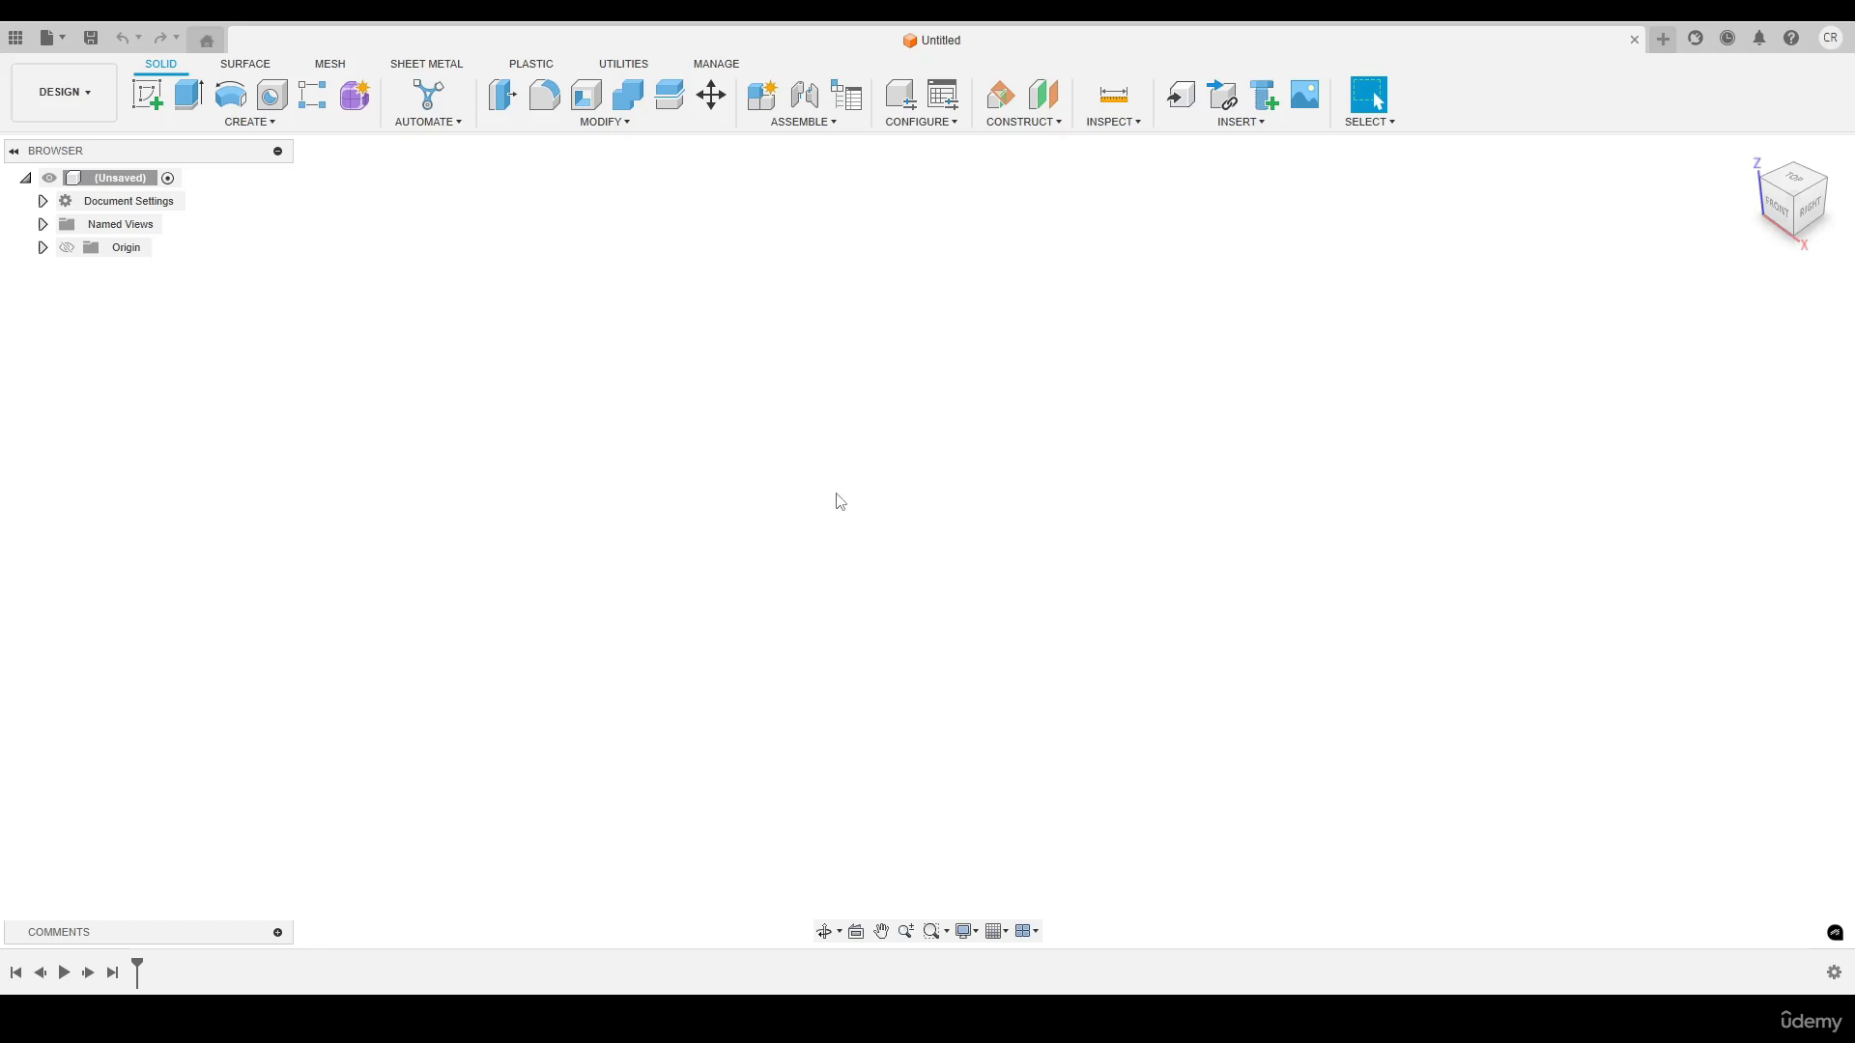
# Create a new drawing template from scratch with the ISO standard, mm units and an A3 landscape sheet
pyautogui.click(66, 46)
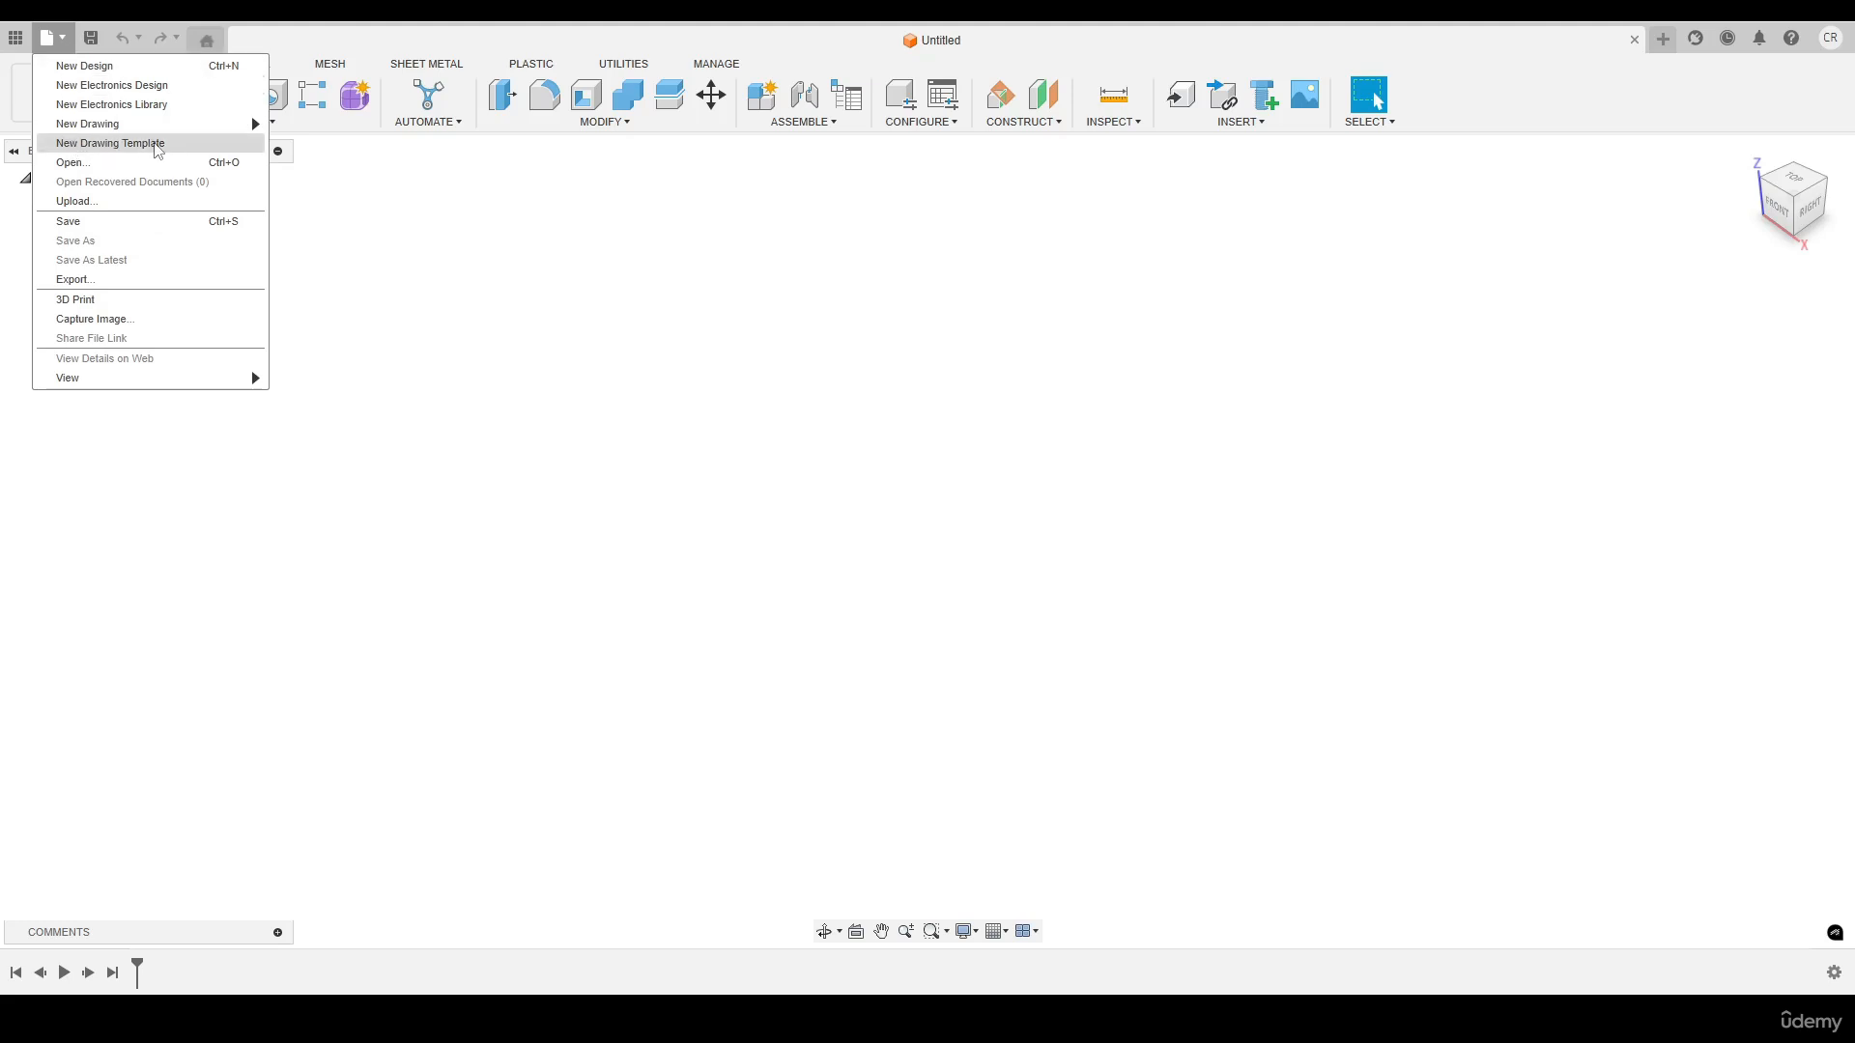
pyautogui.click(108, 145)
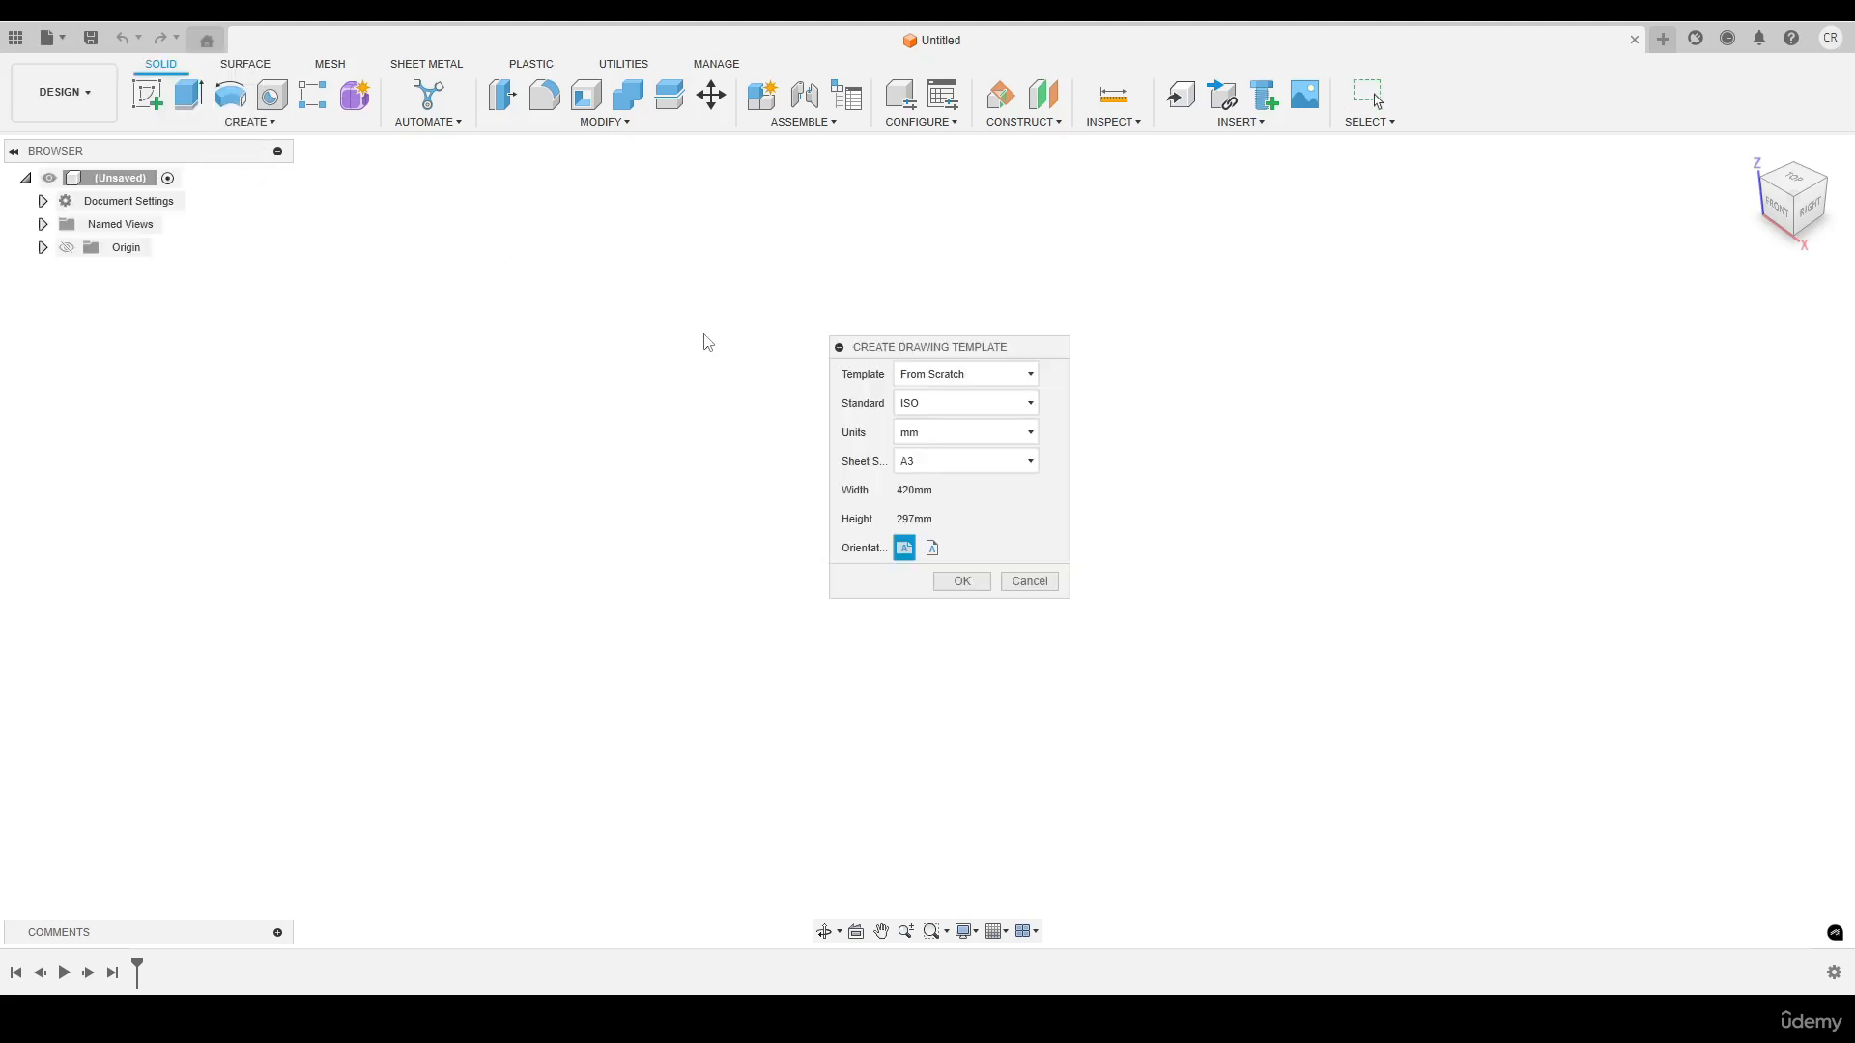
pyautogui.moveTo(891, 342)
pyautogui.mouseDown()
pyautogui.moveTo(928, 301)
pyautogui.moveTo(846, 338)
pyautogui.mouseUp()
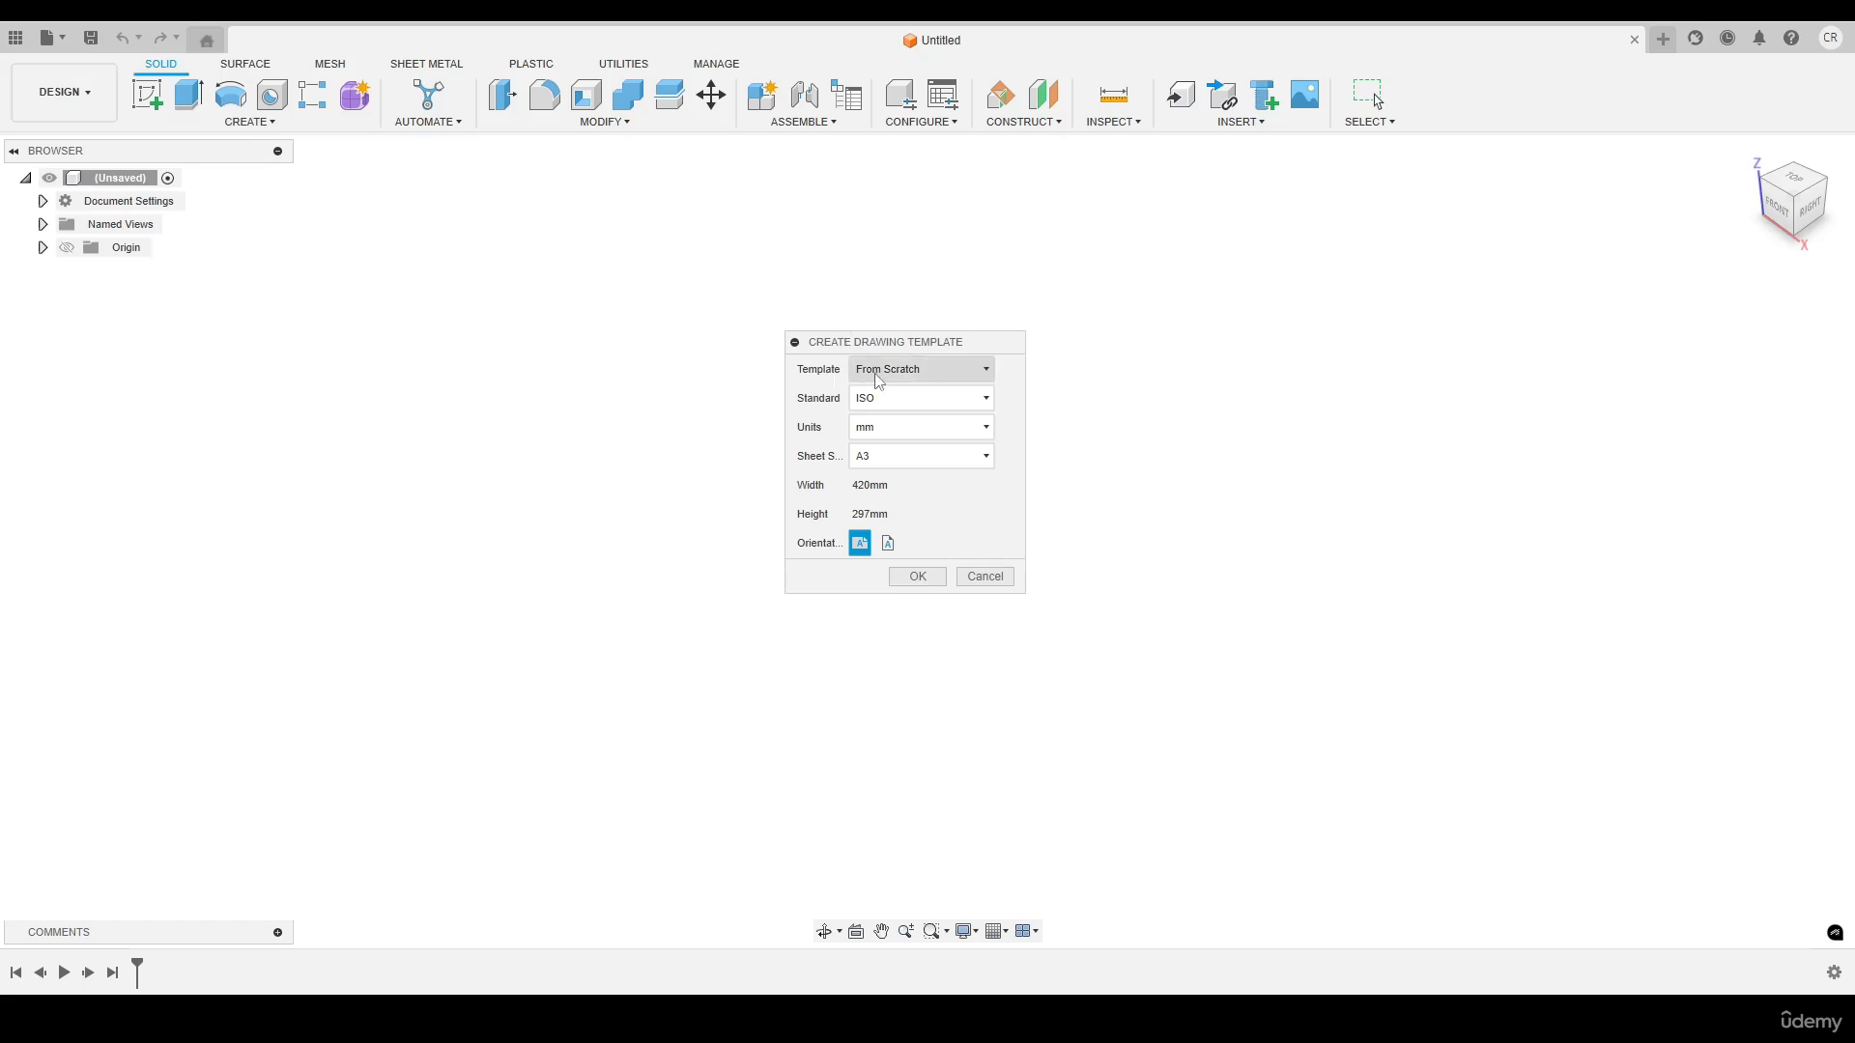
pyautogui.click(882, 402)
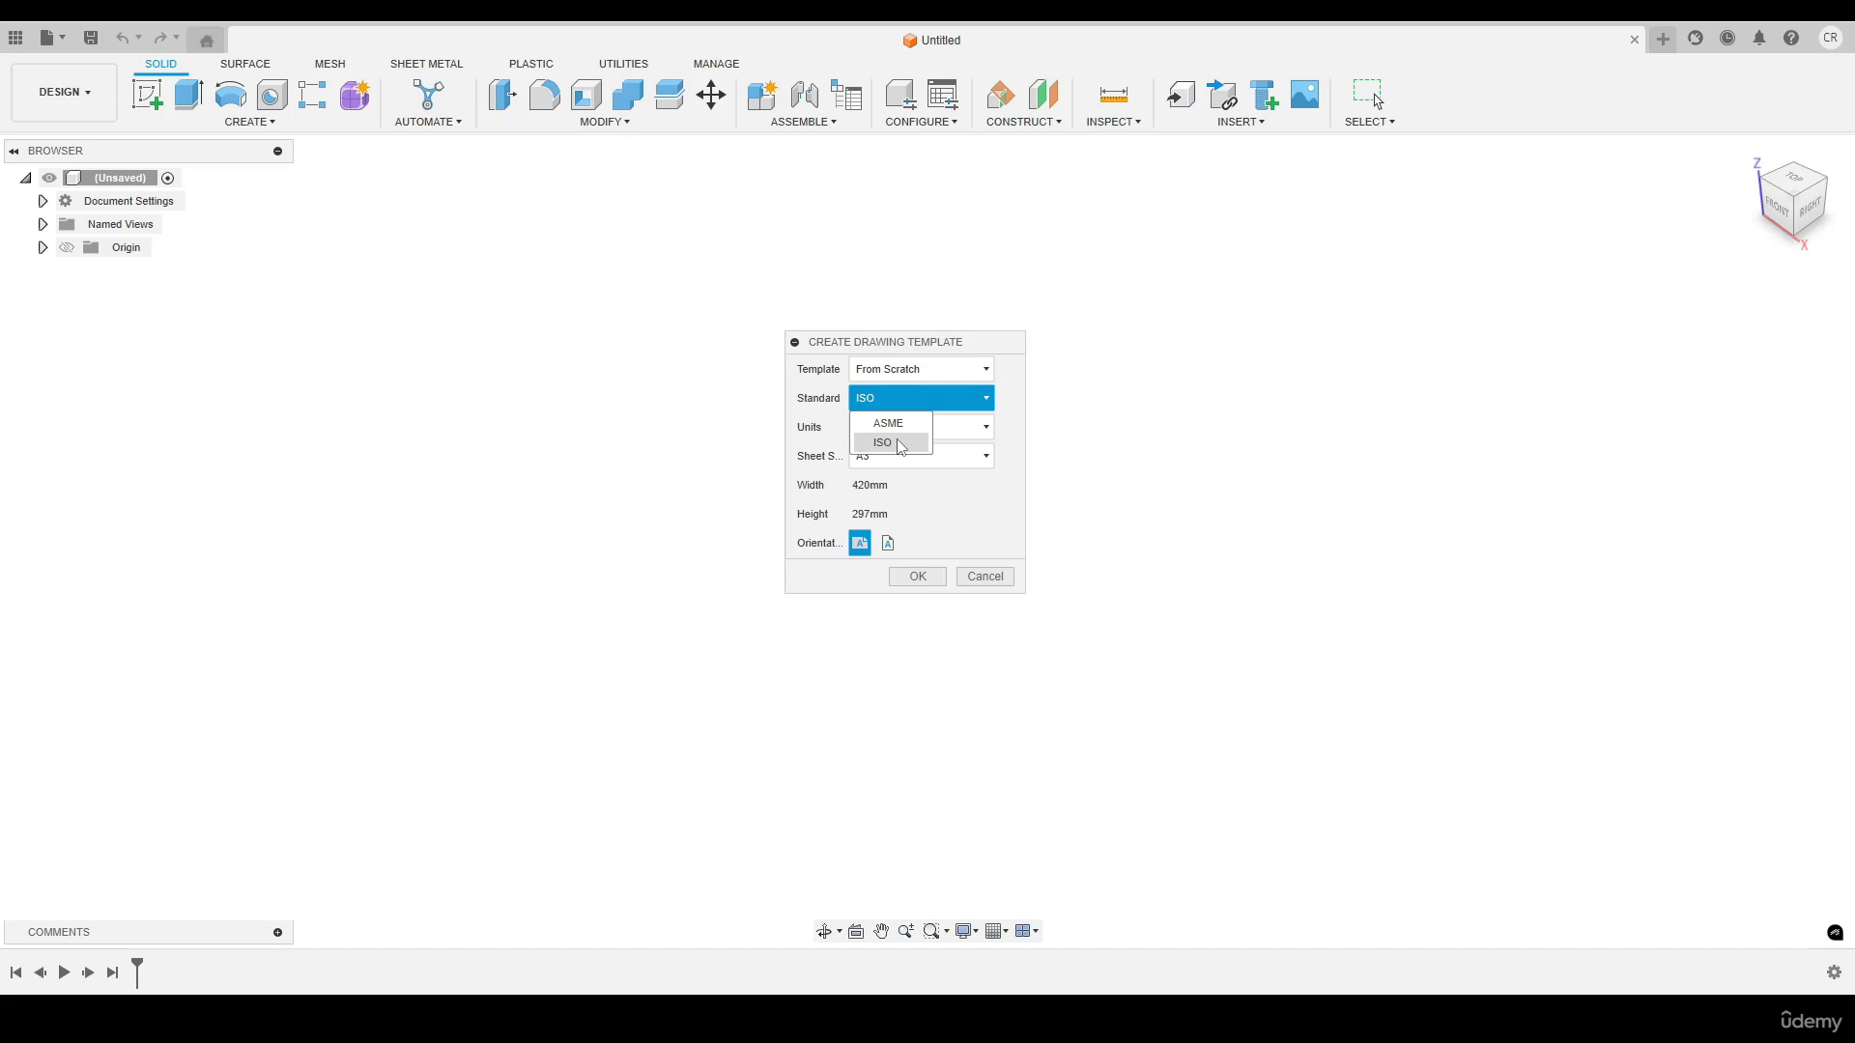
pyautogui.click(899, 446)
pyautogui.click(865, 430)
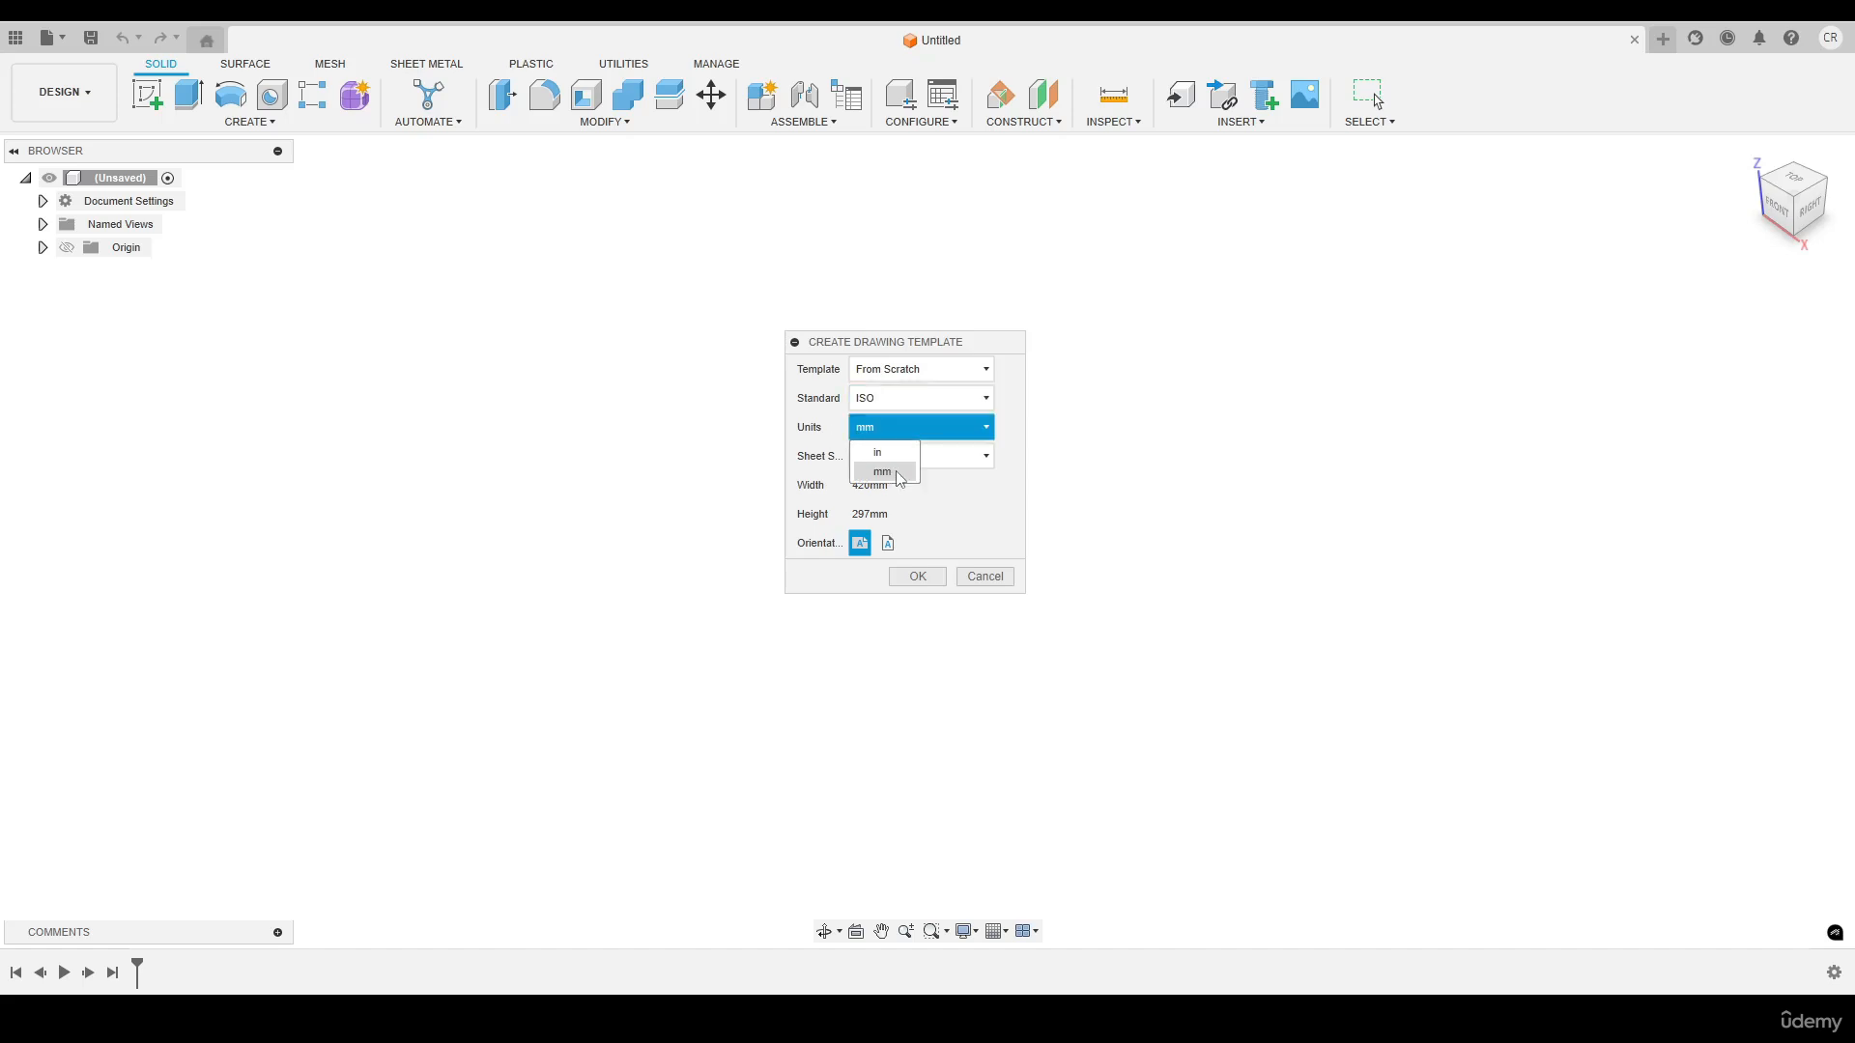
pyautogui.click(883, 472)
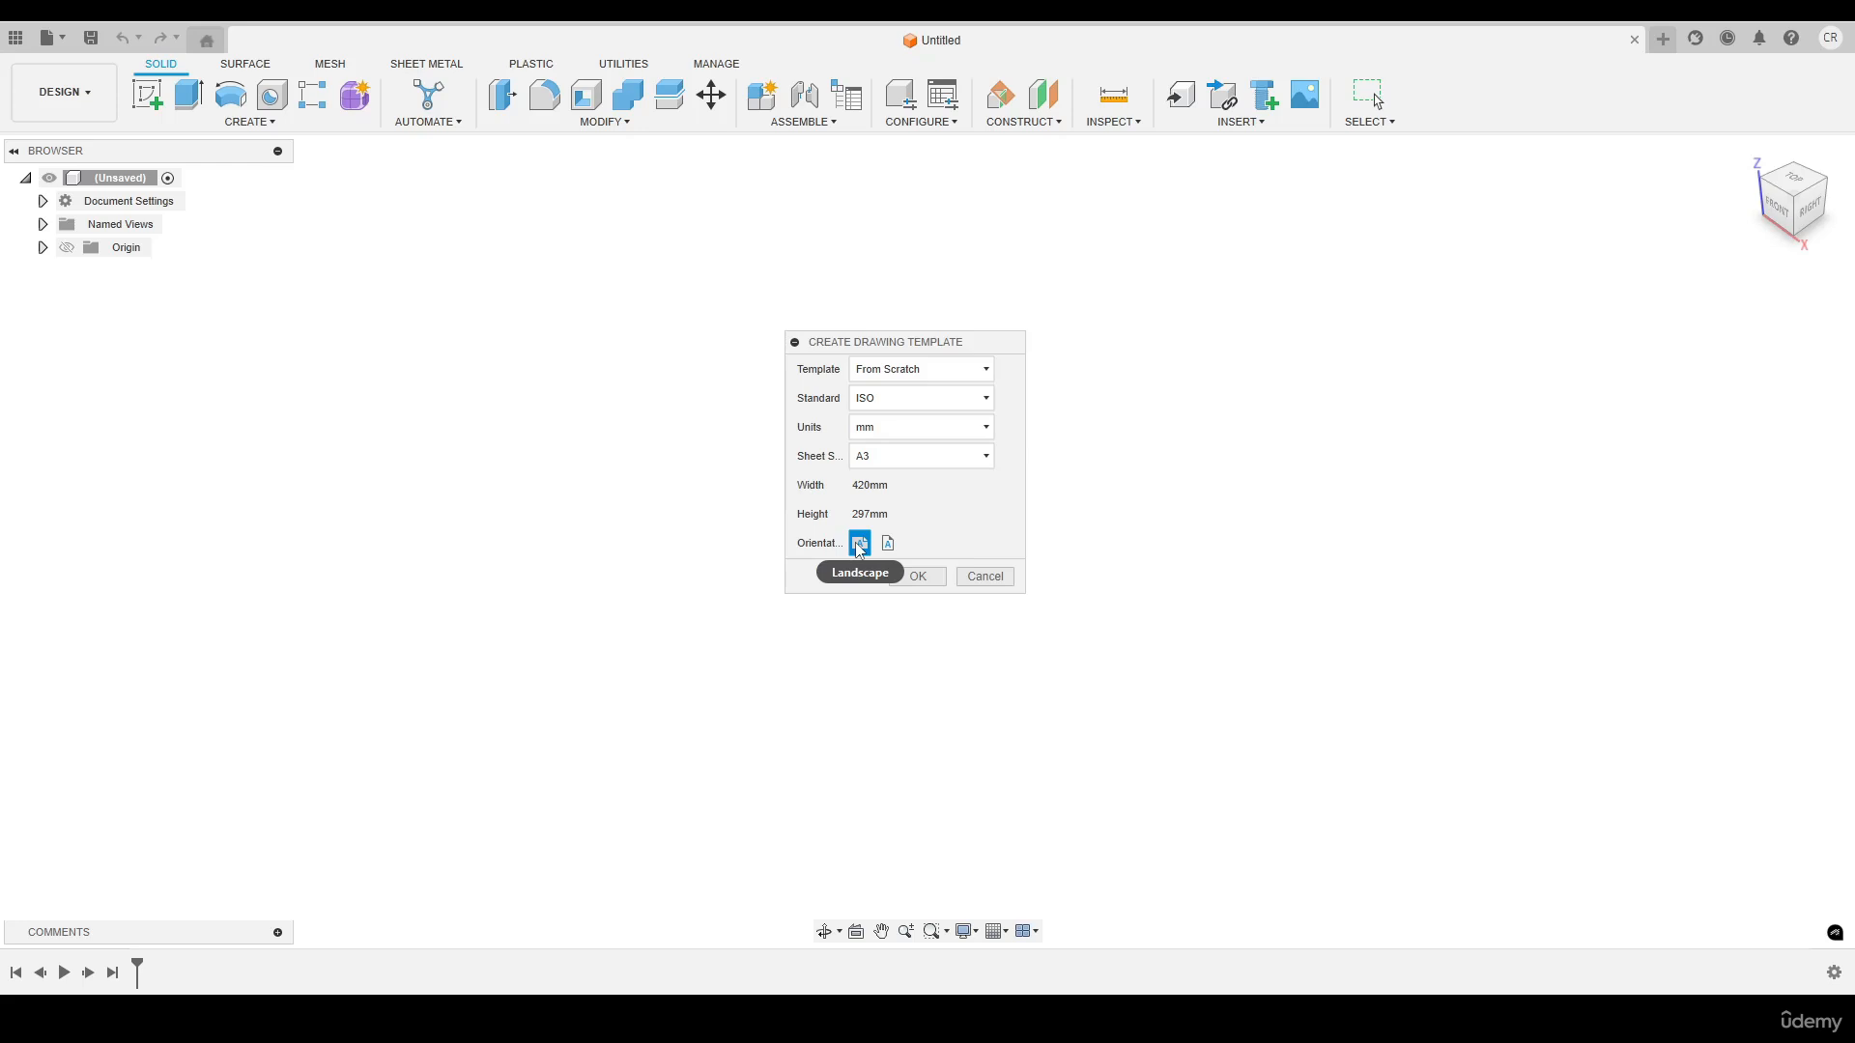
pyautogui.click(913, 577)
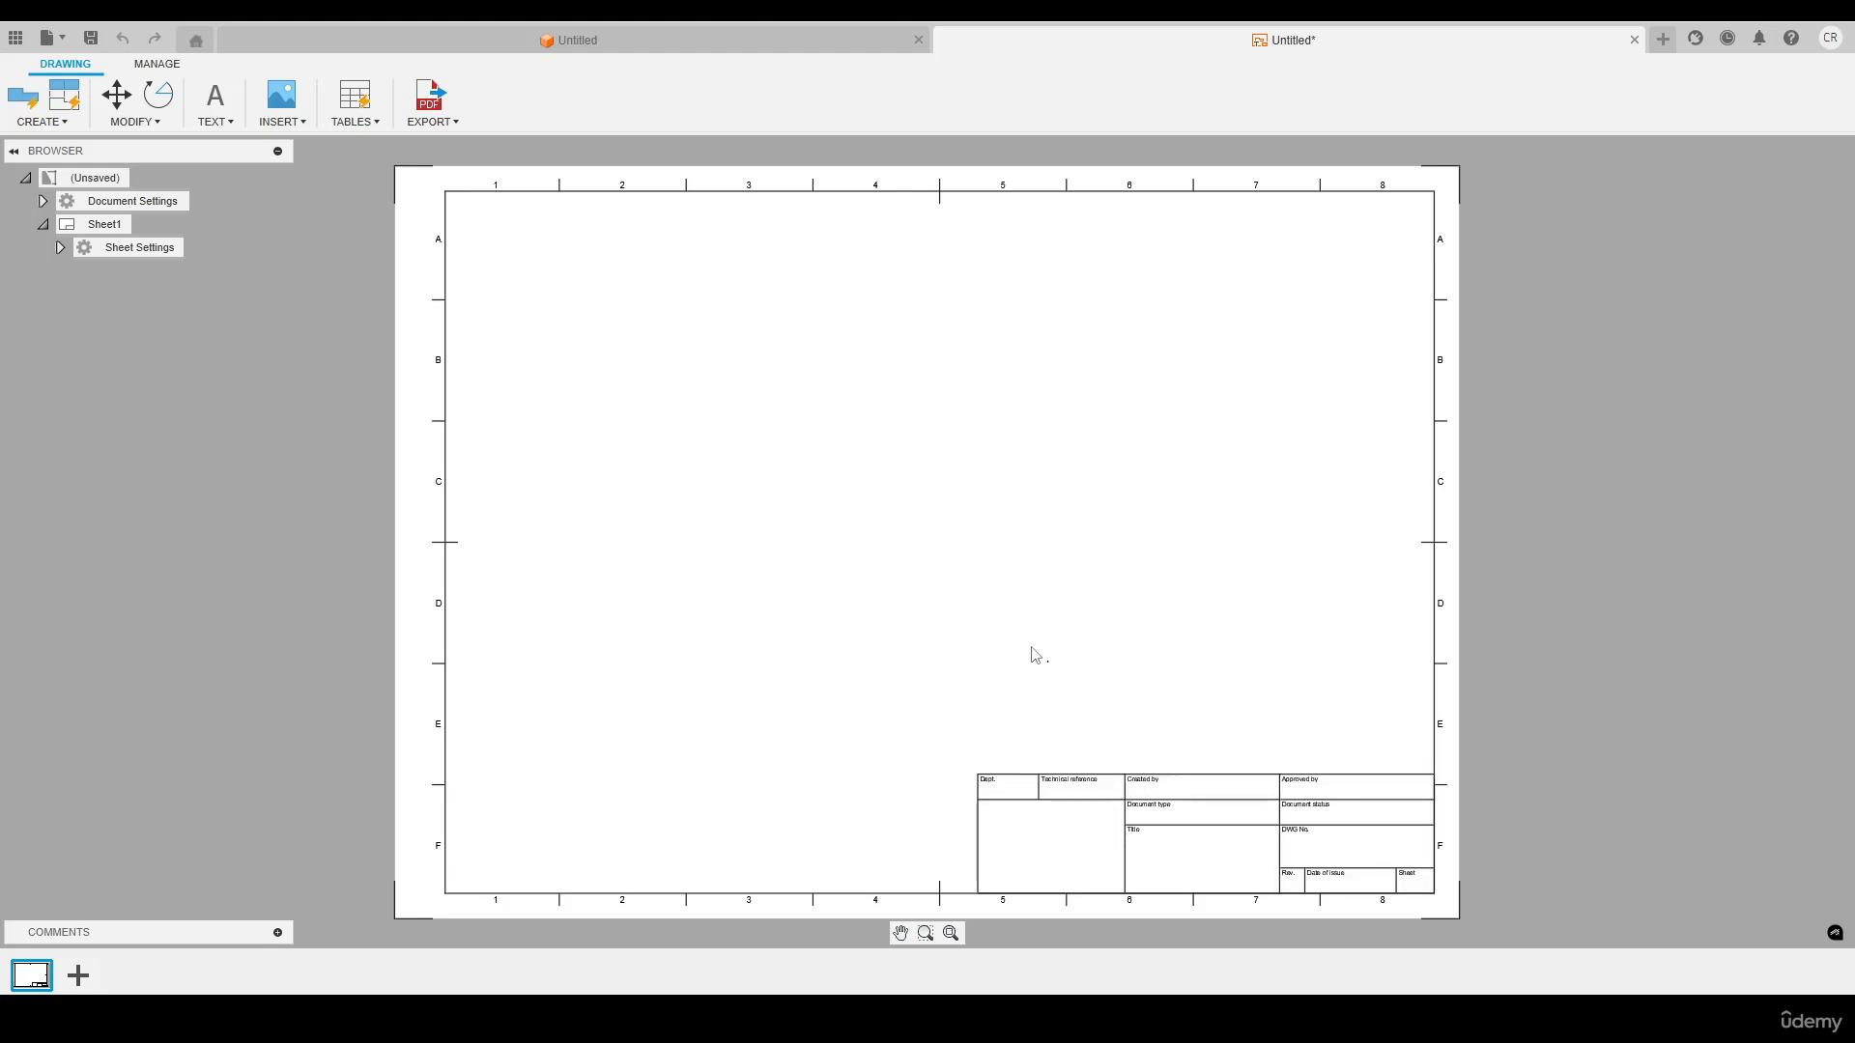
# Expand the settings of Sheet1 and toggle its title block's visibility off and back on
pyautogui.click(60, 248)
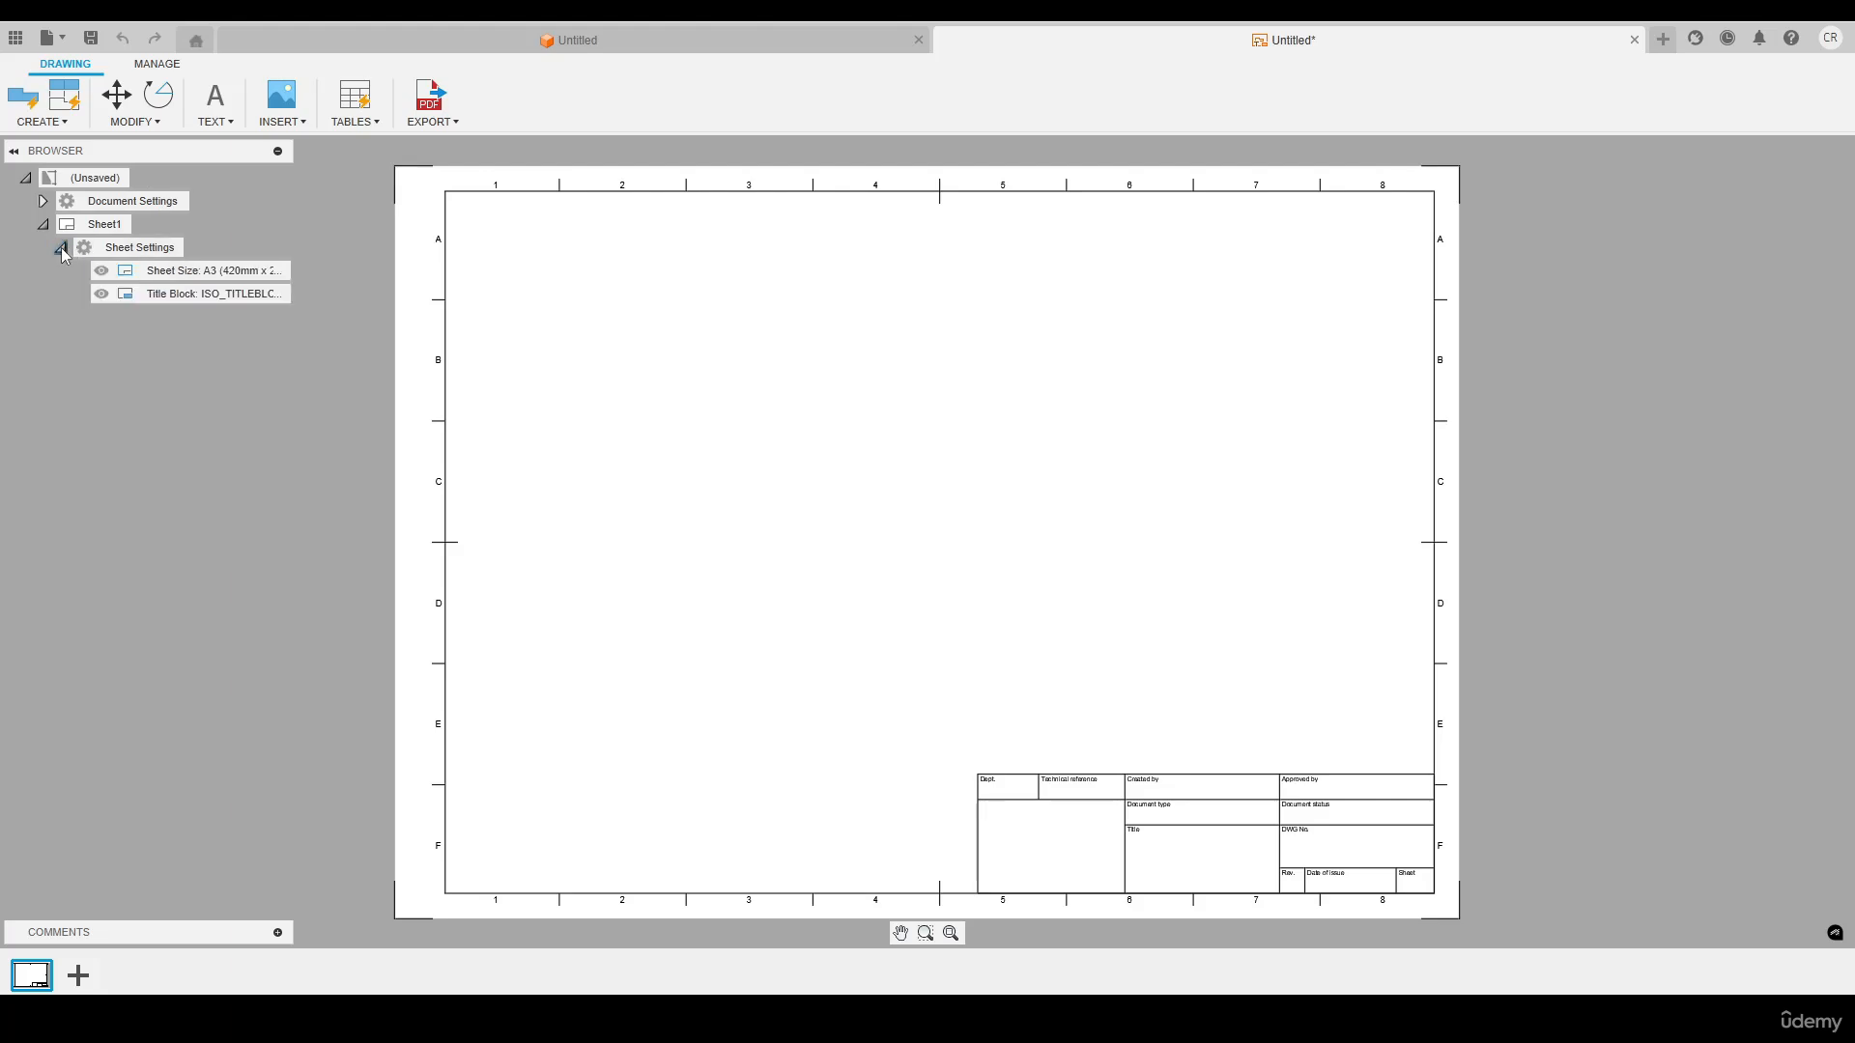
pyautogui.click(101, 294)
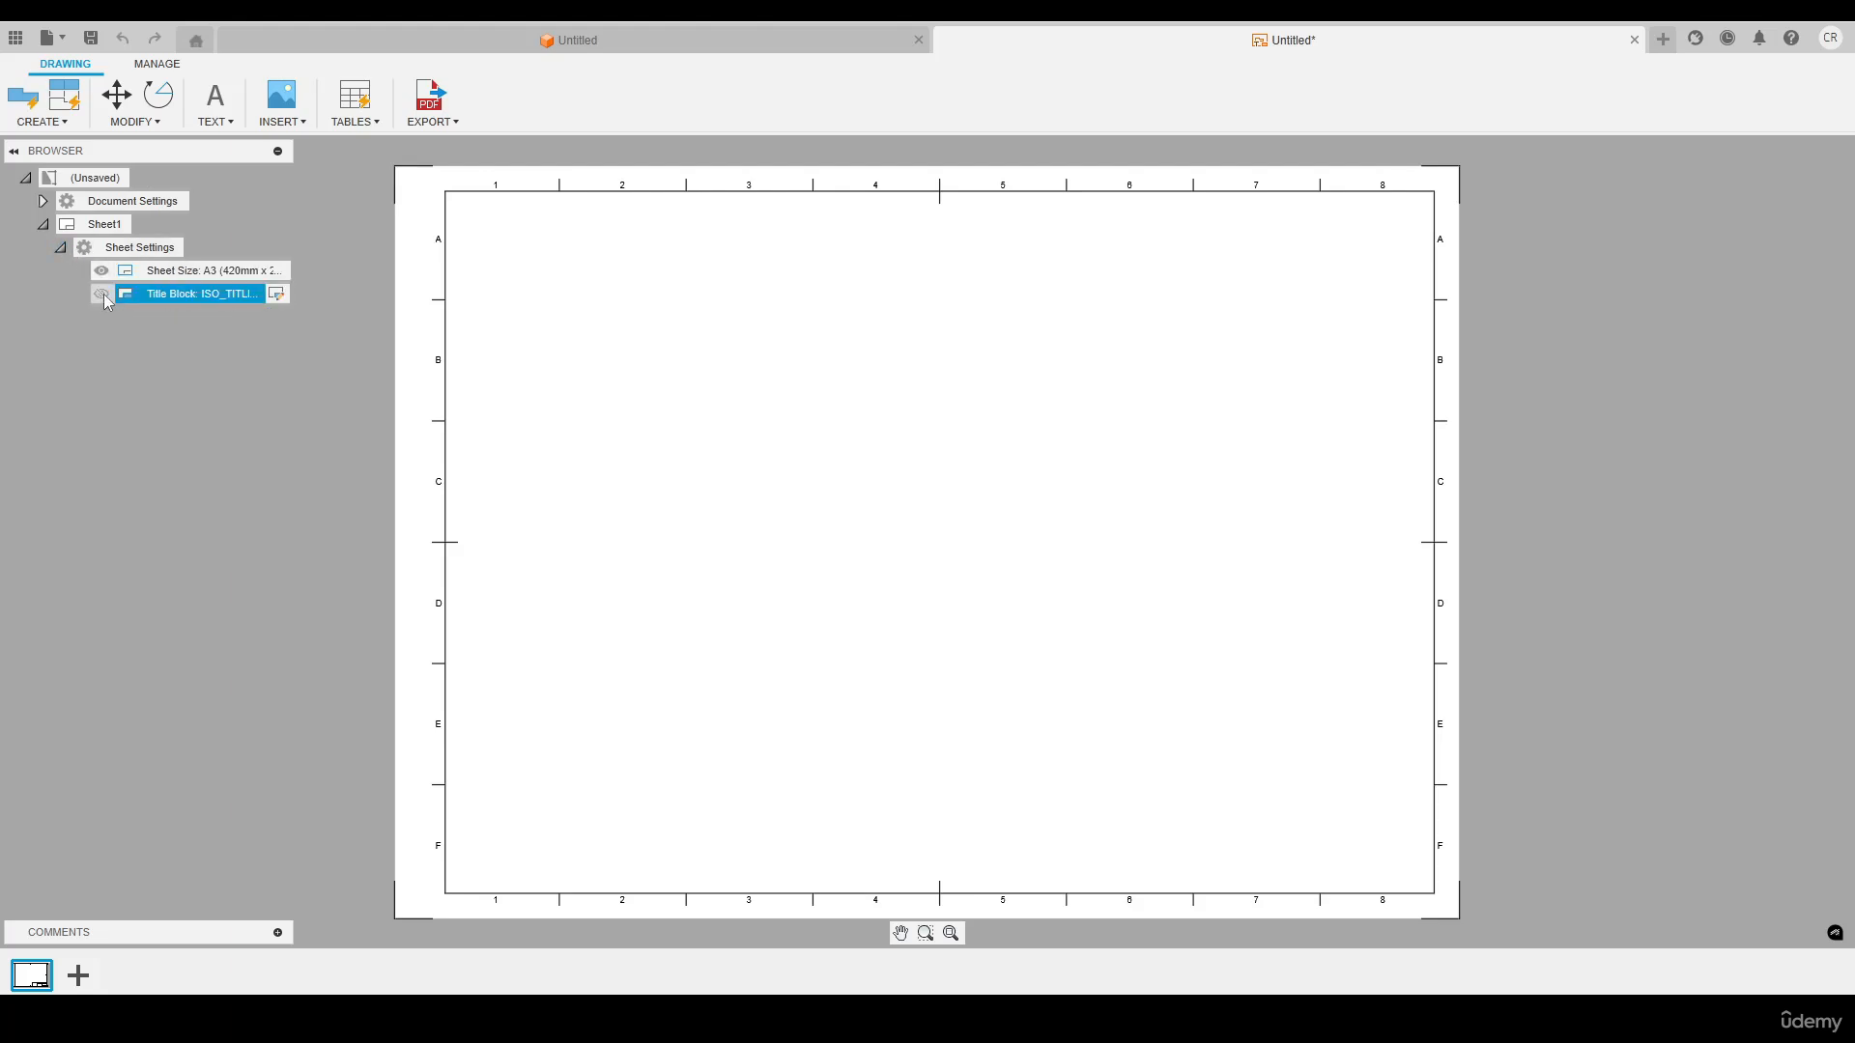
pyautogui.click(102, 294)
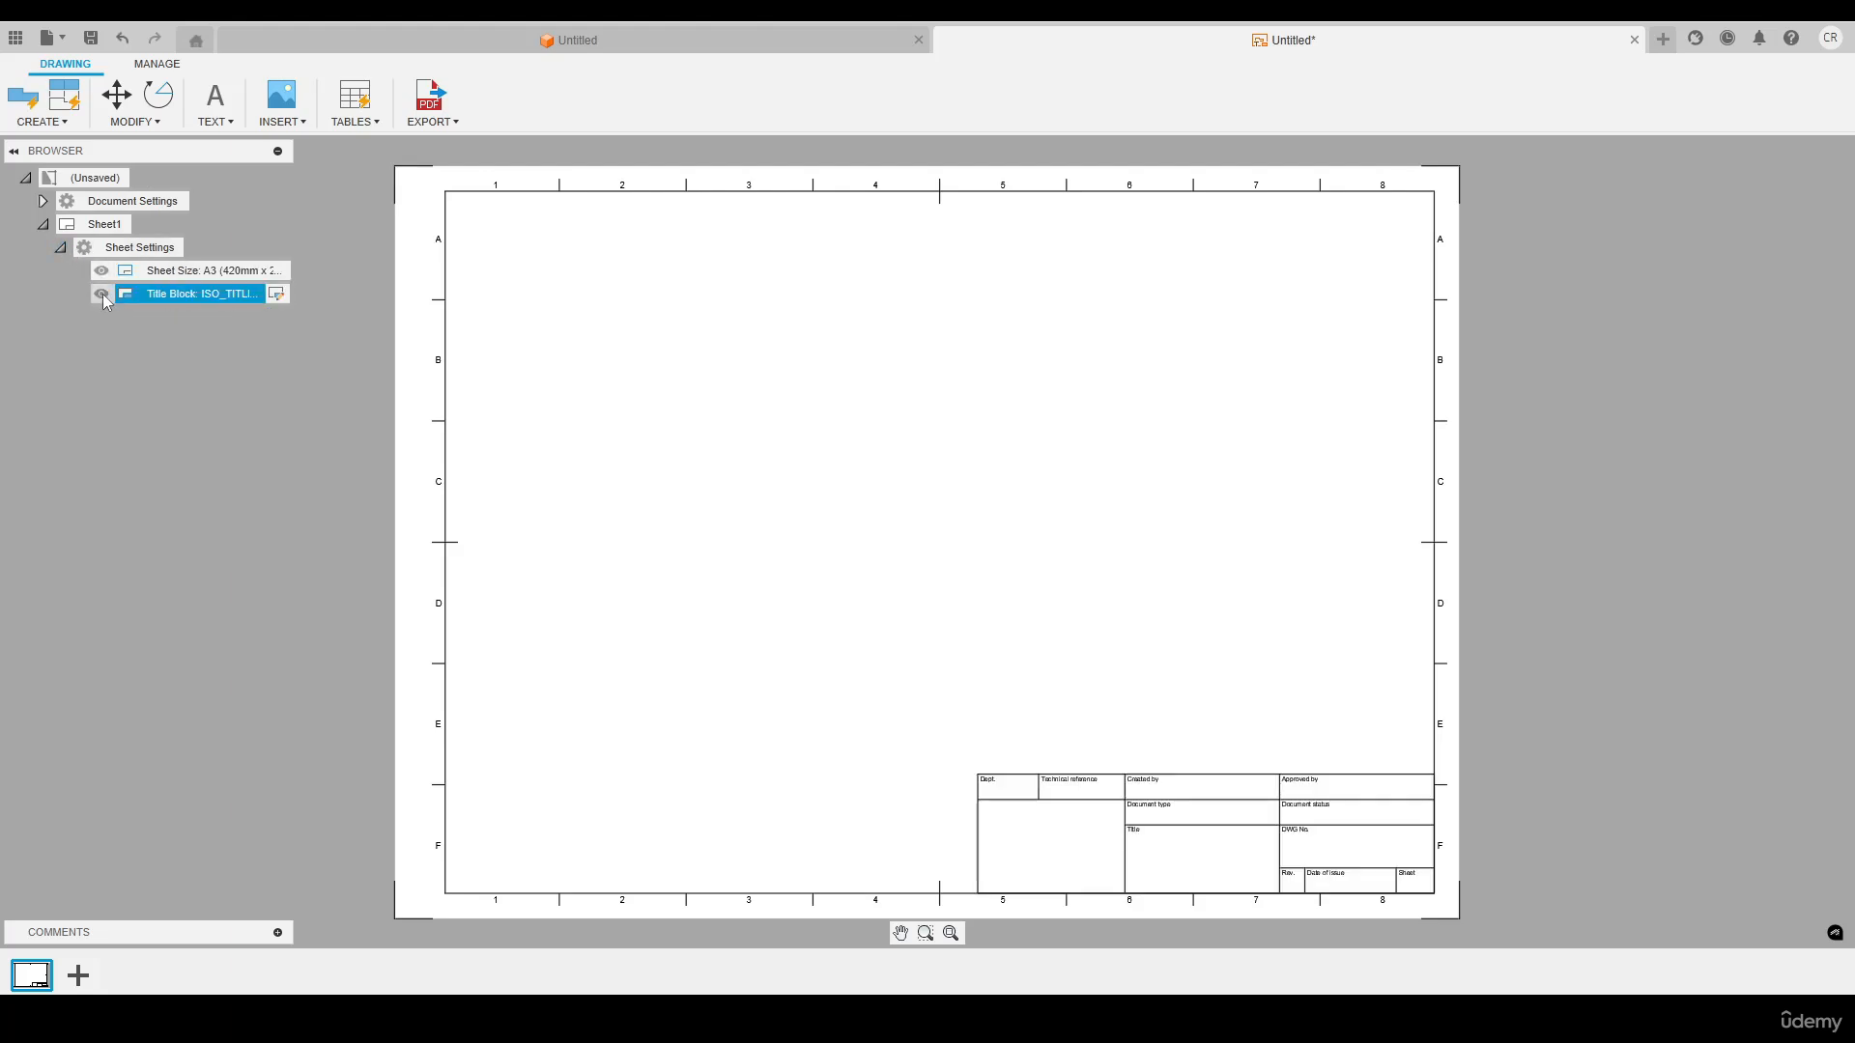
# Create a new title block named Sample Block for the sheet, keeping the default source option
pyautogui.rightClick(170, 297)
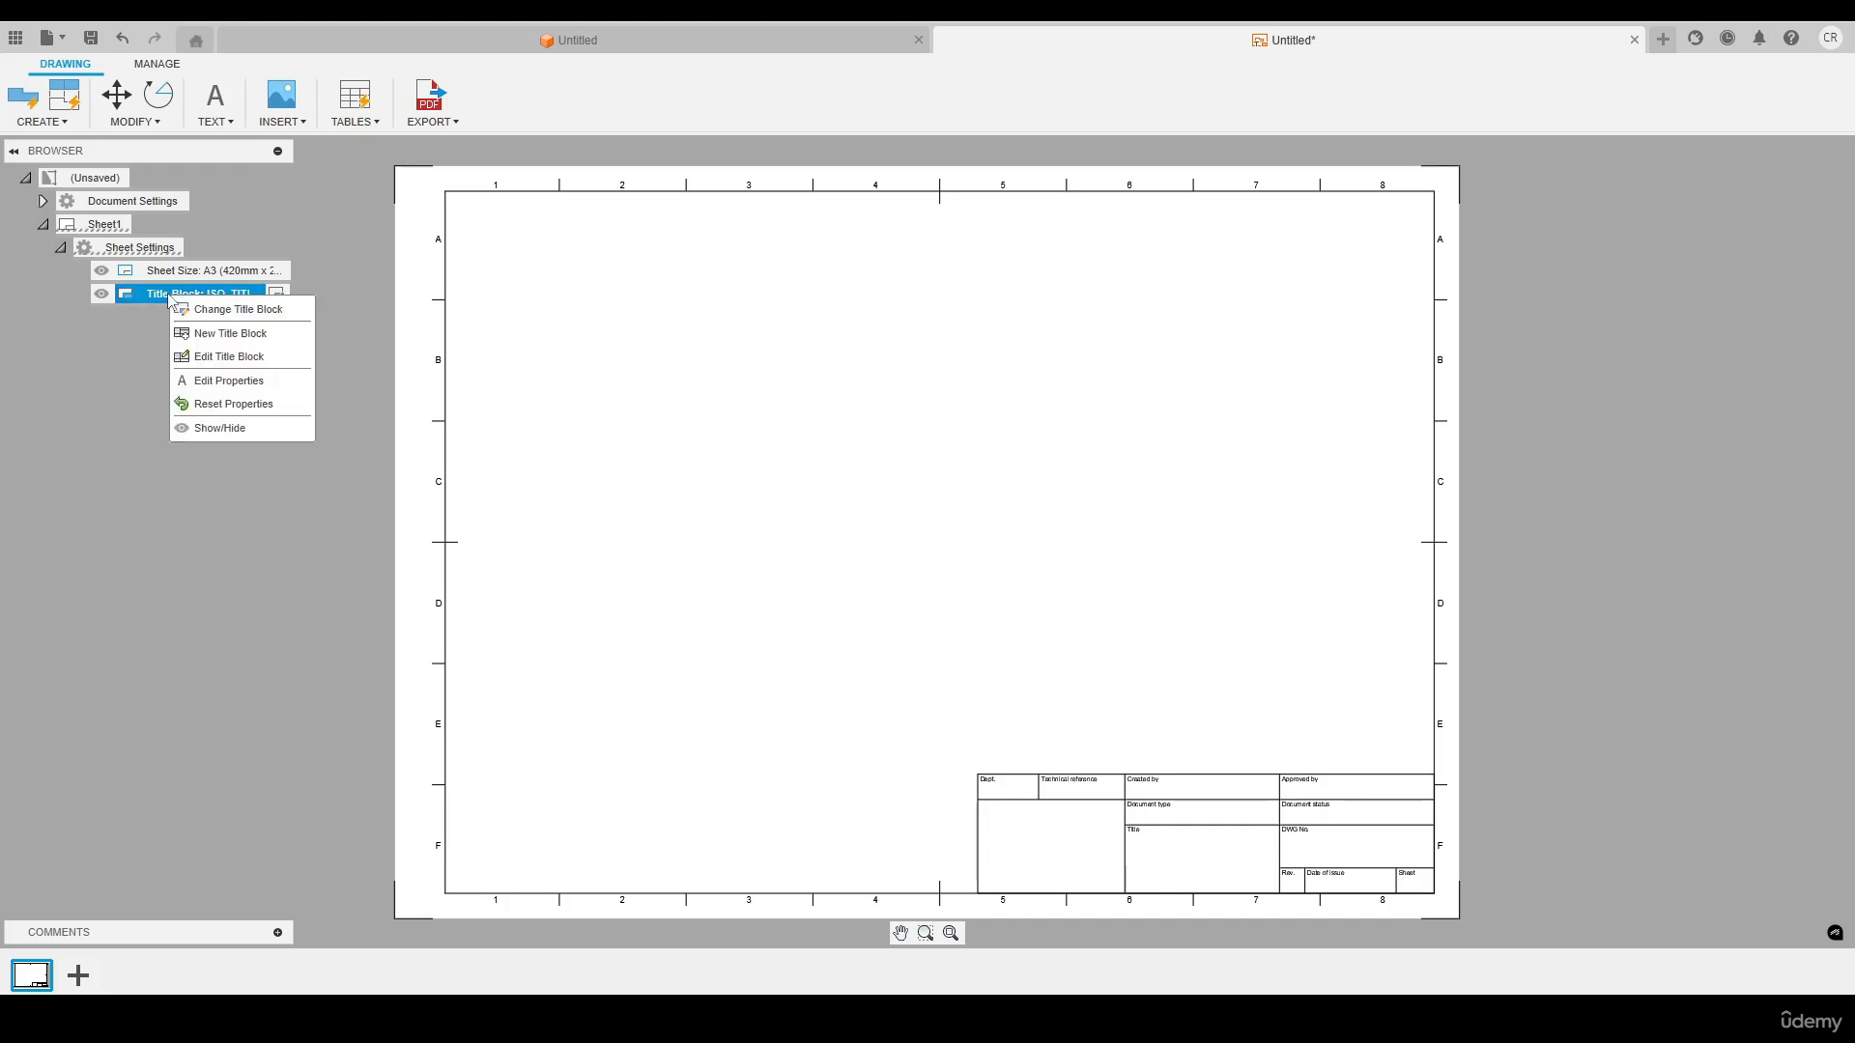
pyautogui.click(238, 338)
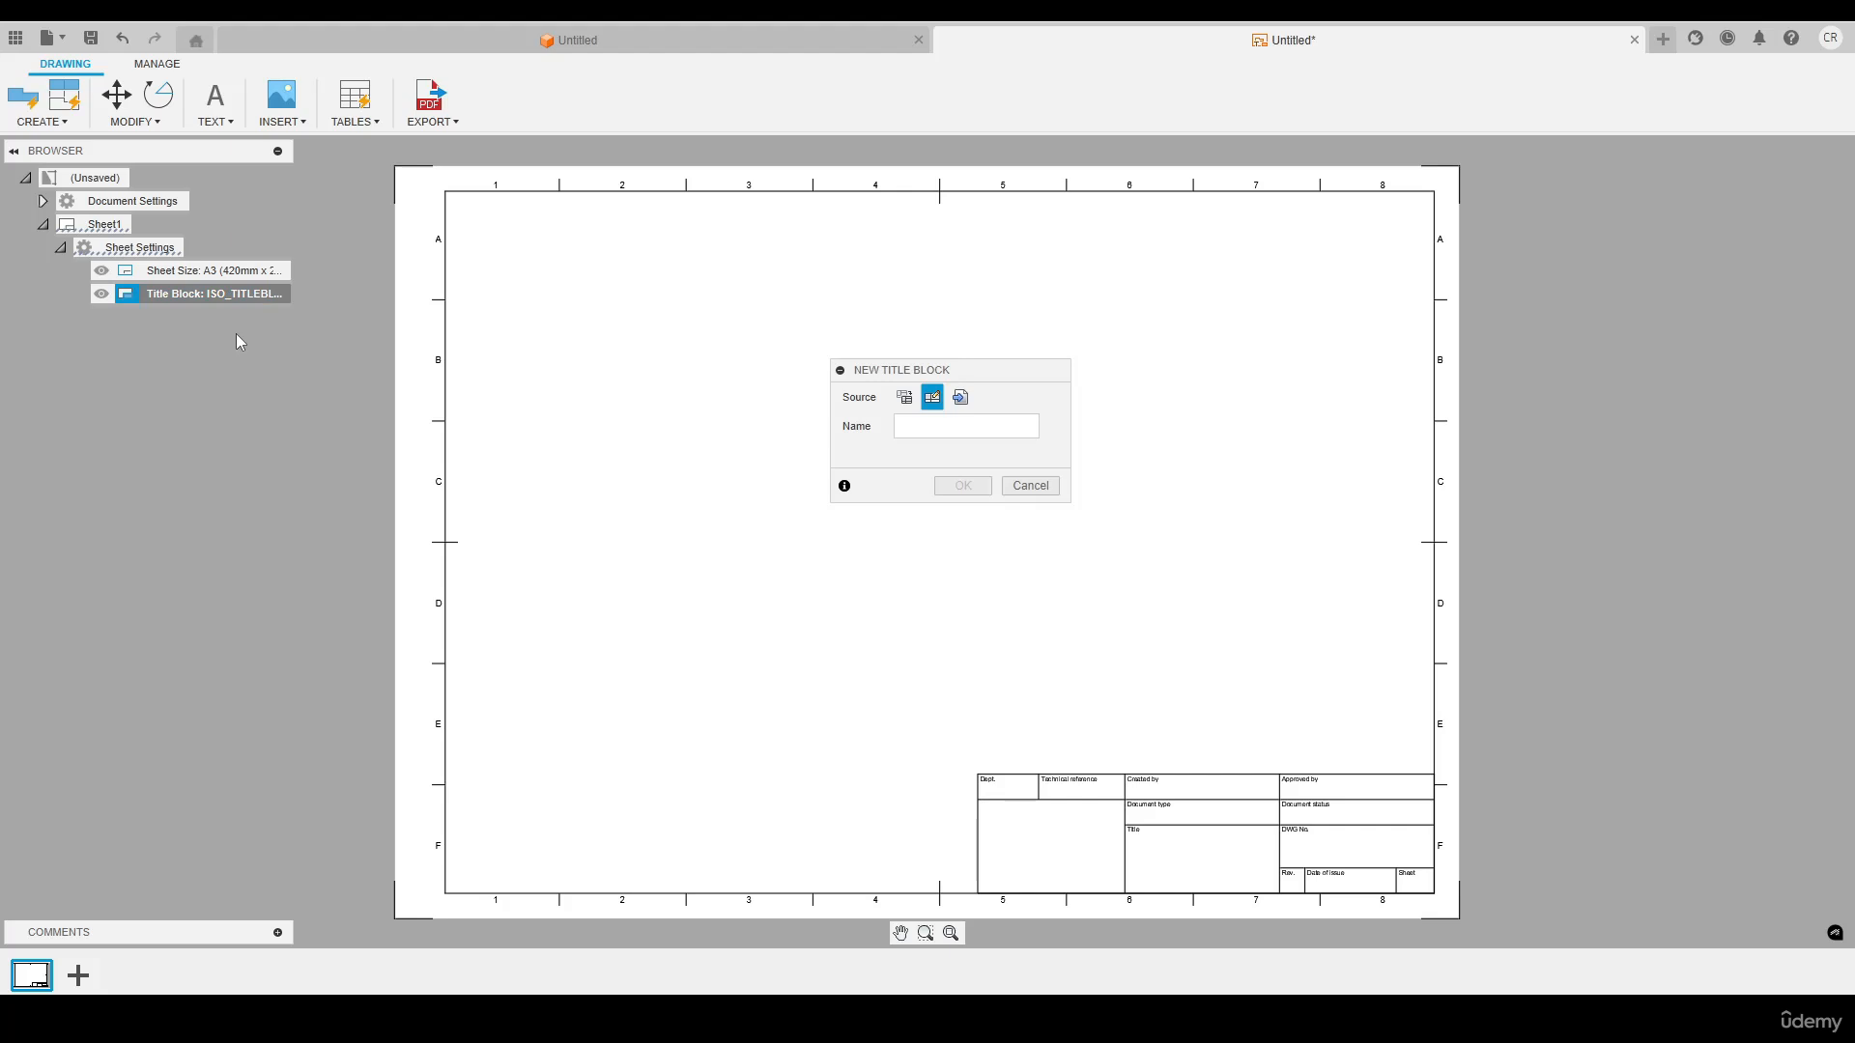
pyautogui.moveTo(893, 372); pyautogui.dragTo(855, 352)
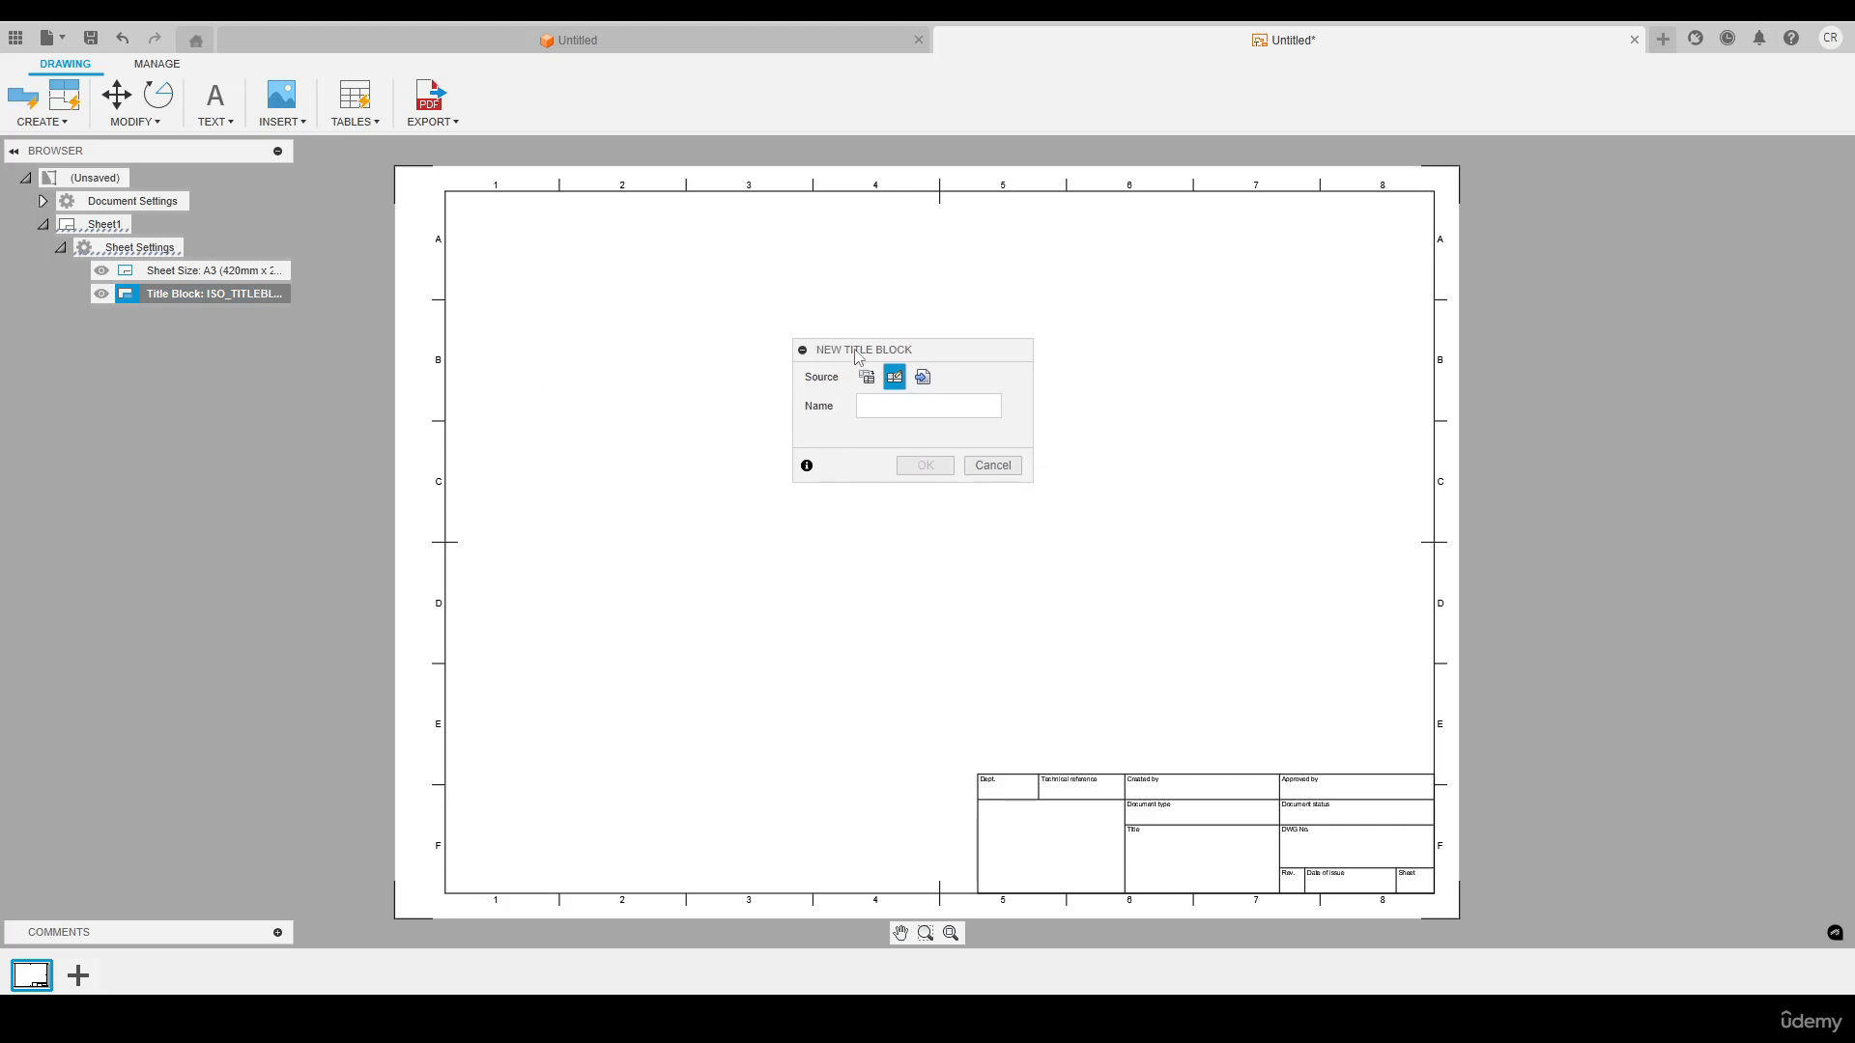
pyautogui.click(892, 405)
pyautogui.write('sA')
pyautogui.press('BackSpace')
pyautogui.press('BackSpace')
pyautogui.press('capslock')
pyautogui.write('S')
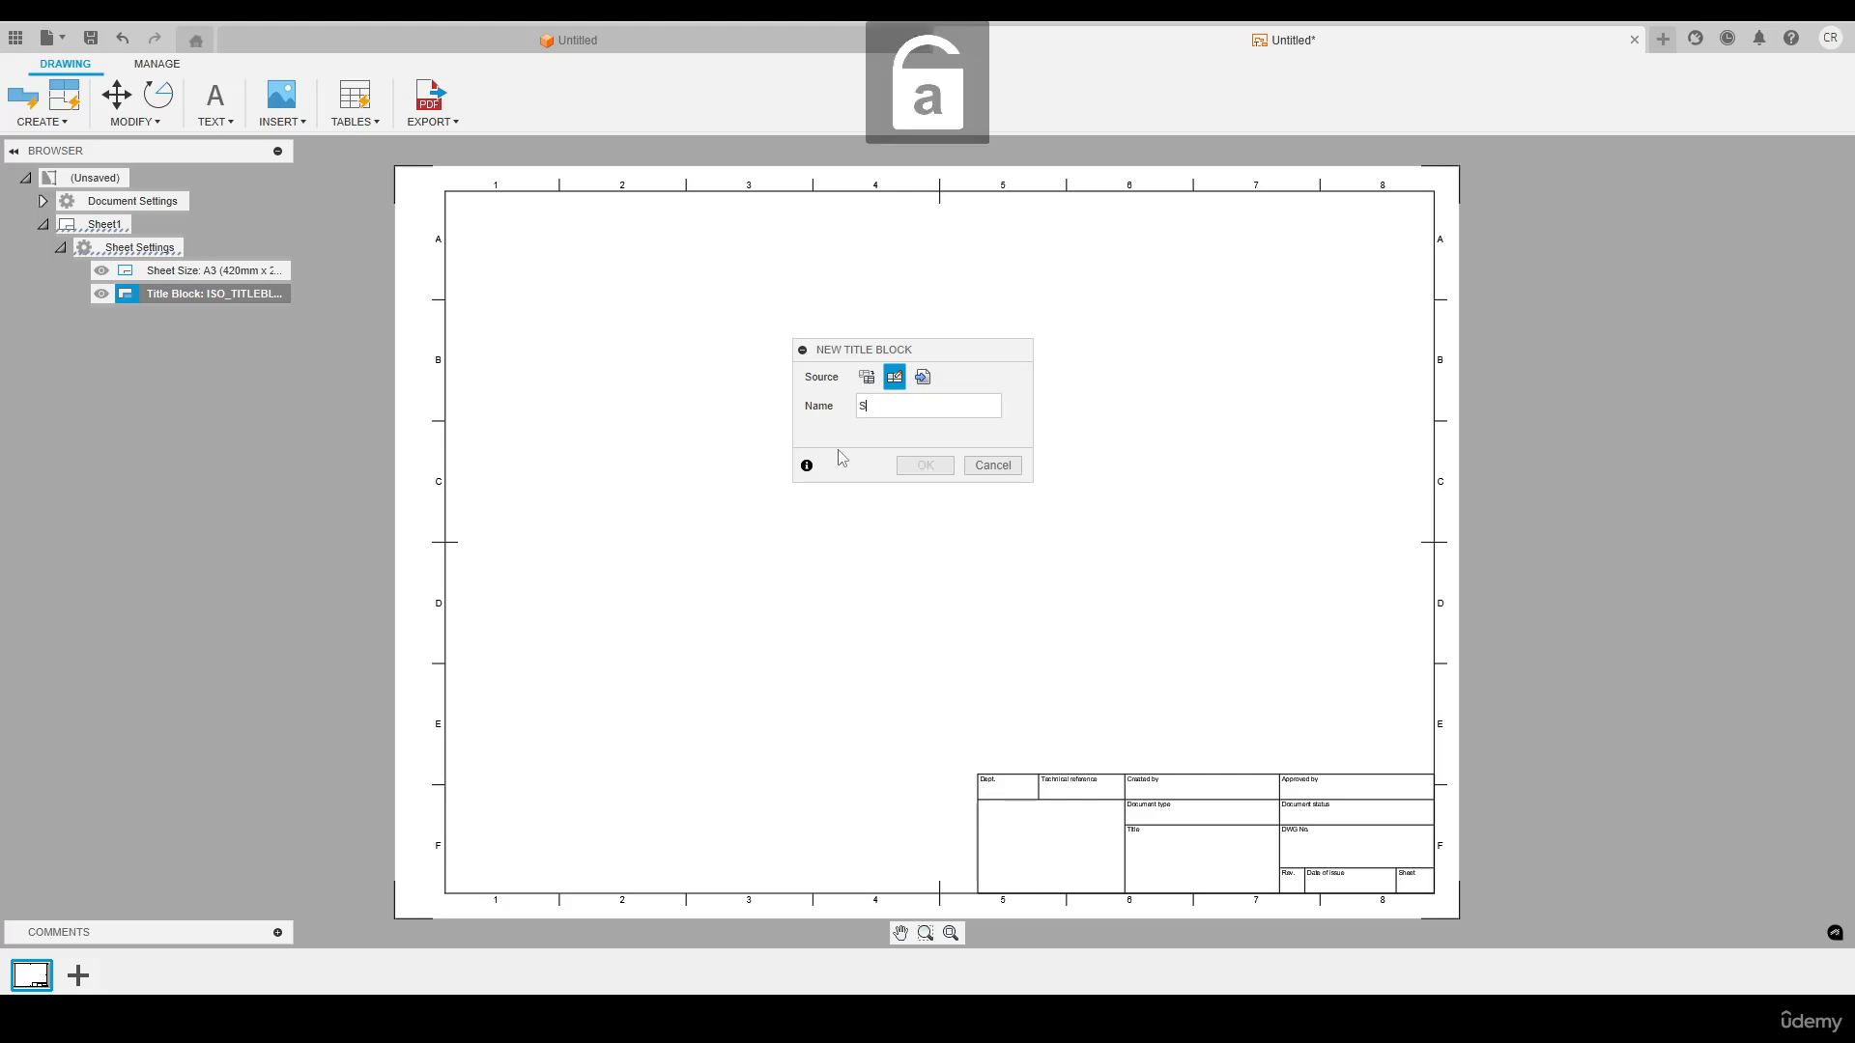
pyautogui.write('ample Block')
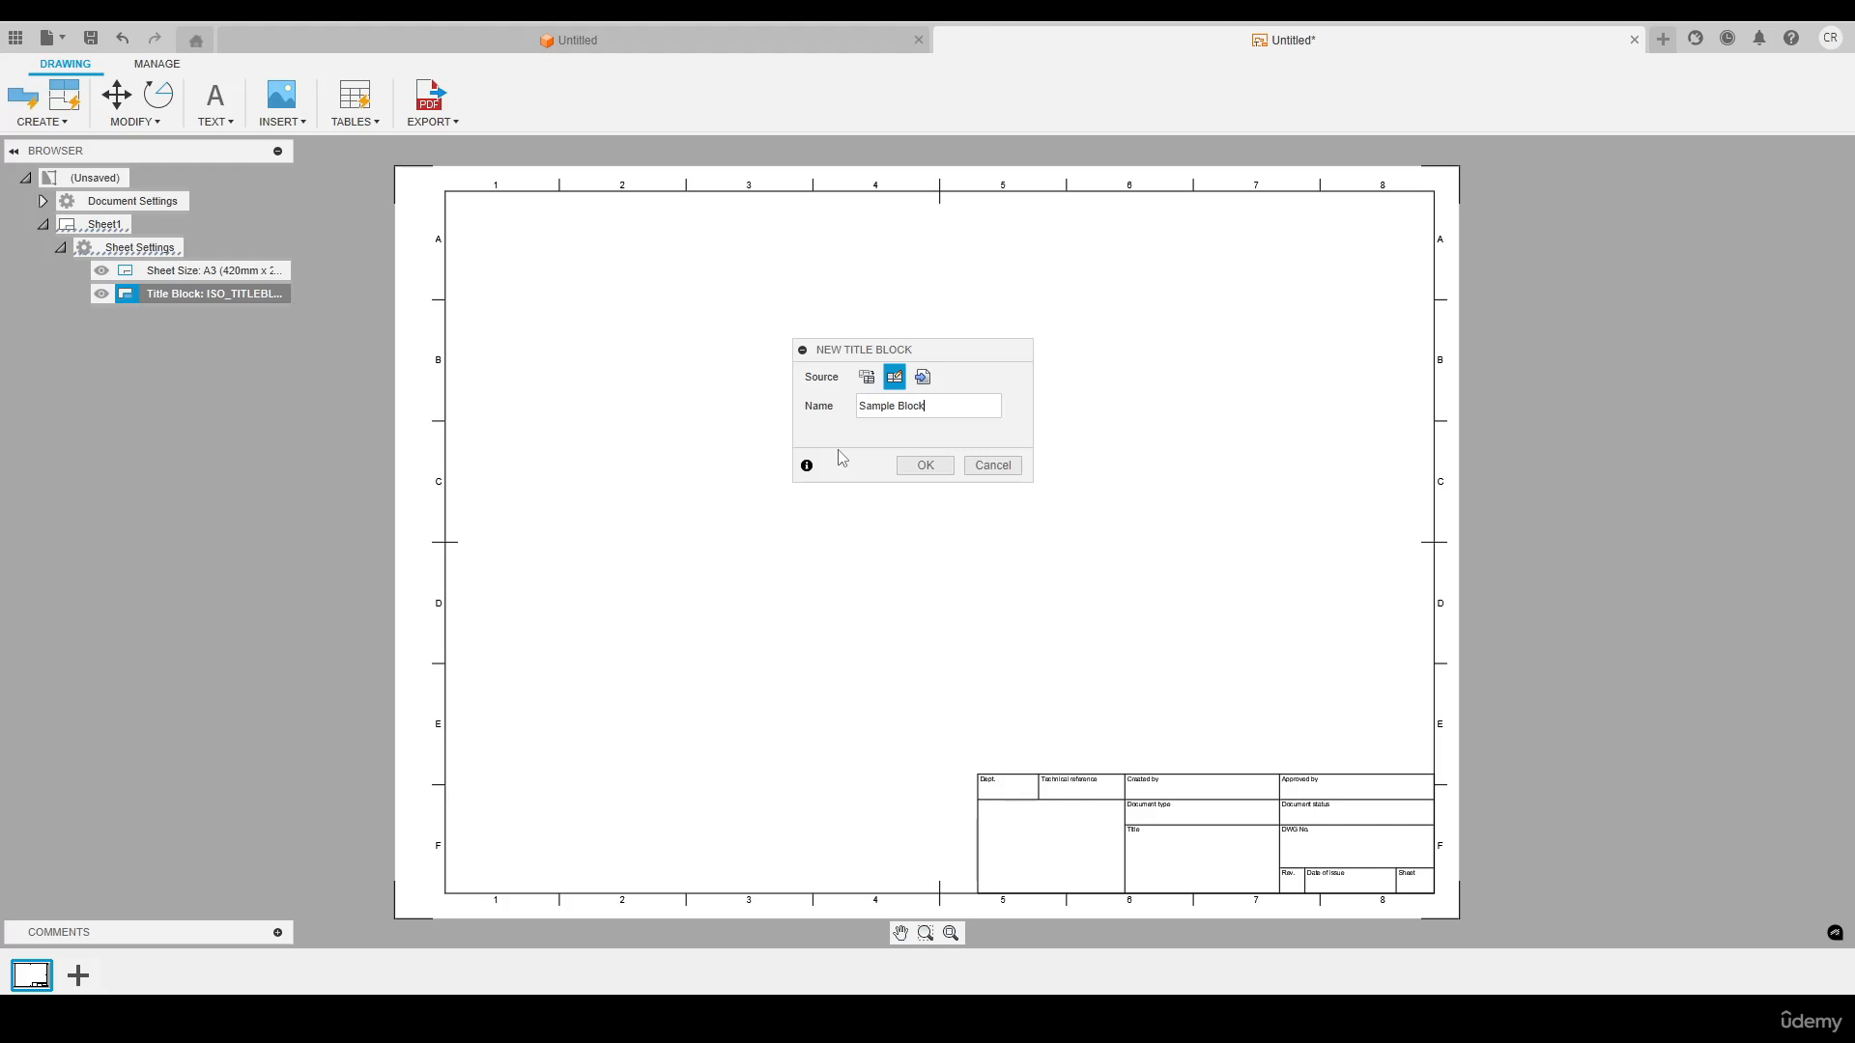
pyautogui.click(924, 465)
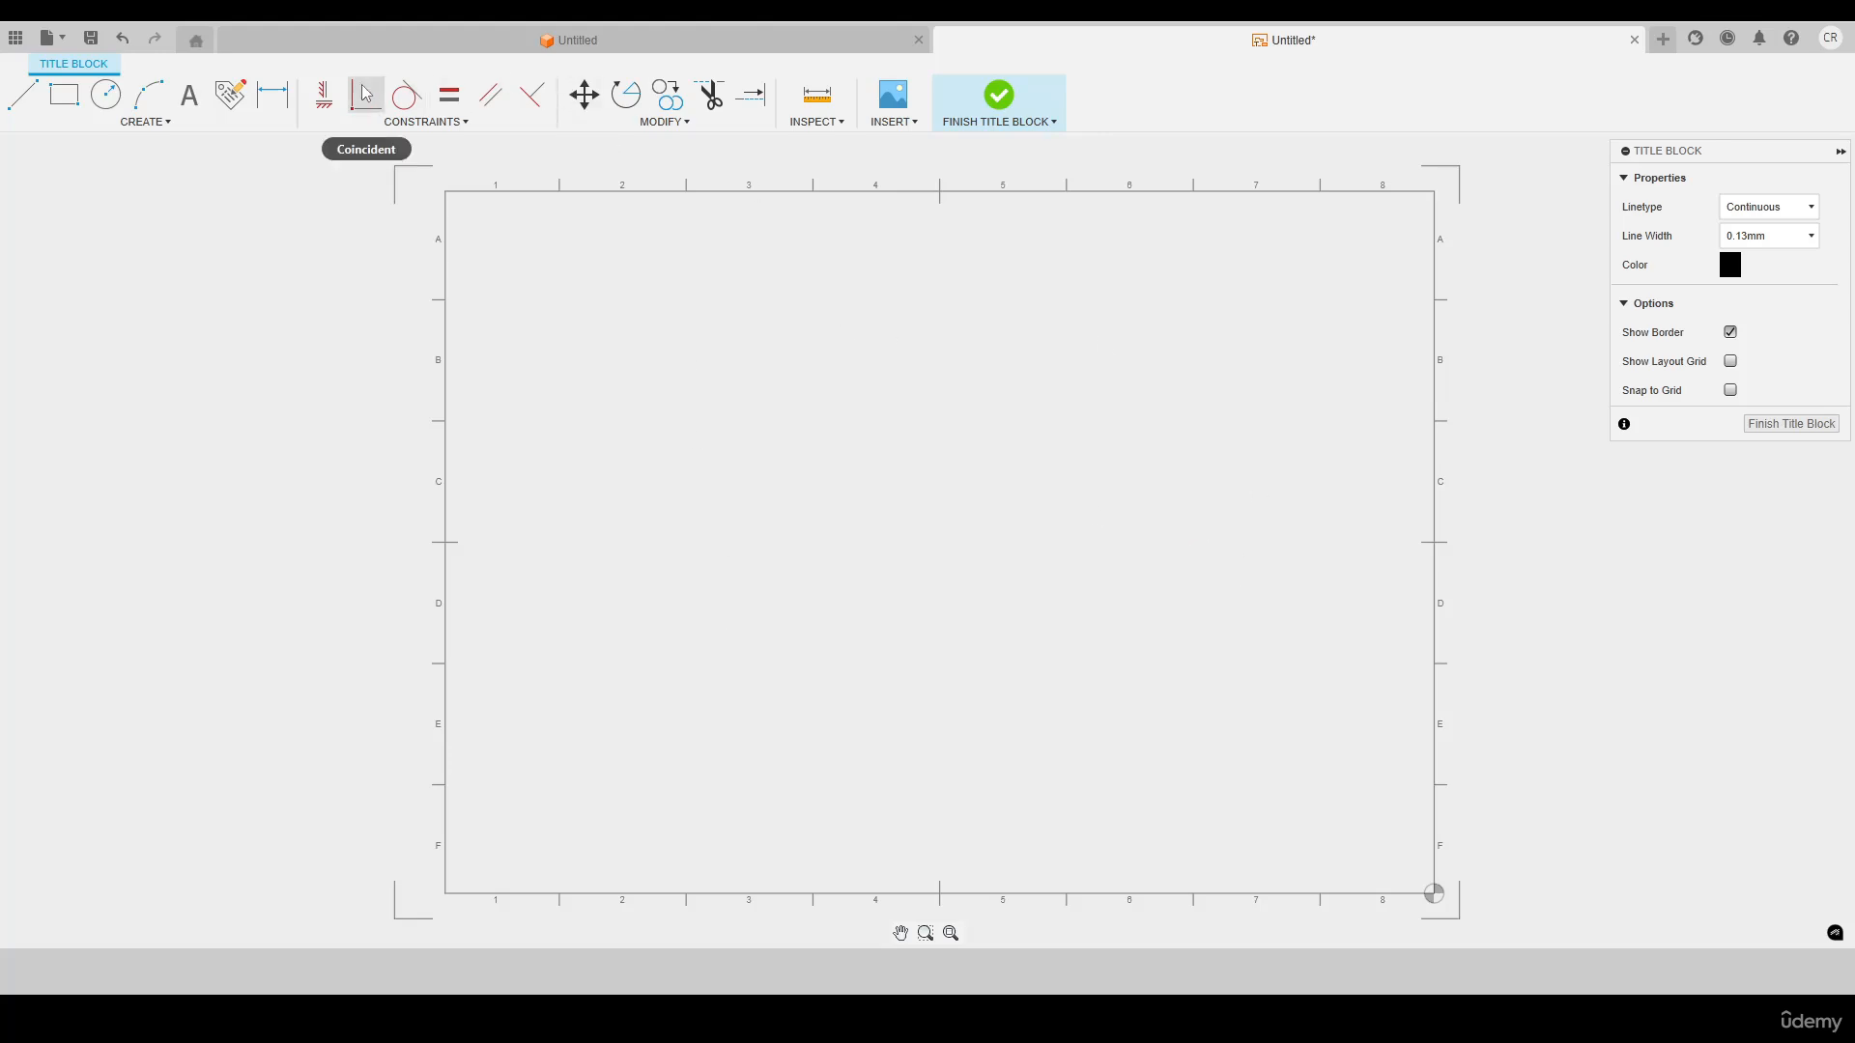
pyautogui.click(161, 123)
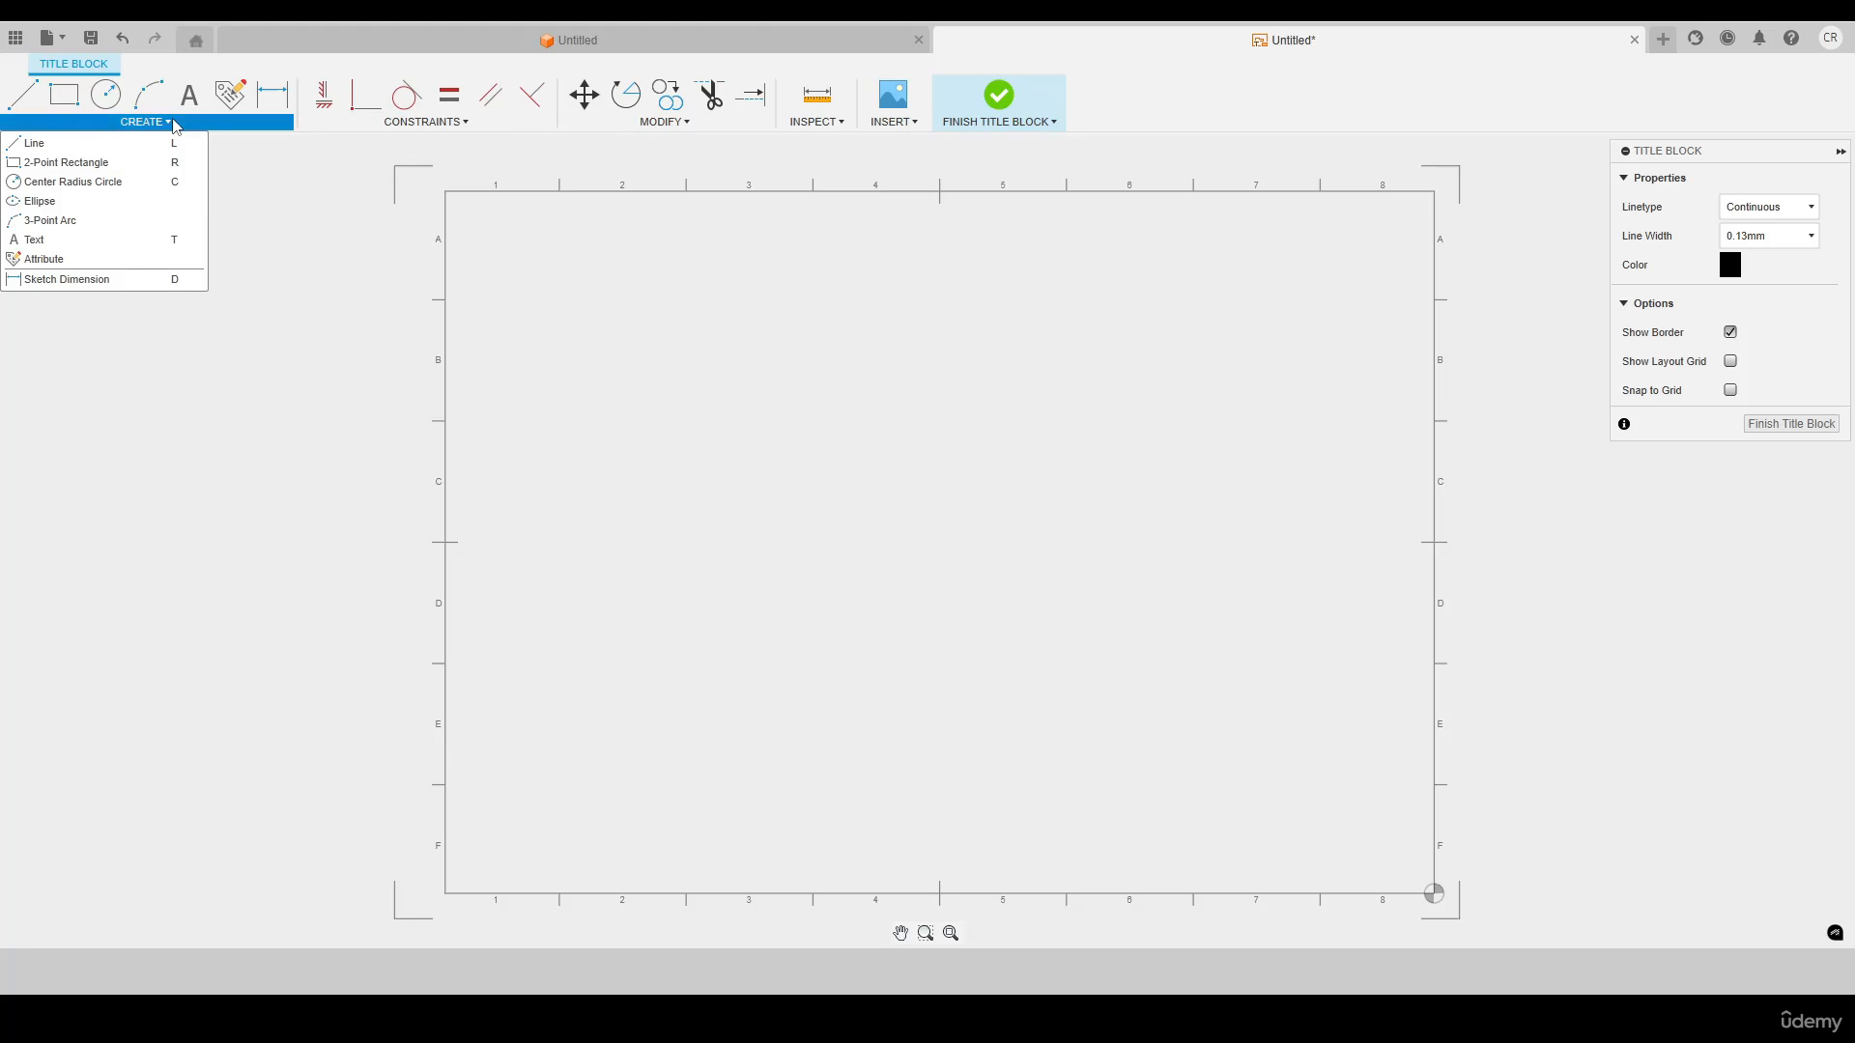
pyautogui.click(212, 126)
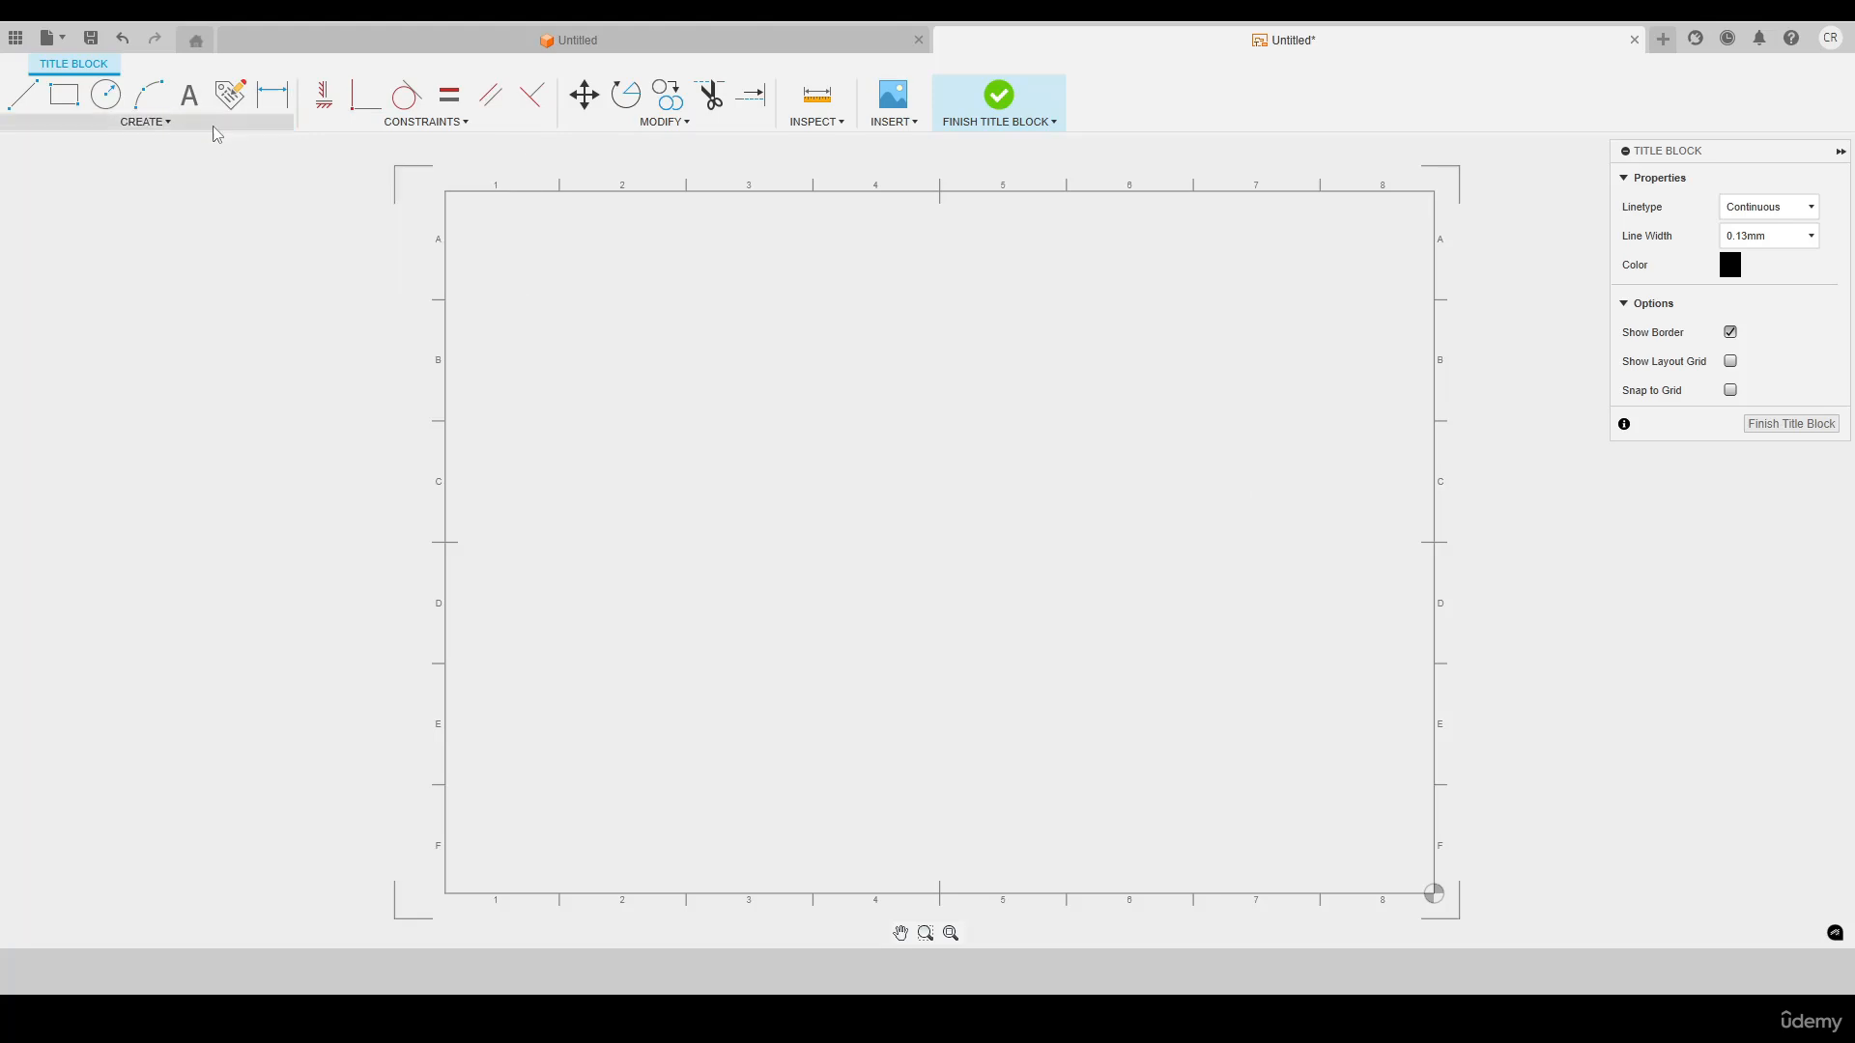
pyautogui.click(436, 126)
pyautogui.click(443, 125)
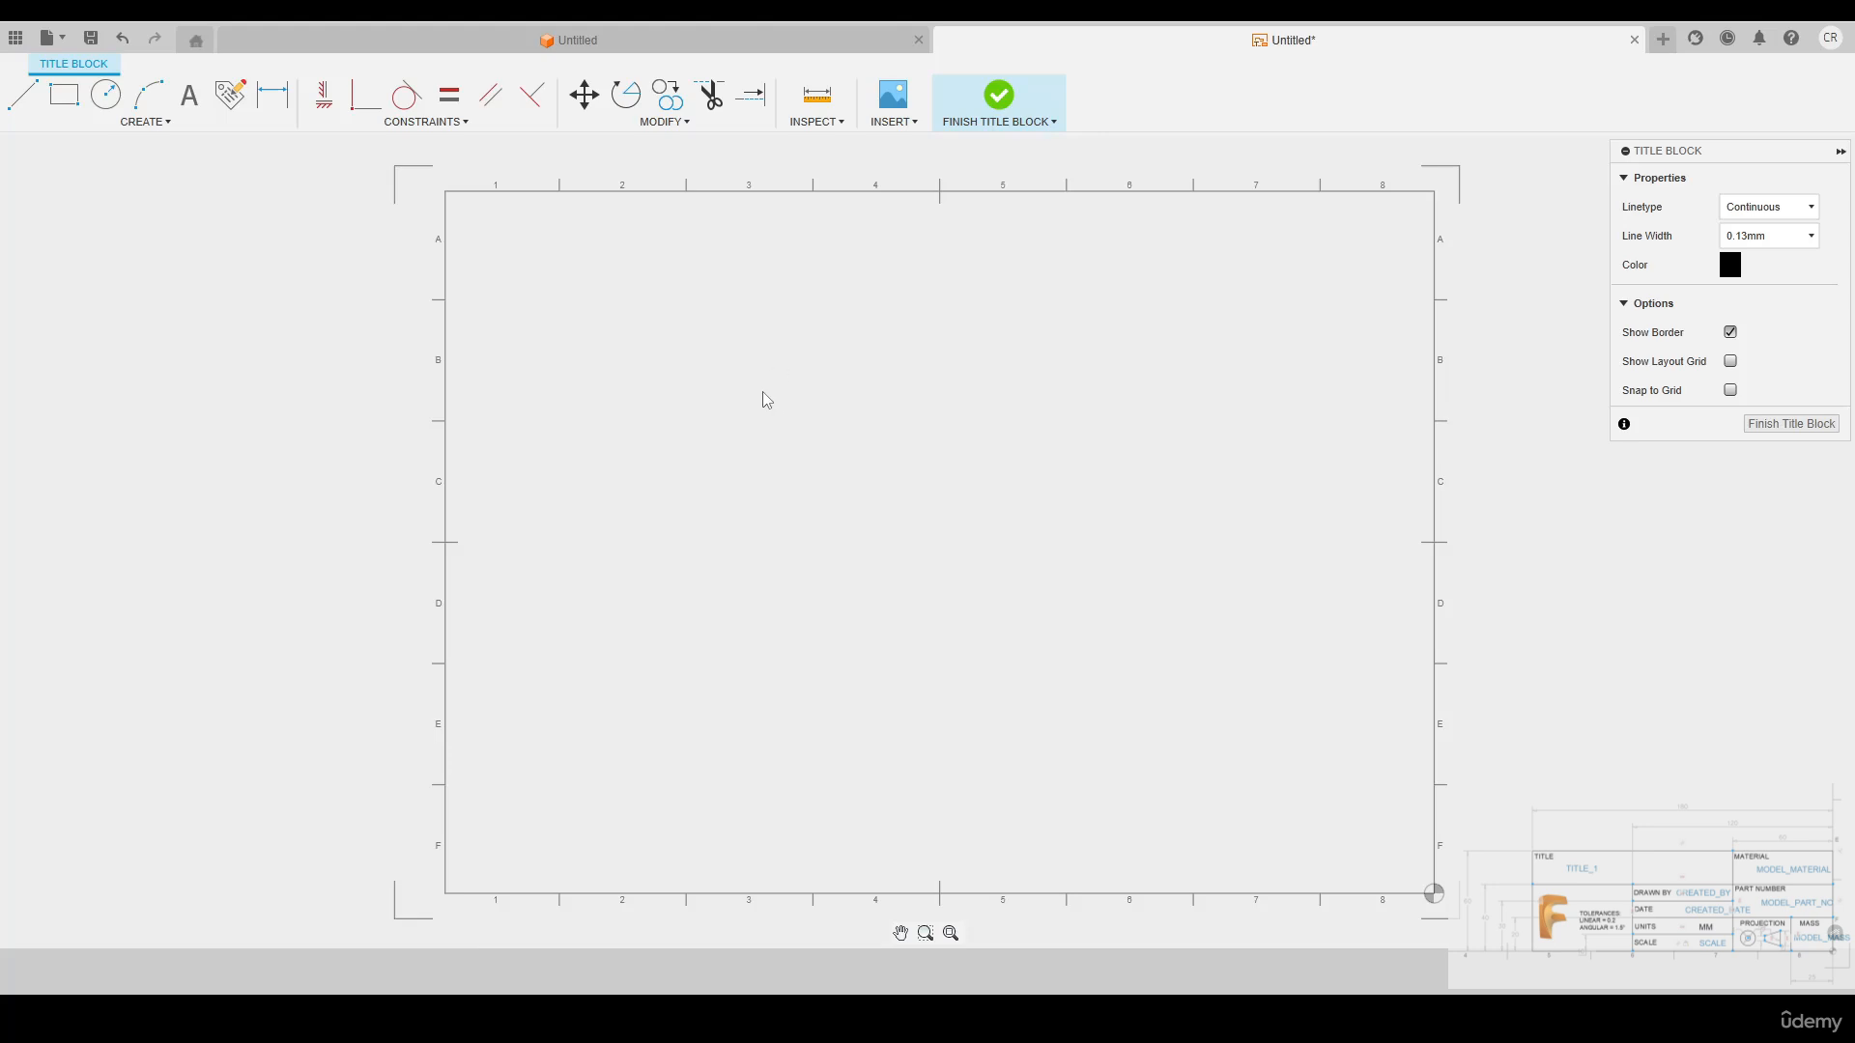
pyautogui.click(687, 319)
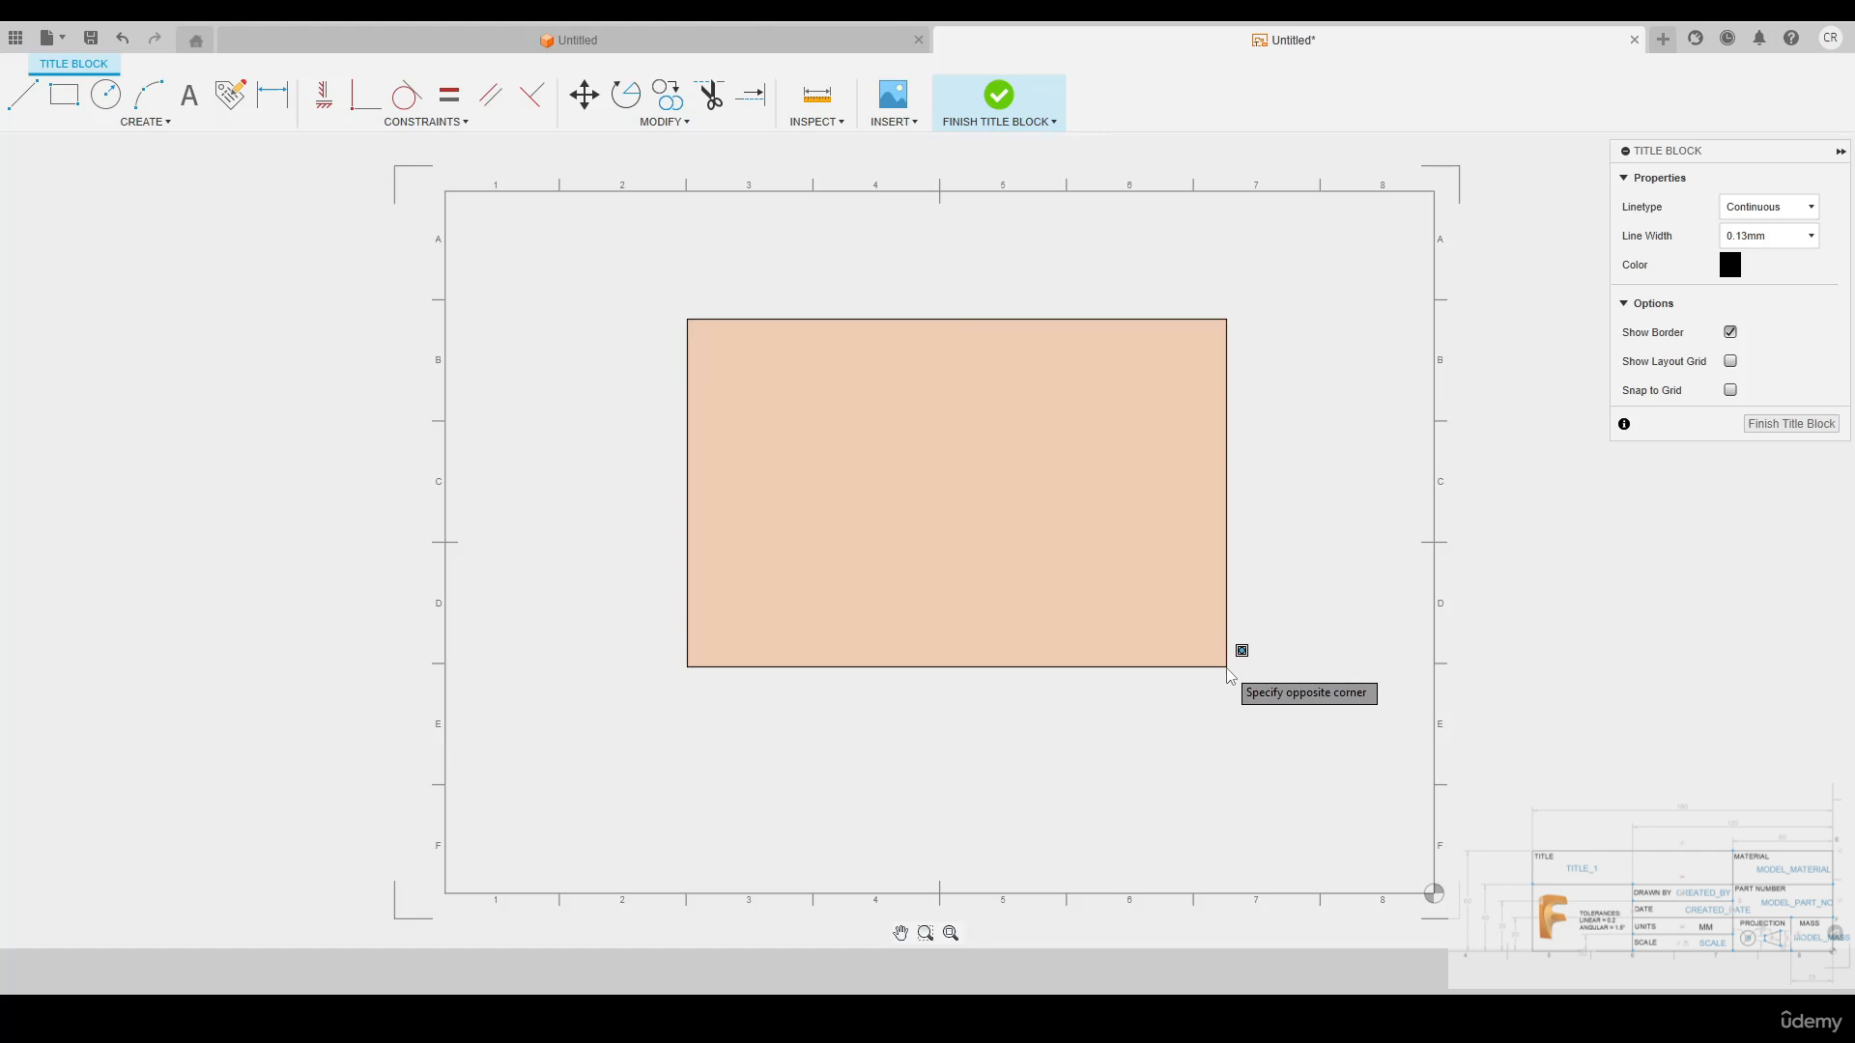
pyautogui.press('Escape')
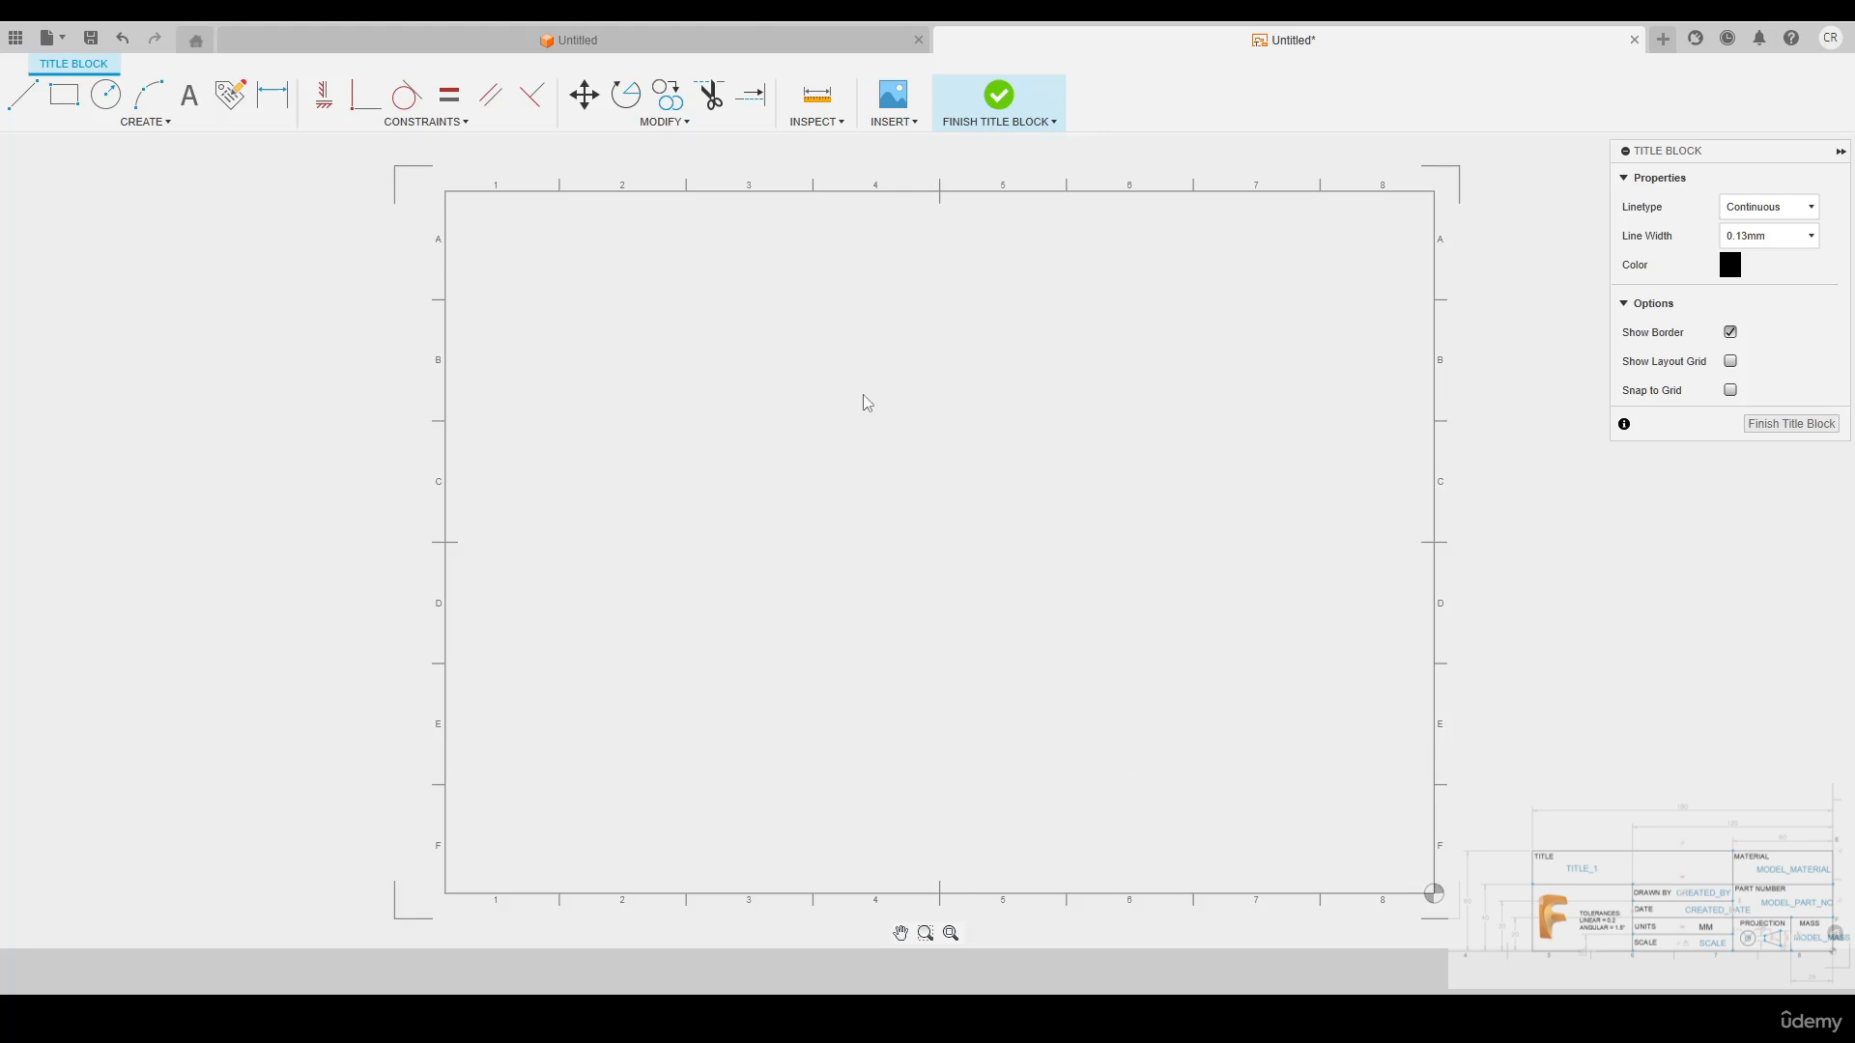
# Sketch a two-point rectangle about 153 mm wide and 70 mm high in the middle of the sheet
pyautogui.press('r')
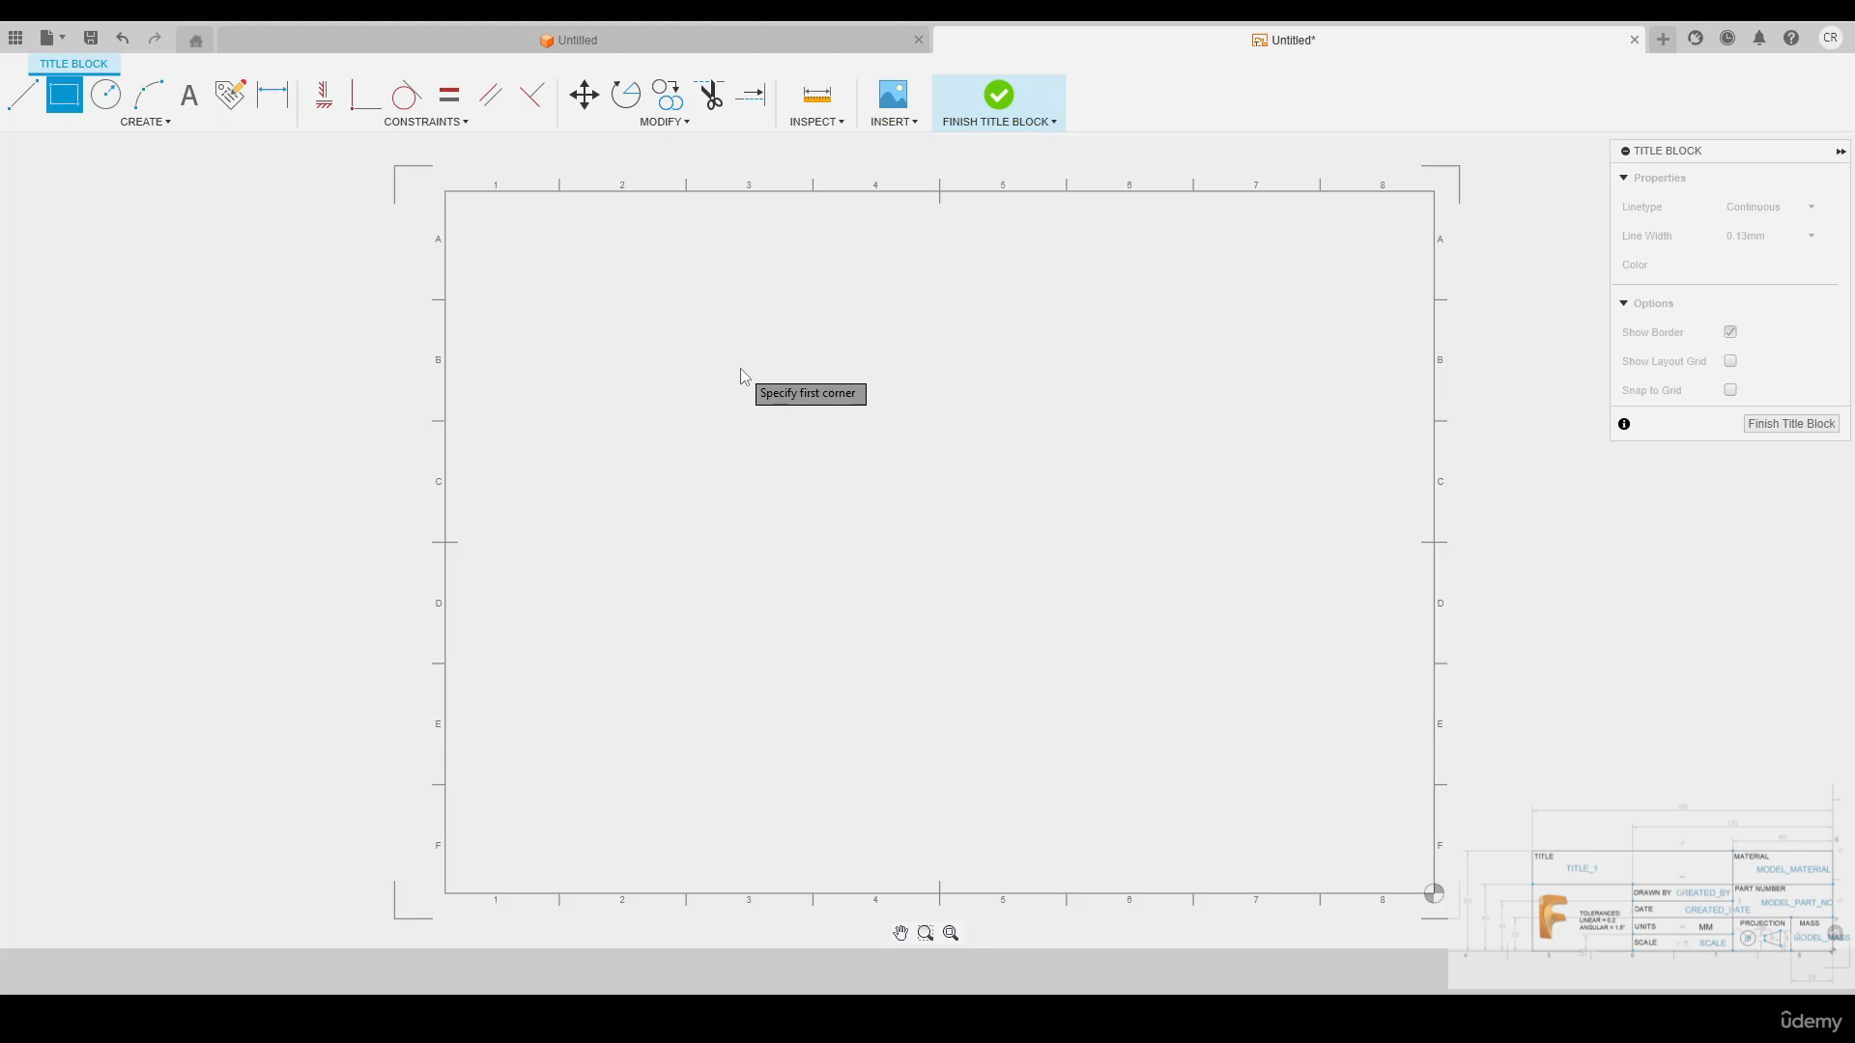
pyautogui.click(701, 352)
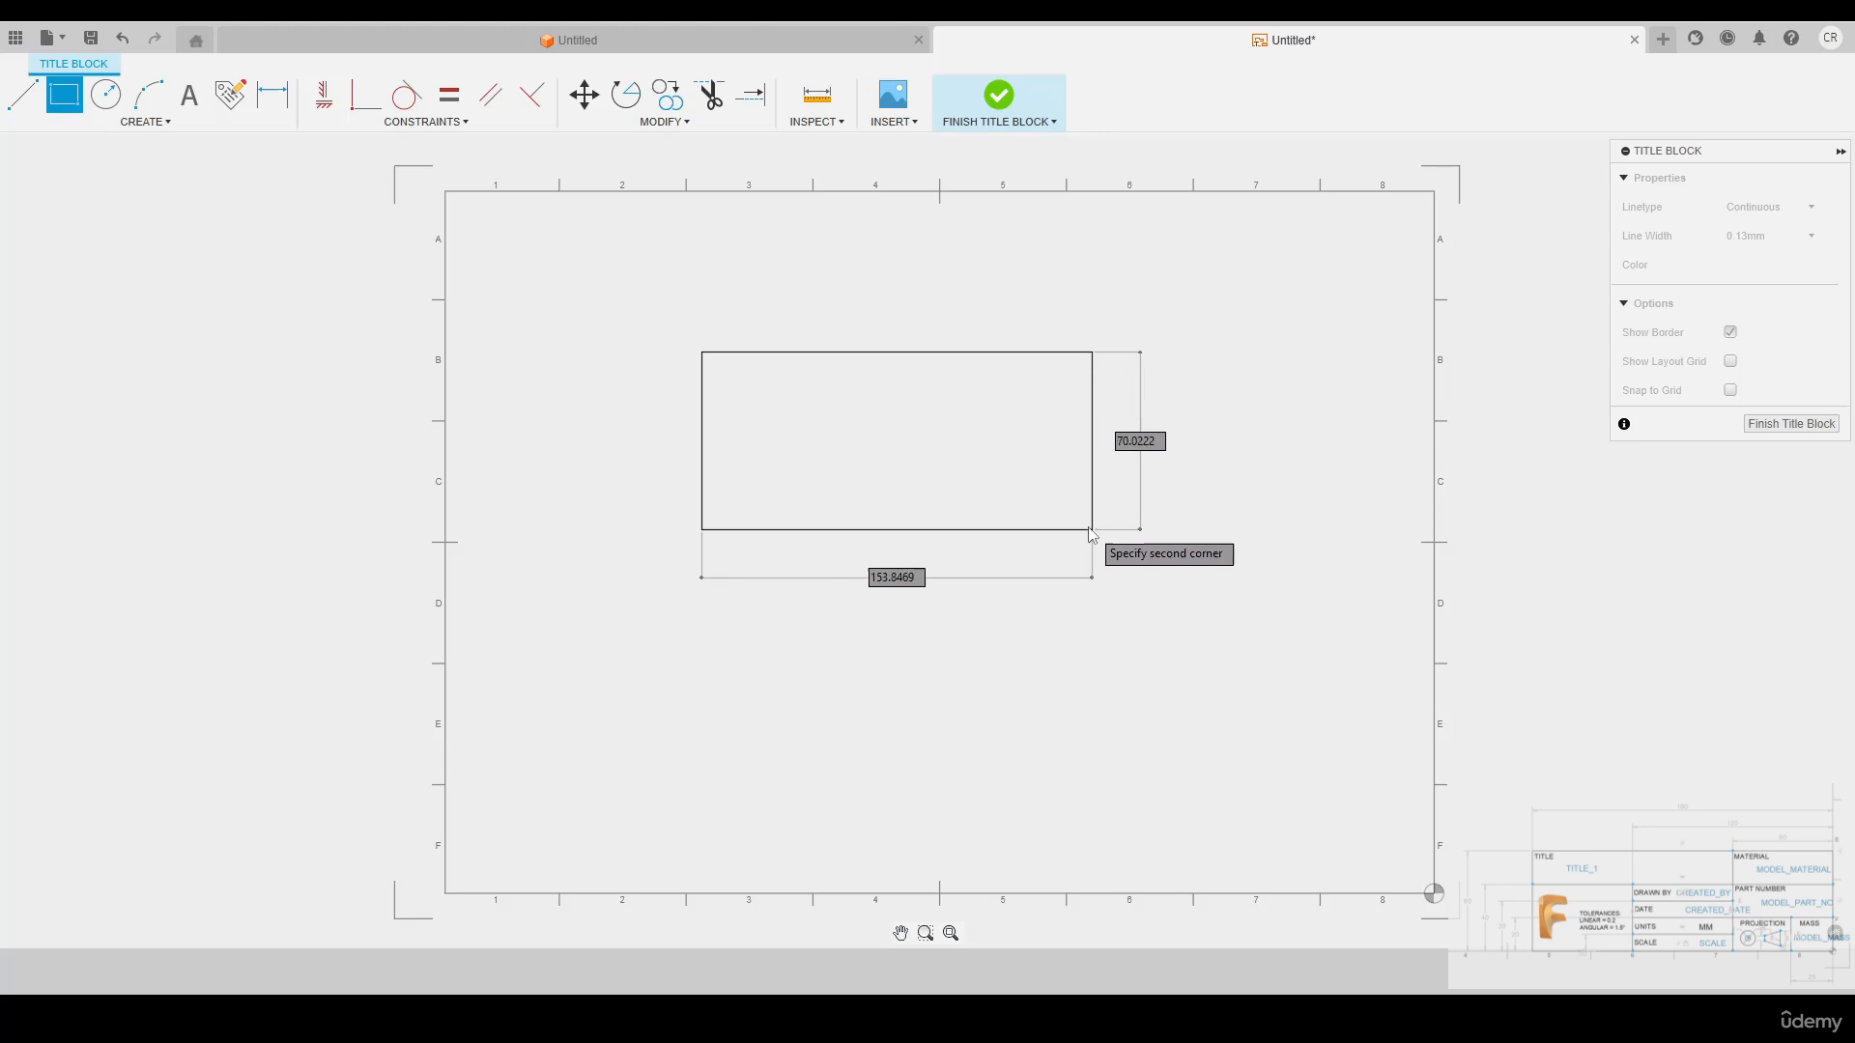
pyautogui.click(1089, 529)
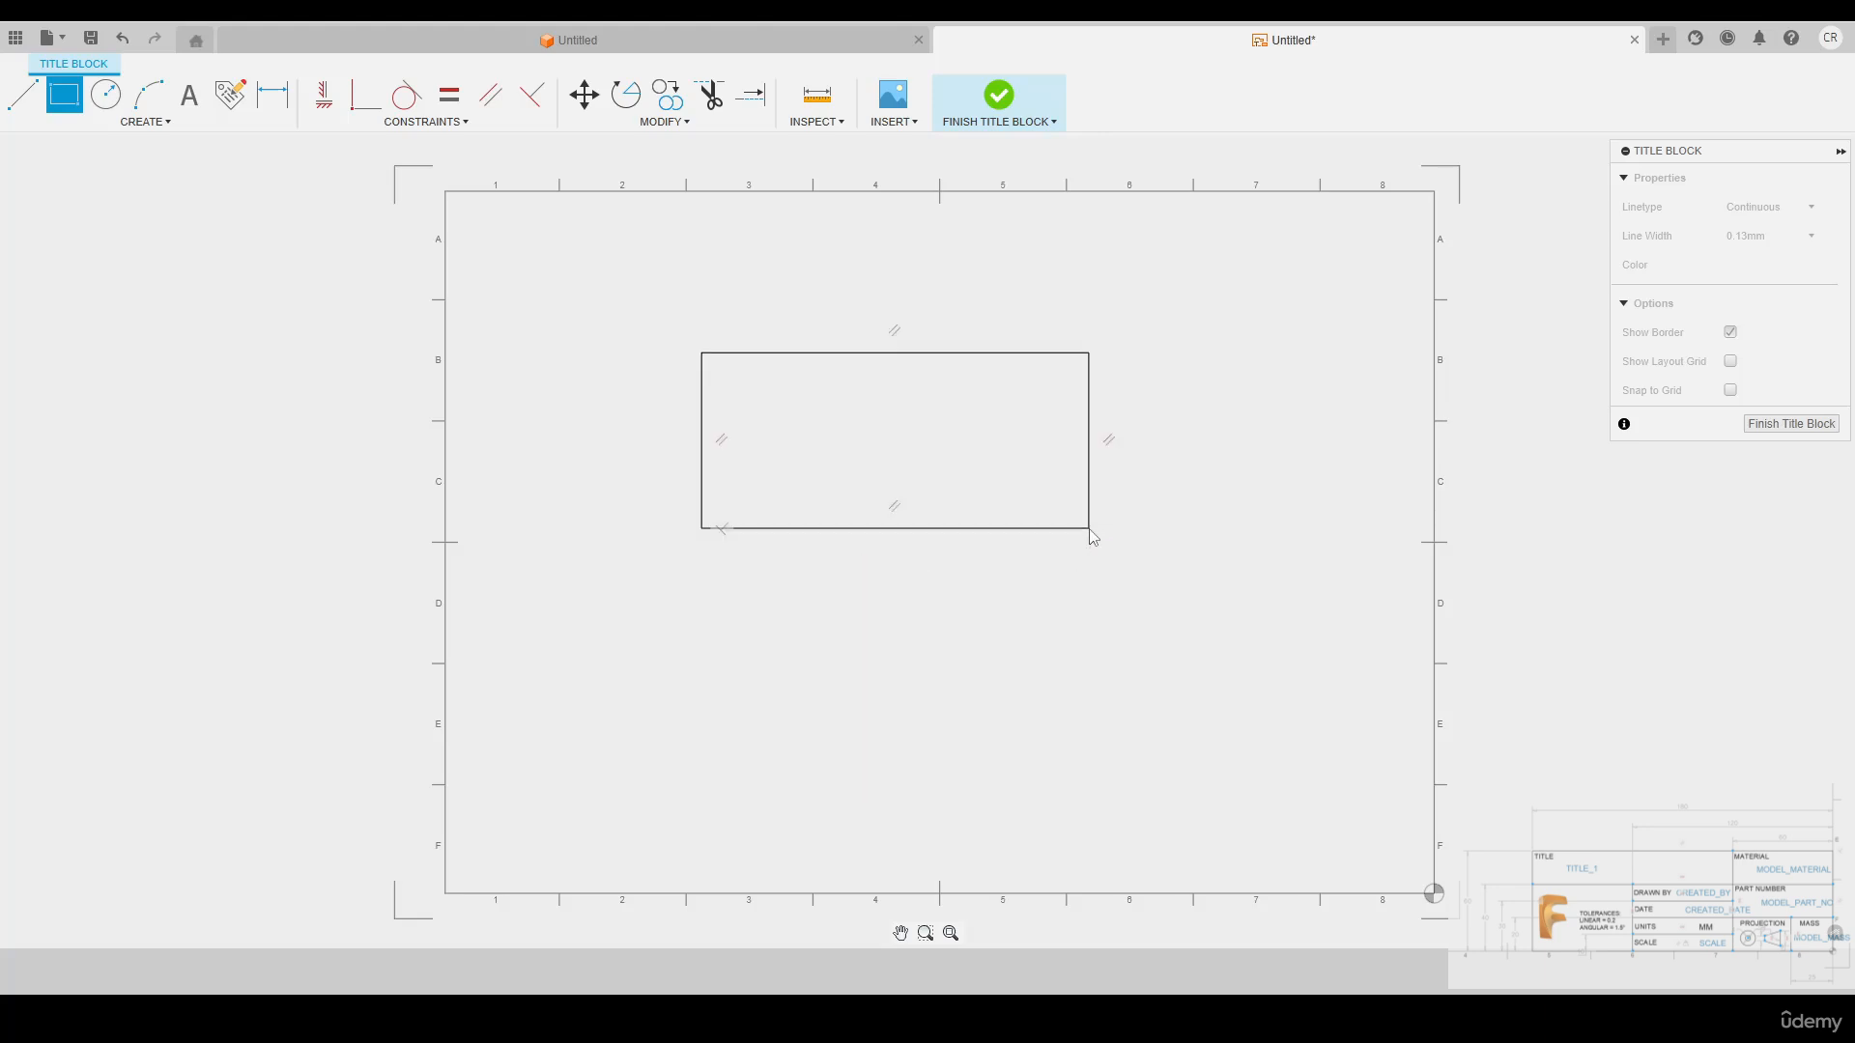
pyautogui.scroll(4, 840, 410)
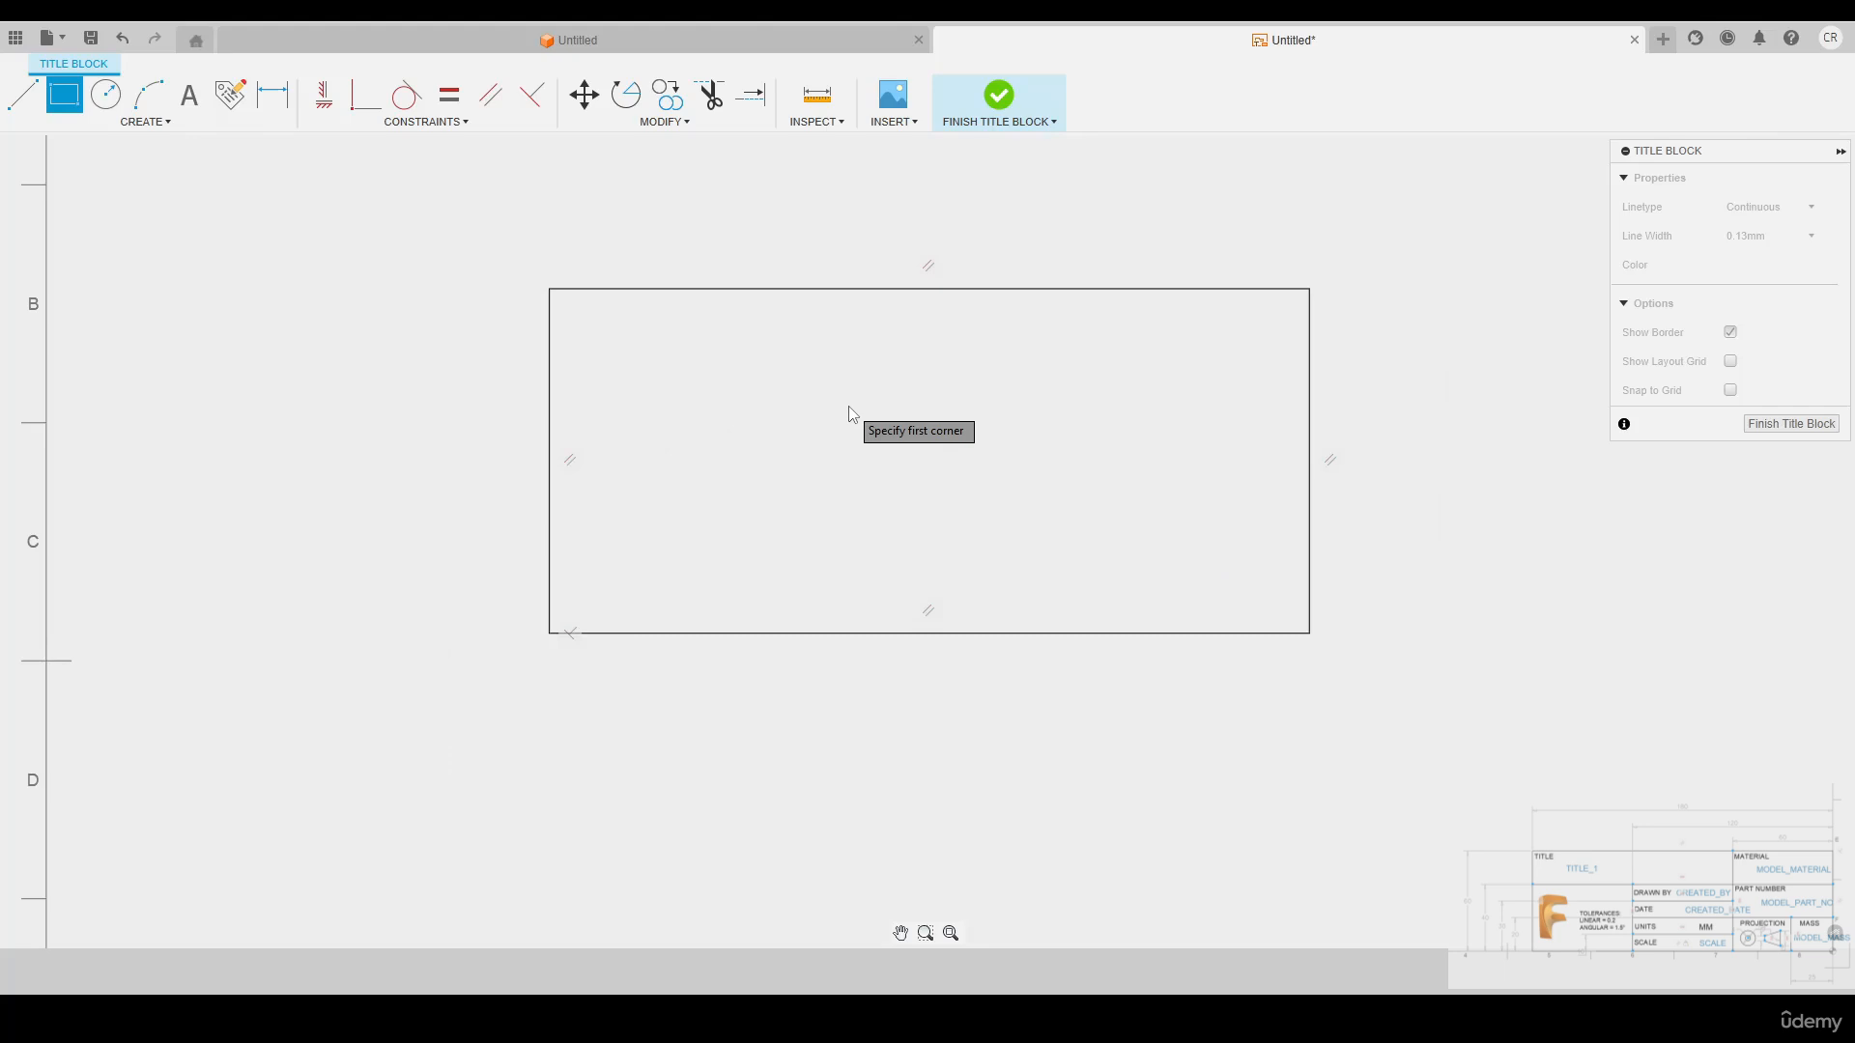
pyautogui.press('Escape')
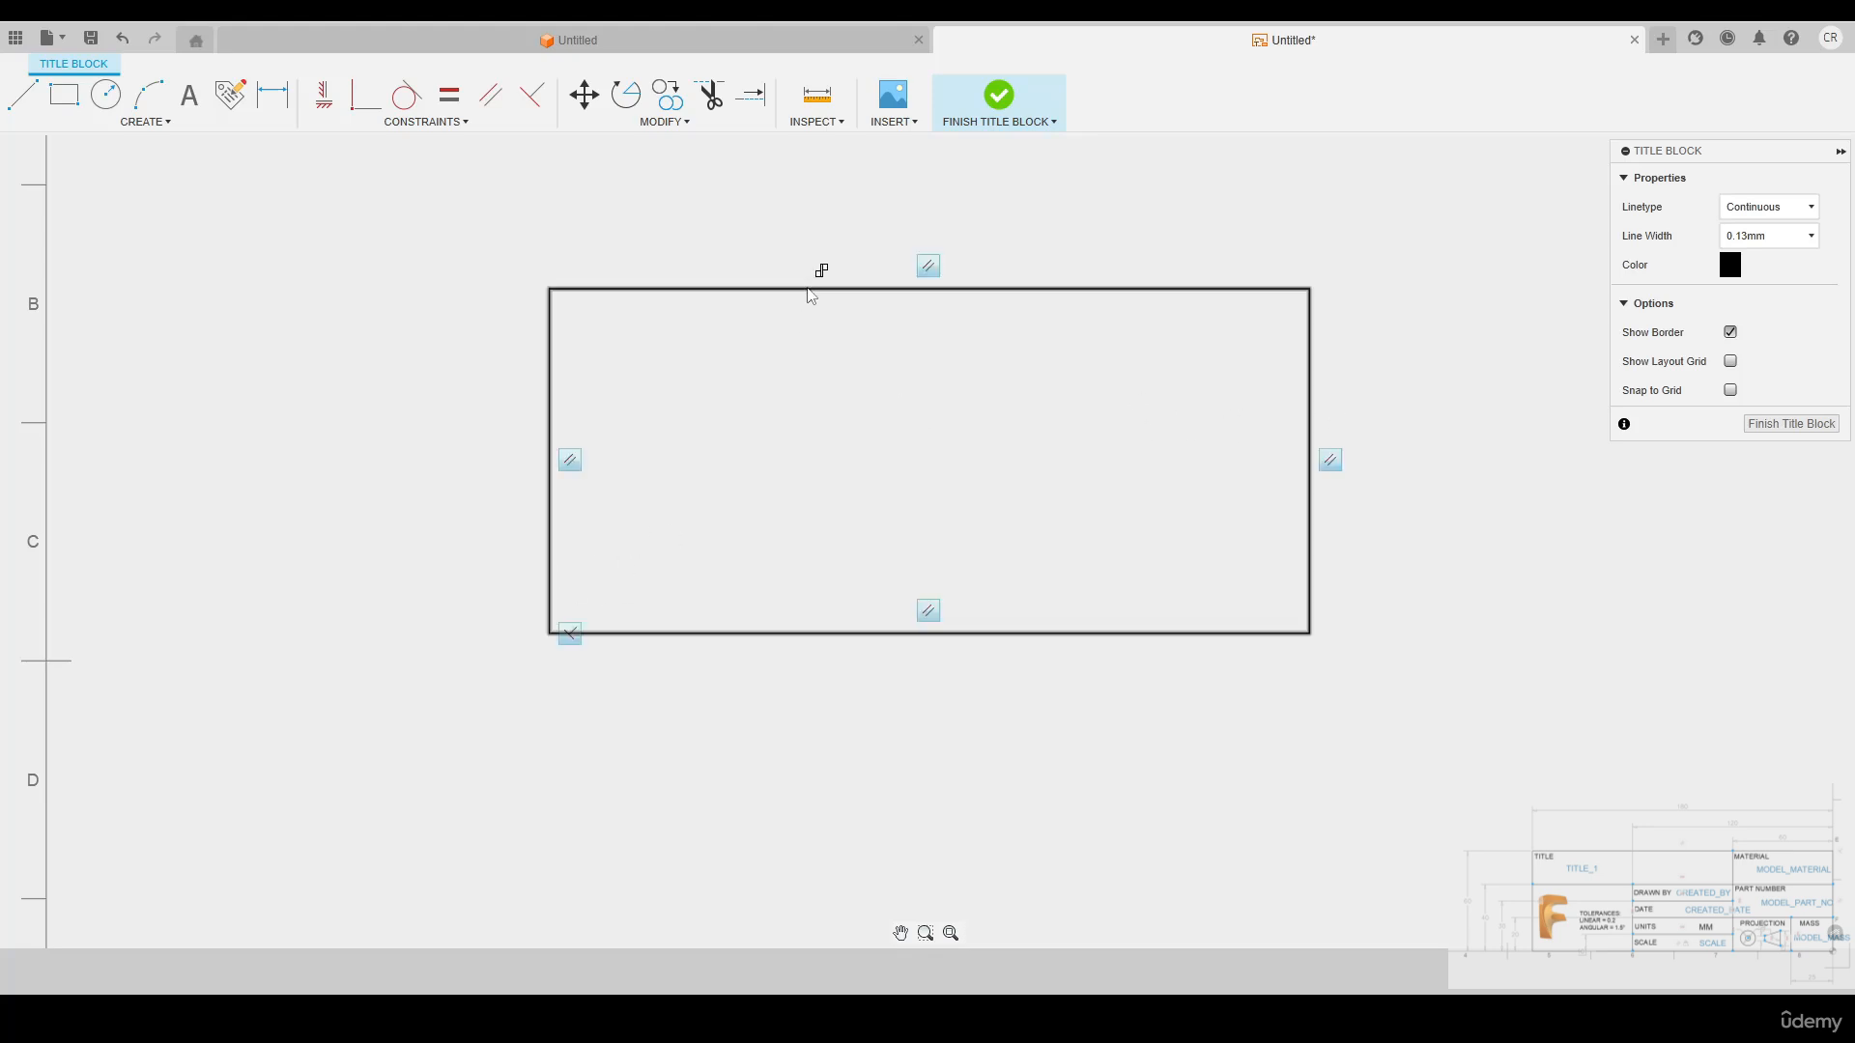
# Apply a Horizontal/Vertical constraint to the rectangle's upper edge
pyautogui.click(325, 94)
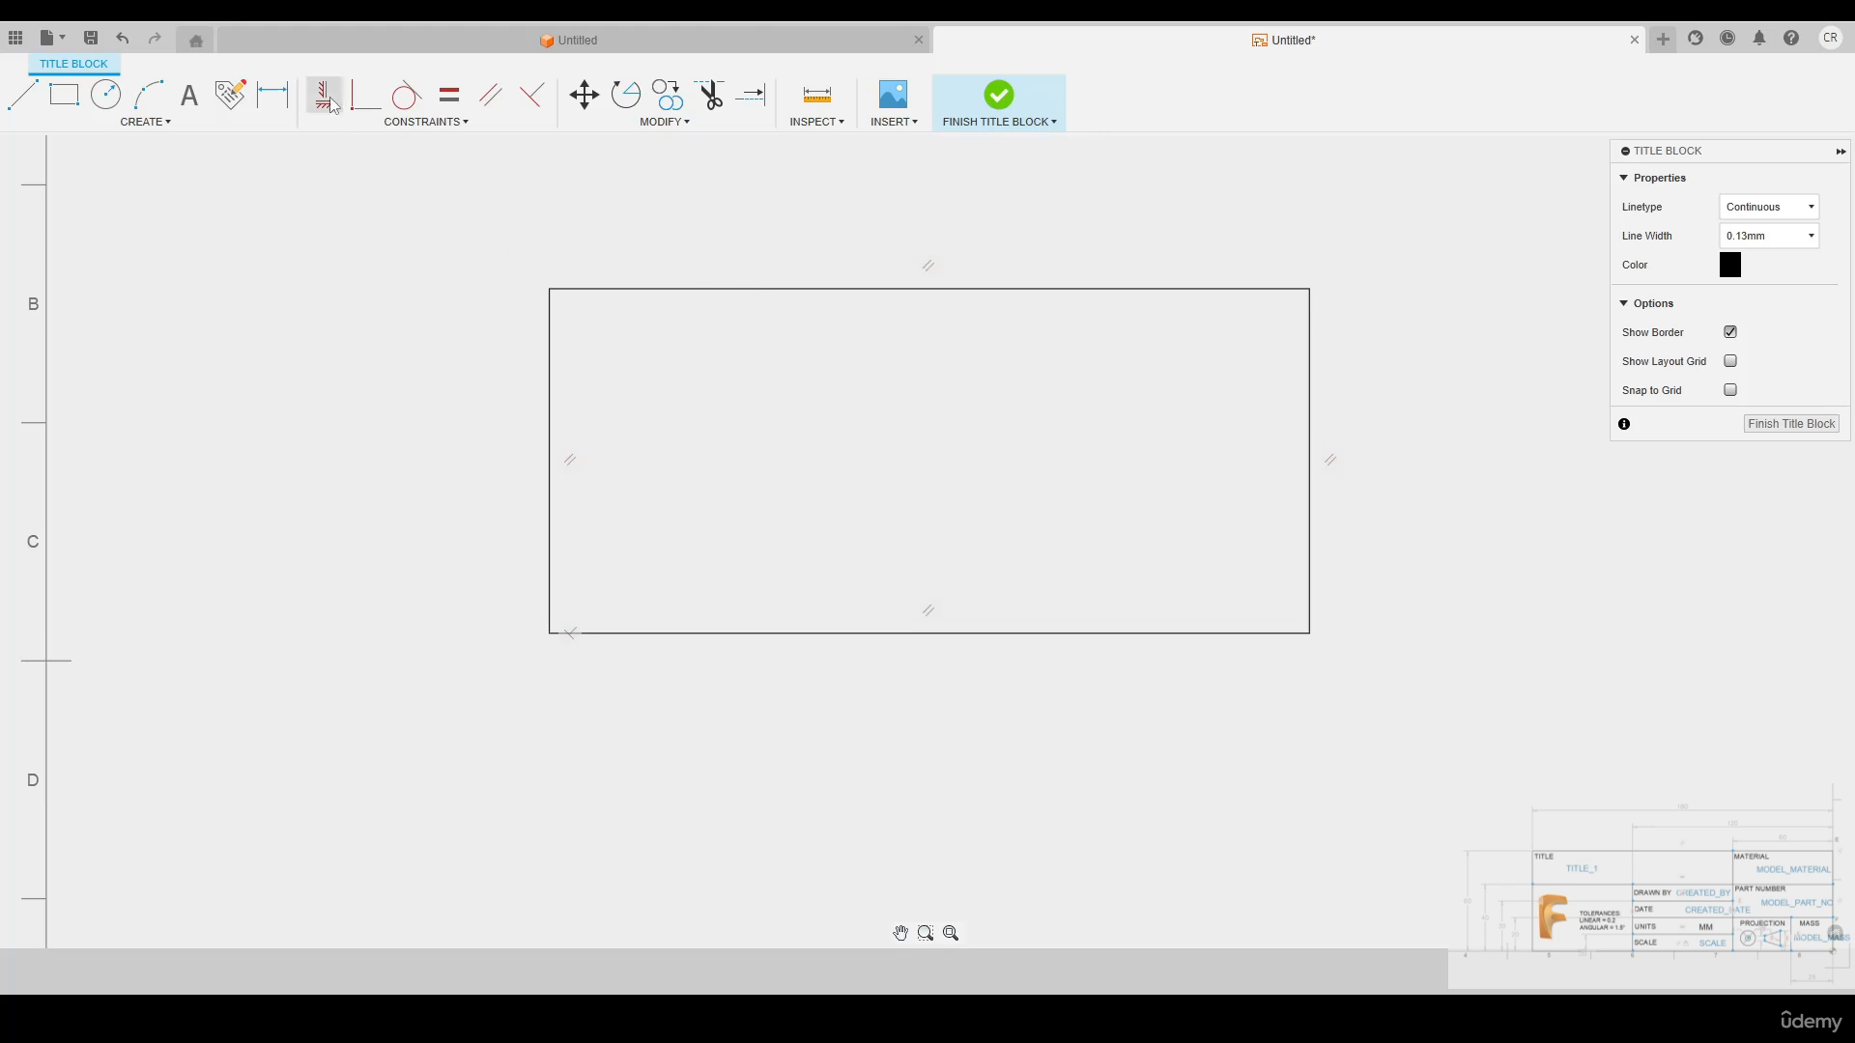
pyautogui.click(829, 290)
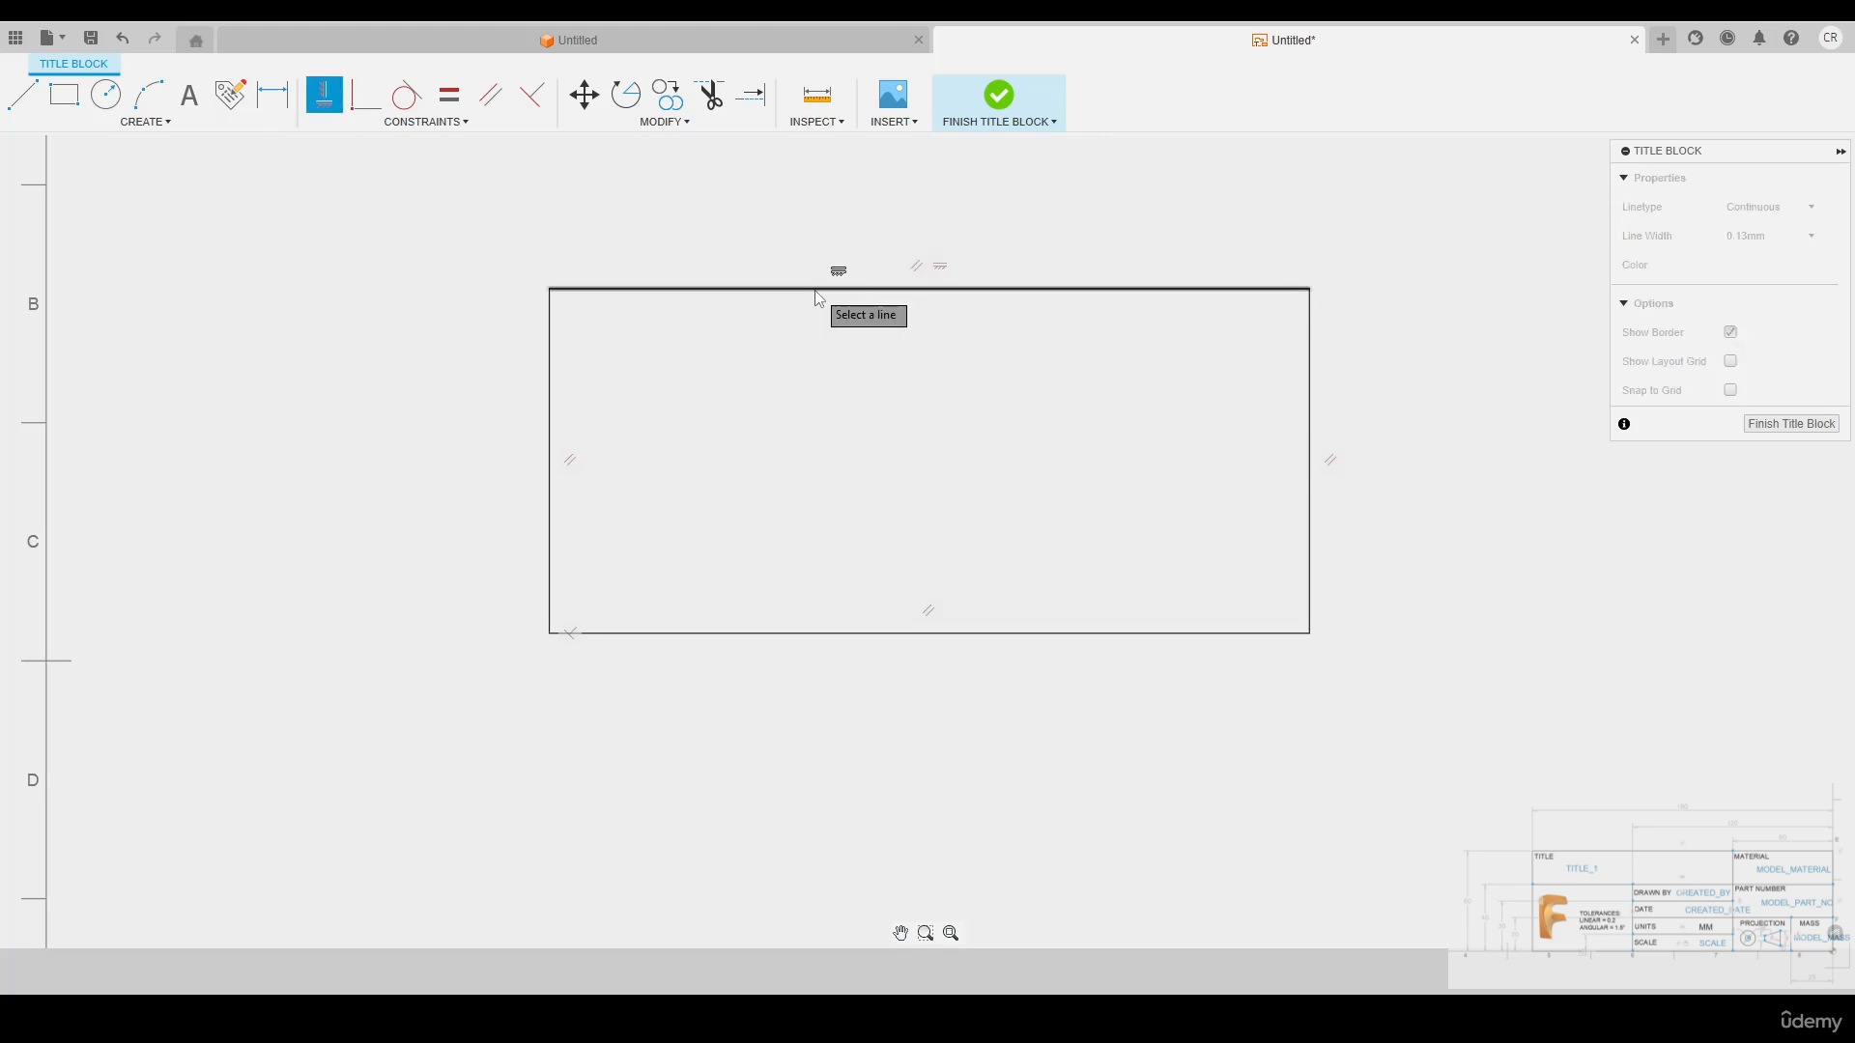
pyautogui.press('Escape')
# Apply a Fix constraint to the rectangle's lower edge at its lower-left corner
pyautogui.click(447, 123)
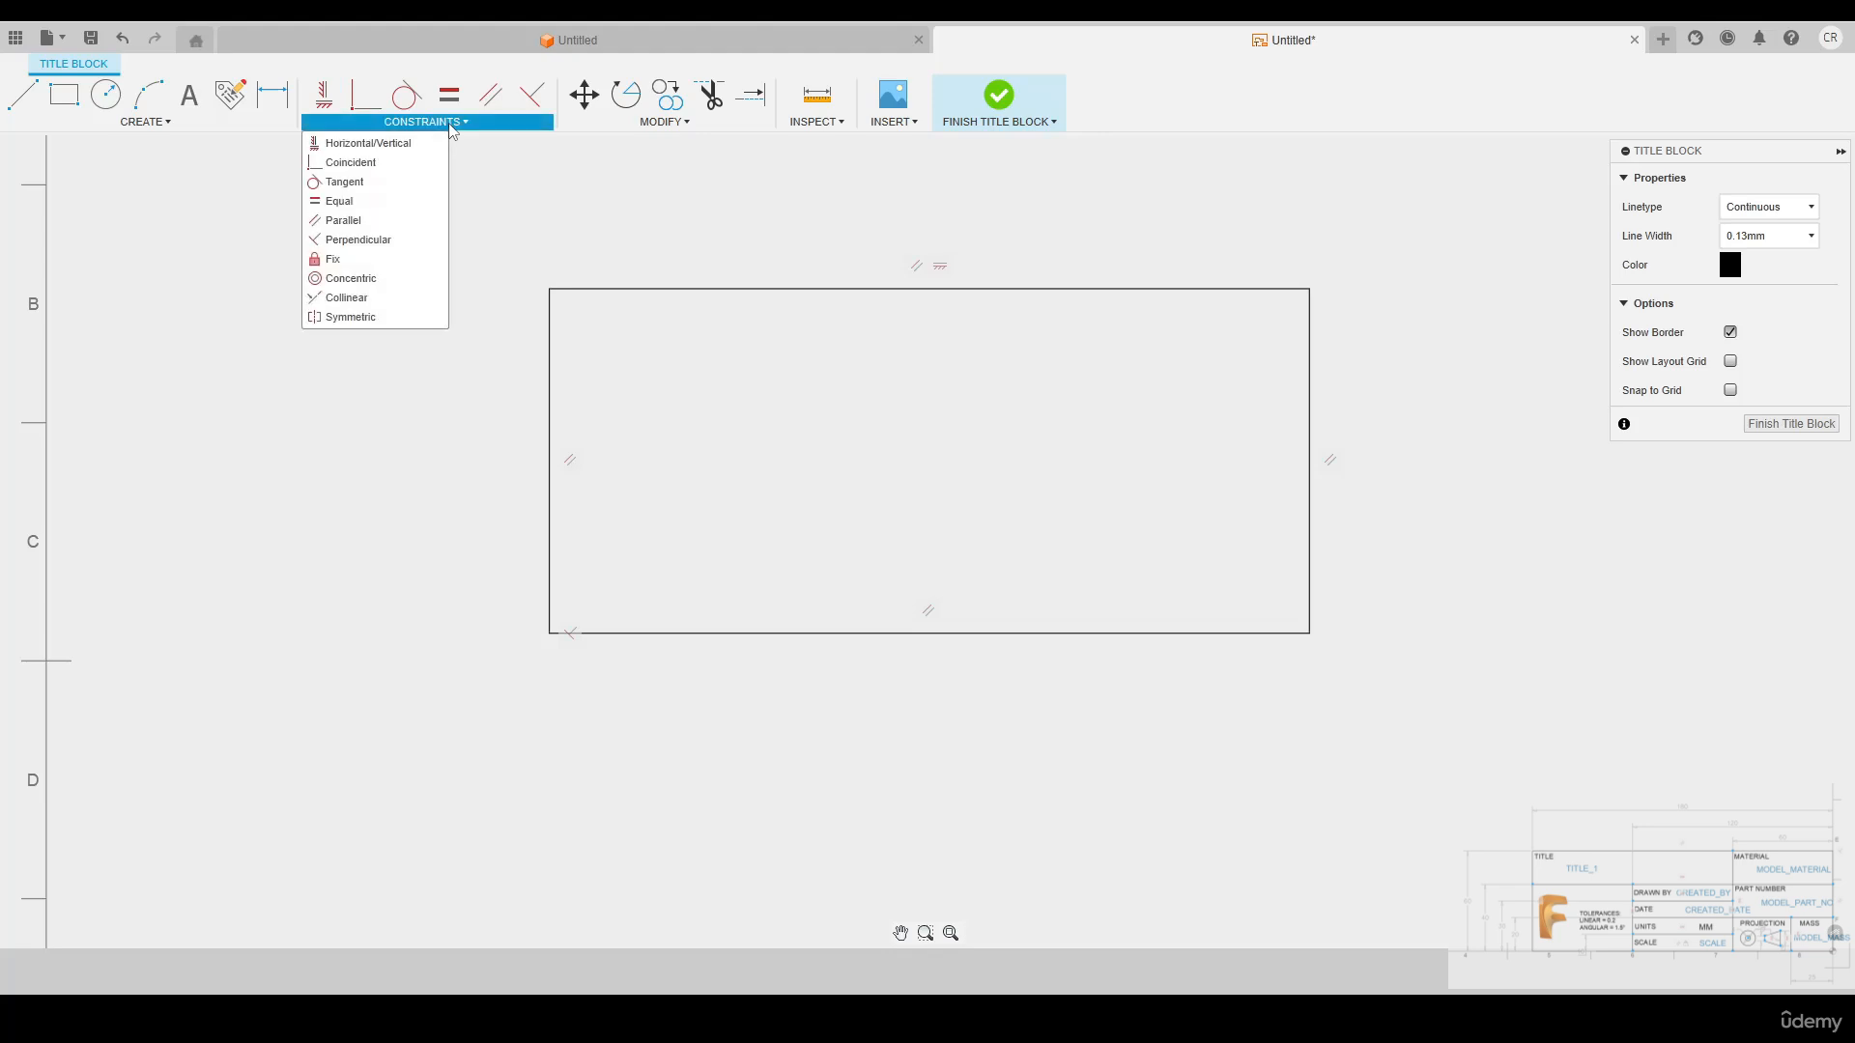
pyautogui.click(353, 260)
pyautogui.click(552, 633)
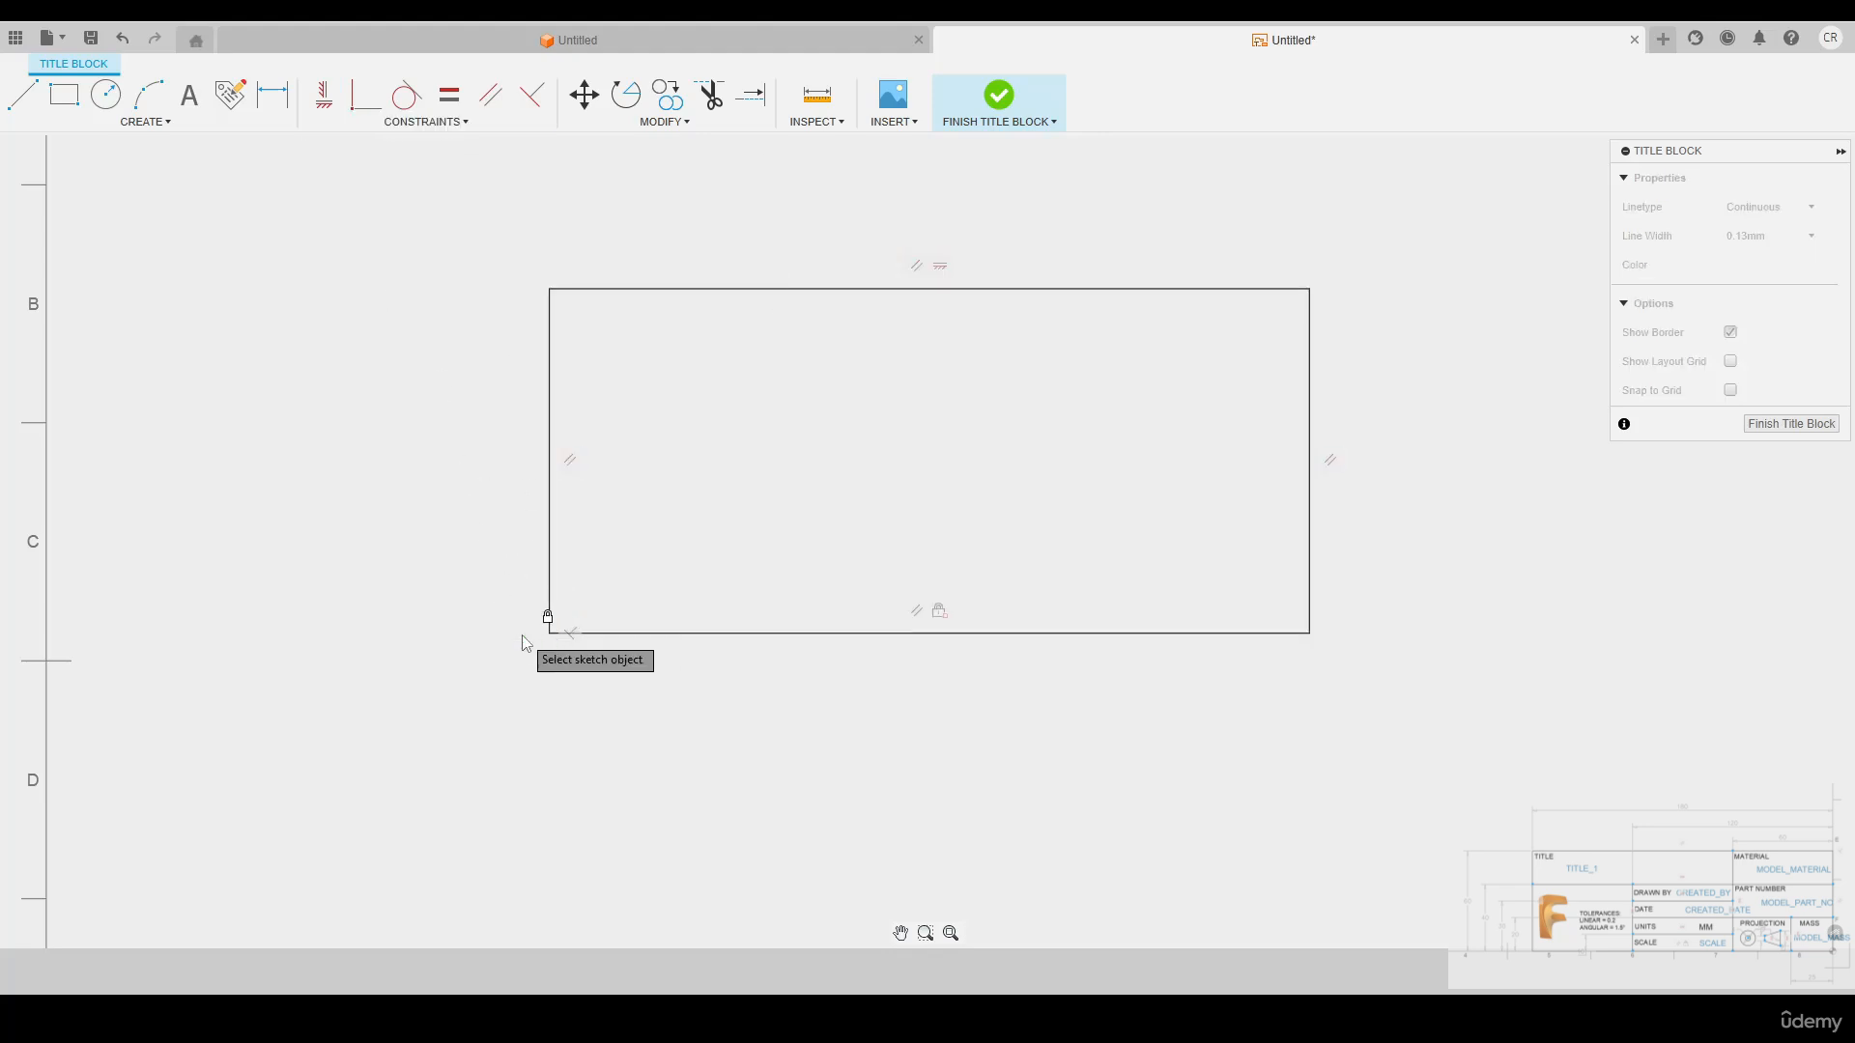
pyautogui.click(549, 634)
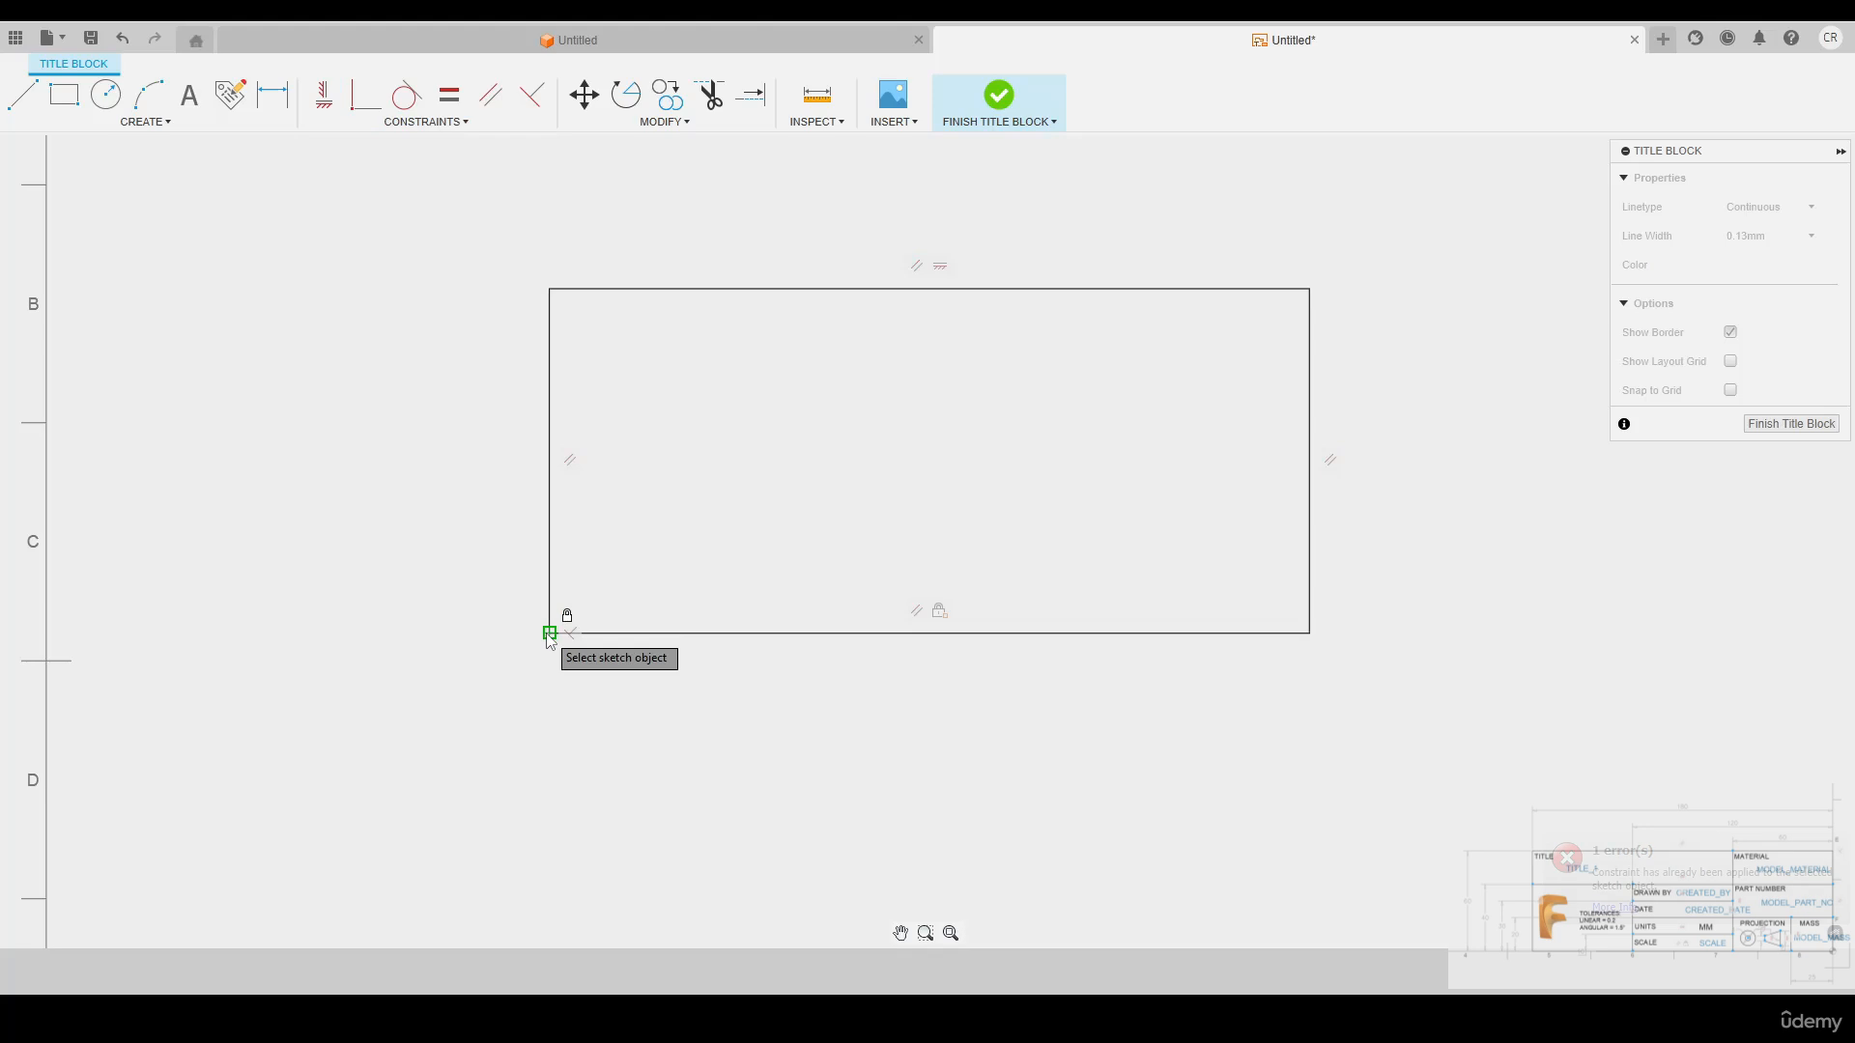
pyautogui.press('Escape')
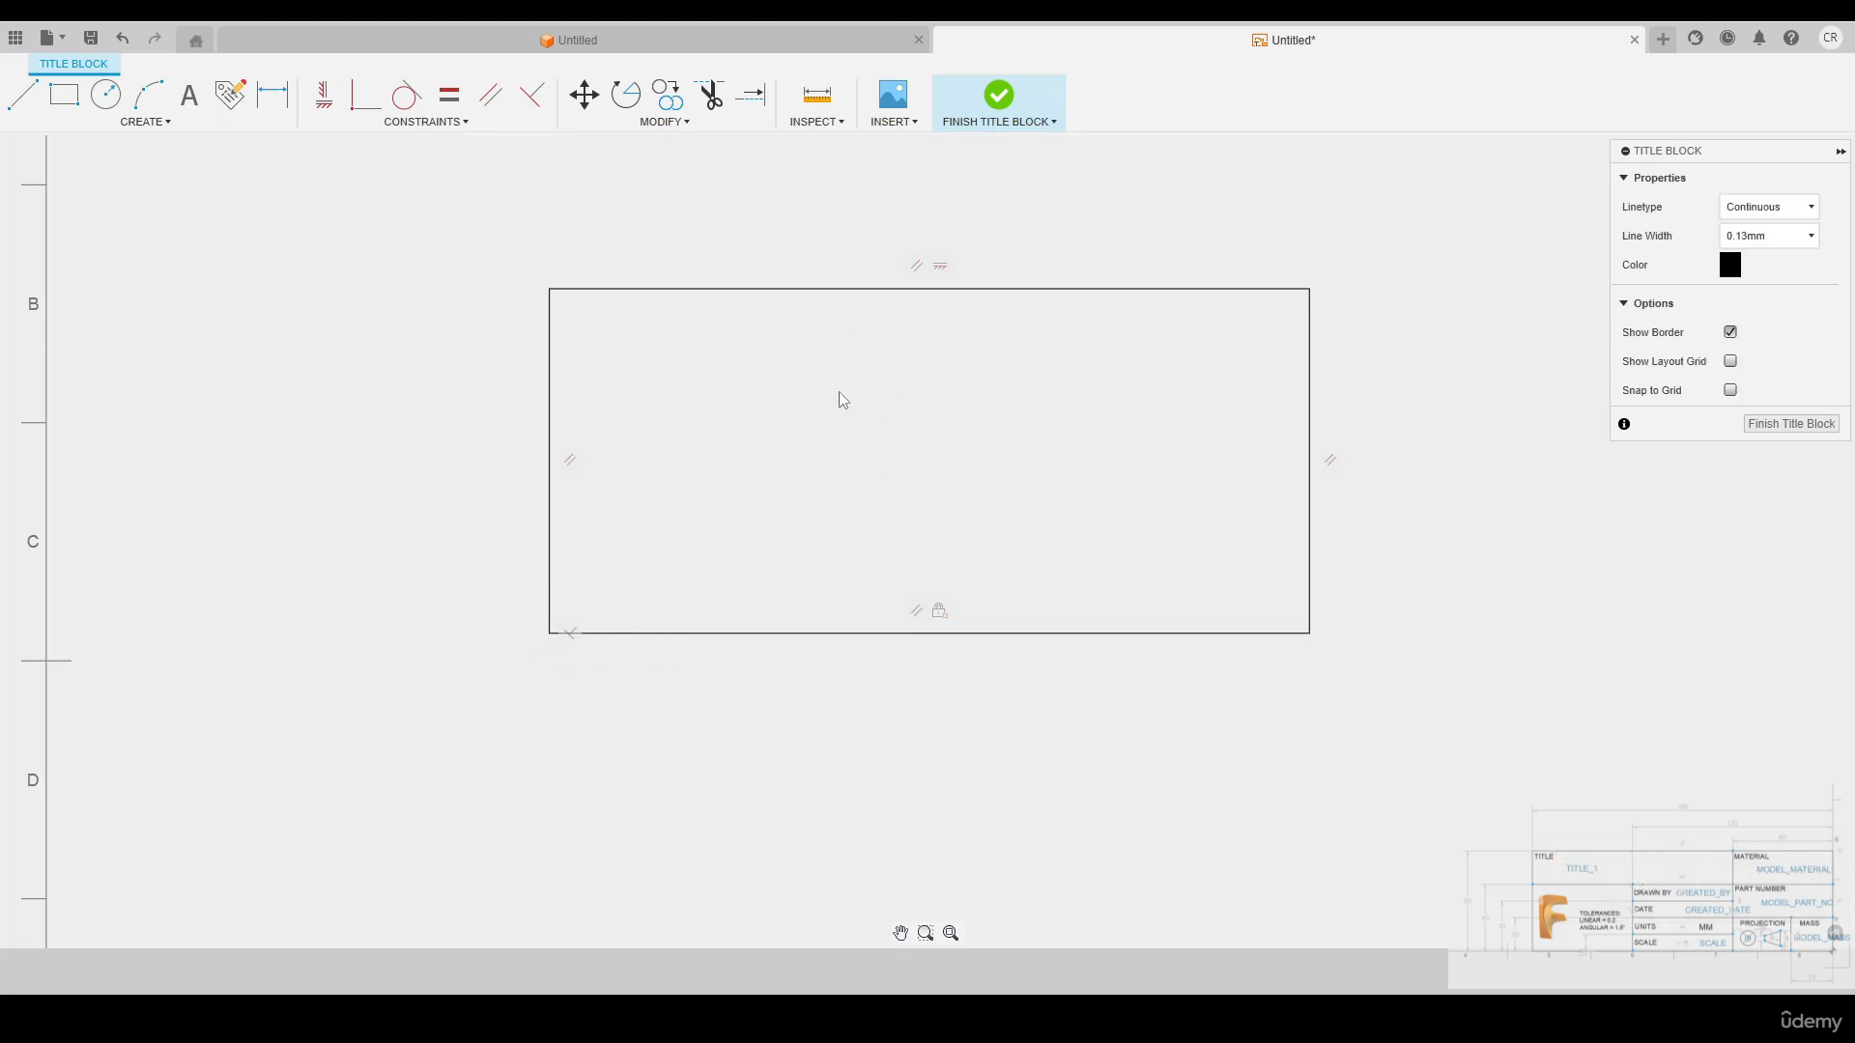
# Dimension the upper edge of the rectangle and set its width to 180 mm
pyautogui.moveTo(843, 399); pyautogui.dragTo(847, 433, button='middle')
pyautogui.press('d')
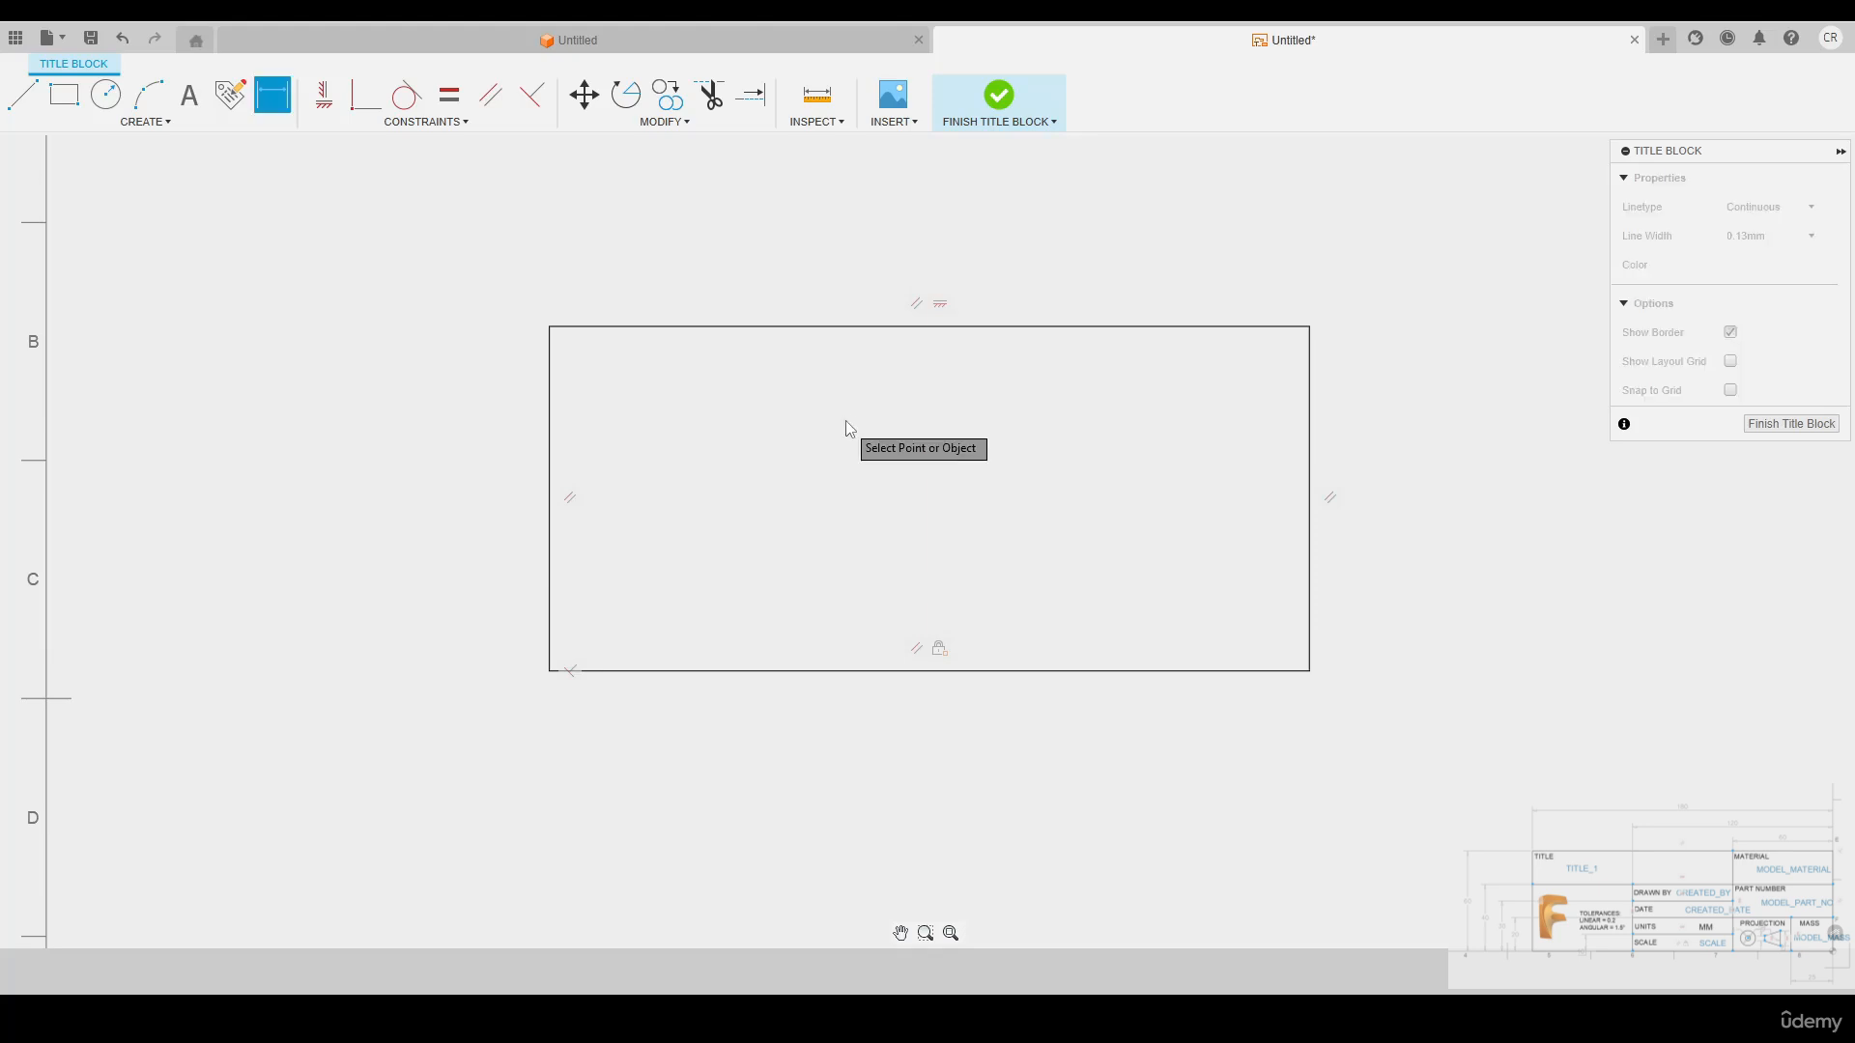
pyautogui.click(990, 330)
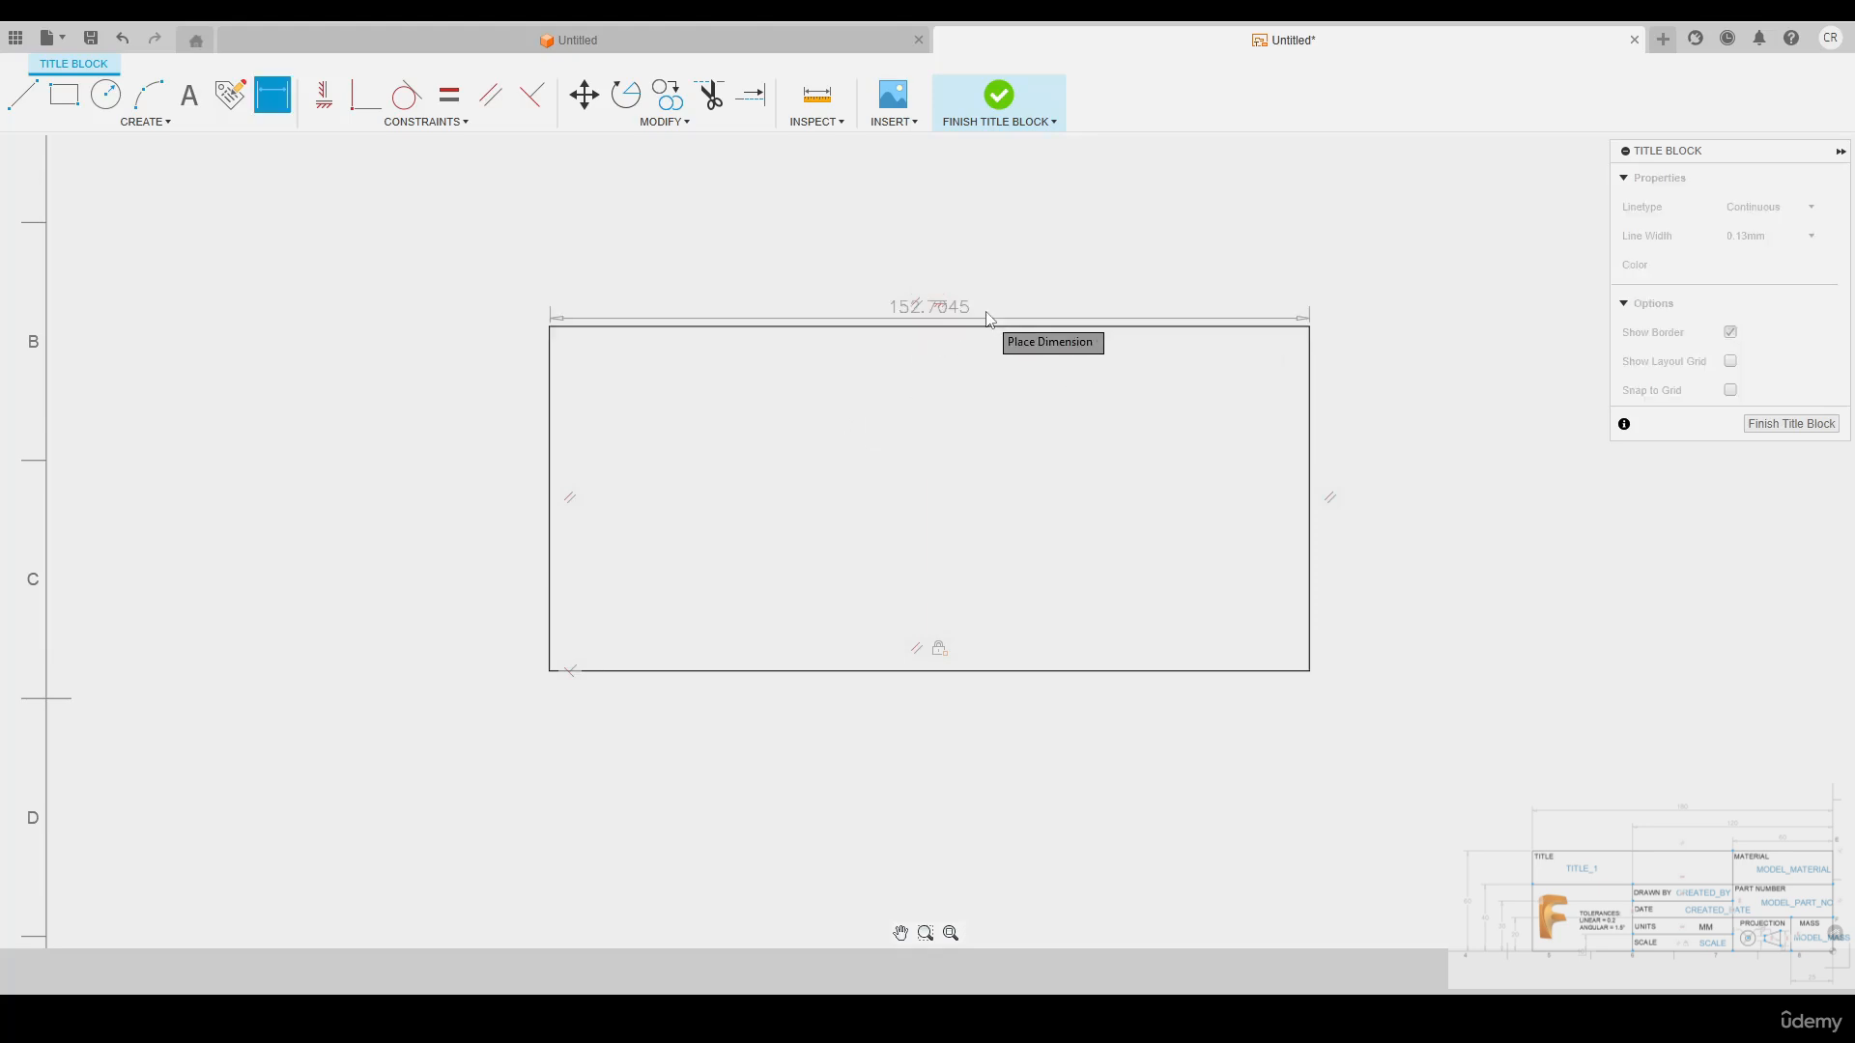
pyautogui.click(955, 218)
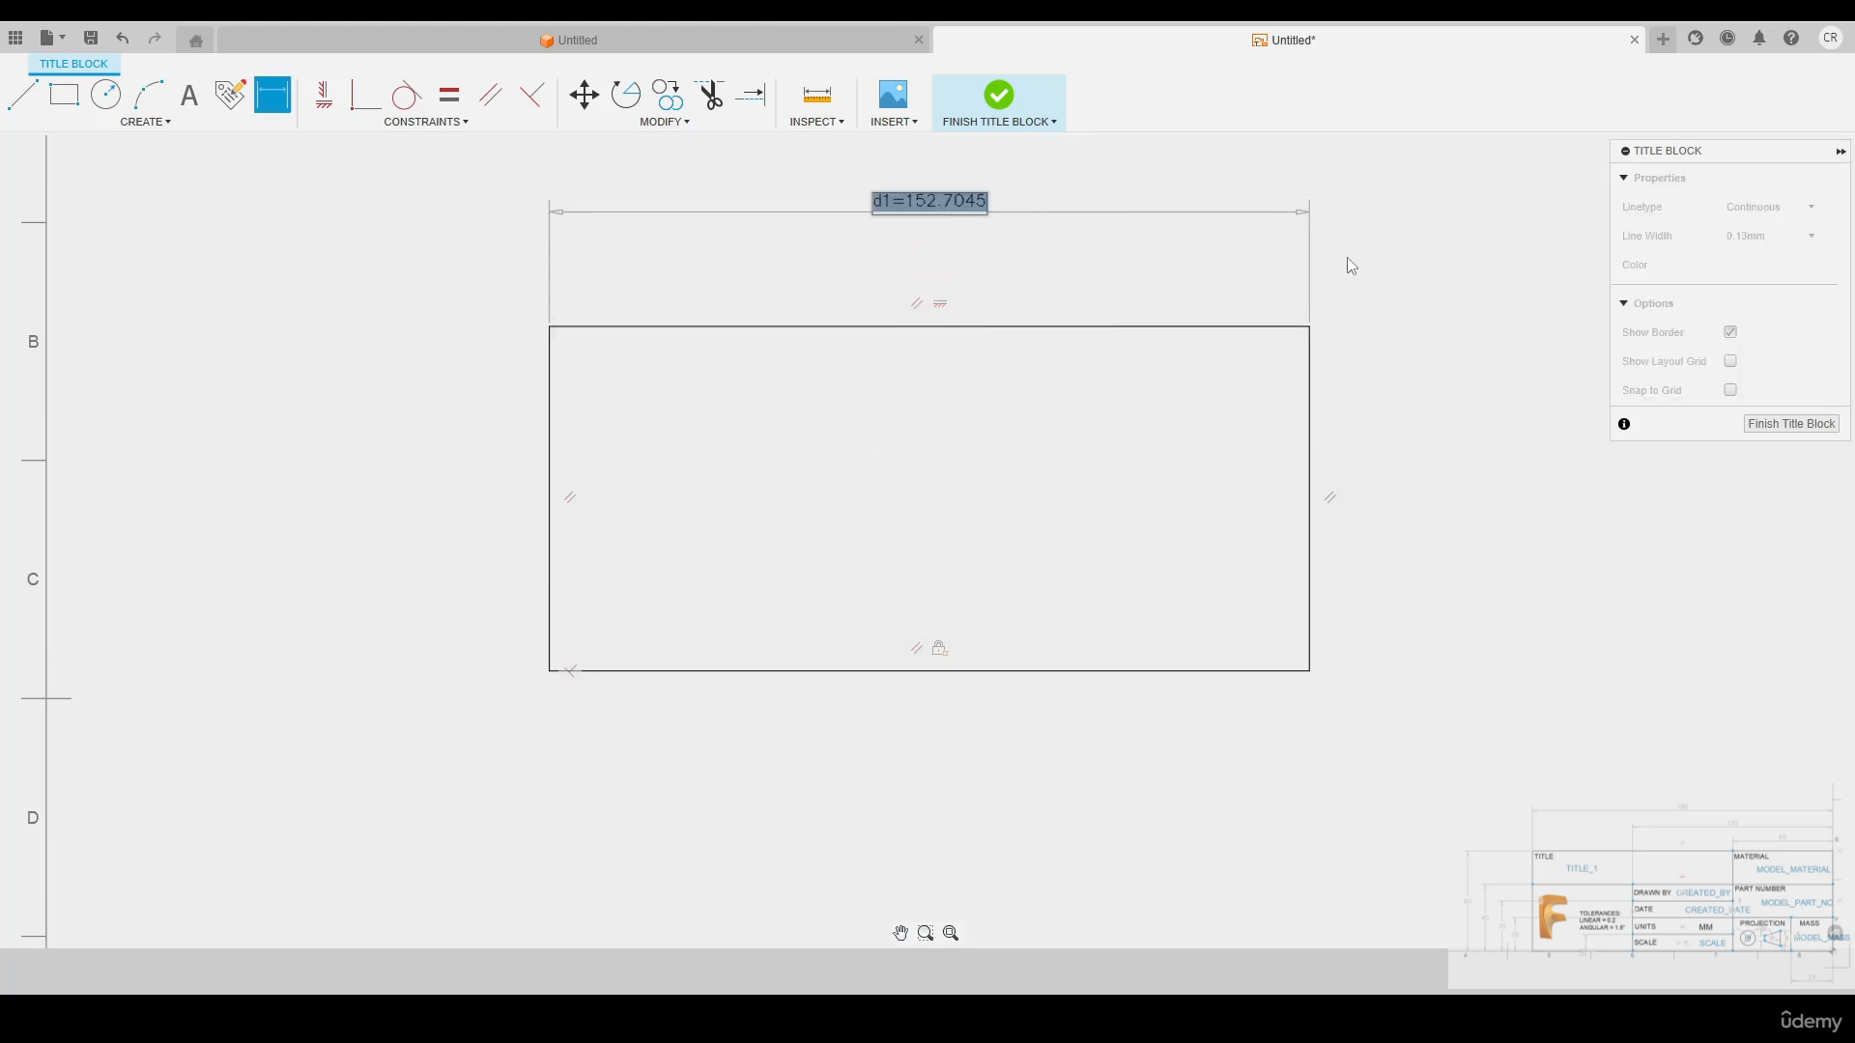
pyautogui.write('180')
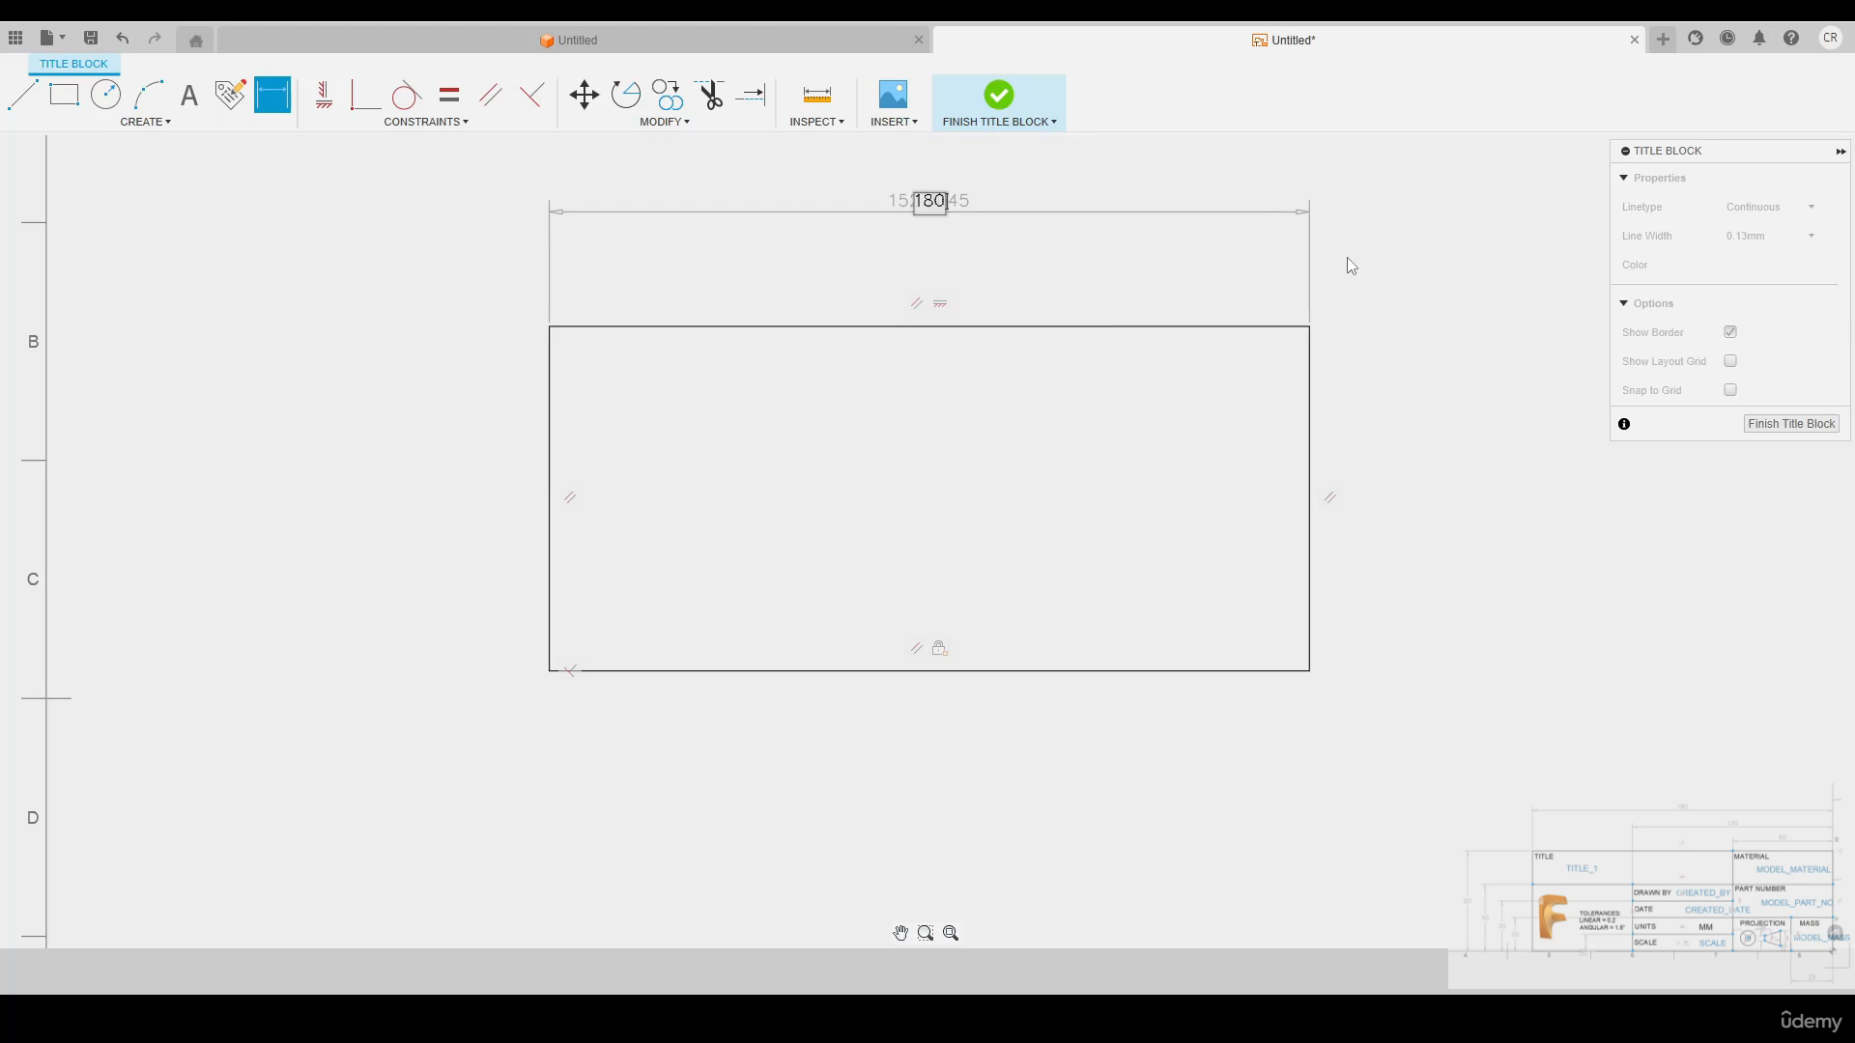
pyautogui.press('Return')
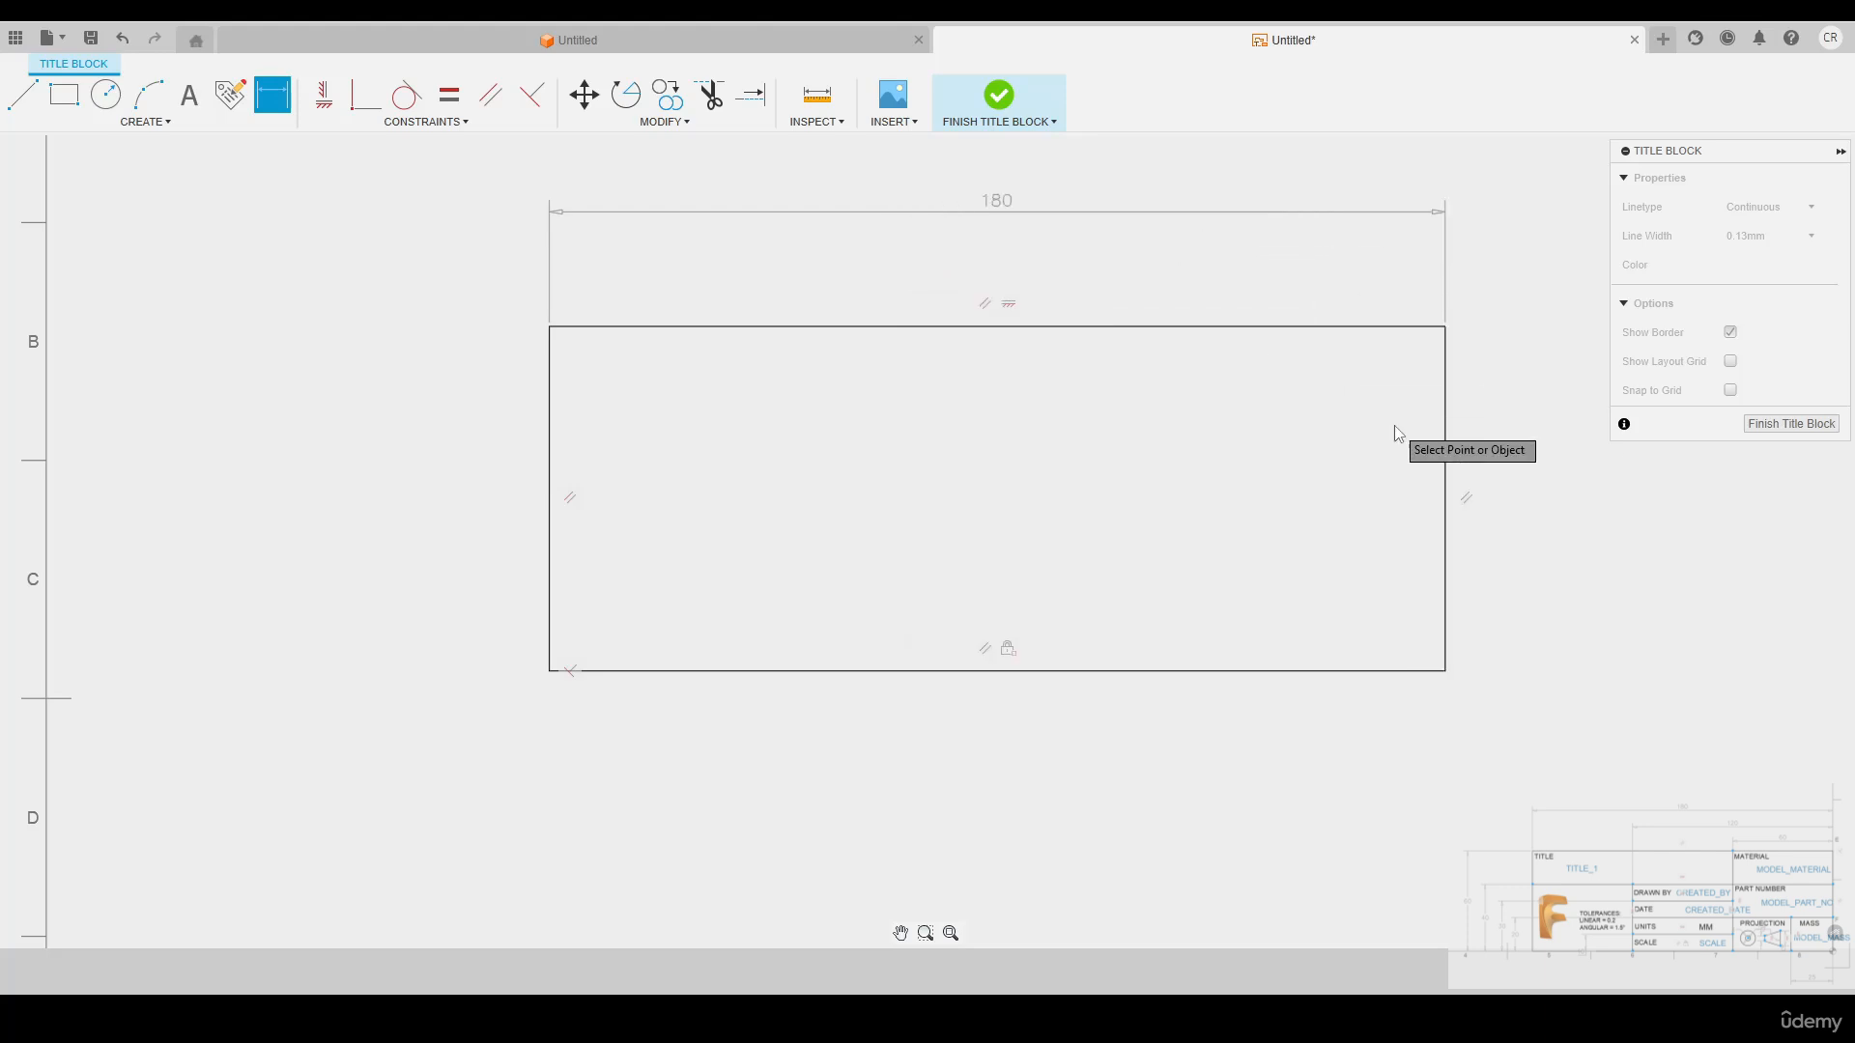
# Dimension the rectangle's right edge and set its height to 60 mm
pyautogui.click(1449, 455)
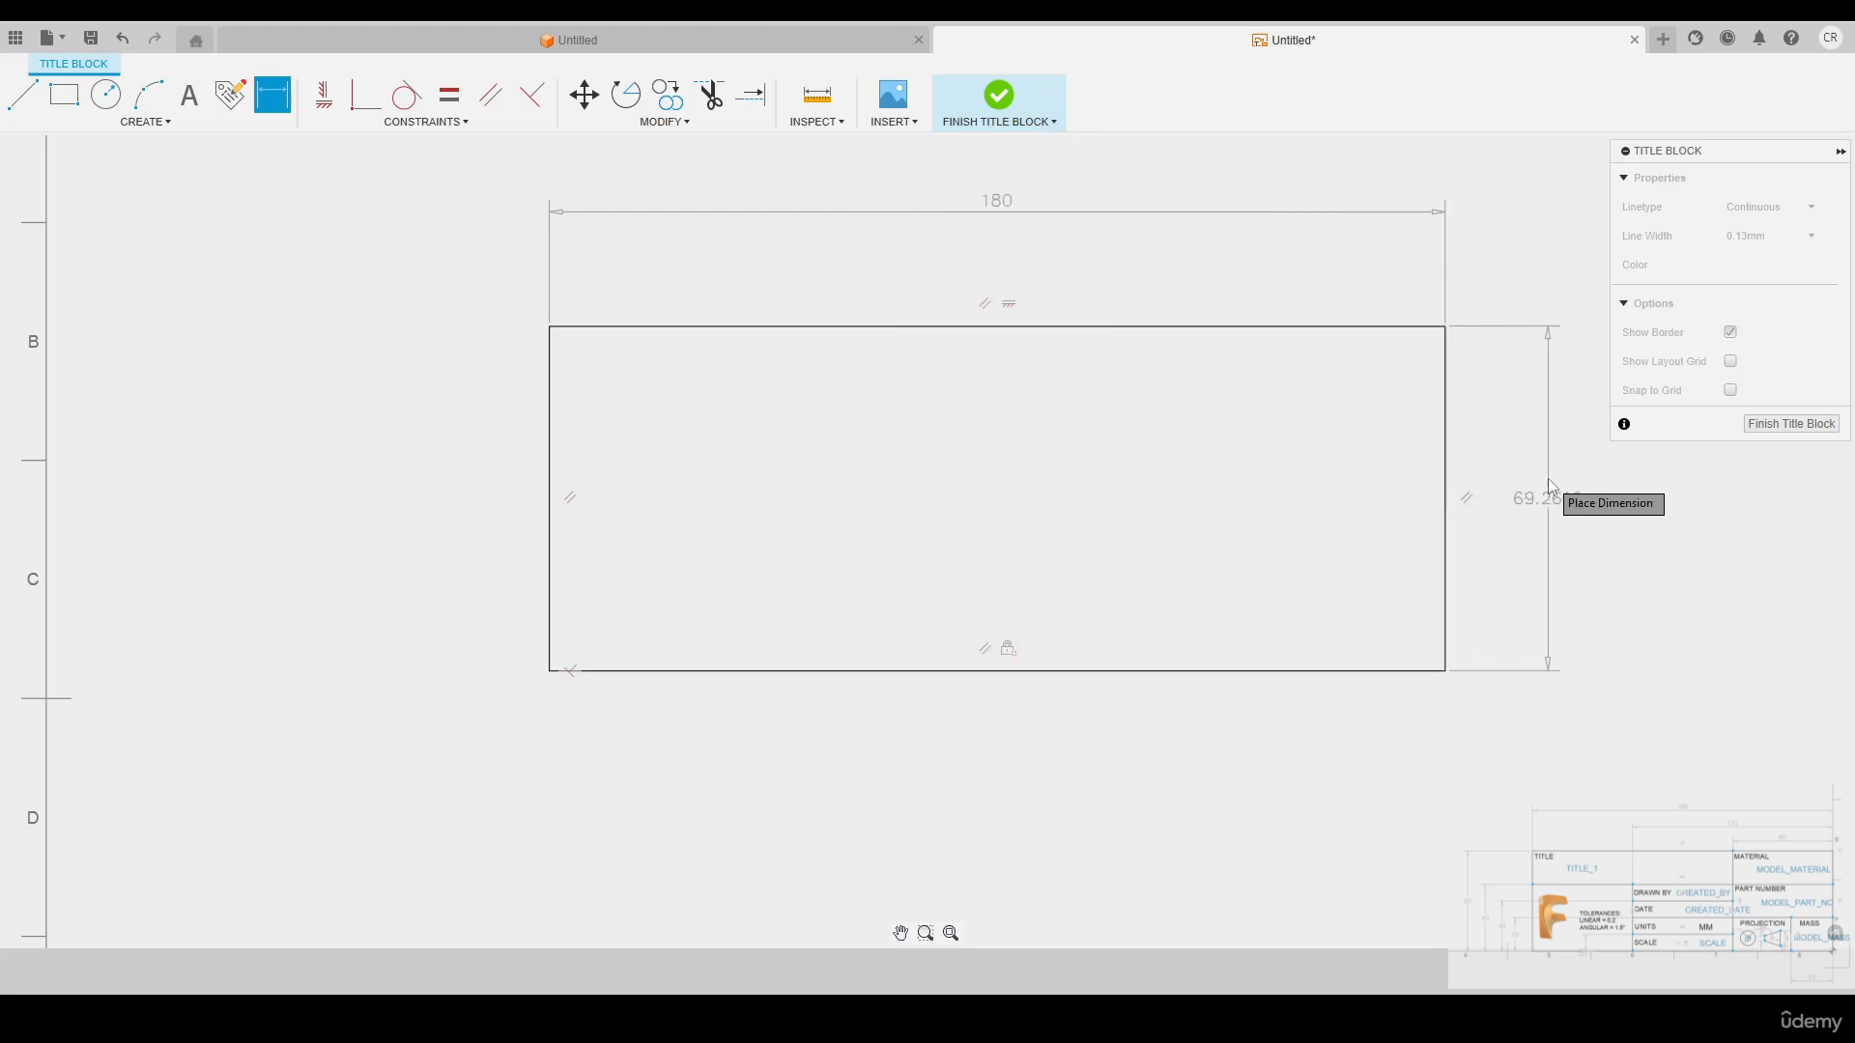
pyautogui.click(1548, 478)
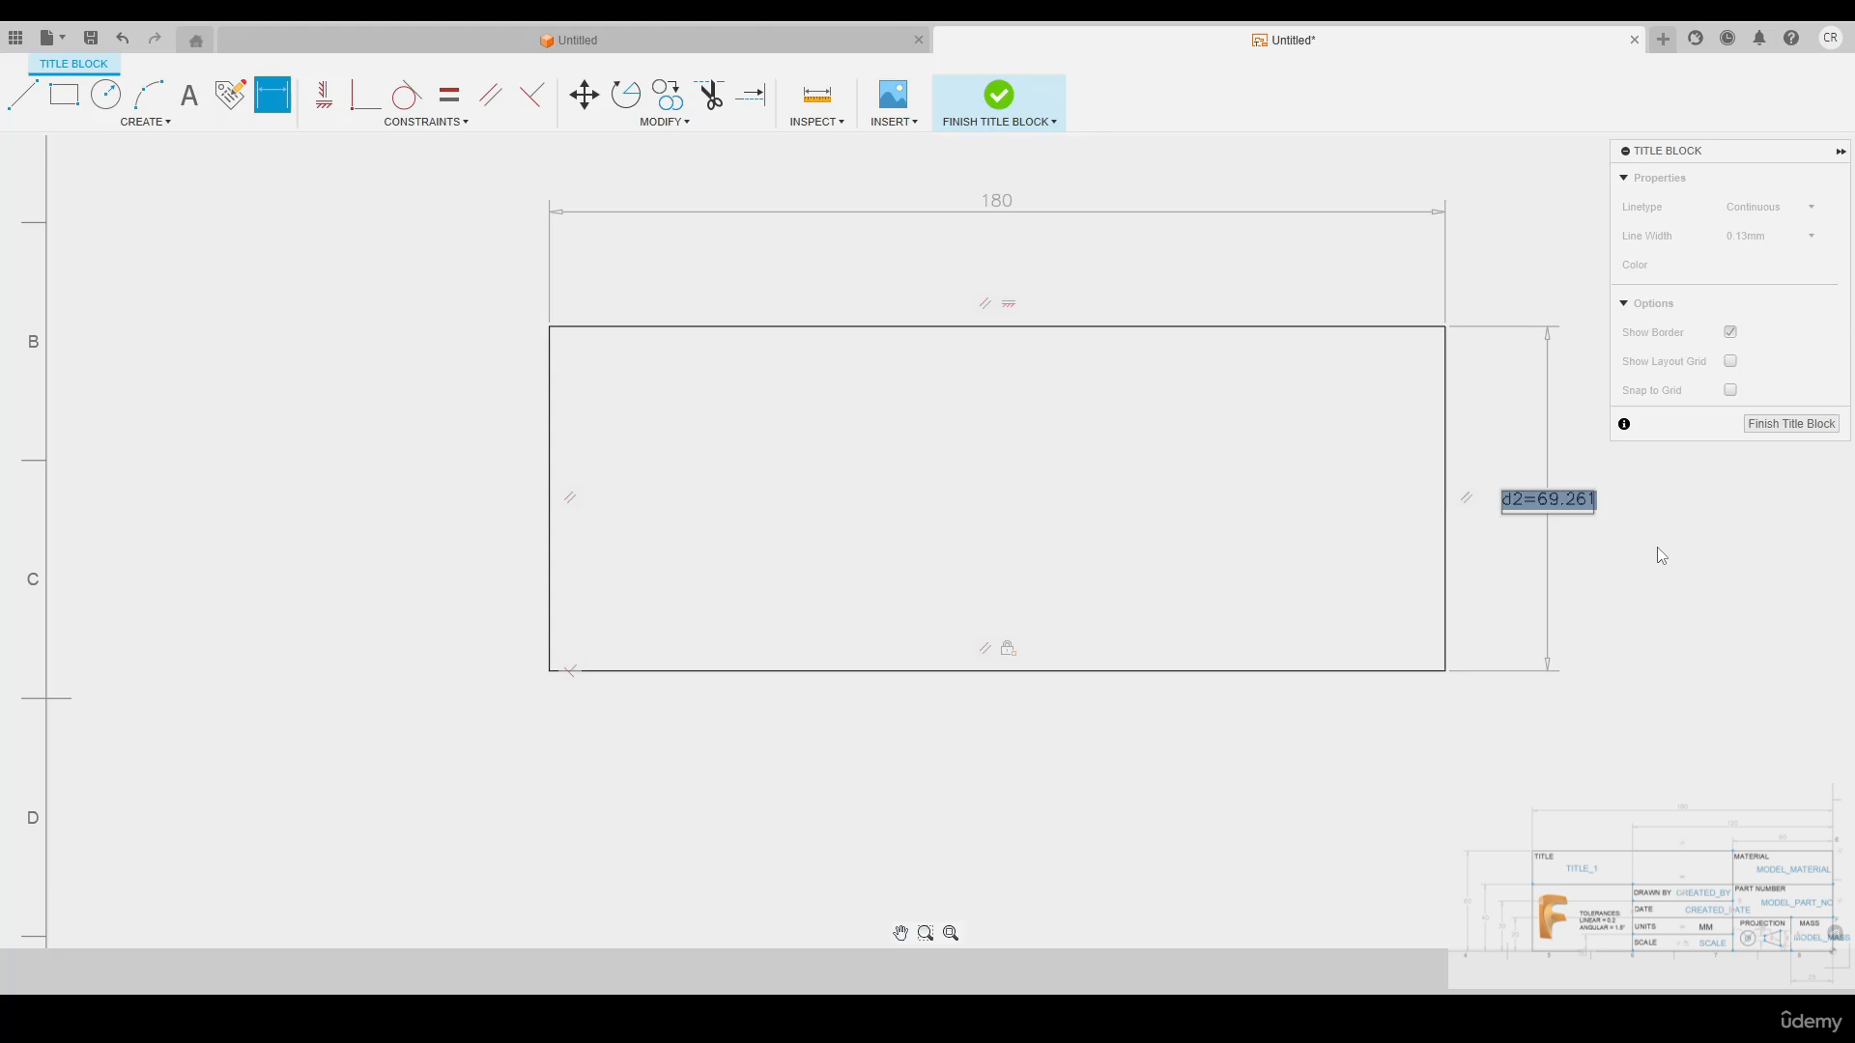
pyautogui.write('60')
pyautogui.press('Return')
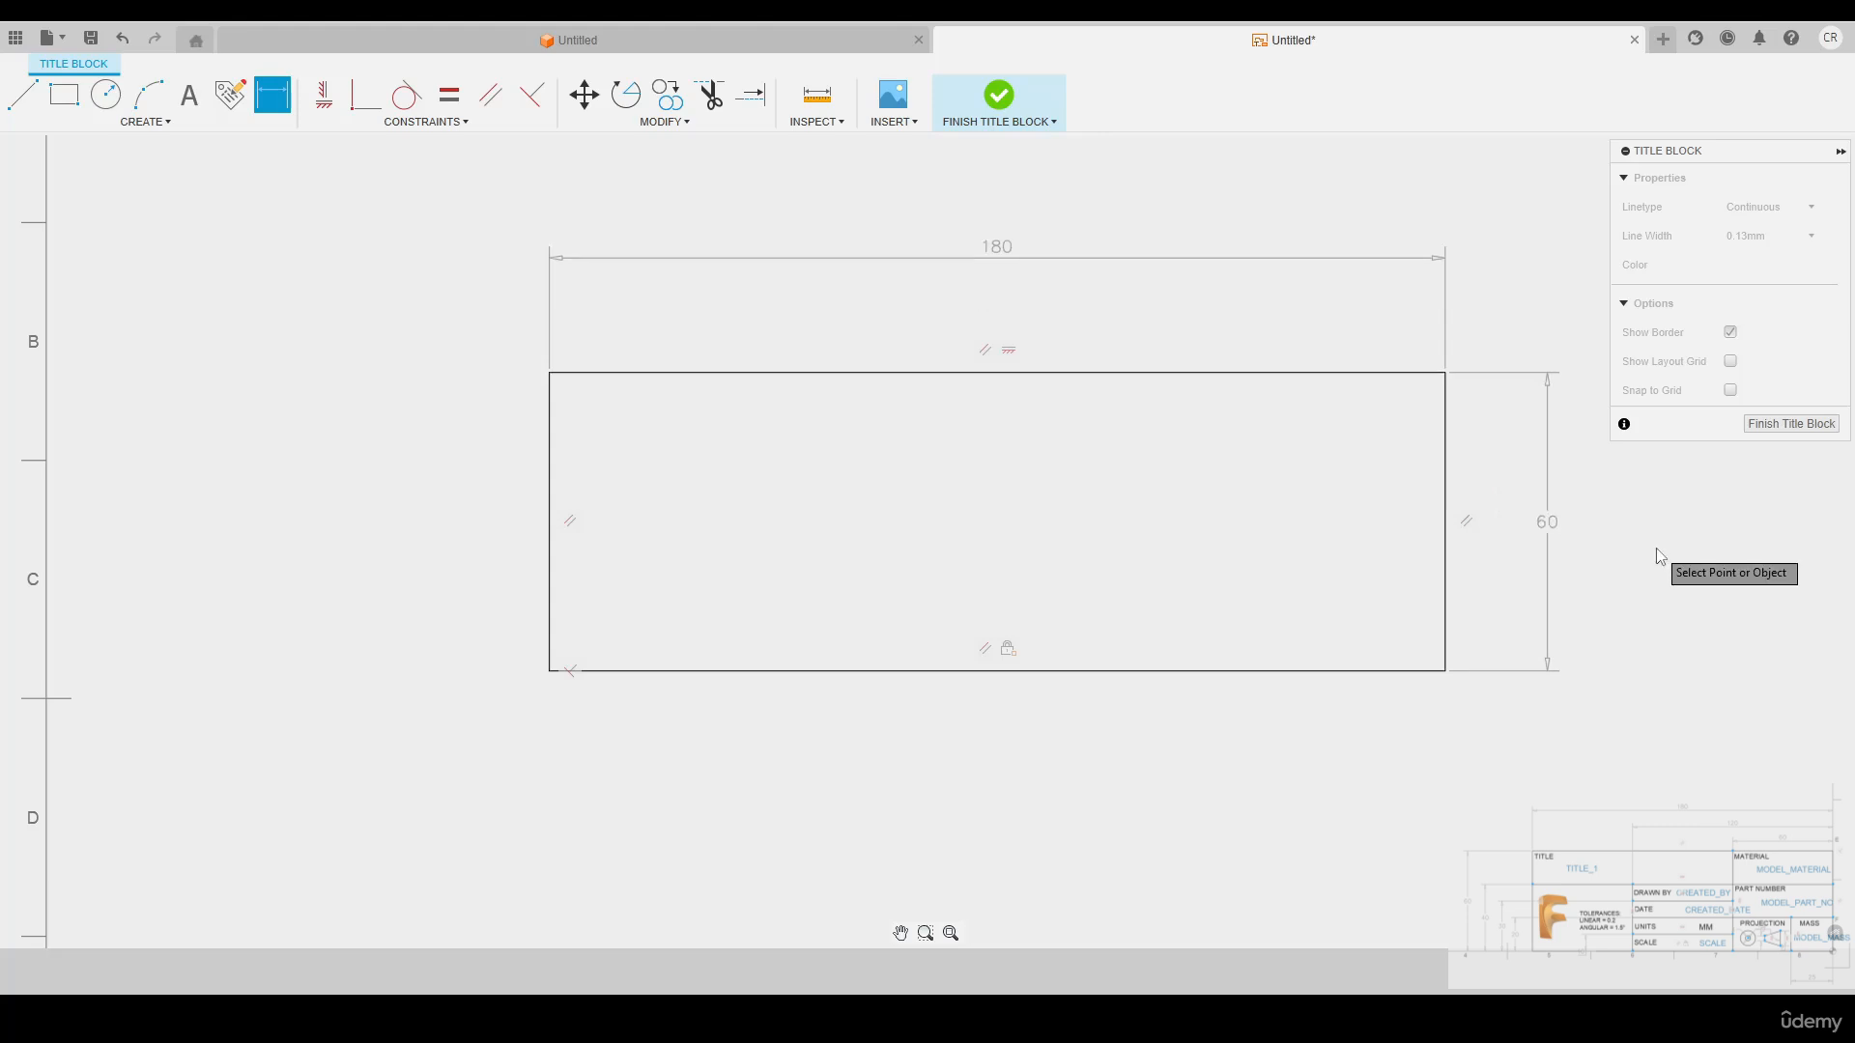
pyautogui.moveTo(1656, 548); pyautogui.dragTo(1542, 553, button='middle')
pyautogui.press('Escape')
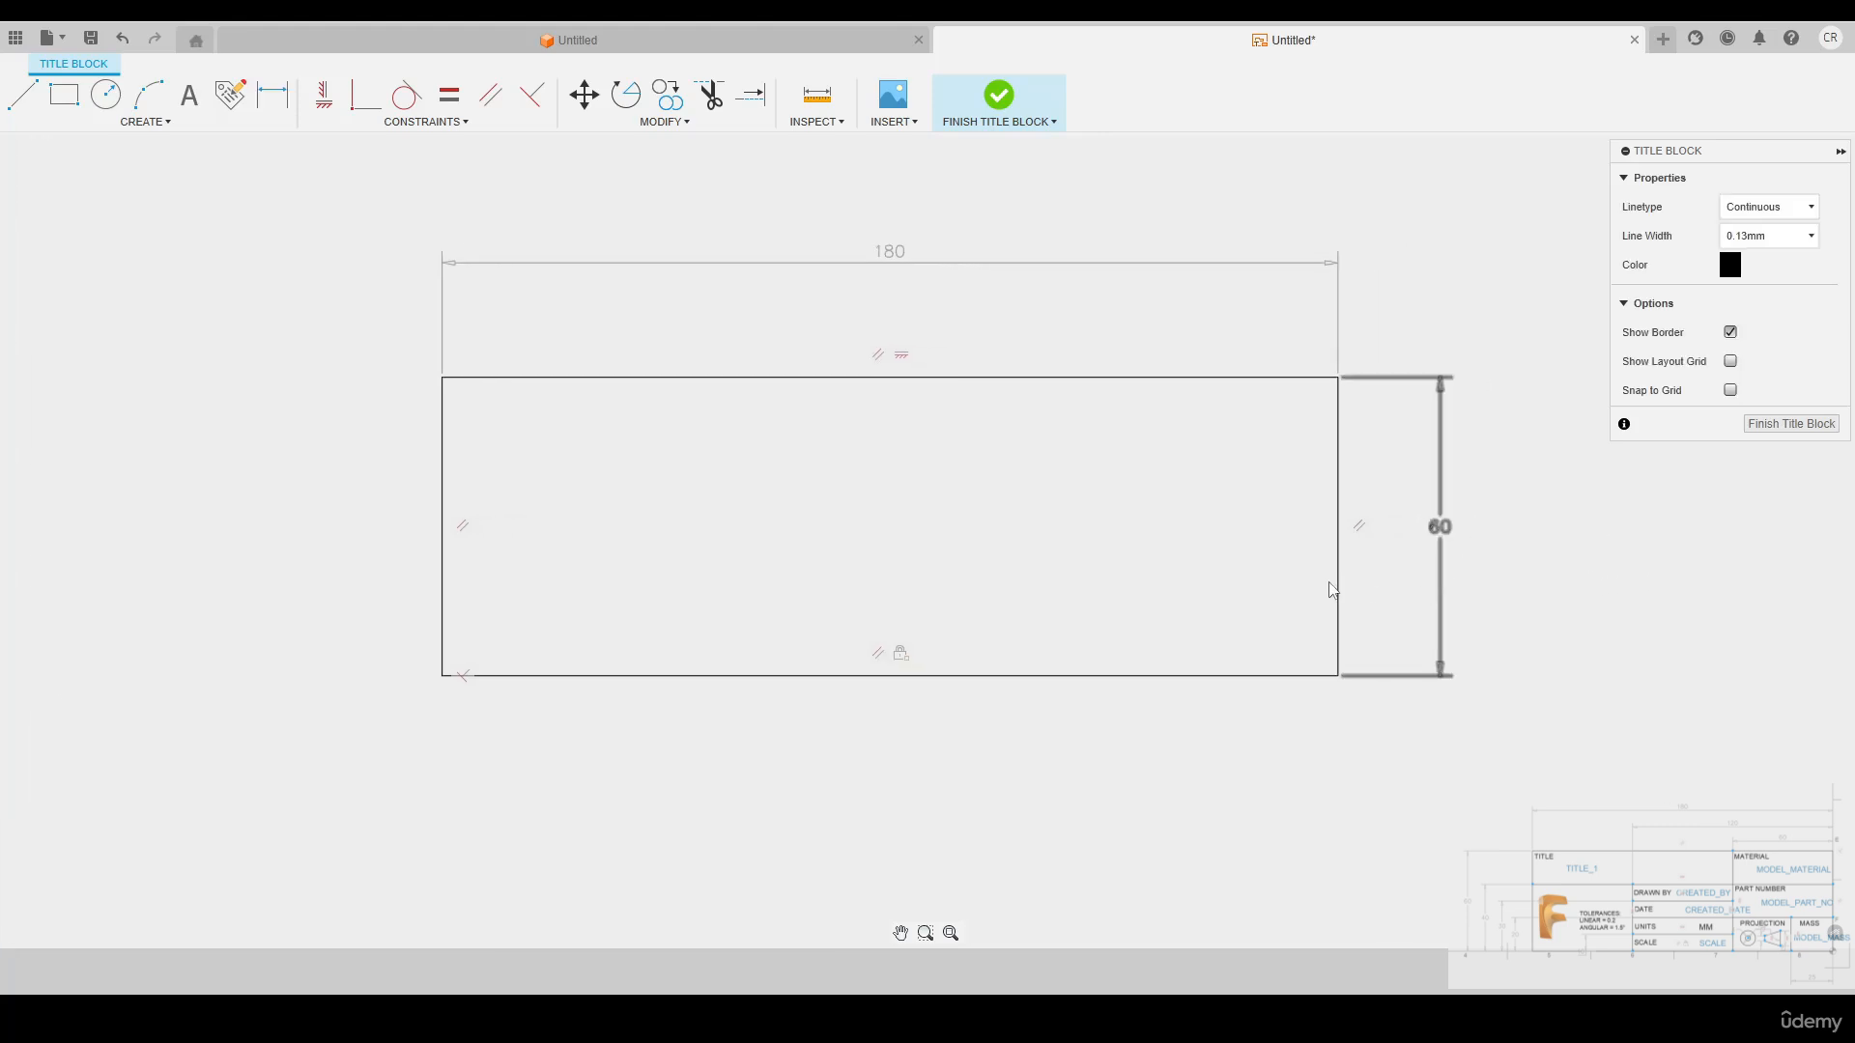
# Sketch a dividing line from the rectangle's upper edge to its lower edge, right of the middle, and constrain it vertical
pyautogui.press('l')
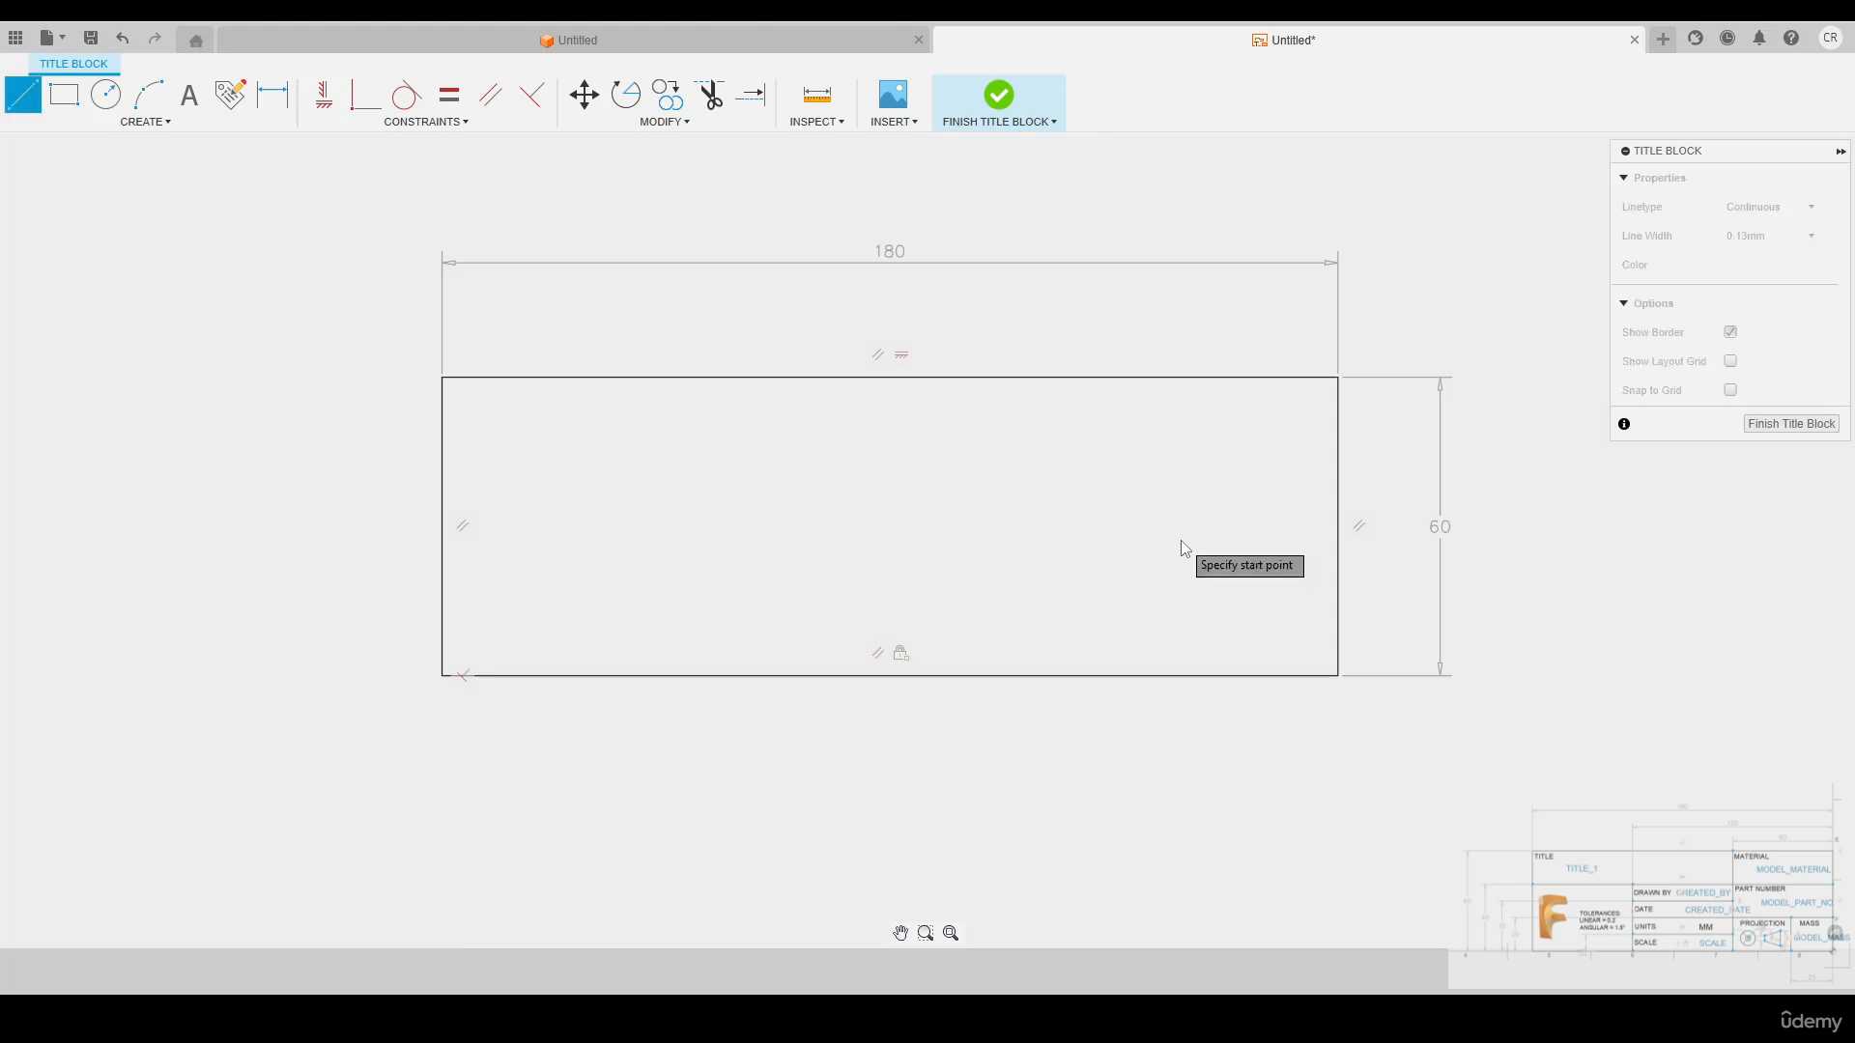
pyautogui.click(1164, 378)
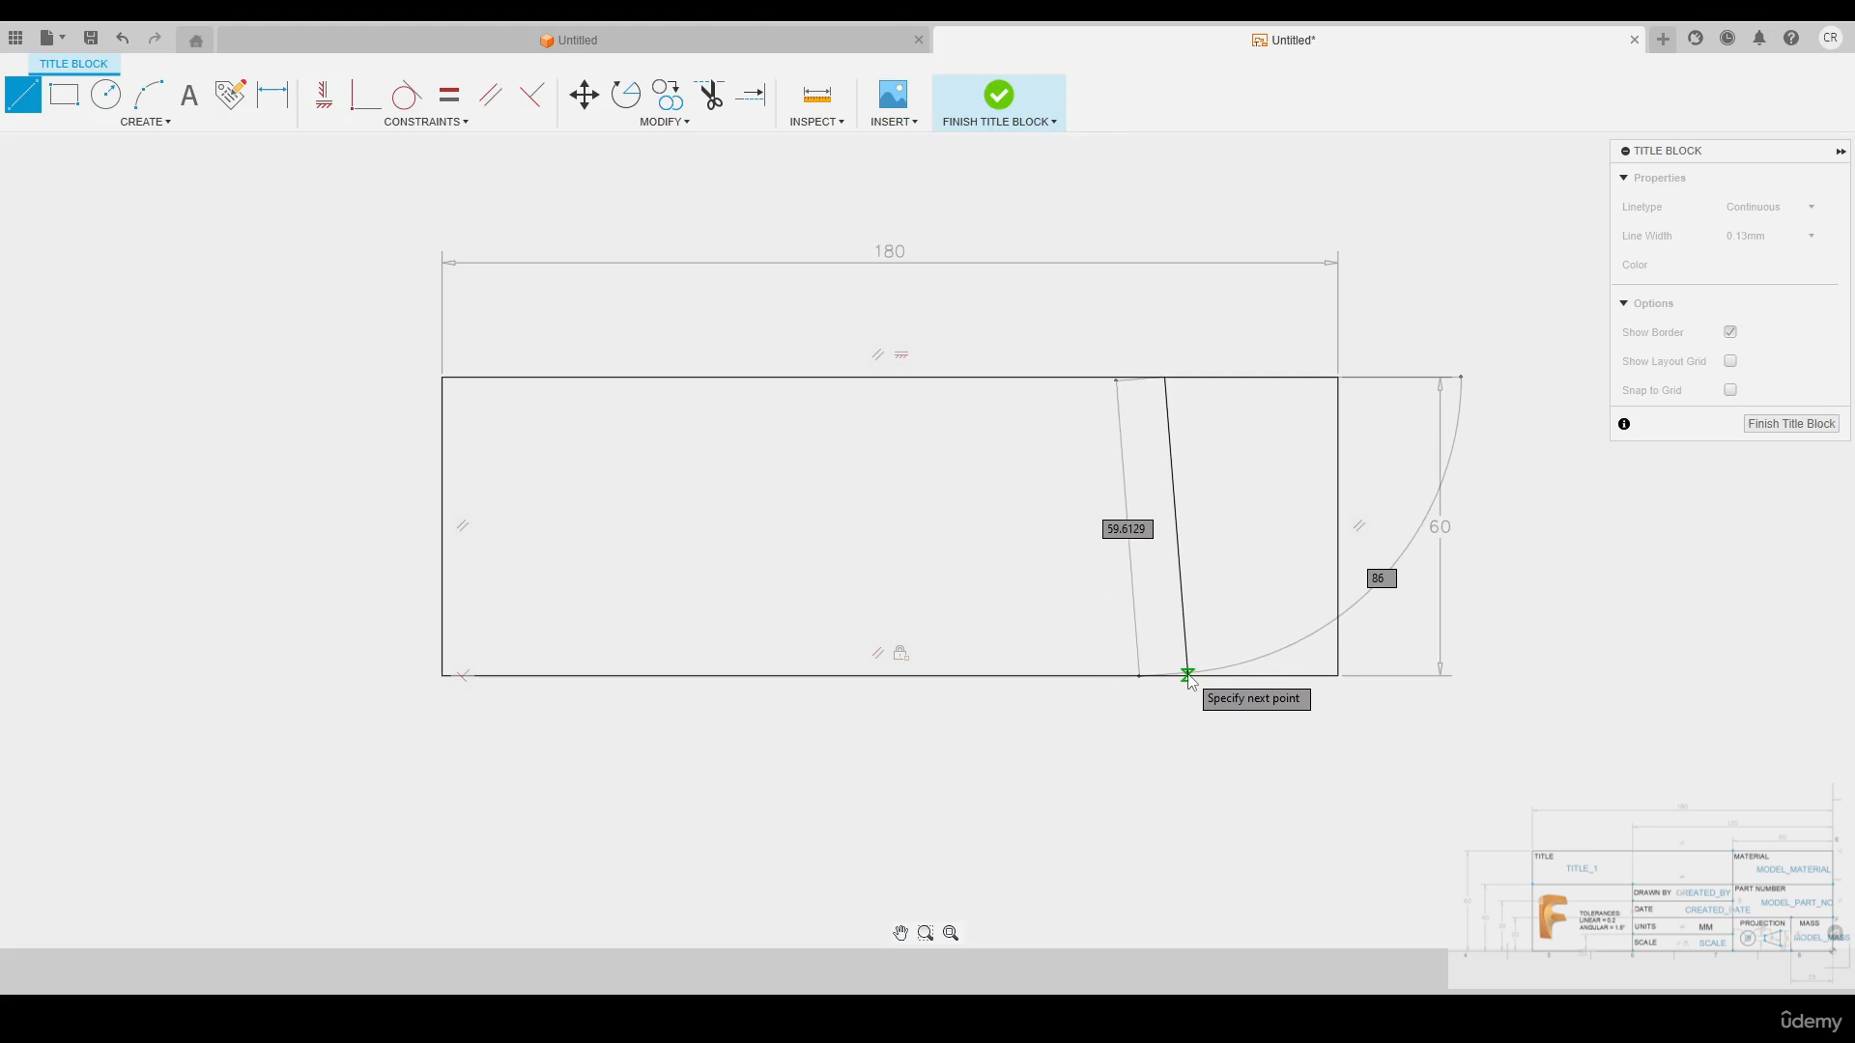
pyautogui.click(1126, 675)
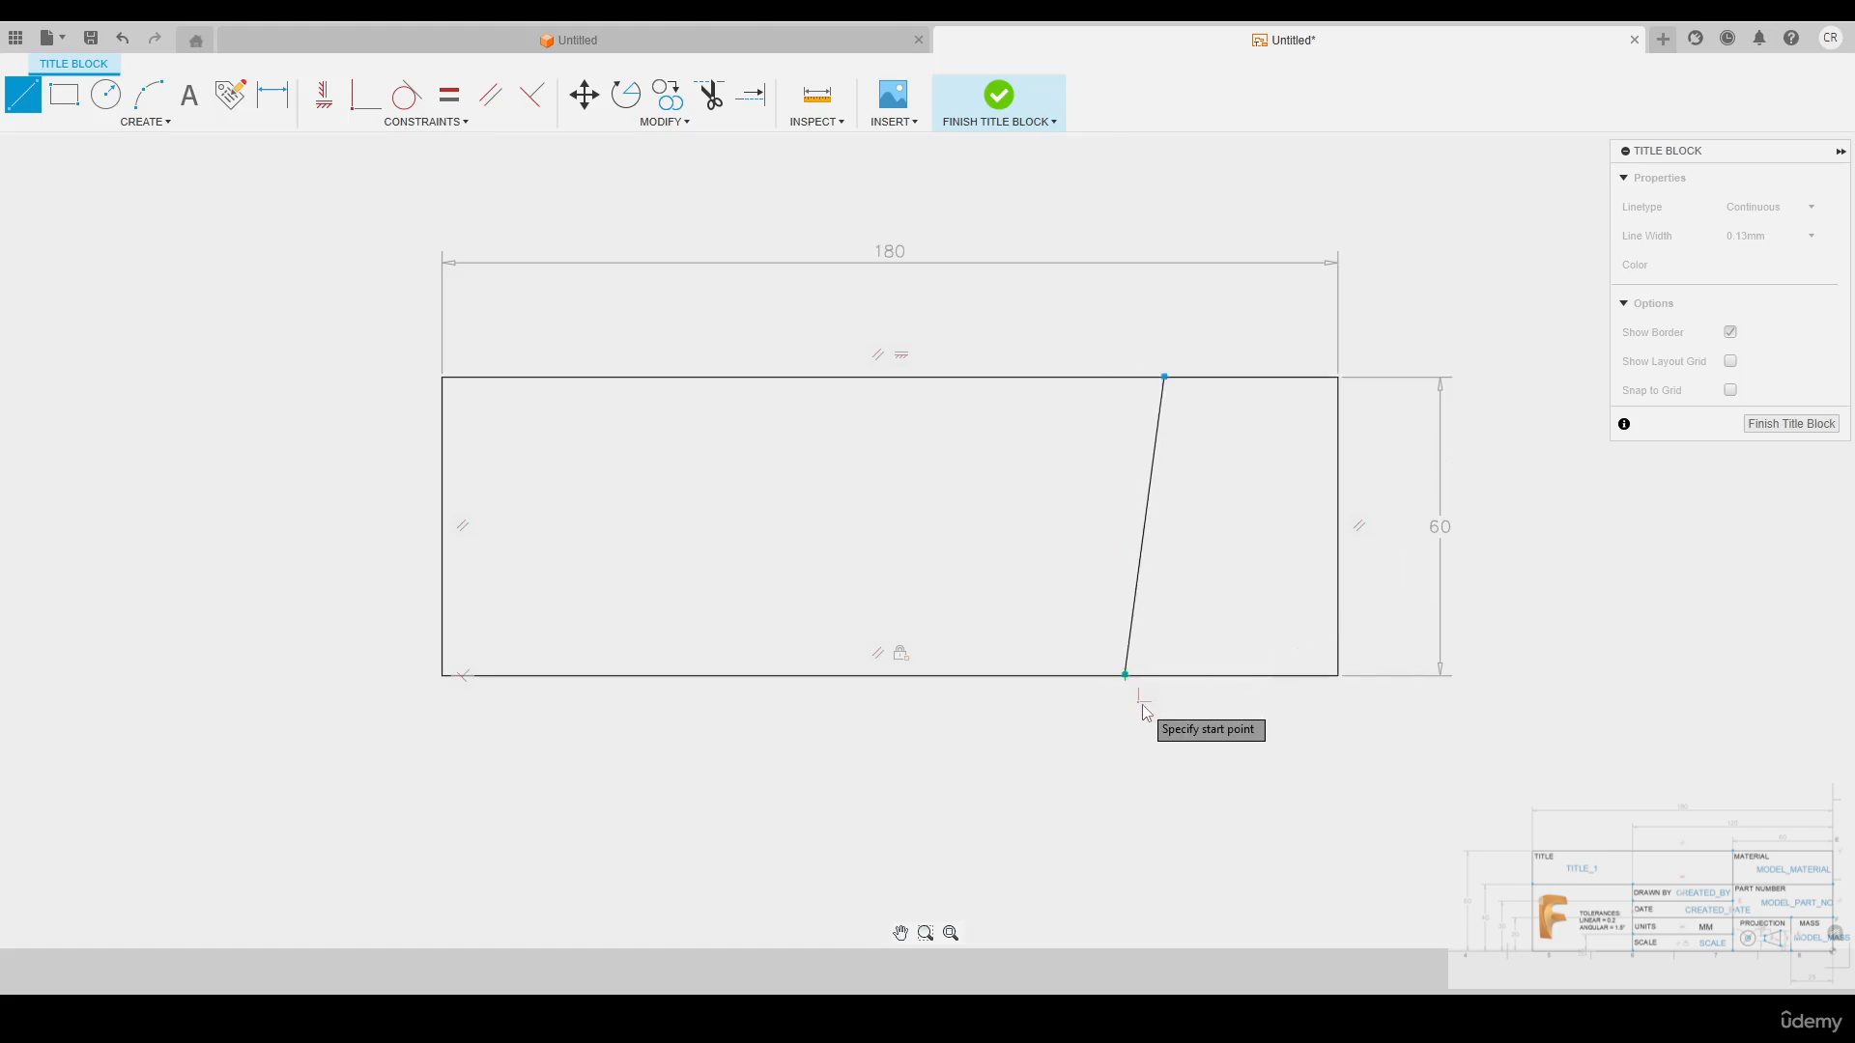
pyautogui.press('Escape')
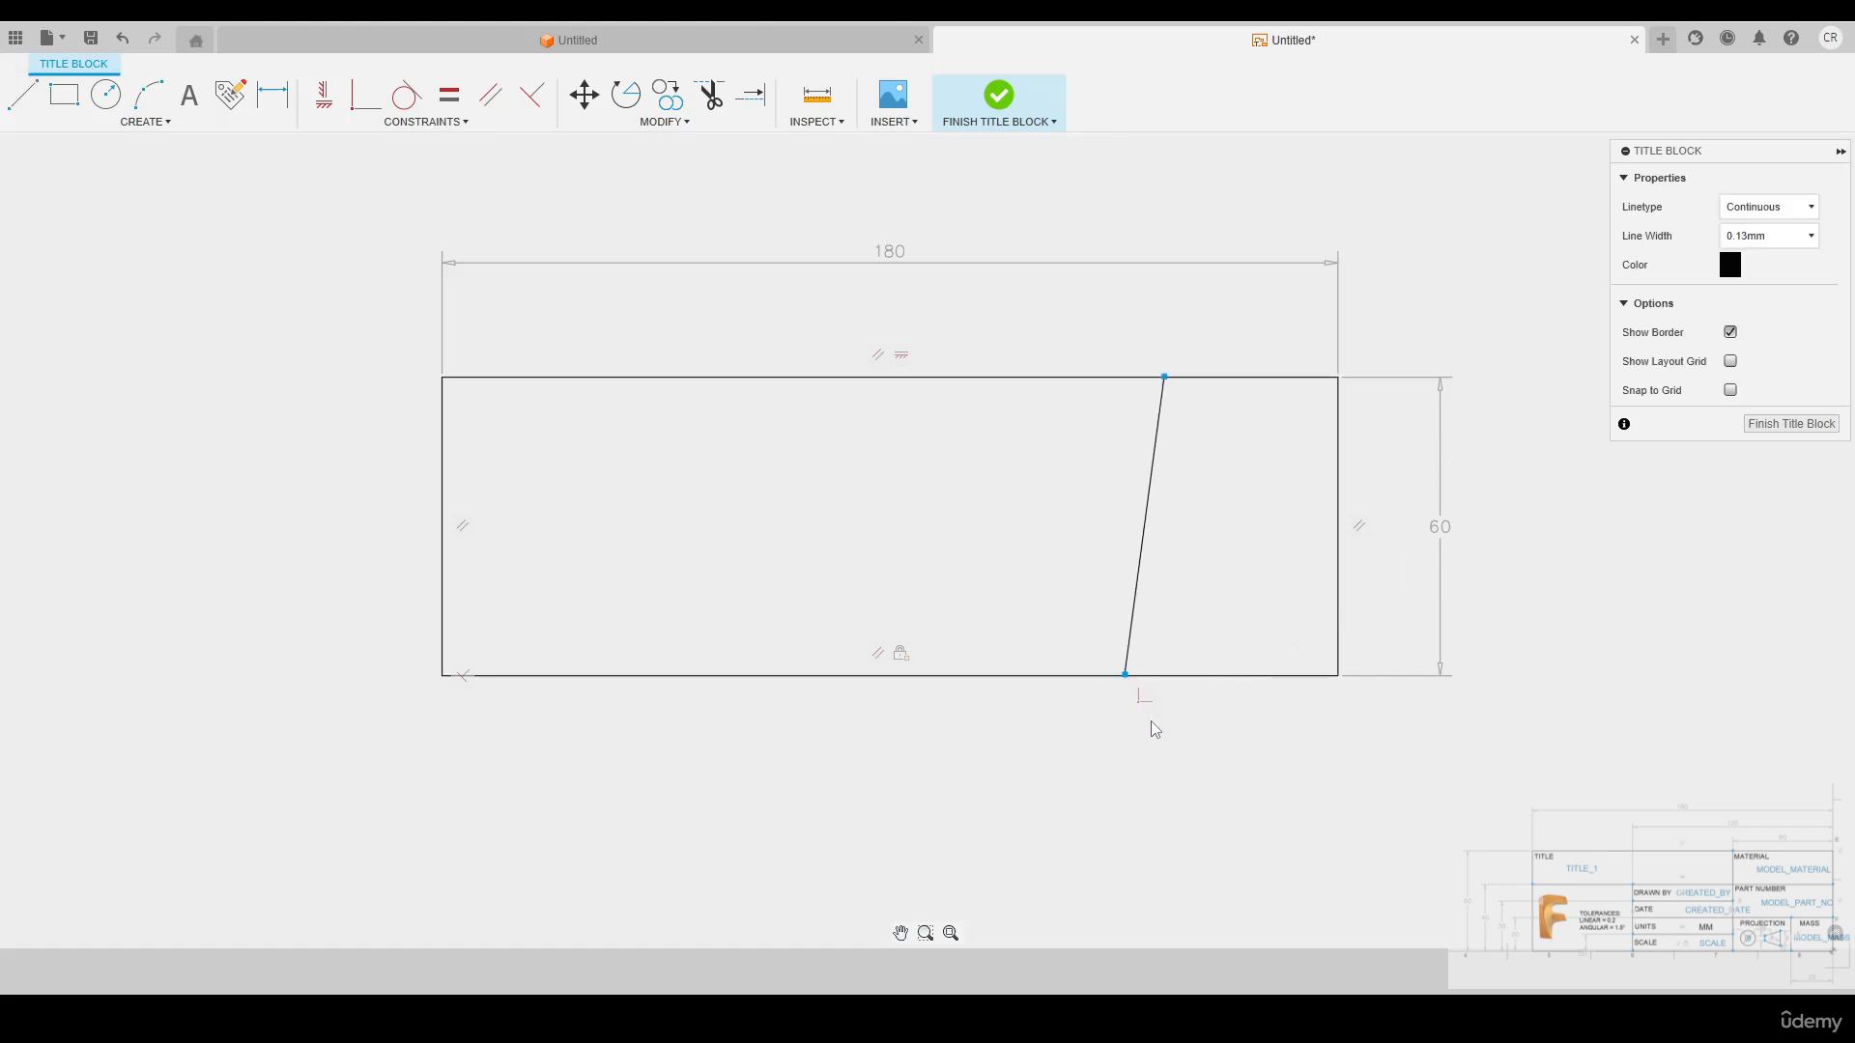
pyautogui.click(325, 112)
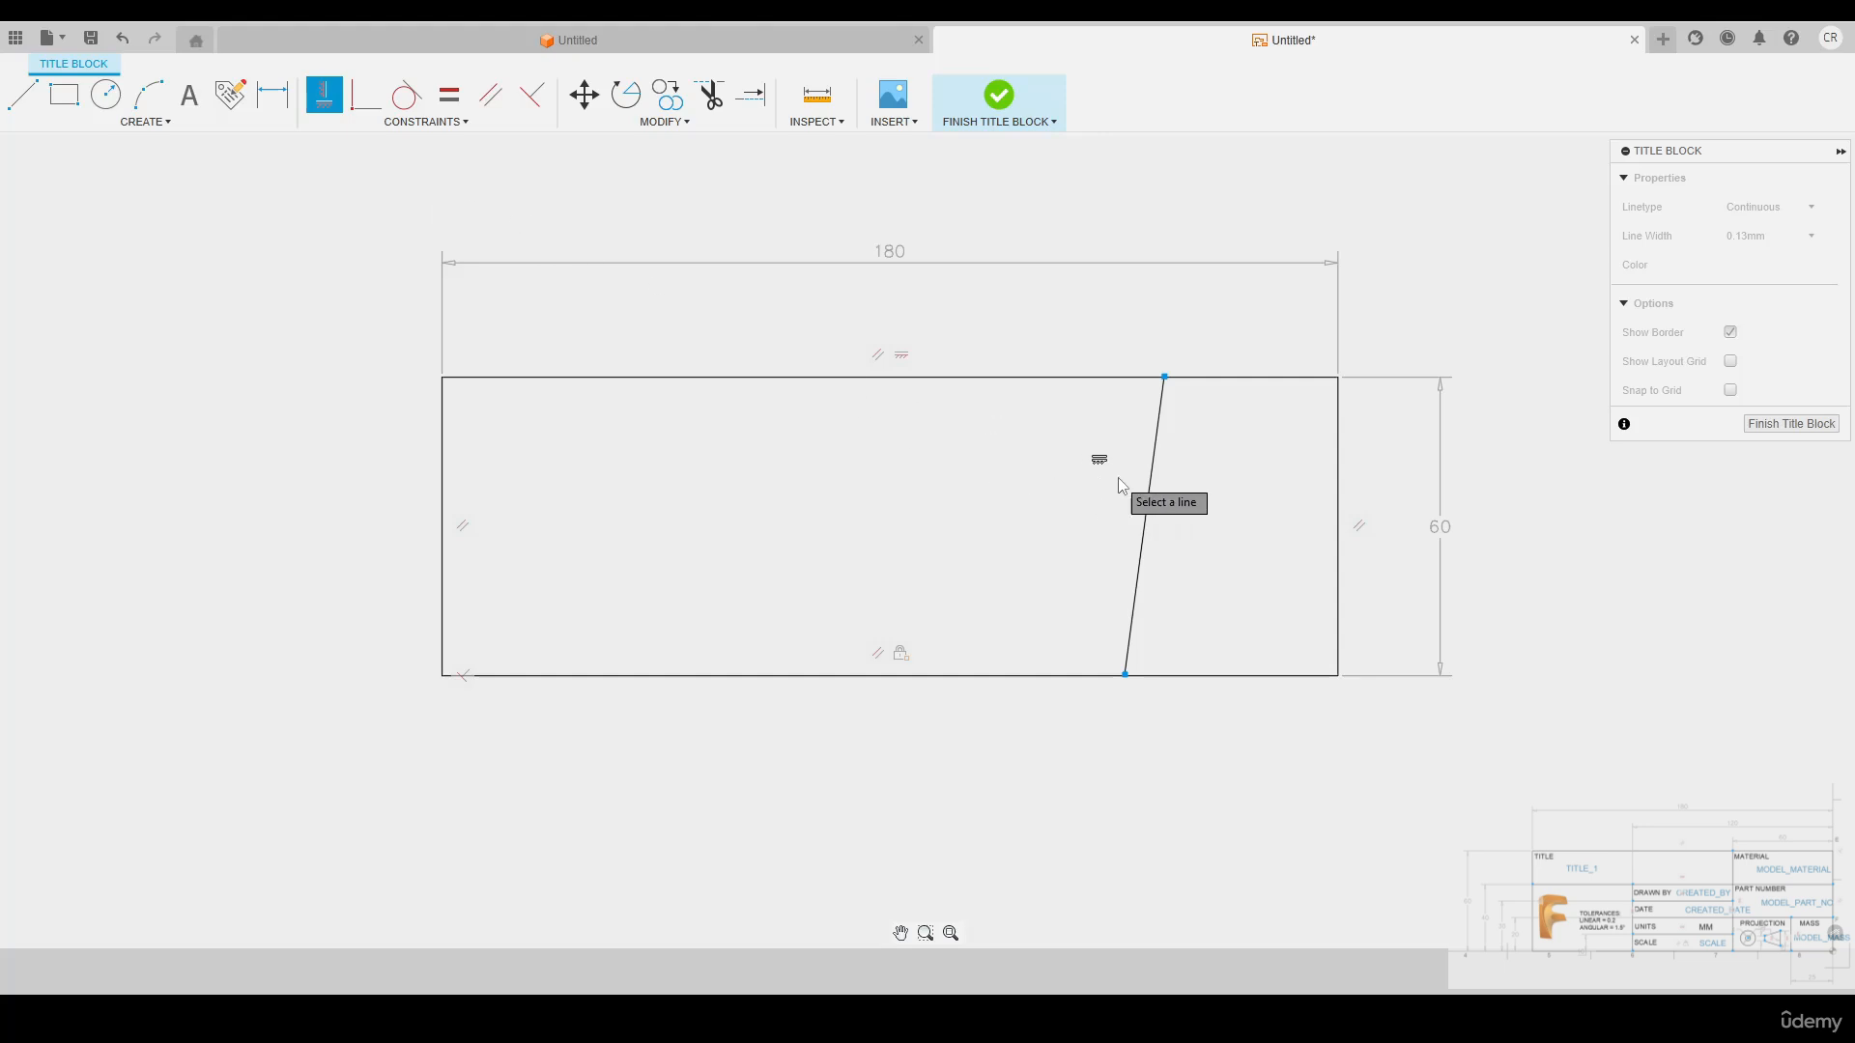
pyautogui.click(1155, 504)
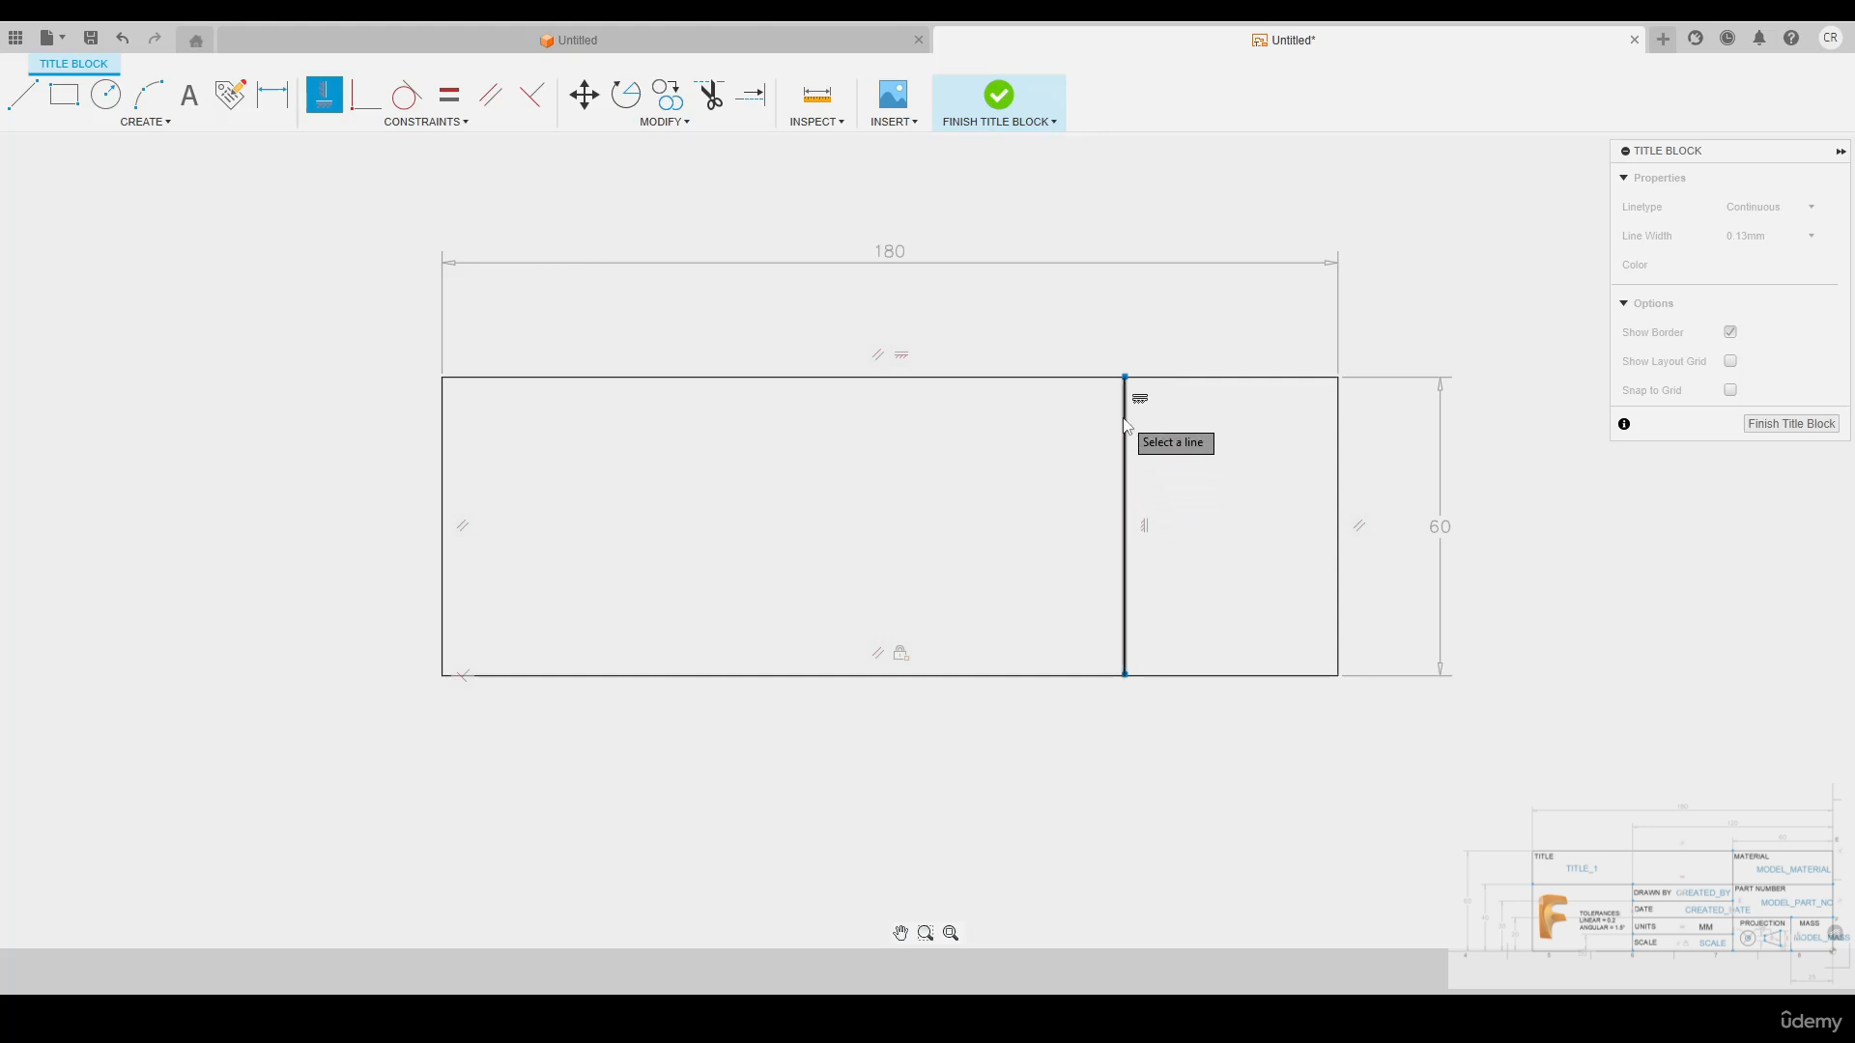
pyautogui.press('Escape')
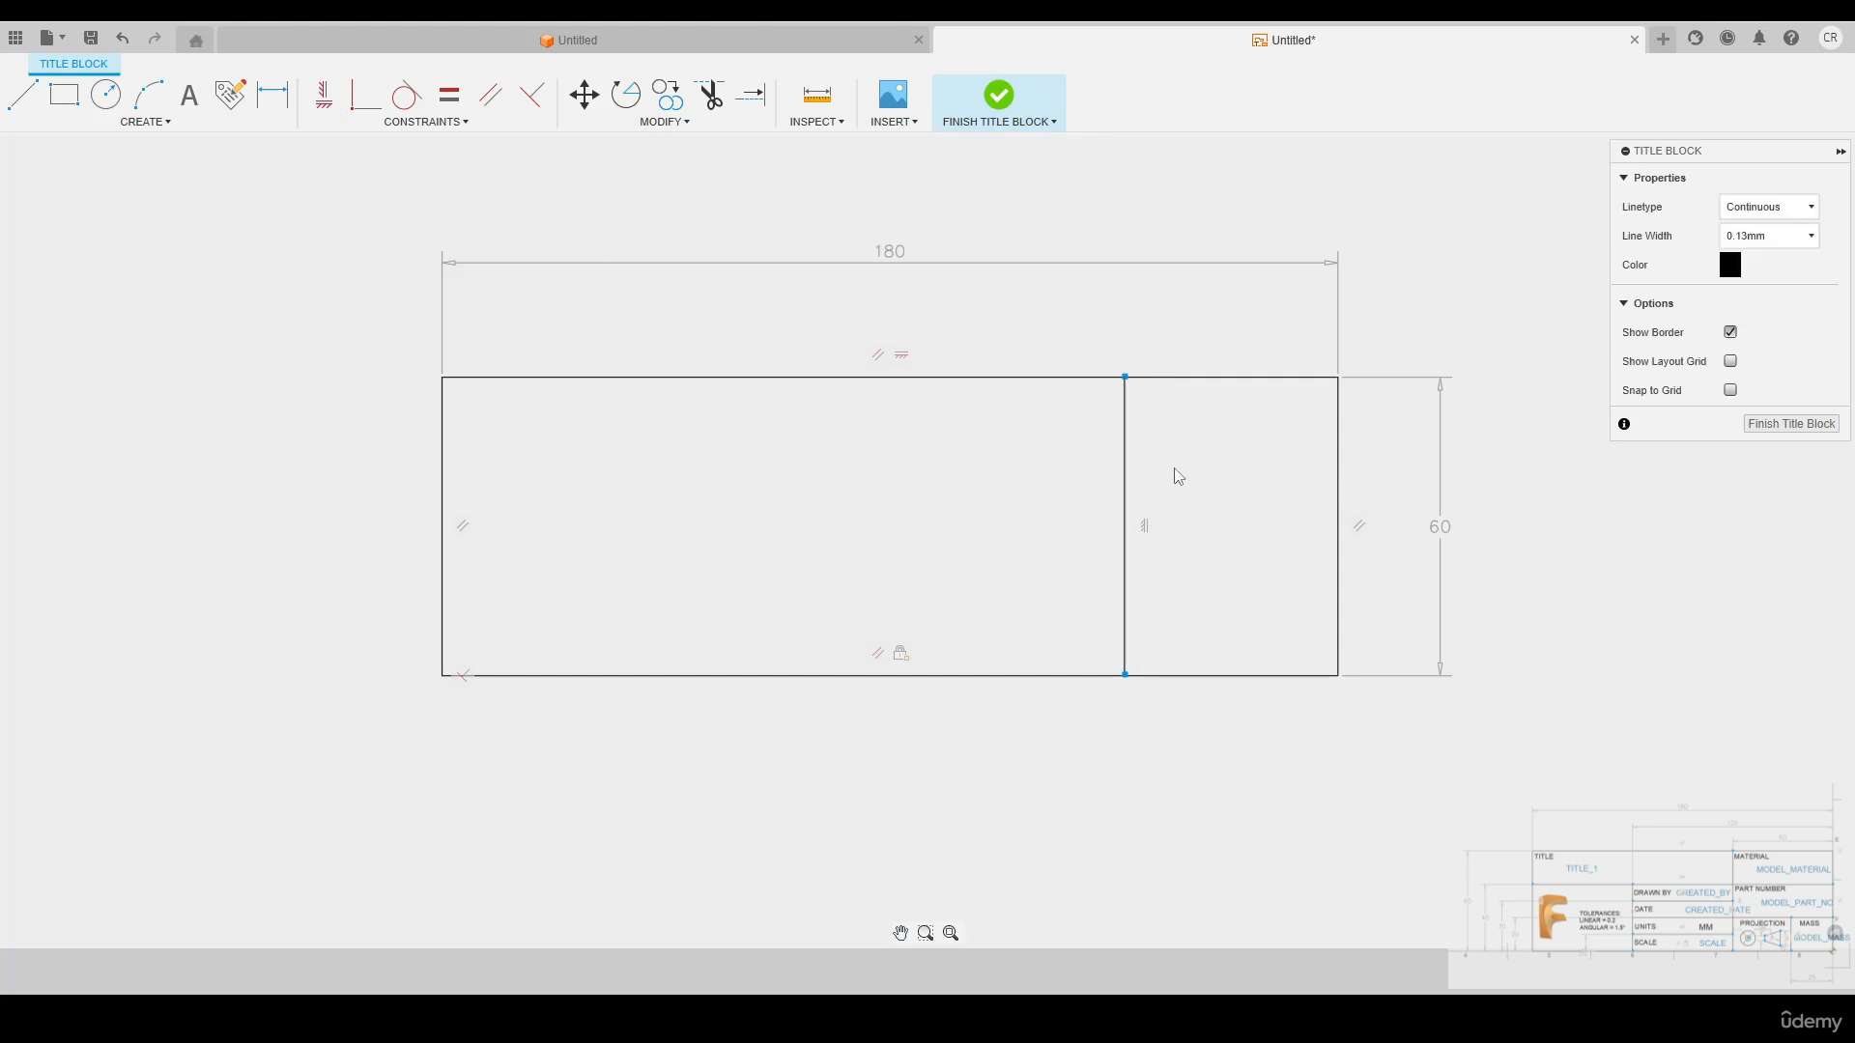
# Dimension the vertical divider 60 mm from the rectangle's right edge
pyautogui.press('d')
pyautogui.click(1126, 439)
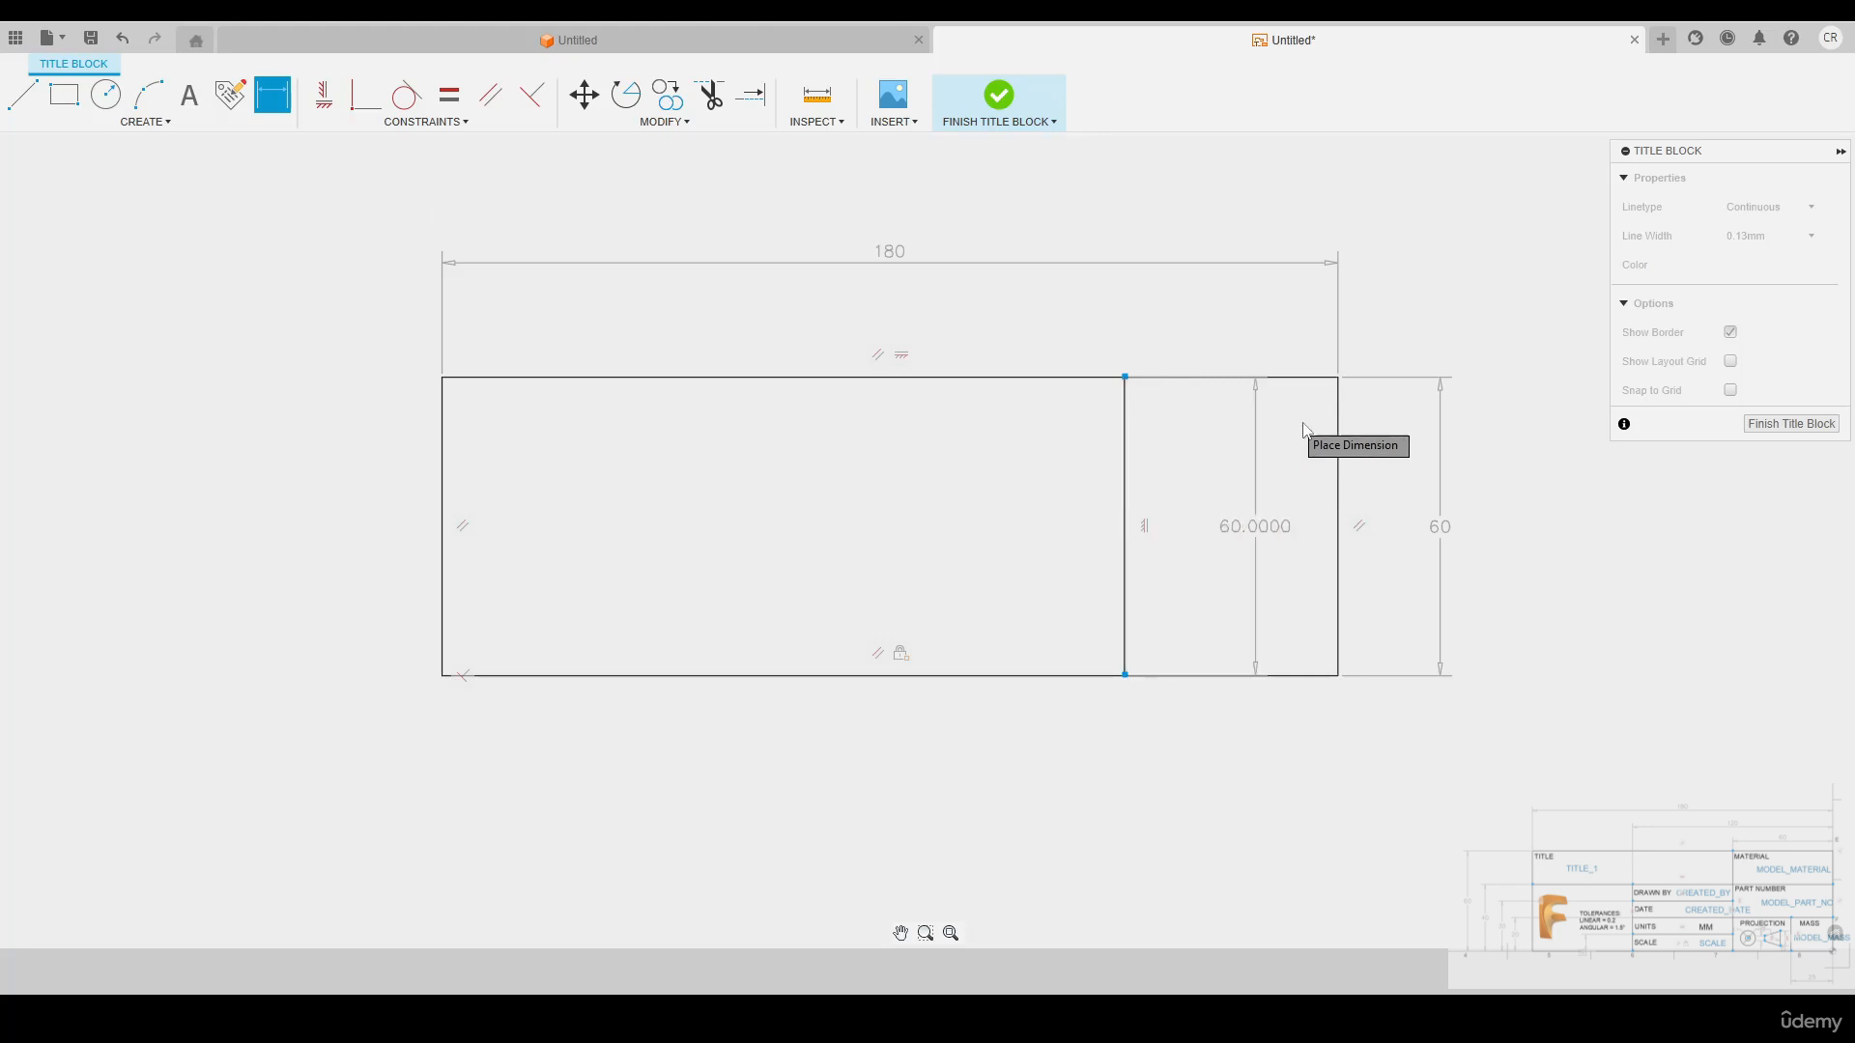
pyautogui.click(1338, 472)
pyautogui.click(1238, 316)
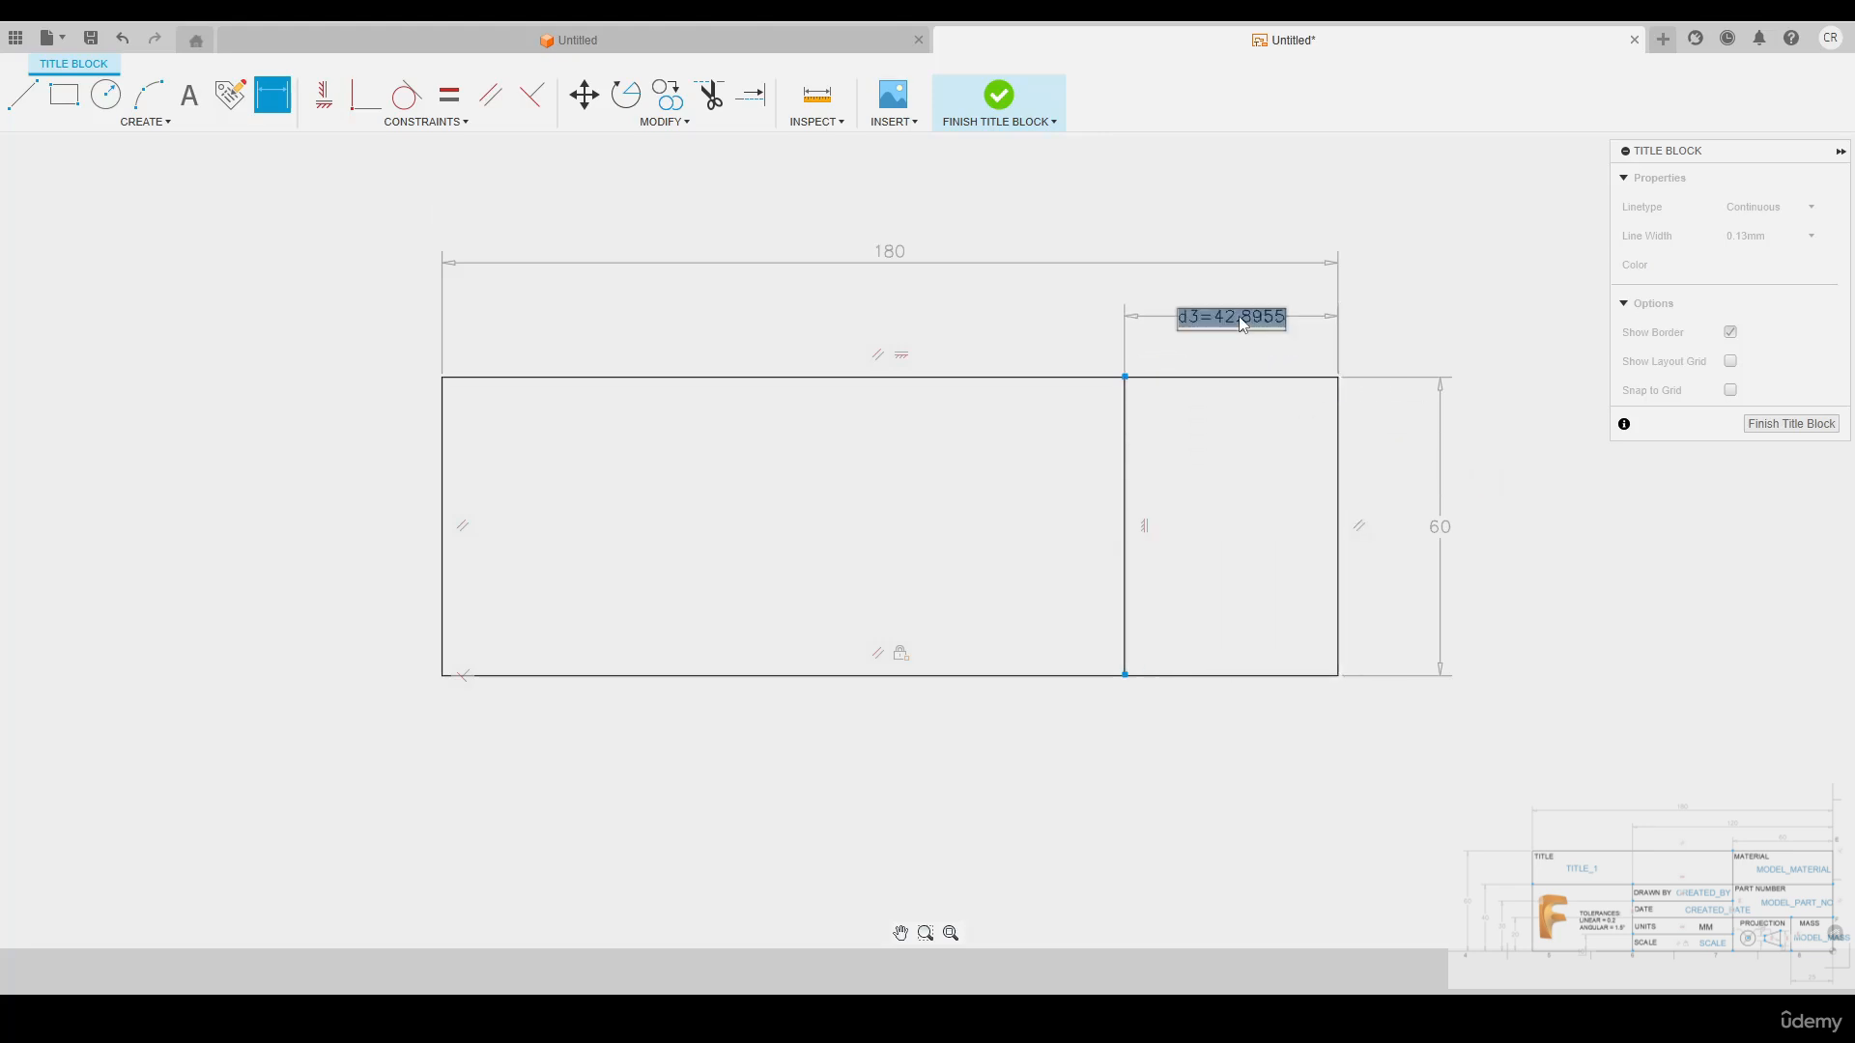
pyautogui.write('60')
pyautogui.press('Return')
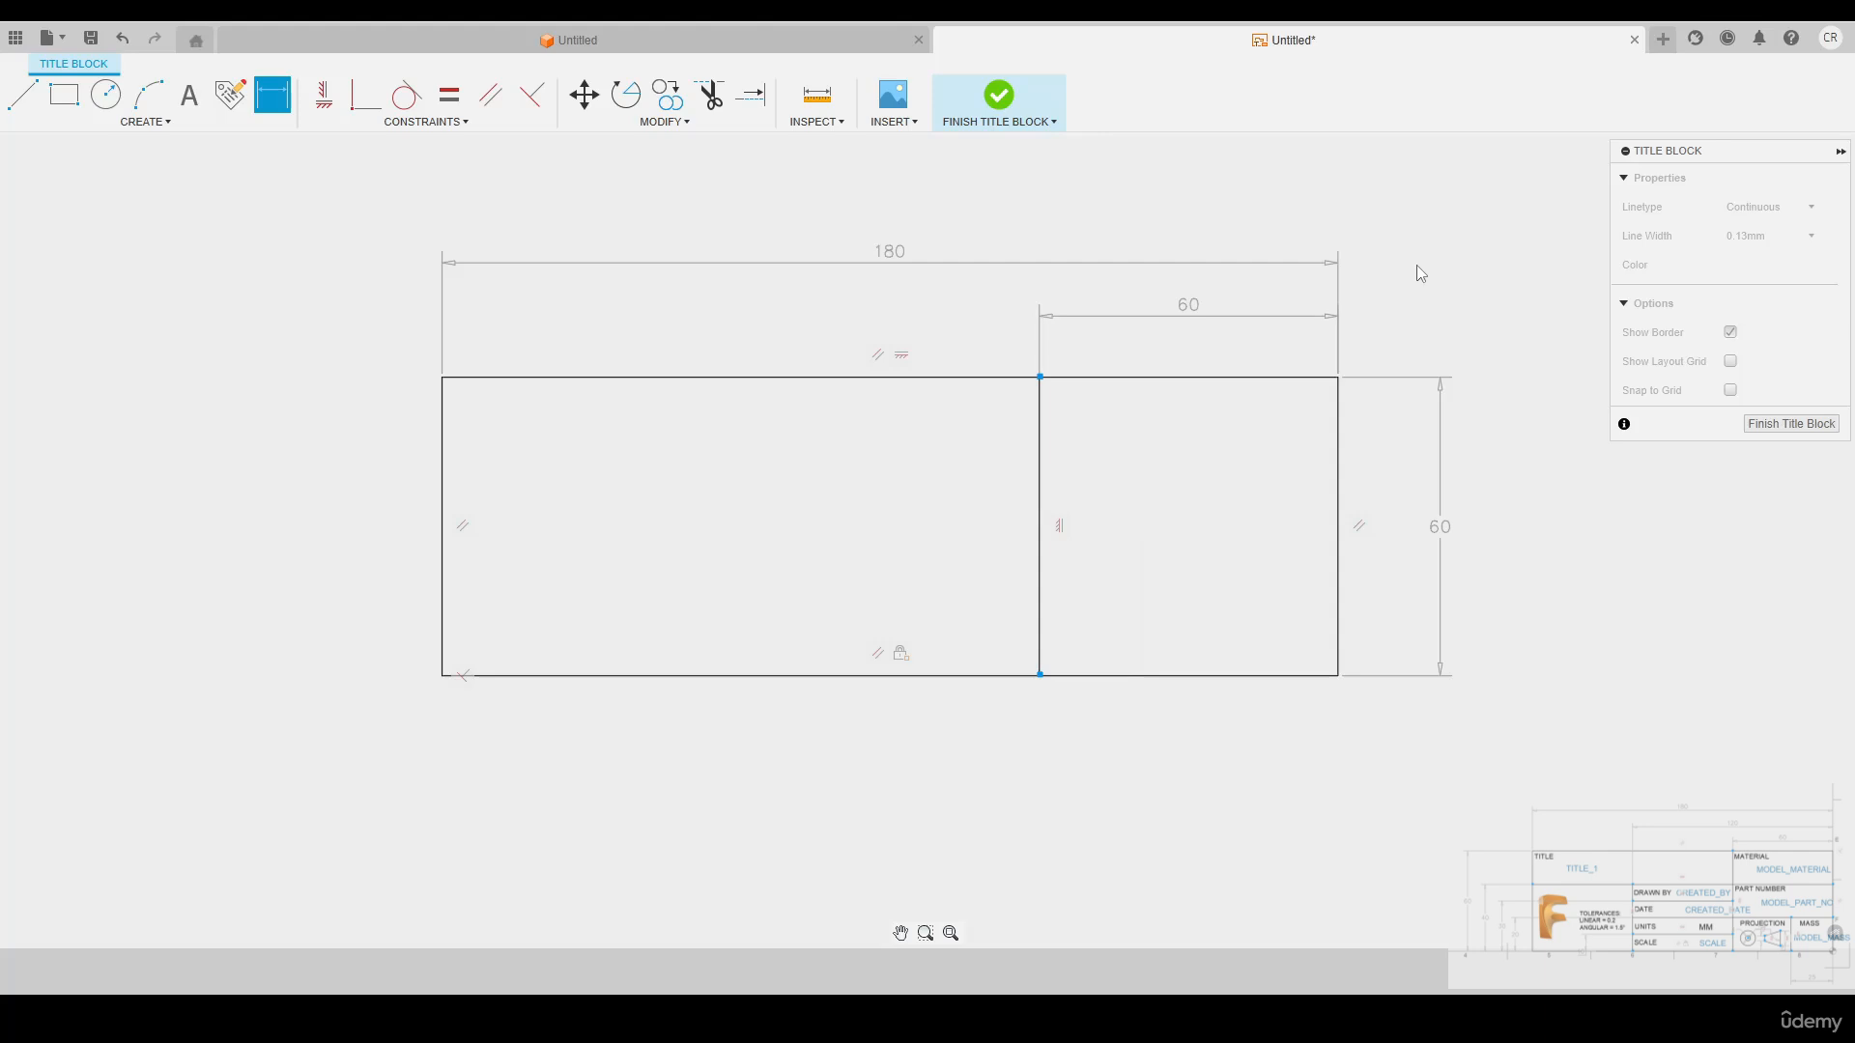
# Sketch a line across the full width of the rectangle in its upper part and constrain it horizontal
pyautogui.press('l')
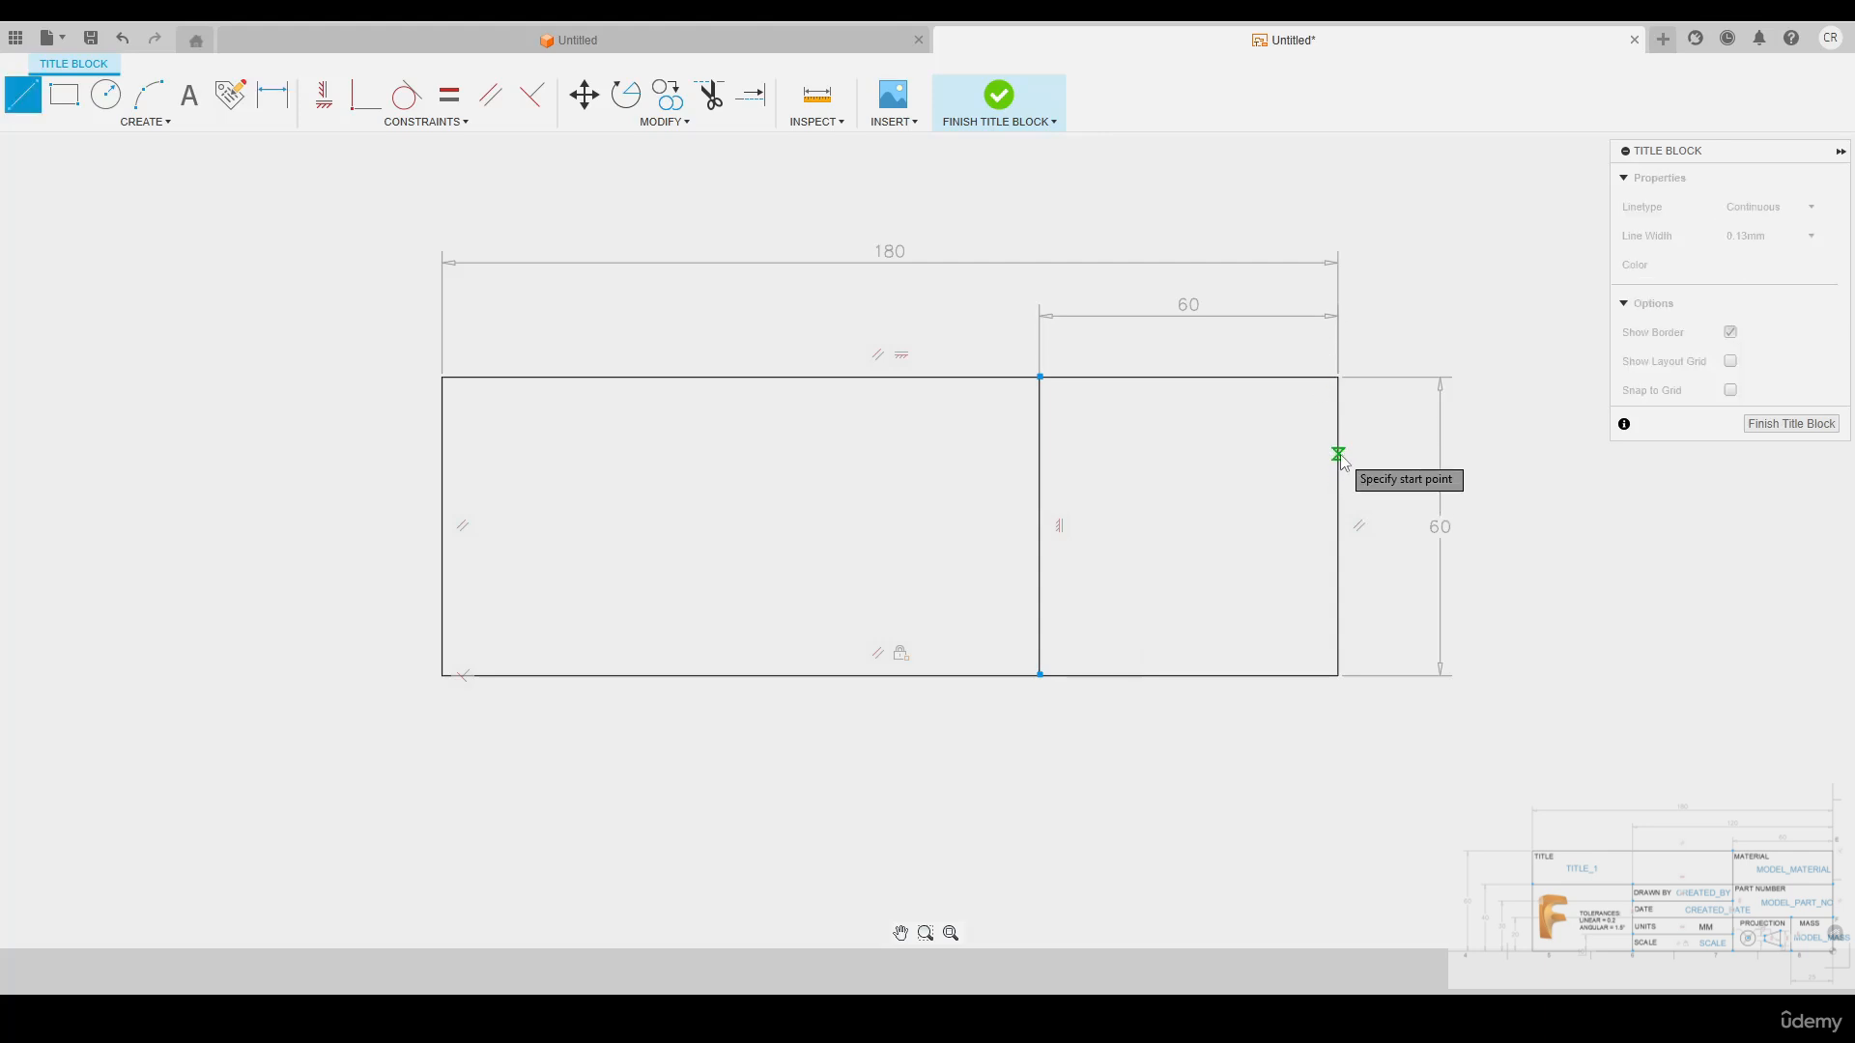
pyautogui.click(1338, 452)
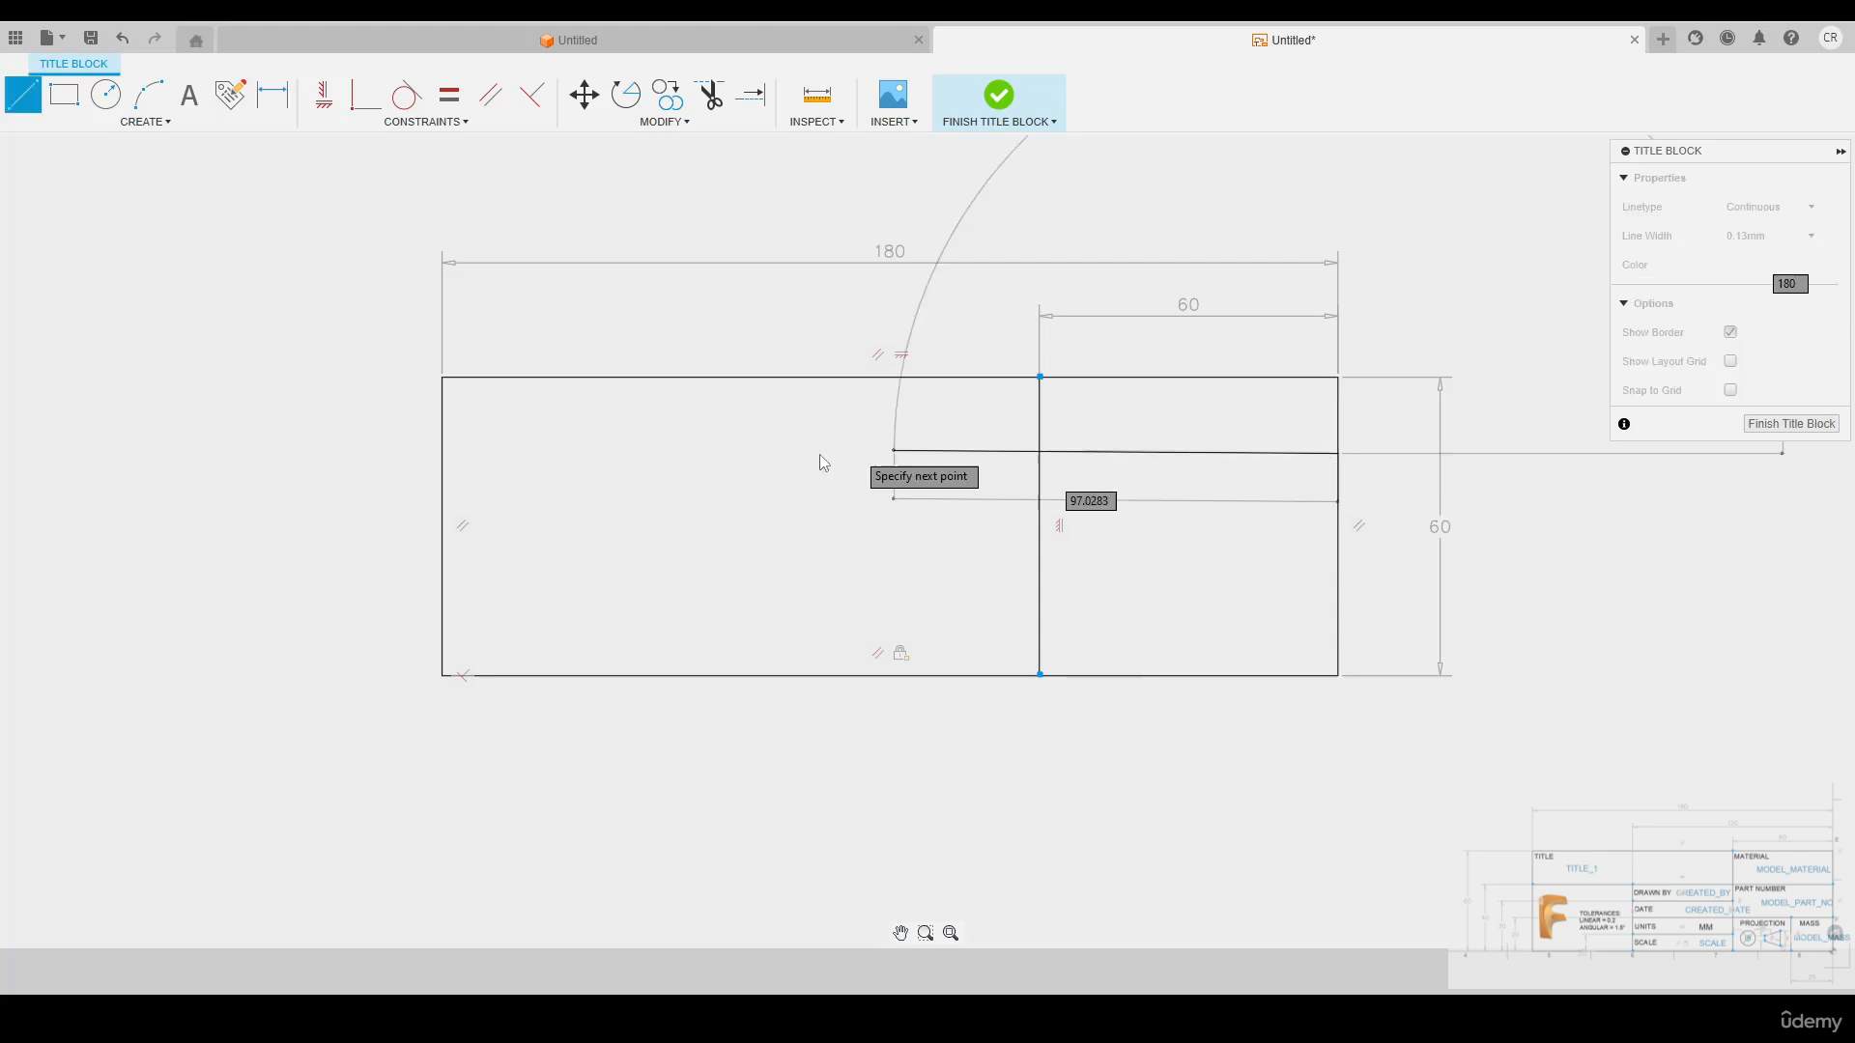
pyautogui.click(444, 430)
pyautogui.press('Escape')
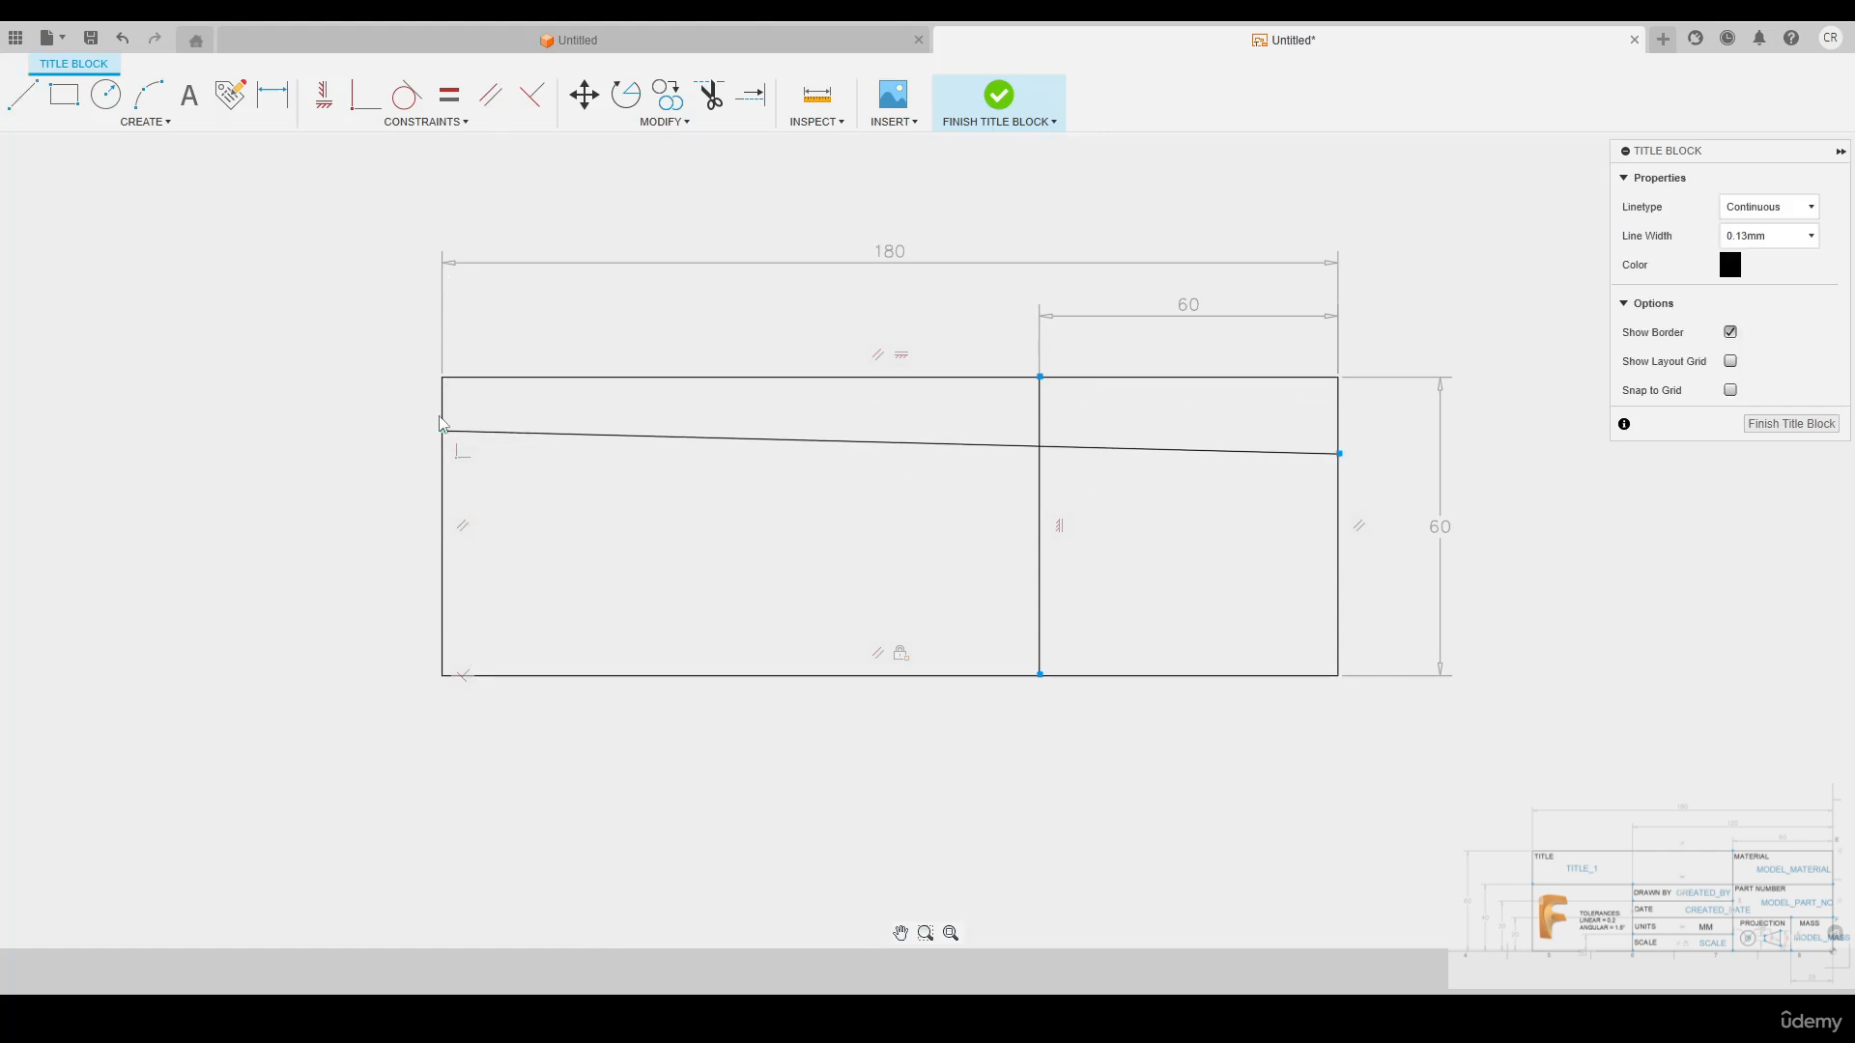
pyautogui.click(326, 107)
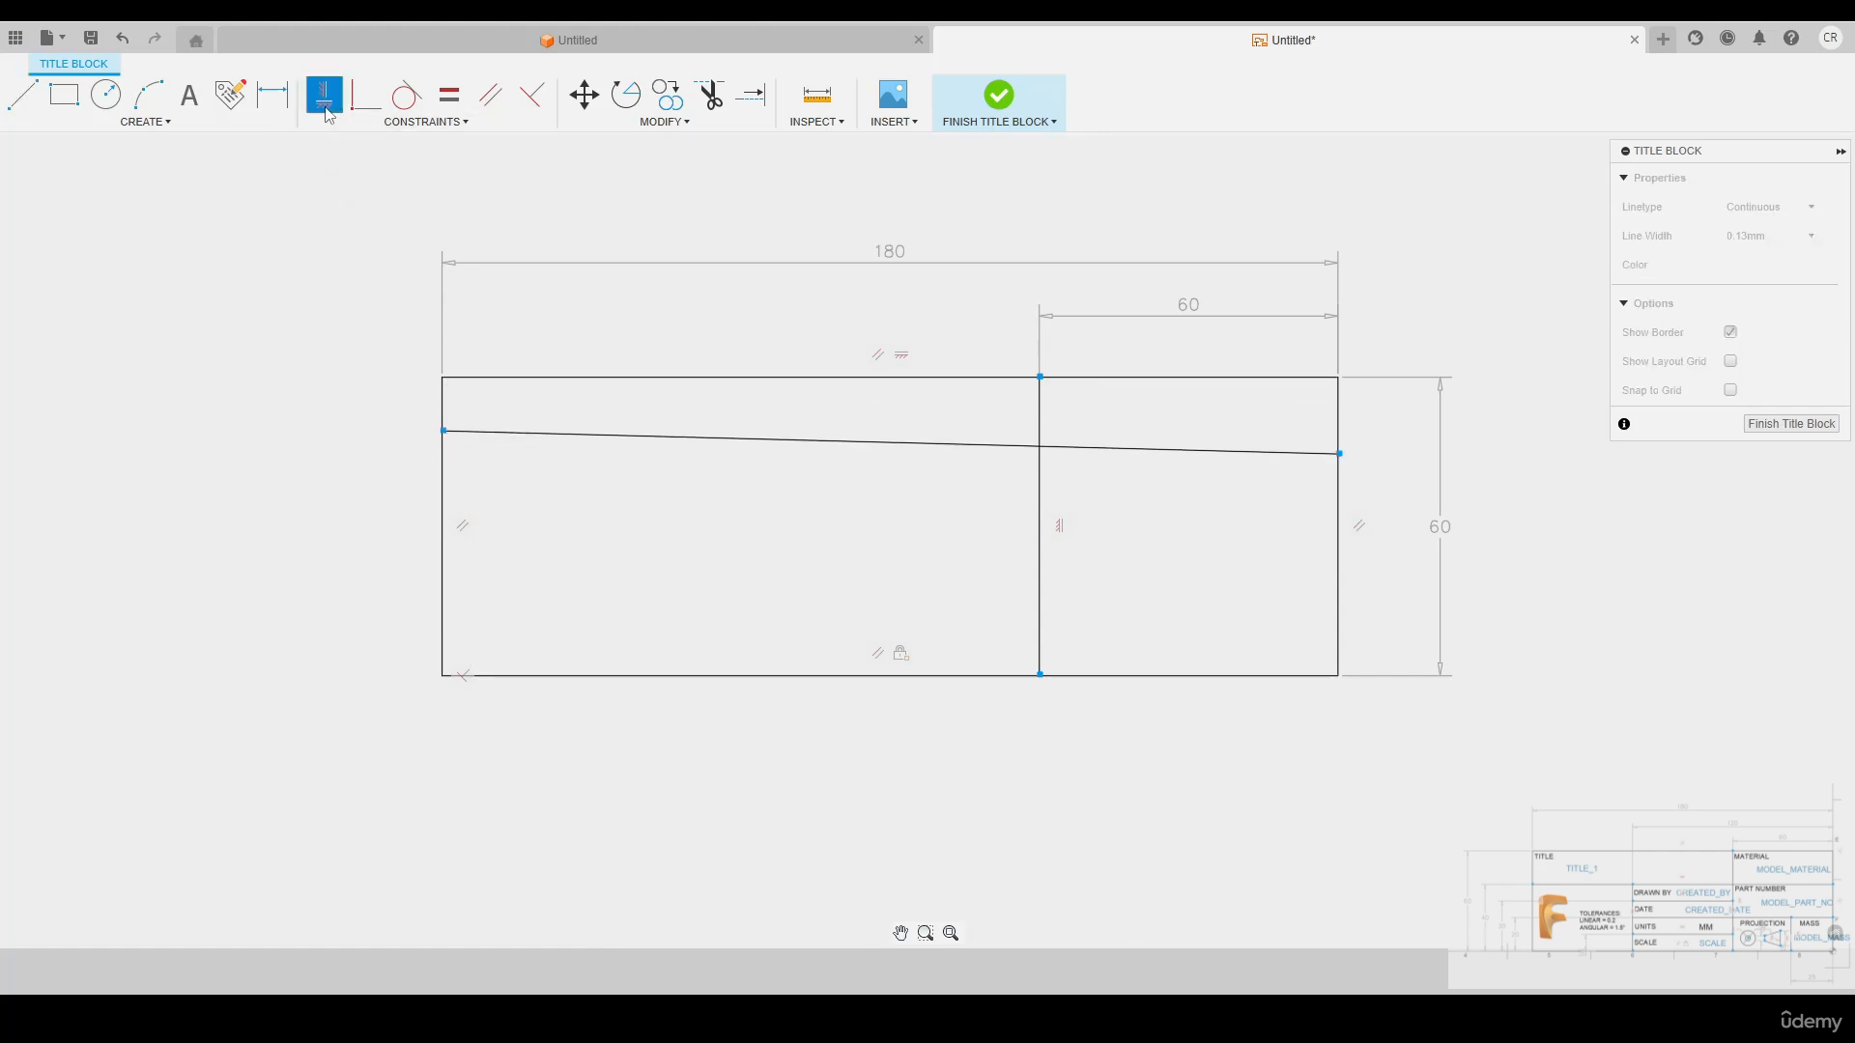
pyautogui.click(670, 440)
pyautogui.press('Escape')
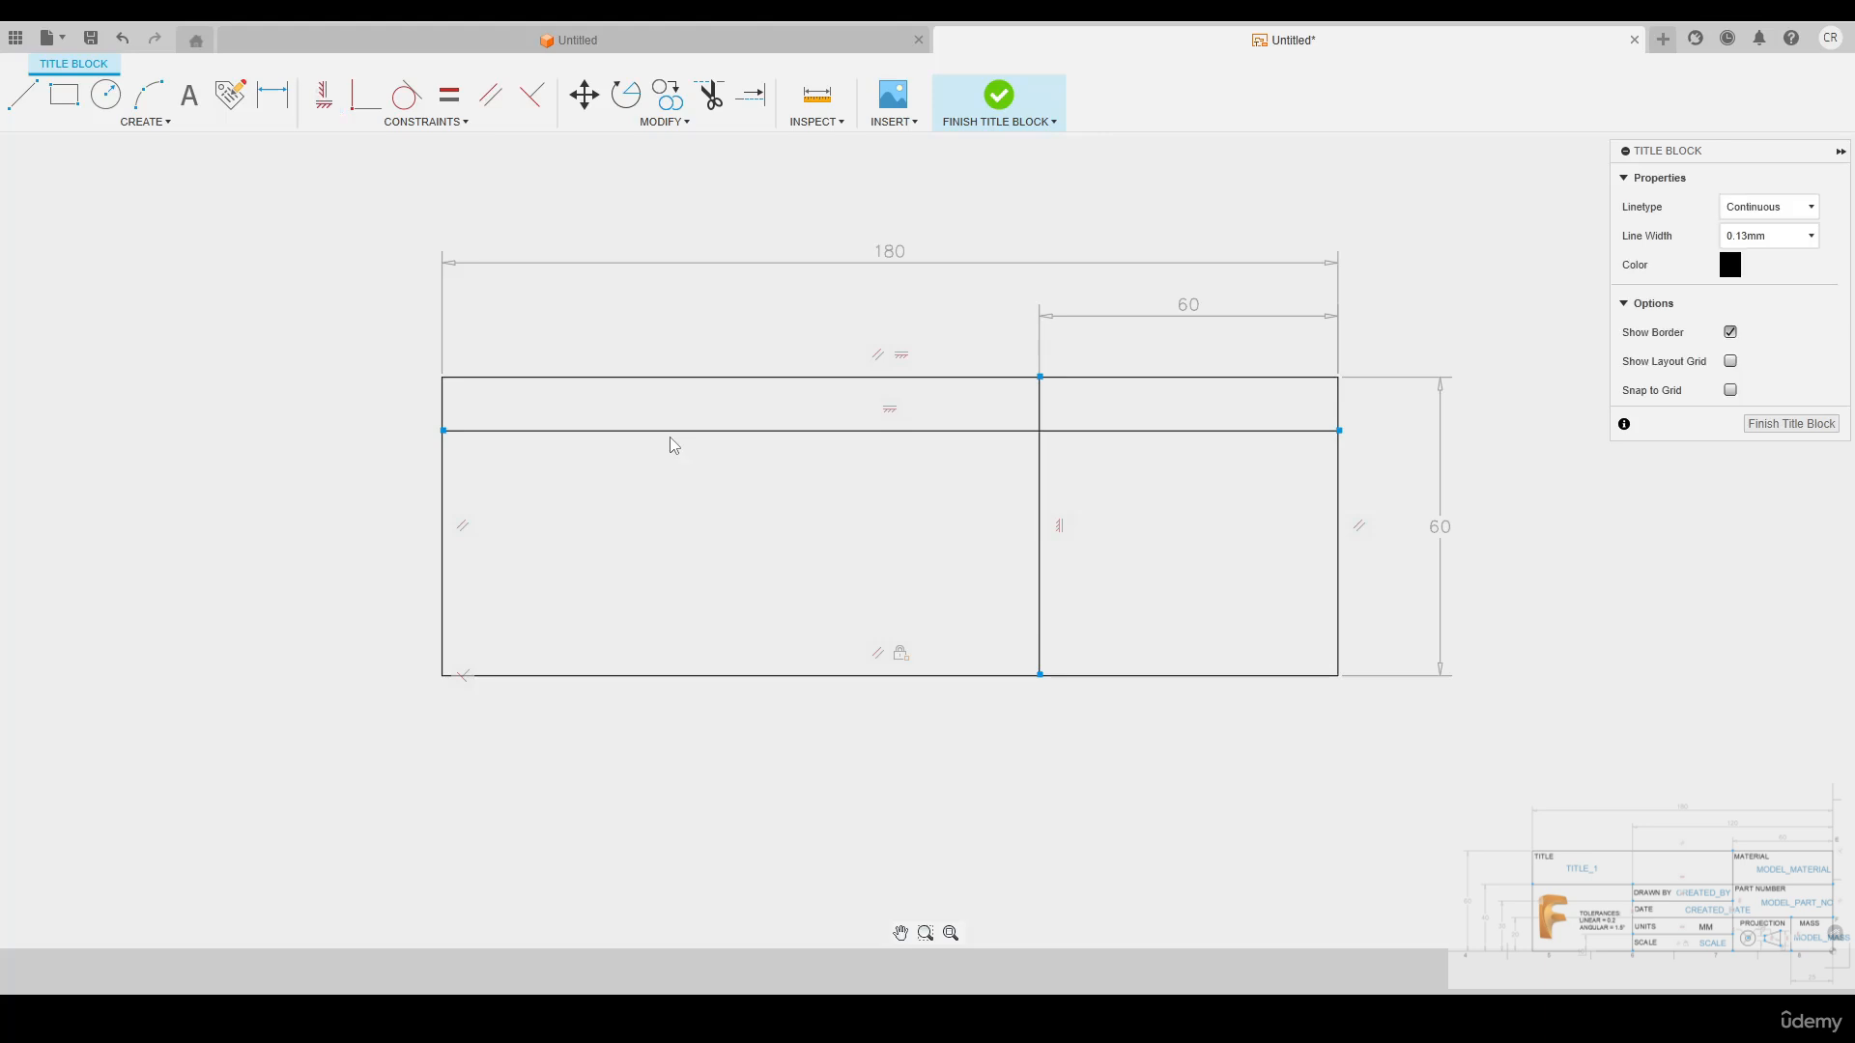
# Dimension the full-width horizontal line 40 mm above the rectangle's lower edge
pyautogui.press('d')
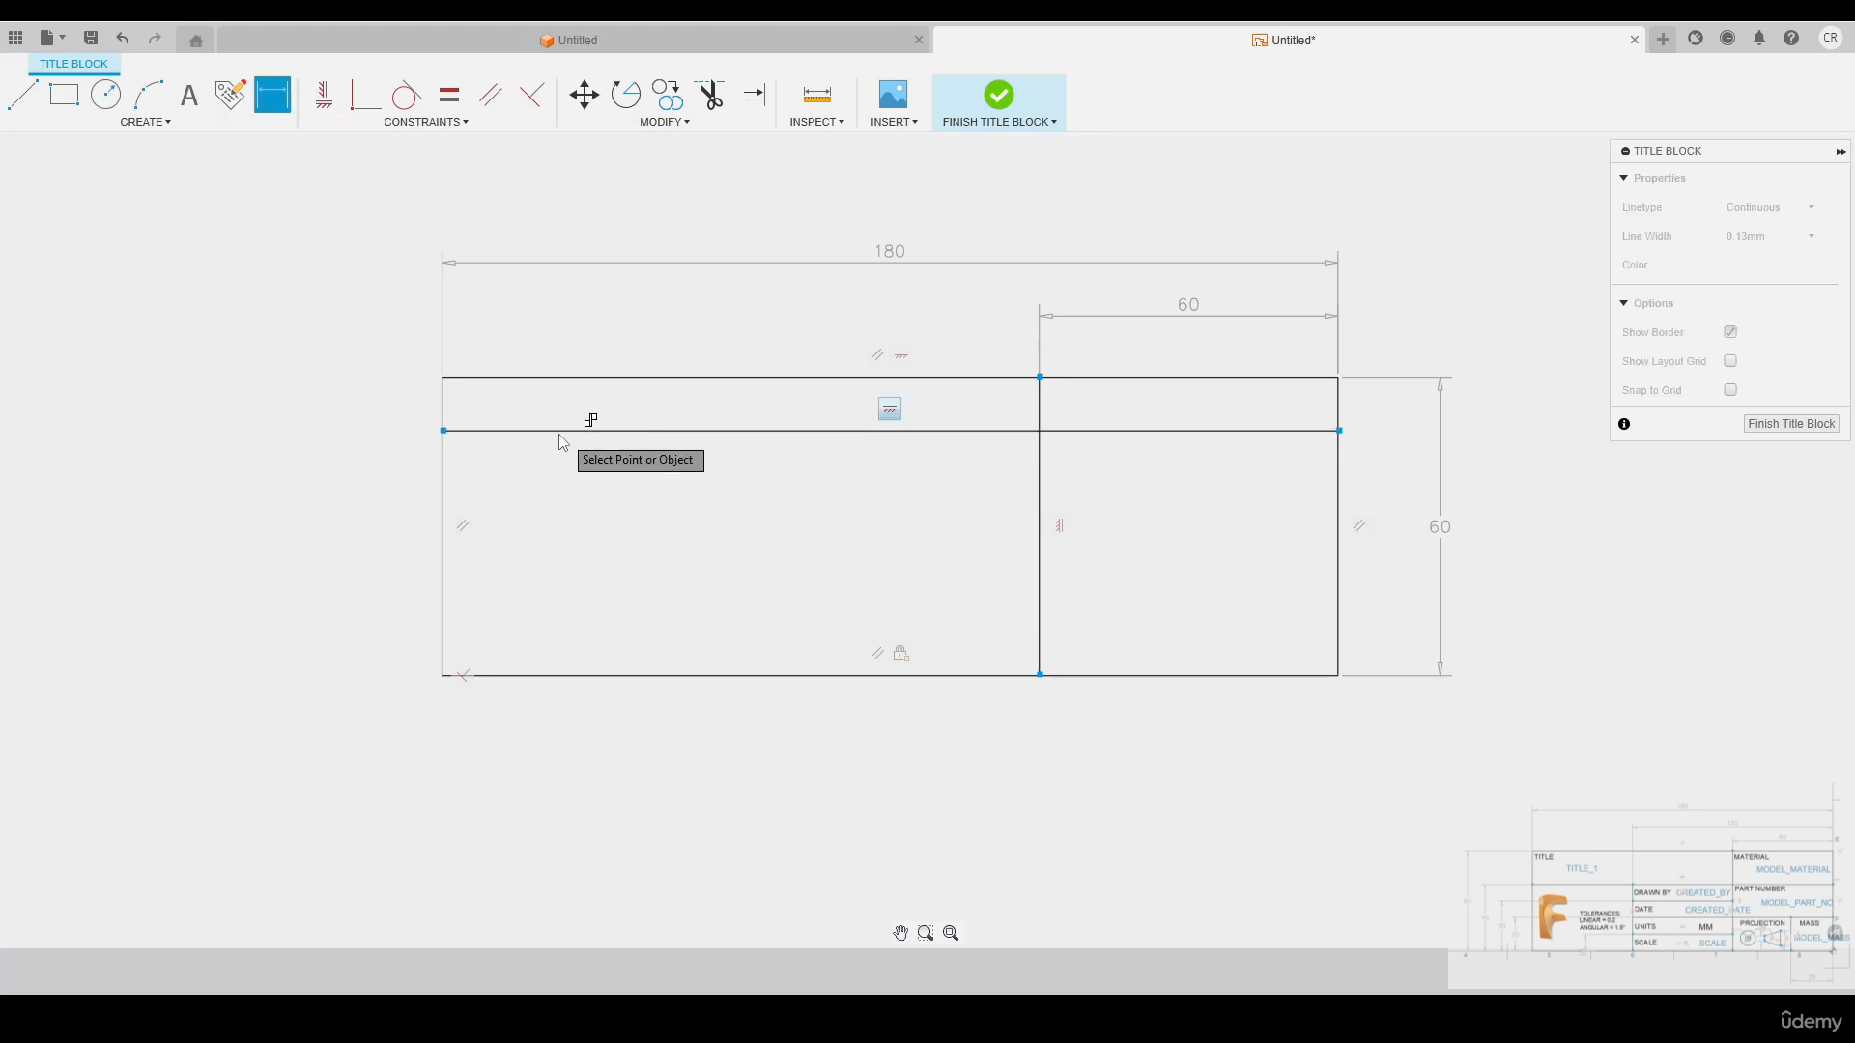
pyautogui.click(538, 437)
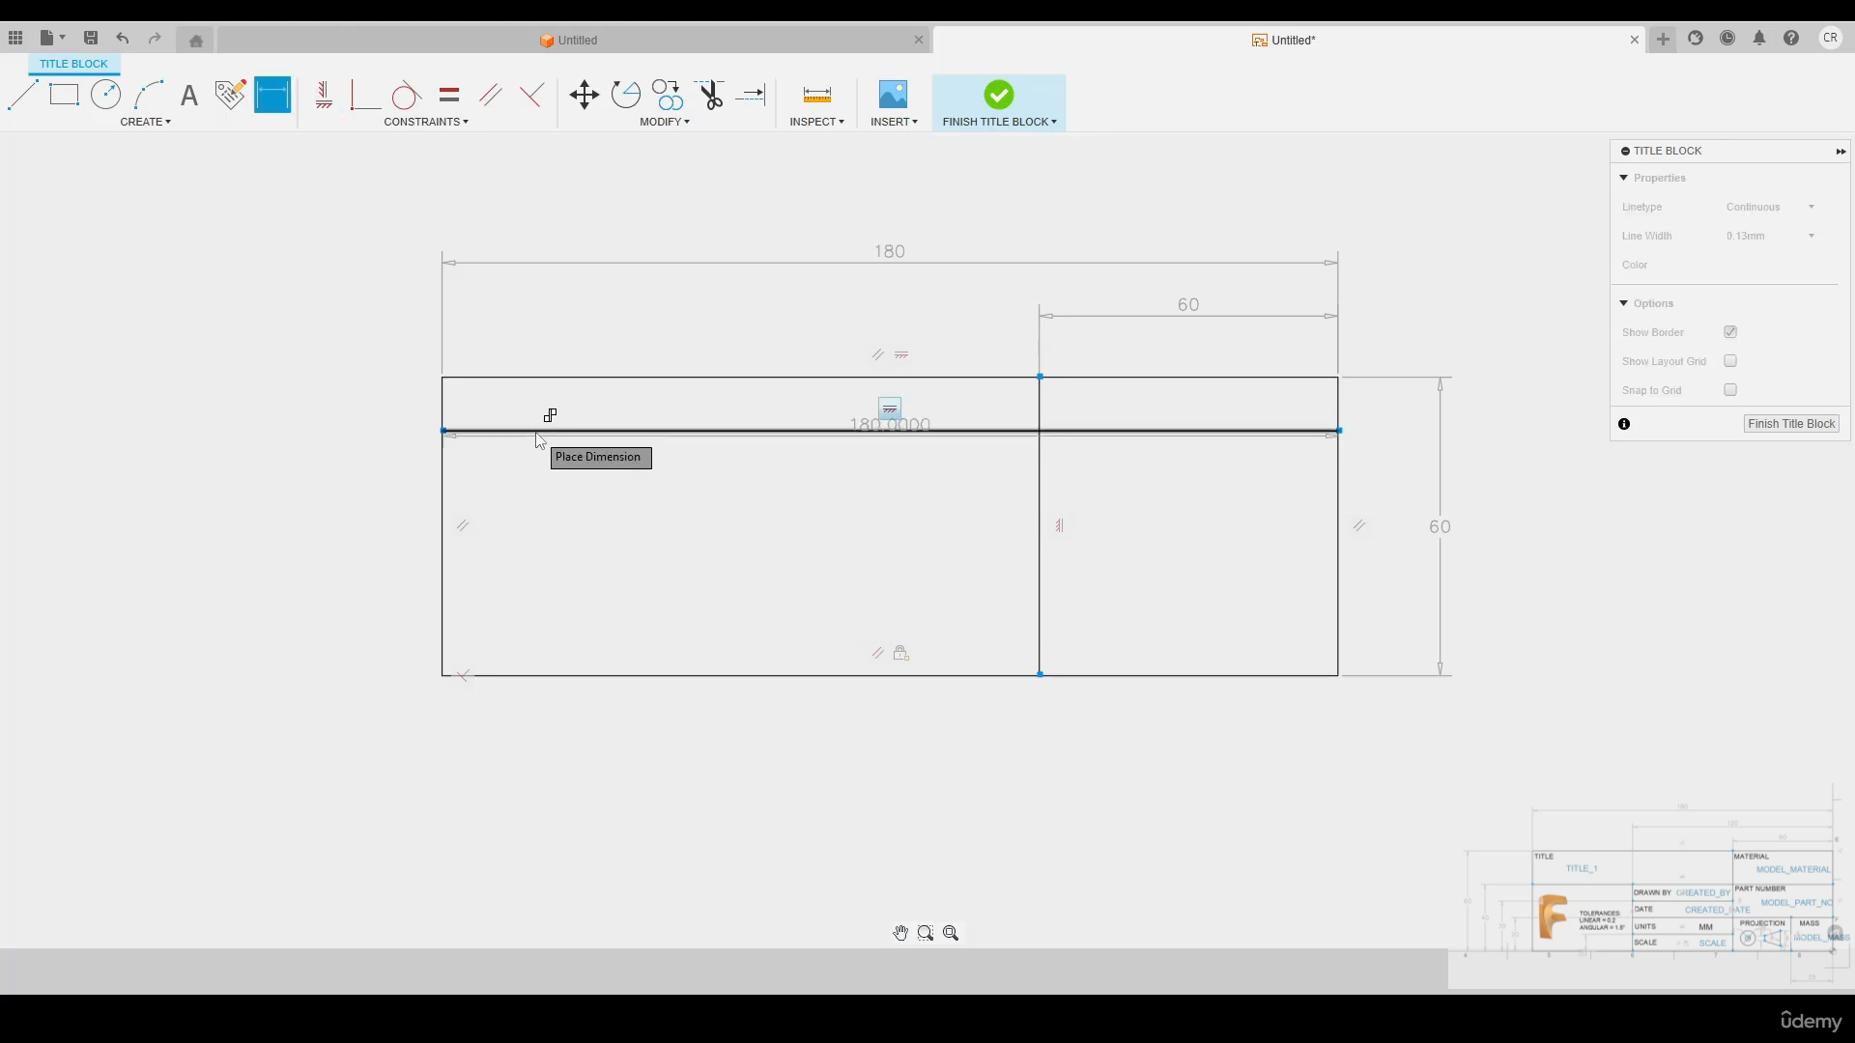
pyautogui.click(543, 675)
pyautogui.click(326, 442)
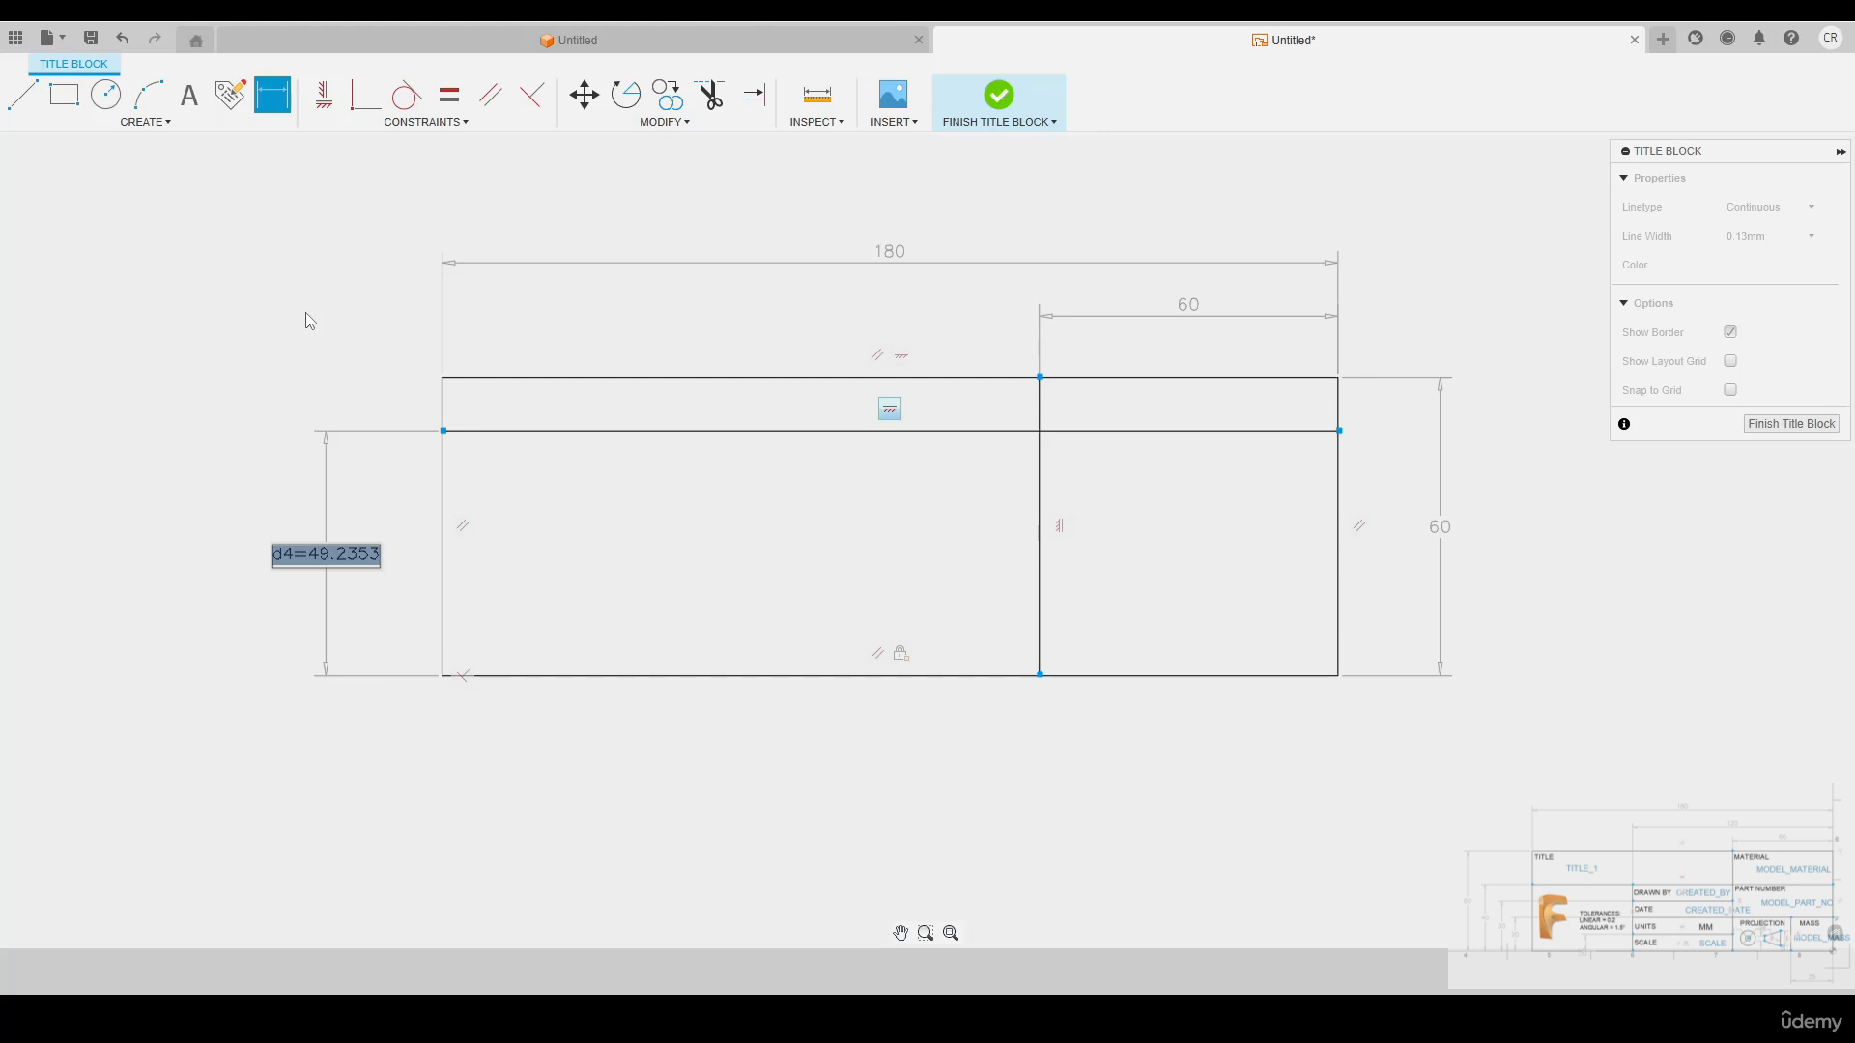
pyautogui.write('40')
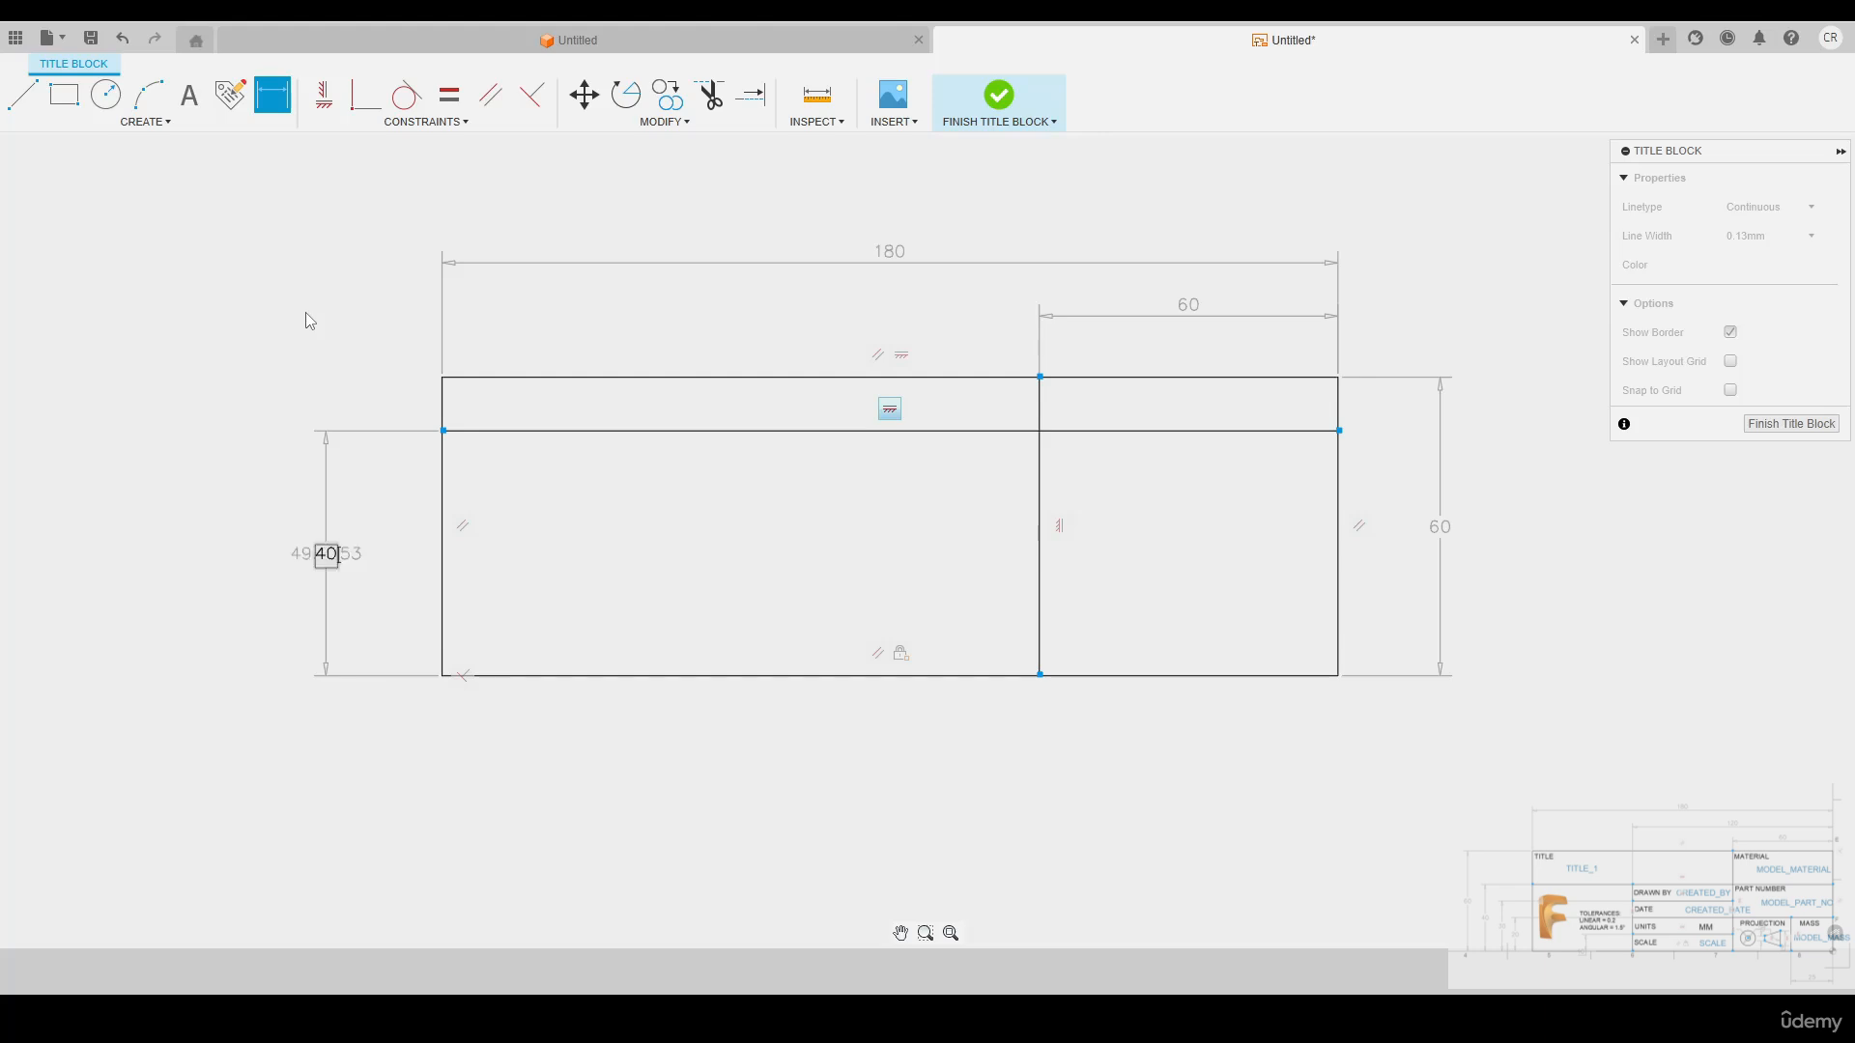
pyautogui.press('Return')
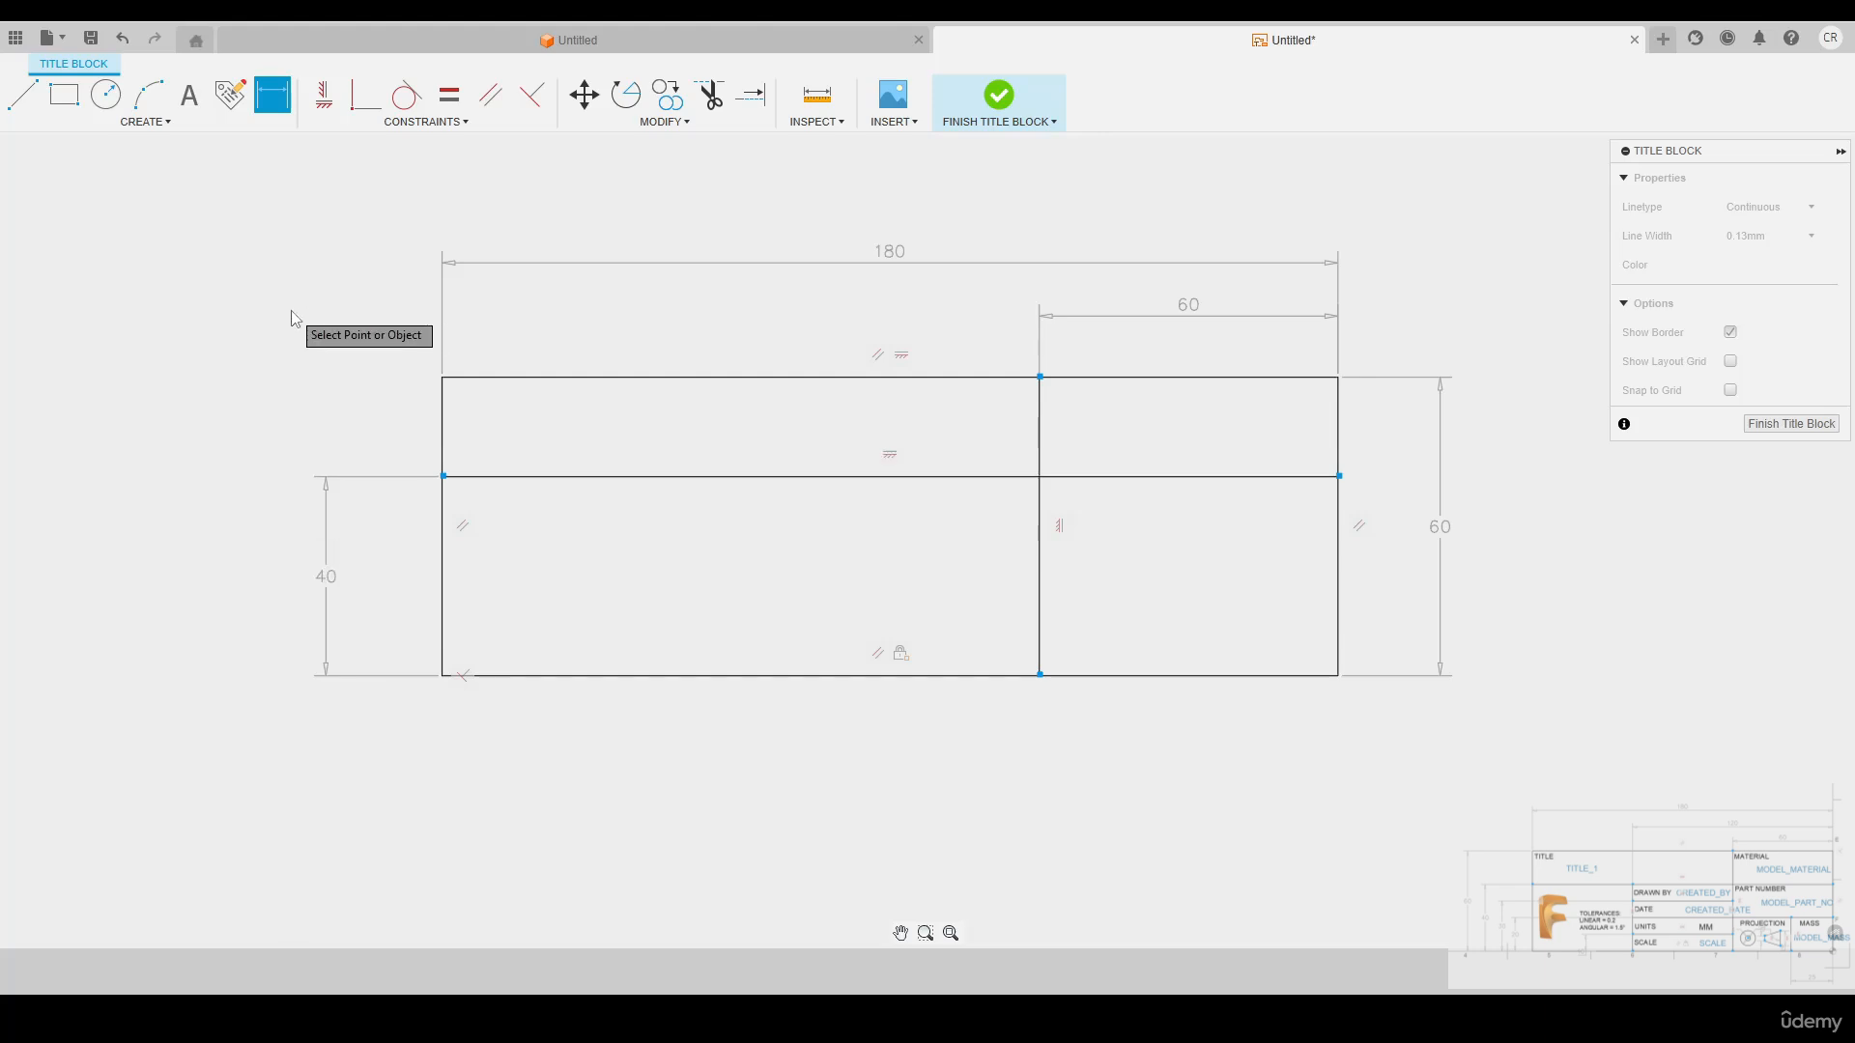
pyautogui.press('Escape')
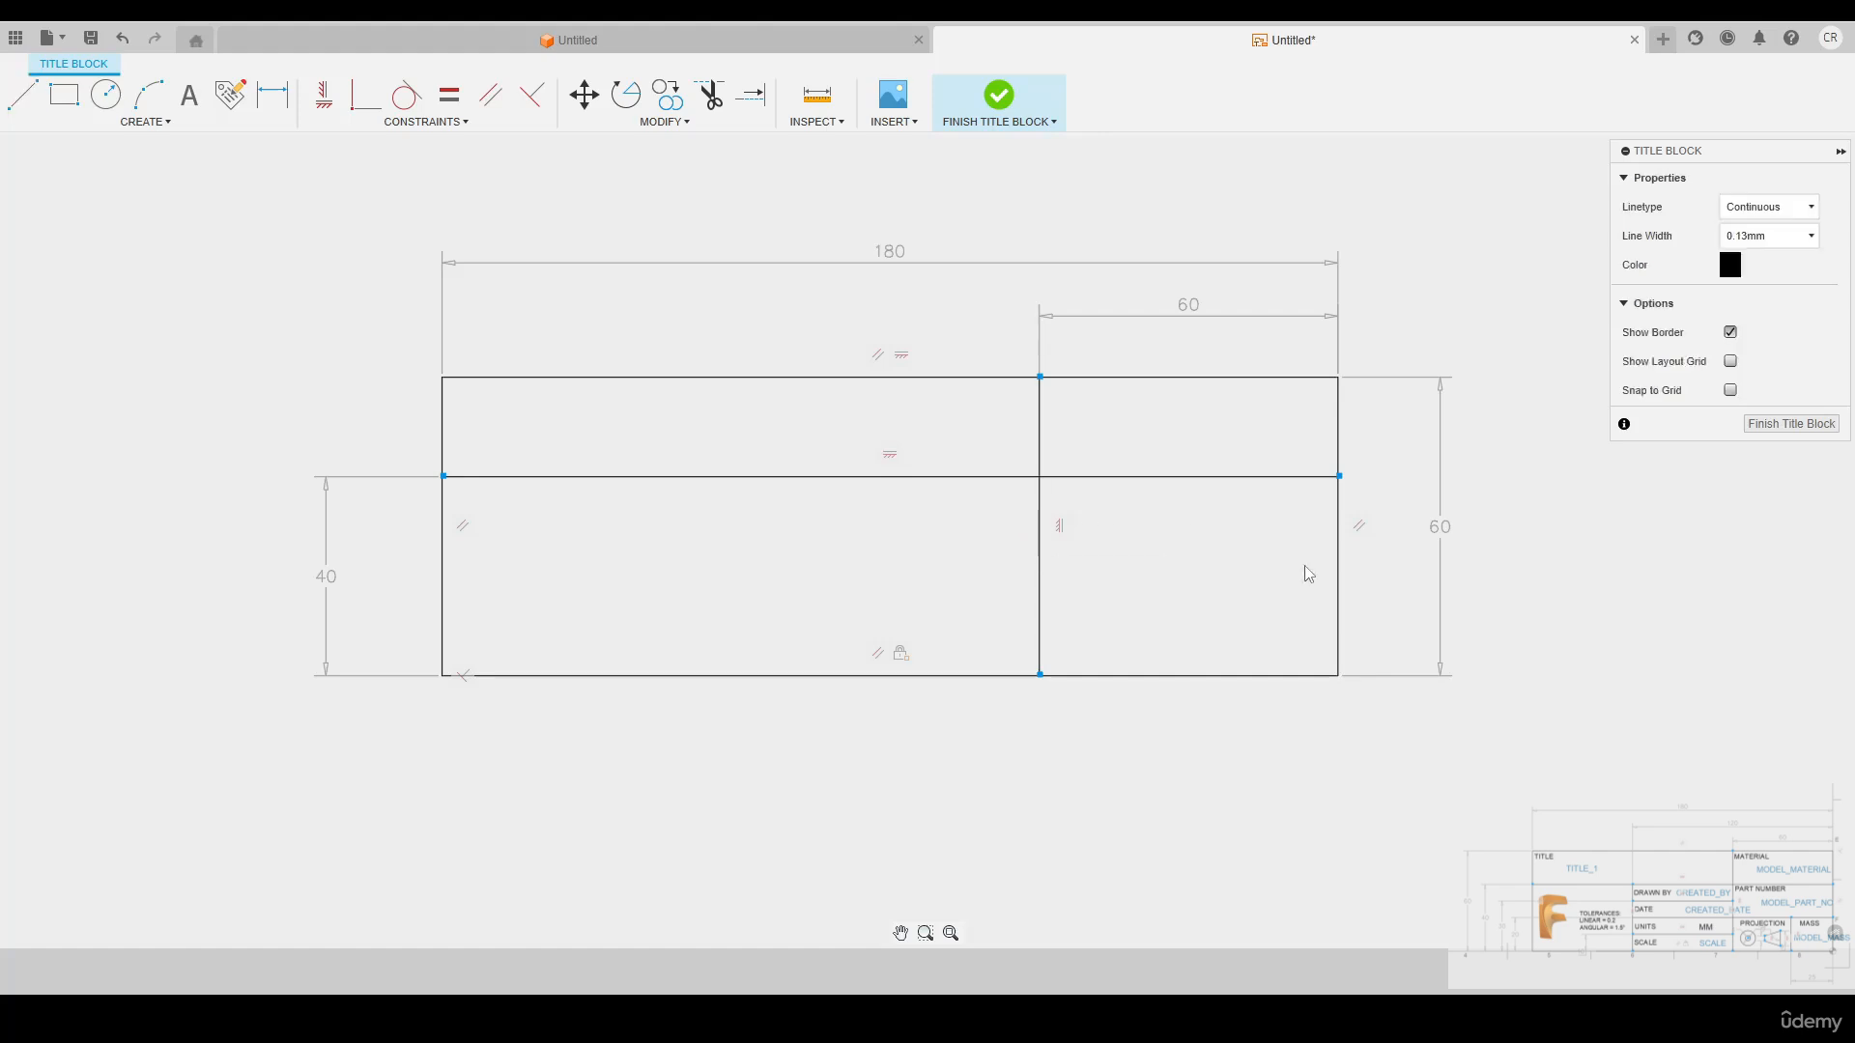
# Add a horizontal line from the right edge to the vertical divider, dimensioned 20 mm above the lower edge
pyautogui.click(1338, 619)
pyautogui.click(1039, 619)
pyautogui.press('d')
pyautogui.click(1390, 626)
pyautogui.write('20')
pyautogui.press('Return')
# Add a vertical line from the short horizontal line down to the lower edge, dimensioned 25 mm from the right edge
pyautogui.click(1284, 576)
pyautogui.click(1254, 676)
pyautogui.click(323, 95)
pyautogui.click(1268, 626)
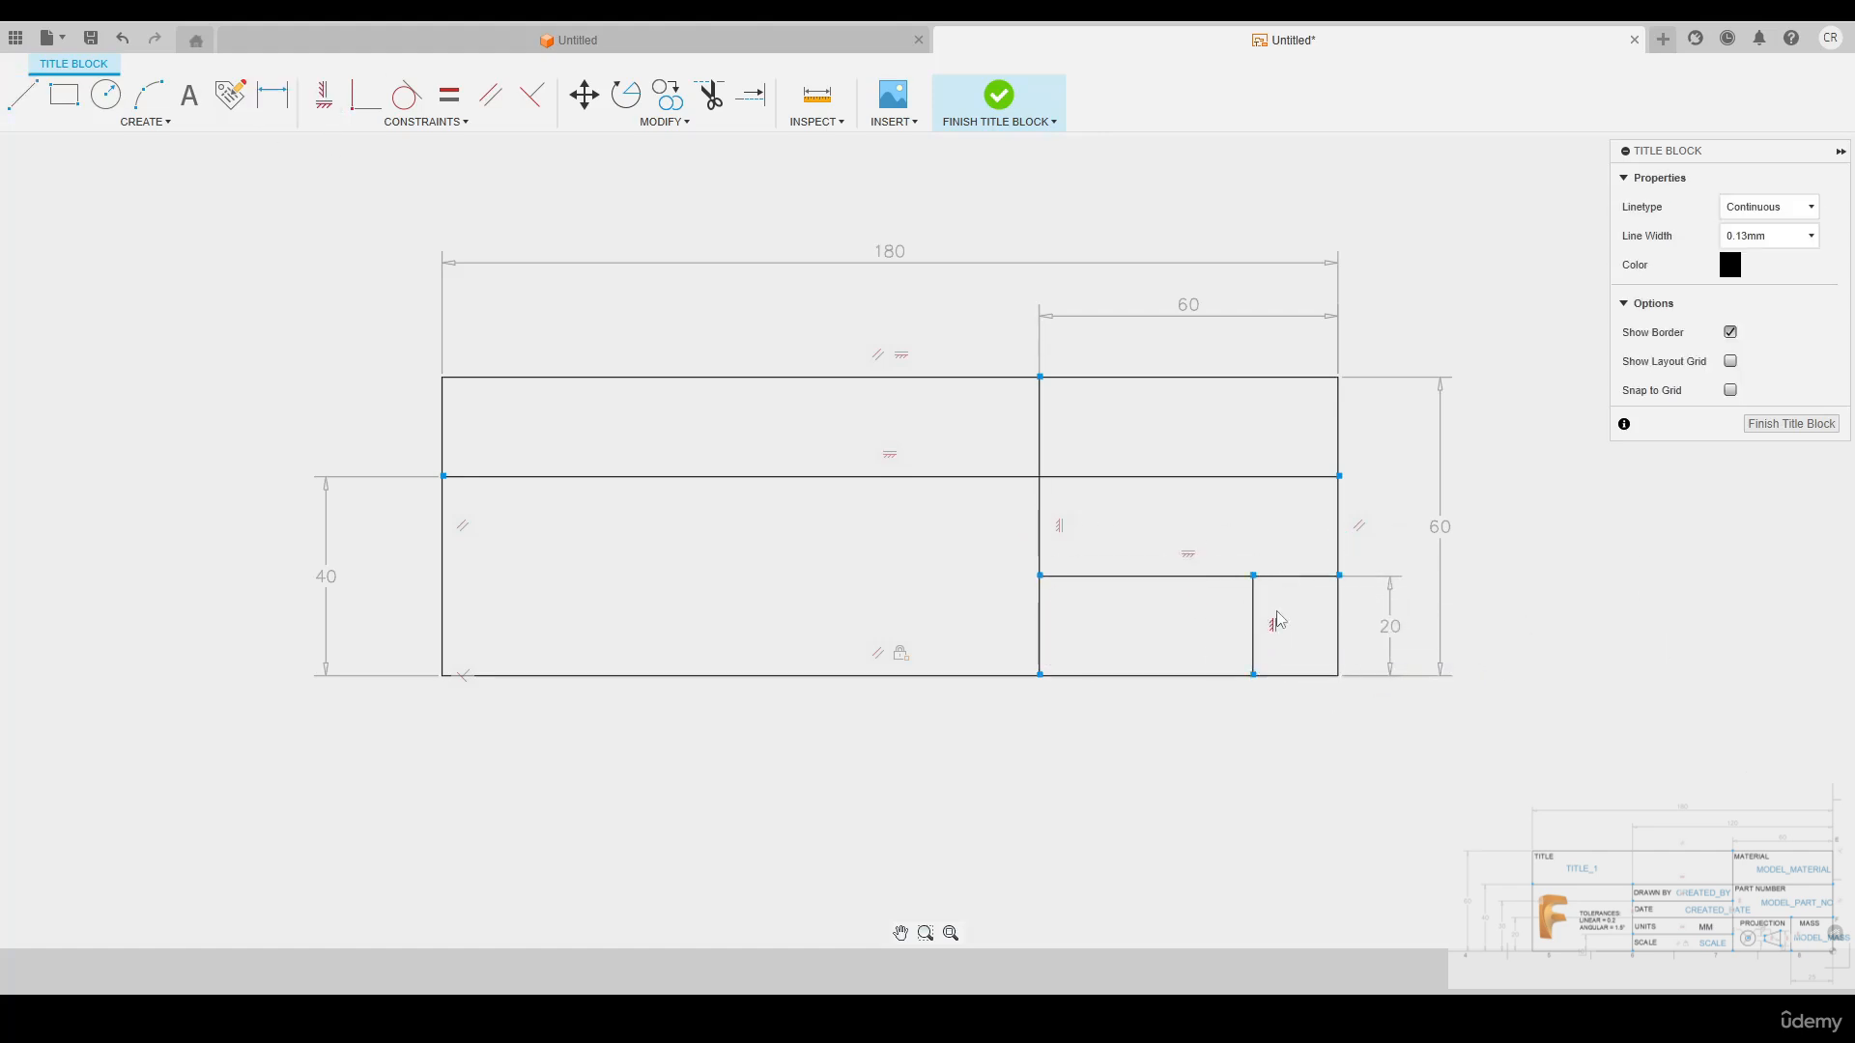
pyautogui.write('25')
# Add a vertical line from the full-width horizontal line to the lower edge, dimensioned 120 mm from the right edge
pyautogui.click(692, 476)
pyautogui.click(722, 675)
pyautogui.click(324, 95)
pyautogui.click(707, 576)
pyautogui.click(722, 576)
pyautogui.click(1338, 440)
pyautogui.click(1040, 187)
pyautogui.write('120')
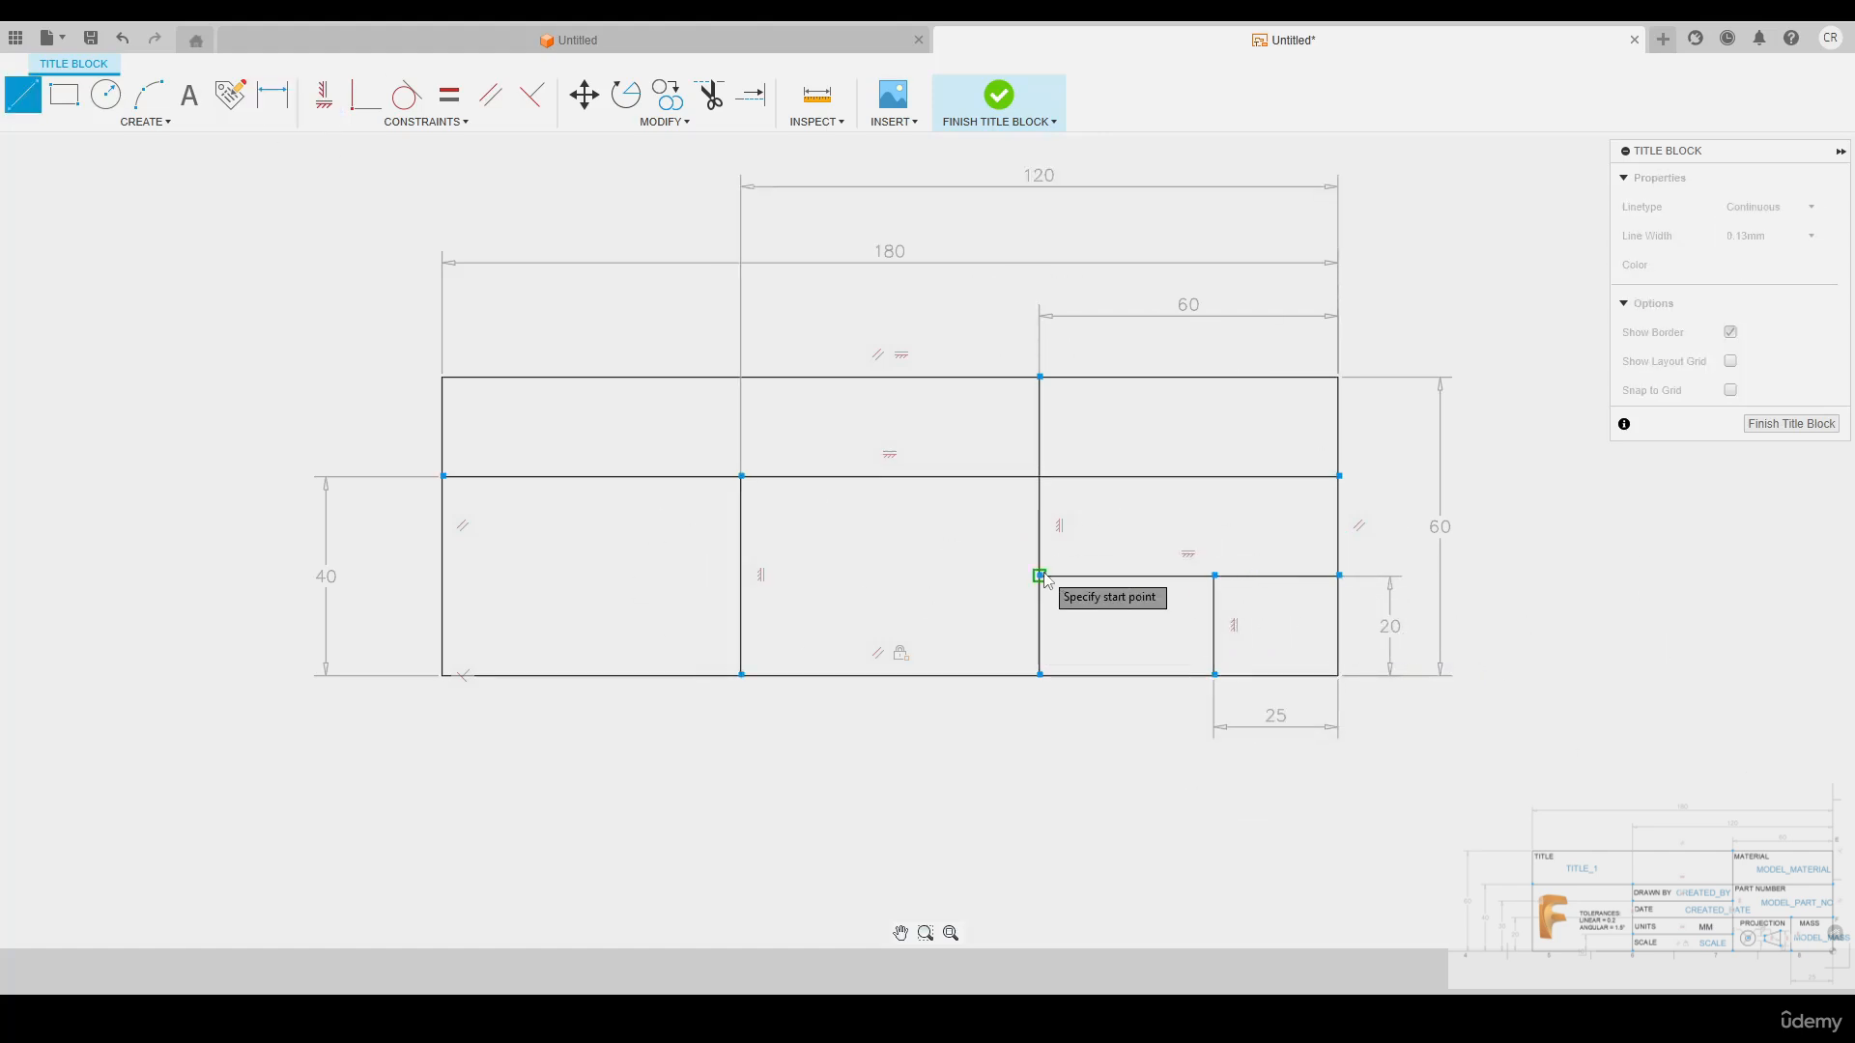
# Sketch three horizontal lines across the middle column, one of them starting at the left end of the 20 mm high line
pyautogui.click(1039, 575)
pyautogui.click(741, 576)
pyautogui.click(1039, 494)
pyautogui.click(741, 533)
pyautogui.click(890, 615)
# Dimension the middle column's lowest line 10 mm and its highest line 30 mm above the rectangle's lower edge
pyautogui.click(852, 634)
pyautogui.click(831, 676)
pyautogui.click(629, 659)
pyautogui.write('10')
pyautogui.click(792, 533)
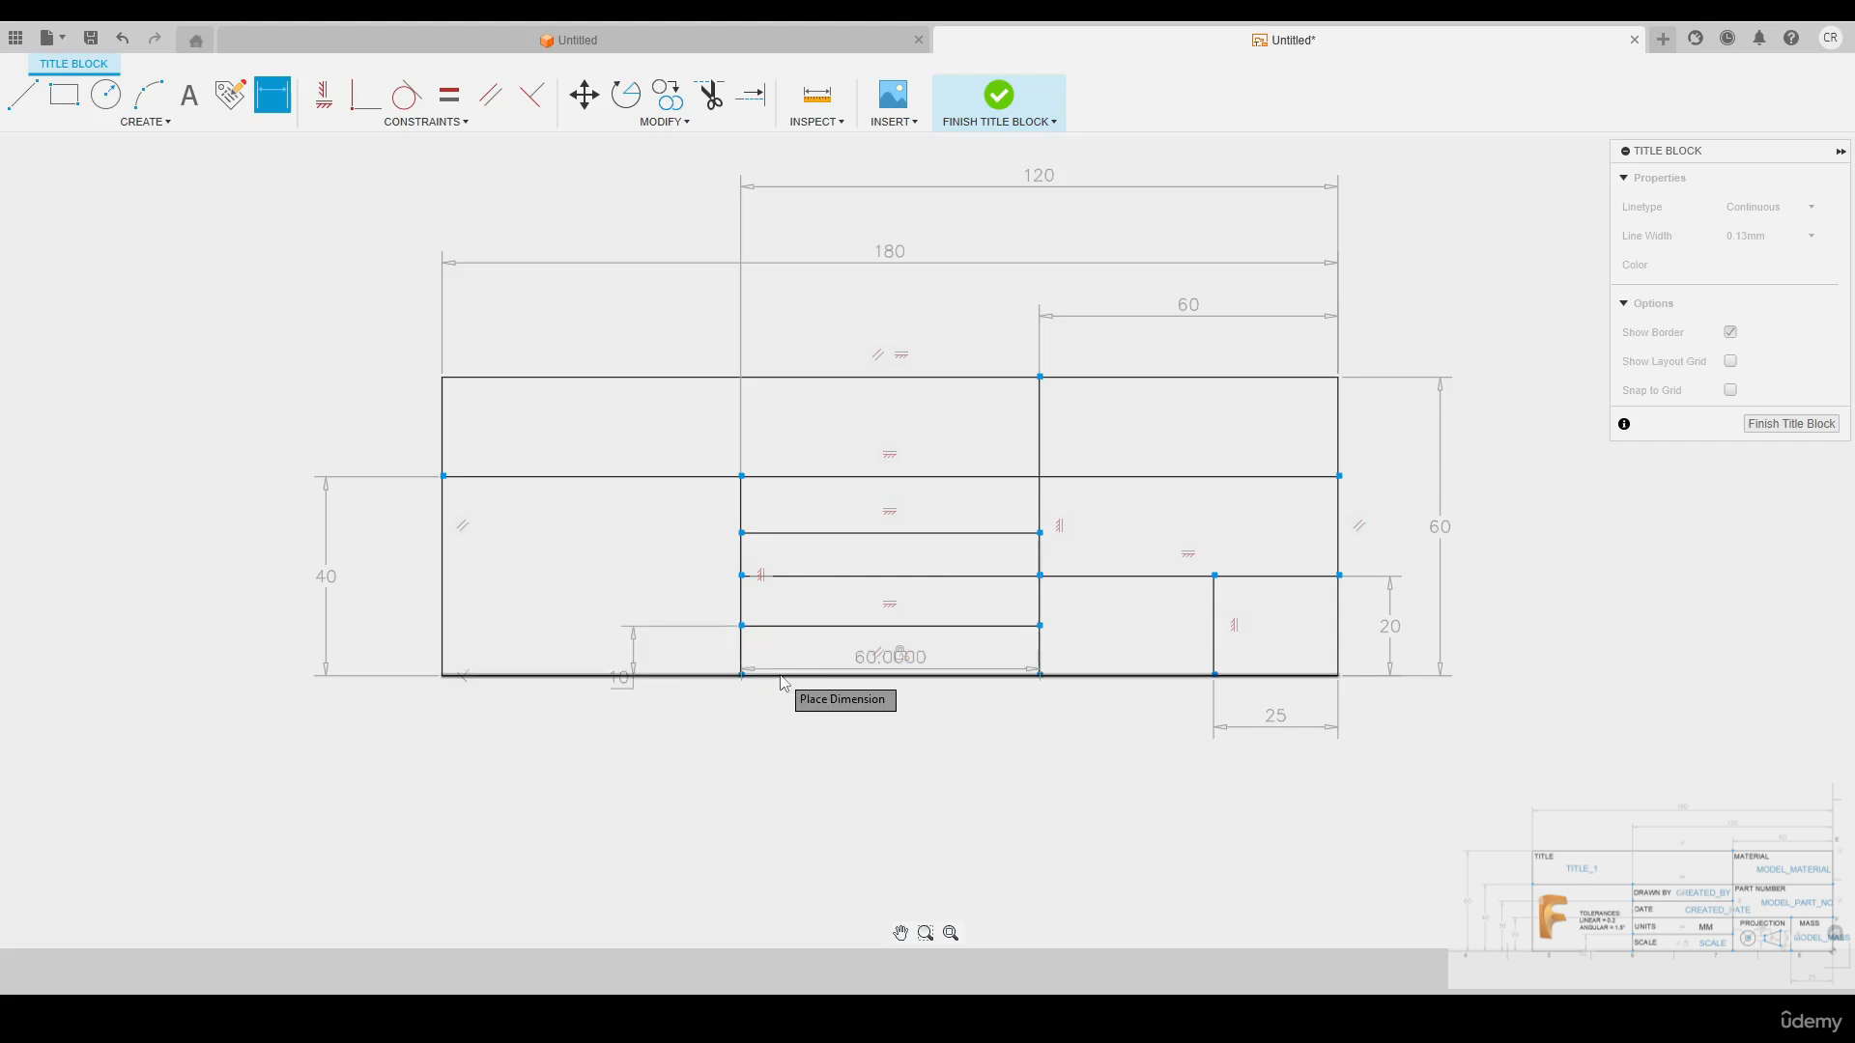
pyautogui.click(780, 675)
pyautogui.click(604, 603)
pyautogui.write('30')
# Rearrange the 30, 10, 180, 120 and 60 mm dimensions into tidy rows beside the outline and finish the title block
pyautogui.moveTo(511, 602); pyautogui.dragTo(367, 602)
pyautogui.moveTo(566, 678); pyautogui.dragTo(406, 677)
pyautogui.moveTo(889, 251); pyautogui.dragTo(890, 244)
pyautogui.moveTo(1039, 176); pyautogui.dragTo(1039, 281)
pyautogui.moveTo(1188, 306); pyautogui.dragTo(1188, 351)
pyautogui.moveTo(1040, 269); pyautogui.dragTo(1039, 315)
pyautogui.moveTo(890, 233); pyautogui.dragTo(890, 271)
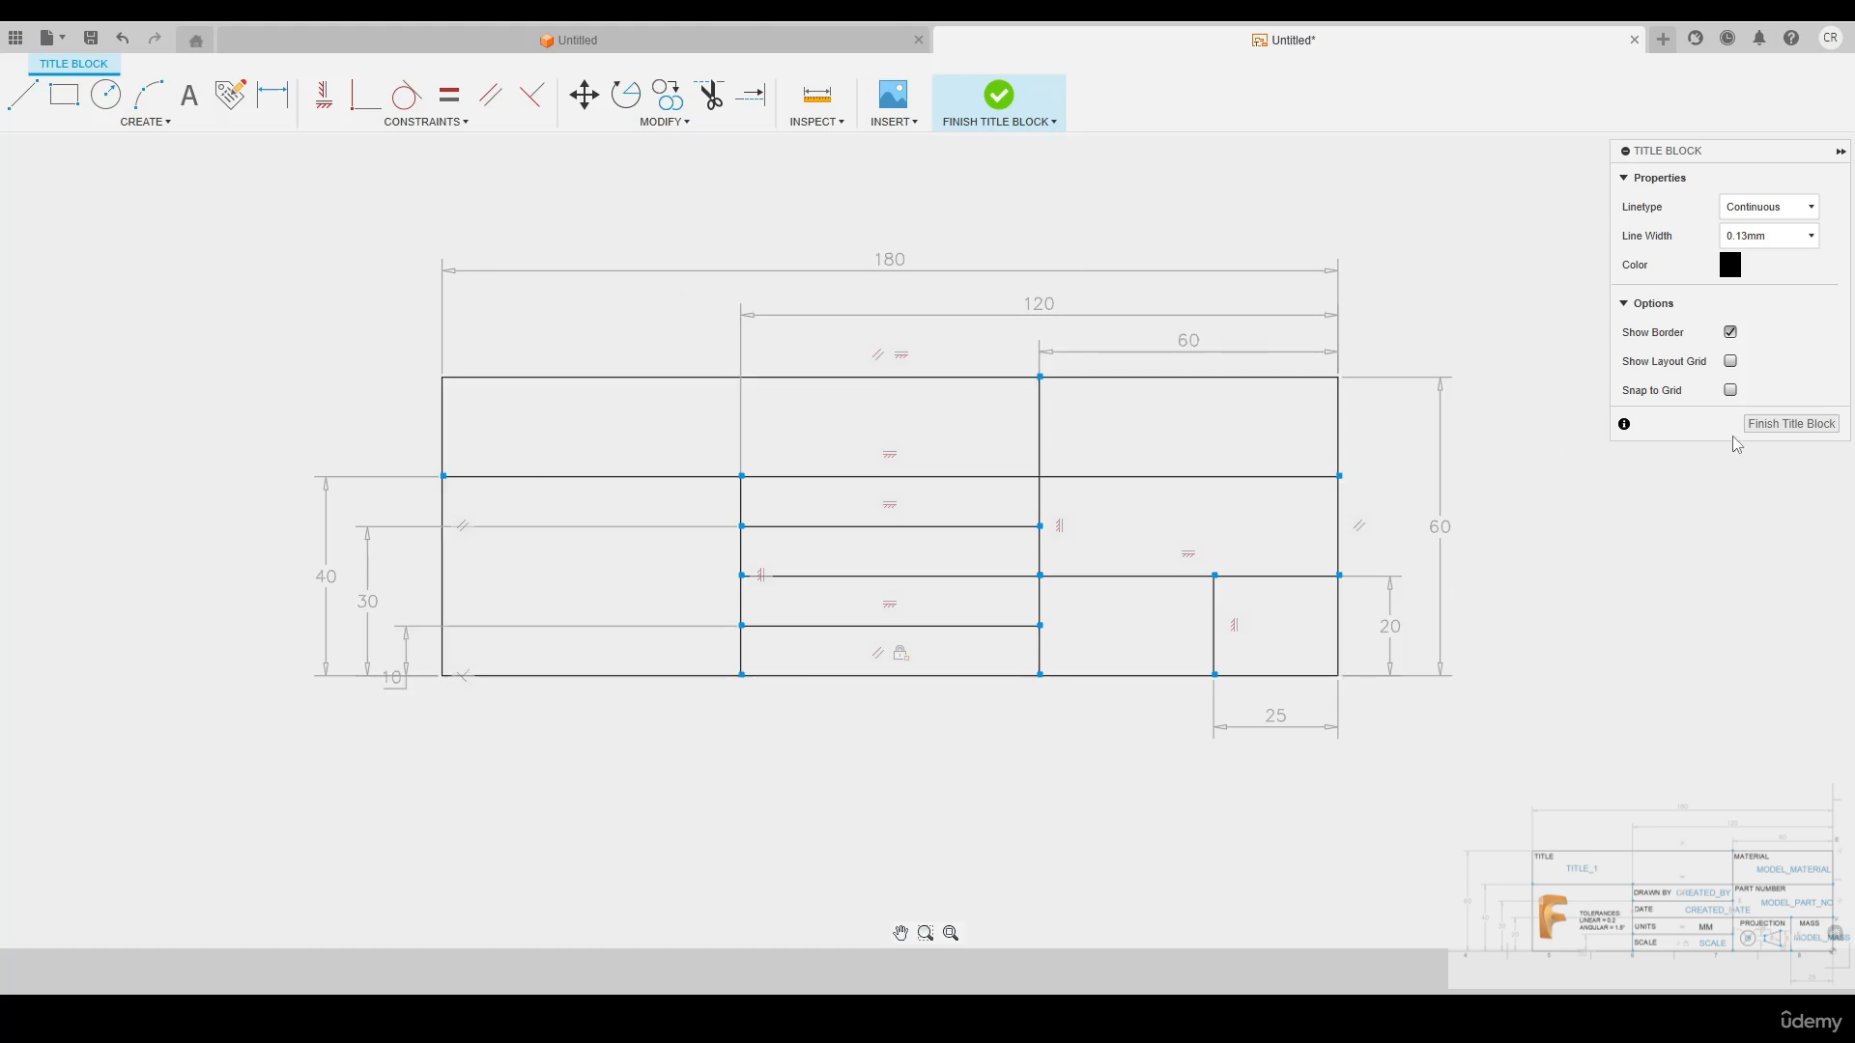
pyautogui.click(1790, 428)
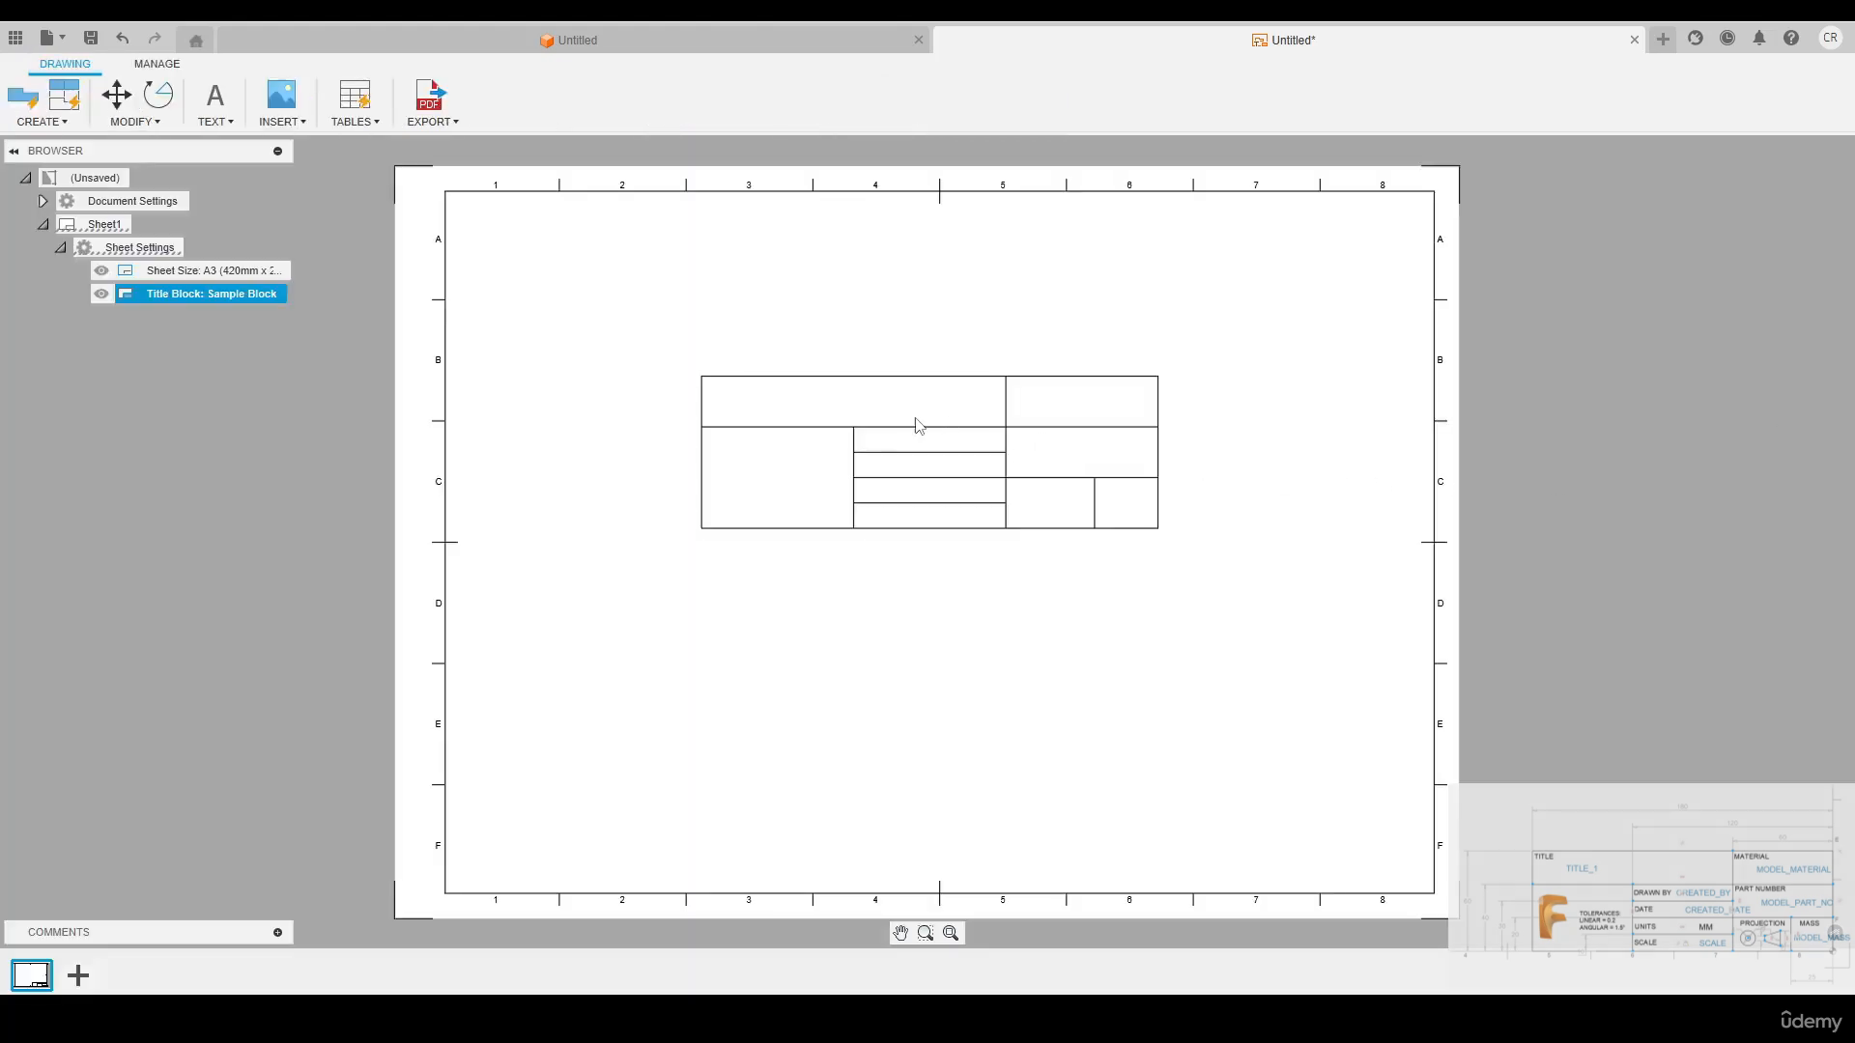
# Reopen the Sample Block title block for editing
pyautogui.scroll(2, 887, 413)
pyautogui.scroll(2, 887, 413)
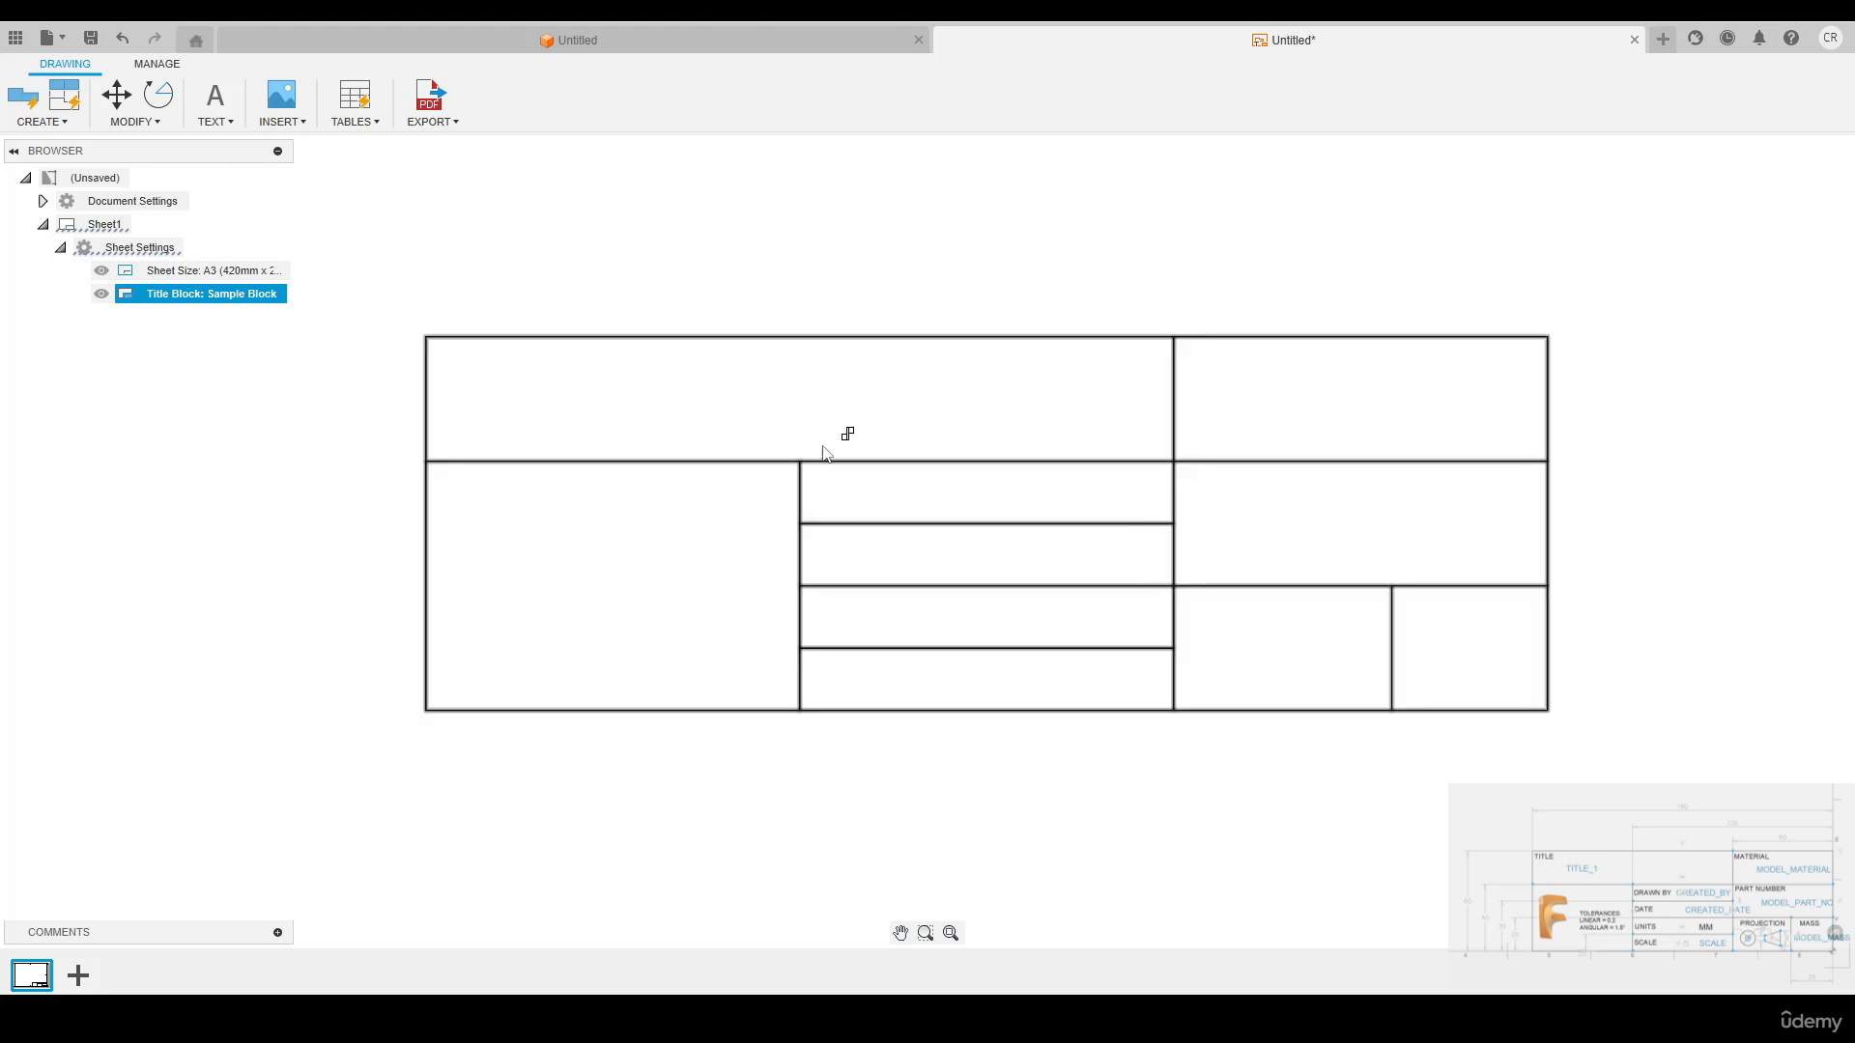
pyautogui.moveTo(178, 298)
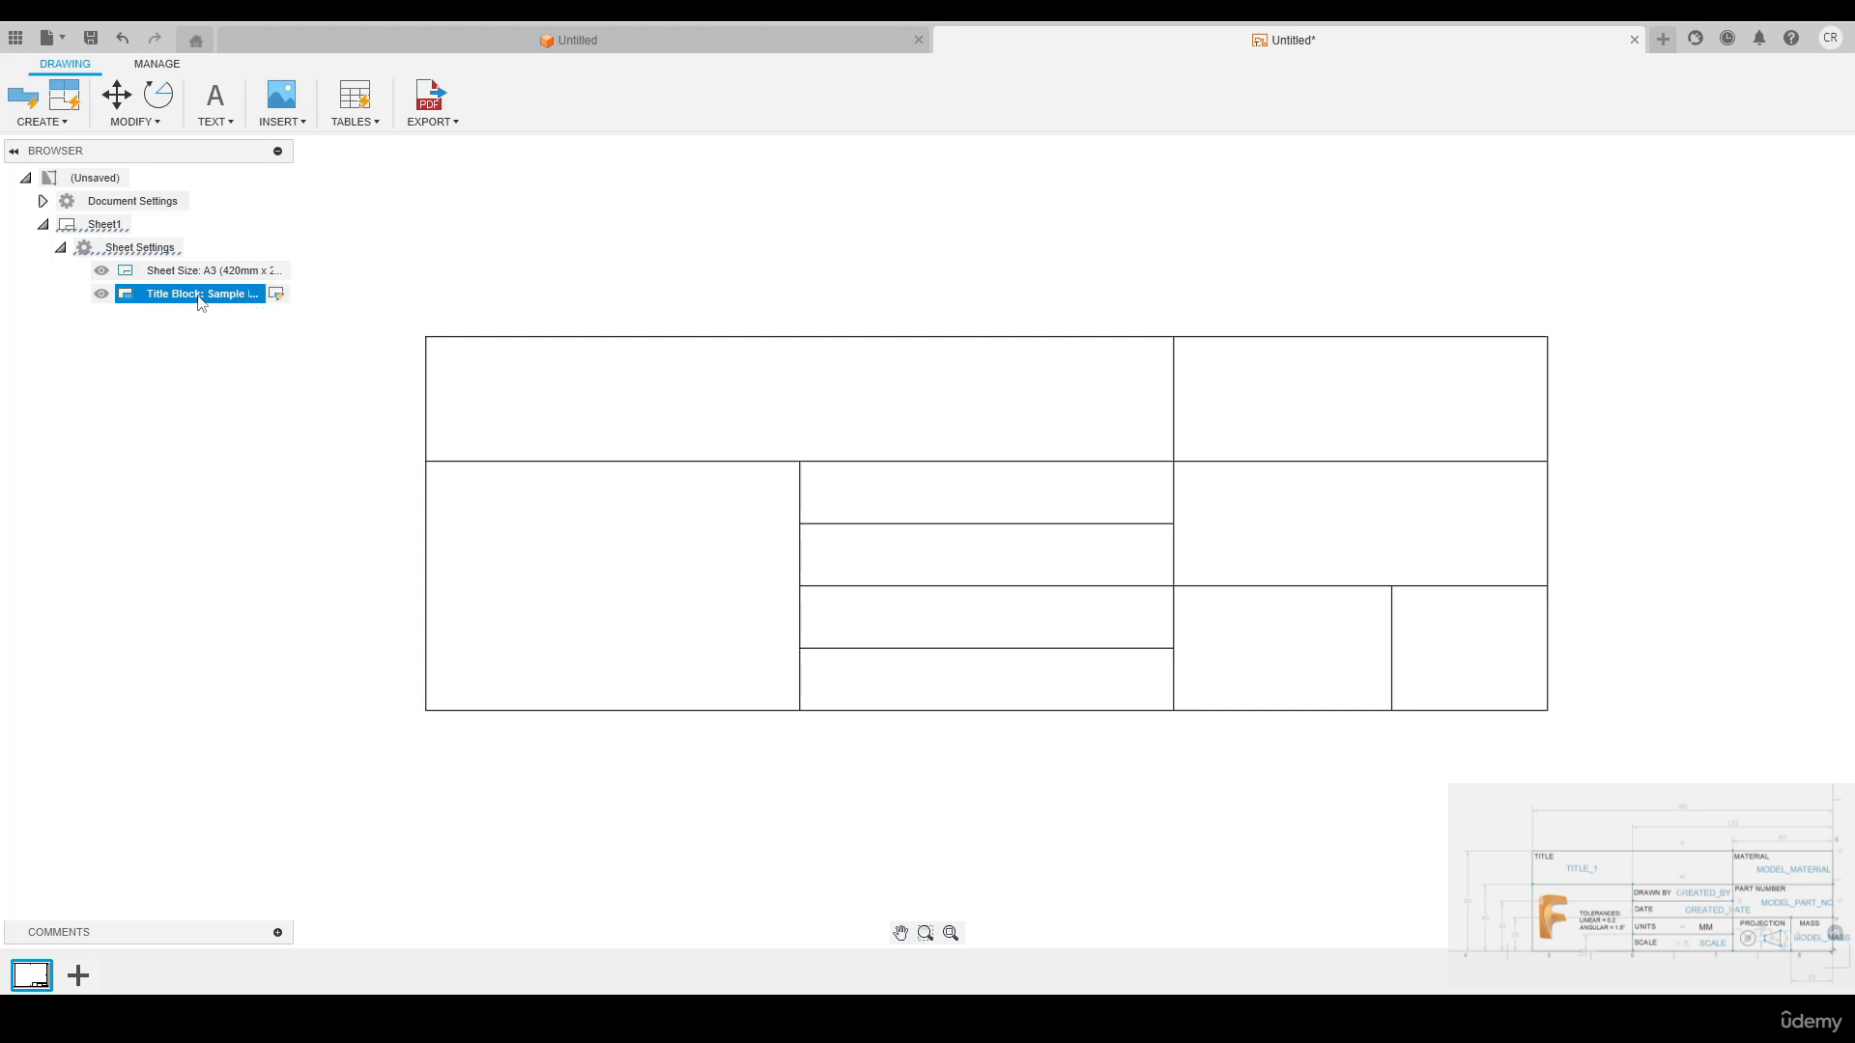
pyautogui.rightClick(201, 303)
pyautogui.click(253, 359)
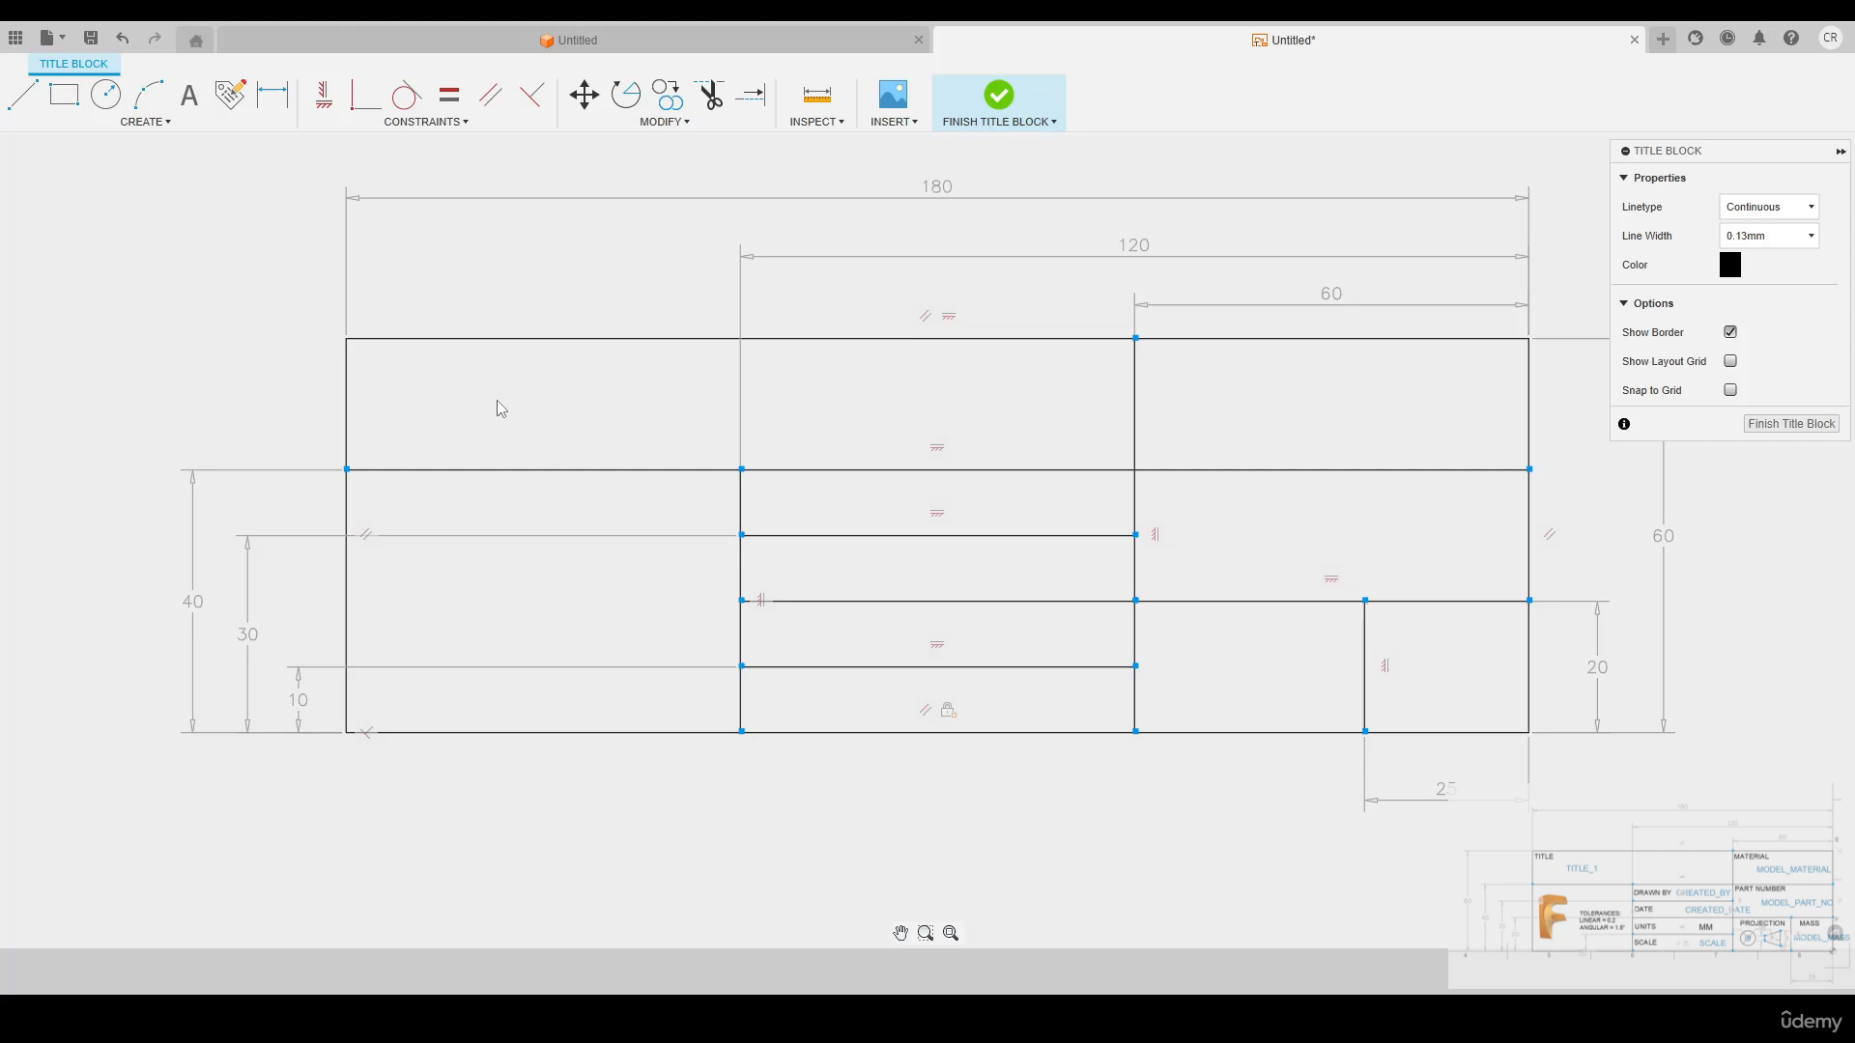
# Add the text label TITLE in the upper-left corner of the wide top cell
pyautogui.click(163, 126)
pyautogui.click(360, 361)
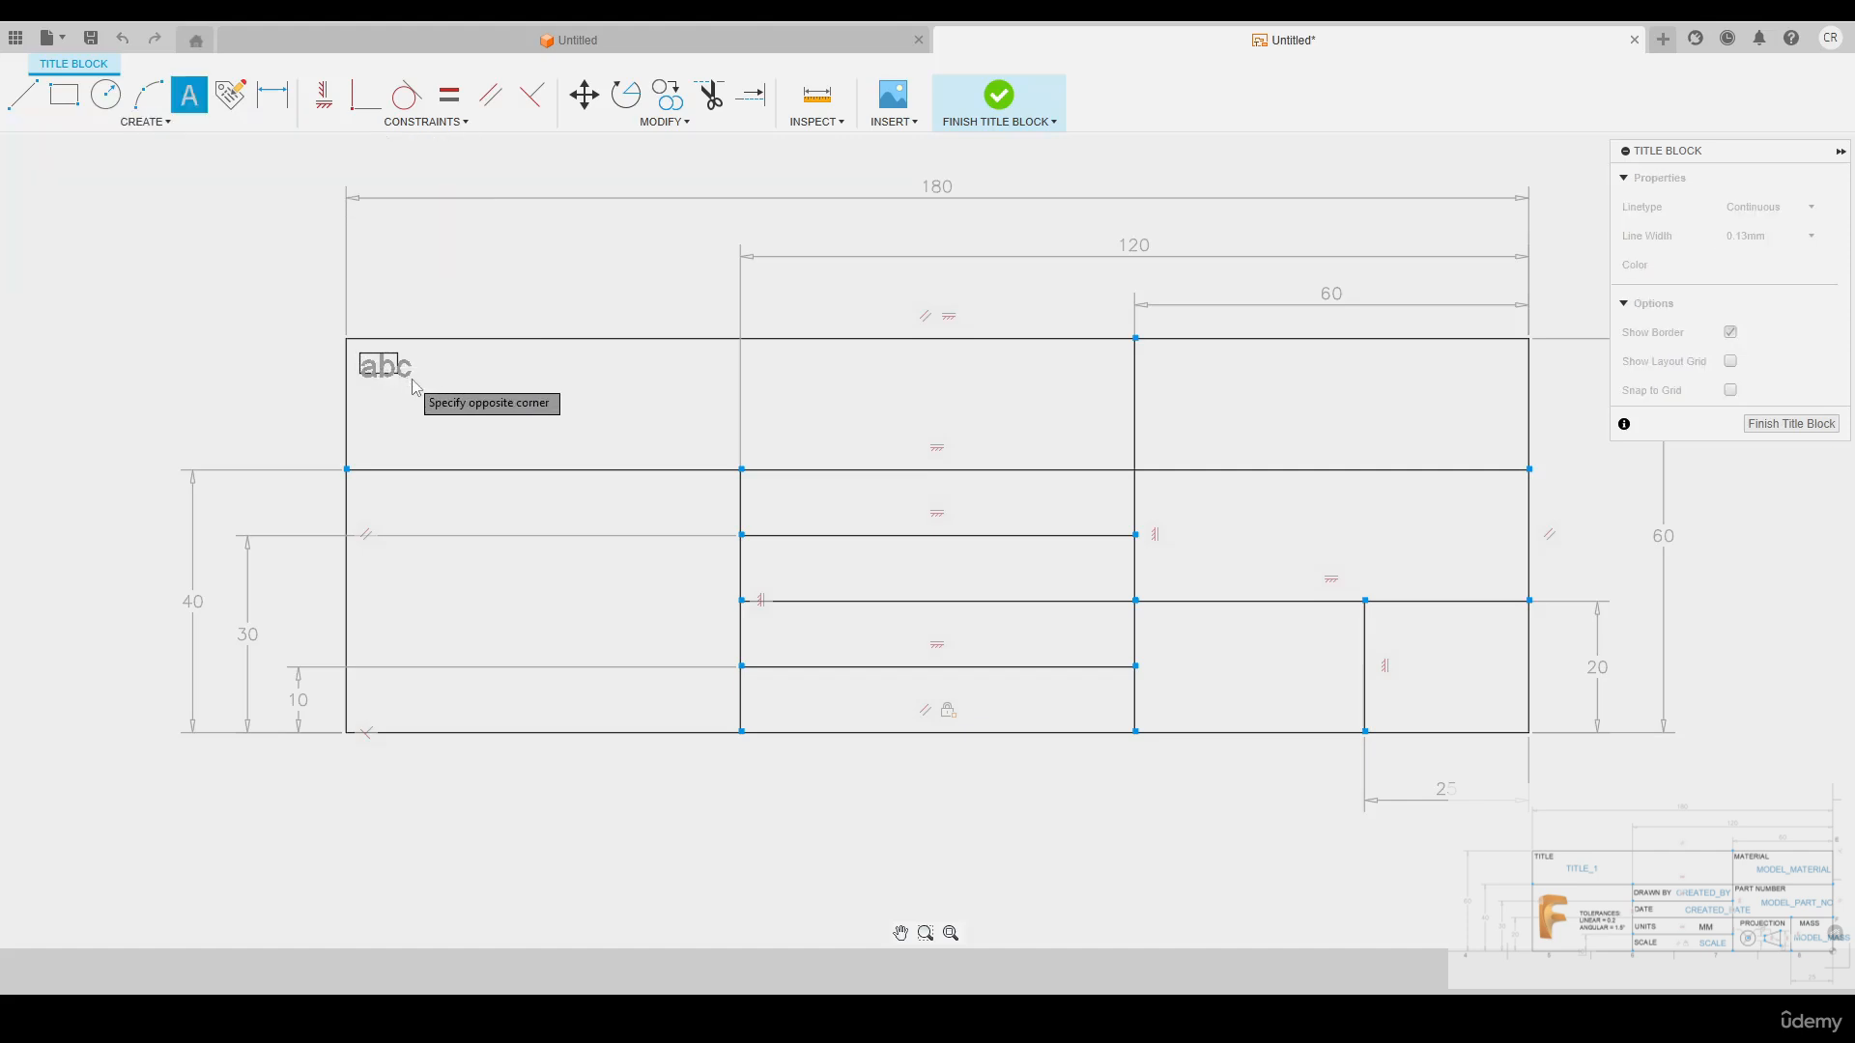
pyautogui.click(574, 394)
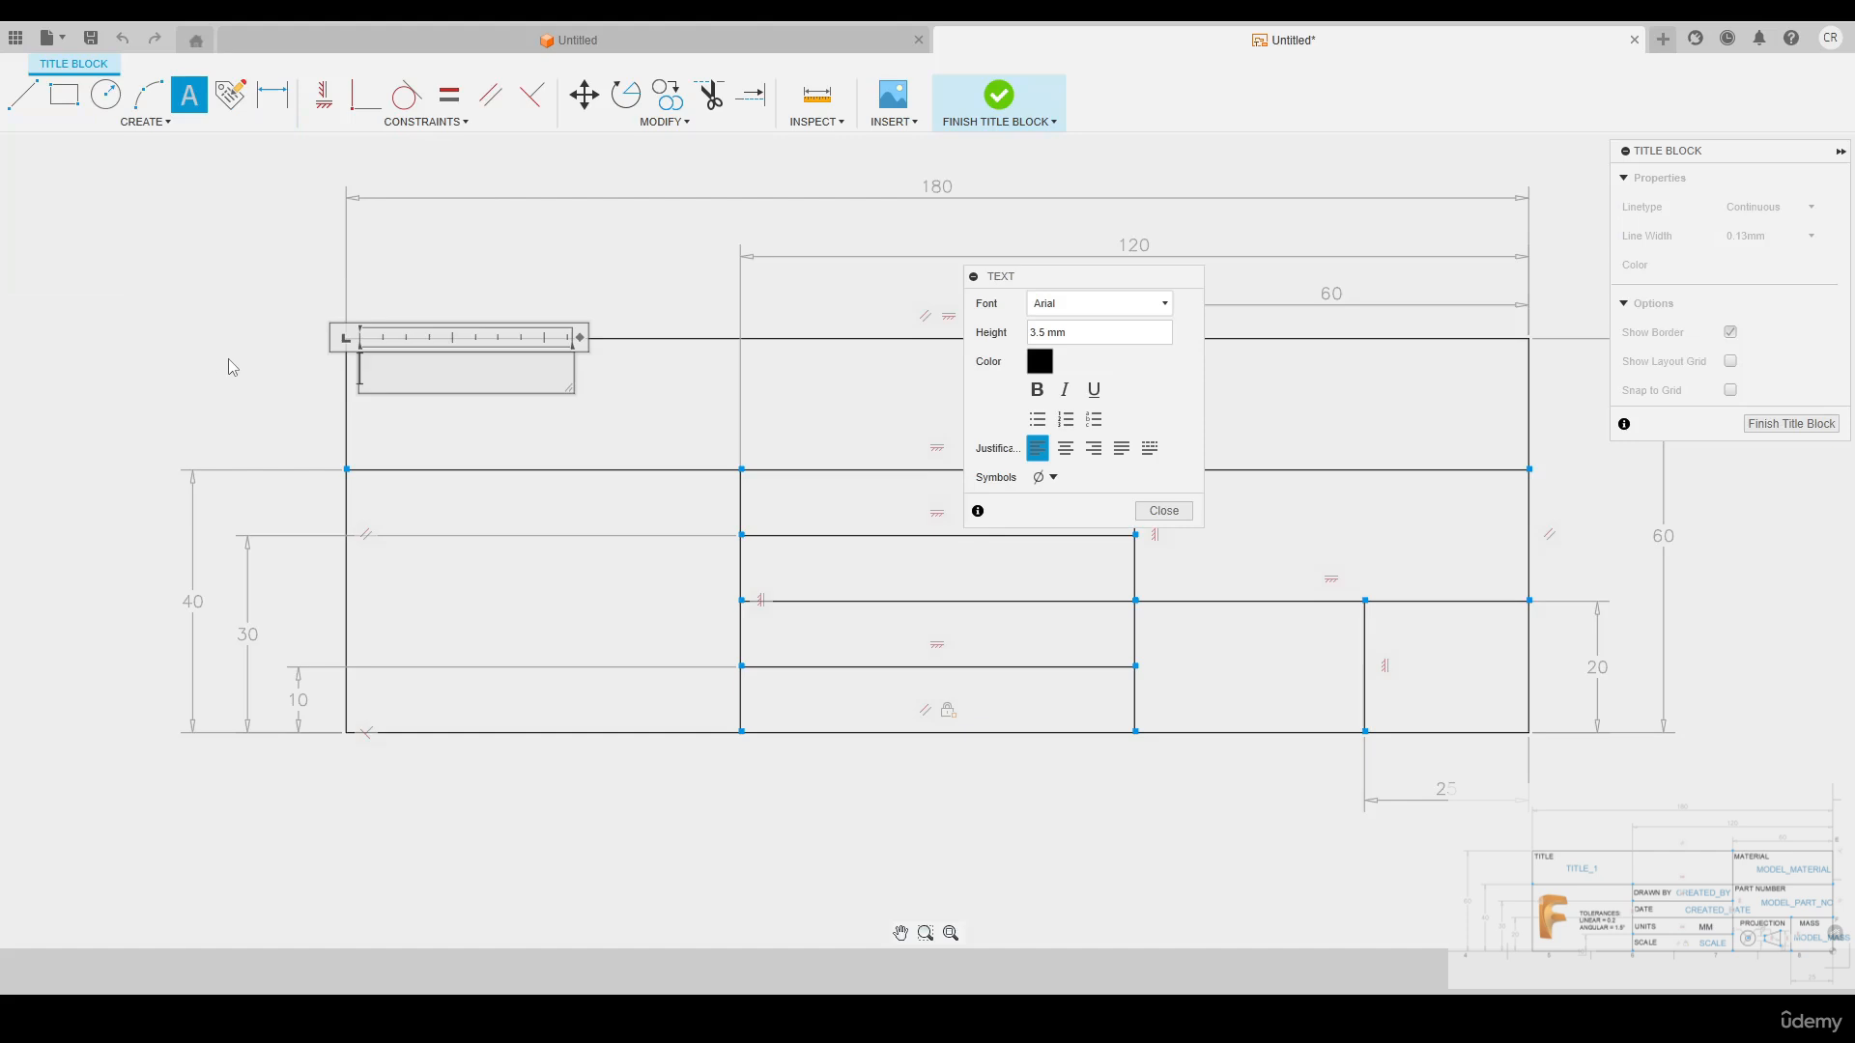
pyautogui.press('capslock')
pyautogui.write('TITLE')
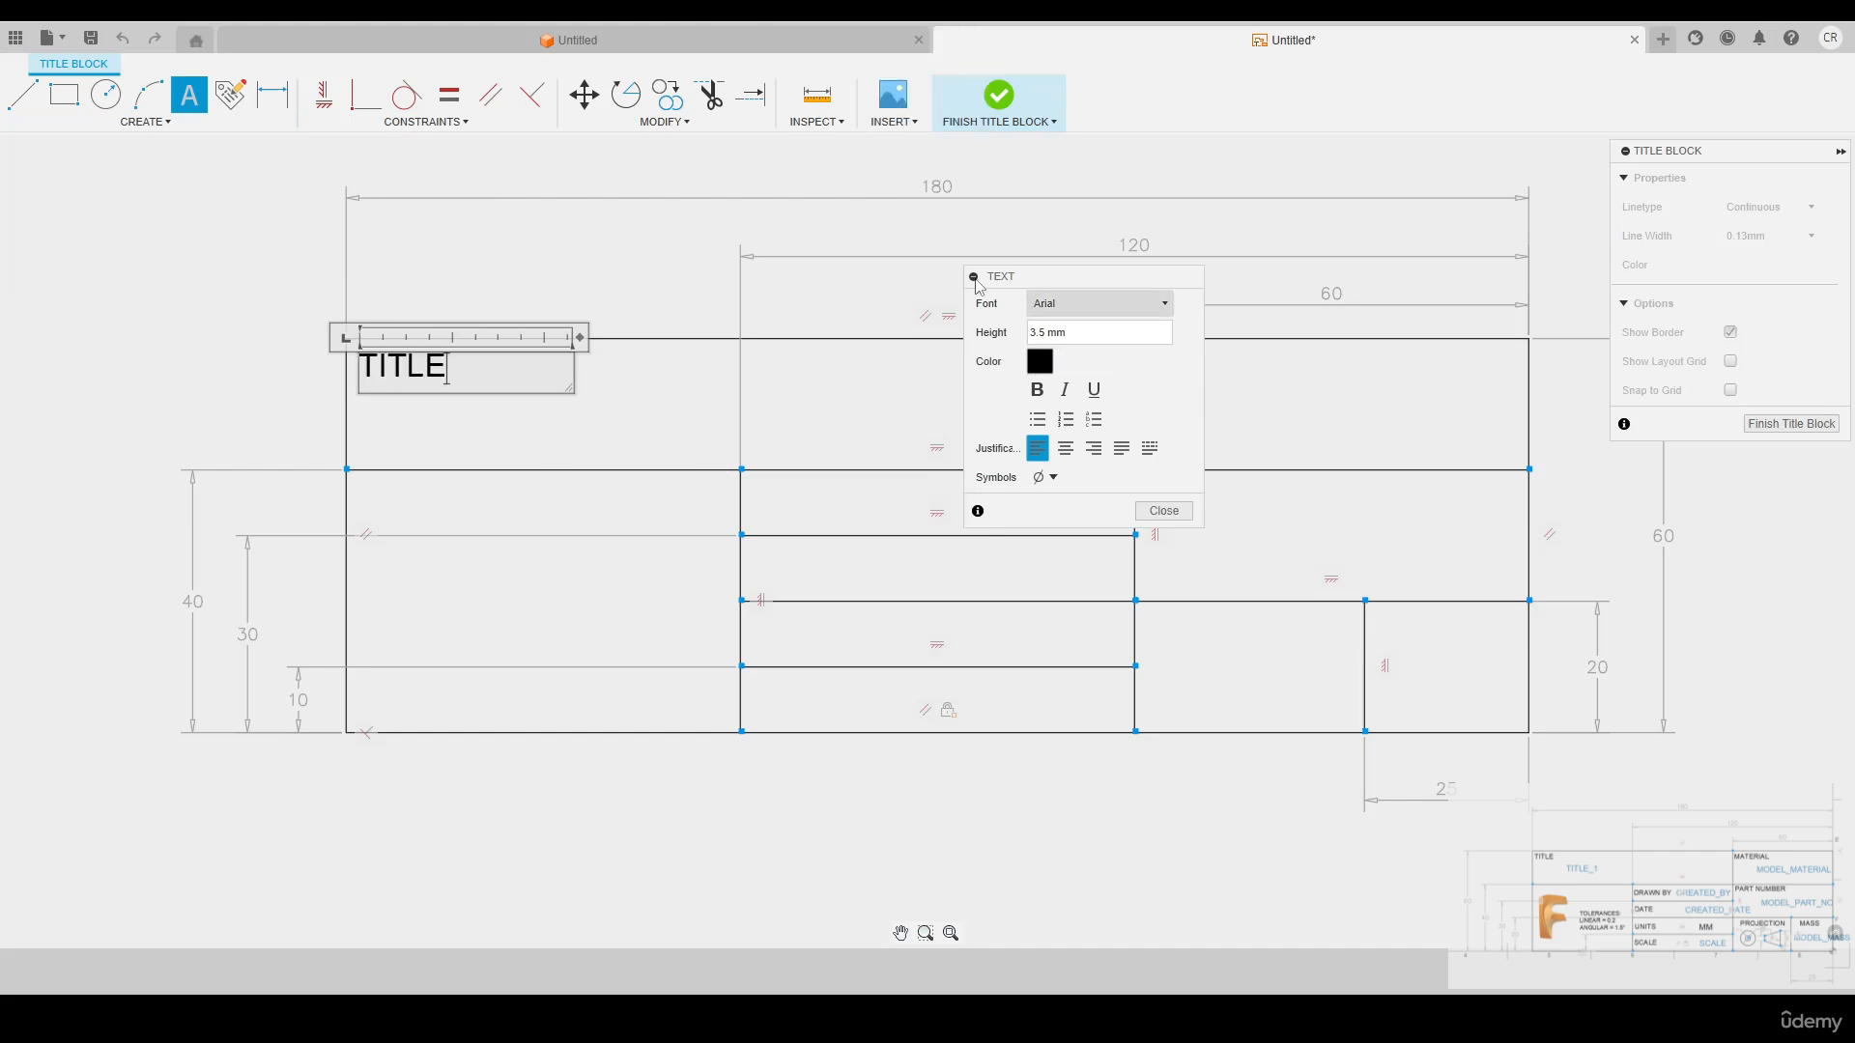
pyautogui.moveTo(975, 283); pyautogui.dragTo(649, 265)
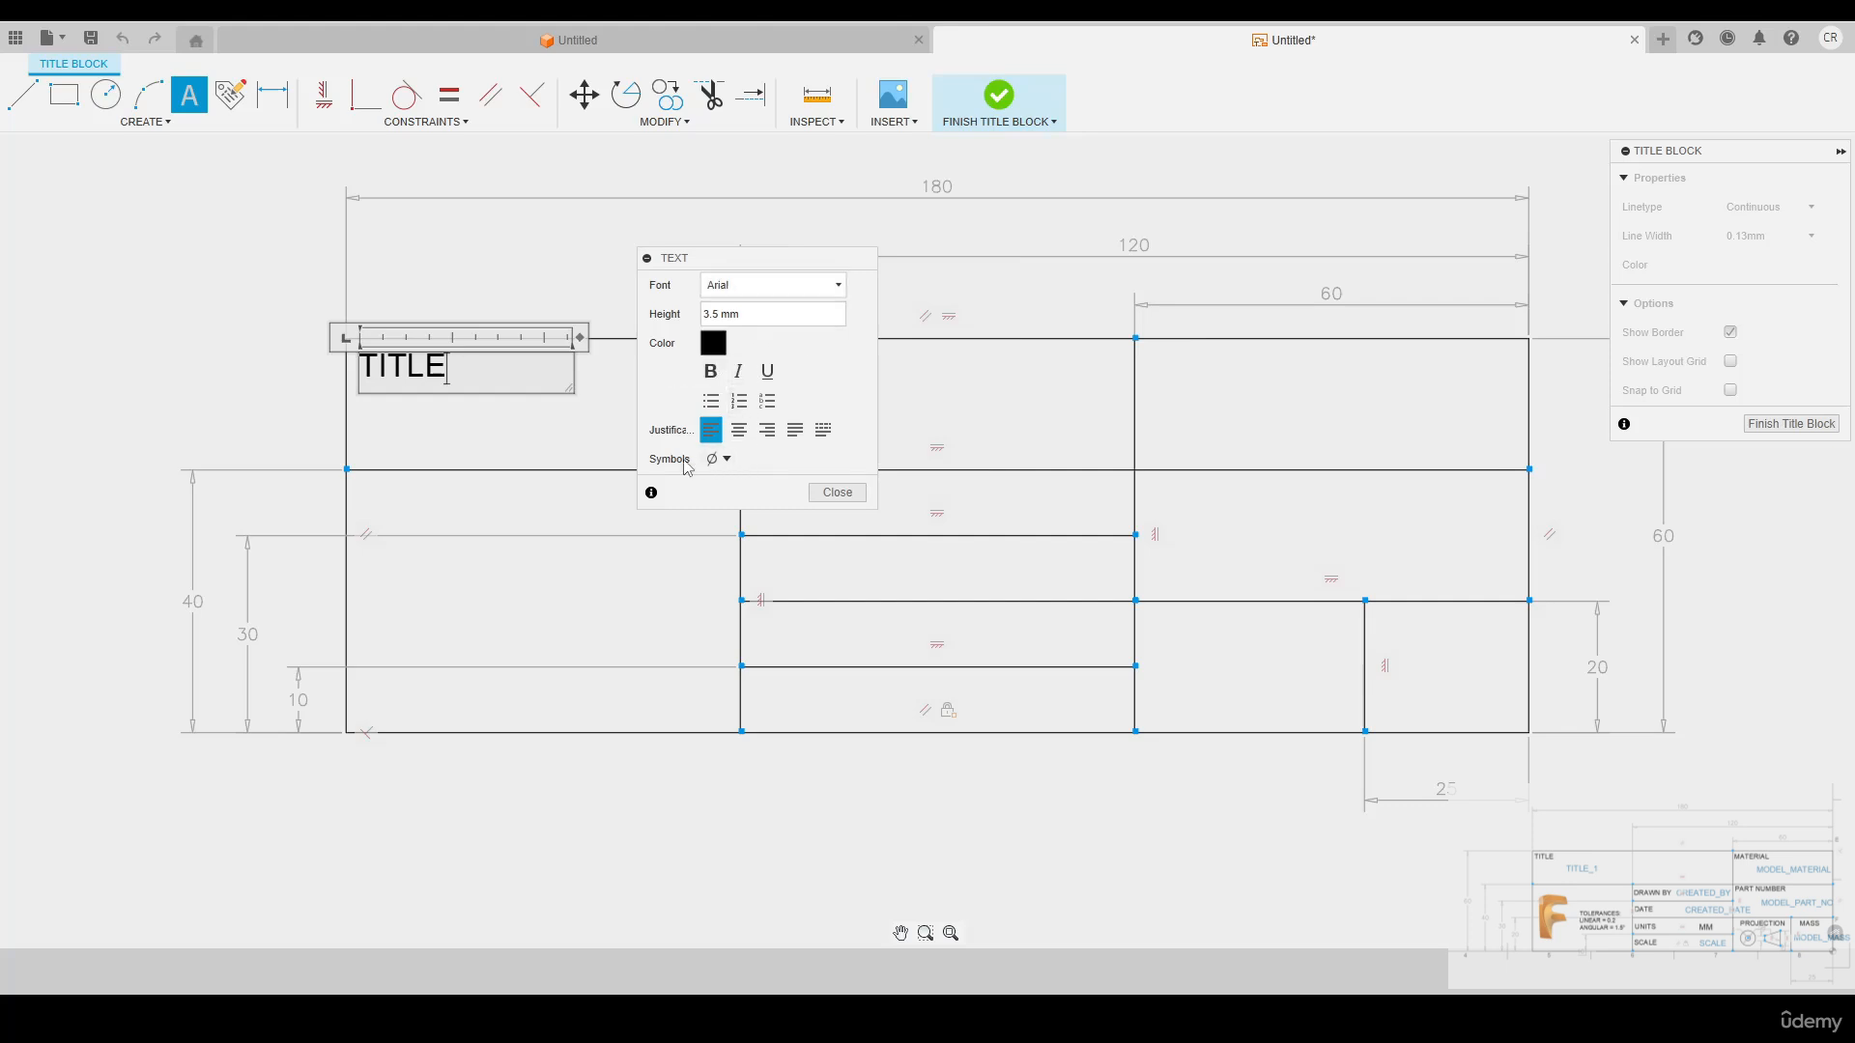
pyautogui.click(719, 459)
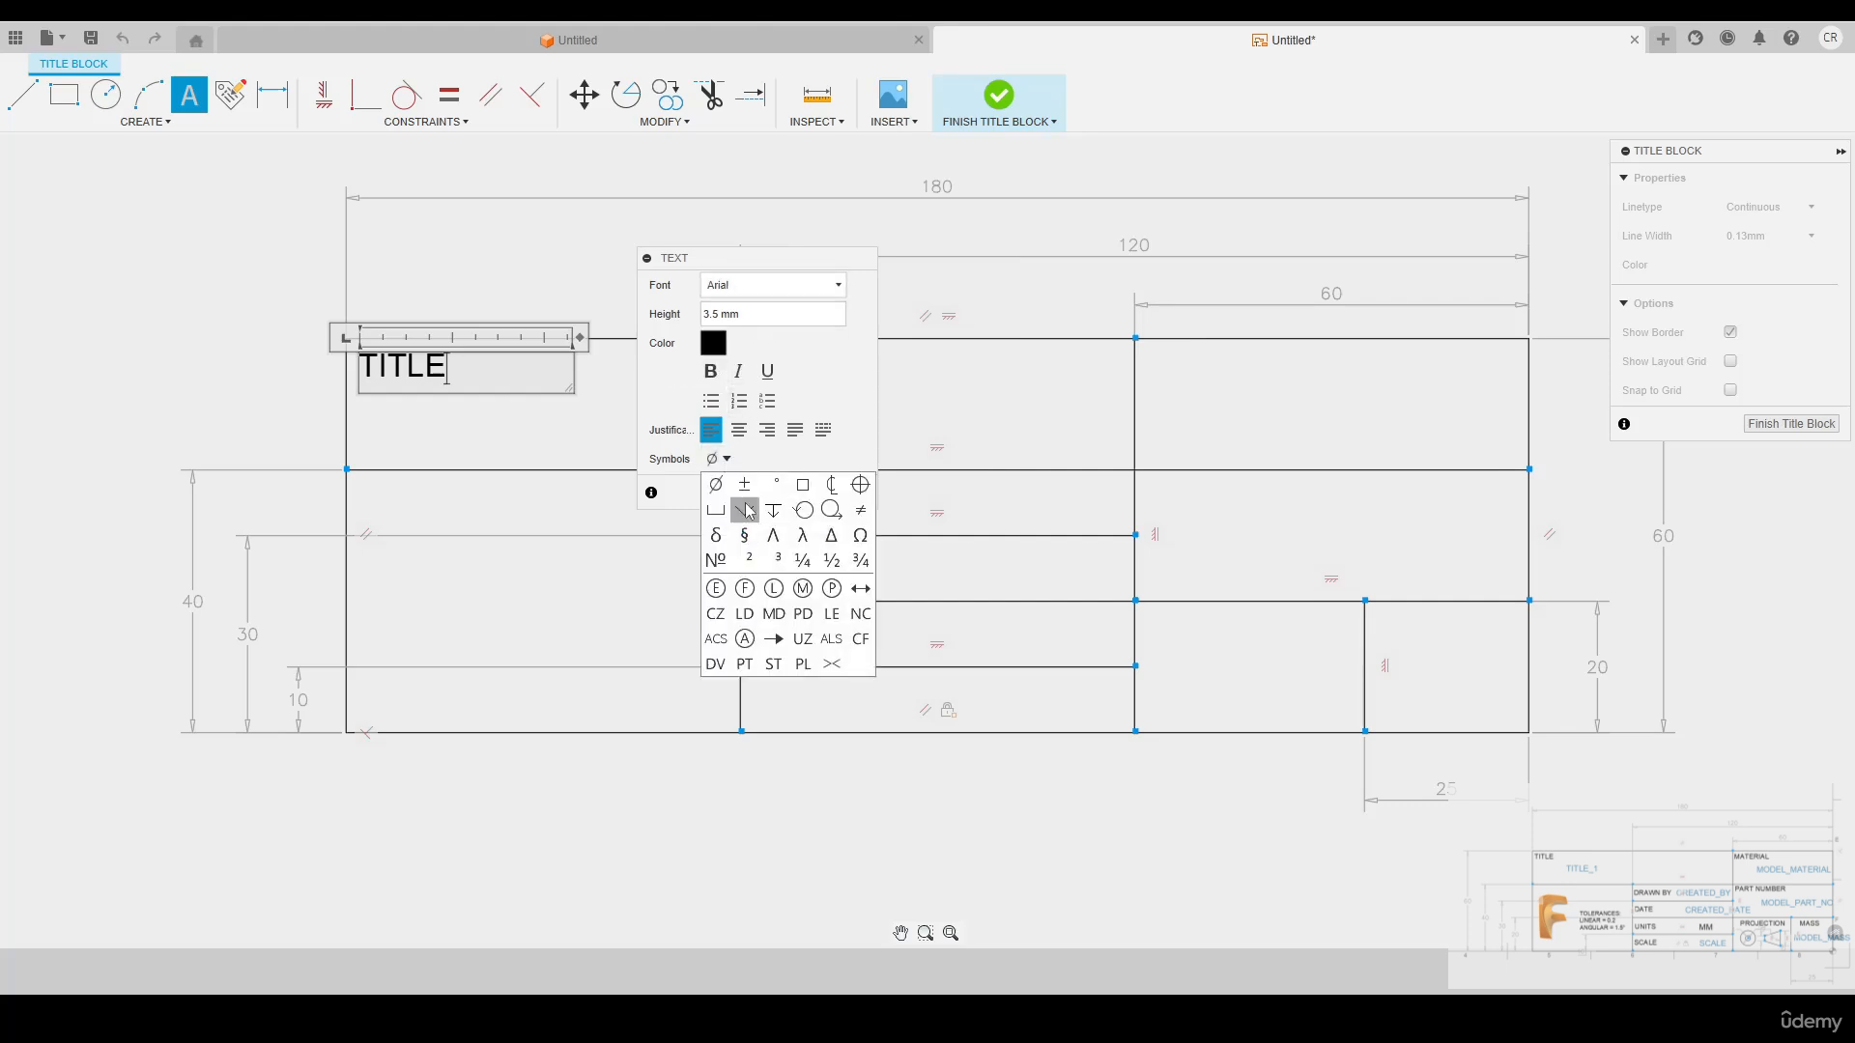
pyautogui.click(720, 459)
pyautogui.click(836, 495)
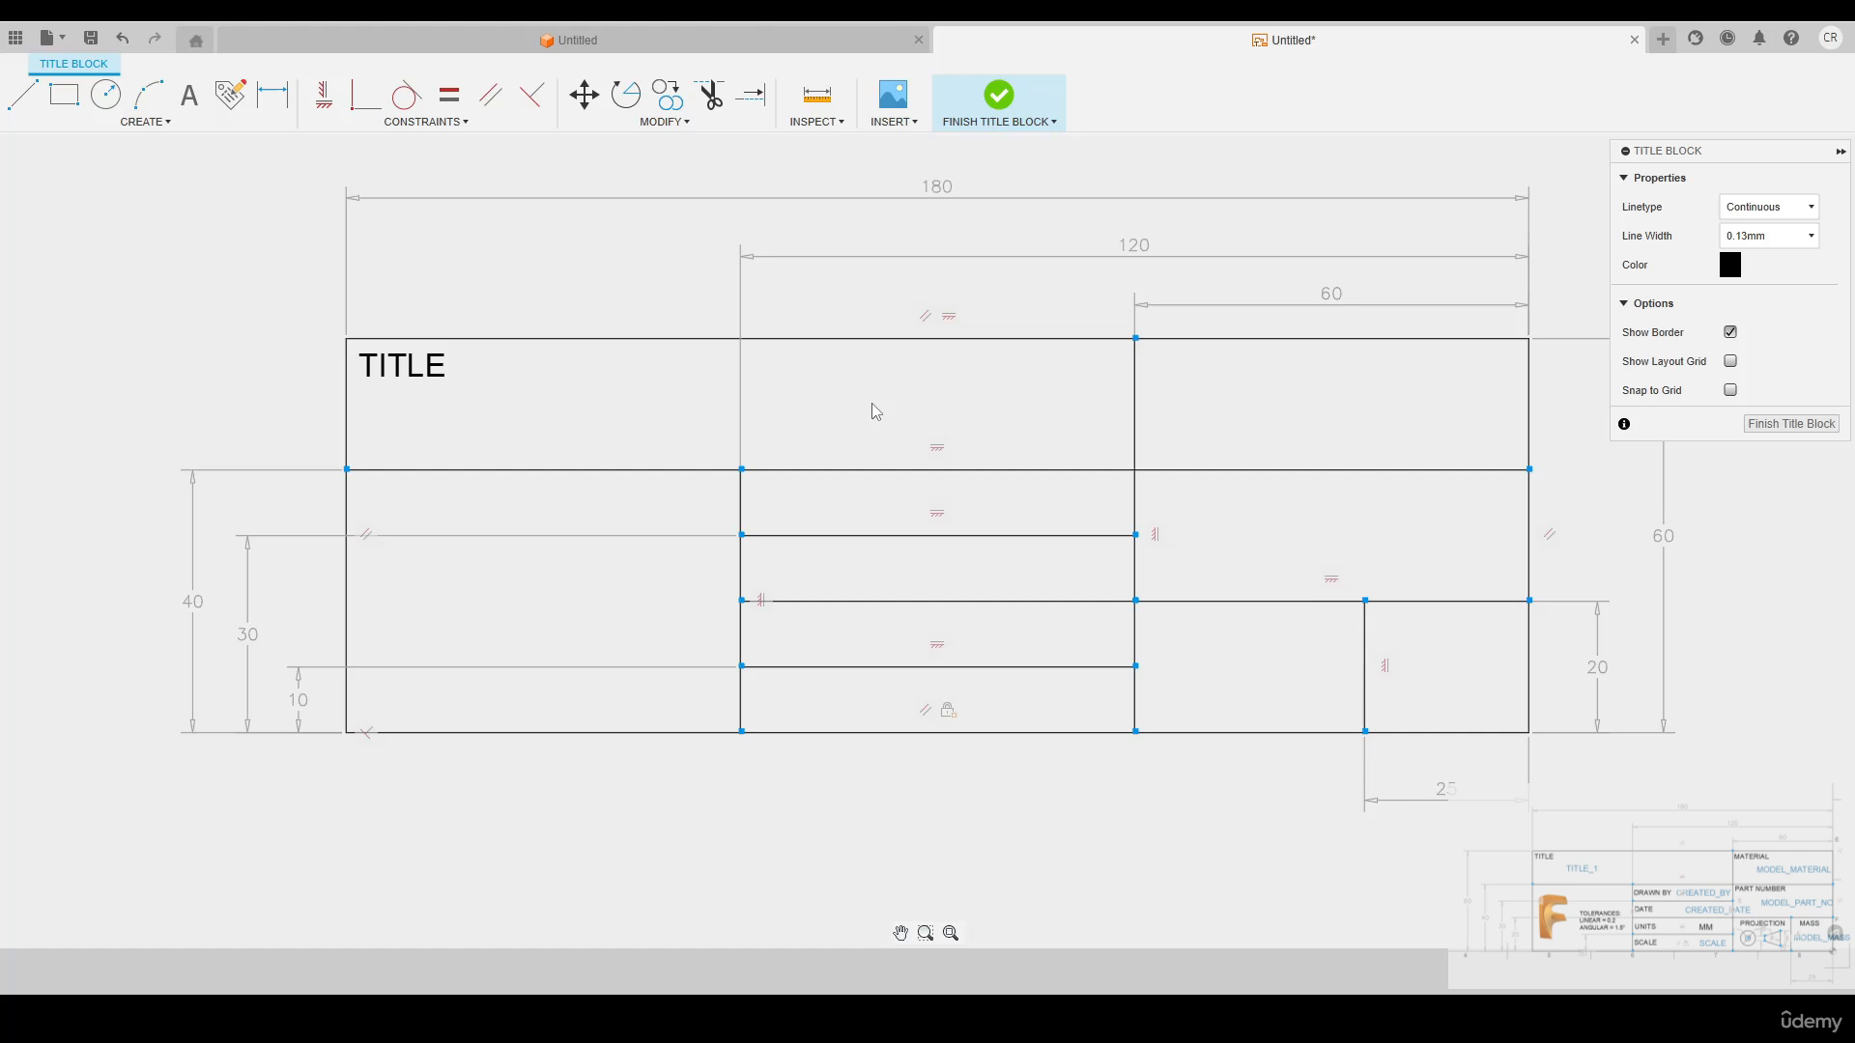
# Add the text label MATERIAL in the top cell of the right column and PART NUMBER in the cell below it
pyautogui.press('t')
pyautogui.click(1154, 354)
pyautogui.click(1321, 396)
pyautogui.write('MATERIAL')
pyautogui.click(838, 493)
pyautogui.click(1154, 485)
pyautogui.click(1481, 550)
pyautogui.write('PART NUMBER')
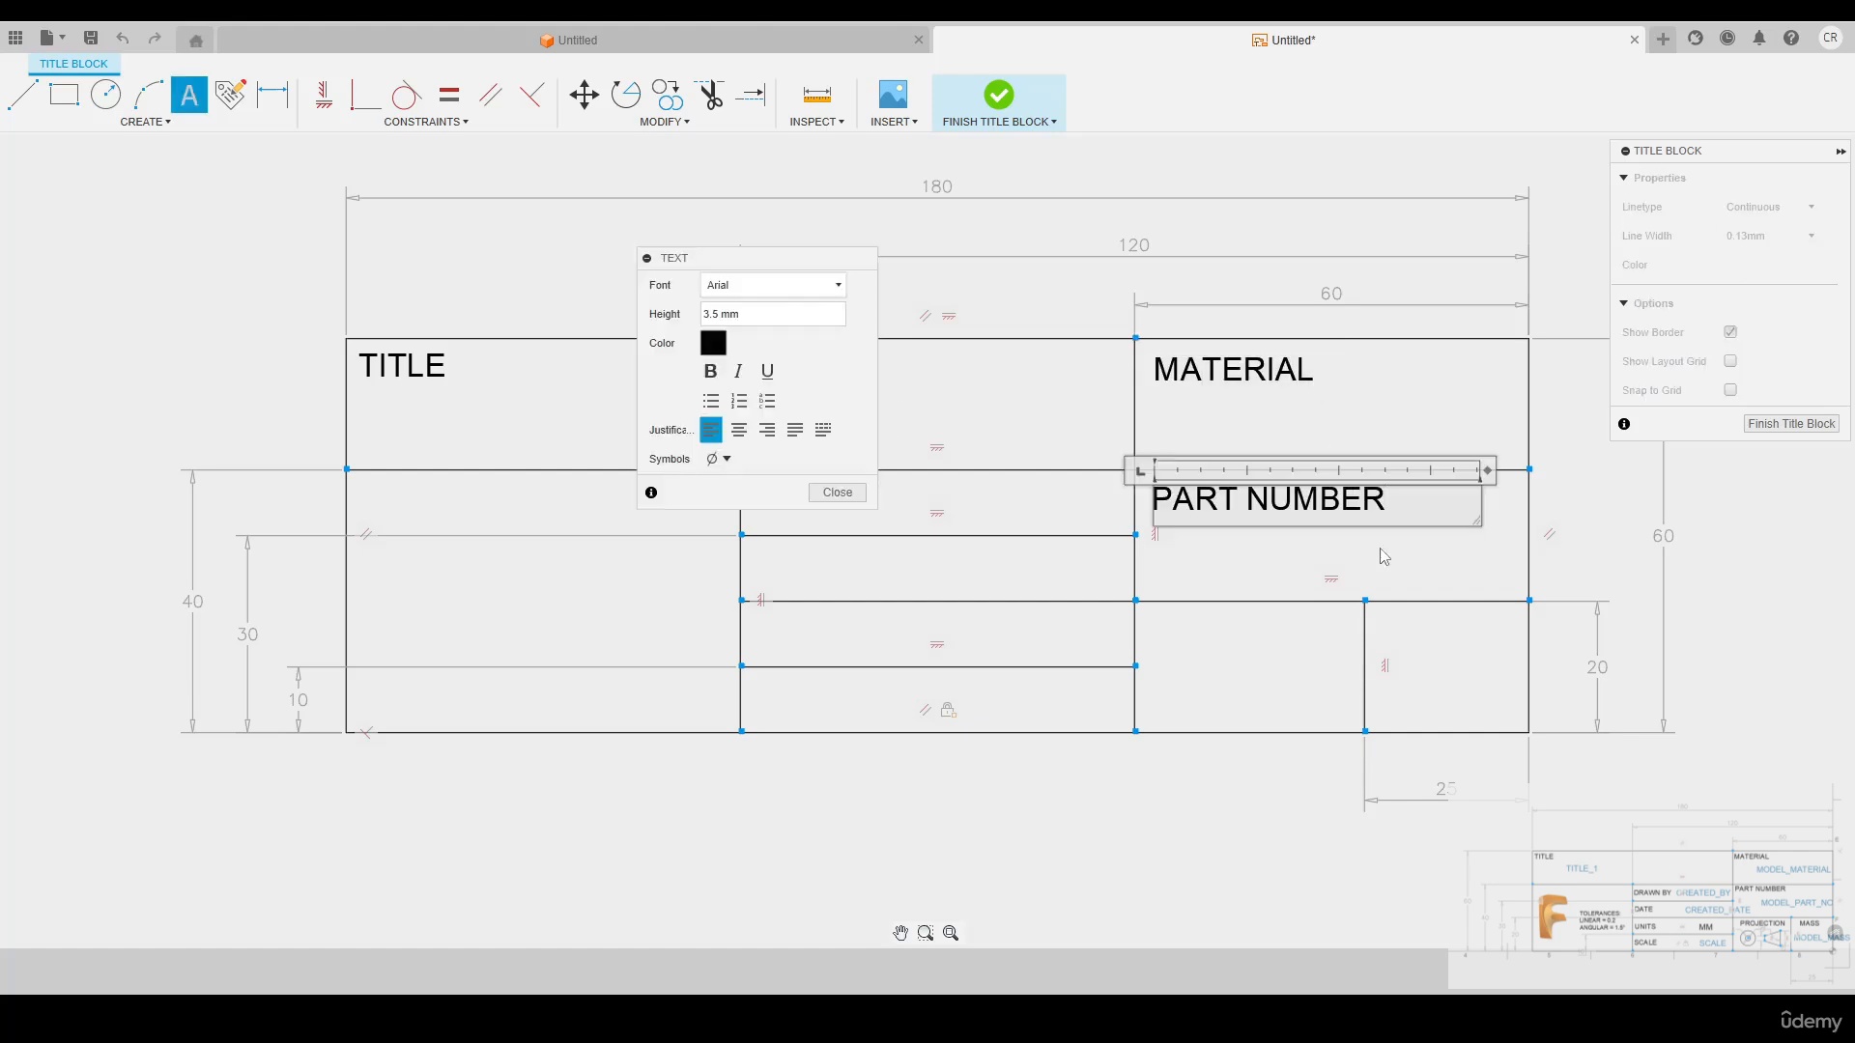
# Label the two small cells at the bottom of the right column PROJECTION and SHEET
pyautogui.click(1162, 614)
pyautogui.click(1364, 662)
pyautogui.write('PROJECTION')
pyautogui.click(1389, 615)
pyautogui.click(1516, 649)
pyautogui.write('SHEET')
# Label the upper two rows of the middle column DRAWN BY and DATE
pyautogui.click(751, 486)
pyautogui.write('DRAWN')
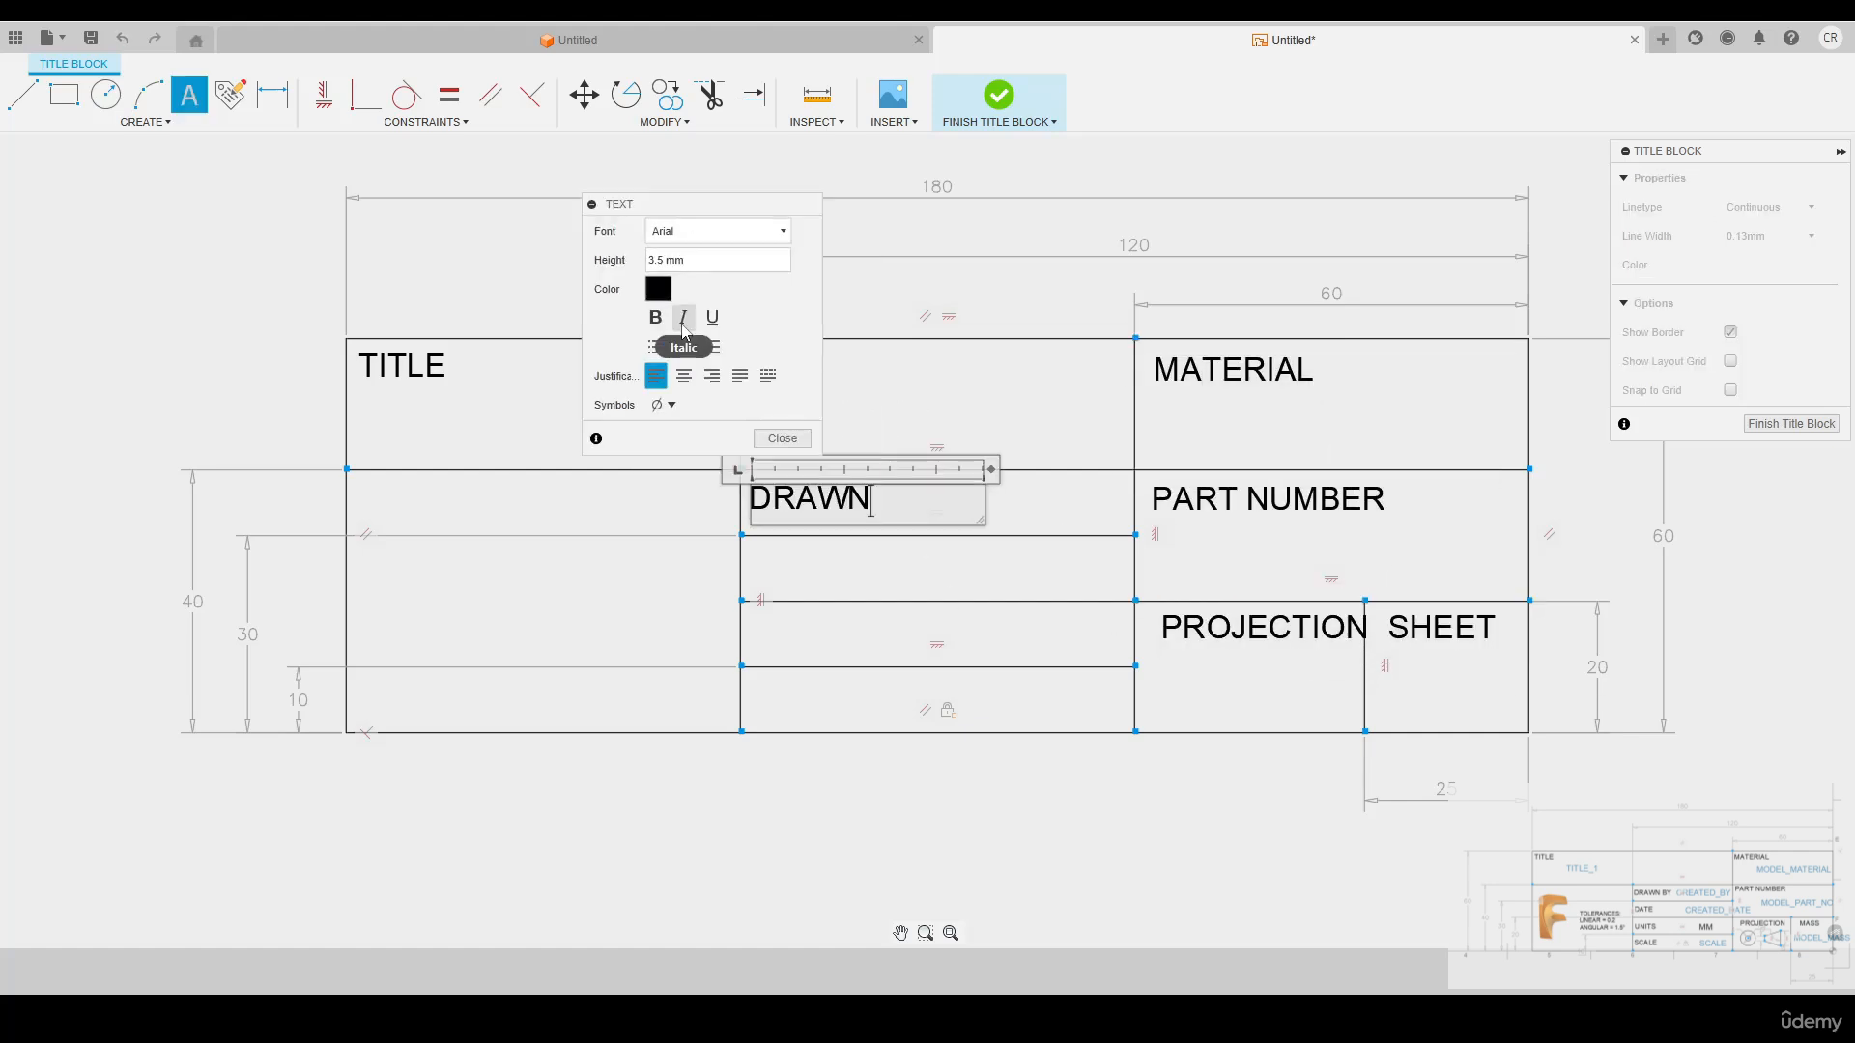
pyautogui.write(' BY')
pyautogui.click(782, 438)
pyautogui.click(753, 548)
pyautogui.click(940, 591)
pyautogui.write('DATE')
# Label the lower two rows of the middle column UNITS and SCALE
pyautogui.click(759, 614)
pyautogui.click(940, 657)
pyautogui.write('UNITS')
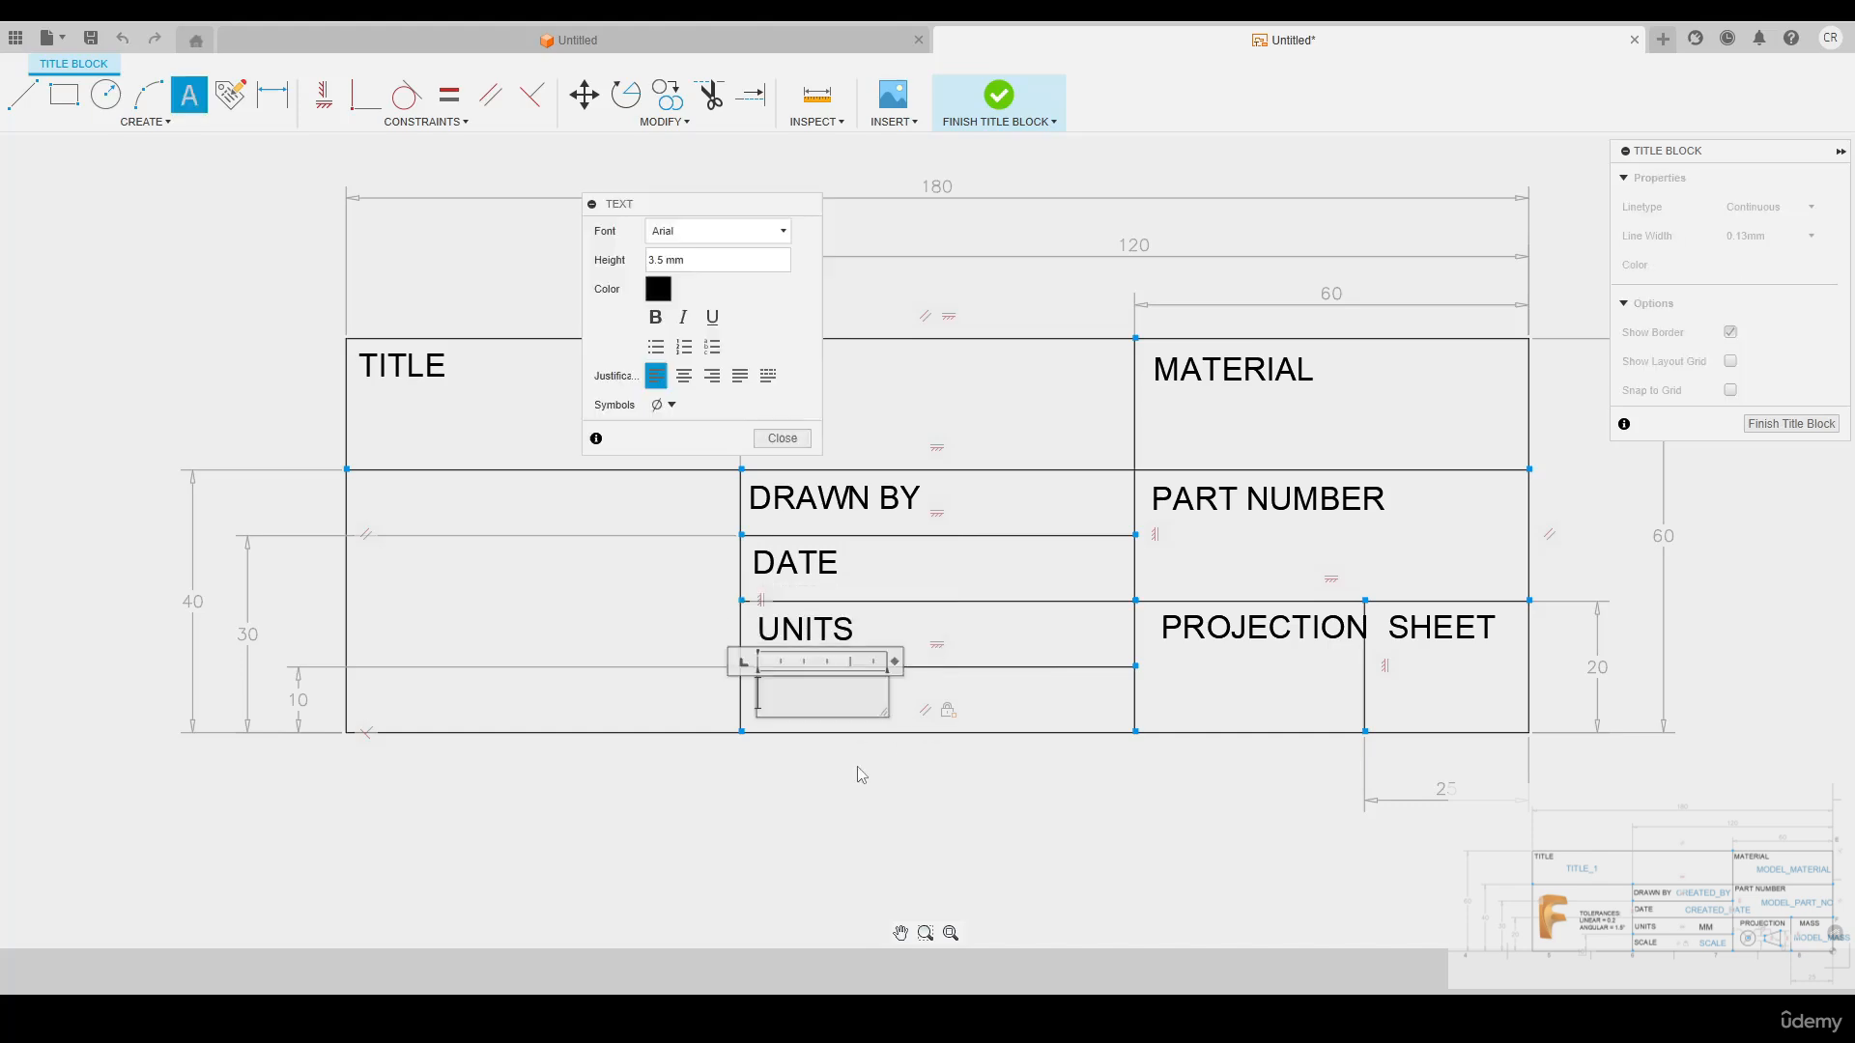
pyautogui.write('SCALE')
pyautogui.click(781, 438)
# Move the TITLE, MATERIAL and PART NUMBER labels close to the upper-left corners of their cells
pyautogui.scroll(6, 317, 354)
pyautogui.click(486, 363)
pyautogui.moveTo(483, 358); pyautogui.dragTo(464, 331)
pyautogui.click(1037, 415)
pyautogui.moveTo(1036, 411); pyautogui.dragTo(967, 352)
pyautogui.click(908, 502)
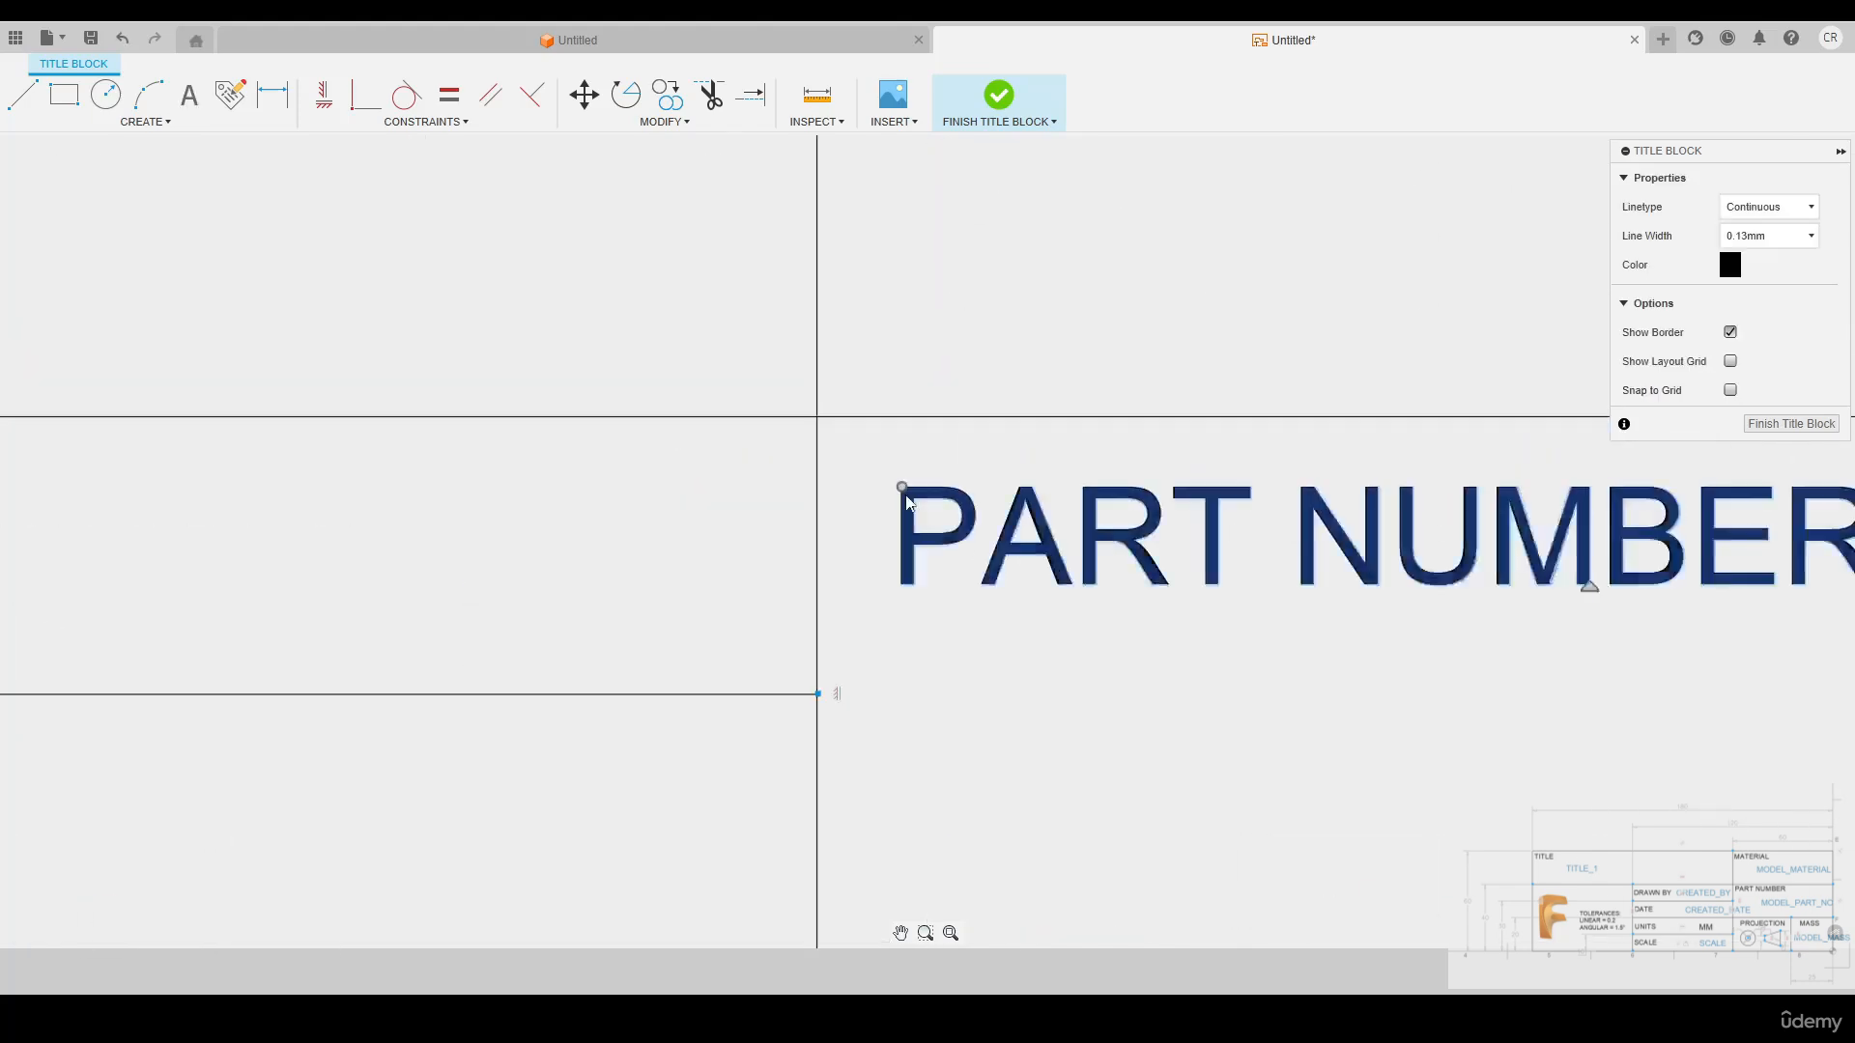
pyautogui.moveTo(906, 498); pyautogui.dragTo(838, 463)
# Move the PROJECTION label fully inside its cell, close to the upper-left corner
pyautogui.scroll(-4, 838, 462)
pyautogui.scroll(4, 951, 580)
pyautogui.moveTo(937, 558); pyautogui.dragTo(831, 530)
pyautogui.scroll(-4, 831, 529)
pyautogui.scroll(2, 636, 472)
pyautogui.moveTo(498, 469); pyautogui.dragTo(522, 473)
# Move the DRAWN BY, DATE, UNITS and SCALE labels near the left edge of their rows, centred in height
pyautogui.scroll(4, 673, 402)
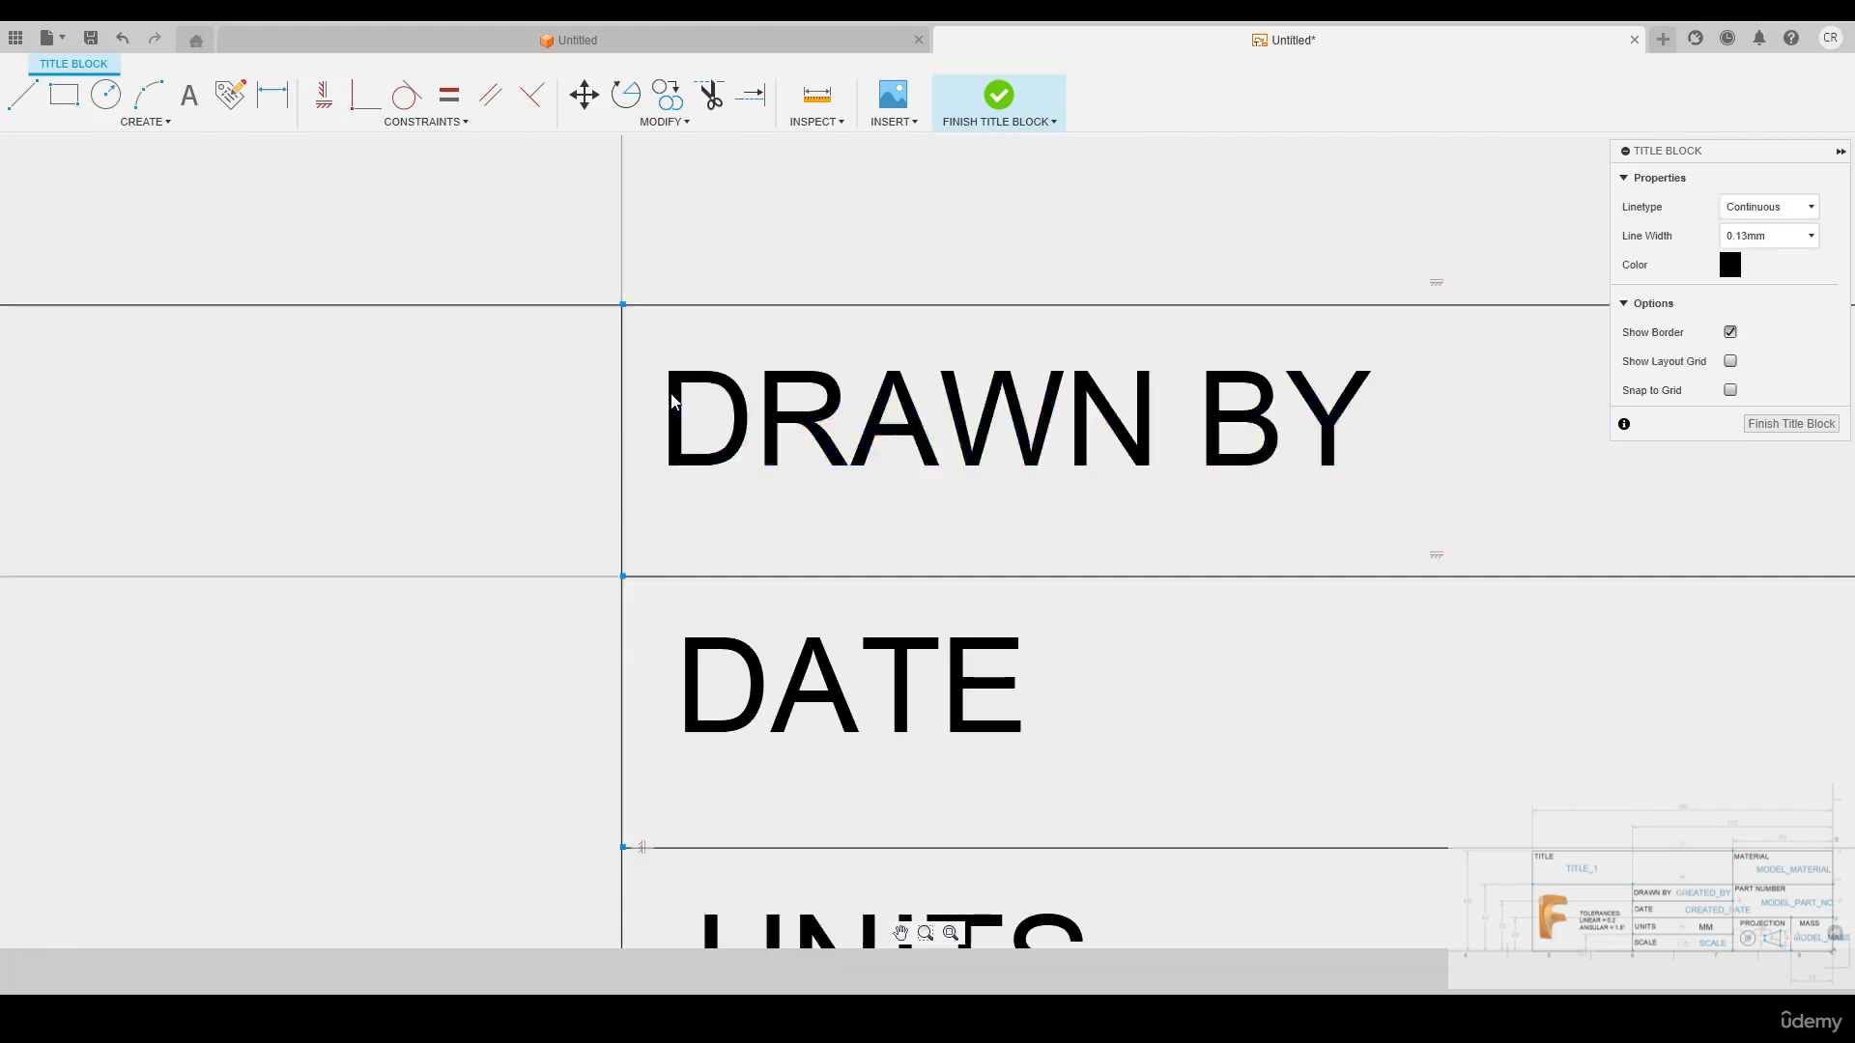
pyautogui.click(673, 402)
pyautogui.moveTo(673, 373); pyautogui.dragTo(654, 393)
pyautogui.moveTo(705, 666); pyautogui.dragTo(718, 502, button='middle')
pyautogui.moveTo(700, 478); pyautogui.dragTo(675, 504)
pyautogui.moveTo(749, 638); pyautogui.dragTo(778, 377, button='middle')
pyautogui.moveTo(753, 502); pyautogui.dragTo(713, 528)
pyautogui.moveTo(738, 600); pyautogui.dragTo(722, 630)
pyautogui.scroll(-10, 869, 496)
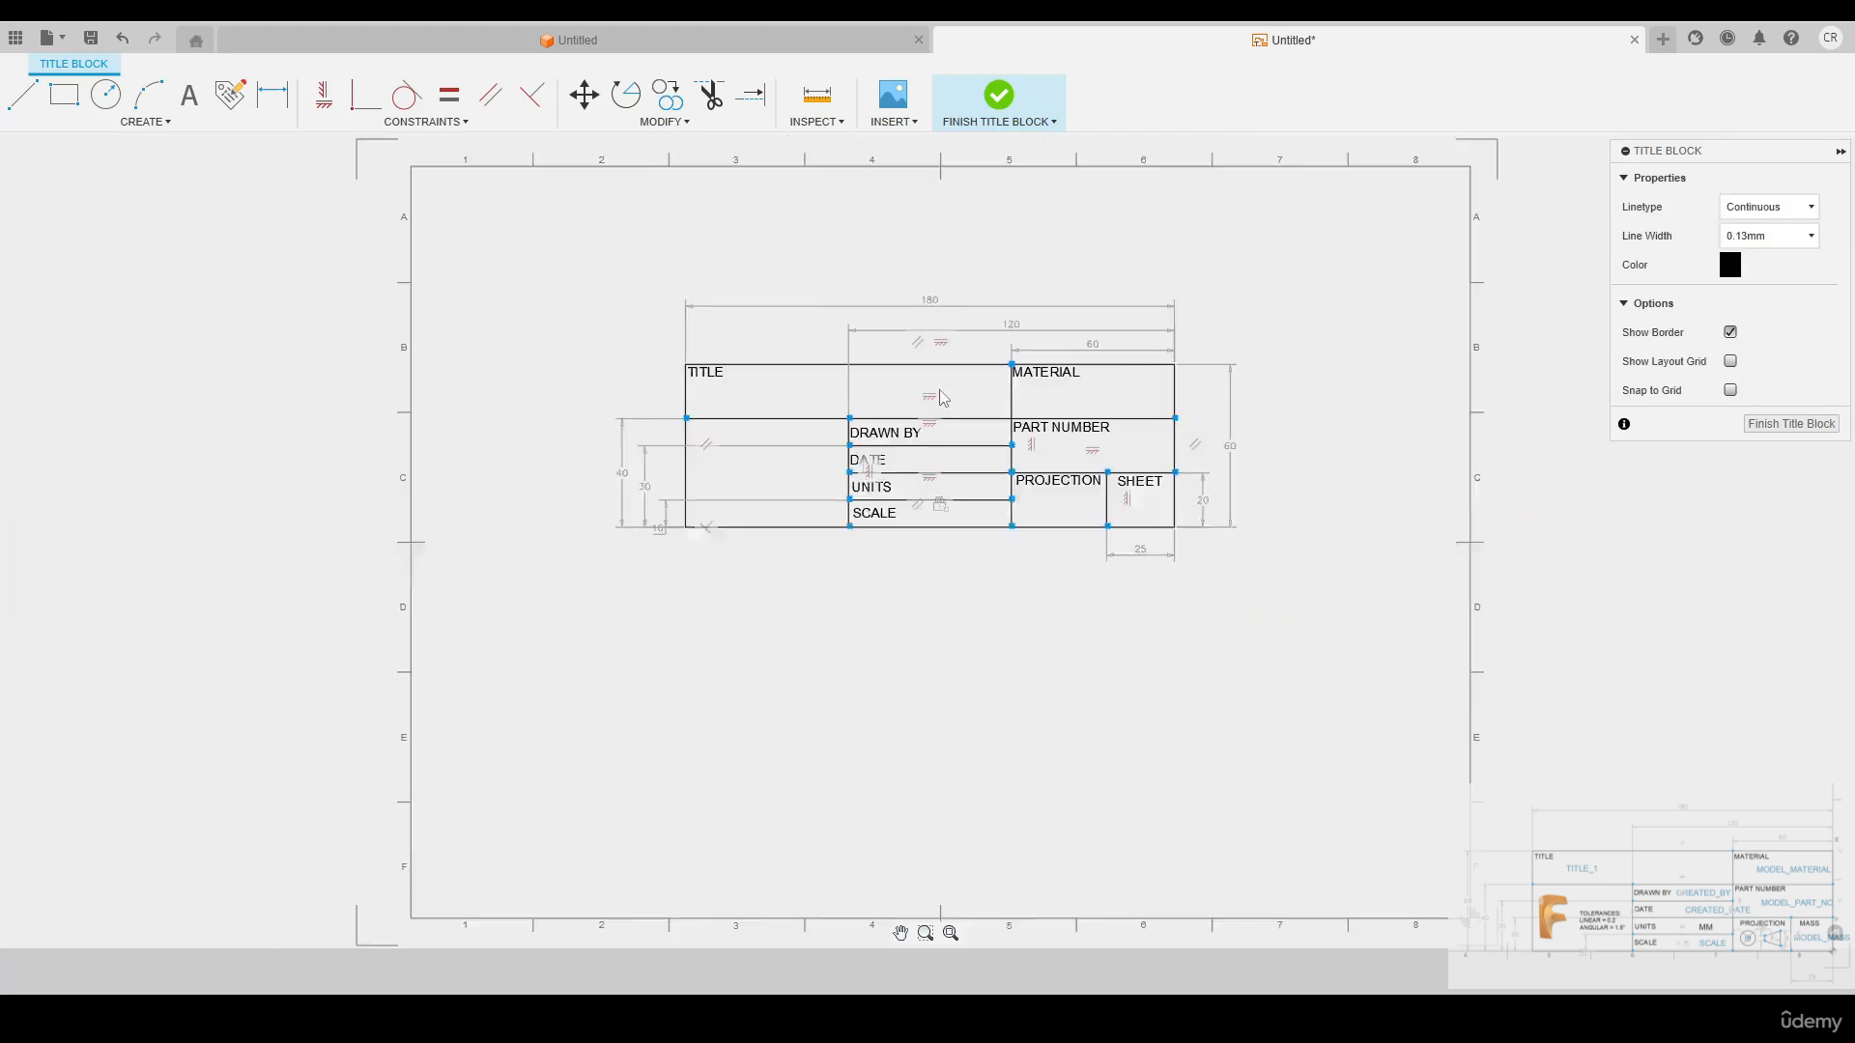
pyautogui.scroll(5, 942, 397)
pyautogui.moveTo(1072, 704); pyautogui.dragTo(1004, 743, button='middle')
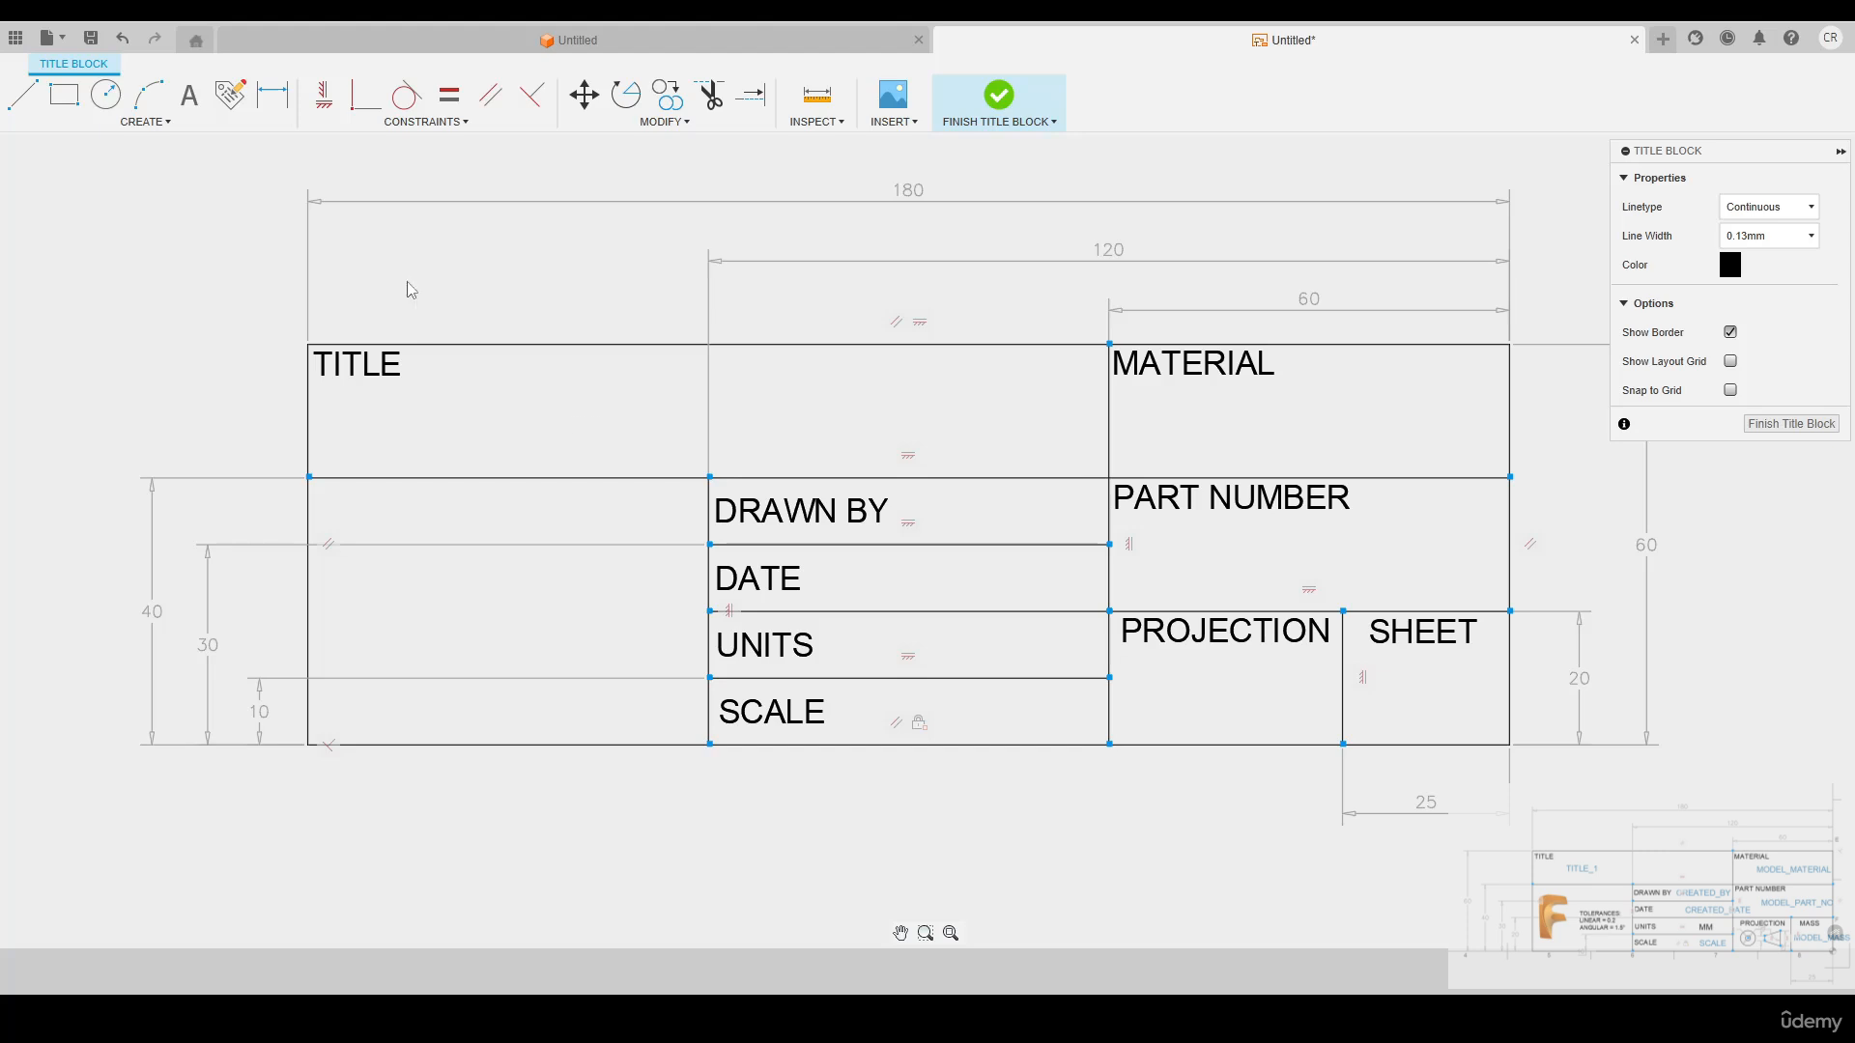
# Place a Title 1 attribute beside the TITLE label
pyautogui.click(166, 129)
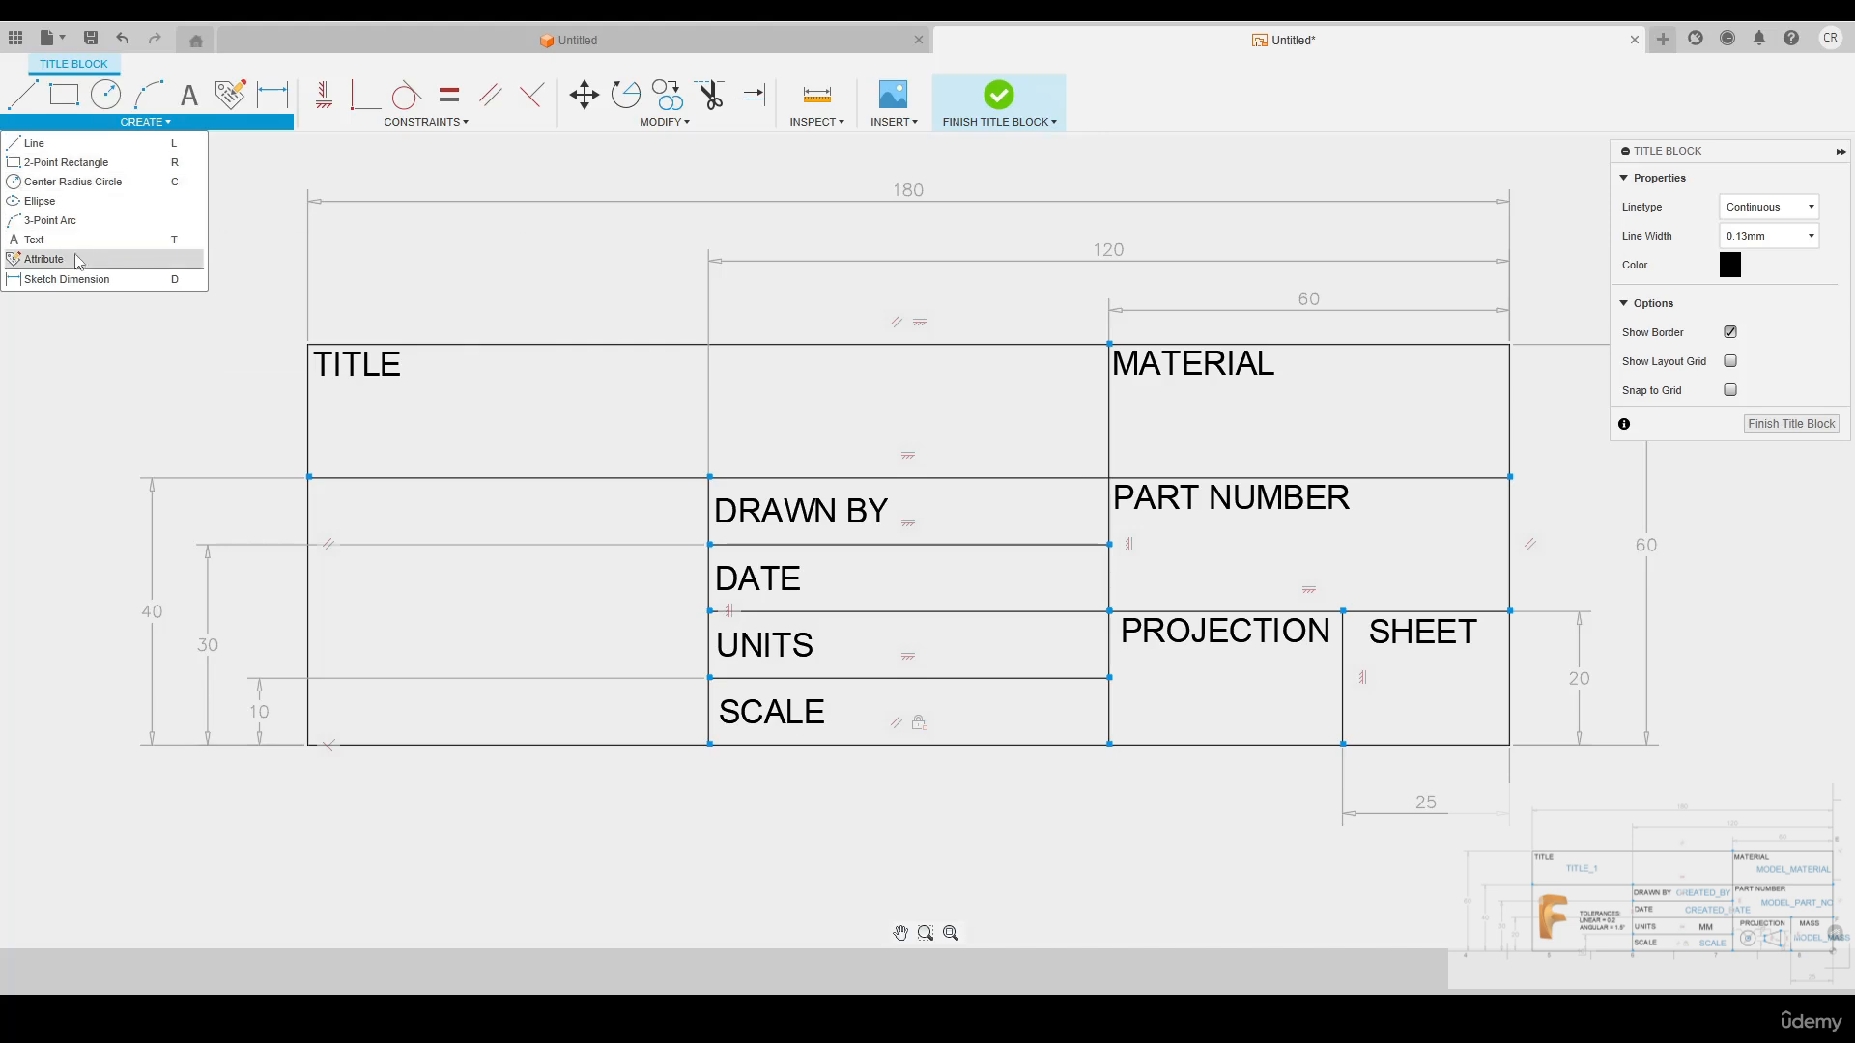
pyautogui.click(229, 97)
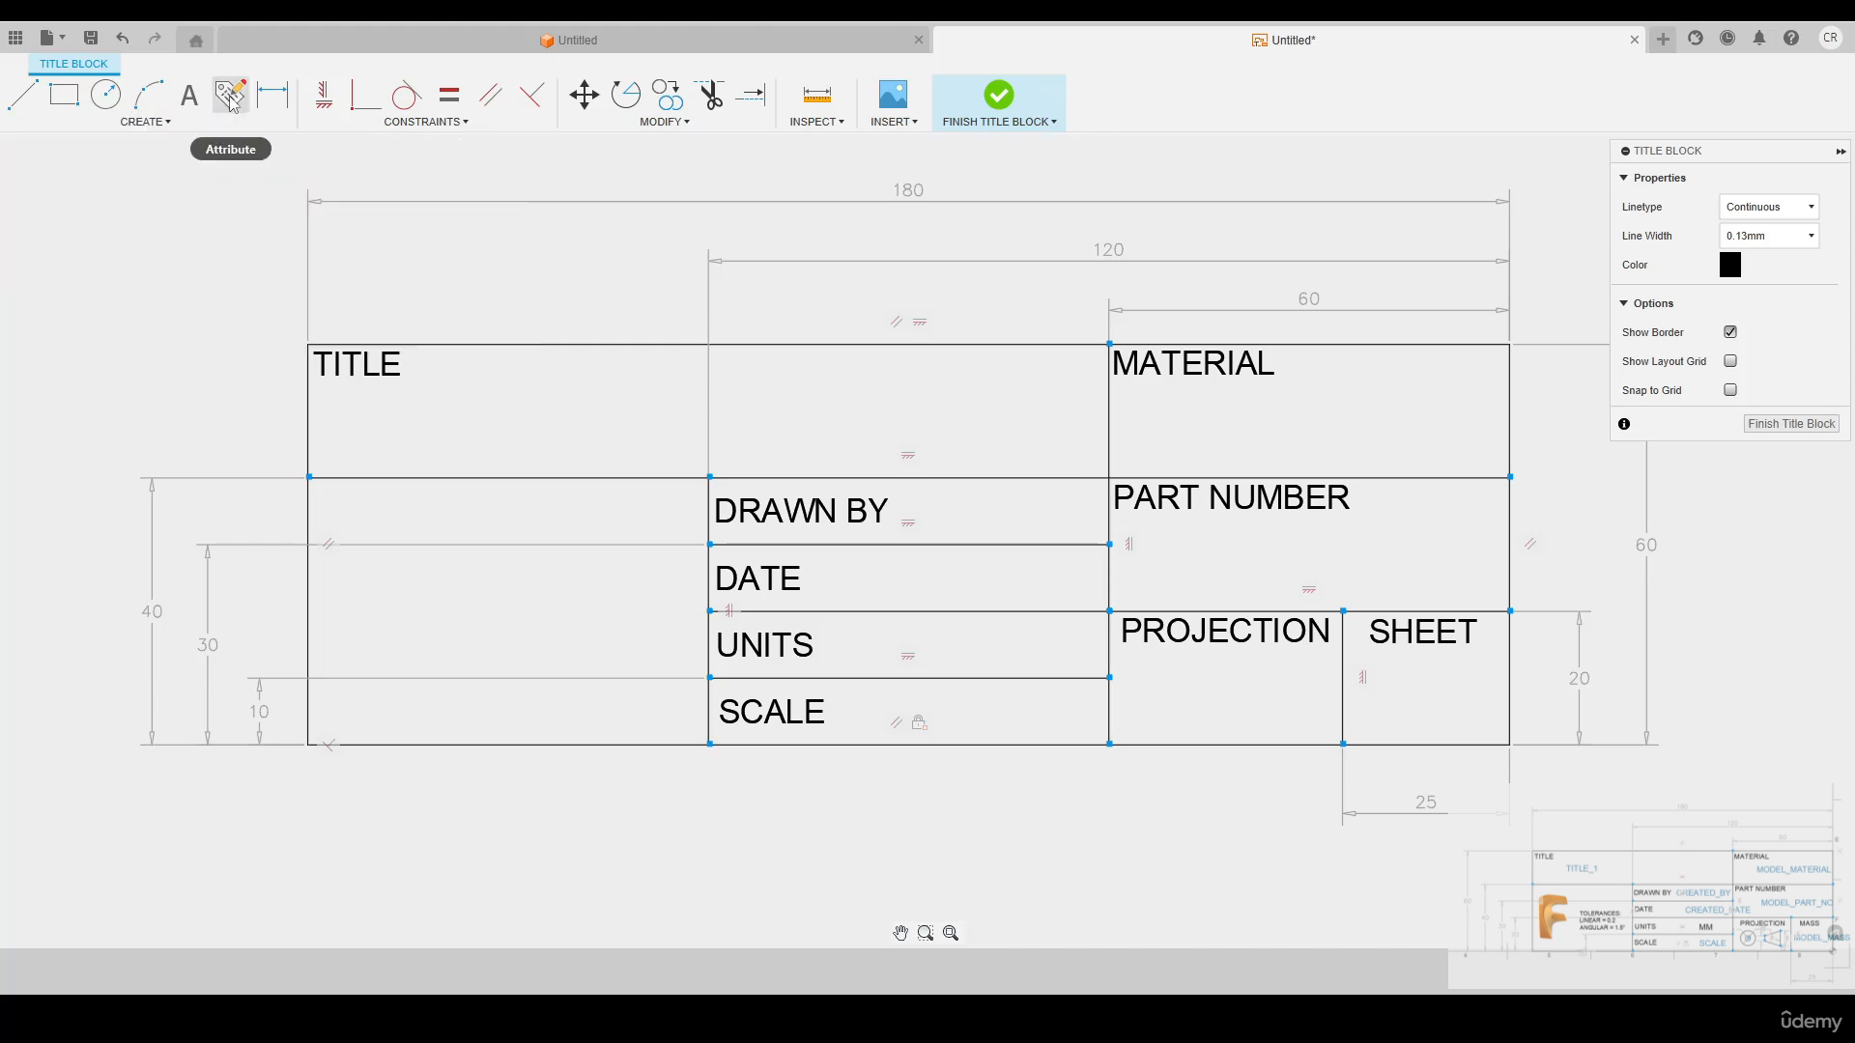
pyautogui.click(428, 400)
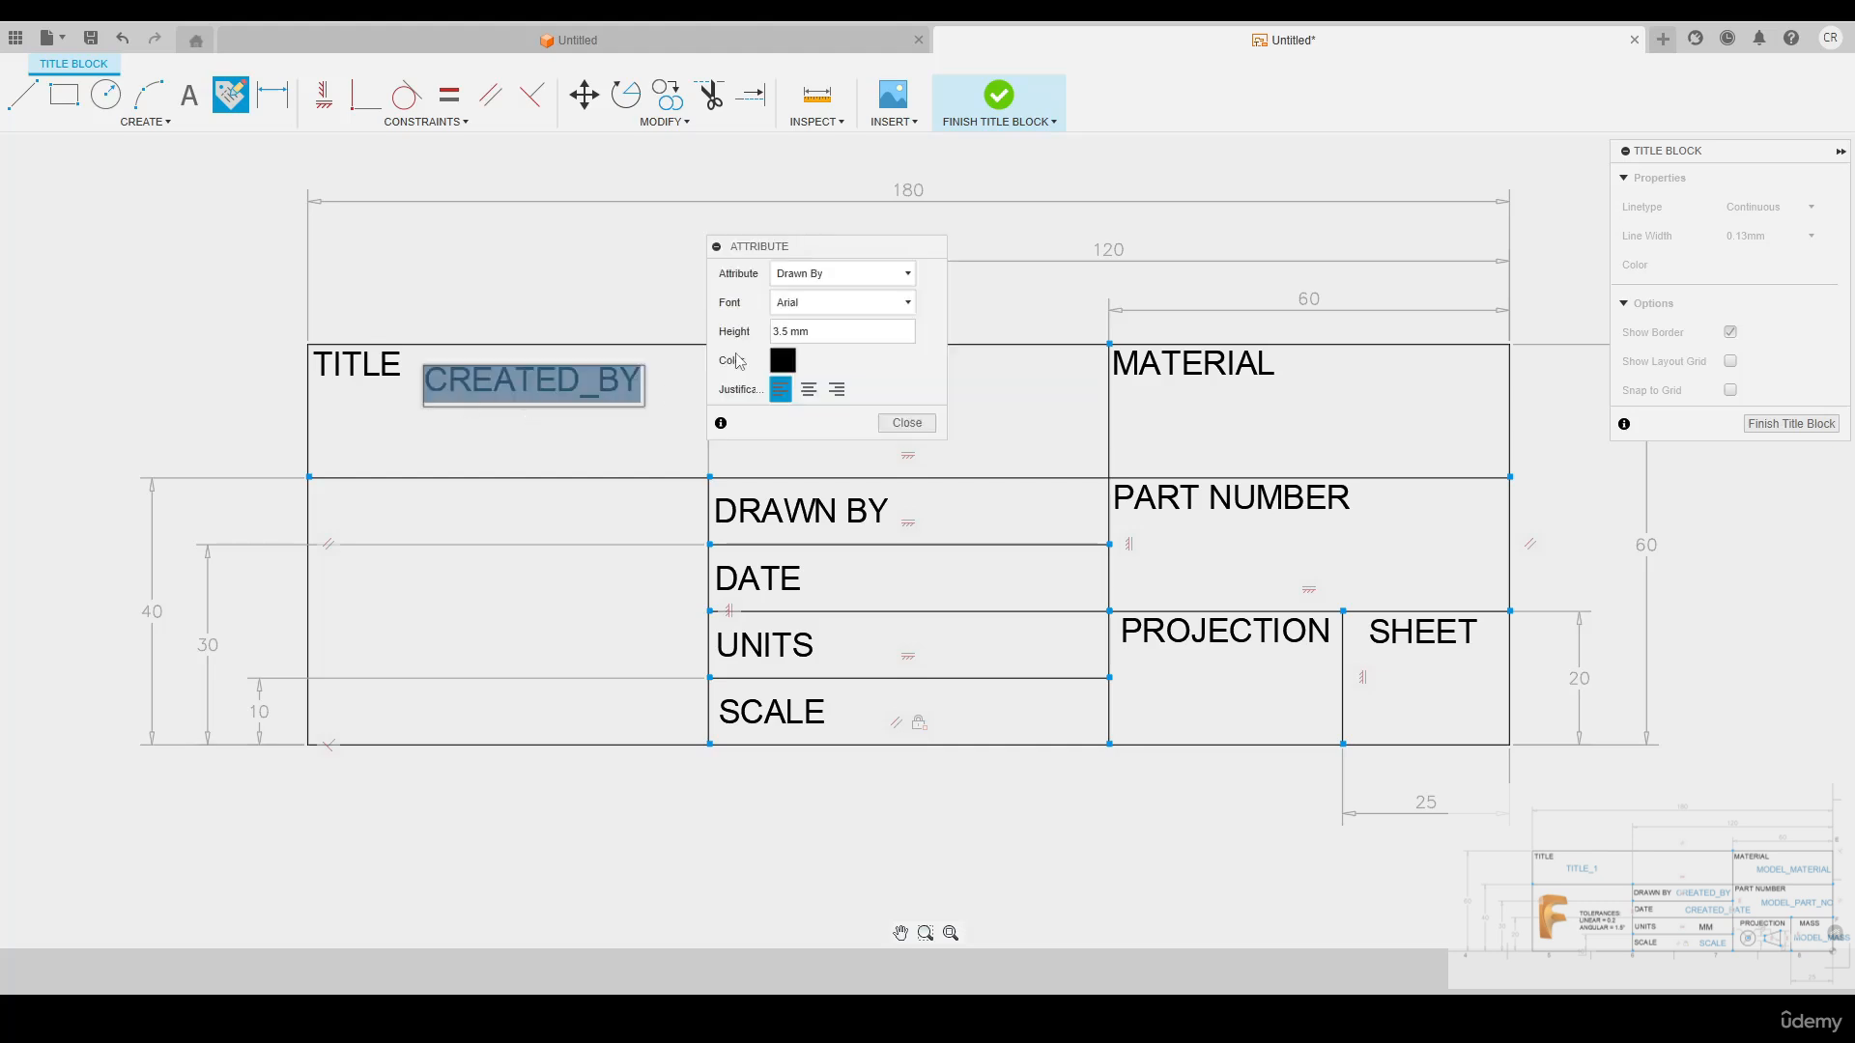
pyautogui.click(815, 274)
pyautogui.click(814, 431)
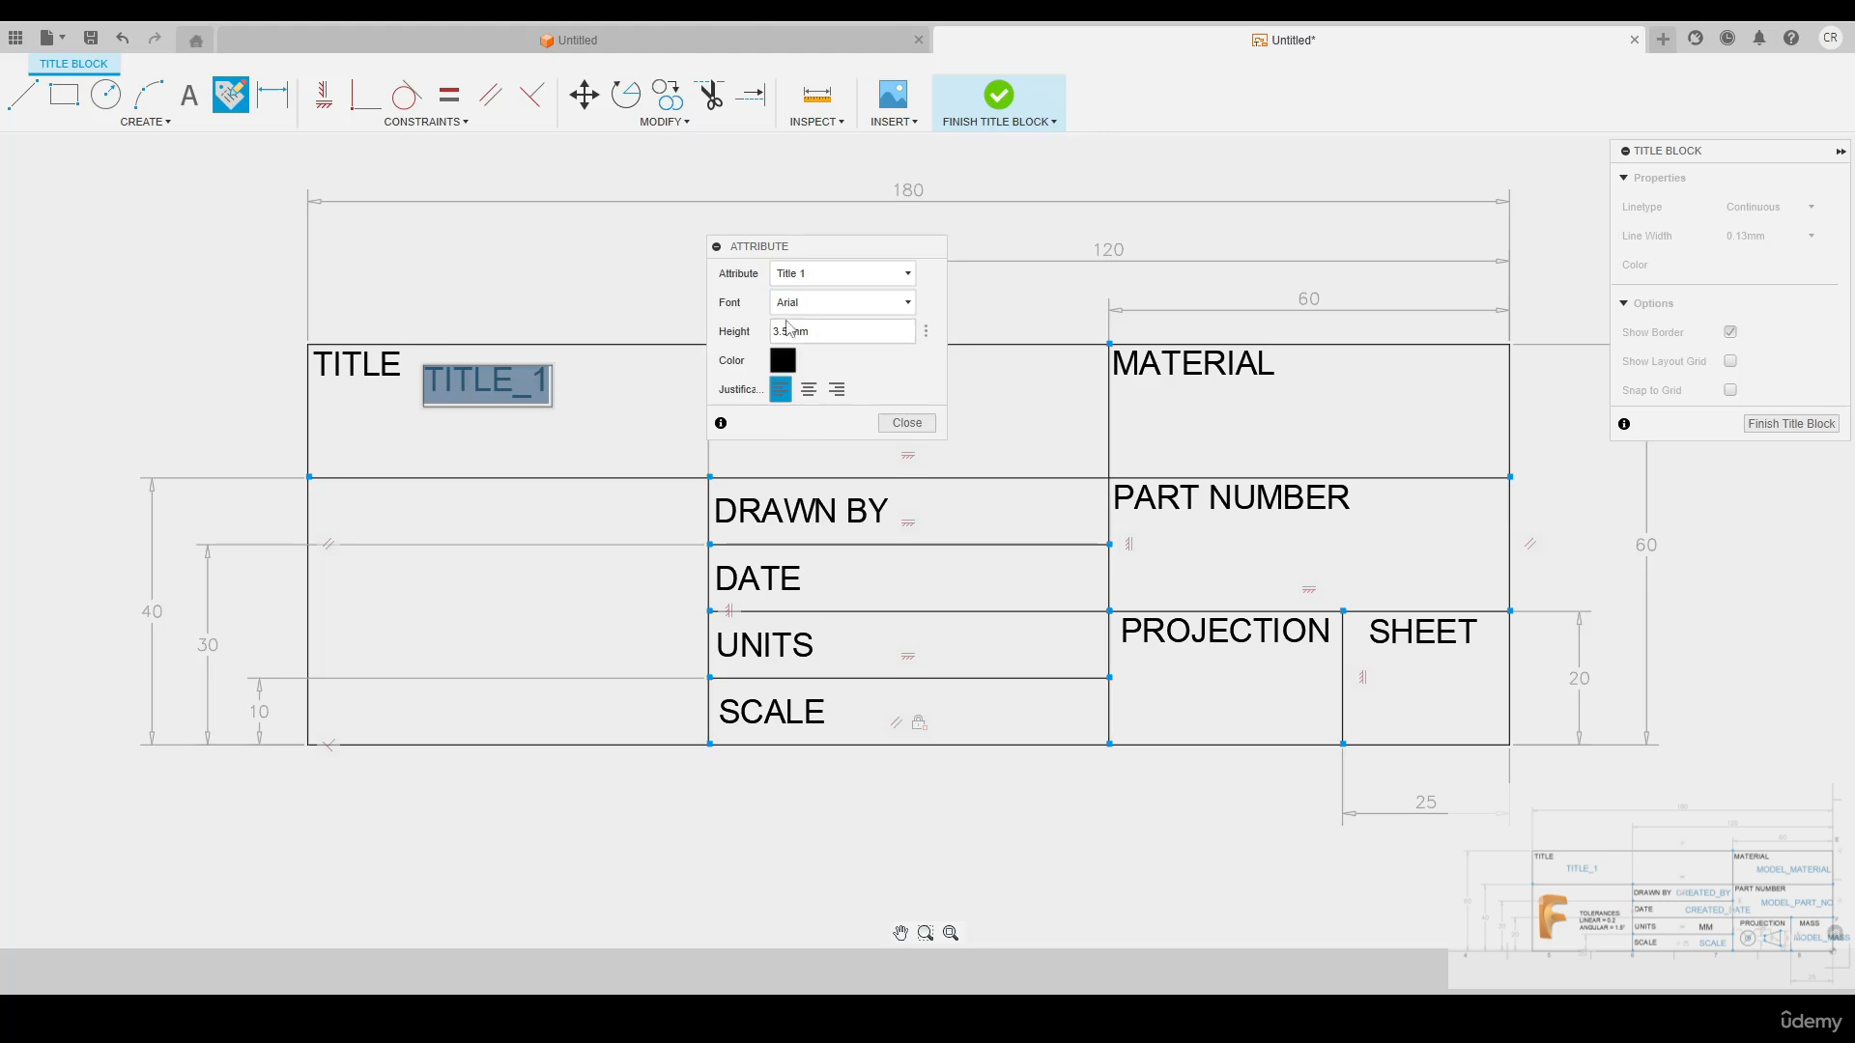
pyautogui.click(905, 424)
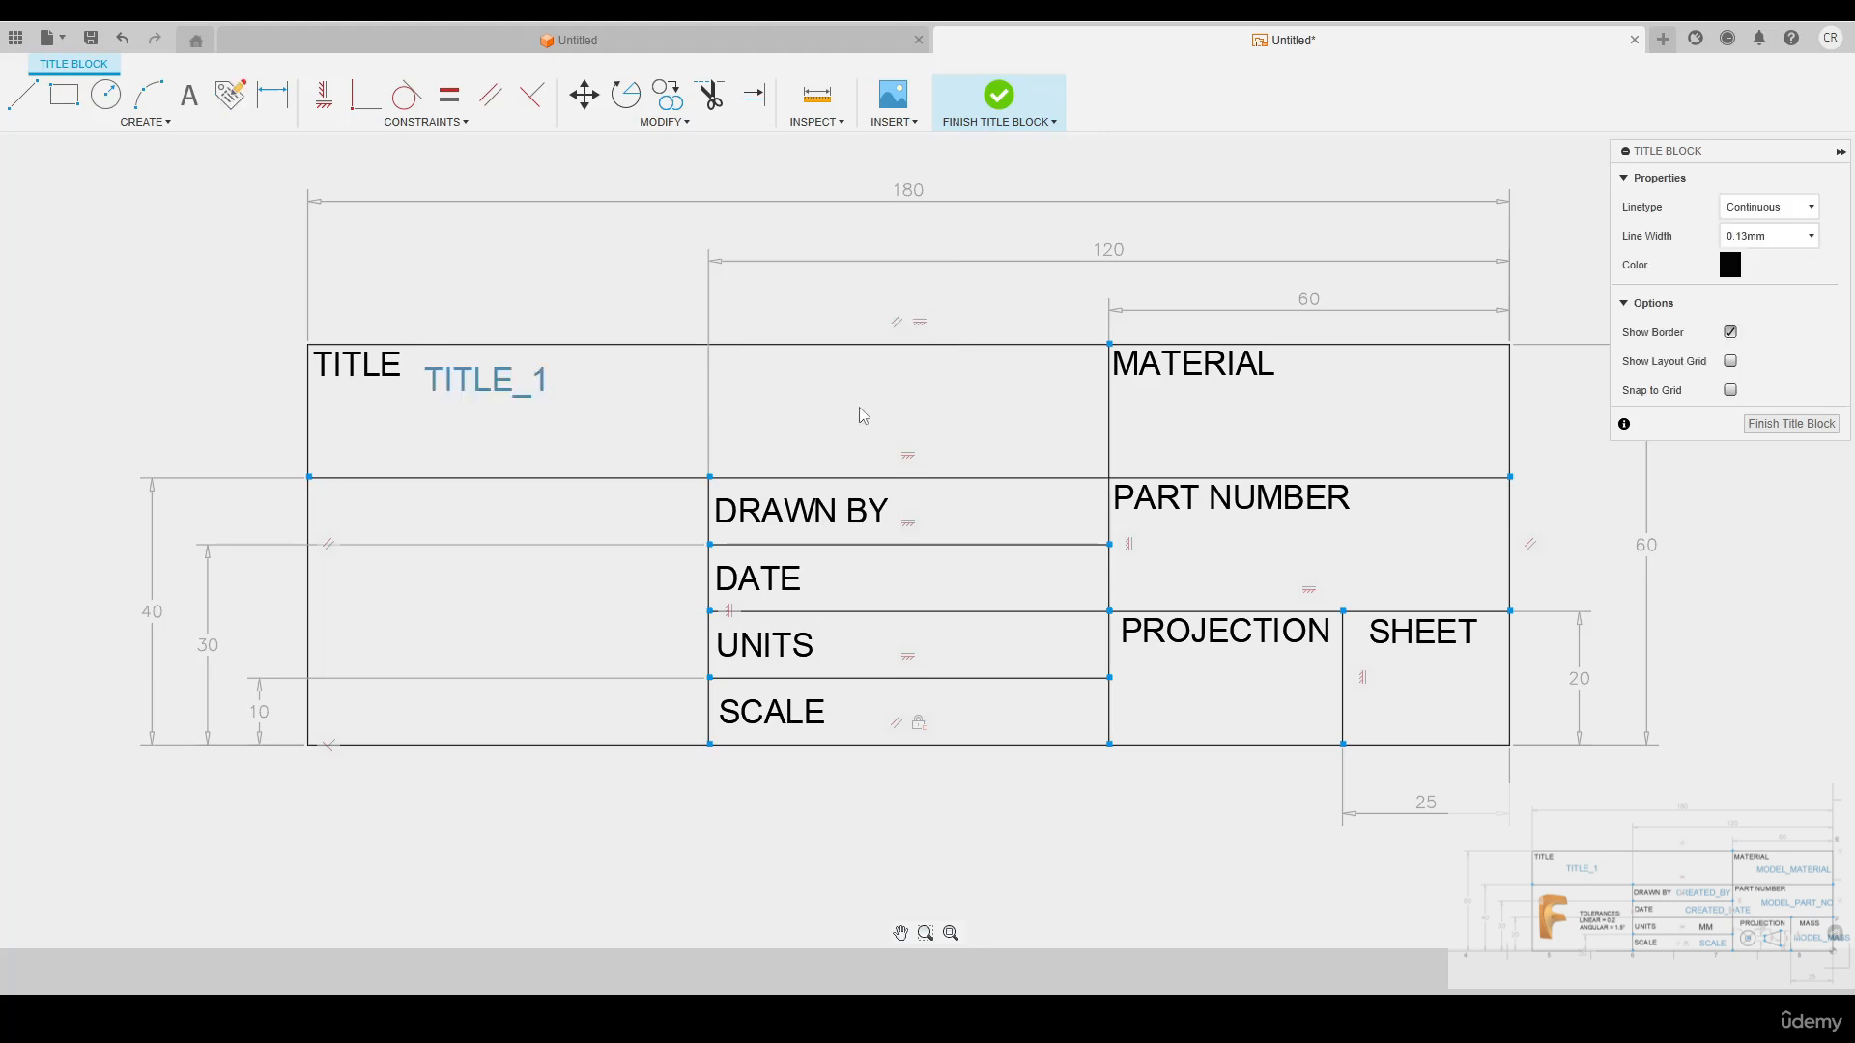
# Place a Material attribute below the MATERIAL label
pyautogui.rightClick(812, 405)
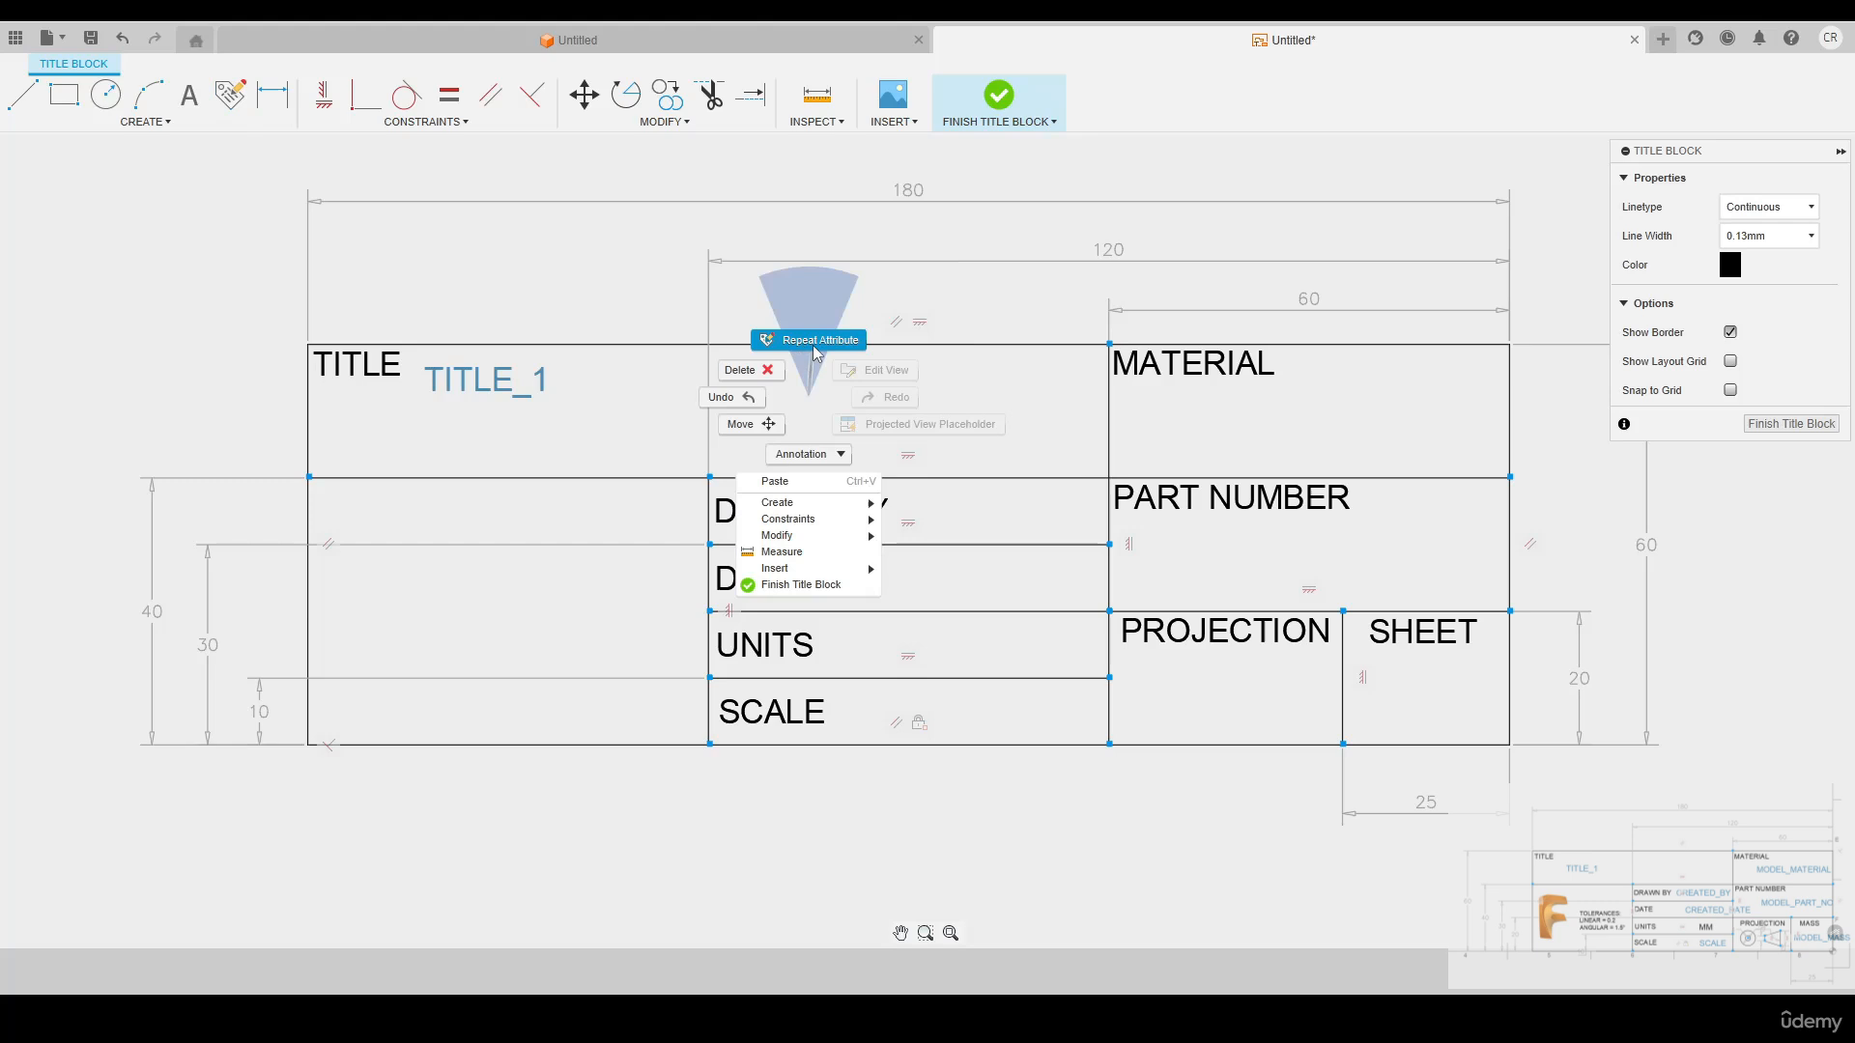
pyautogui.rightClick(796, 397)
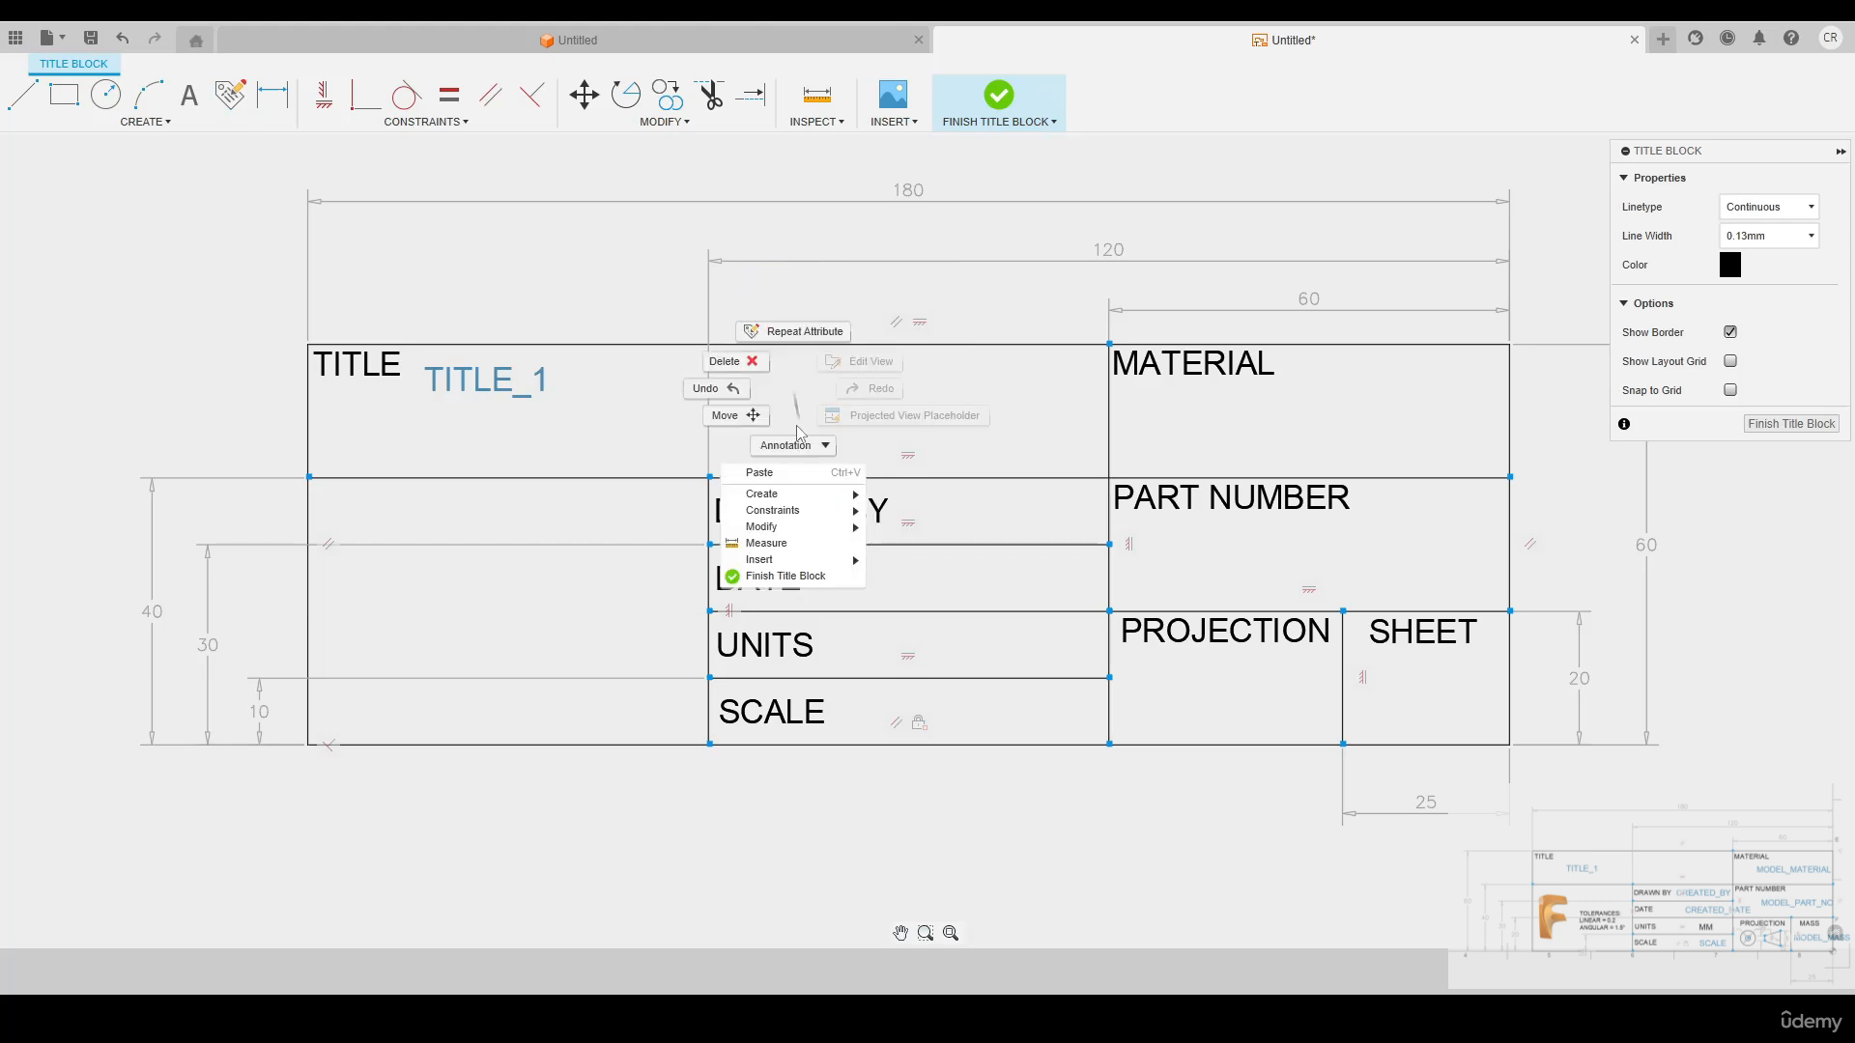
pyautogui.click(796, 331)
pyautogui.click(1233, 408)
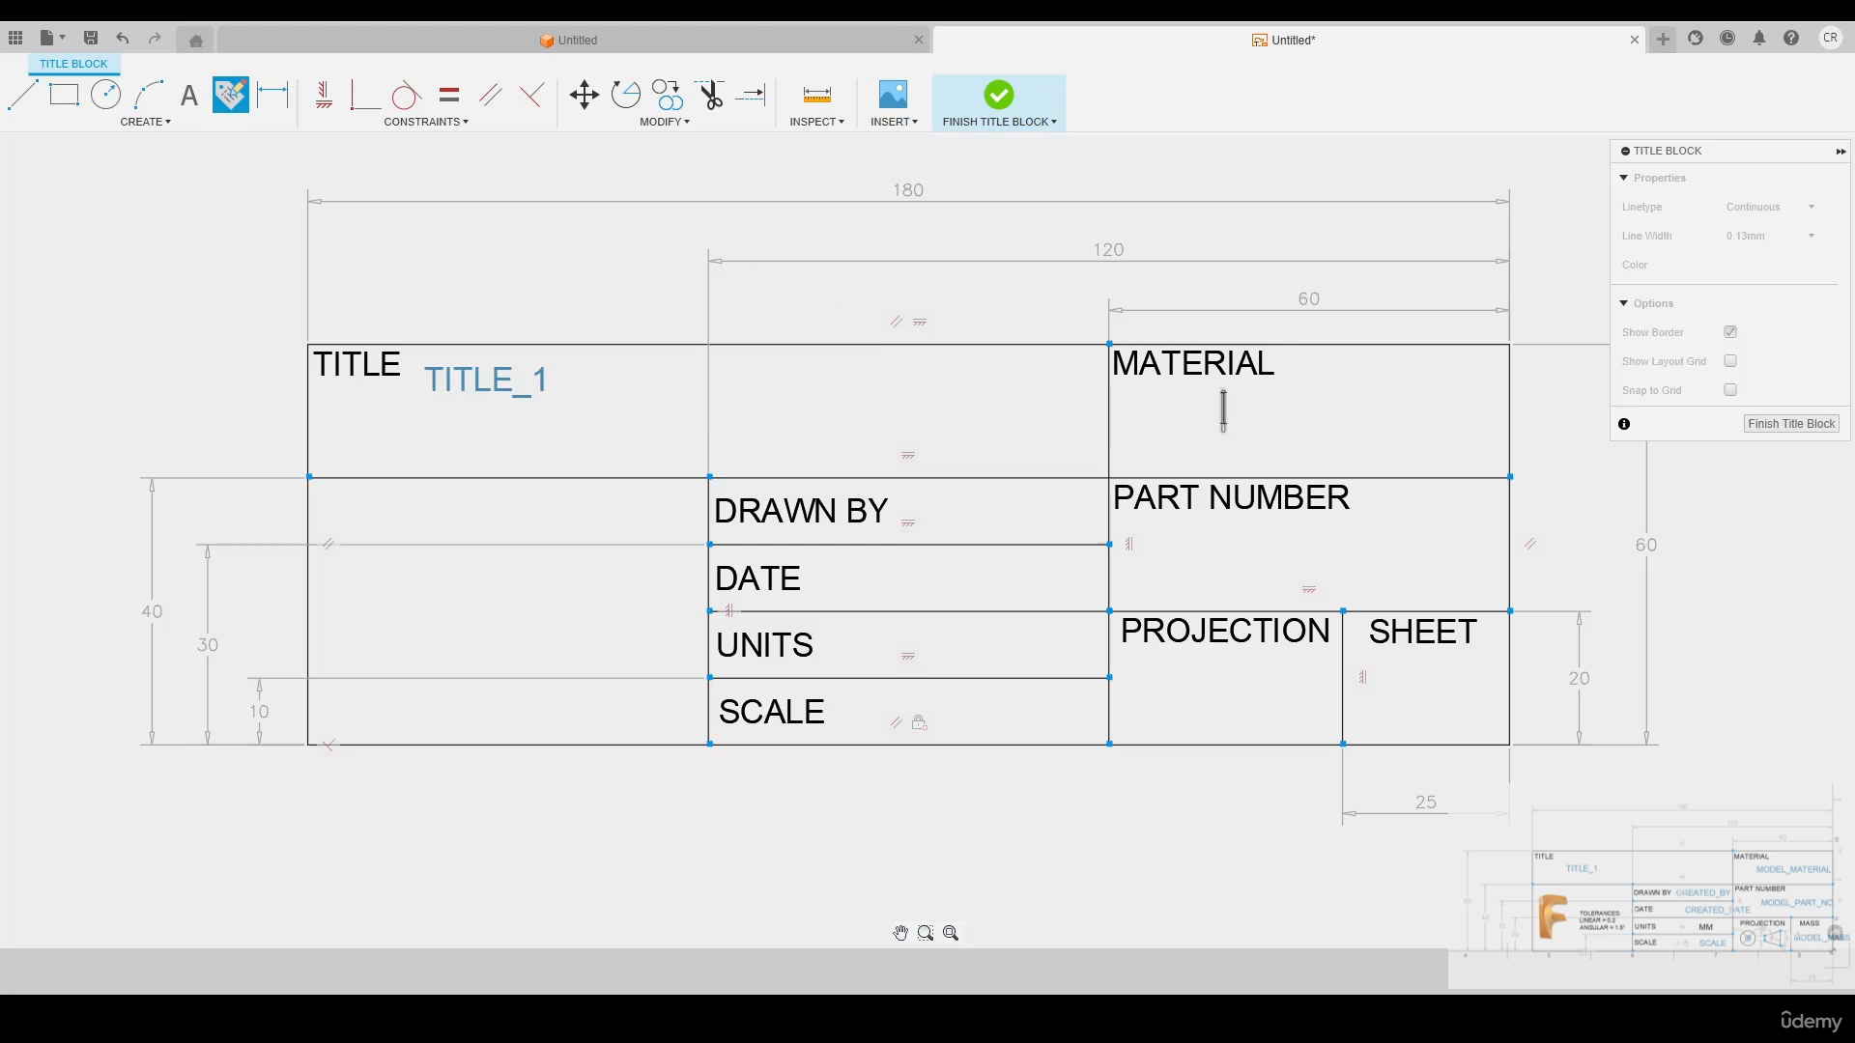
pyautogui.click(848, 279)
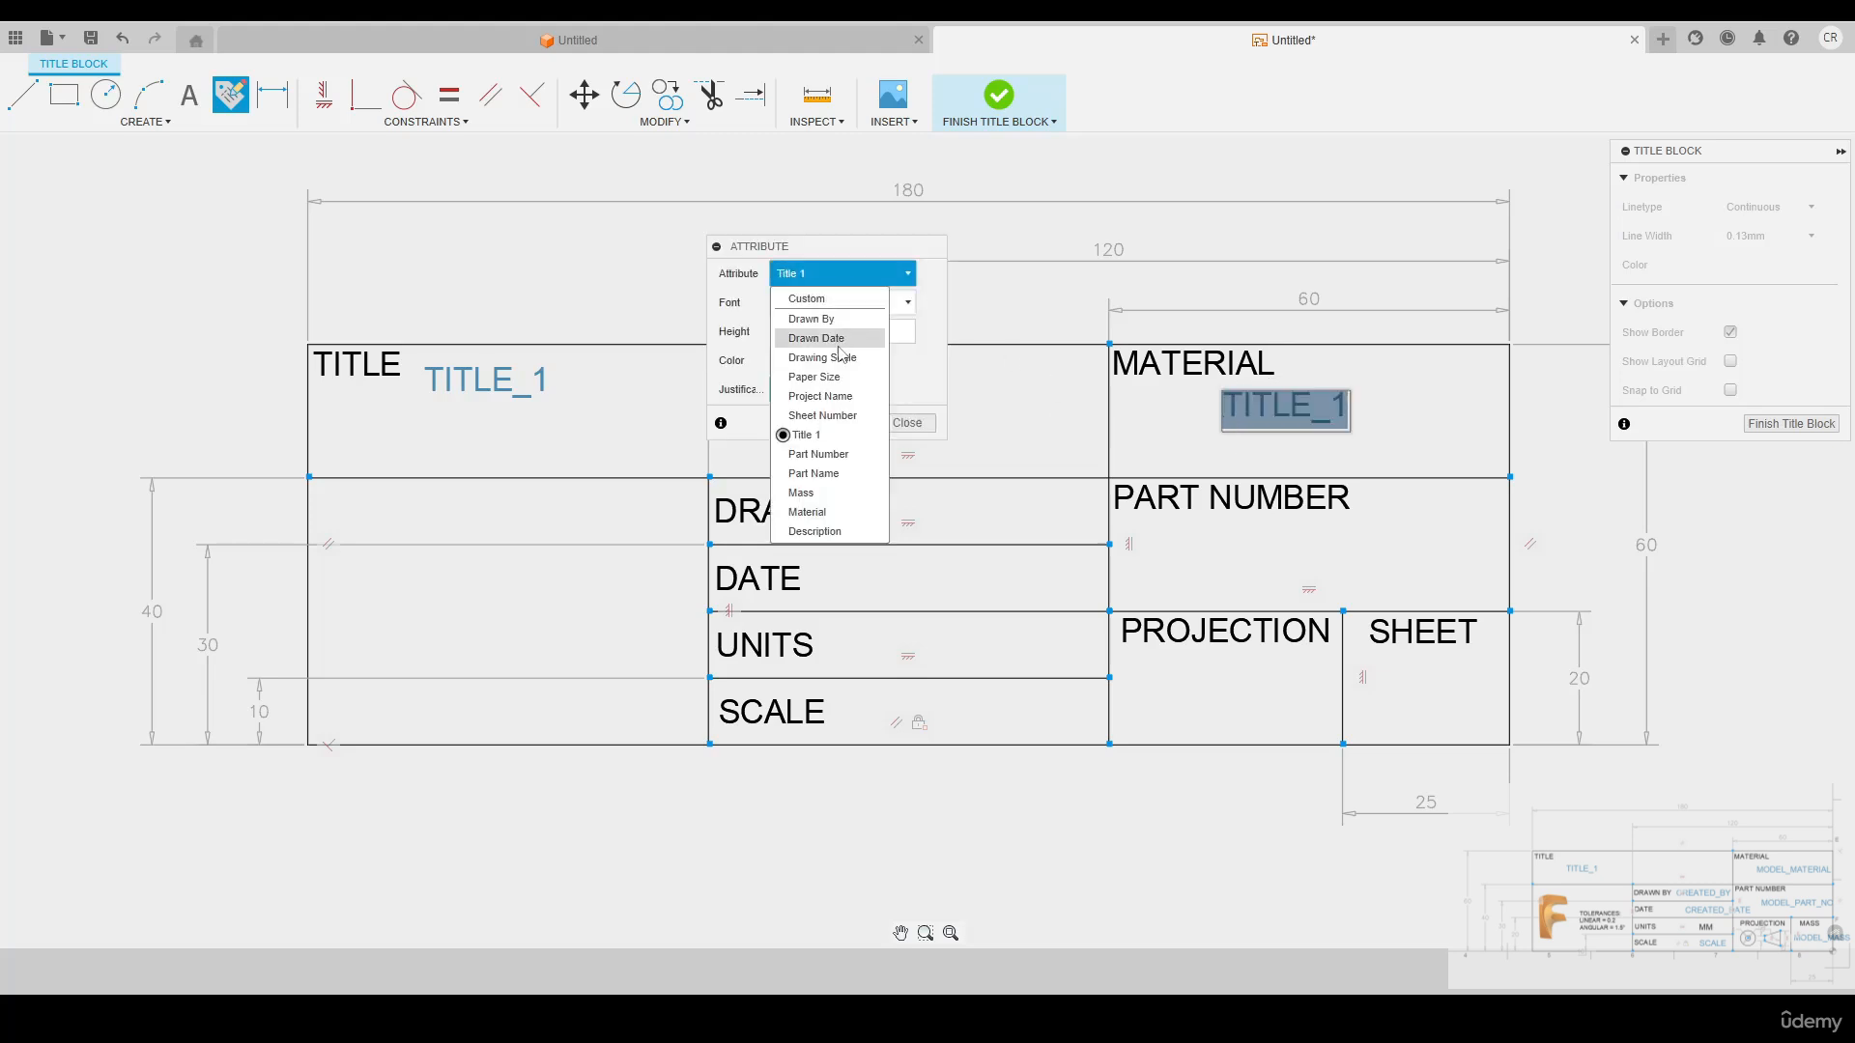
pyautogui.click(821, 512)
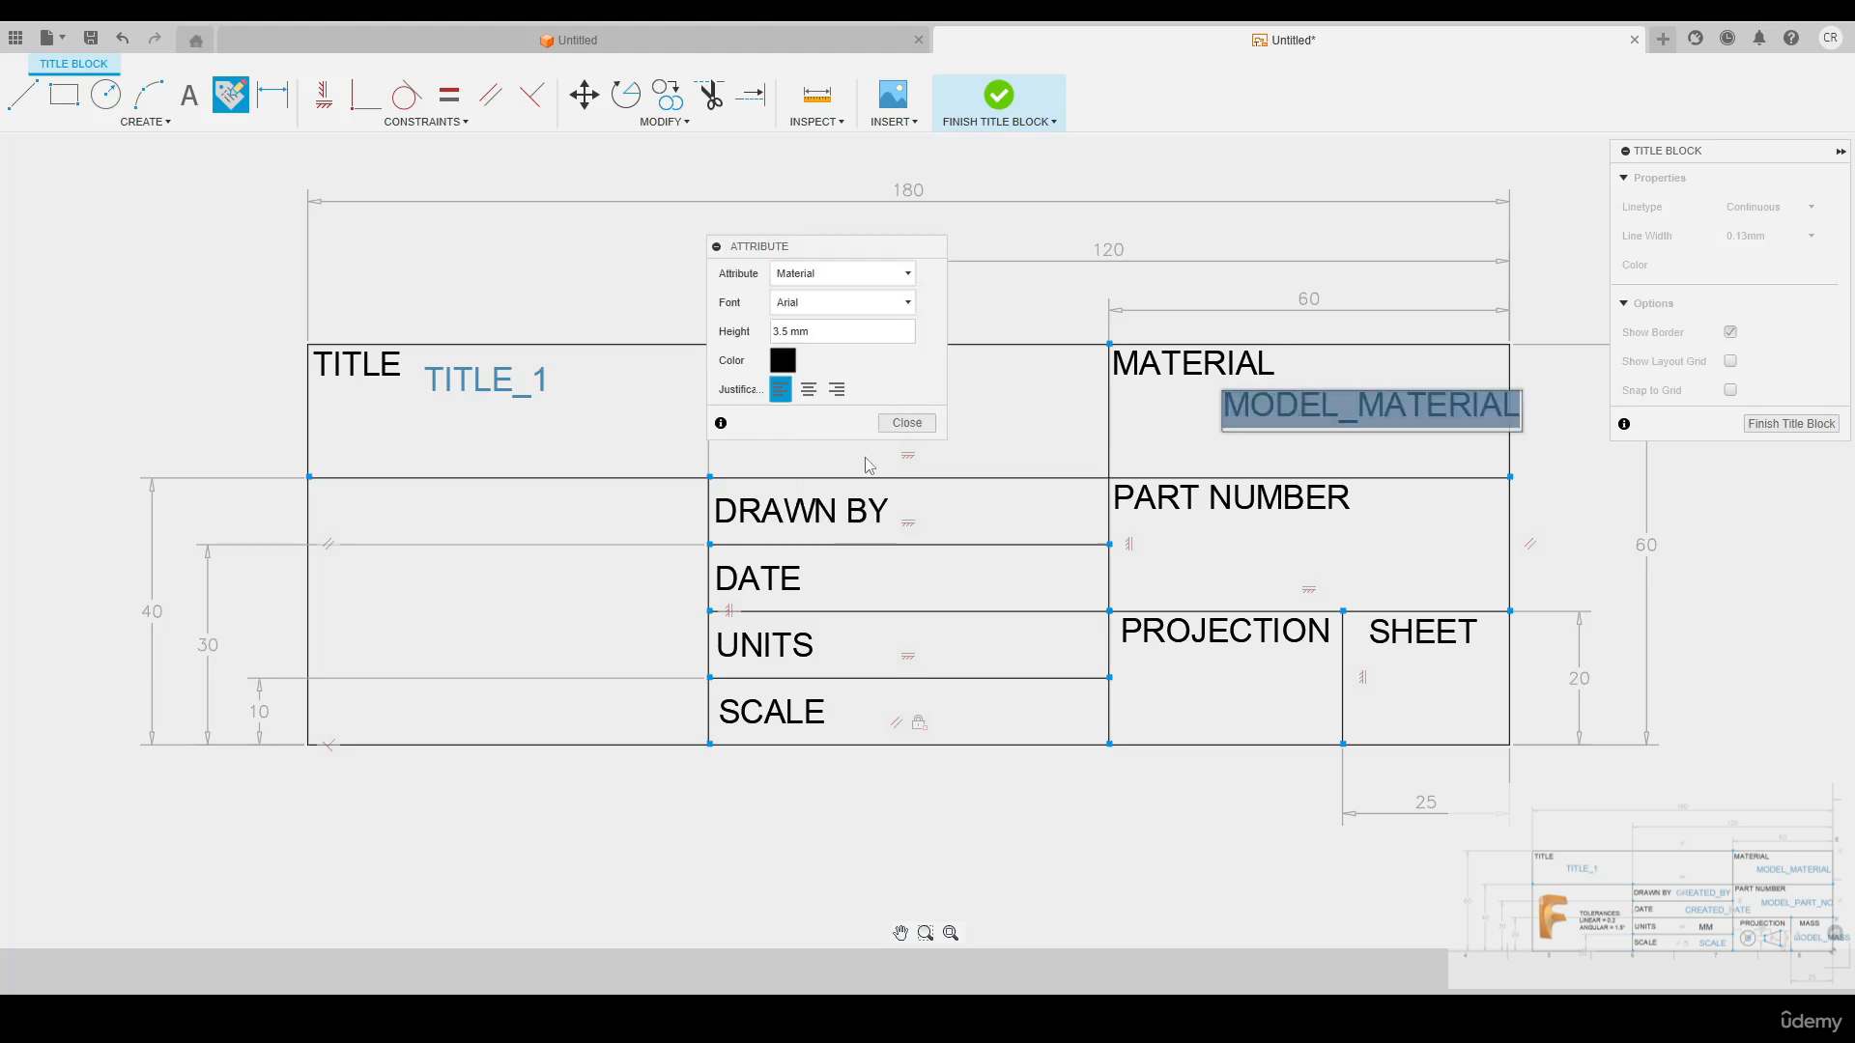
pyautogui.click(905, 423)
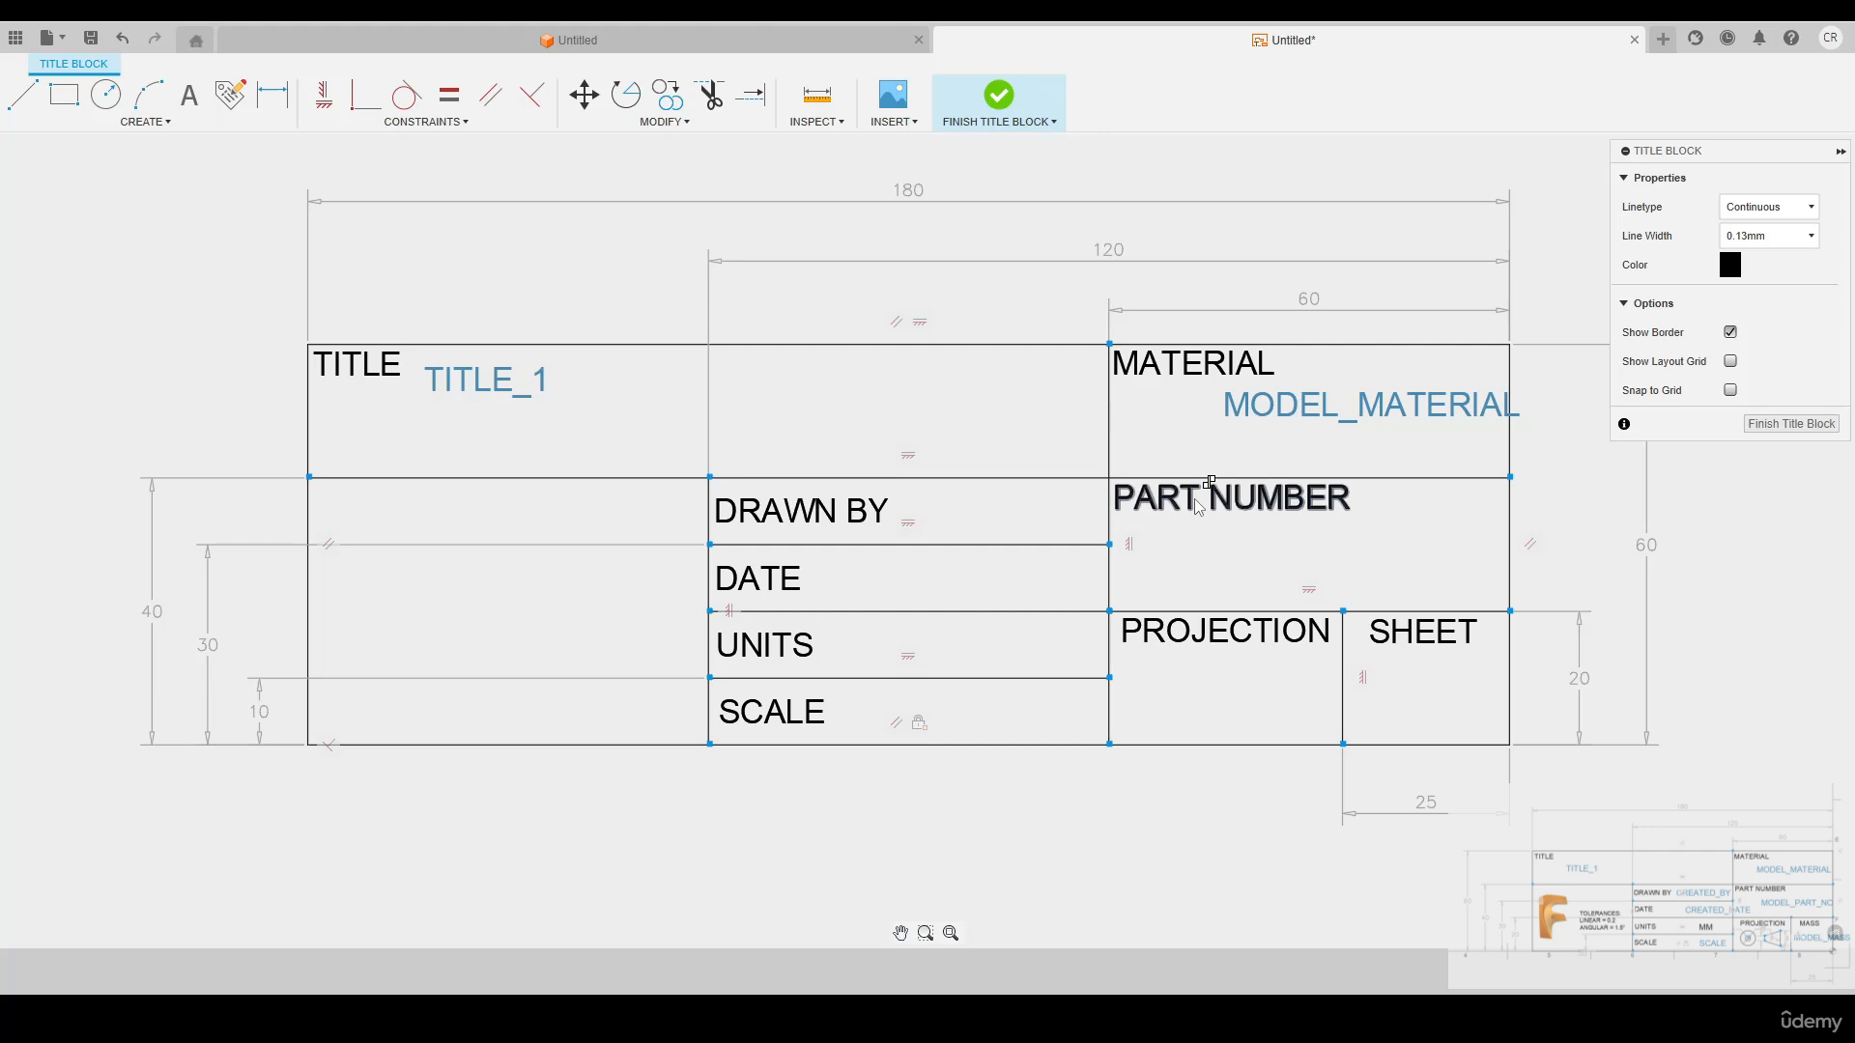
# Place a Part Number attribute below the PART NUMBER label and a Drawn By attribute beside DRAWN BY
pyautogui.click(1213, 552)
pyautogui.click(861, 273)
pyautogui.click(816, 454)
pyautogui.click(905, 423)
pyautogui.click(920, 509)
# Place a Drawn Date attribute beside the DATE label and a Drawing Scale attribute beside SCALE
pyautogui.rightClick(922, 570)
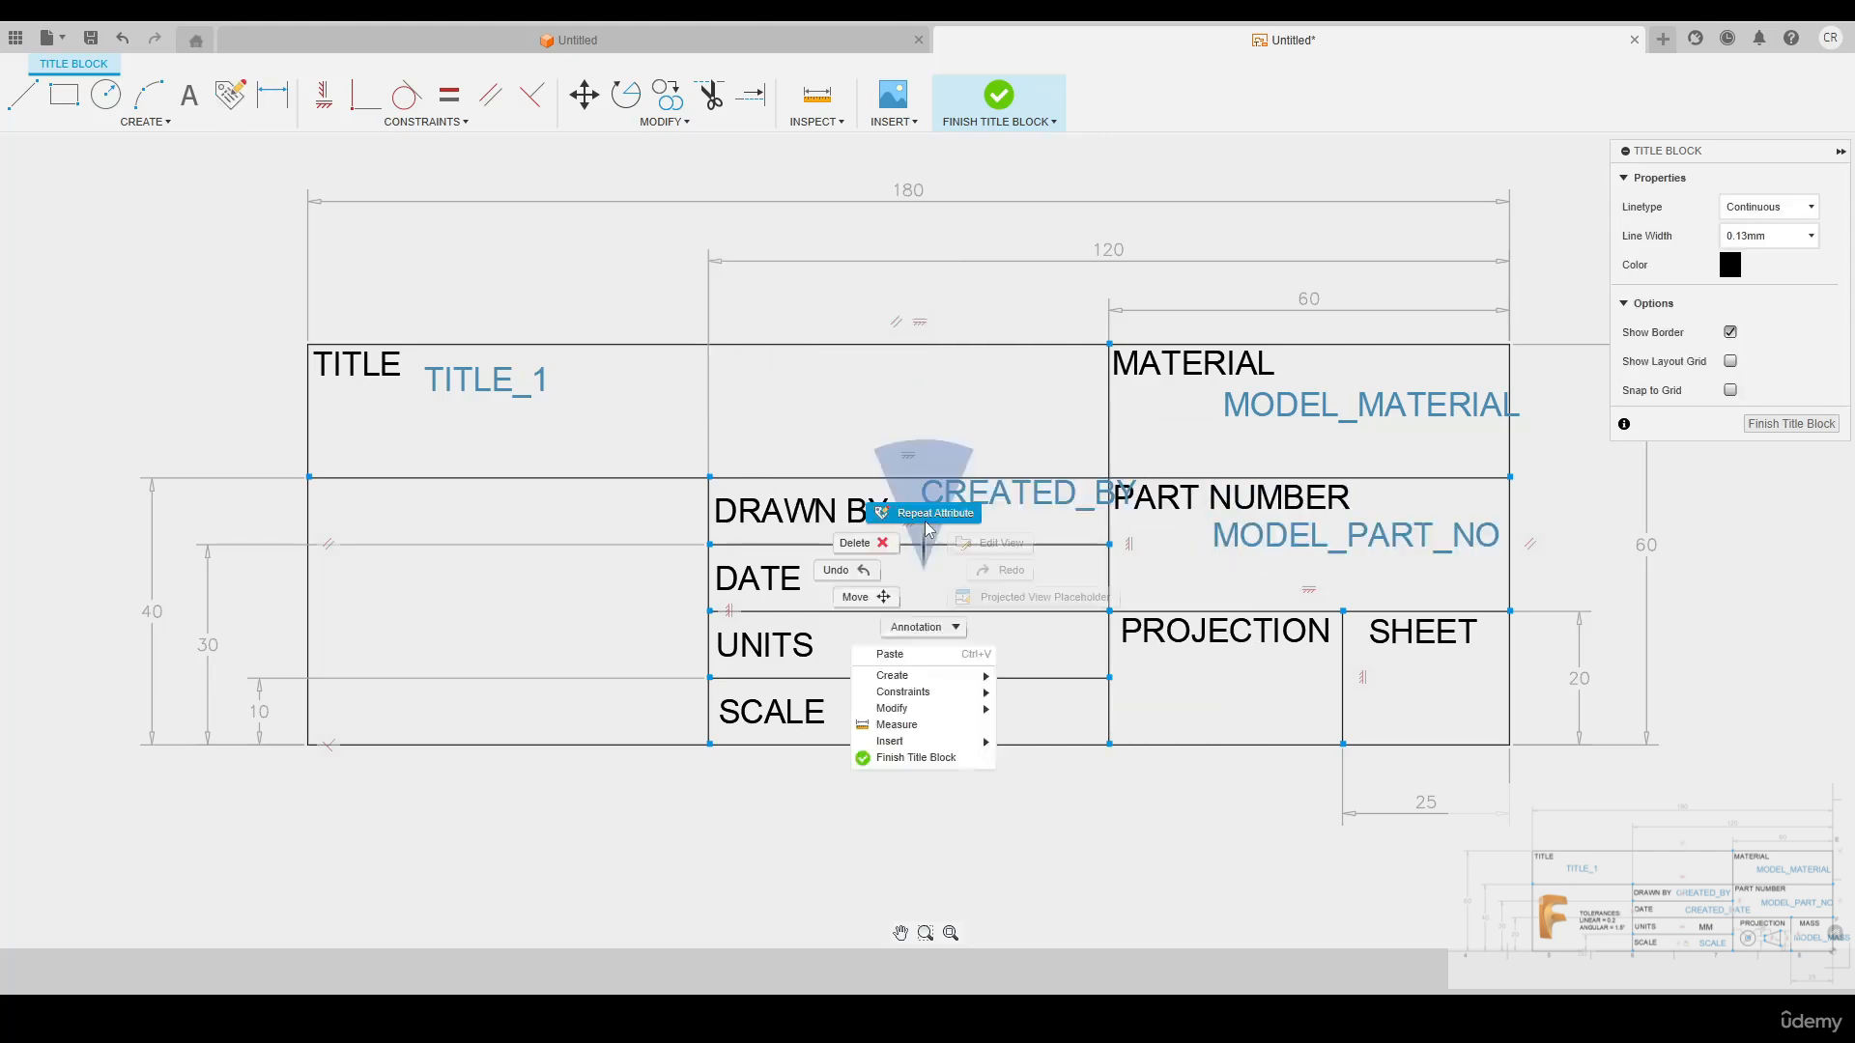
pyautogui.click(923, 513)
pyautogui.rightClick(955, 700)
pyautogui.click(955, 643)
pyautogui.click(941, 709)
pyautogui.click(843, 274)
pyautogui.click(836, 357)
# Place a Sheet Number attribute below the SHEET label
pyautogui.click(1384, 694)
pyautogui.click(830, 413)
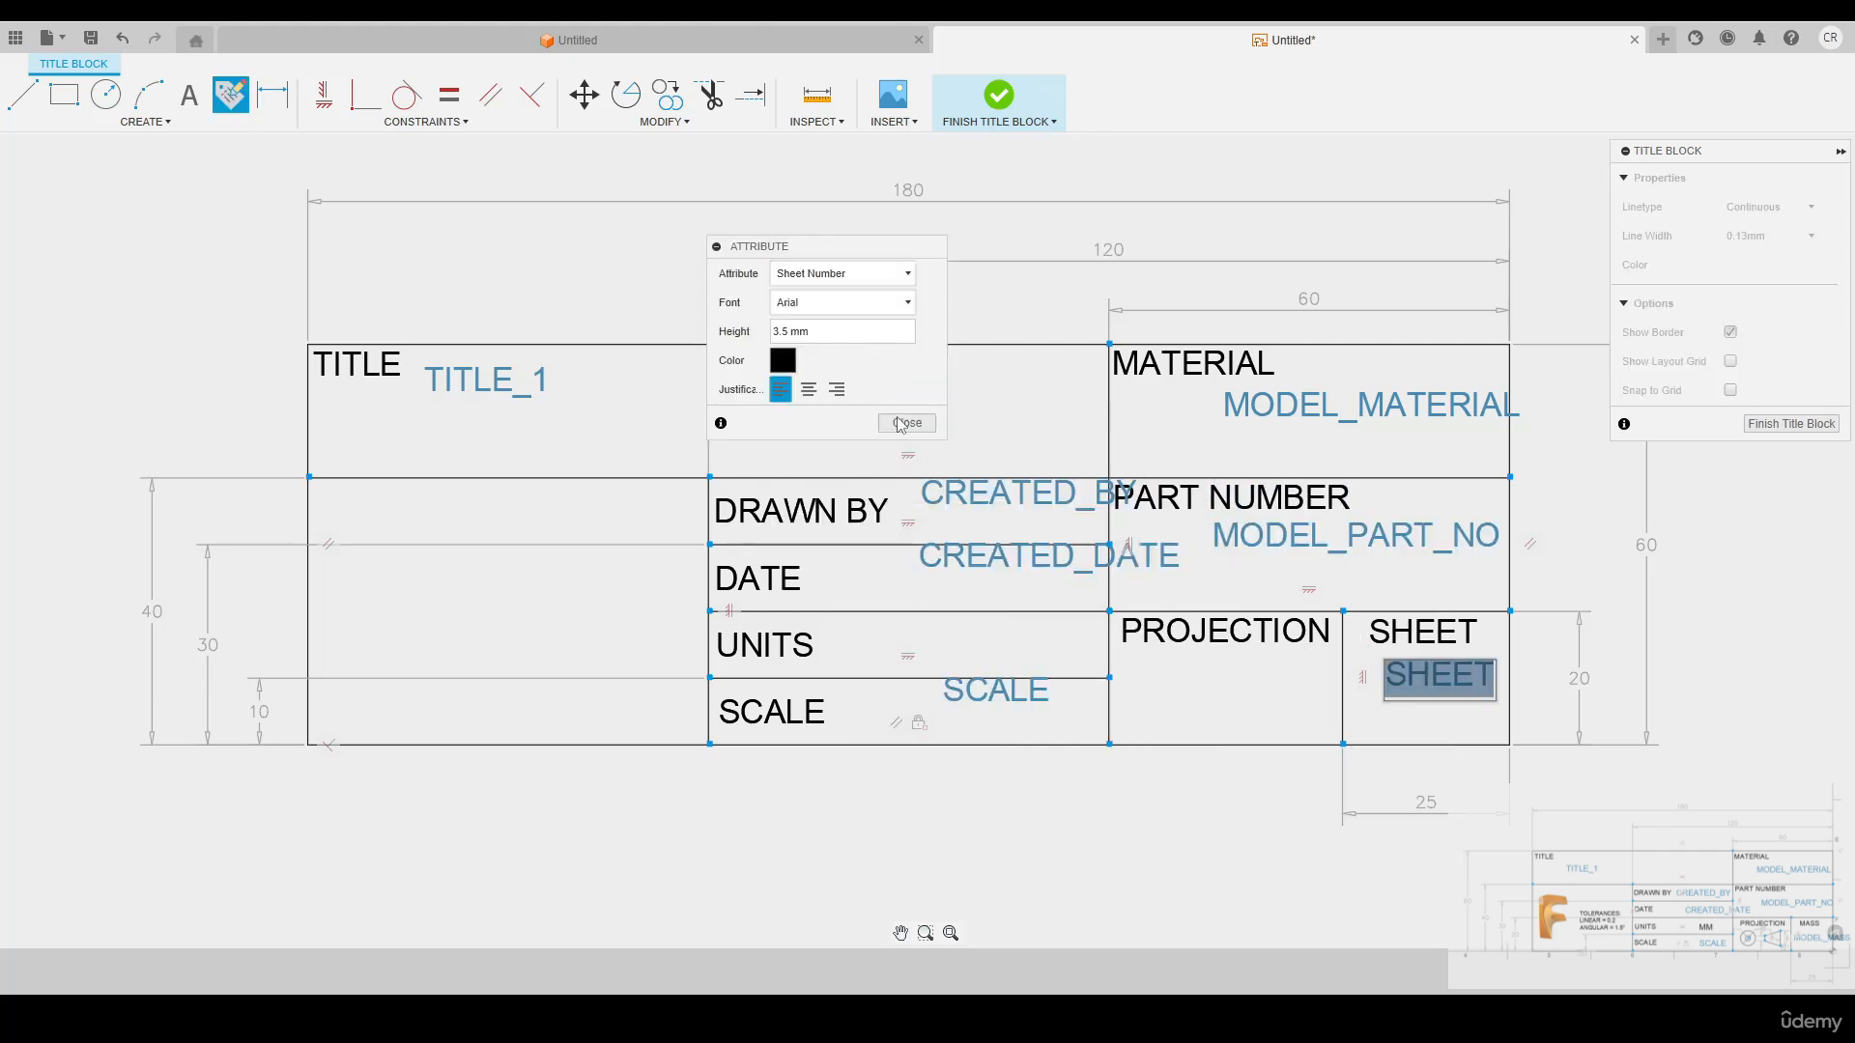
pyautogui.click(907, 422)
# Reposition the TITLE_1, MODEL_MATERIAL and MODEL_PART_NO attributes so each sits within its cell, below its label
pyautogui.scroll(2, 592, 407)
pyautogui.moveTo(596, 384); pyautogui.dragTo(609, 427)
pyautogui.scroll(-4, 621, 433)
pyautogui.moveTo(1076, 431); pyautogui.dragTo(1035, 449)
pyautogui.moveTo(1130, 563); pyautogui.dragTo(1108, 582)
# Move the CREATED_BY, CREATED_DATE and SCALE attributes level with their labels, and the SHEET attribute centrally below its label
pyautogui.scroll(4, 912, 541)
pyautogui.moveTo(911, 454); pyautogui.dragTo(889, 490)
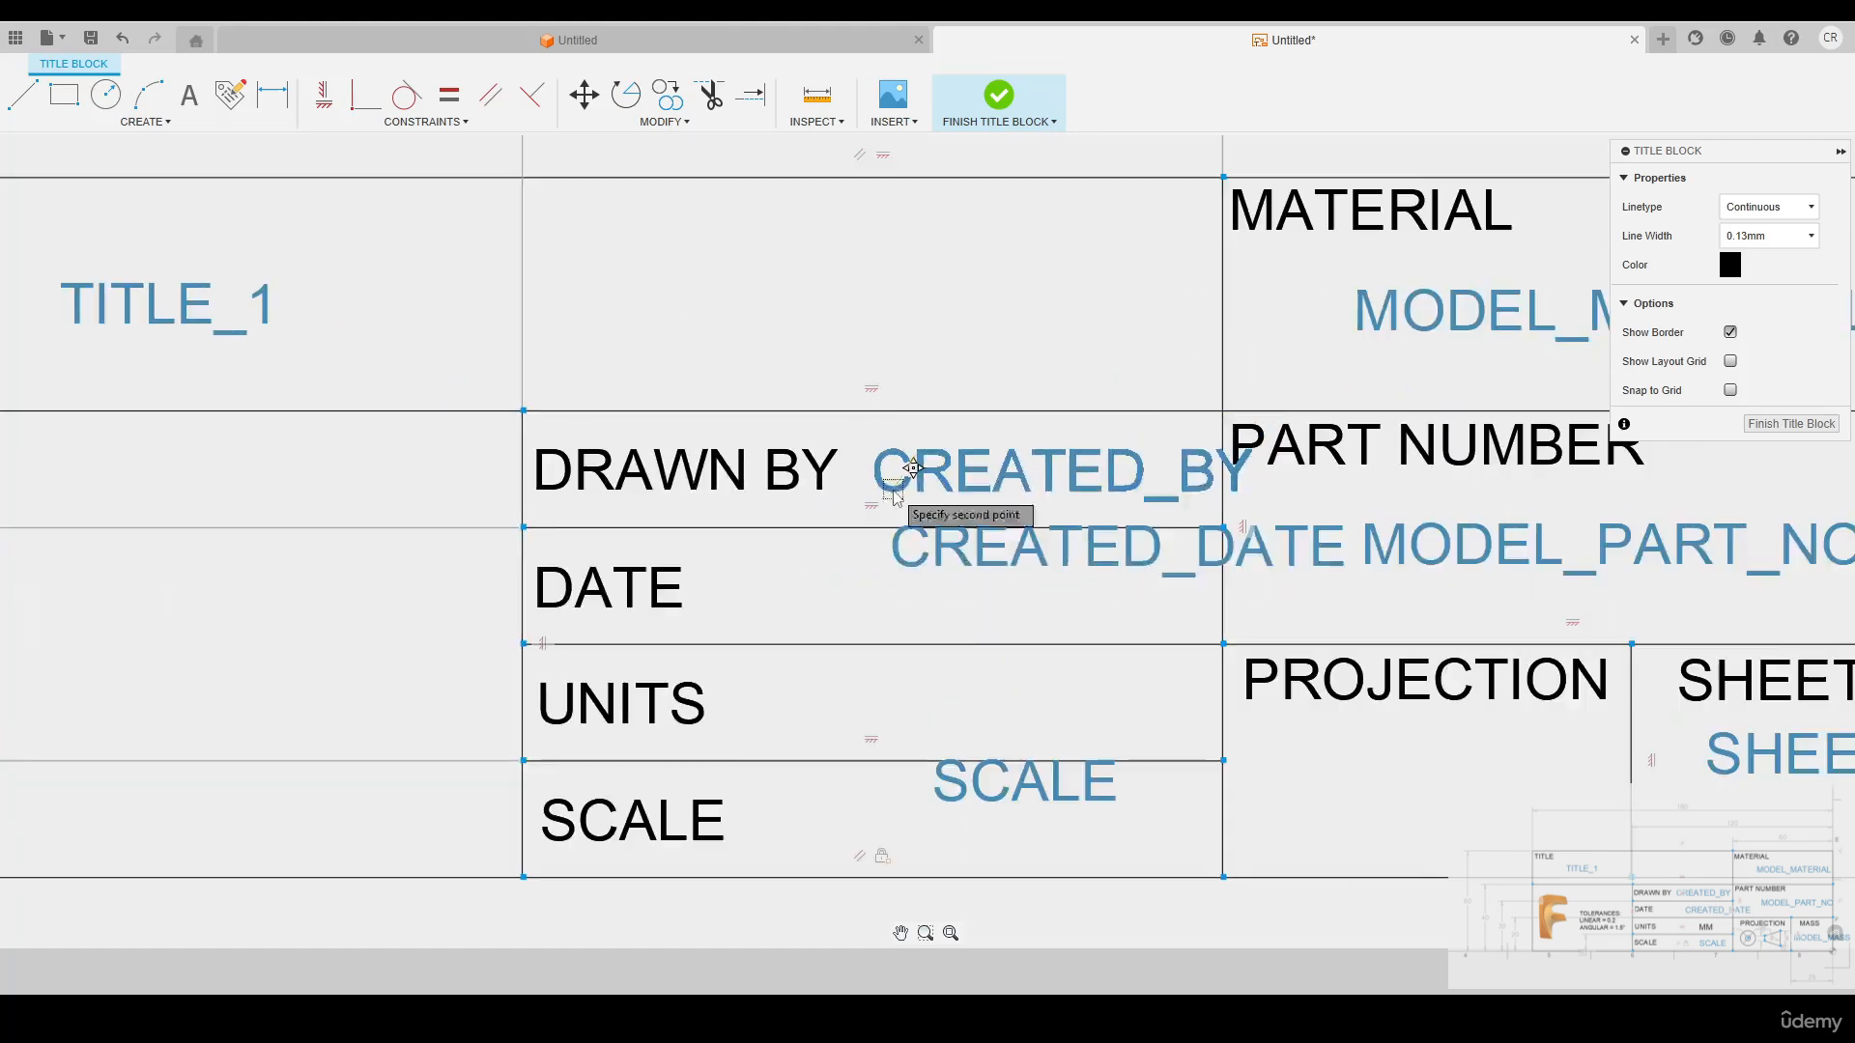
pyautogui.moveTo(983, 548); pyautogui.dragTo(965, 587)
pyautogui.moveTo(970, 649); pyautogui.dragTo(998, 684)
pyautogui.scroll(-4, 998, 684)
pyautogui.scroll(4, 1507, 695)
pyautogui.moveTo(1182, 574); pyautogui.dragTo(1153, 615)
pyautogui.scroll(-4, 1310, 646)
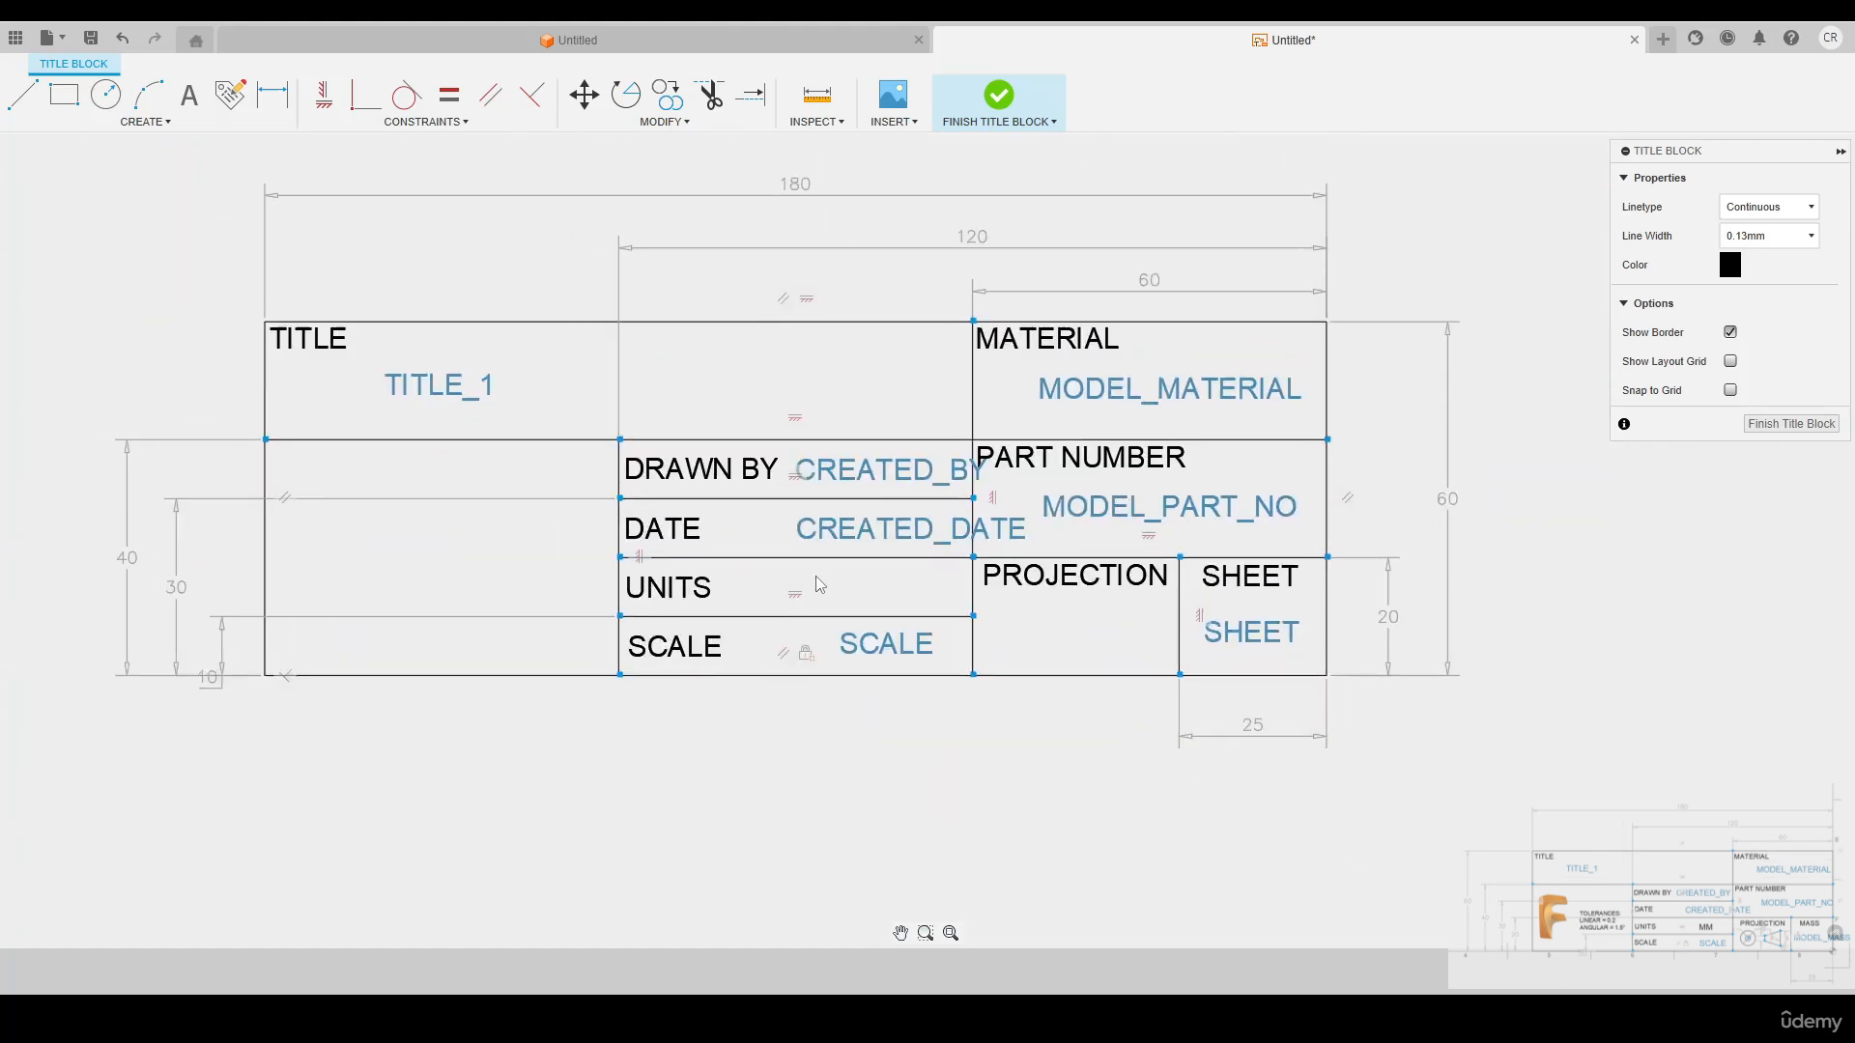
# Add the text MM in the UNITS row, above the SCALE attribute
pyautogui.scroll(2, 820, 584)
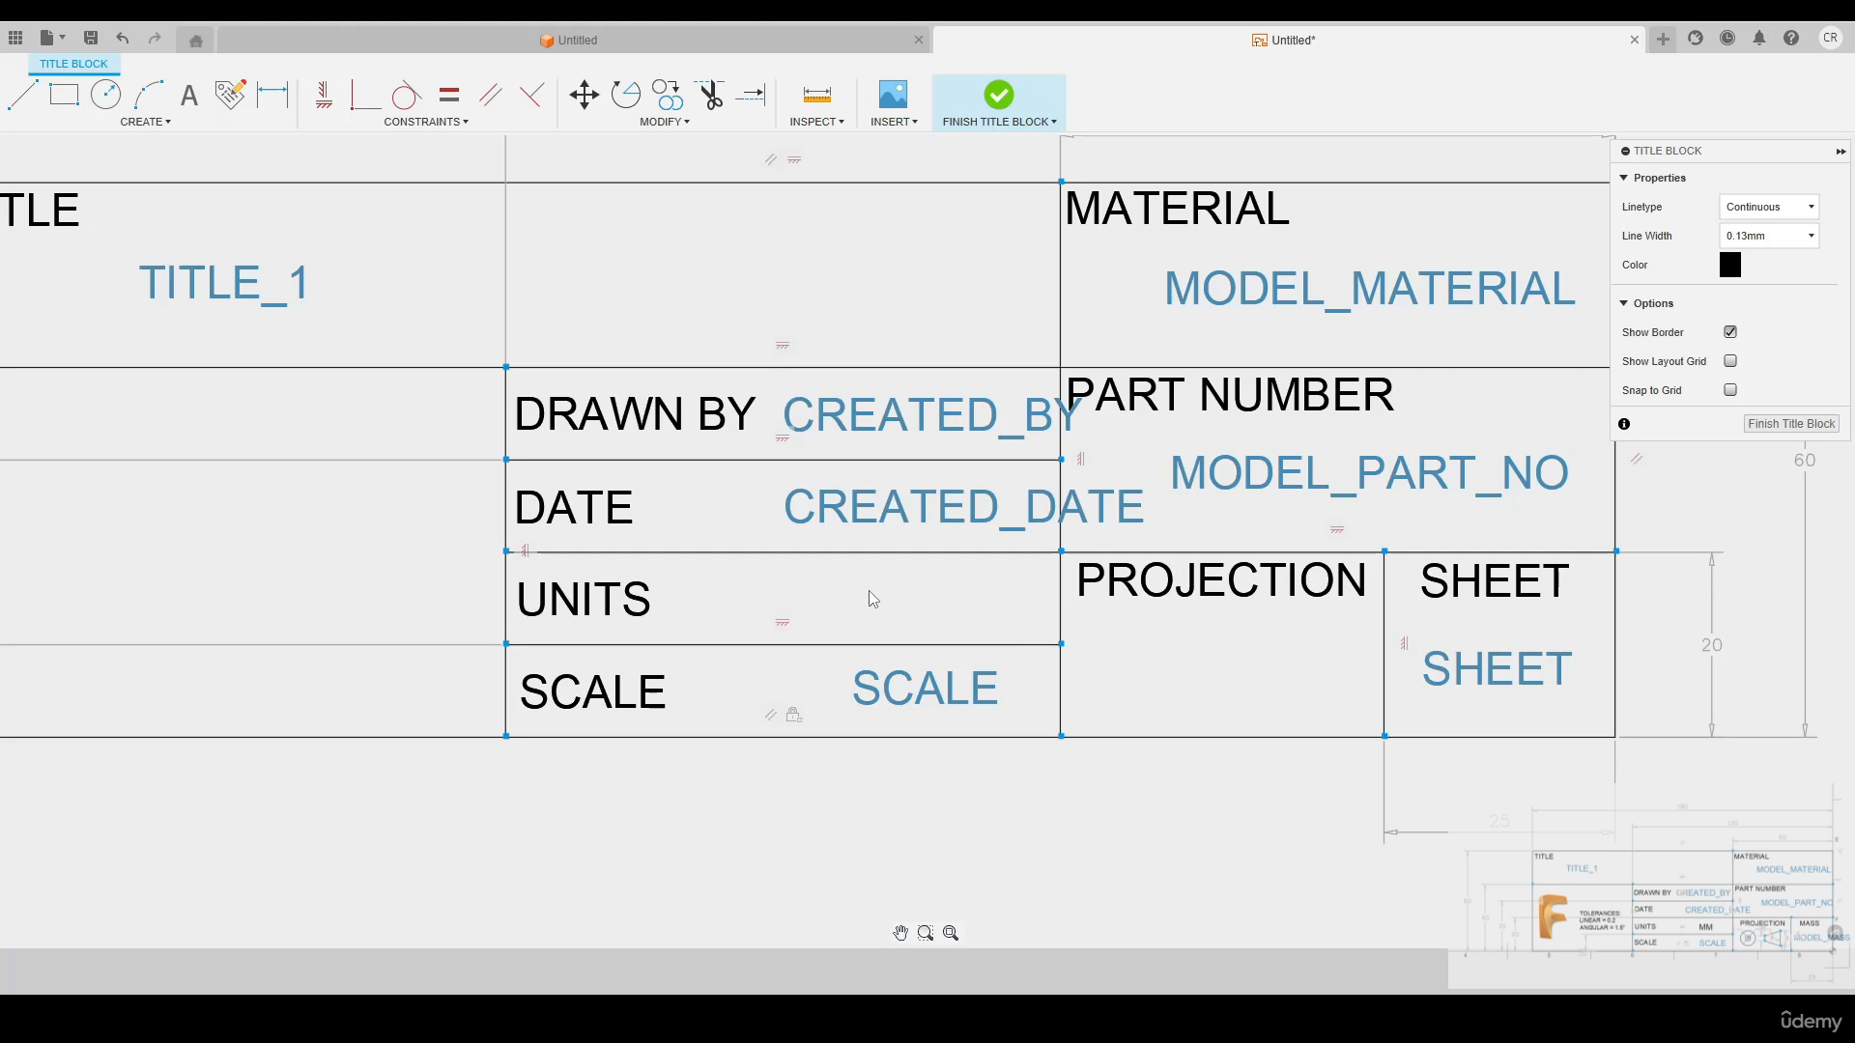
pyautogui.press('t')
pyautogui.click(857, 597)
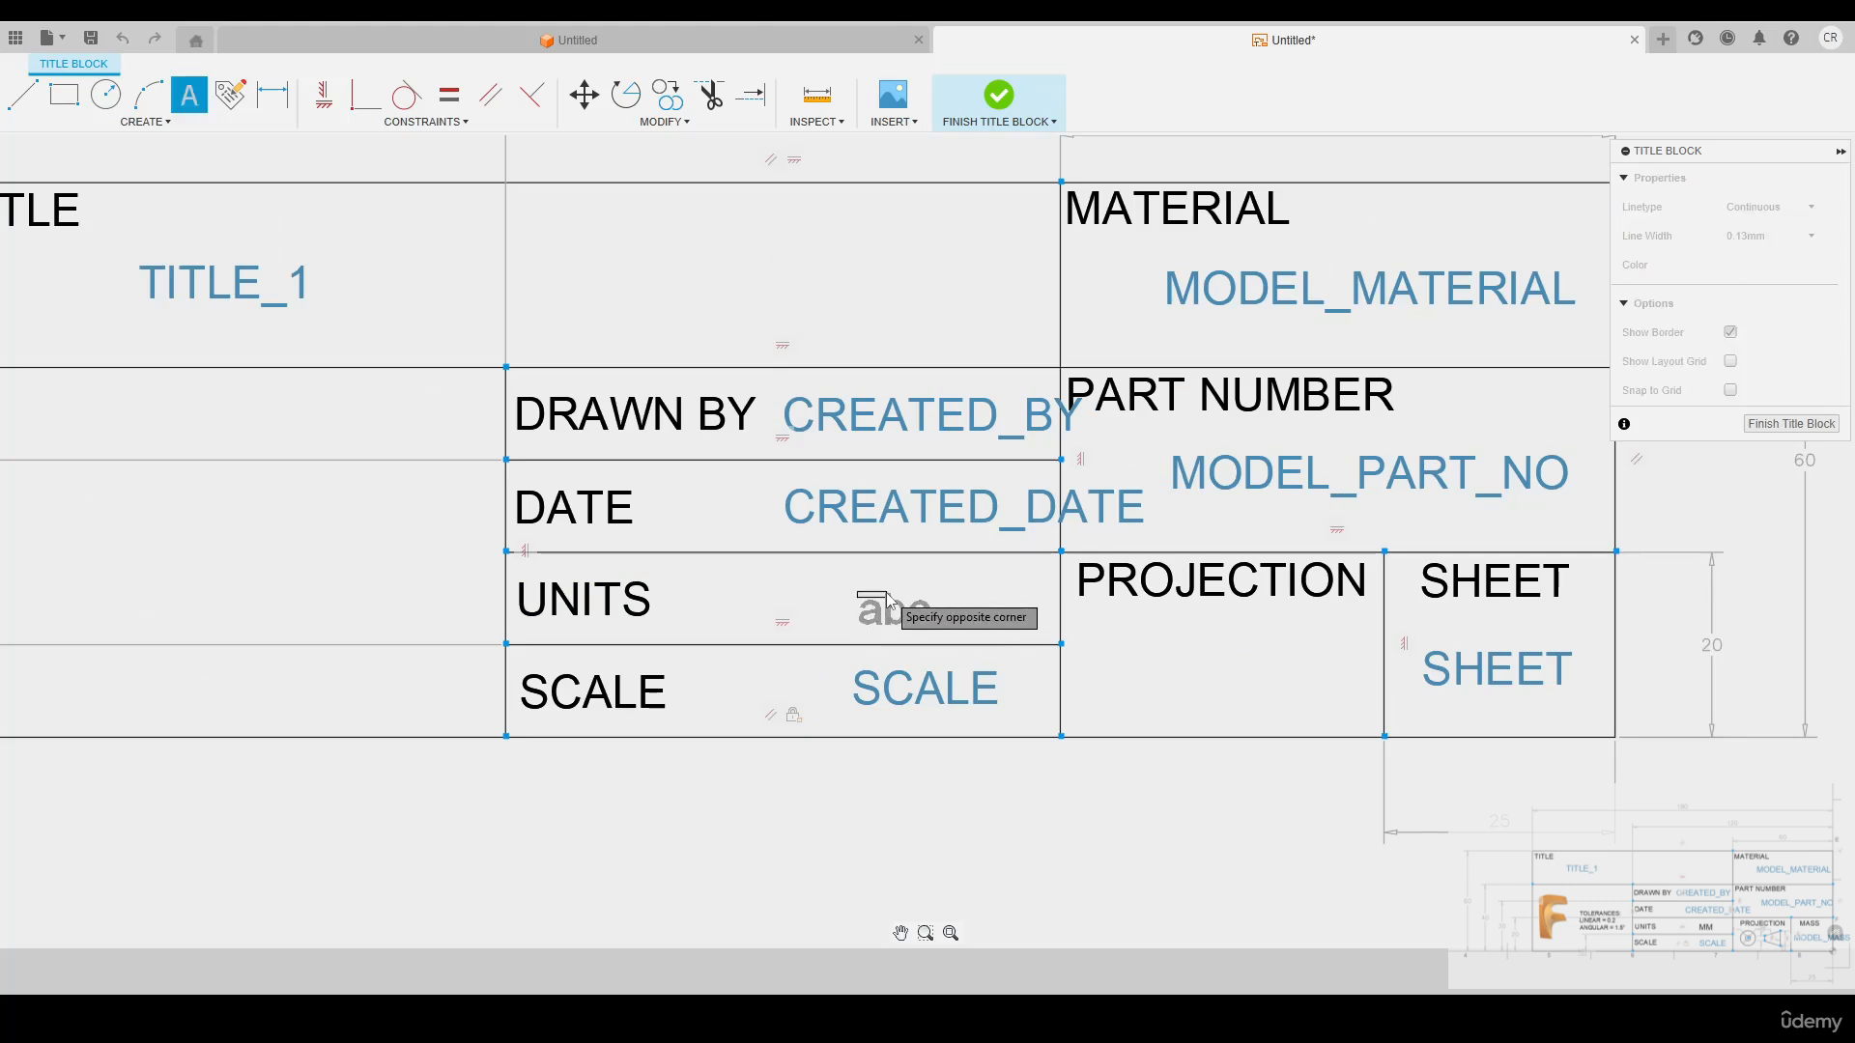
pyautogui.click(997, 610)
pyautogui.write('MM')
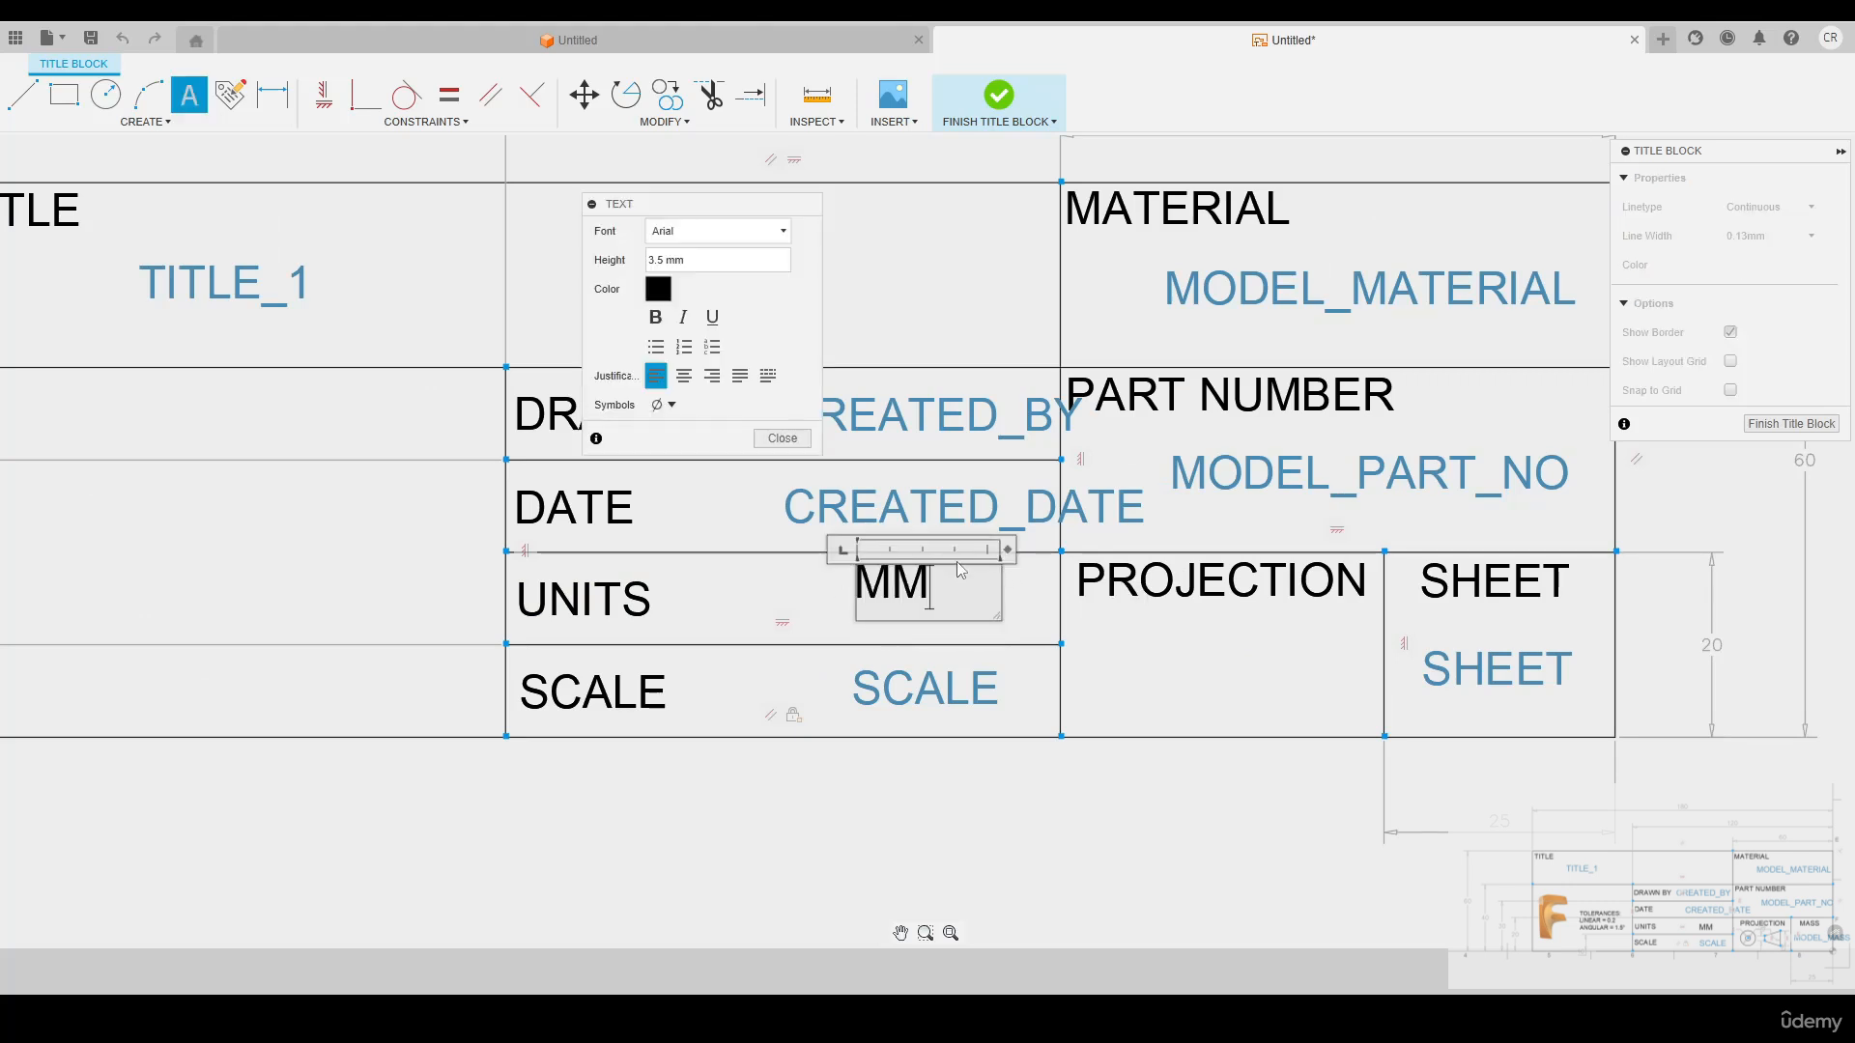
pyautogui.click(781, 438)
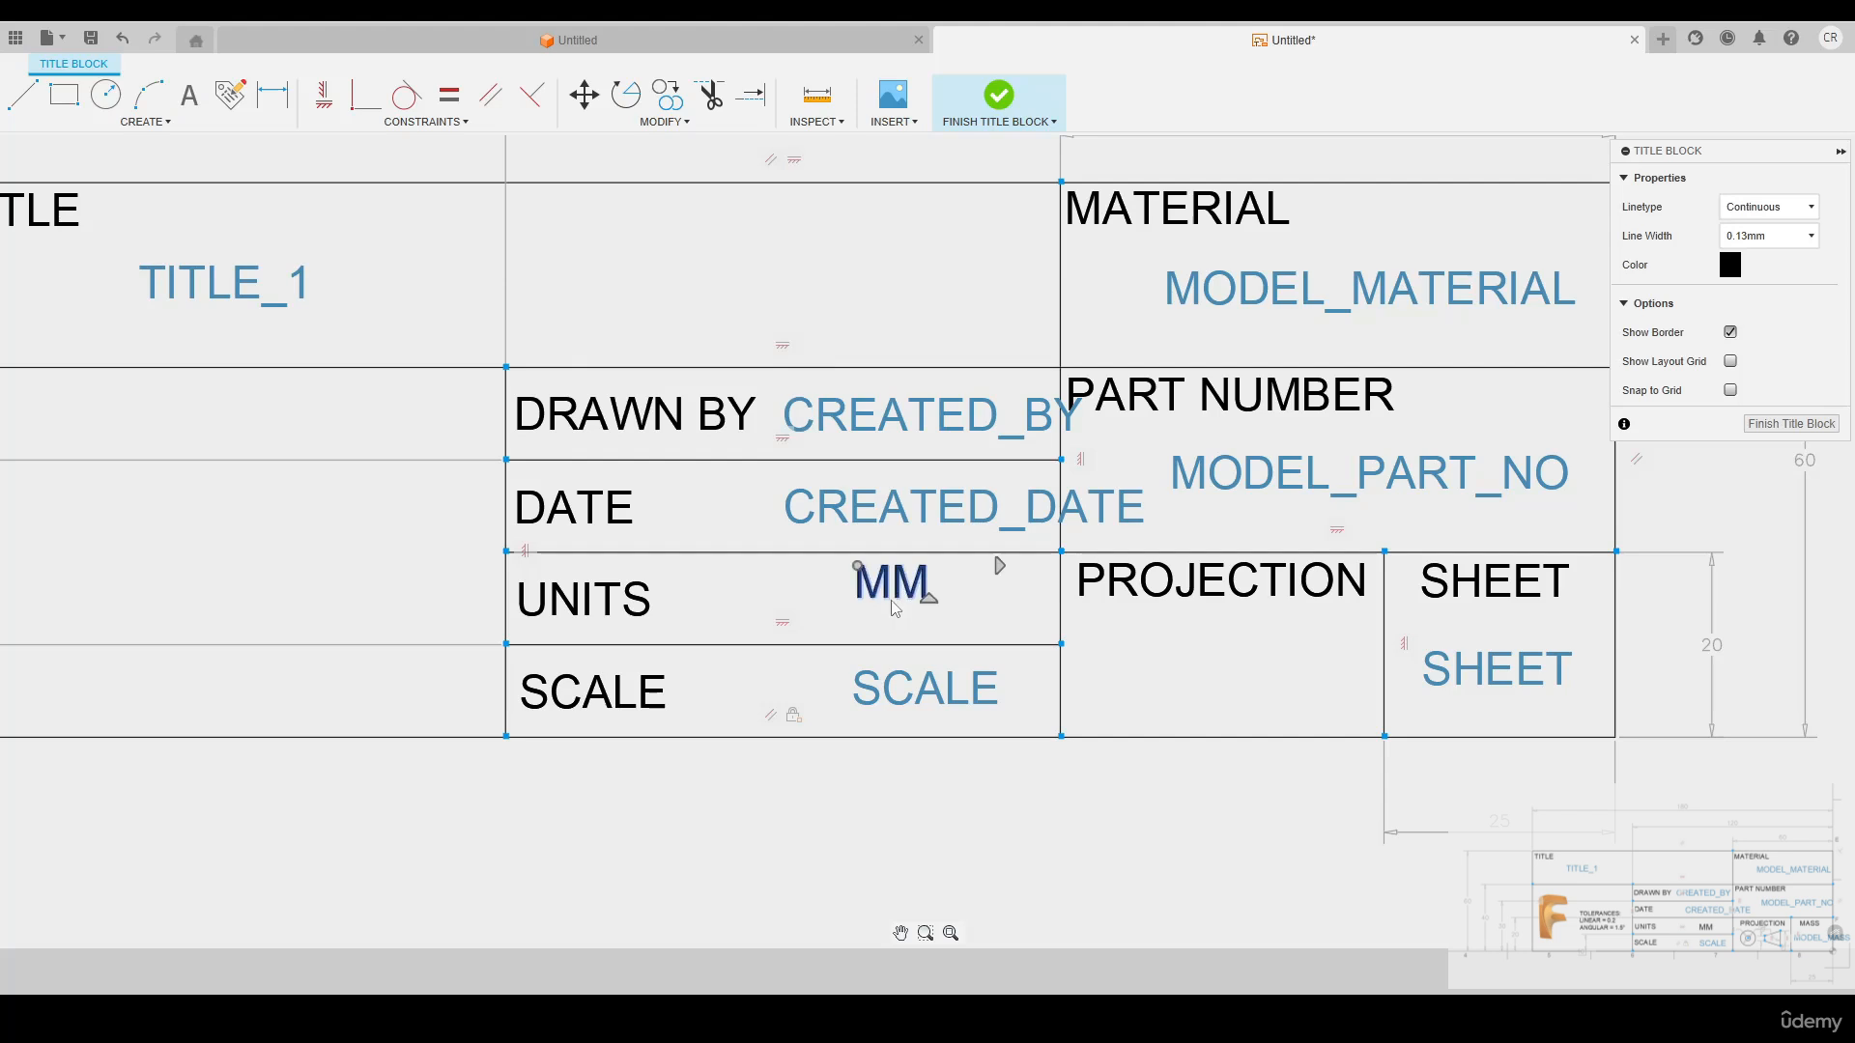
# Centre the SCALE attribute vertically in its row, level with the SCALE label, and finish editing the title block
pyautogui.scroll(-3, 1021, 780)
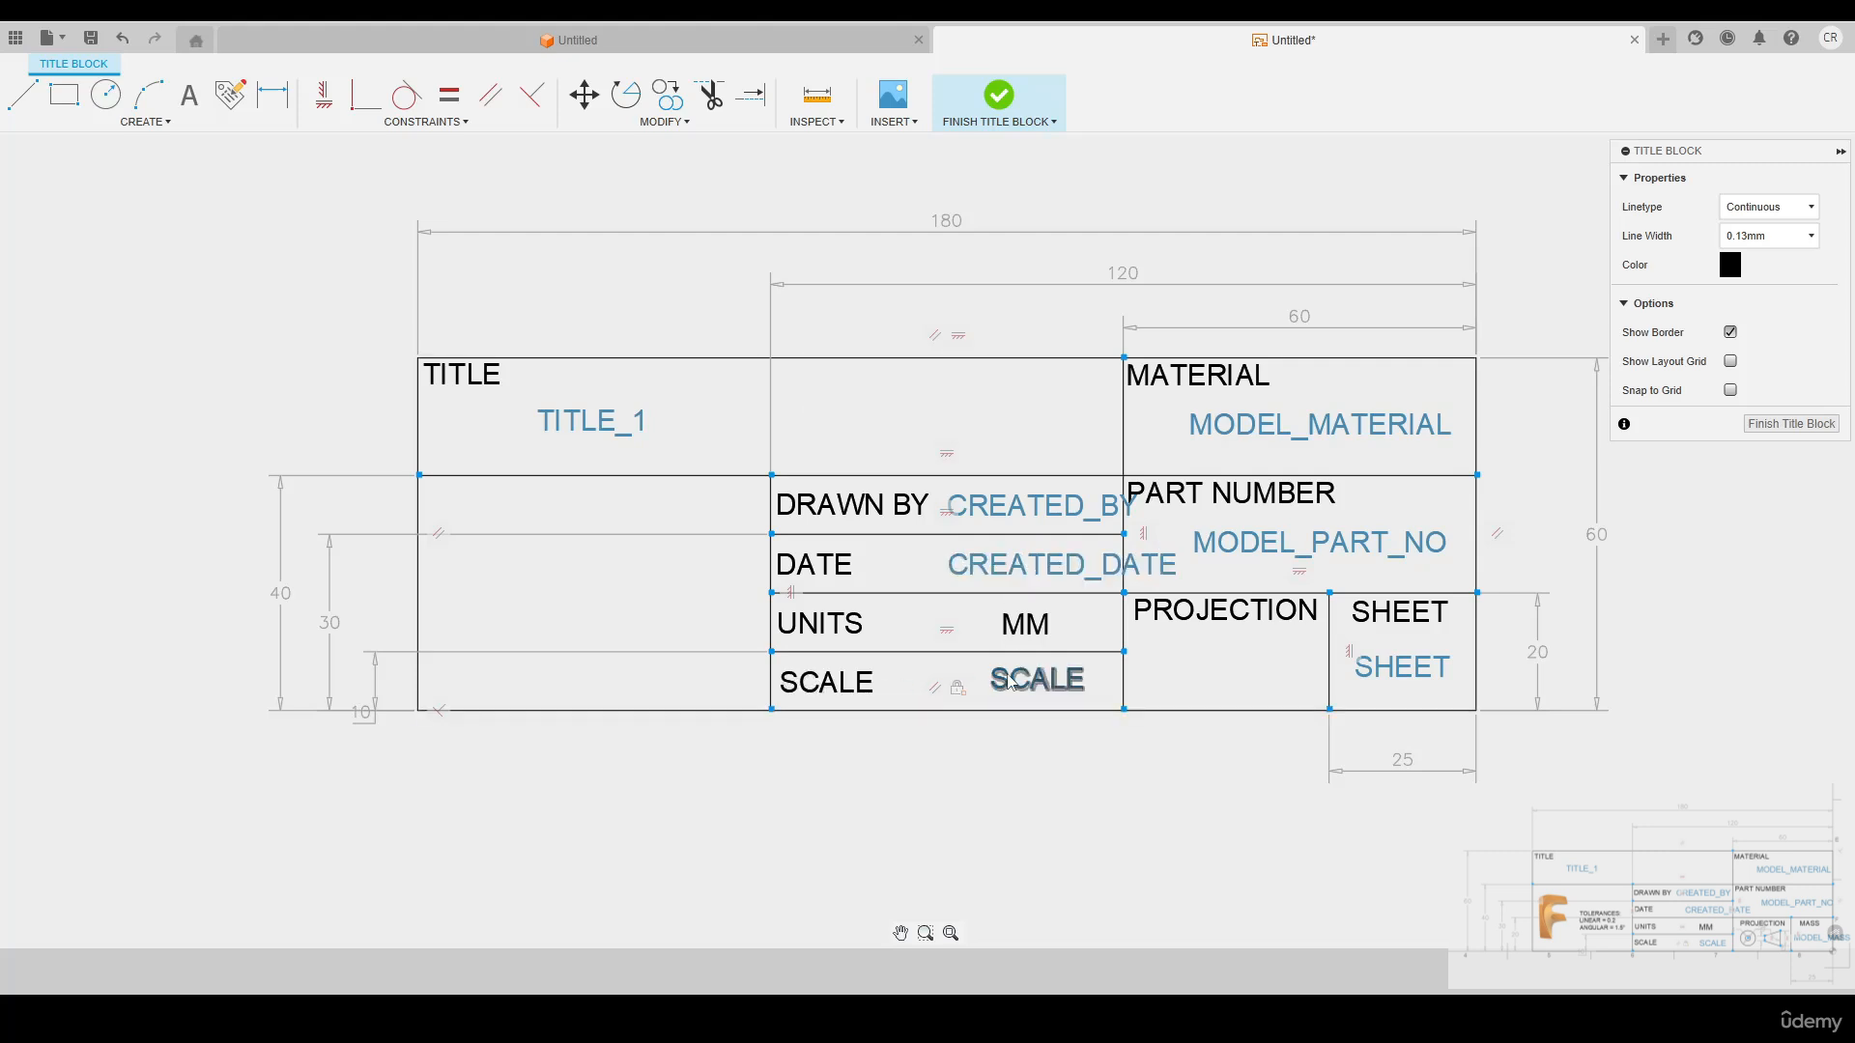
pyautogui.moveTo(1010, 676); pyautogui.dragTo(1006, 682)
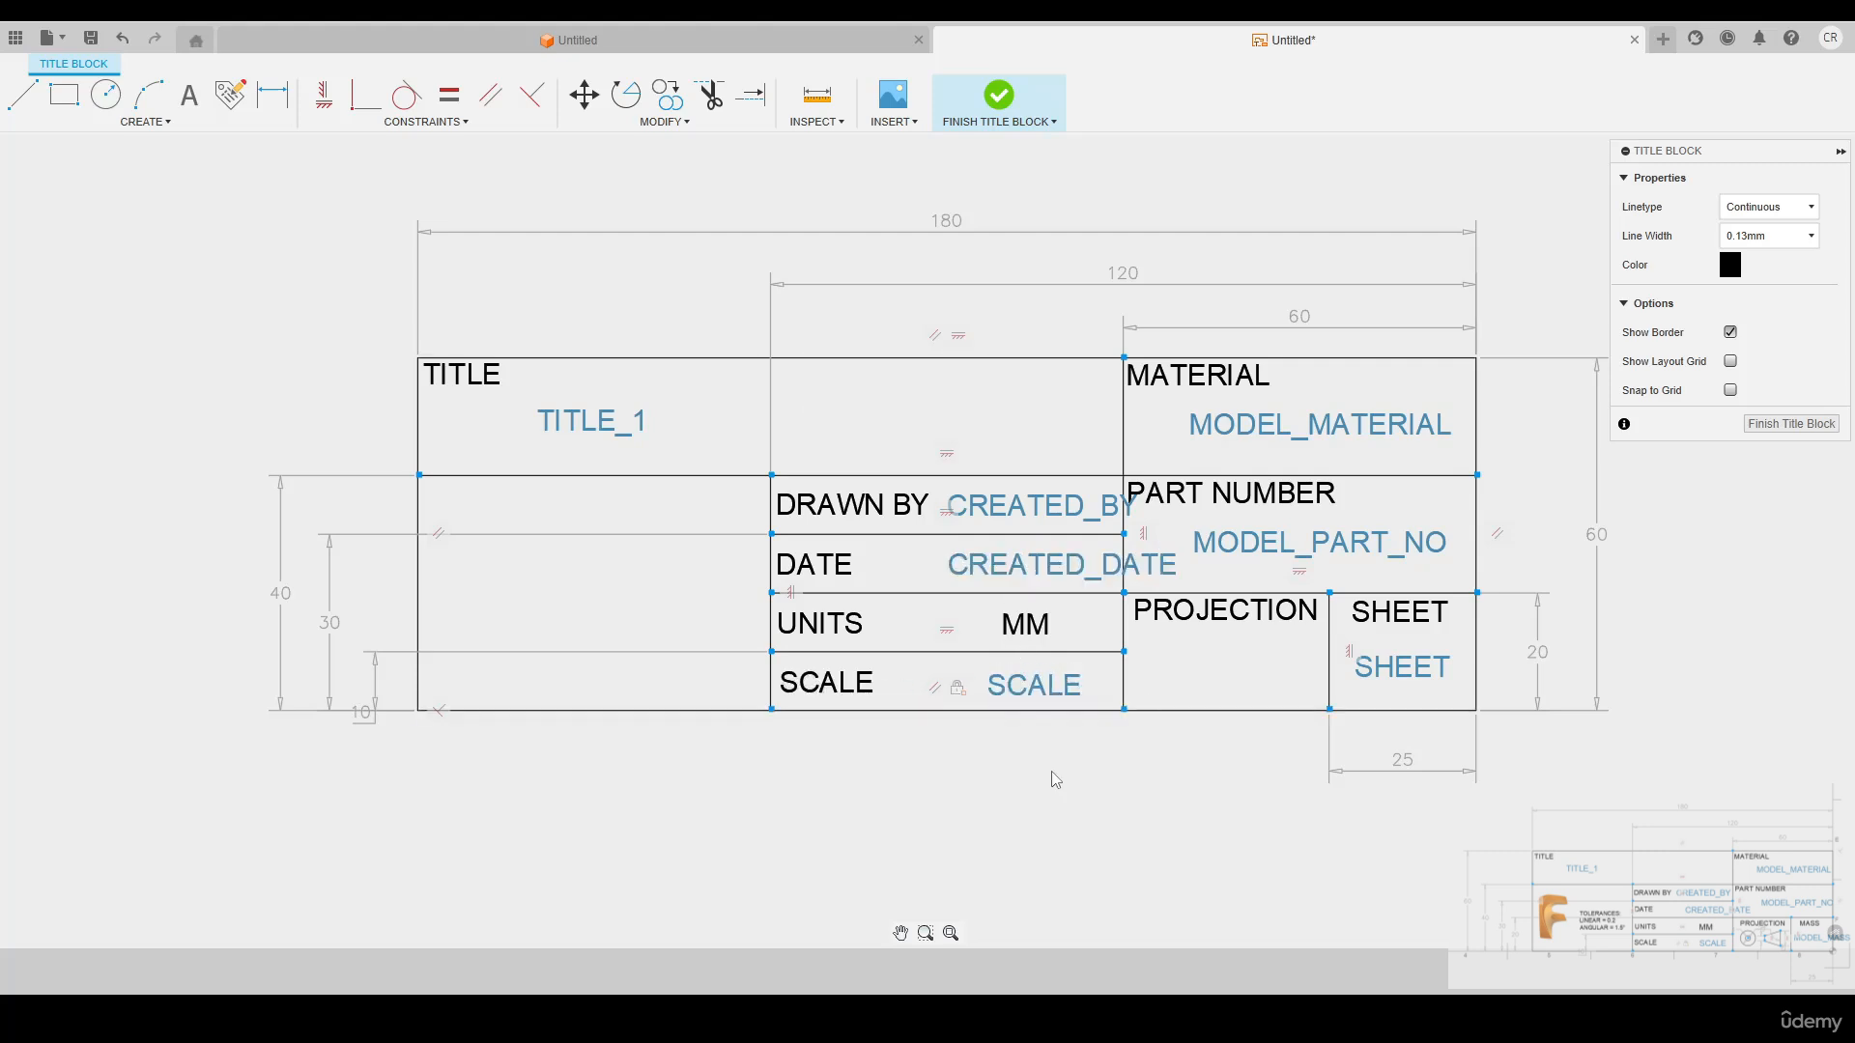
pyautogui.click(1790, 423)
pyautogui.scroll(-1, 916, 470)
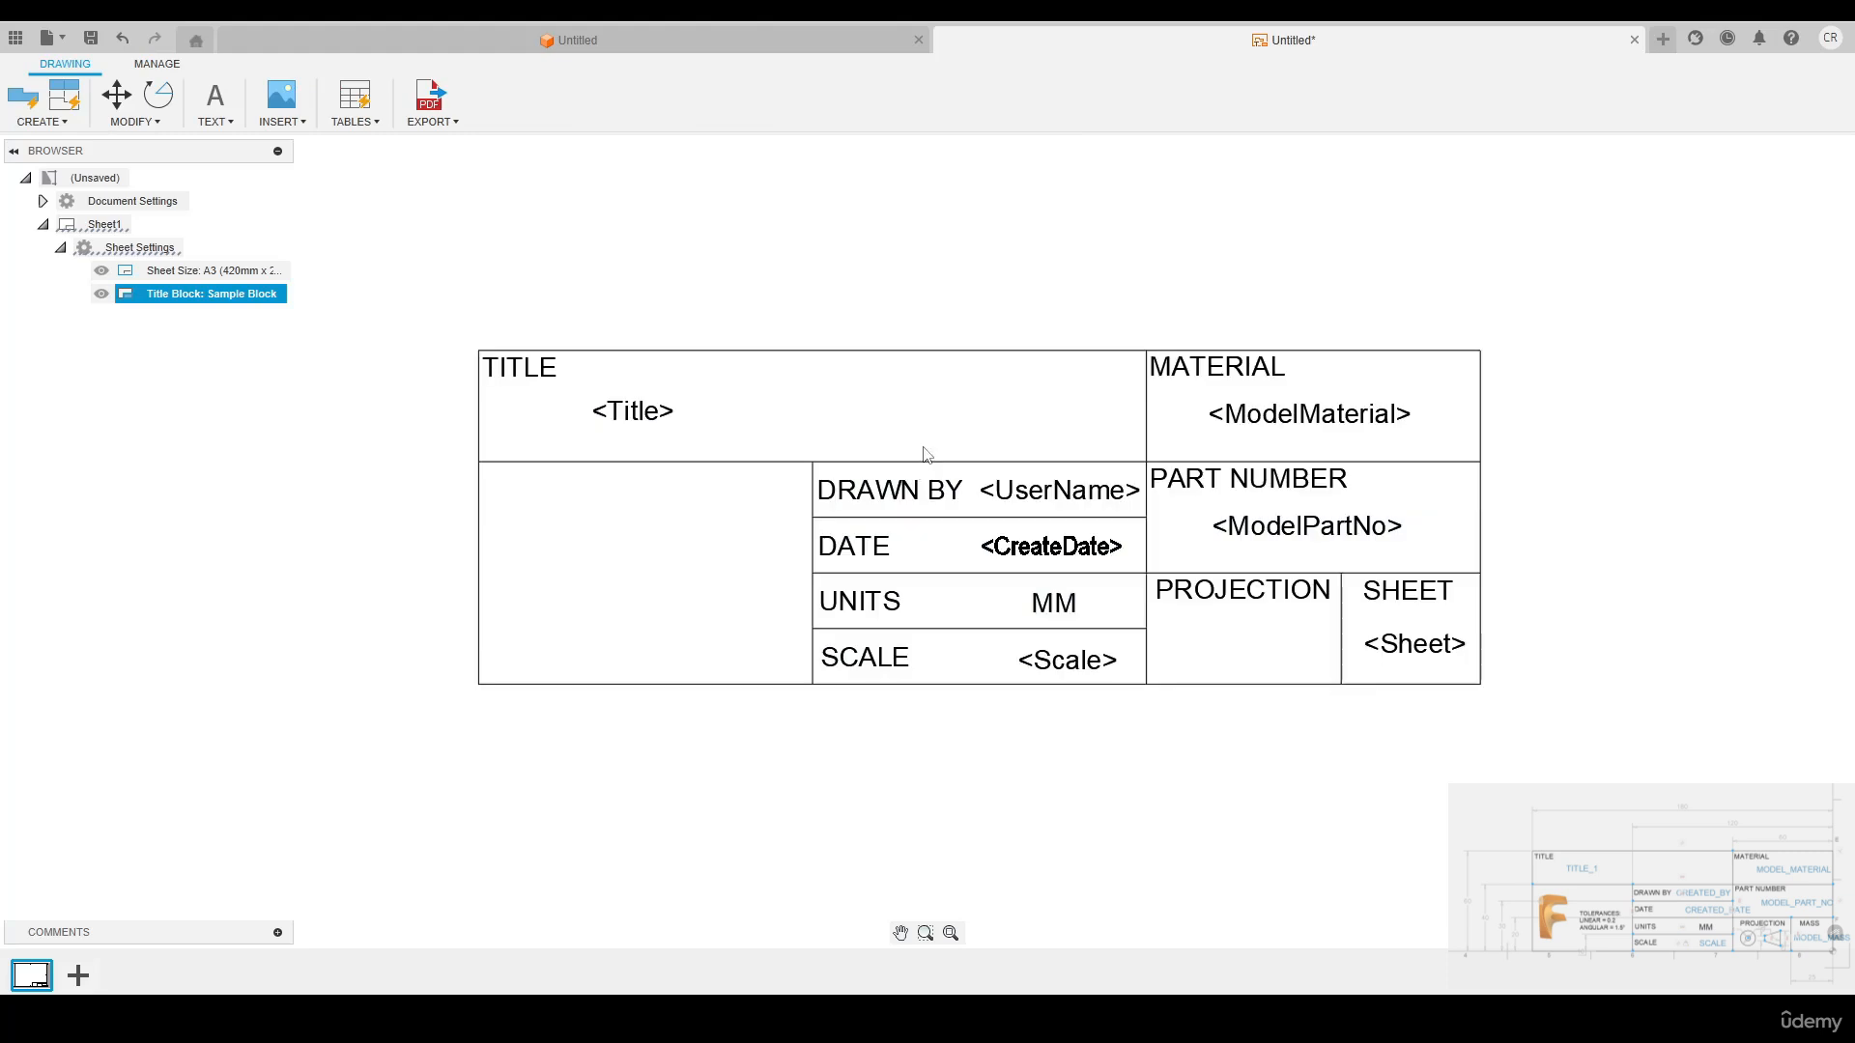
pyautogui.scroll(1, 942, 406)
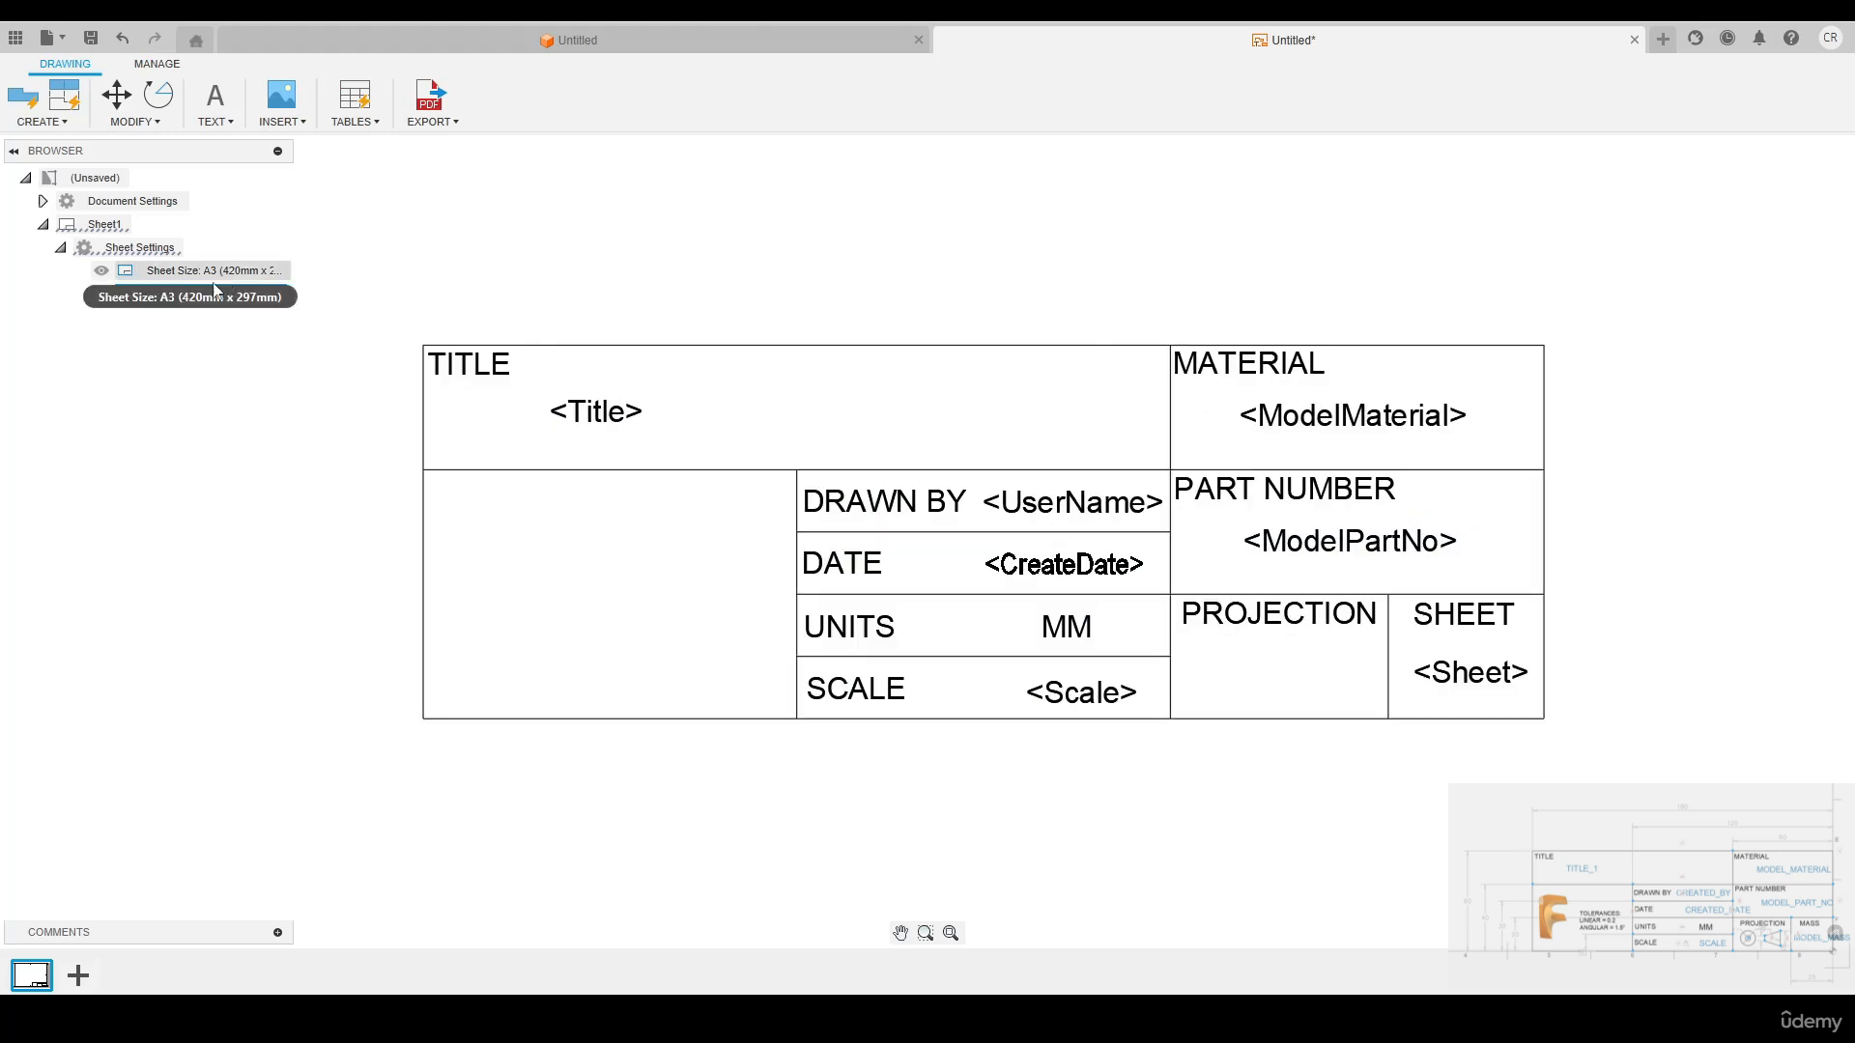
# Reopen the Sample Block title block for editing and choose Fusion Logo.png from the 4. 3D Modelling folder as the image to insert
pyautogui.rightClick(151, 300)
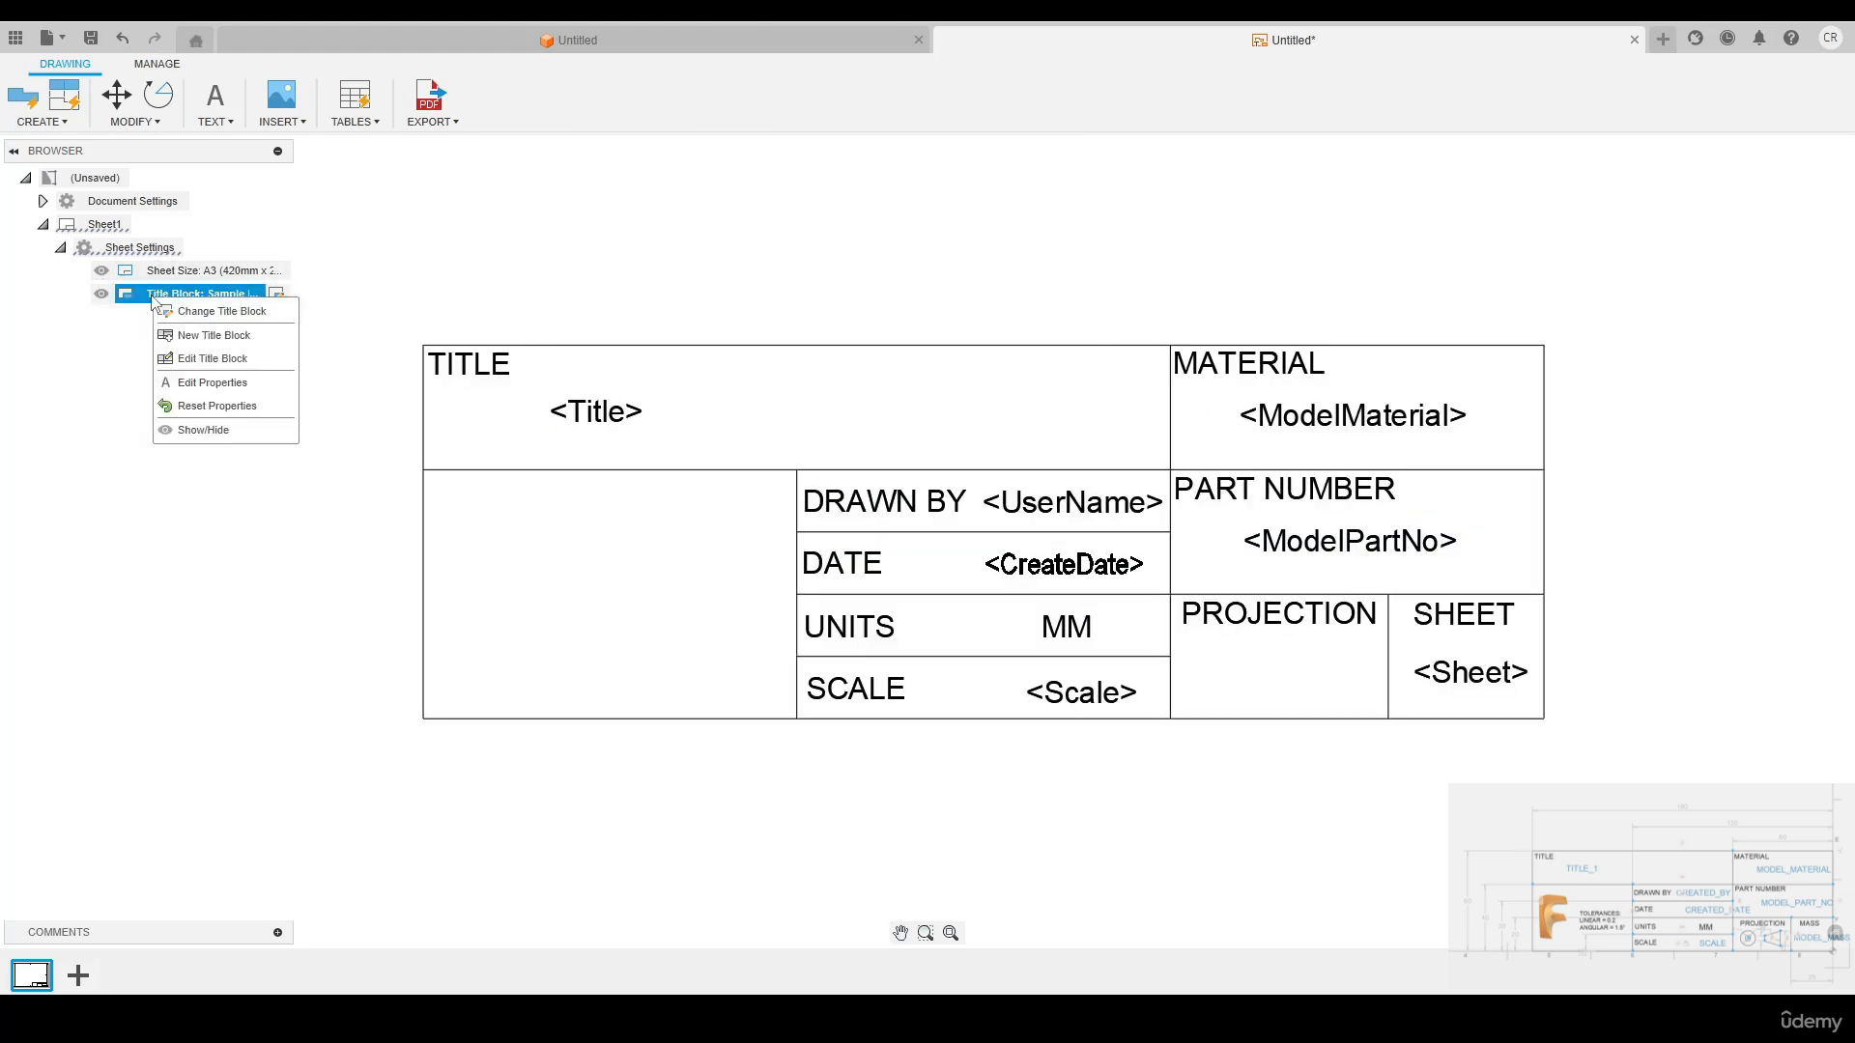
pyautogui.click(205, 360)
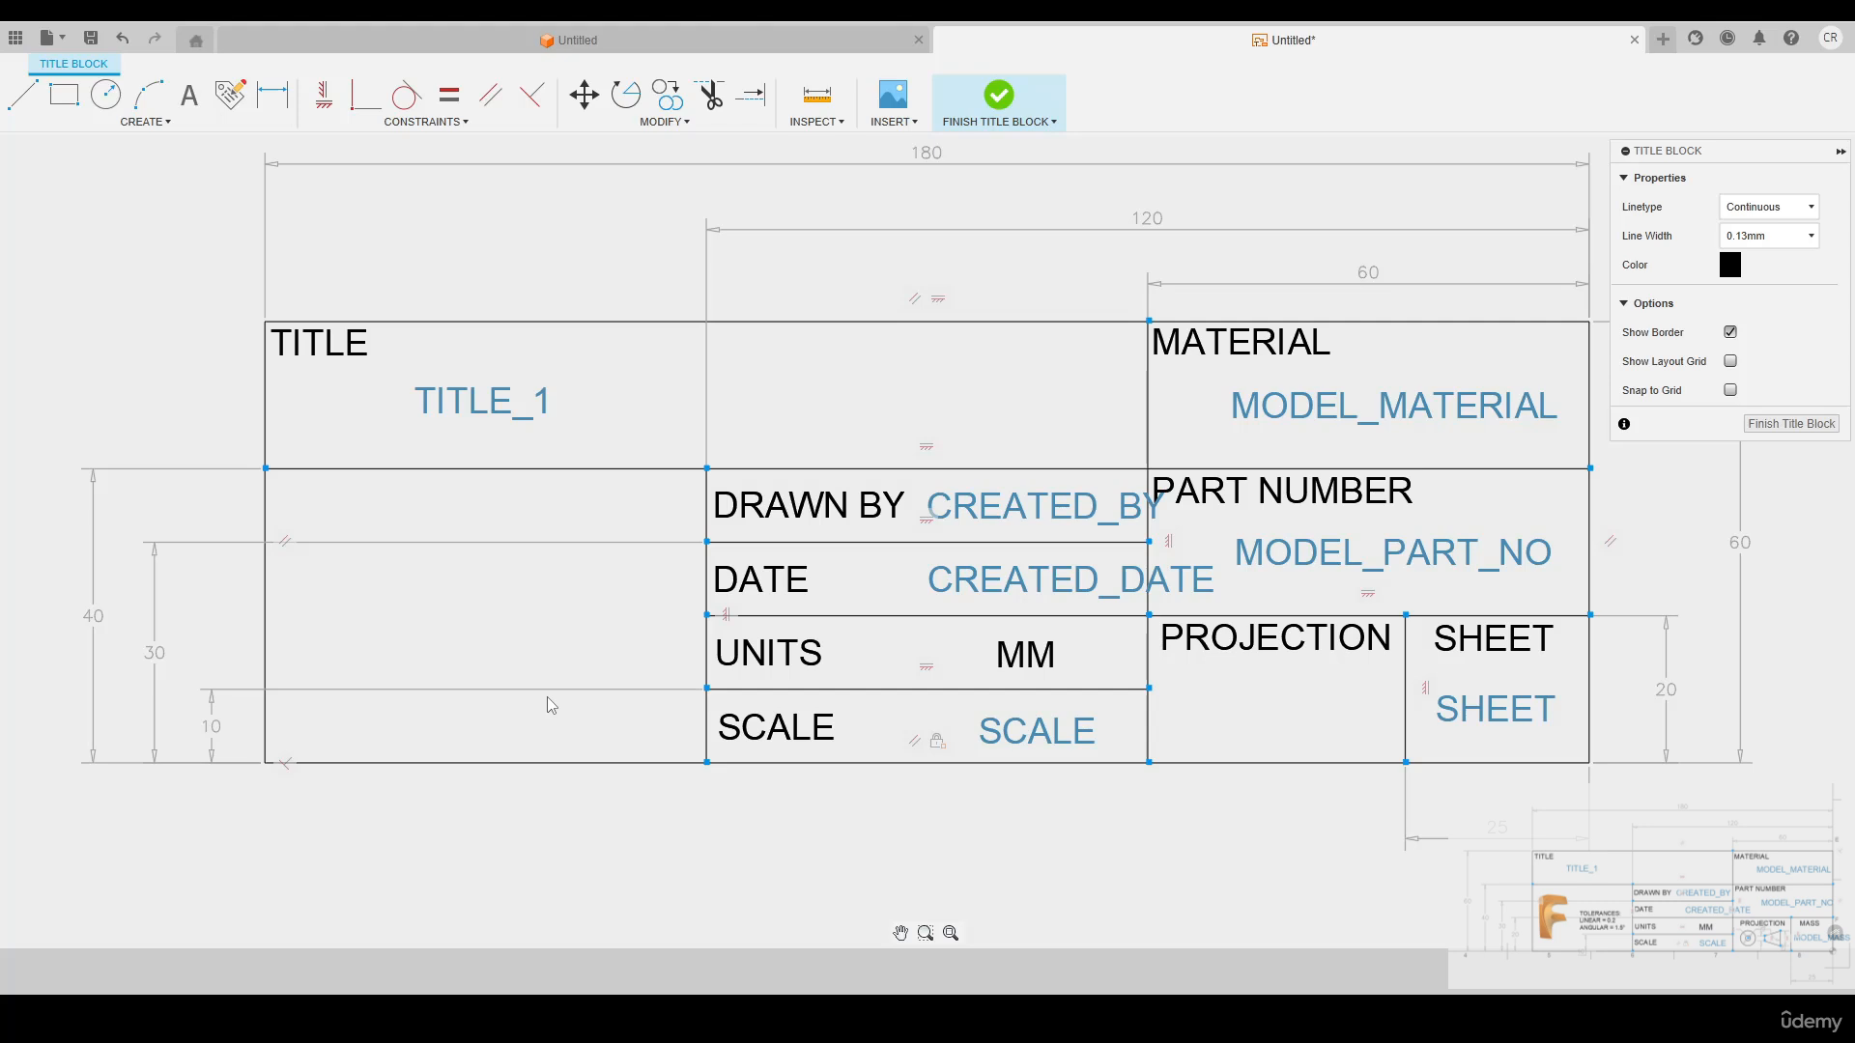
pyautogui.click(893, 122)
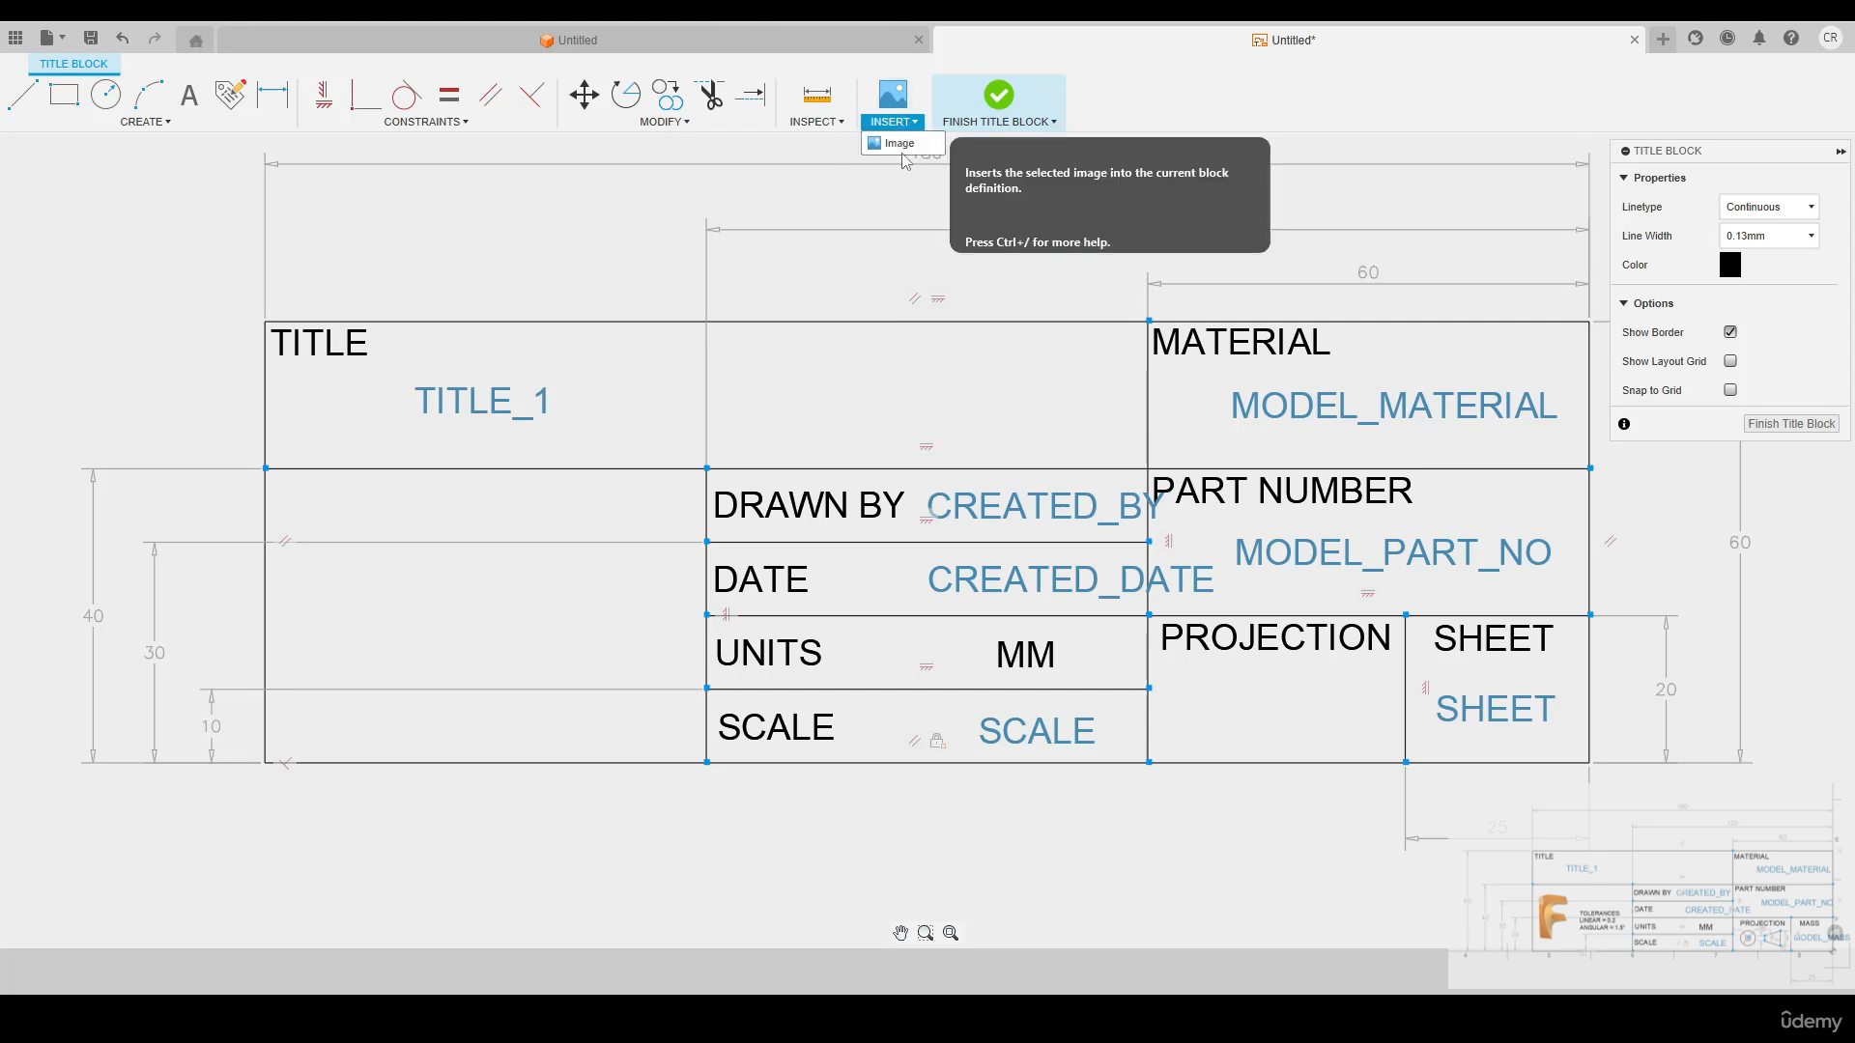
pyautogui.click(901, 145)
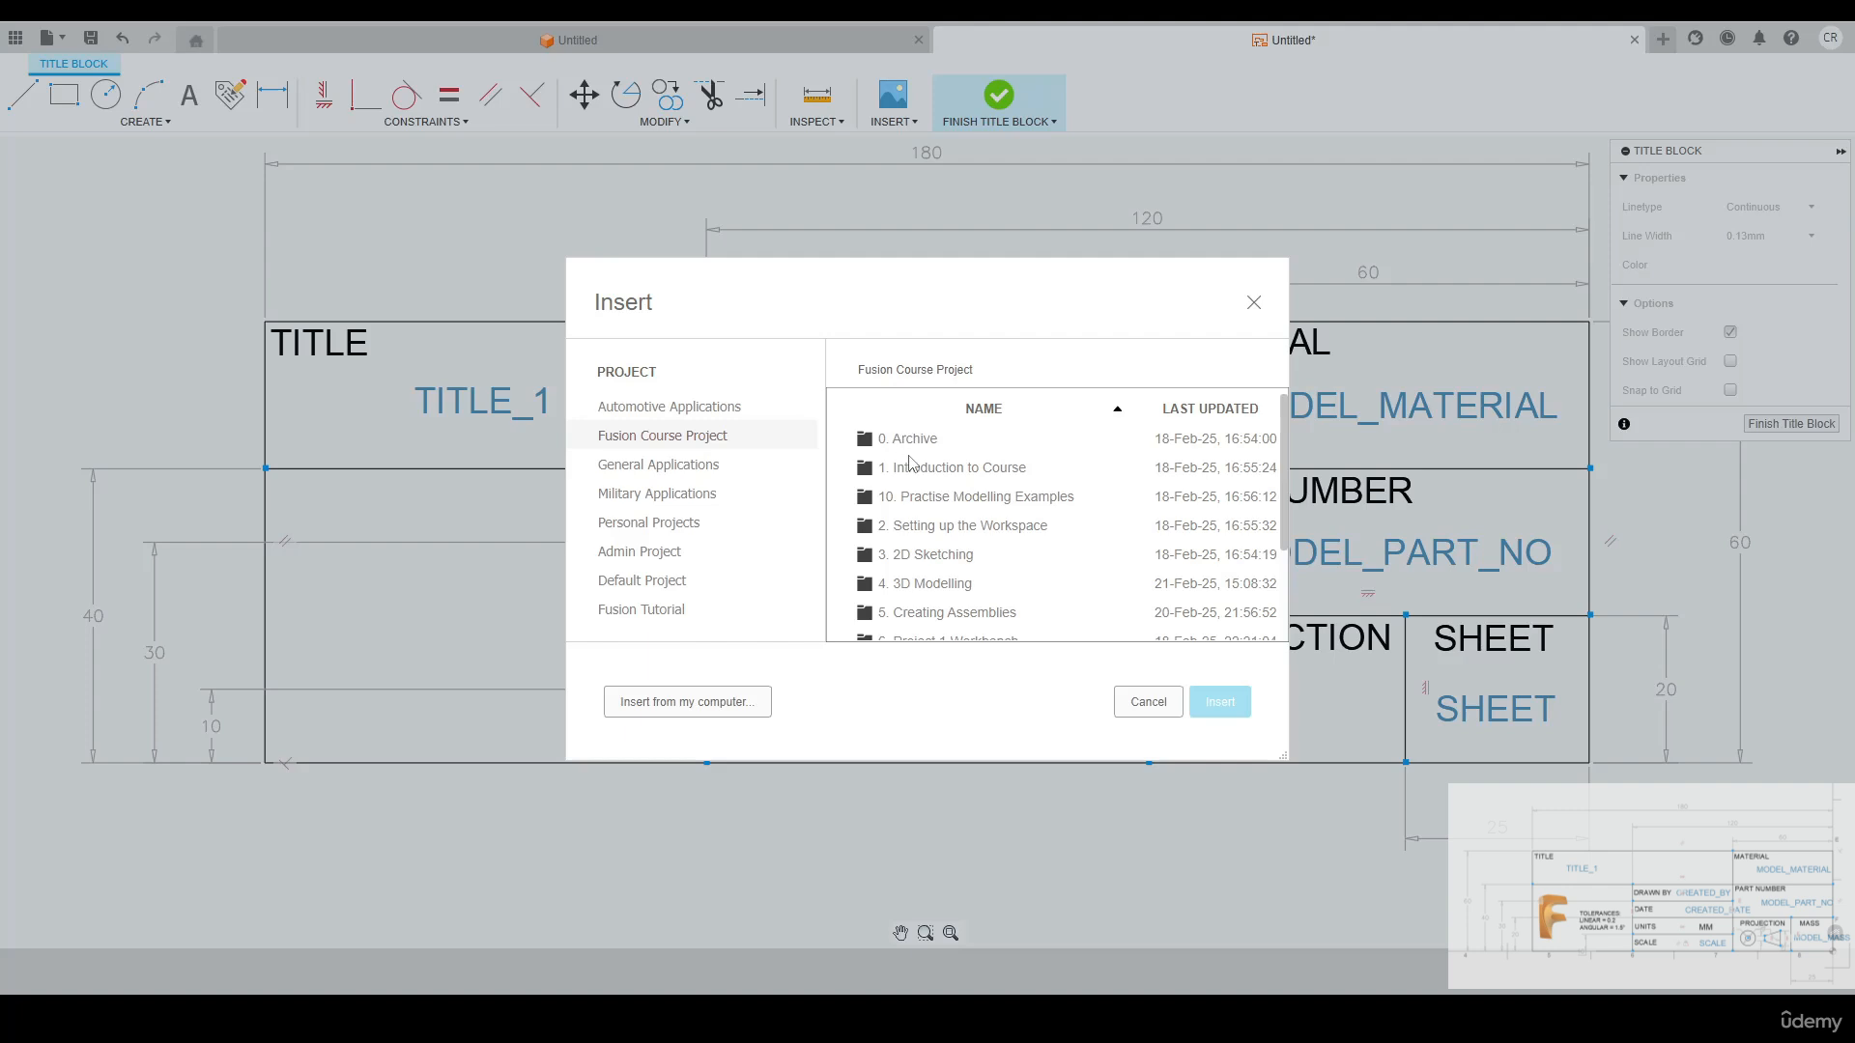
pyautogui.scroll(-2, 910, 473)
pyautogui.scroll(2, 912, 478)
pyautogui.scroll(-2, 910, 498)
pyautogui.doubleClick(921, 483)
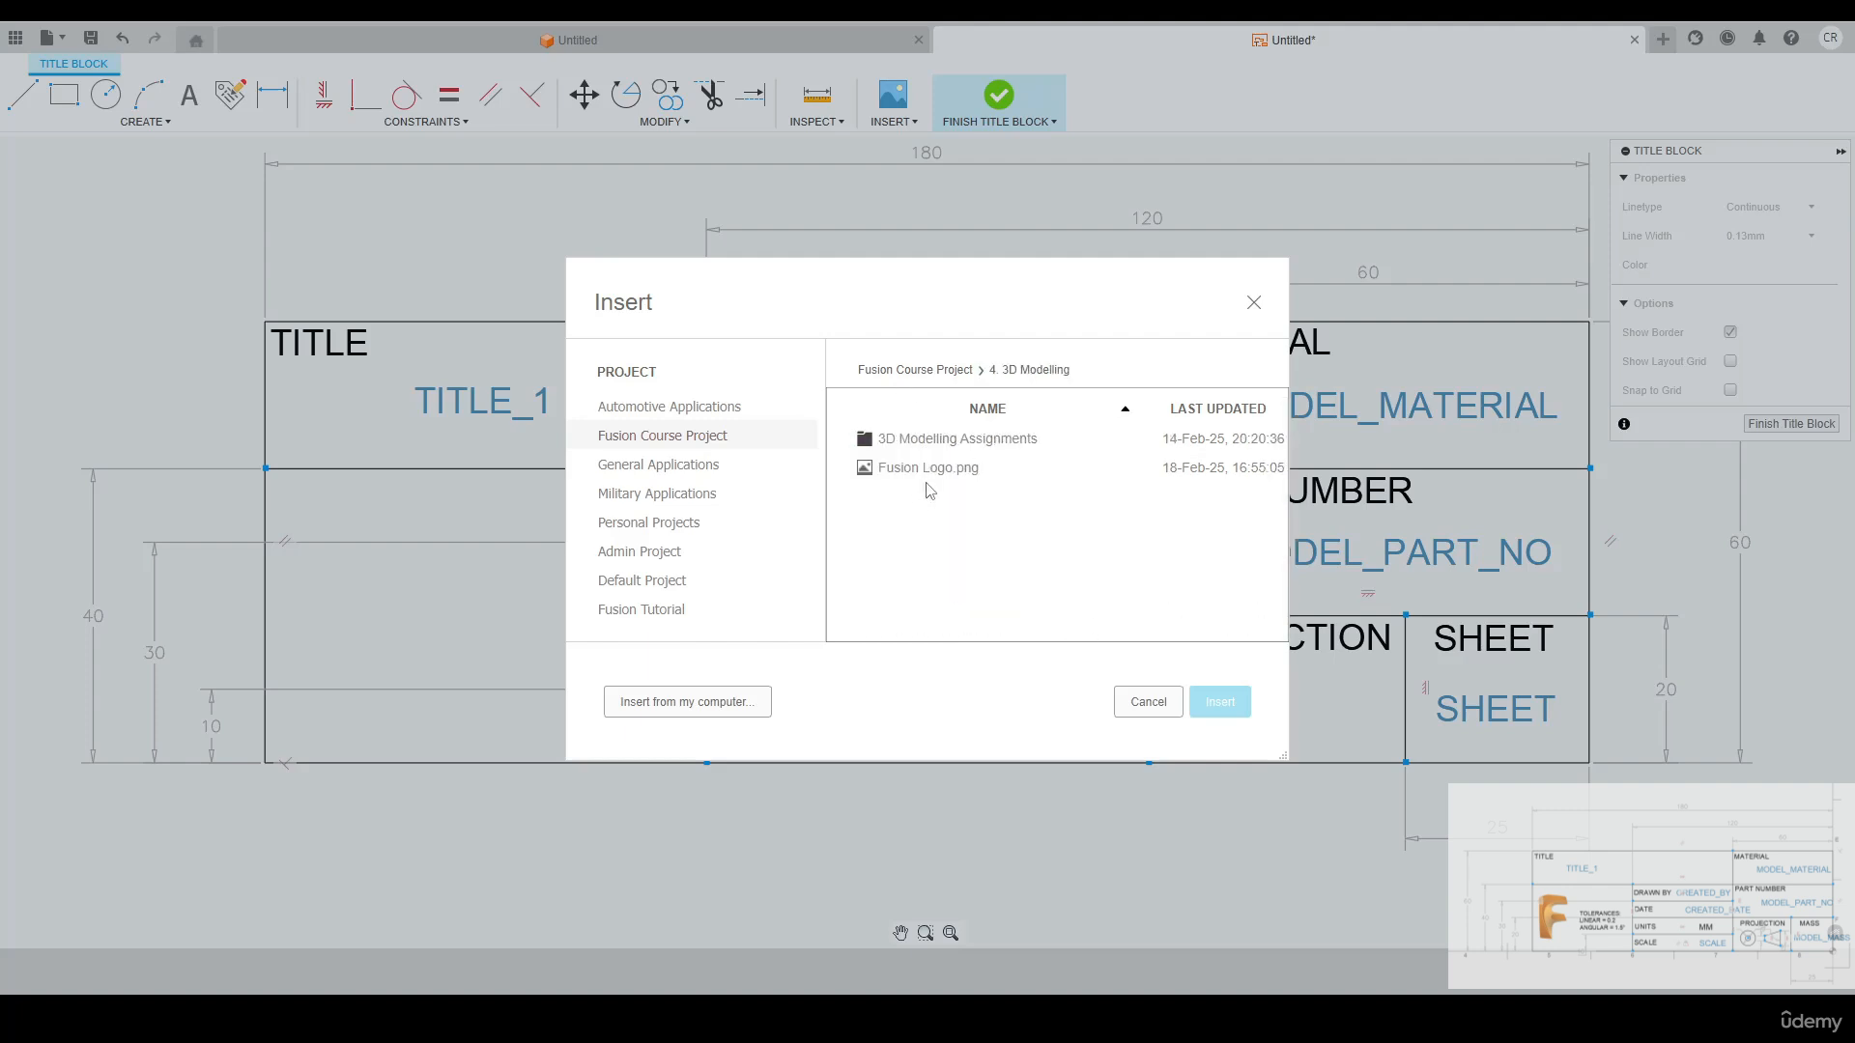
pyautogui.click(912, 474)
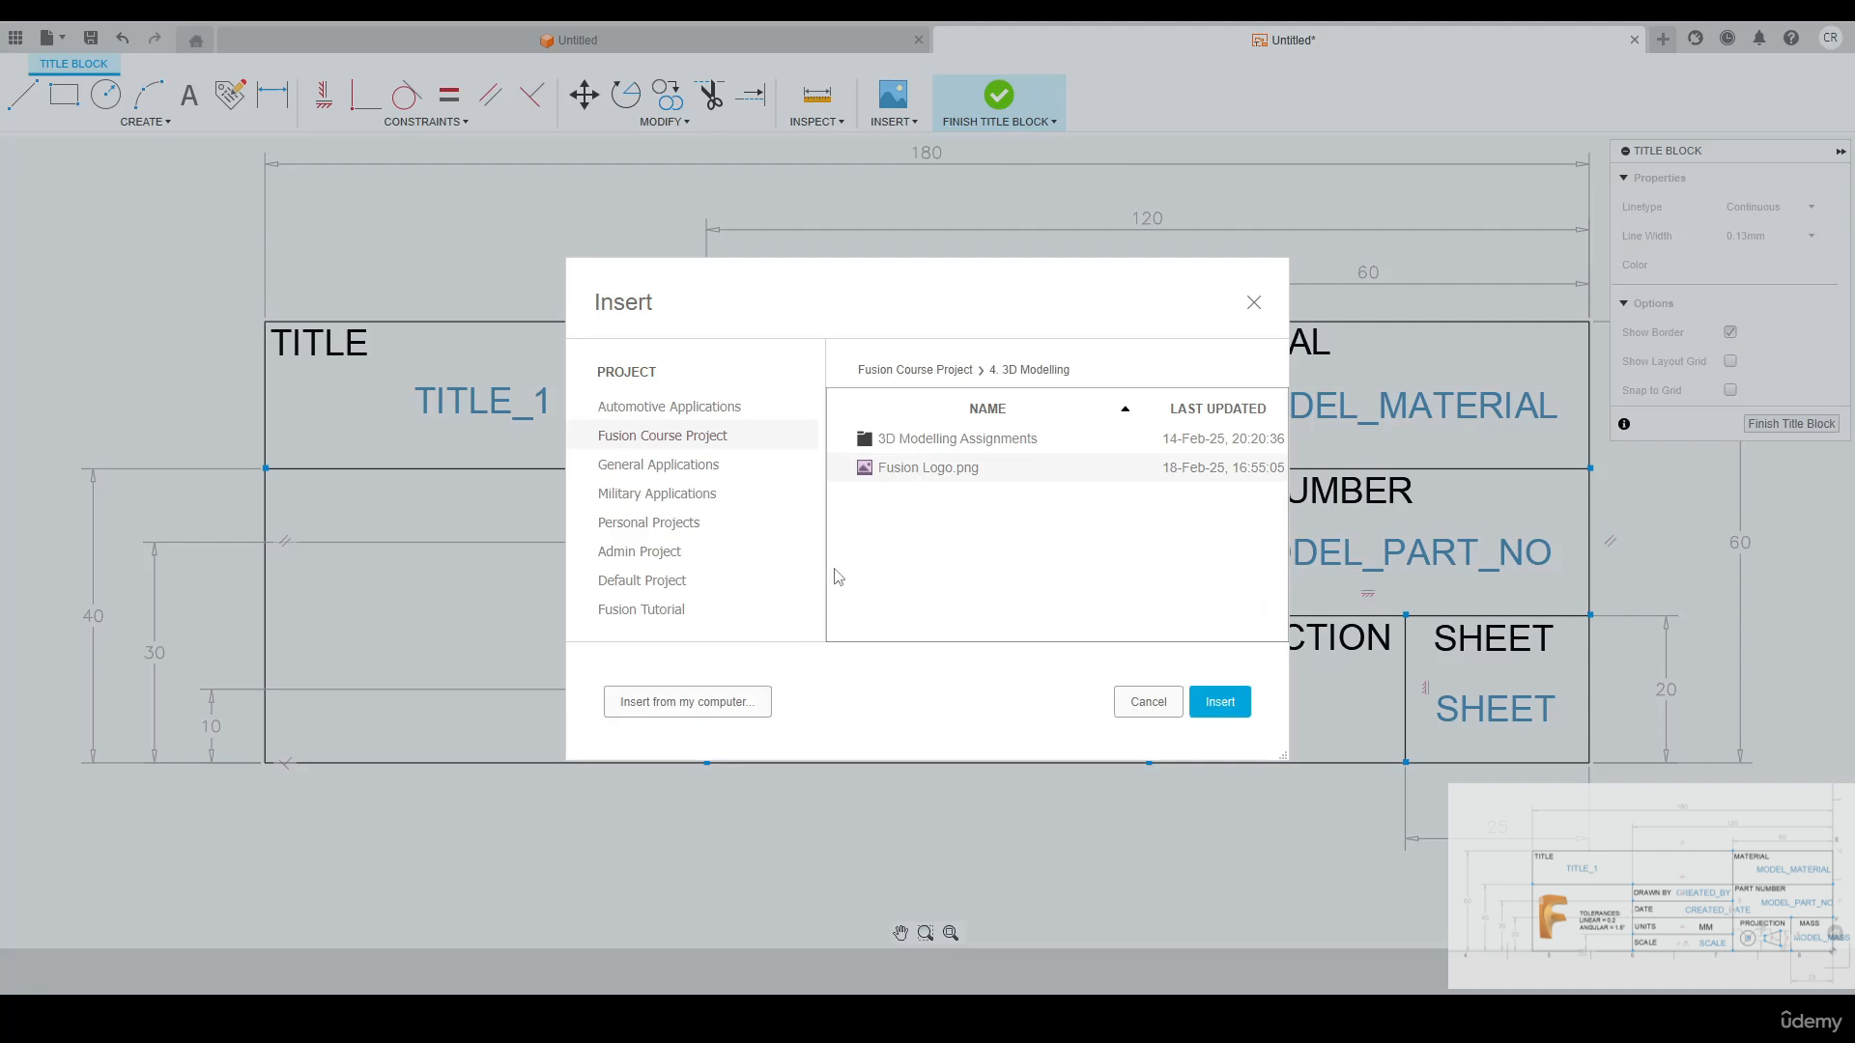
pyautogui.click(1215, 701)
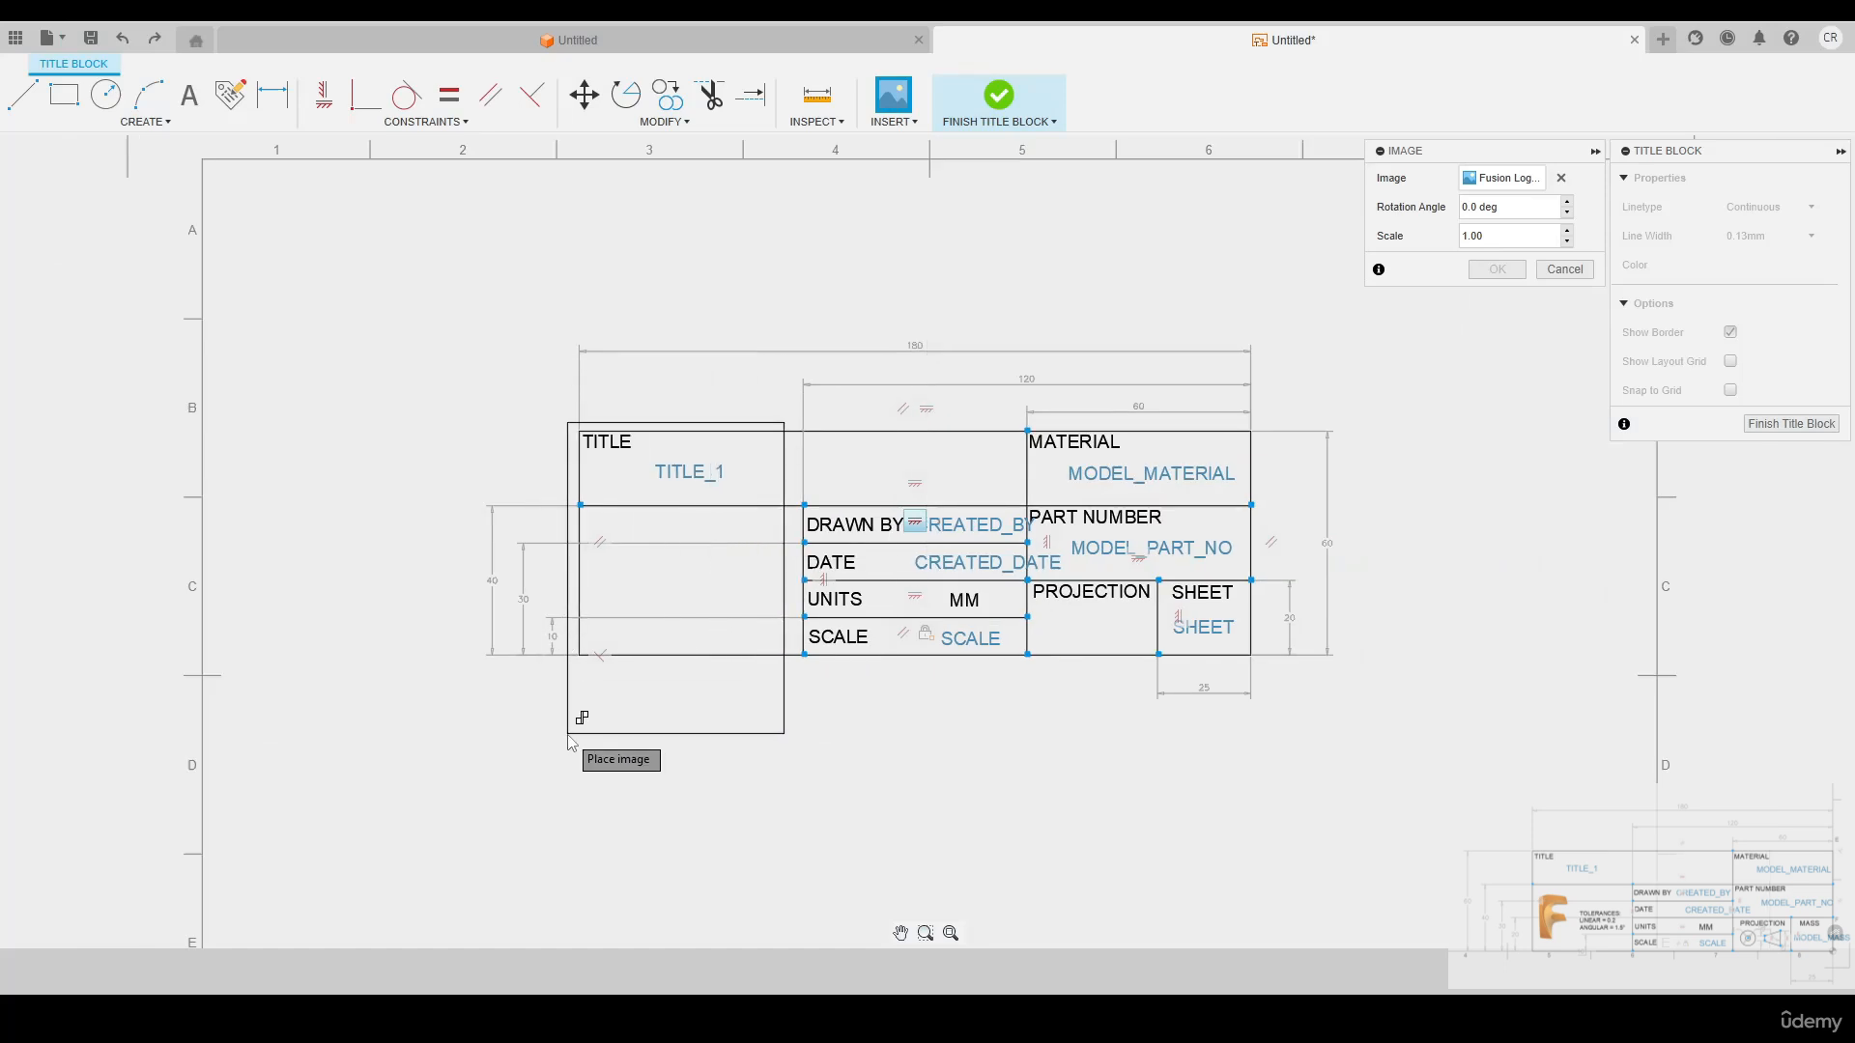
# Place the Fusion logo image over the title block's left edge at scale 1.00
pyautogui.click(500, 725)
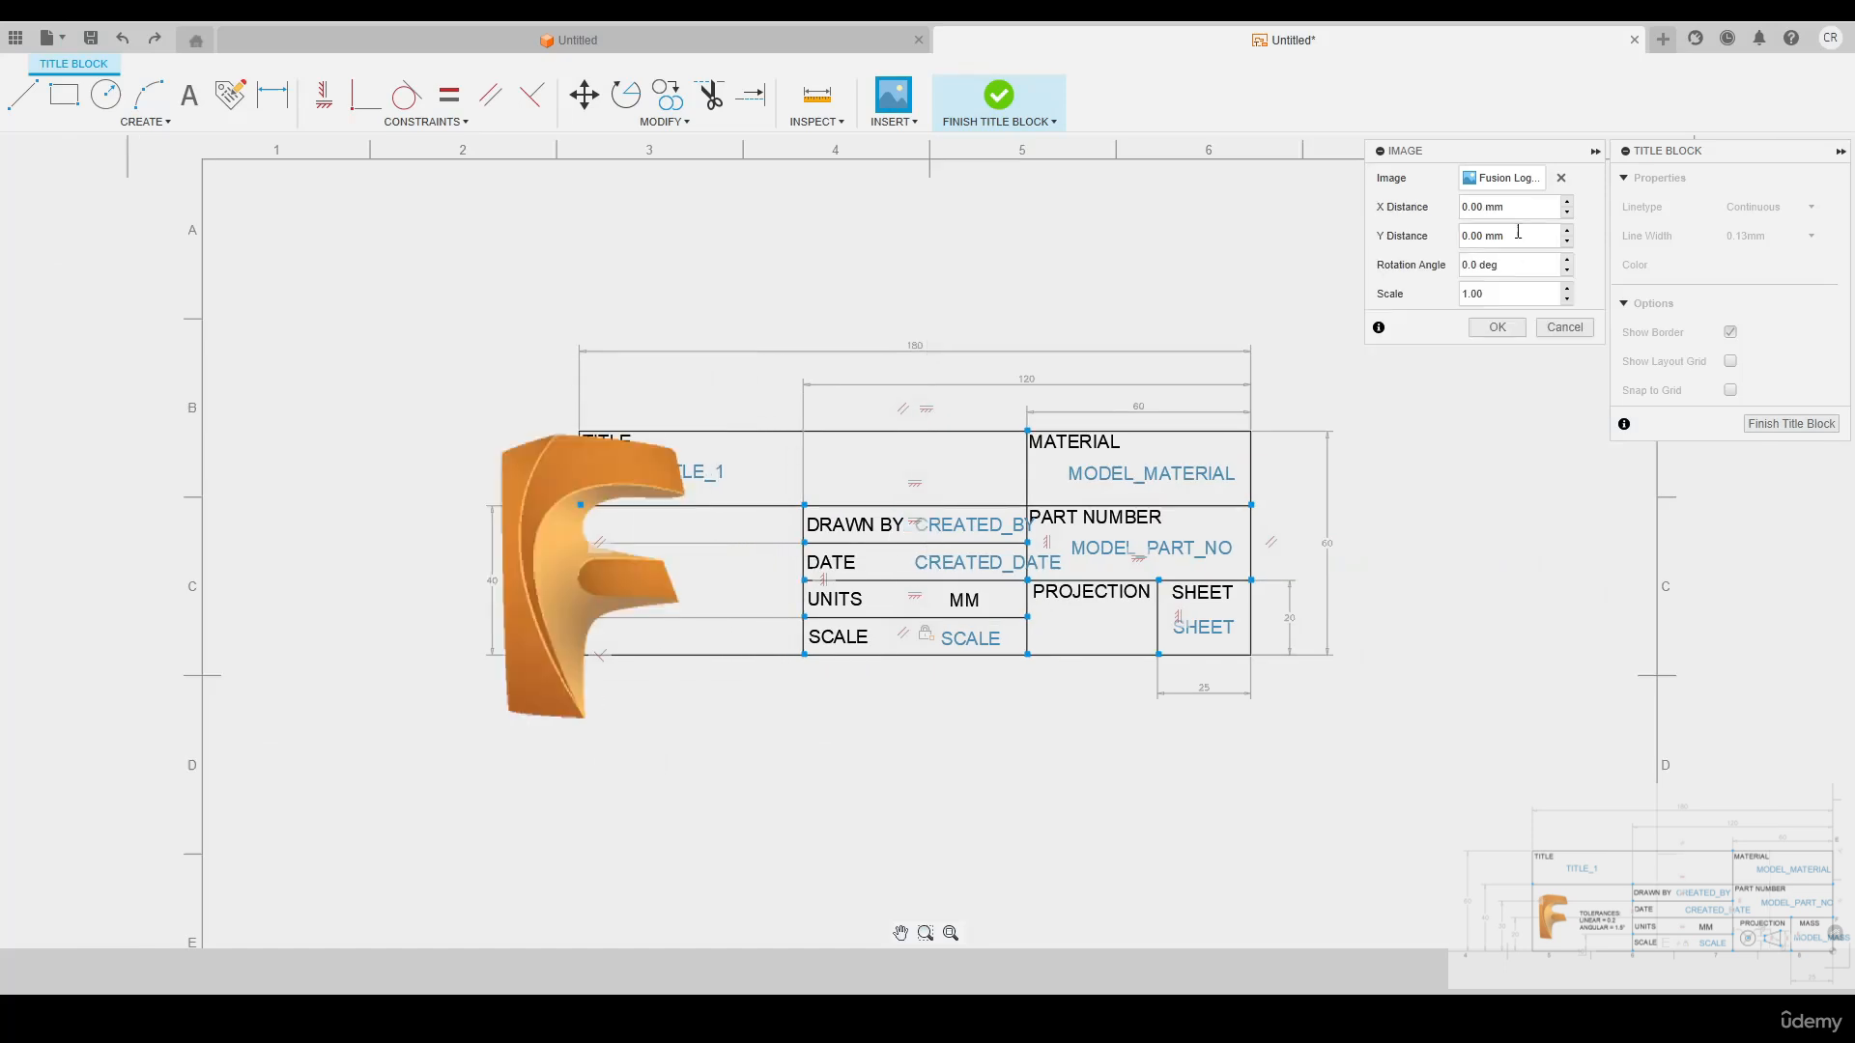
pyautogui.moveTo(1473, 152); pyautogui.dragTo(966, 370)
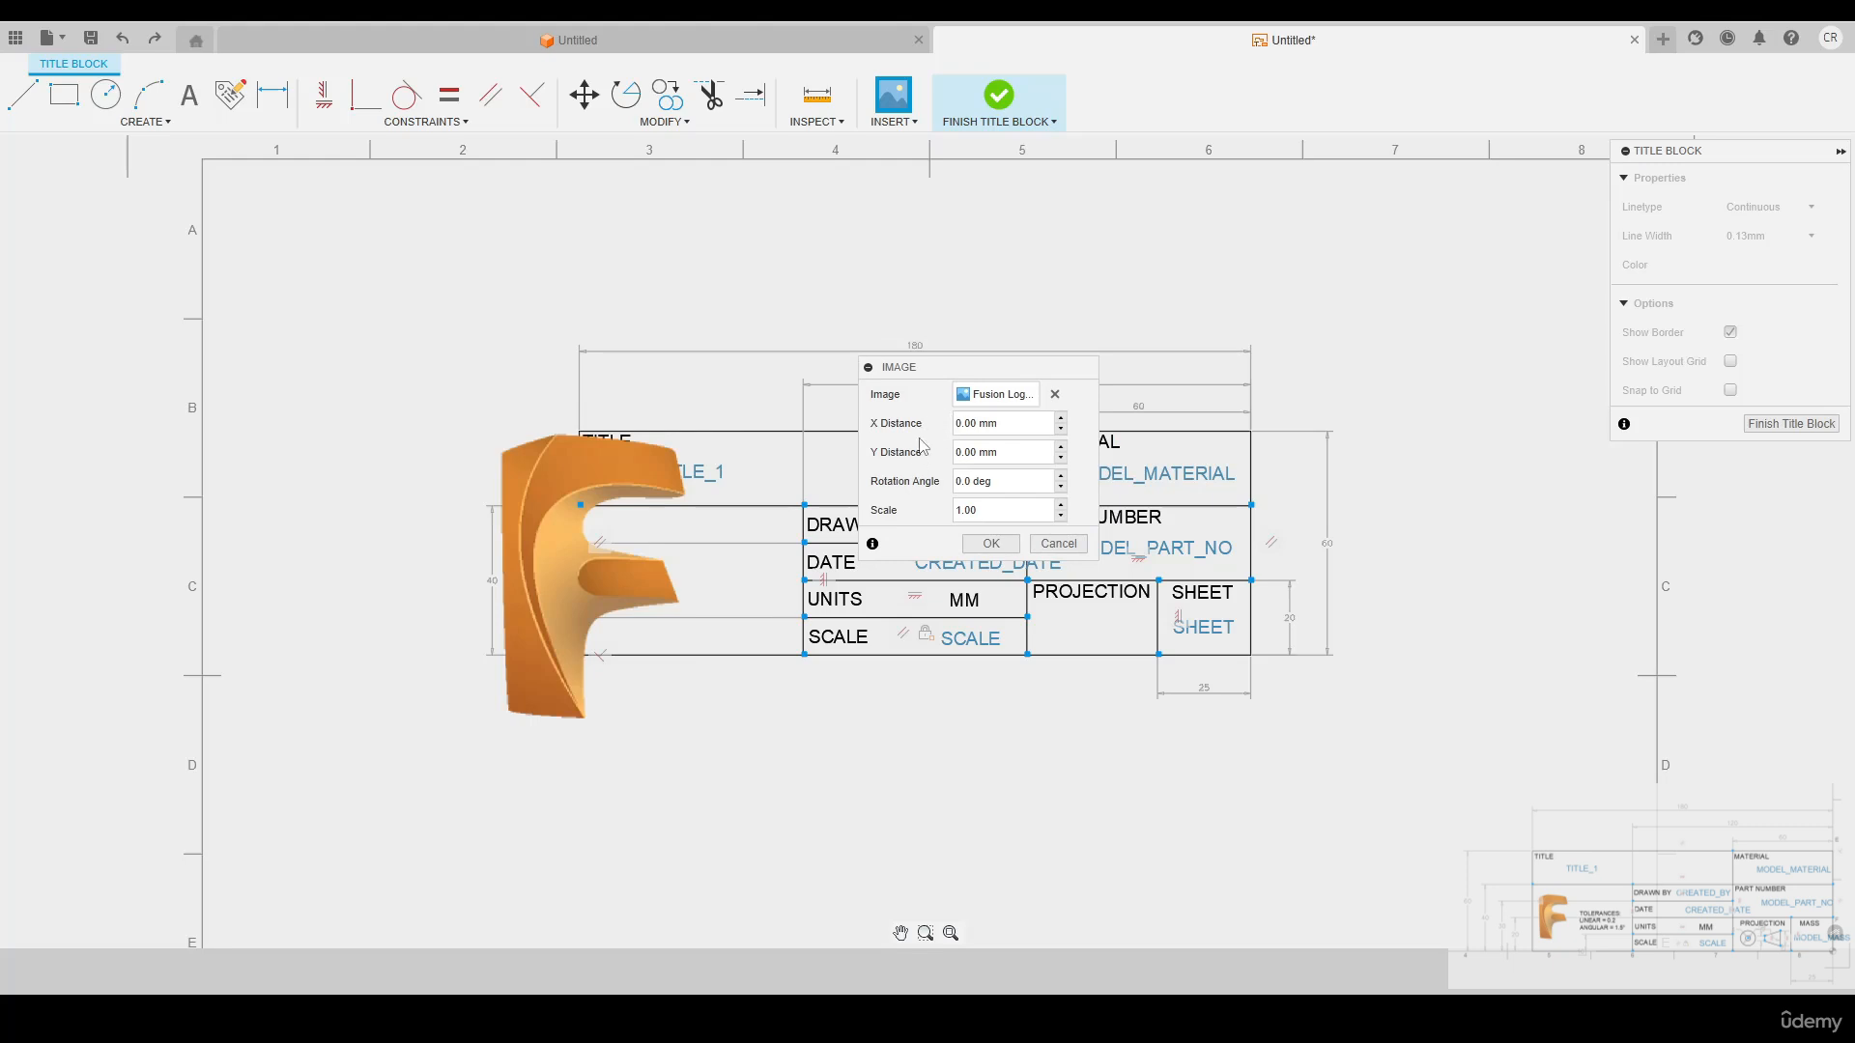
pyautogui.click(985, 545)
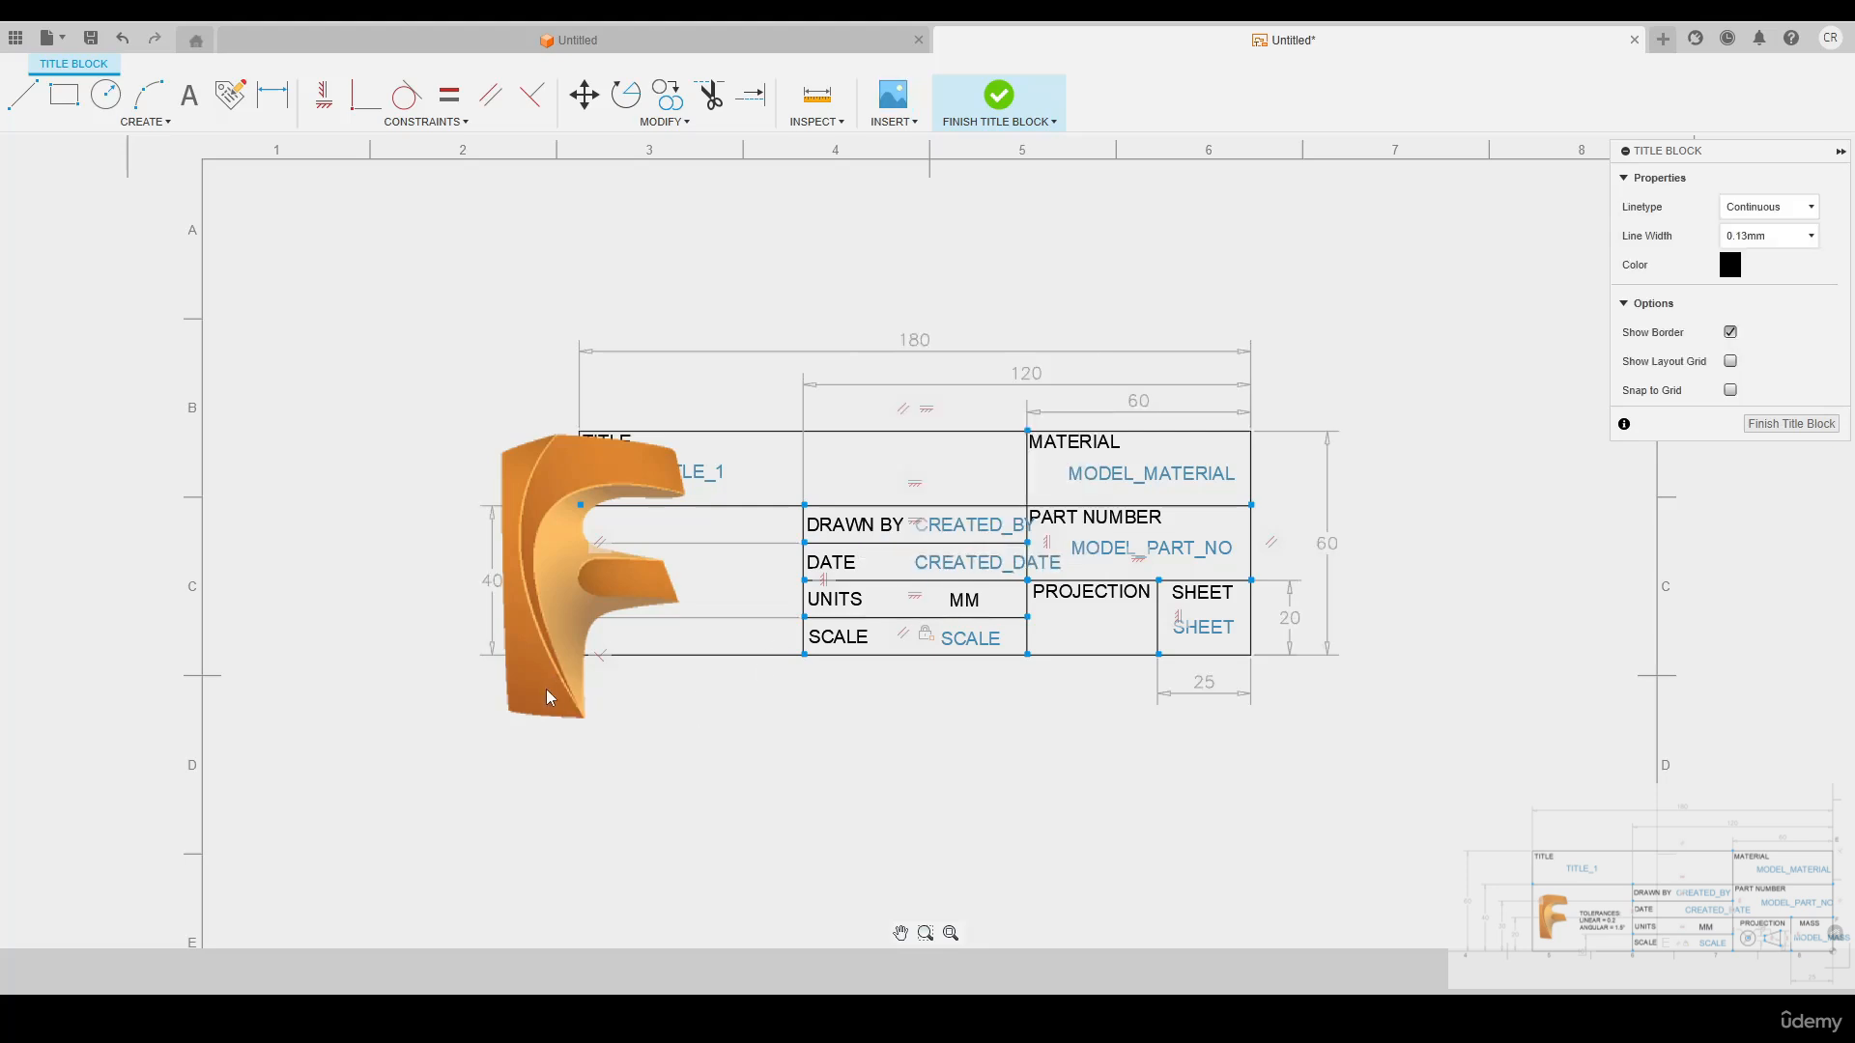
# Shrink the Fusion logo and move it to the left side of the empty cell below TITLE
pyautogui.click(518, 734)
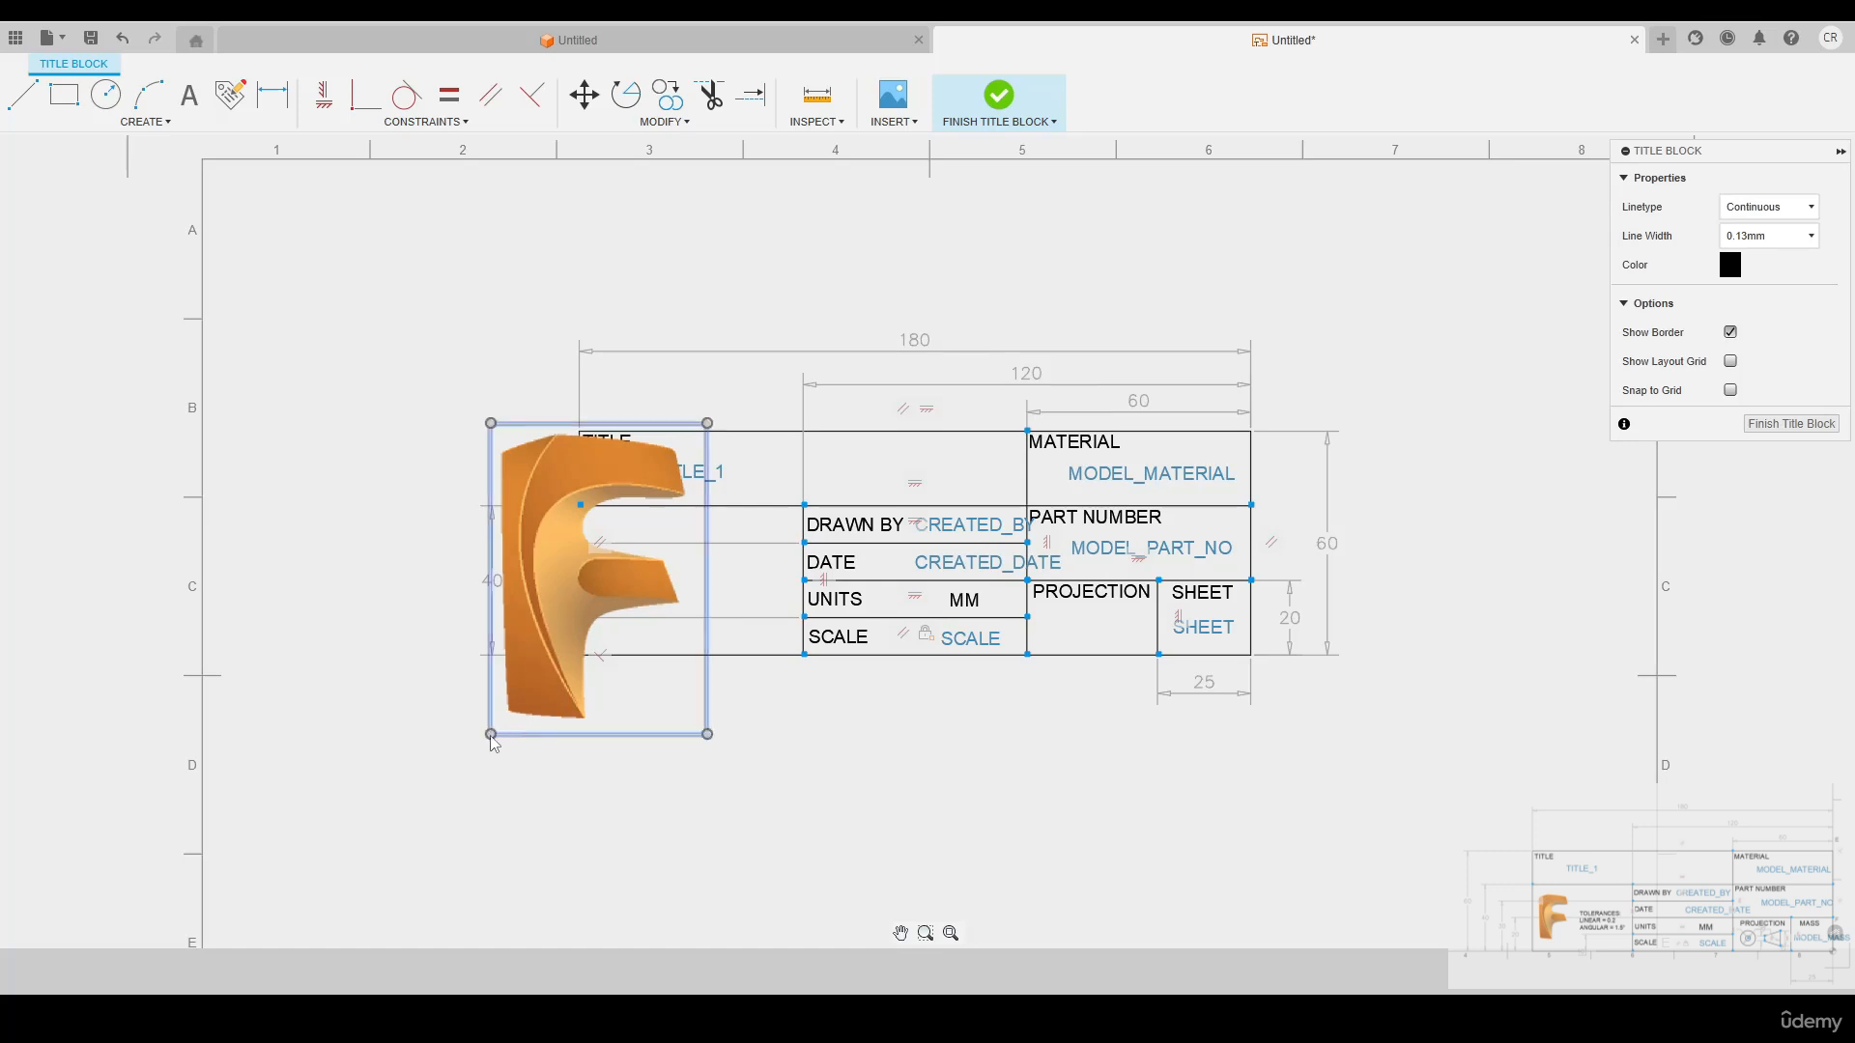
pyautogui.moveTo(491, 736); pyautogui.dragTo(638, 530)
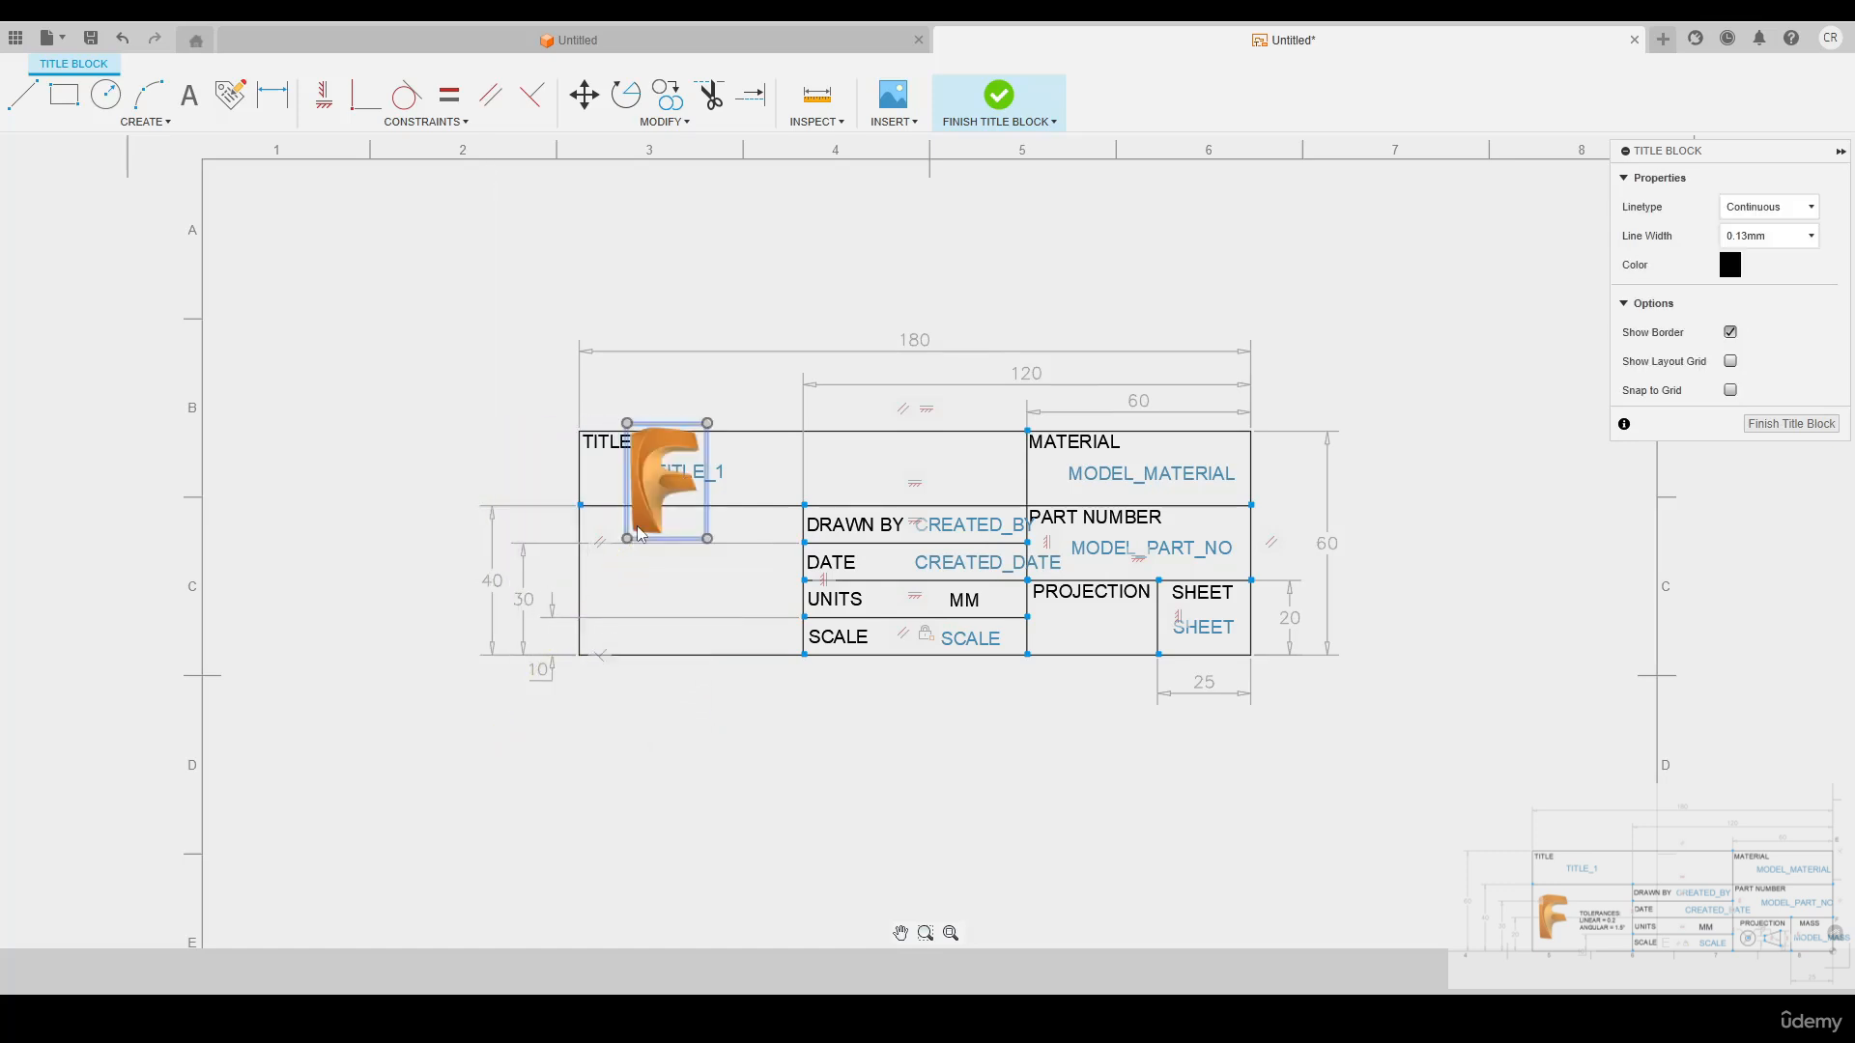
pyautogui.click(666, 463)
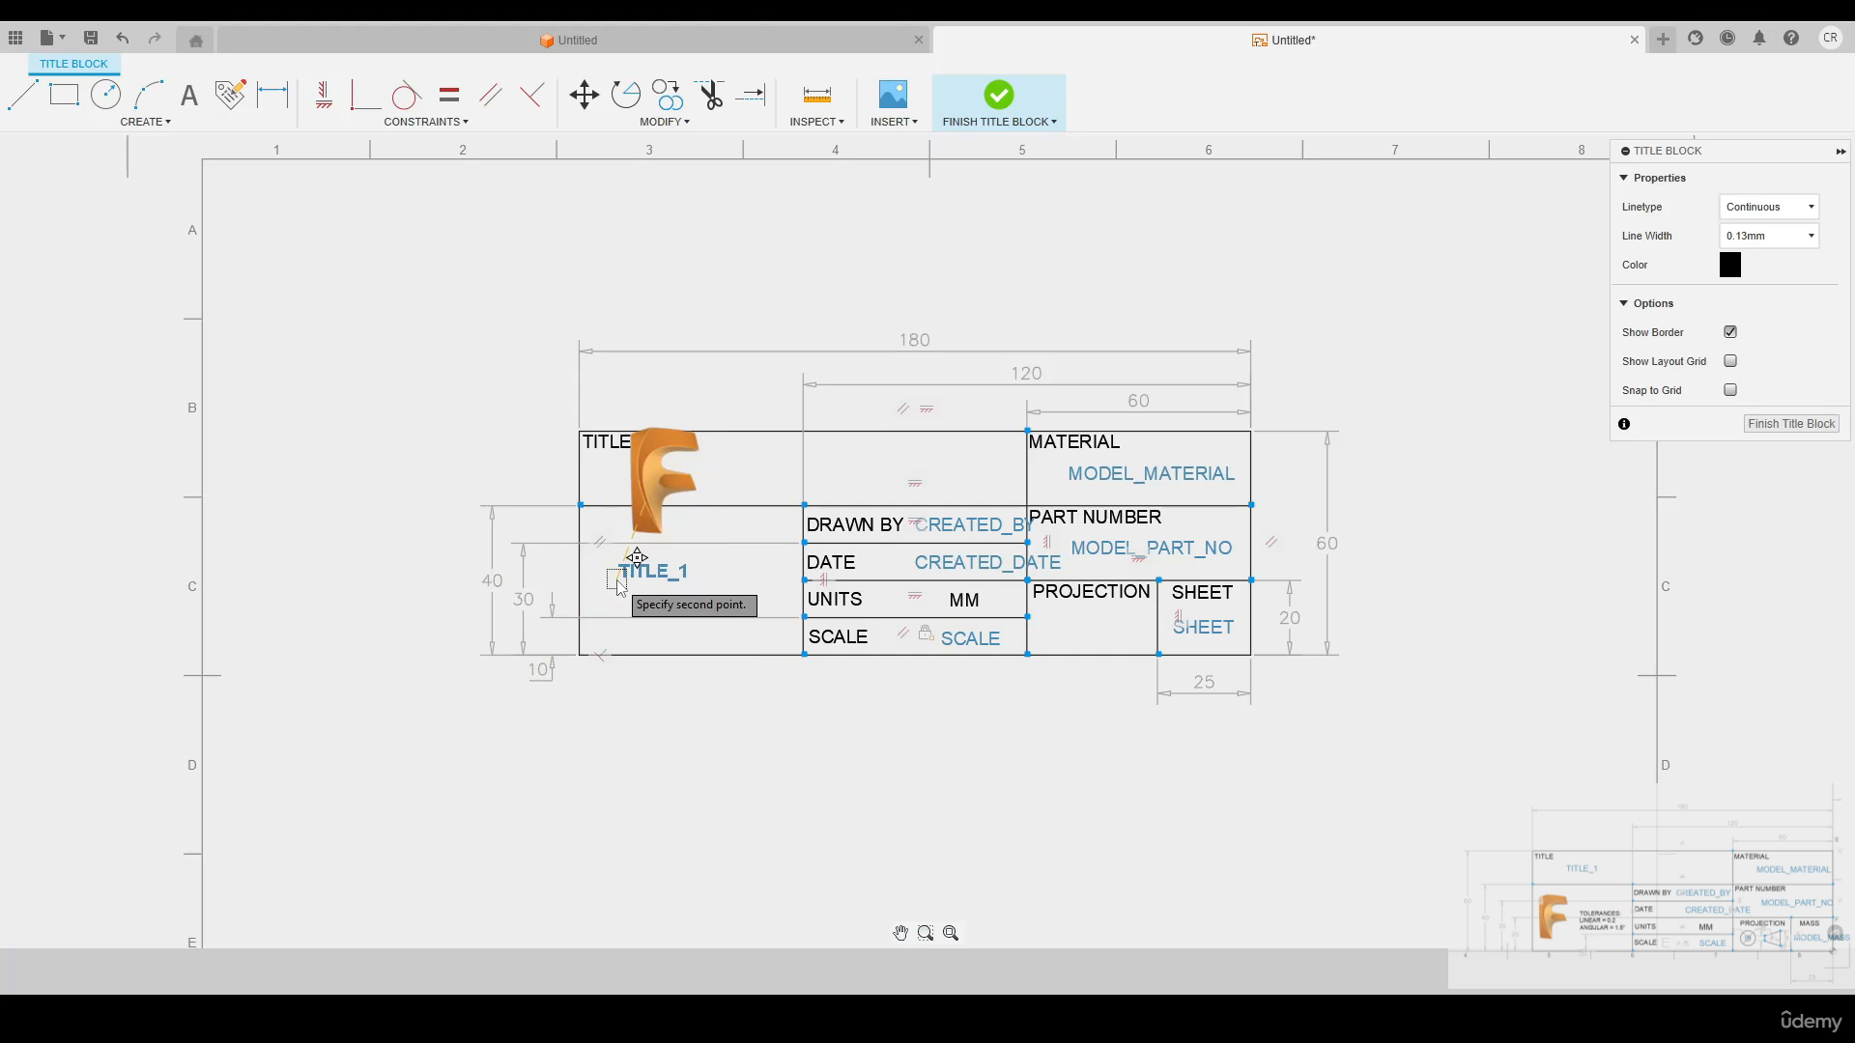
pyautogui.click(638, 543)
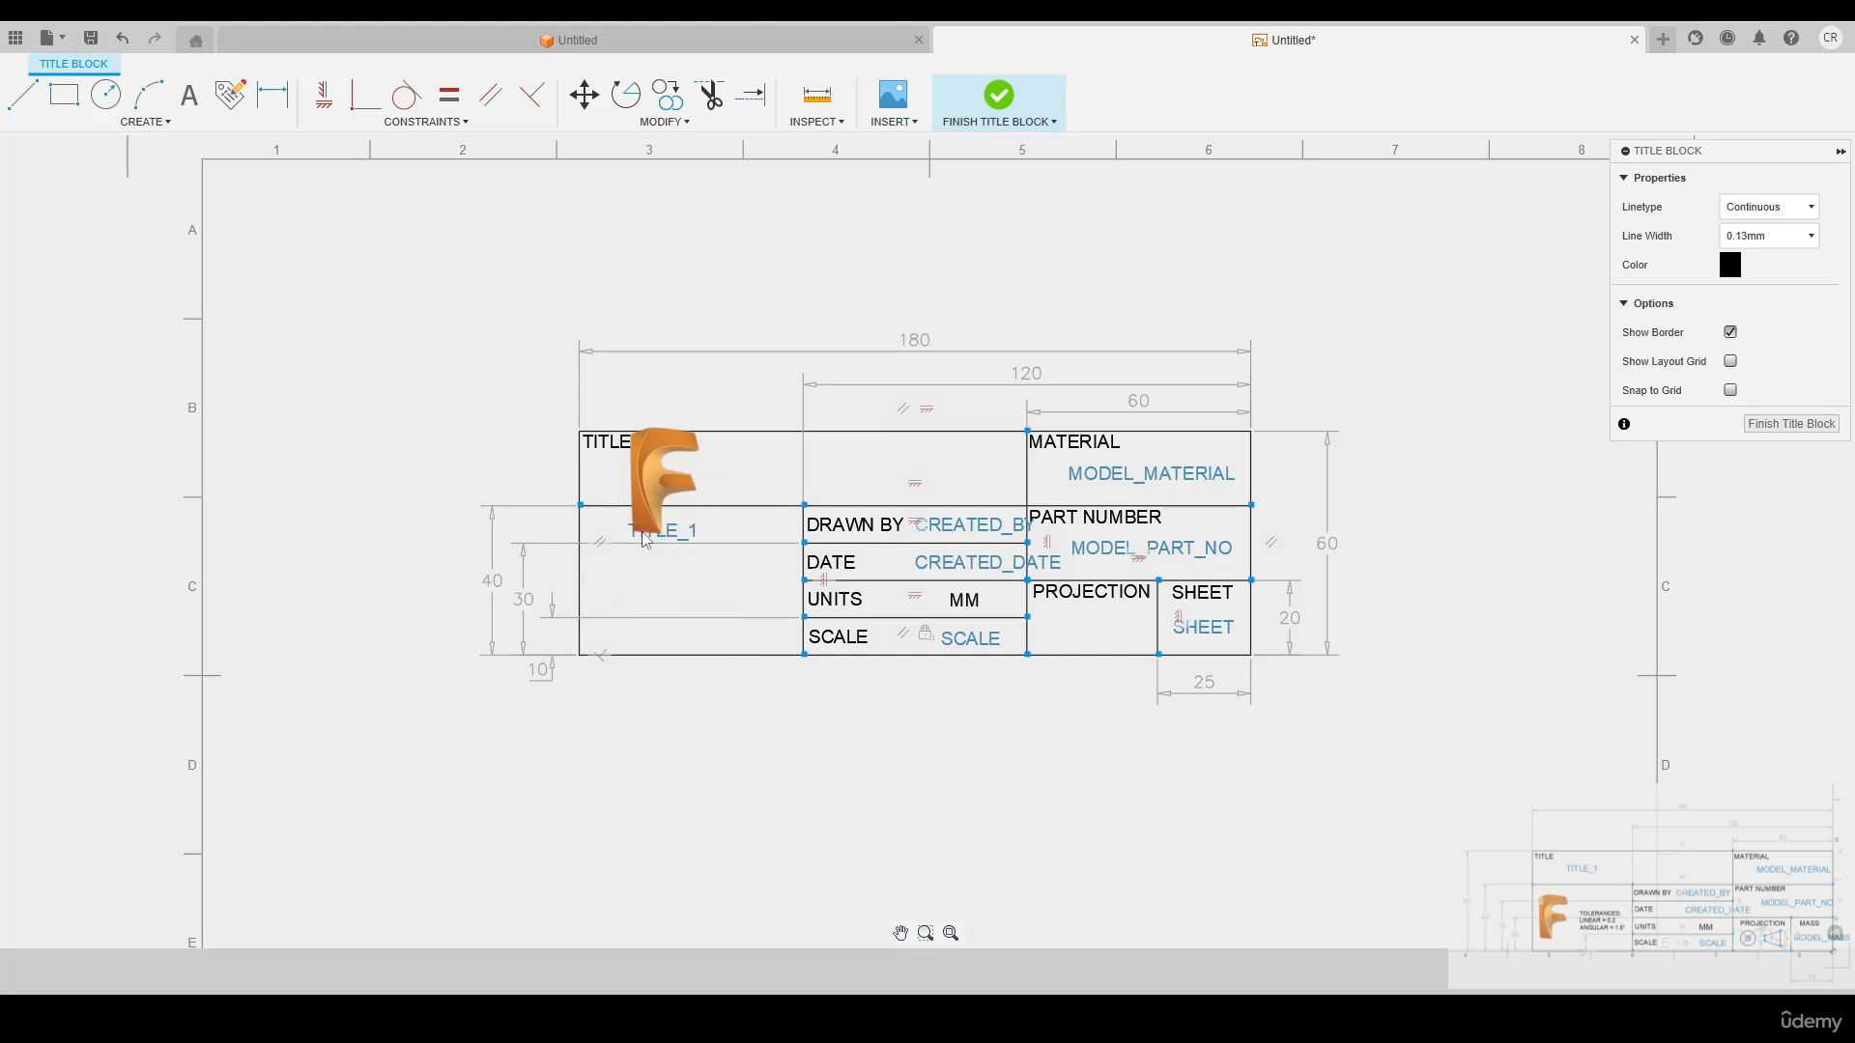
pyautogui.click(637, 541)
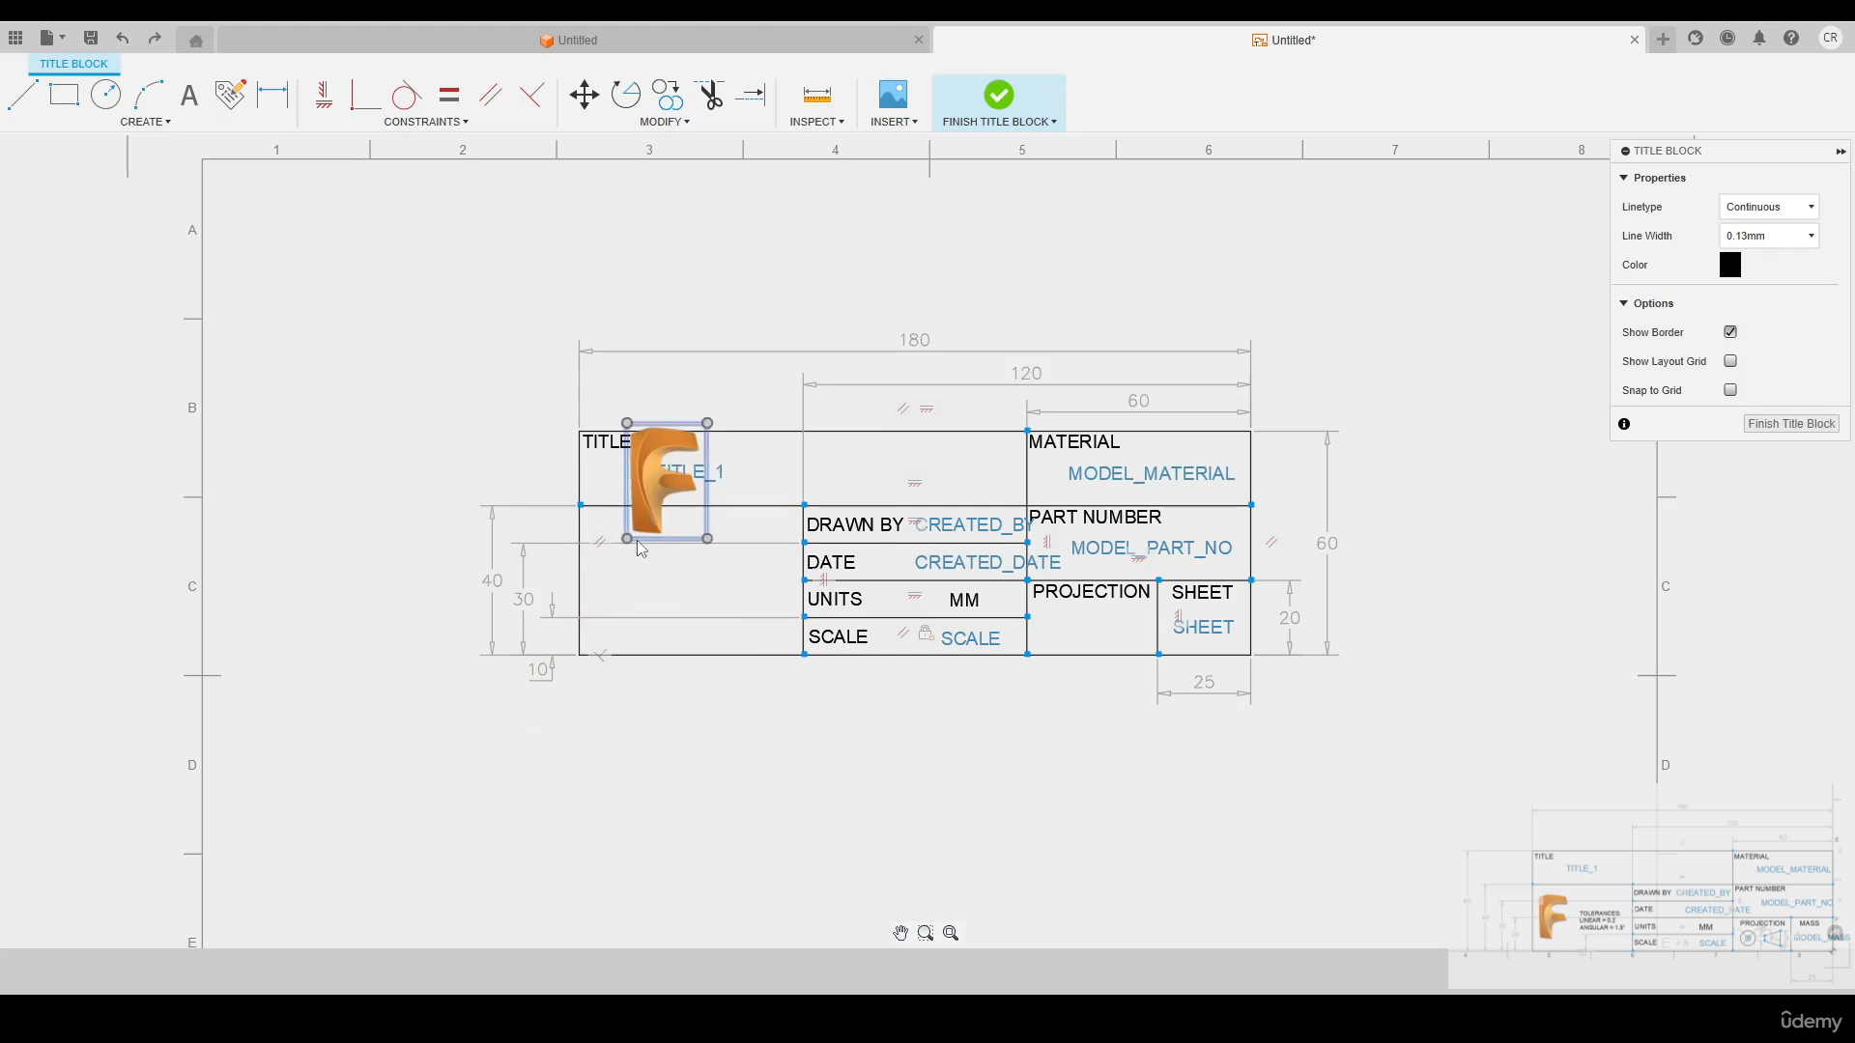
pyautogui.click(645, 524)
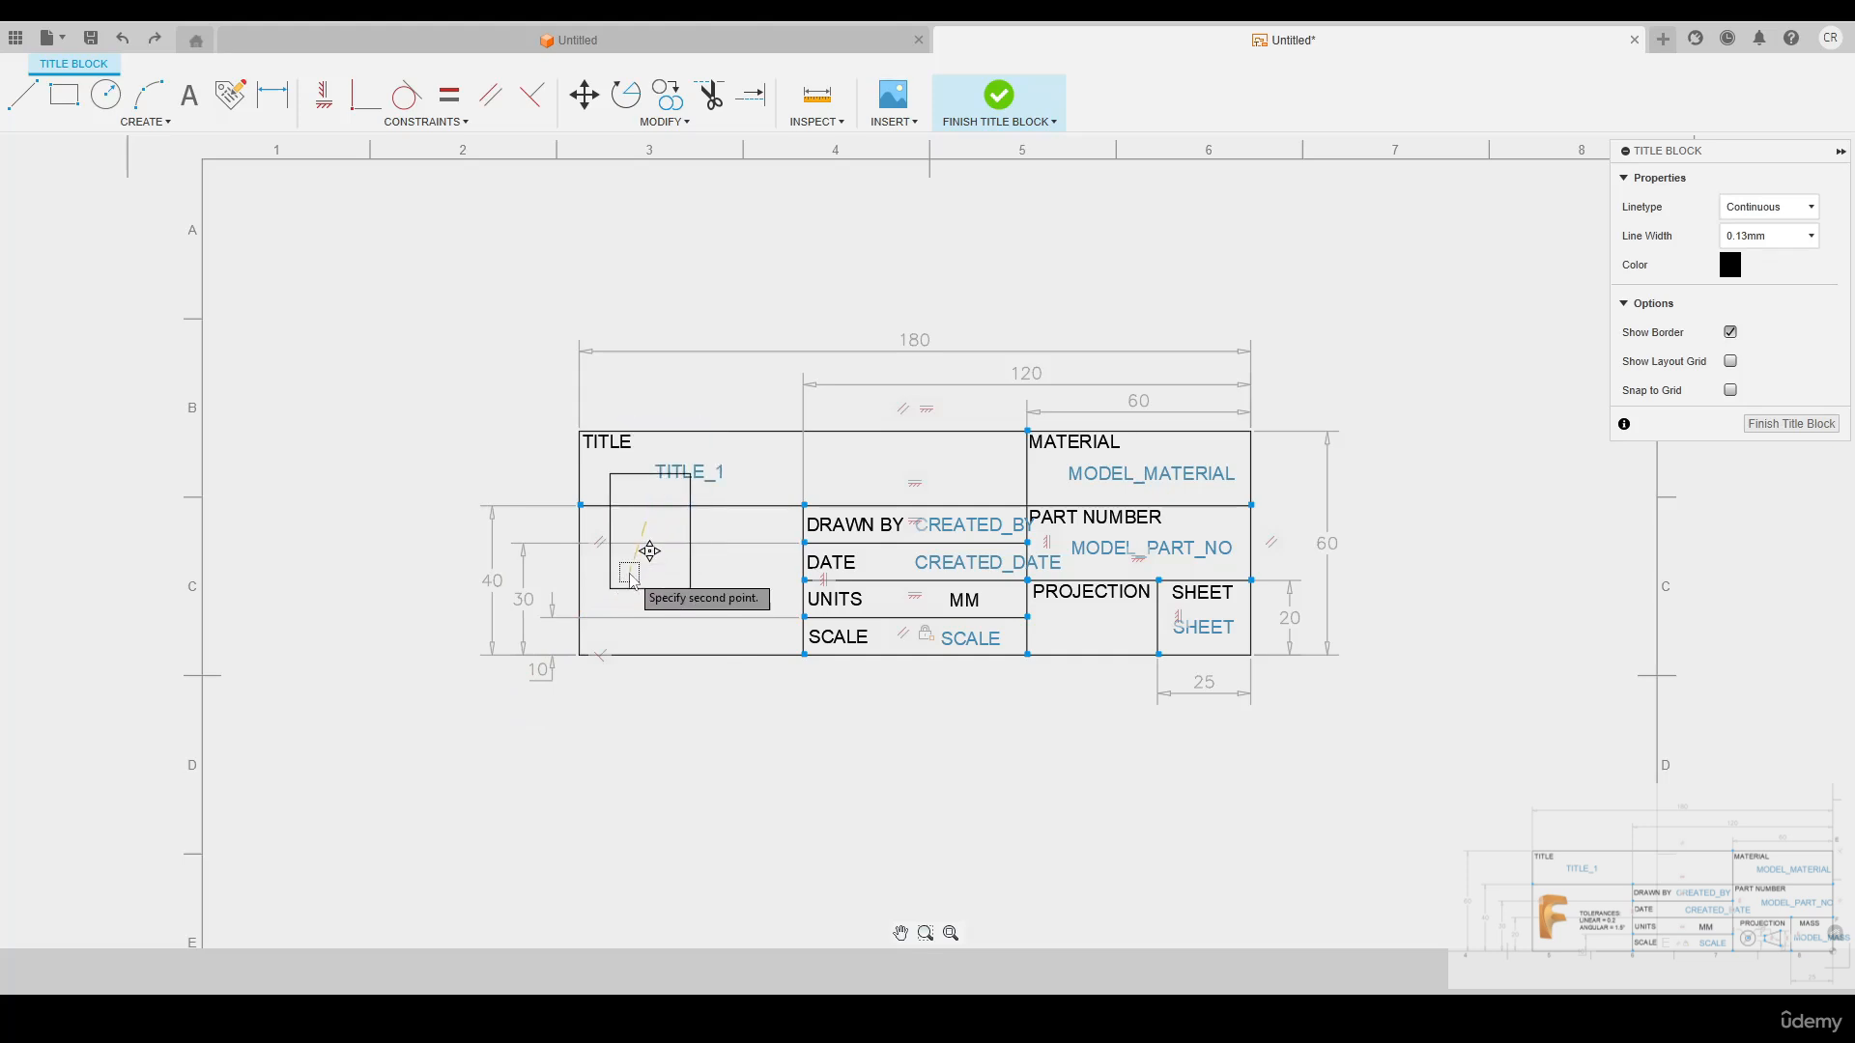
pyautogui.click(609, 625)
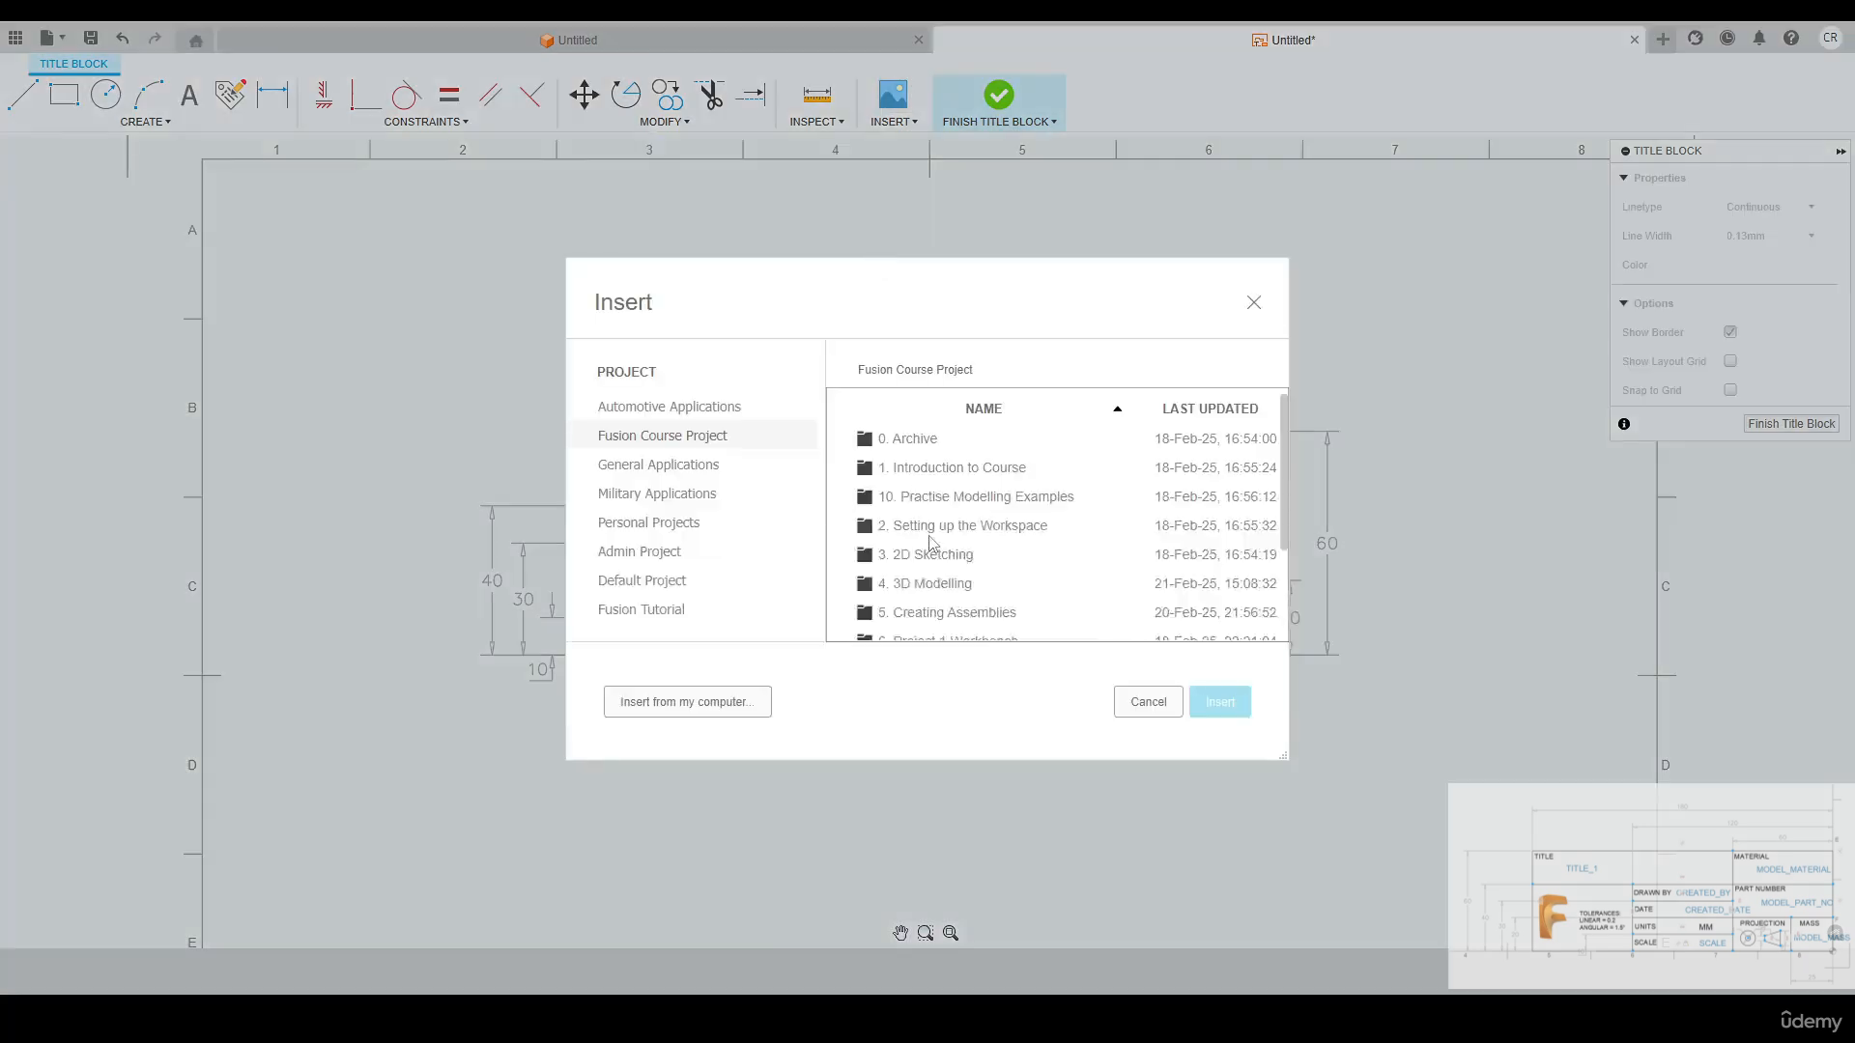
# Insert the third-angle projection image below the title block at scale 1.00 and shrink it to fit the PROJECTION cell
pyautogui.scroll(-3, 936, 547)
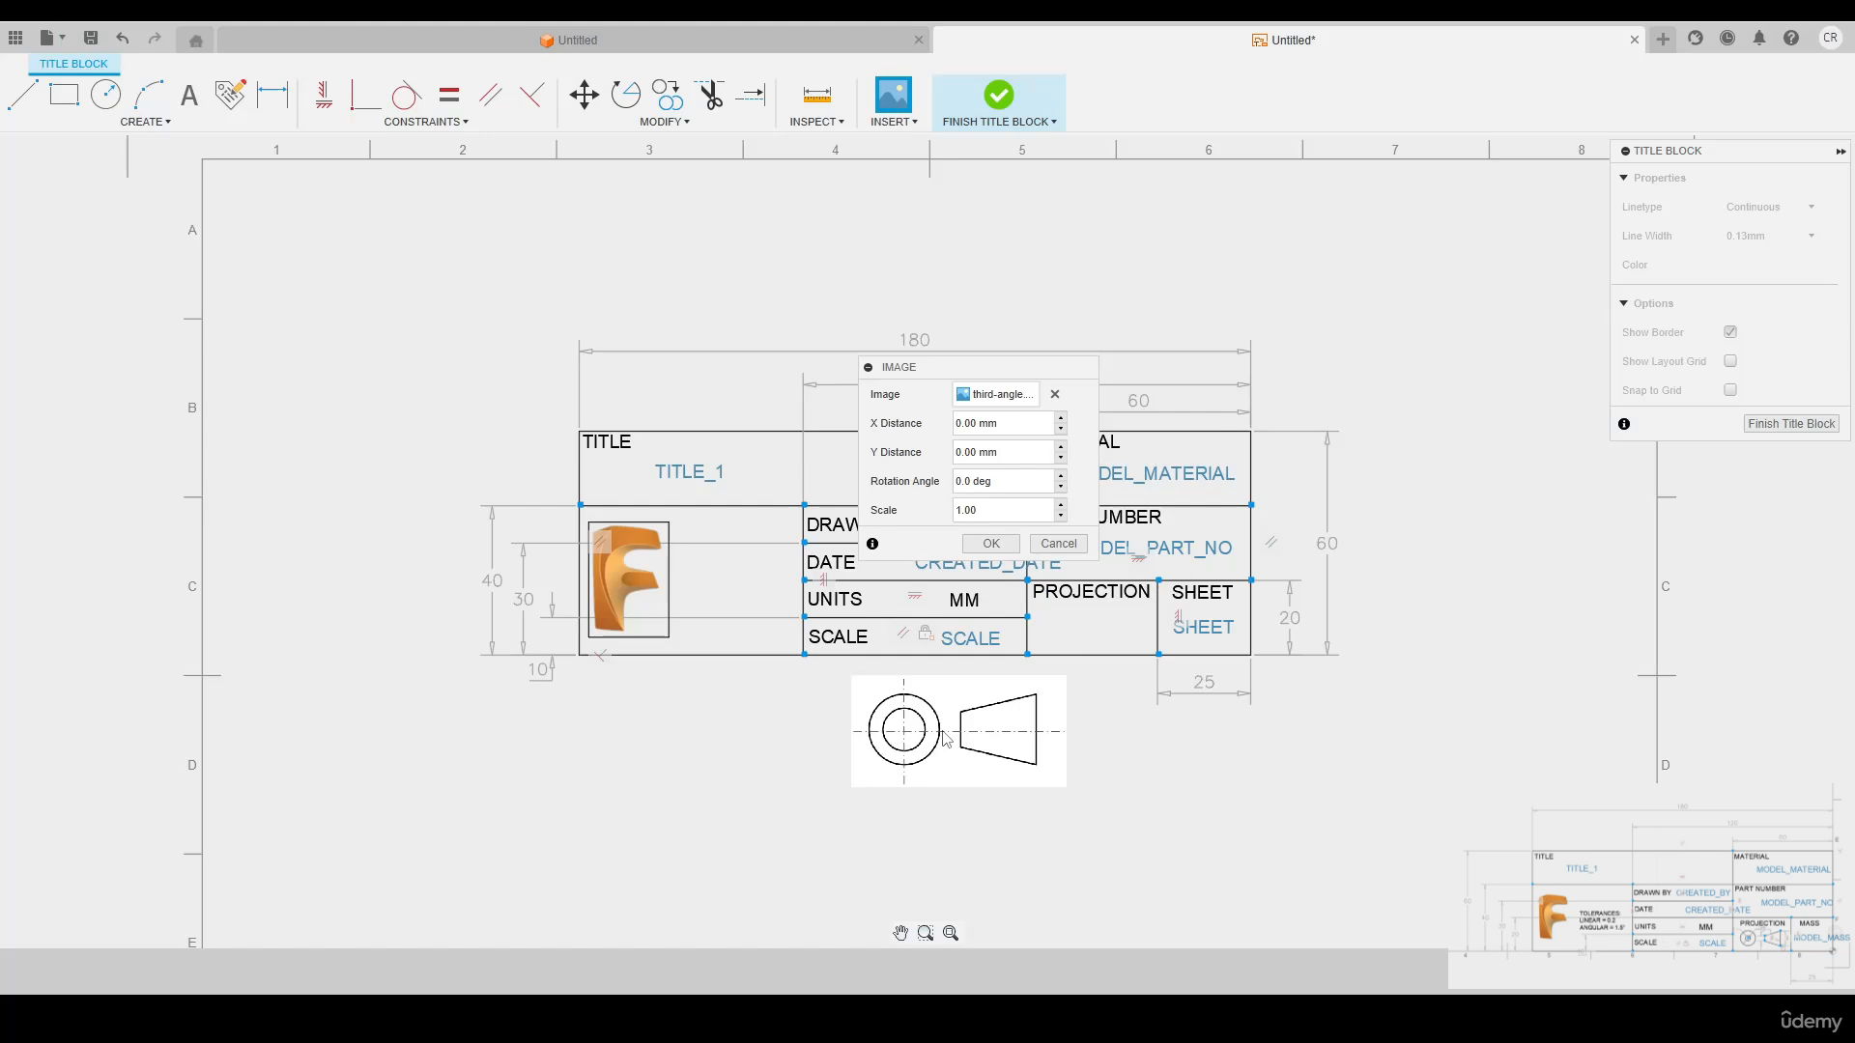
pyautogui.click(991, 544)
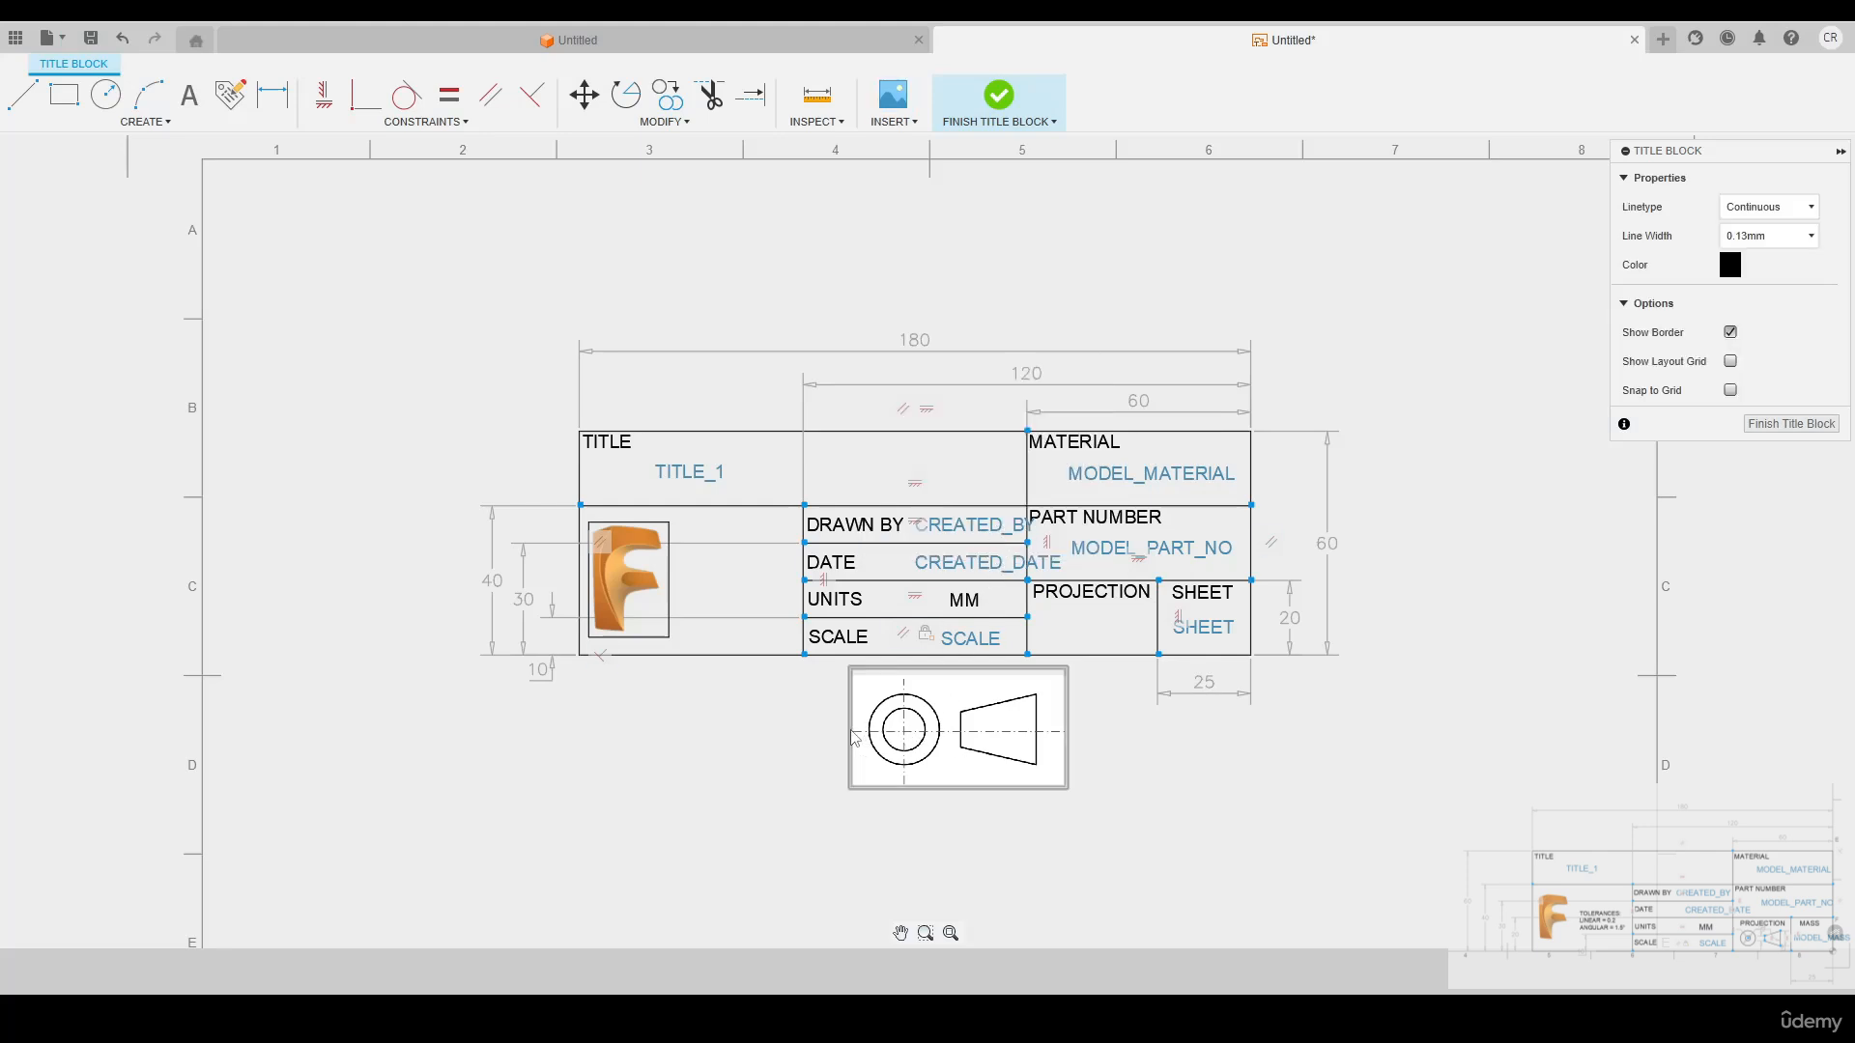
pyautogui.click(850, 788)
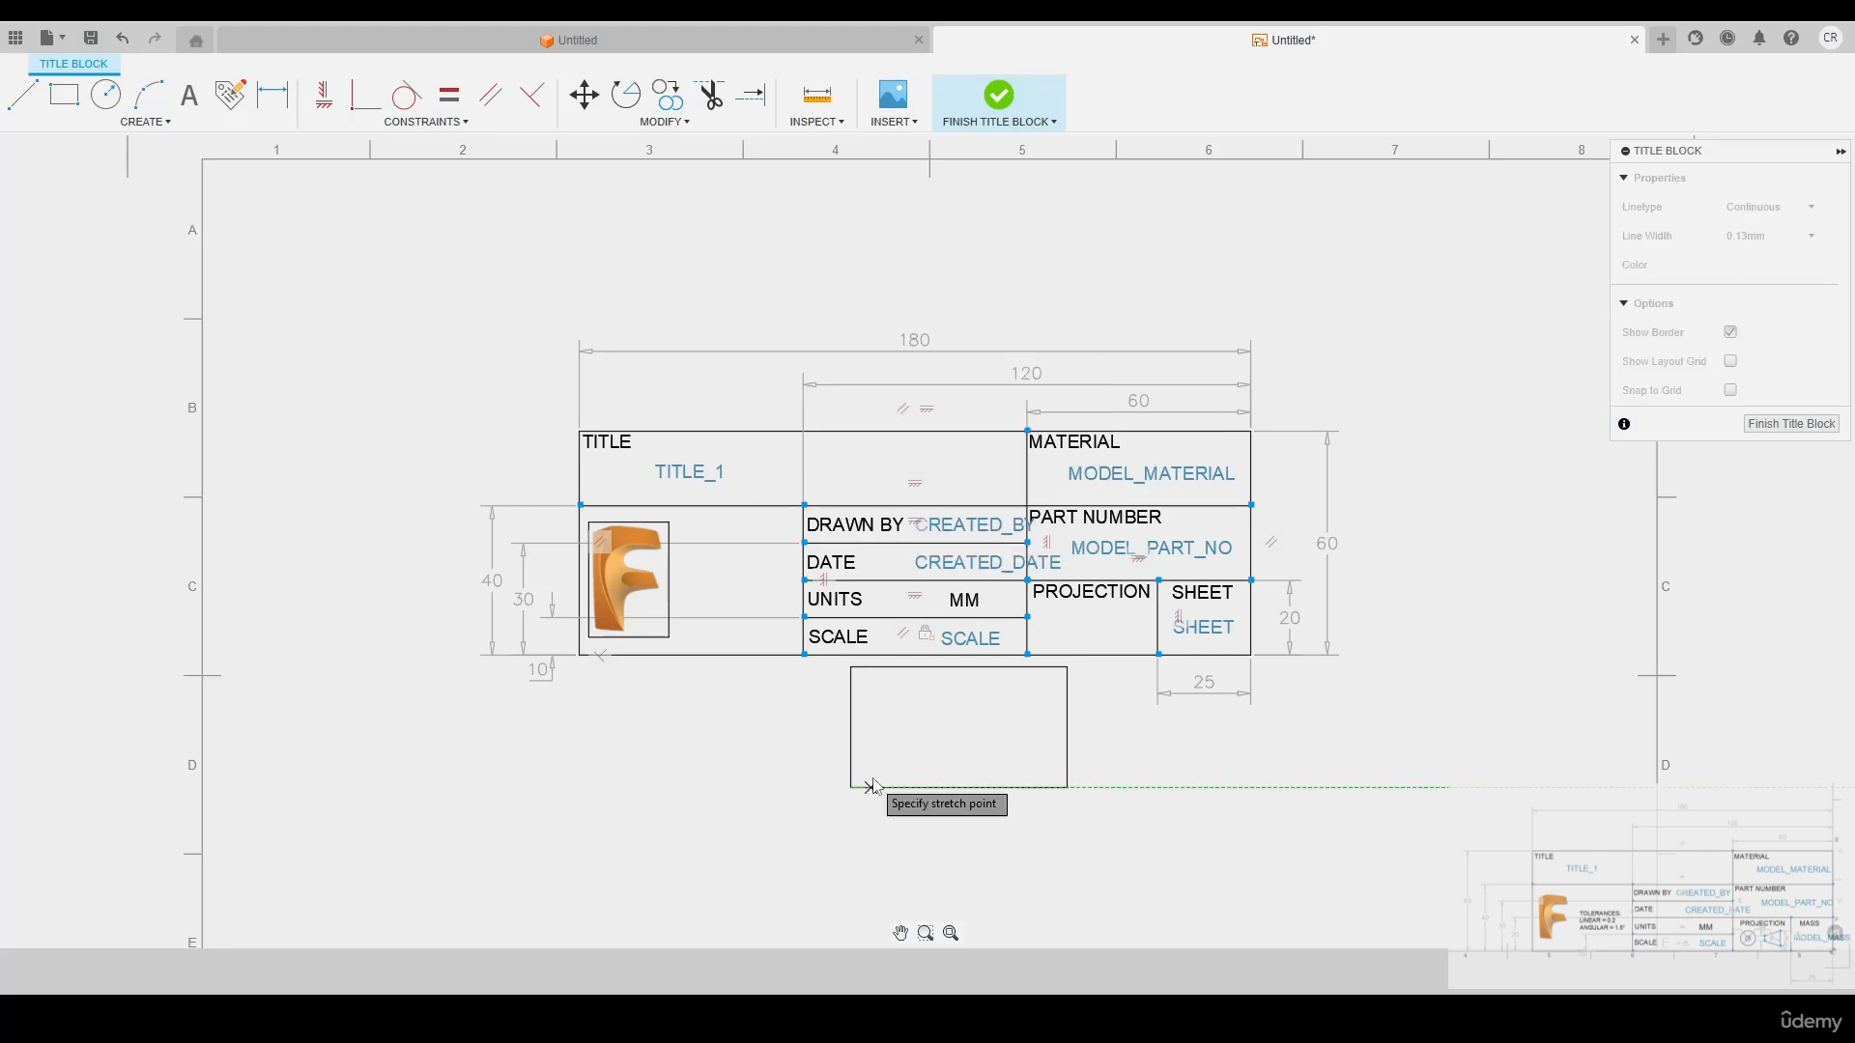
pyautogui.click(1010, 705)
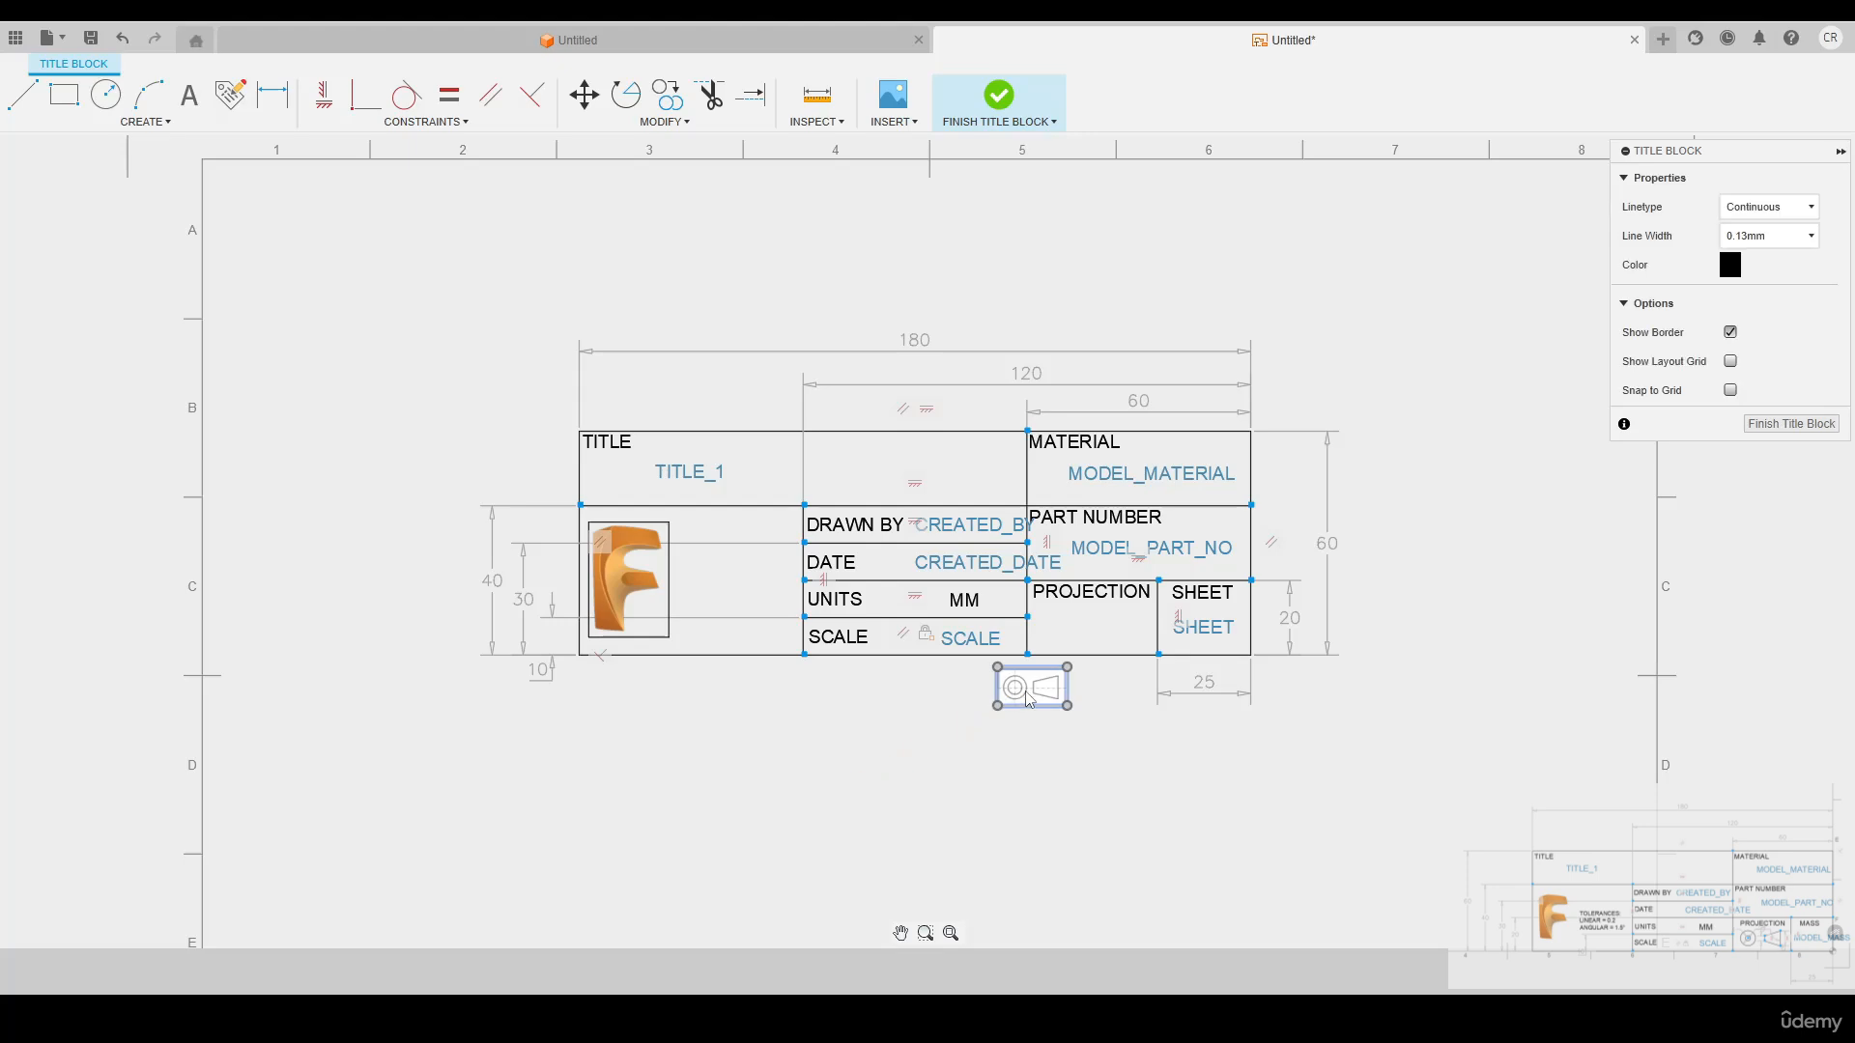
# Move the projection symbol below the PROJECTION label and finish editing the title block
pyautogui.click(1030, 690)
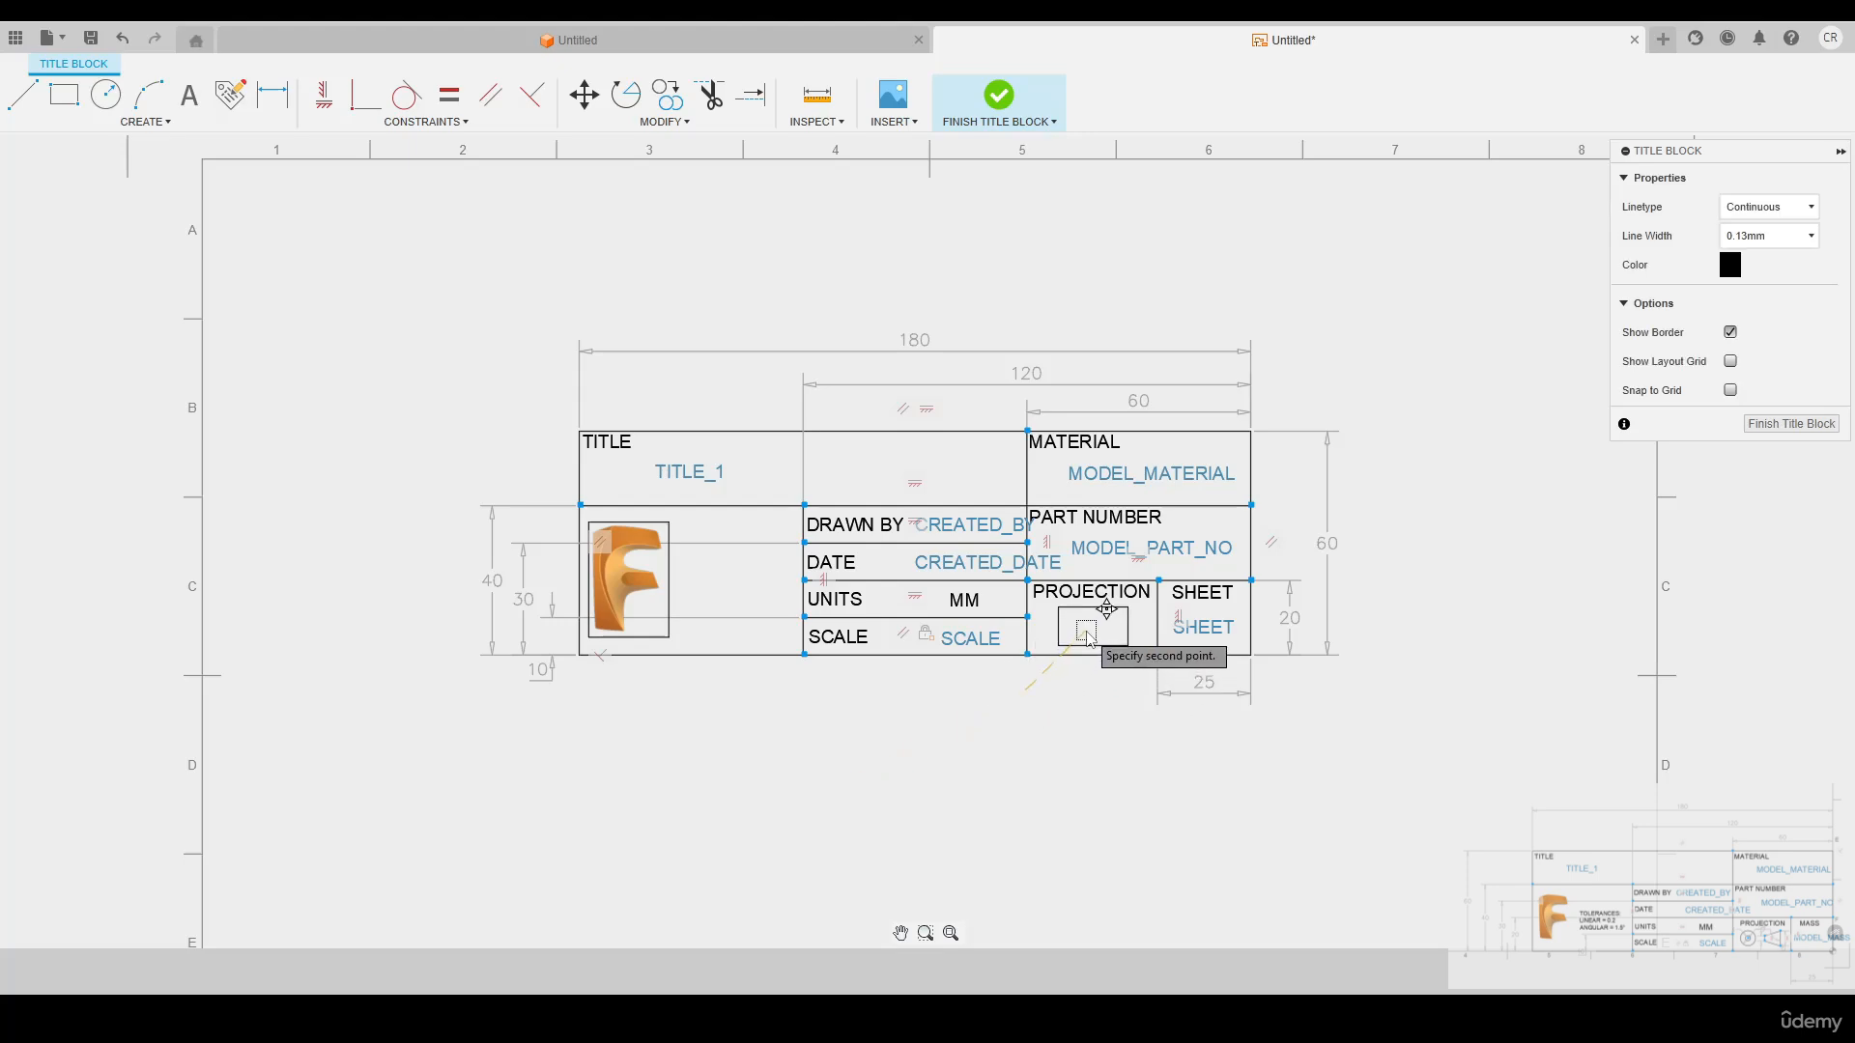
pyautogui.click(1088, 653)
pyautogui.scroll(6, 1057, 715)
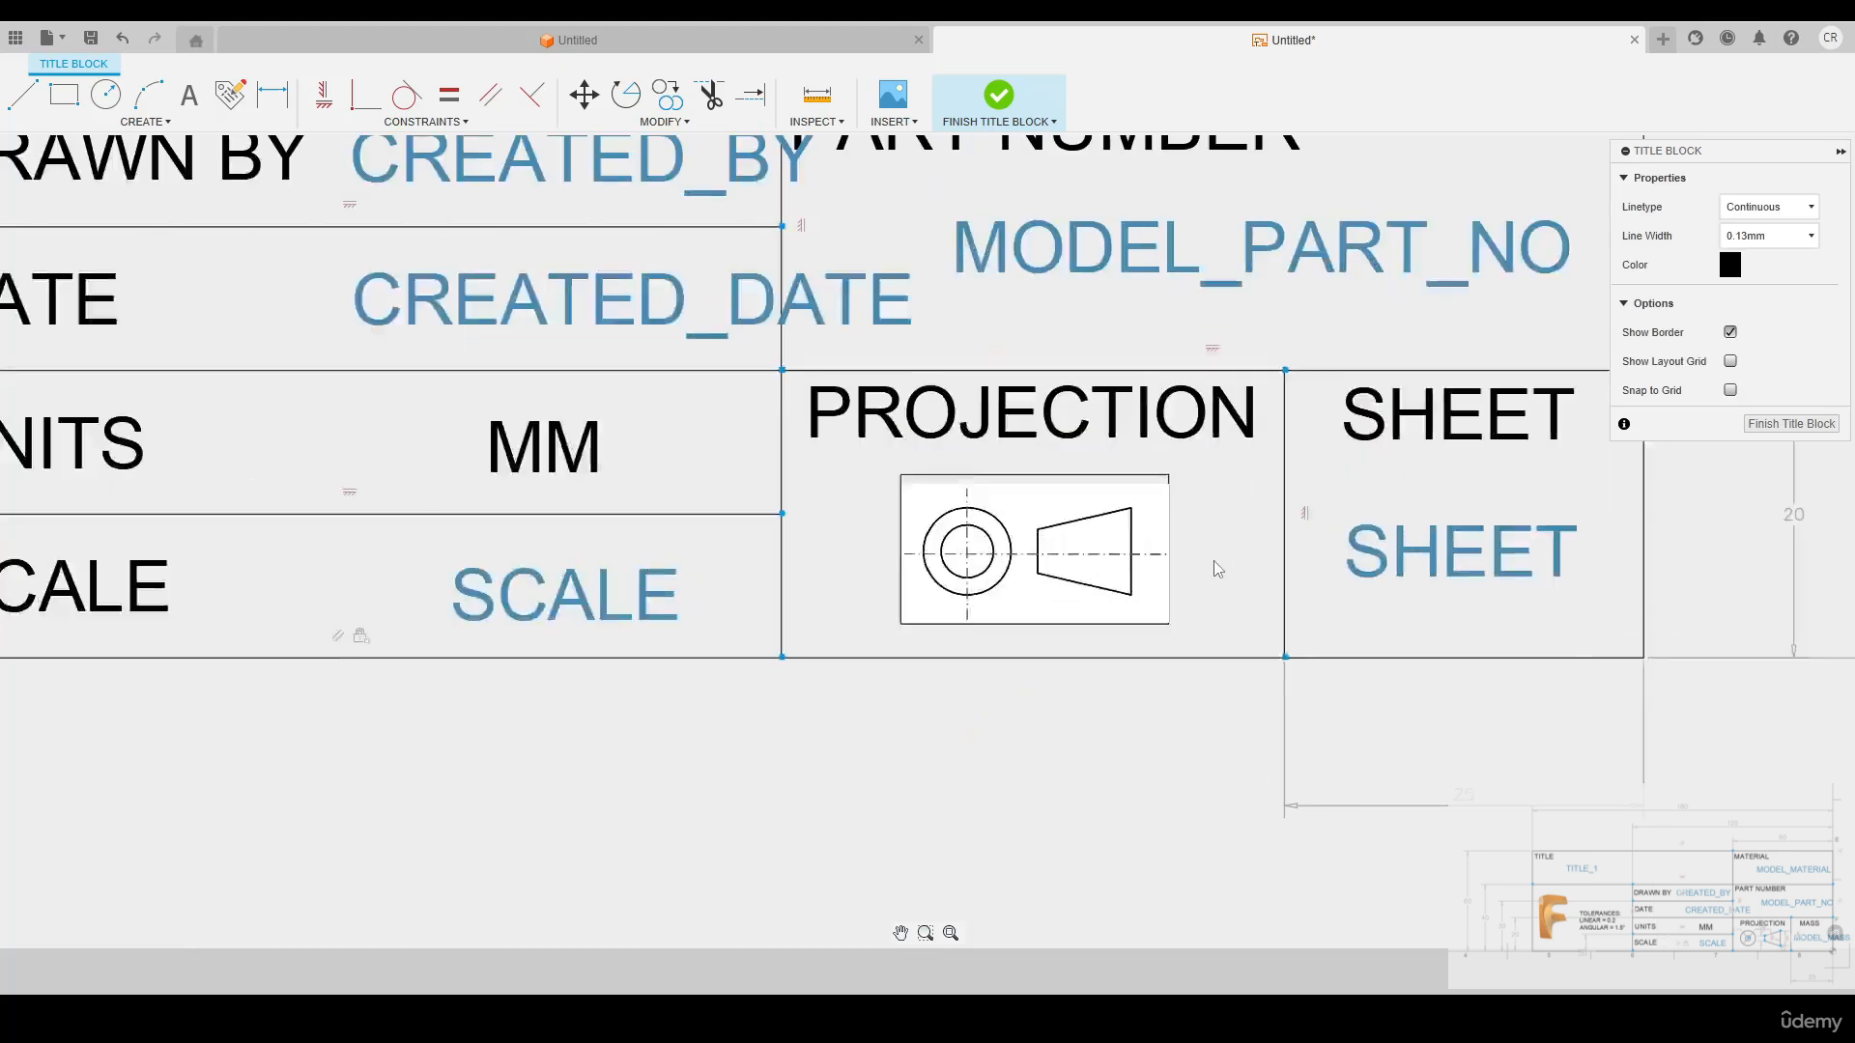
pyautogui.scroll(-6, 1174, 529)
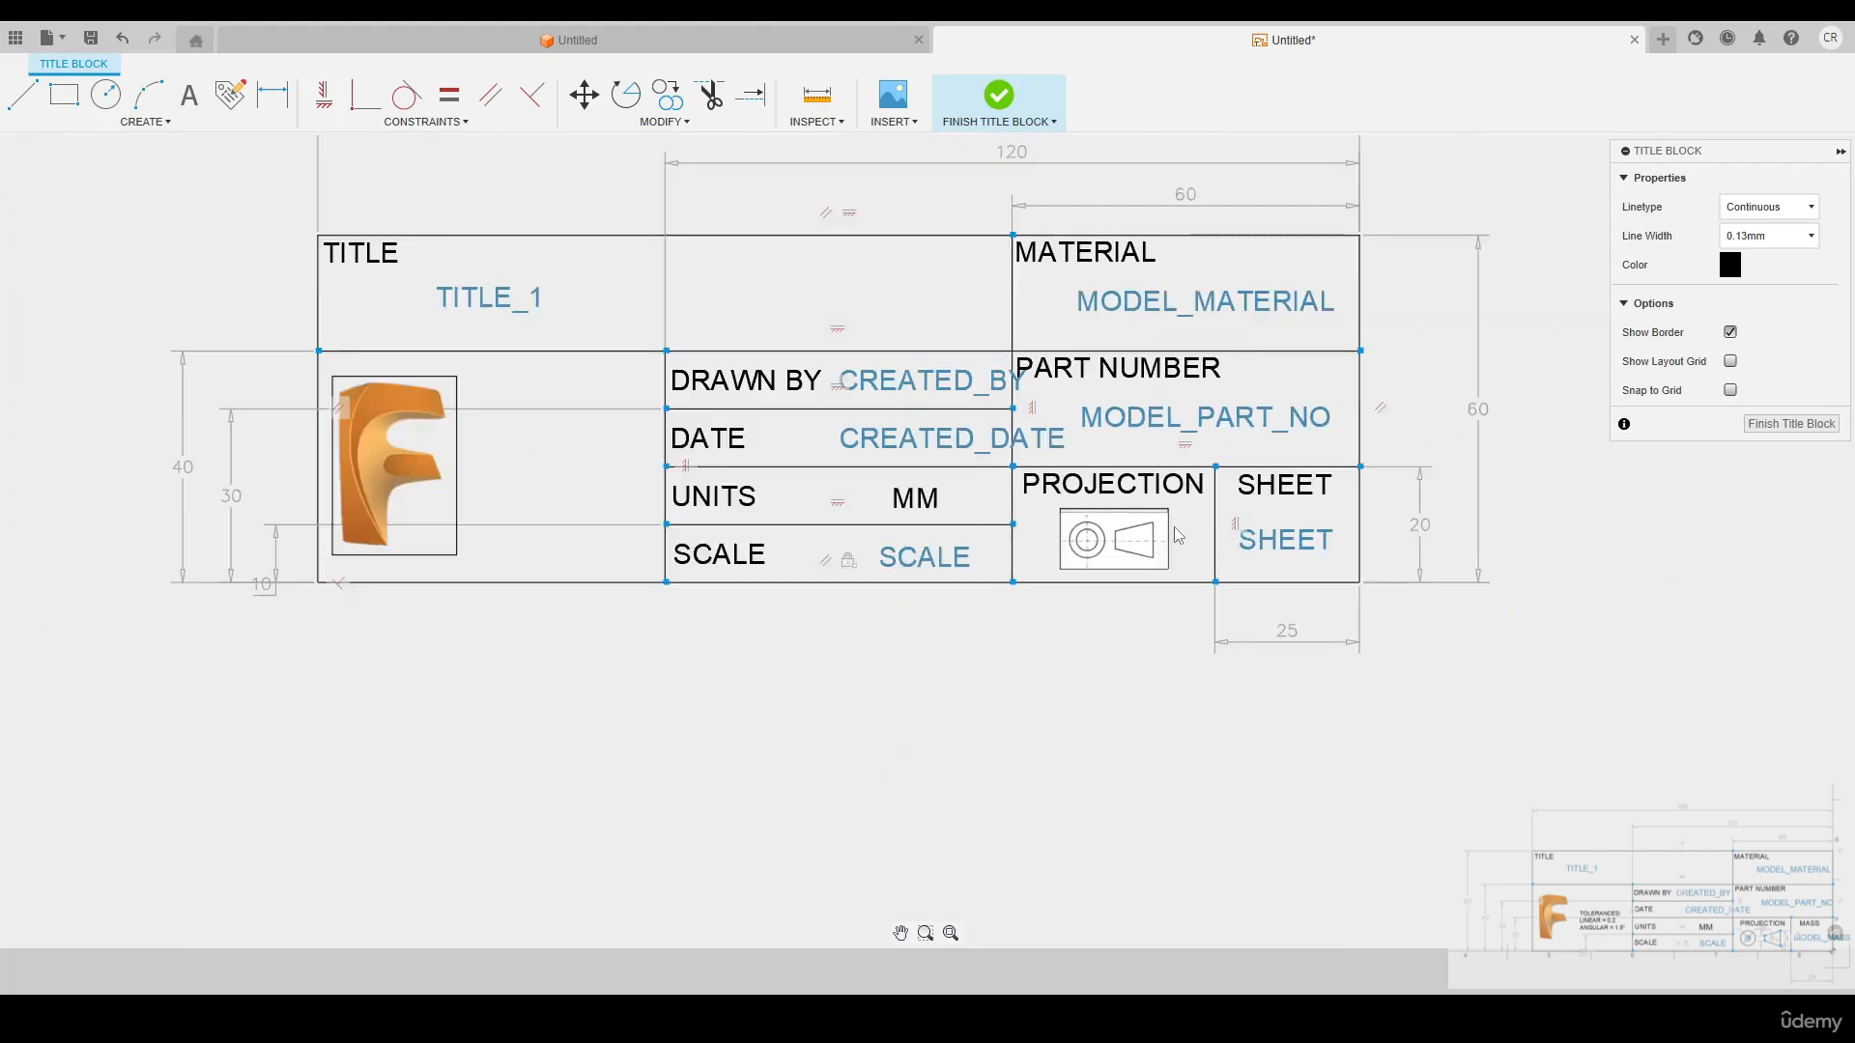
pyautogui.click(1778, 426)
# Examine the projection symbol and the Fusion logo in the finished title block on the sheet
pyautogui.scroll(6, 1366, 704)
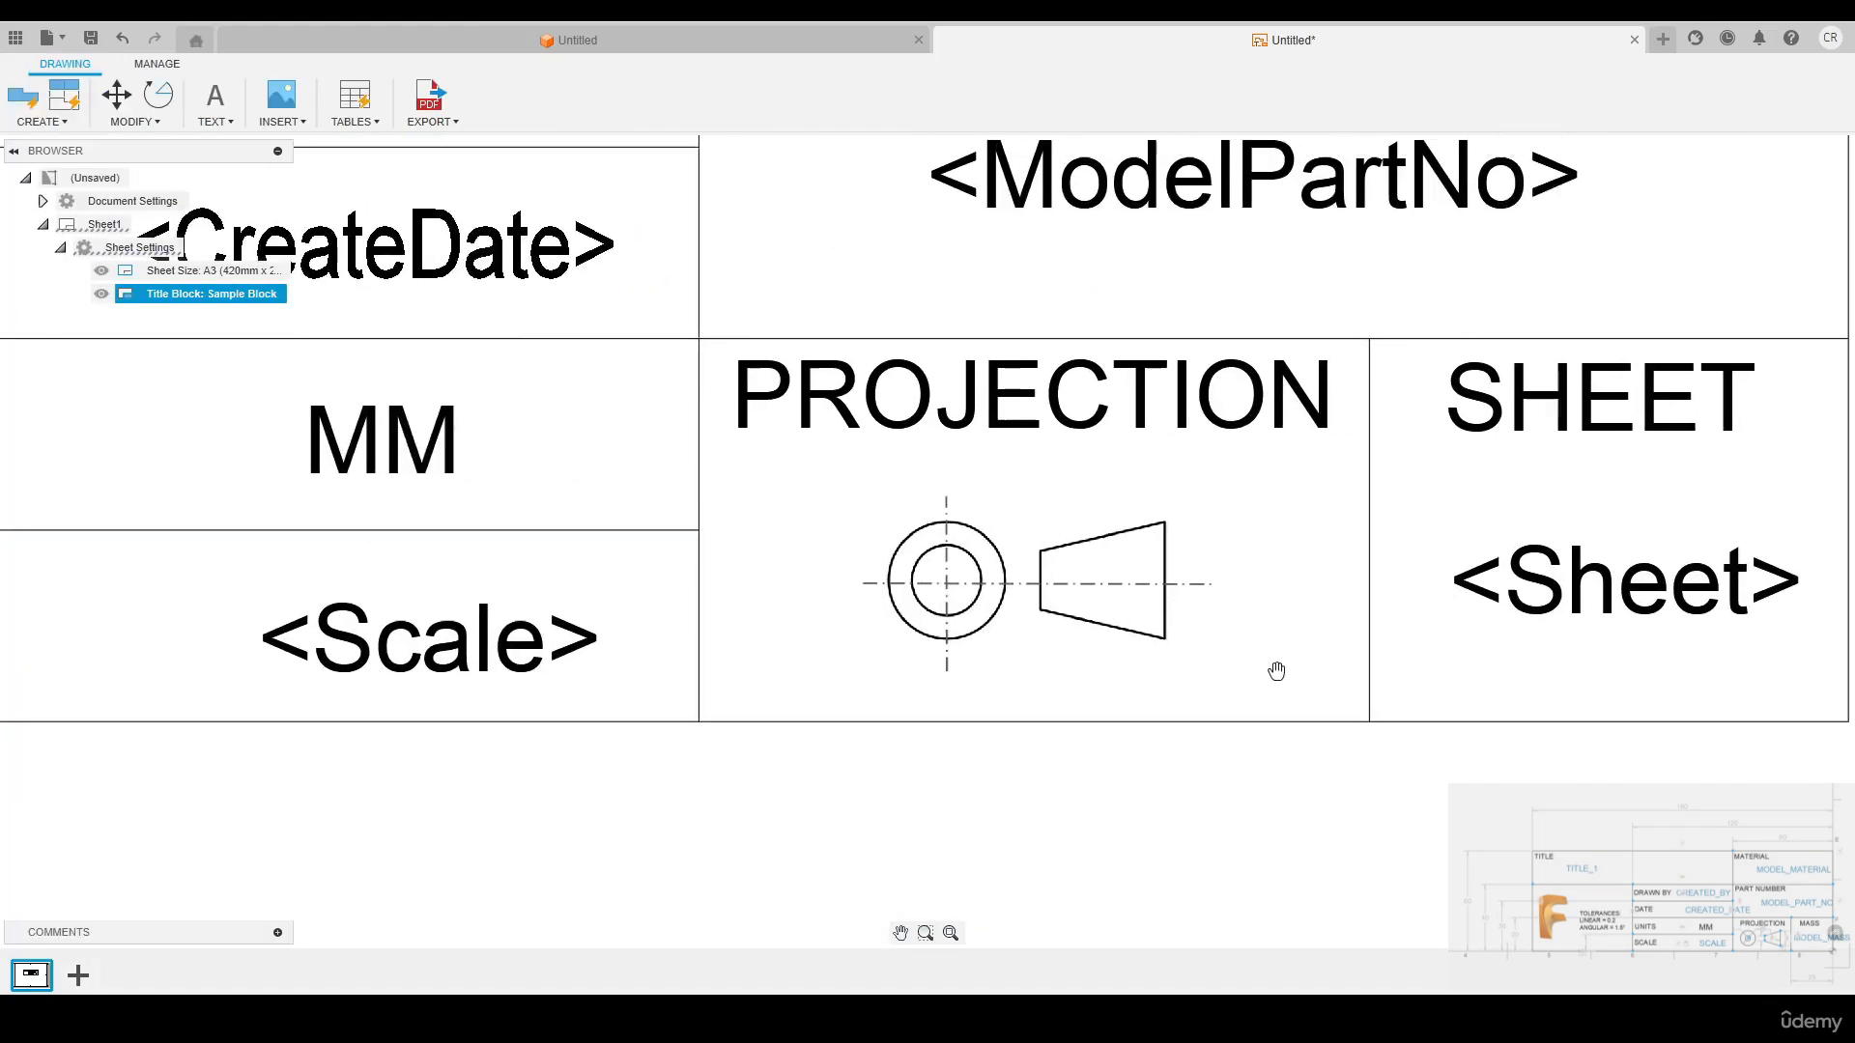
pyautogui.moveTo(1276, 671); pyautogui.dragTo(1252, 711, button='middle')
pyautogui.scroll(-1, 1252, 711)
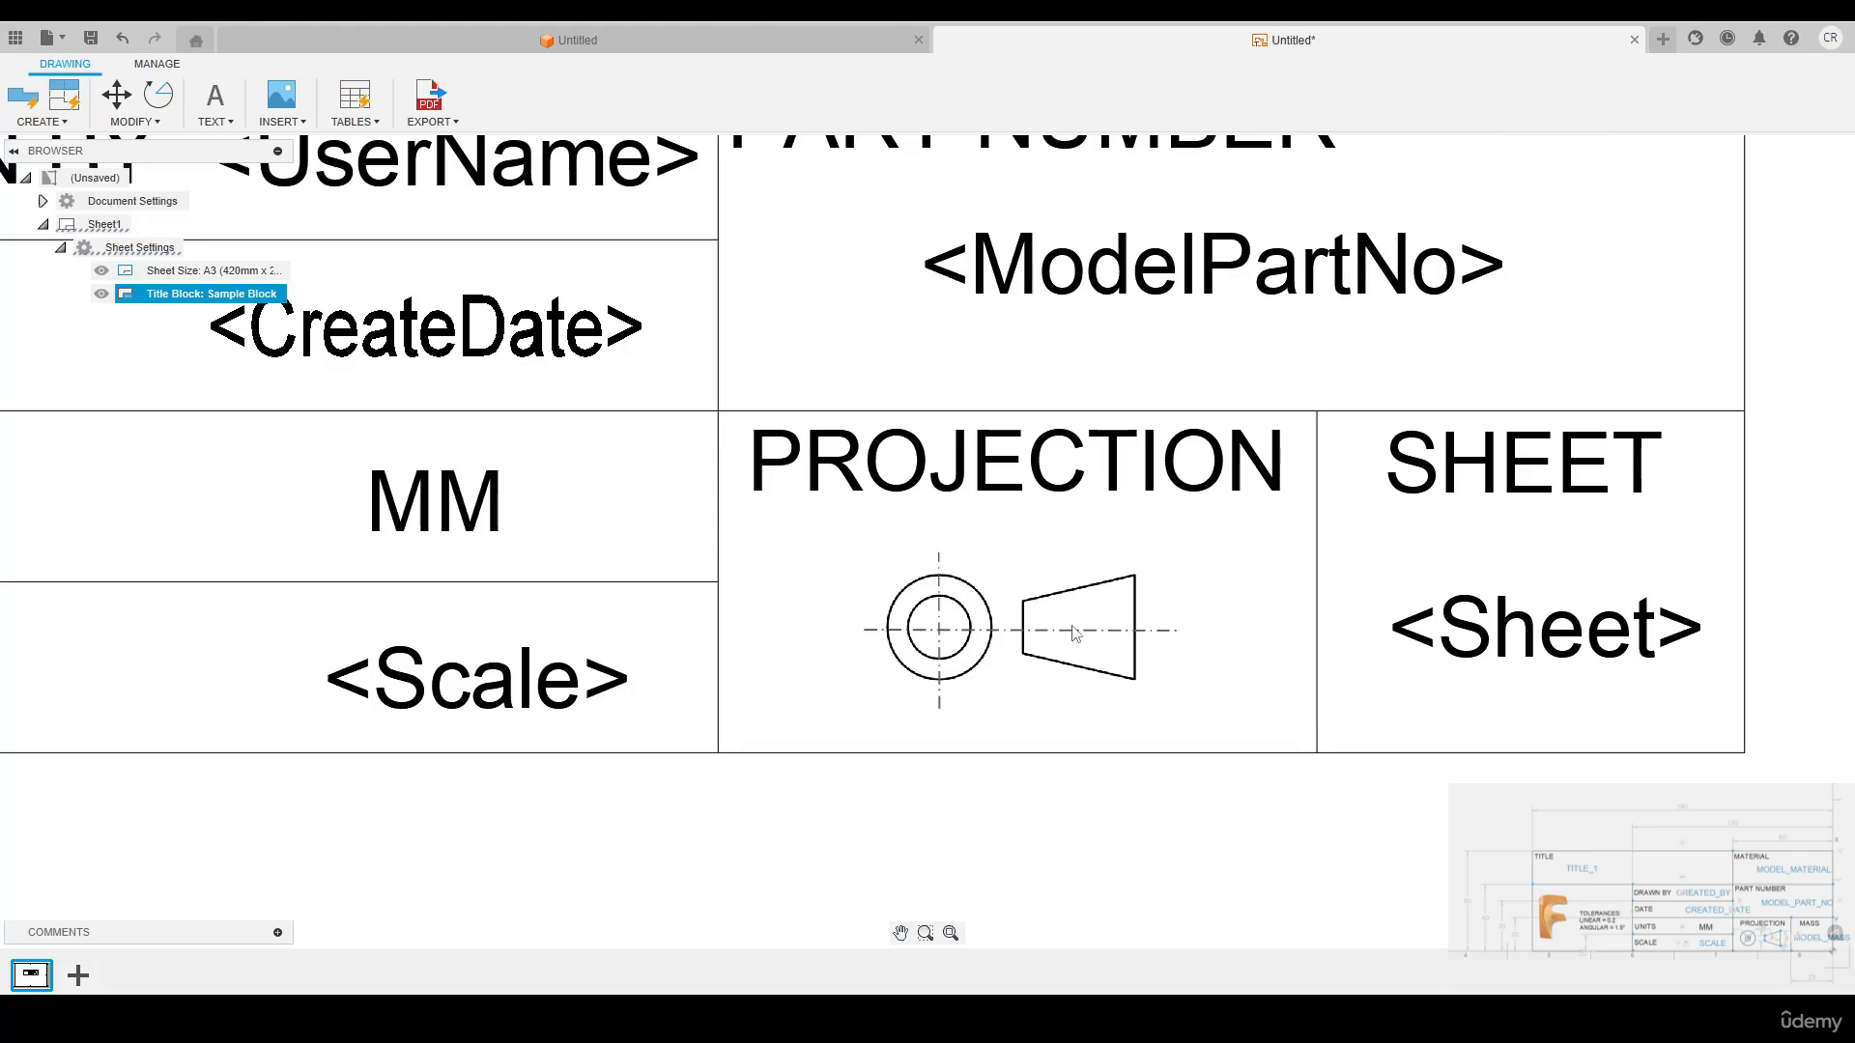
pyautogui.scroll(-4, 1075, 633)
pyautogui.moveTo(319, 549); pyautogui.dragTo(641, 541, button='middle')
pyautogui.scroll(4, 642, 543)
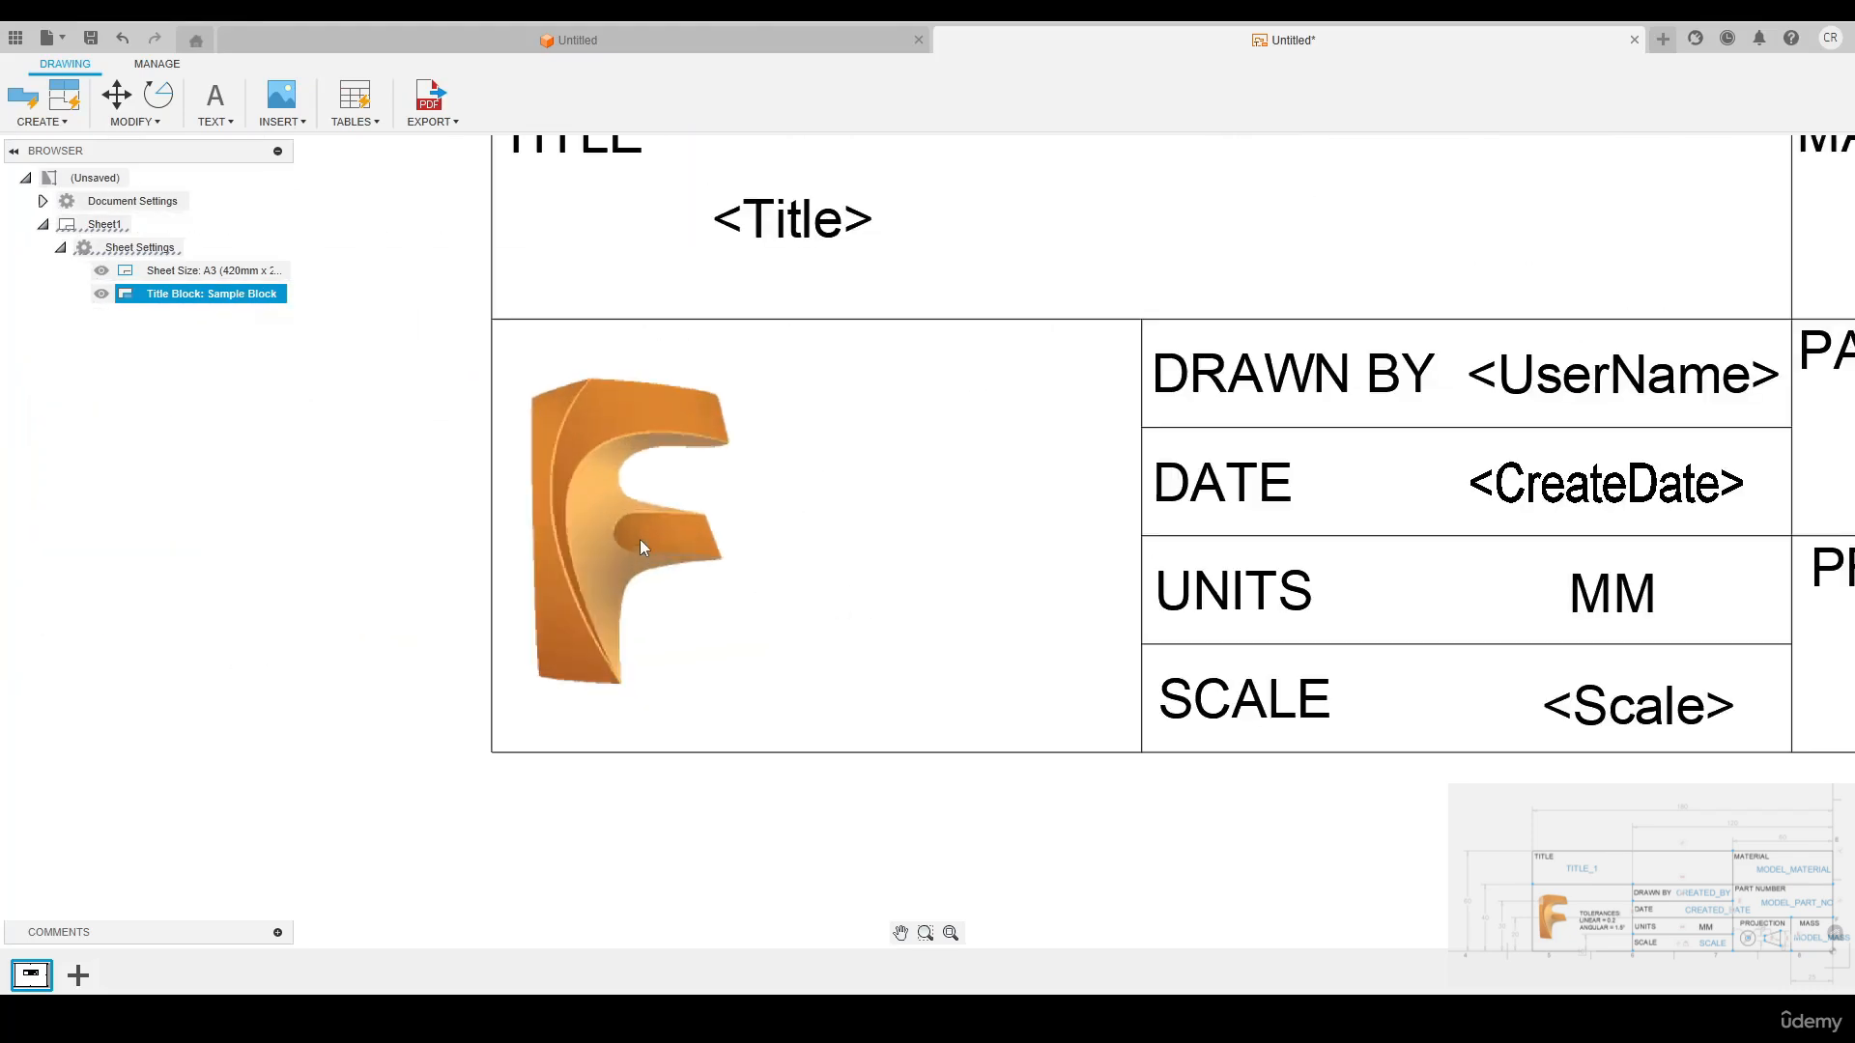
pyautogui.scroll(-4, 641, 542)
pyautogui.moveTo(996, 541); pyautogui.dragTo(830, 585, button='middle')
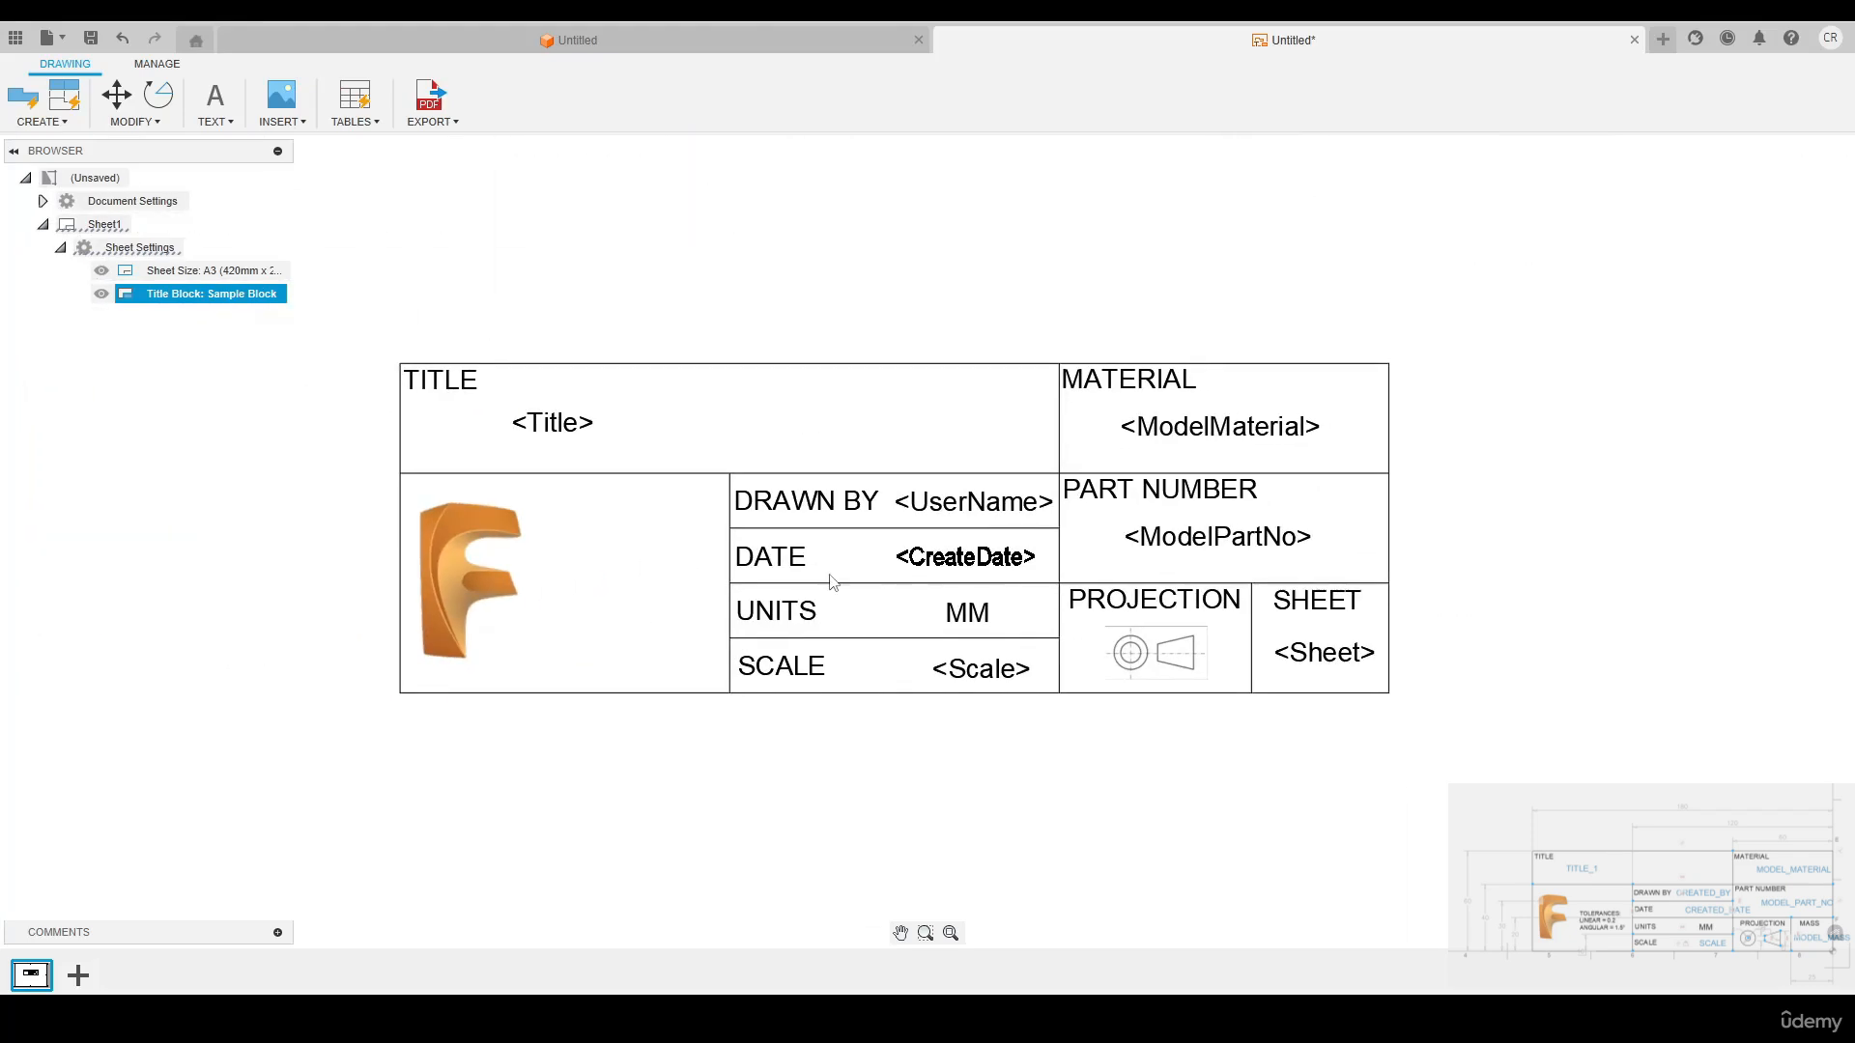
# Reopen the Sample Block title block for editing and place a 2.5 mm high text box beside the Fusion logo
pyautogui.rightClick(191, 297)
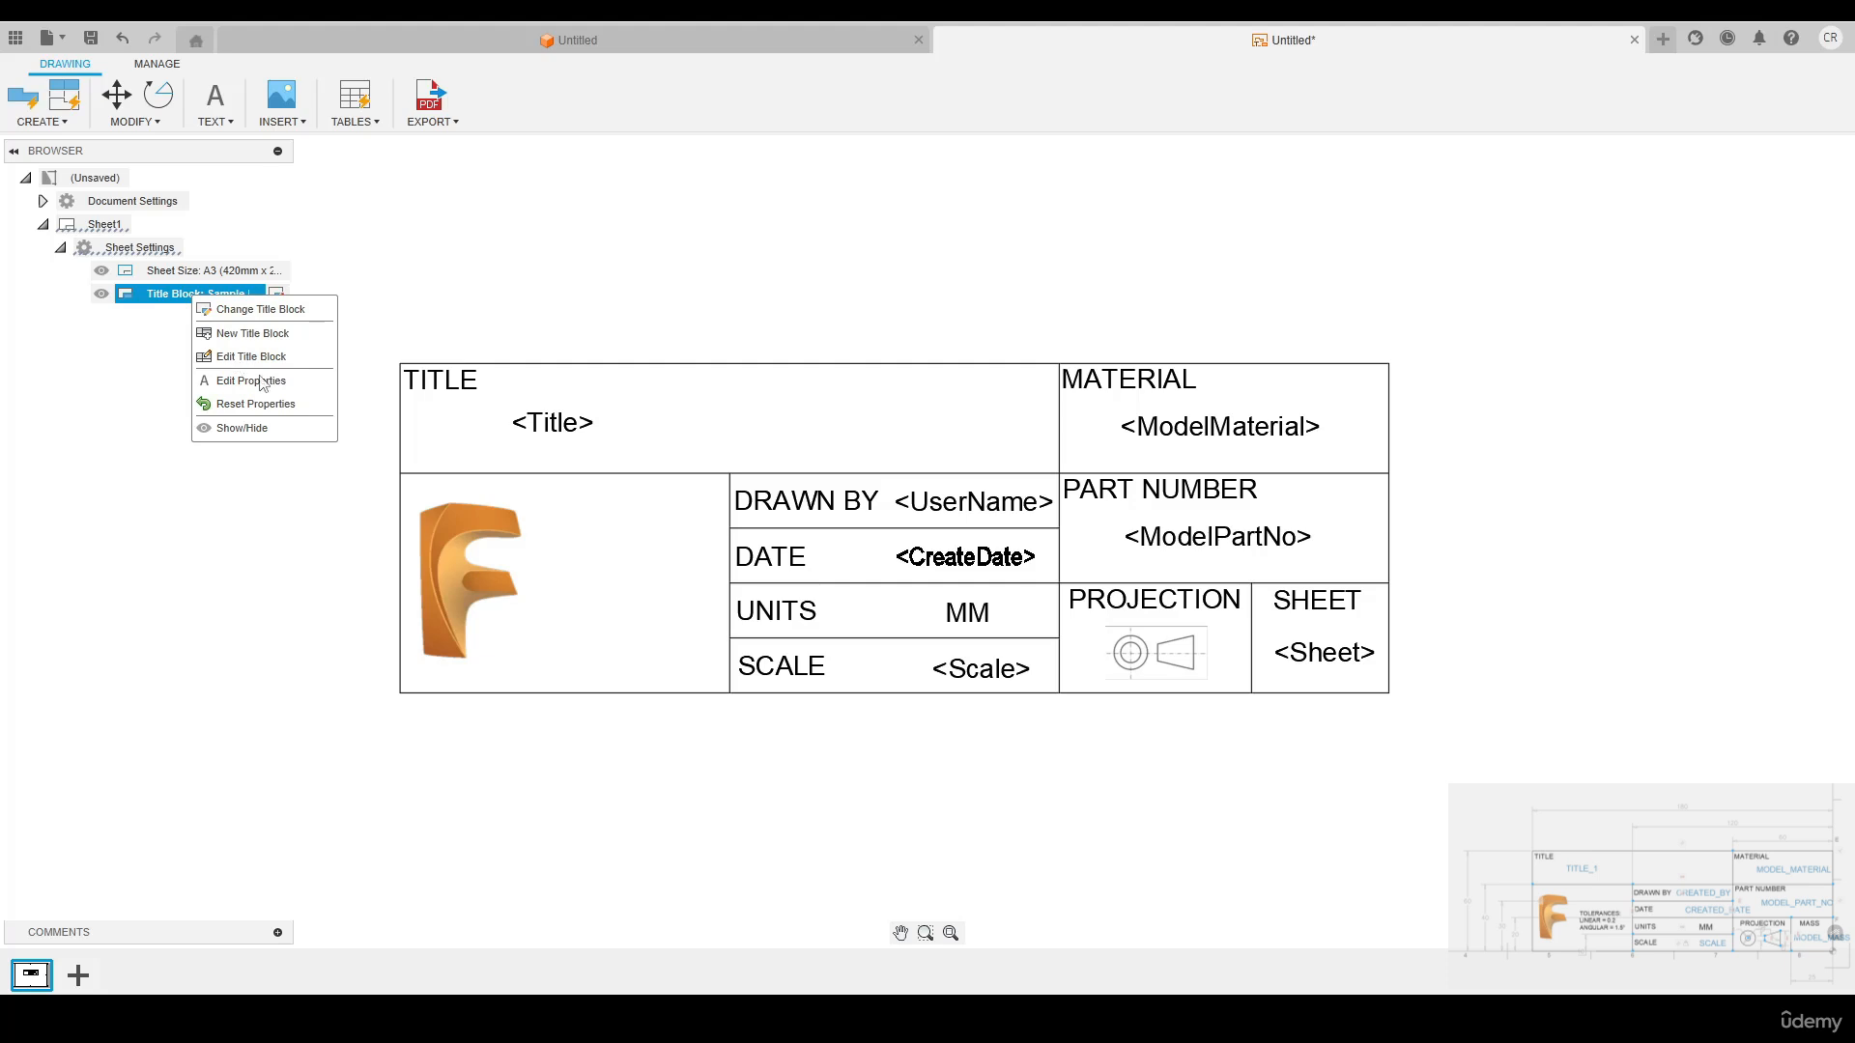
pyautogui.click(251, 356)
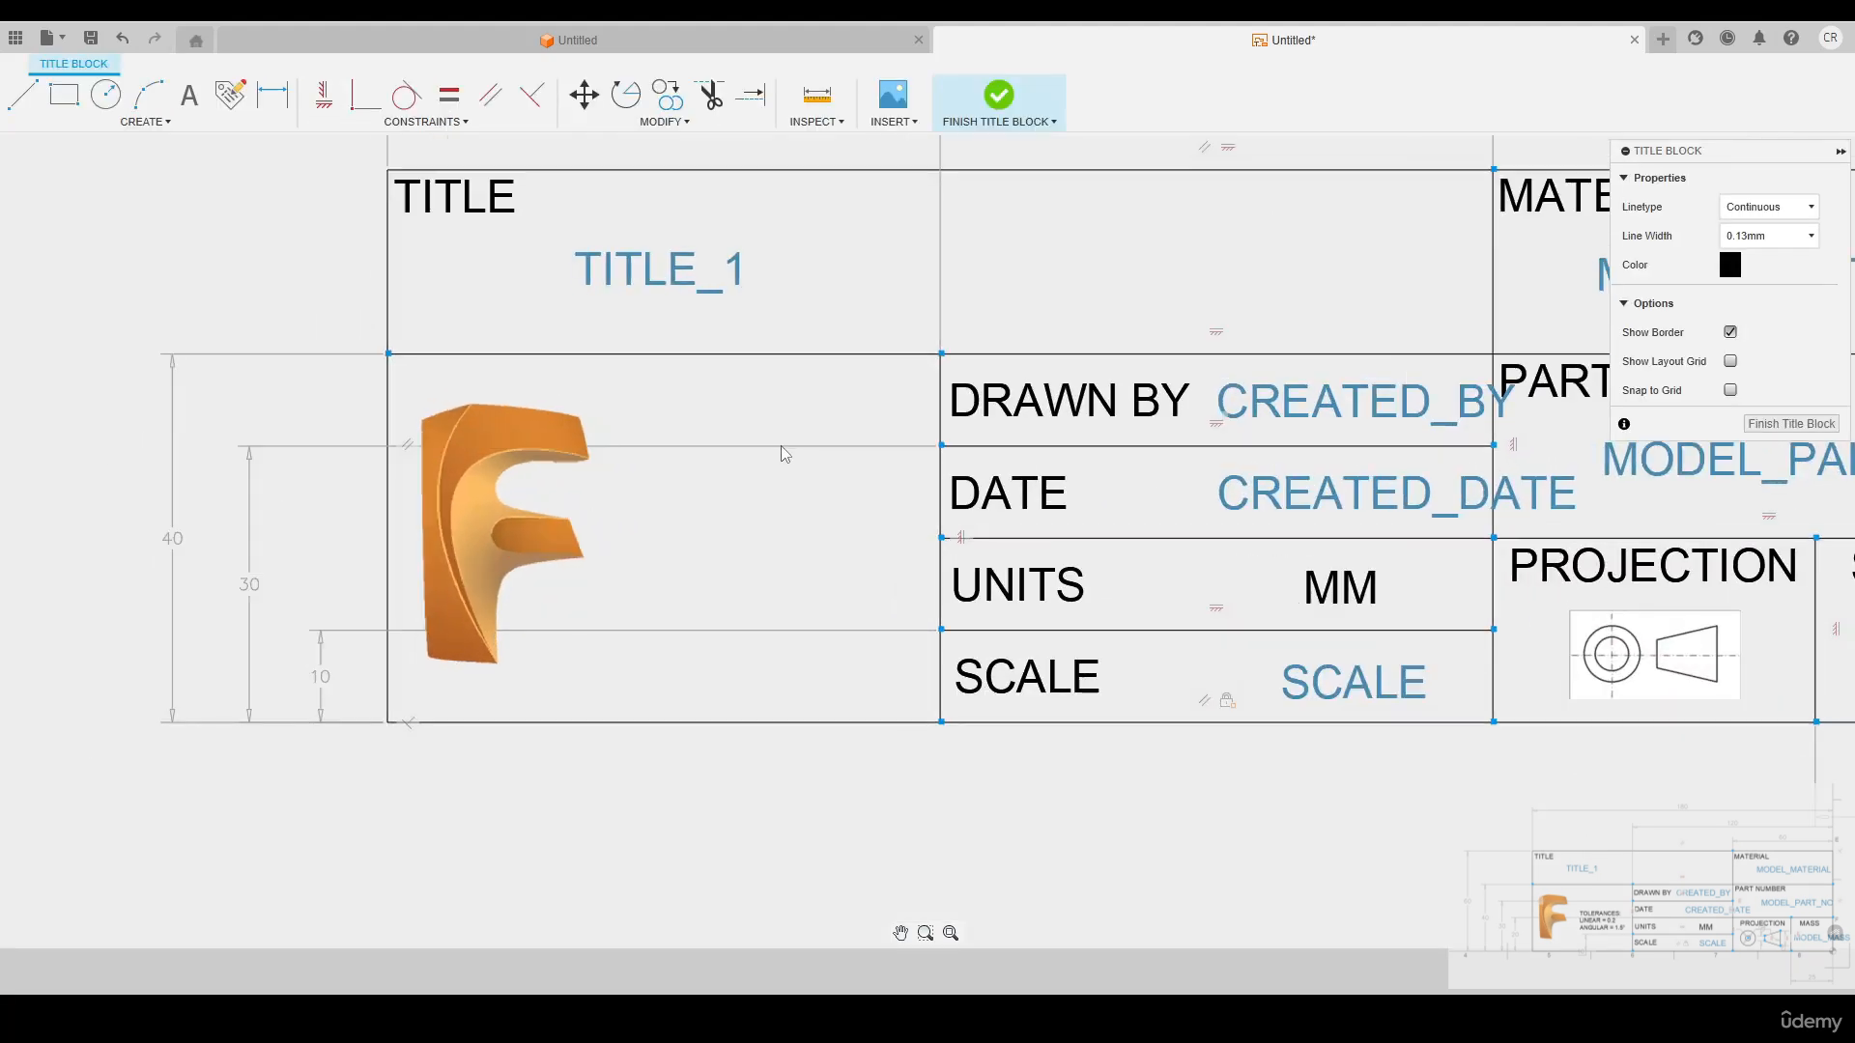
pyautogui.press('t')
pyautogui.click(658, 406)
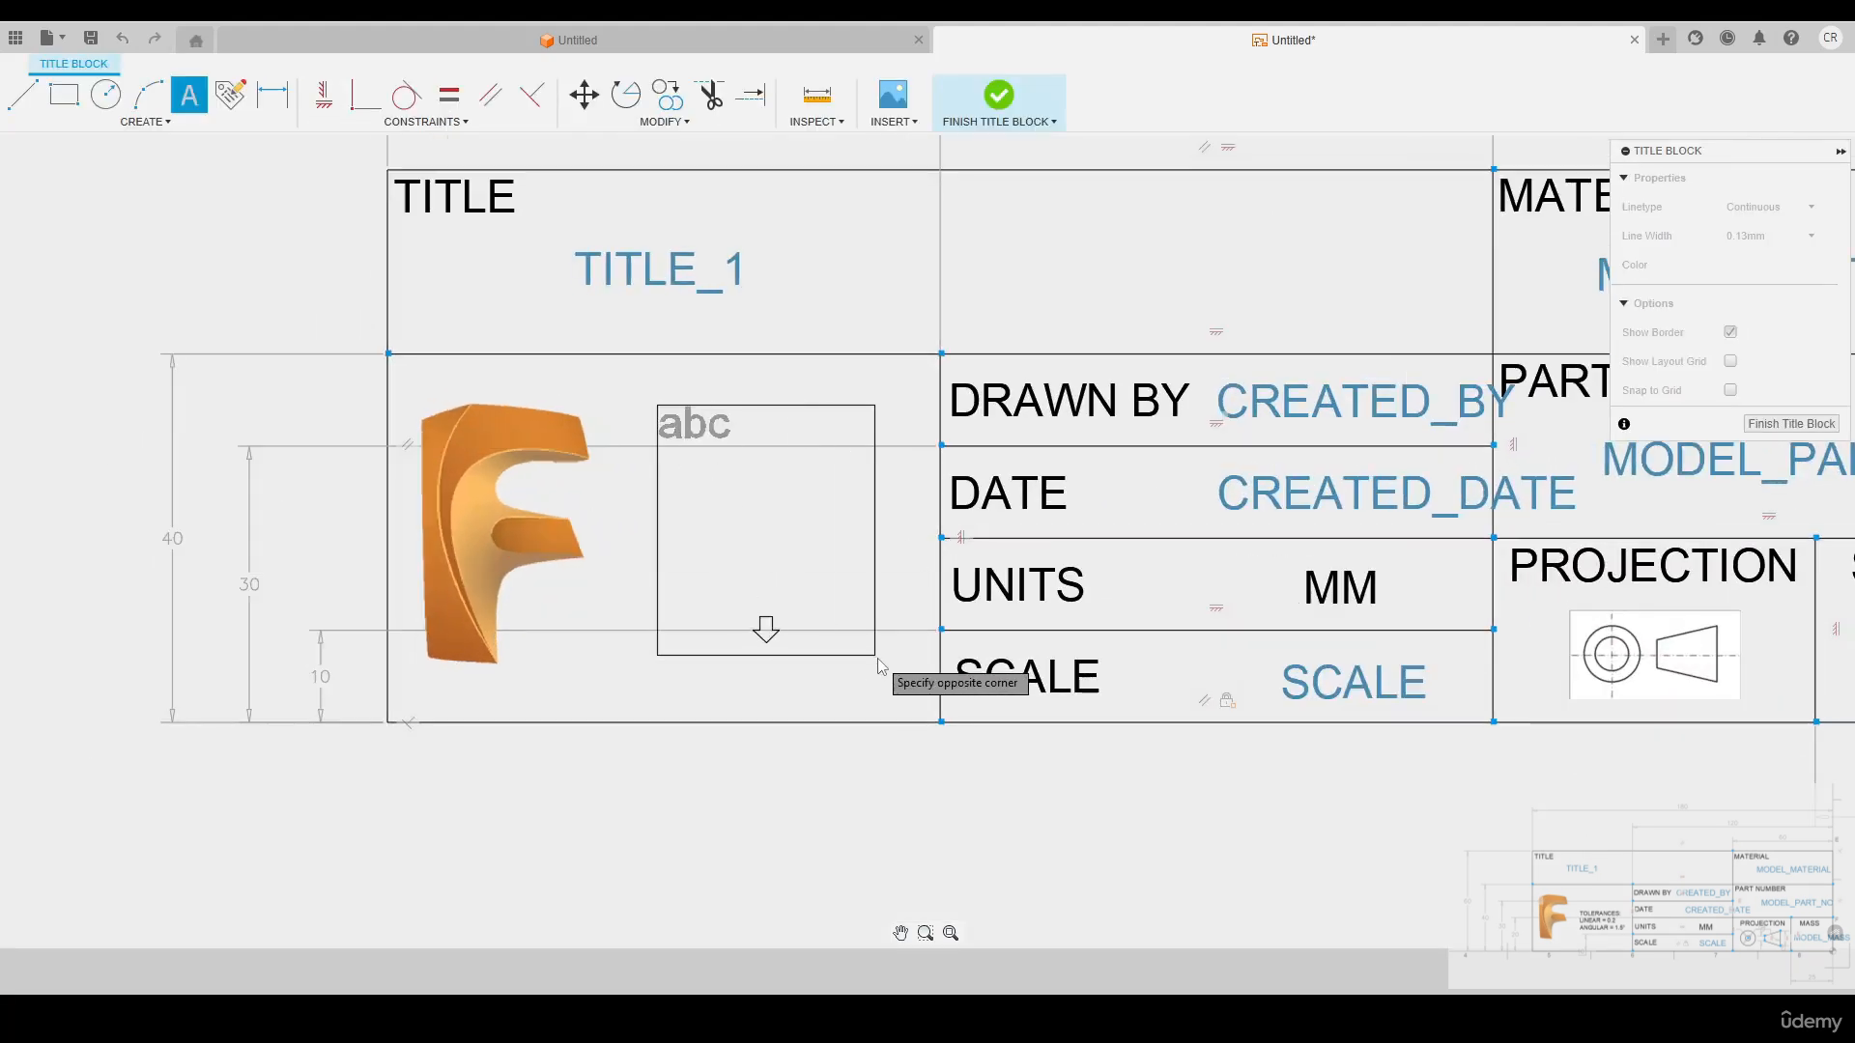
pyautogui.click(907, 682)
pyautogui.moveTo(665, 260); pyautogui.dragTo(606, 261)
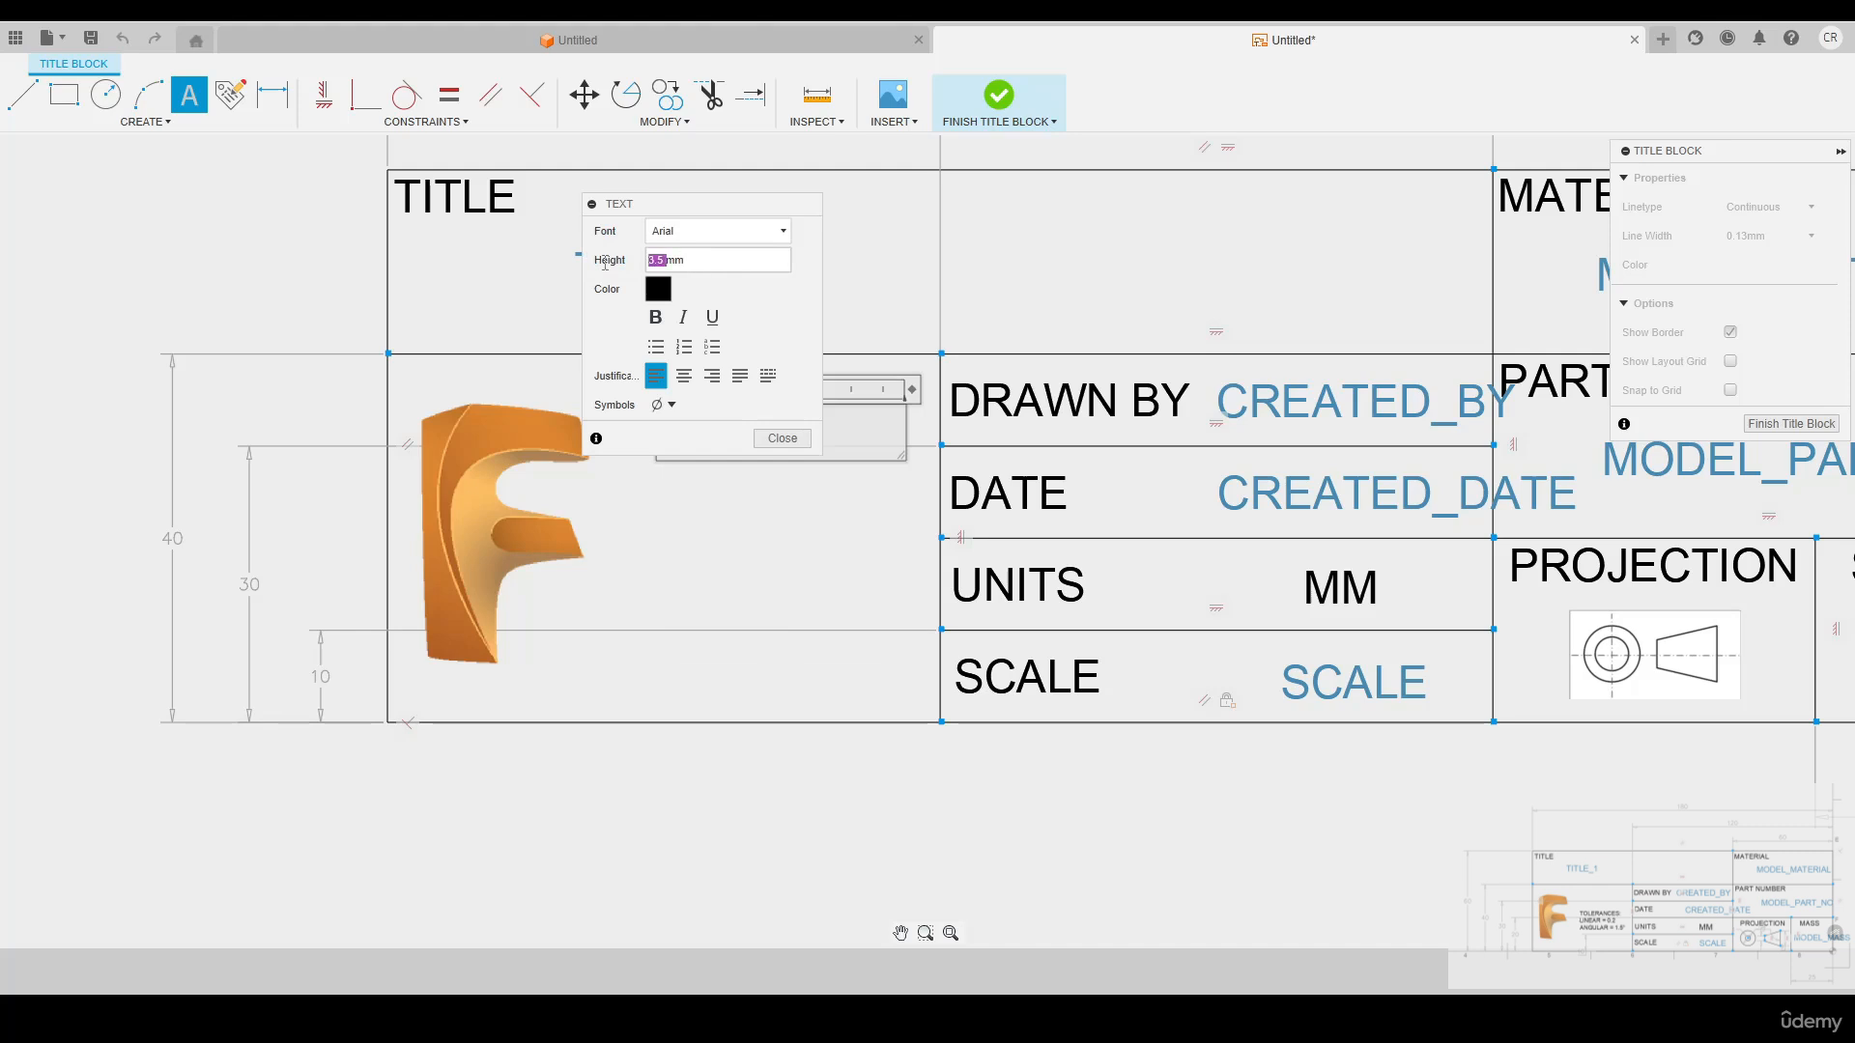
pyautogui.write('2.5')
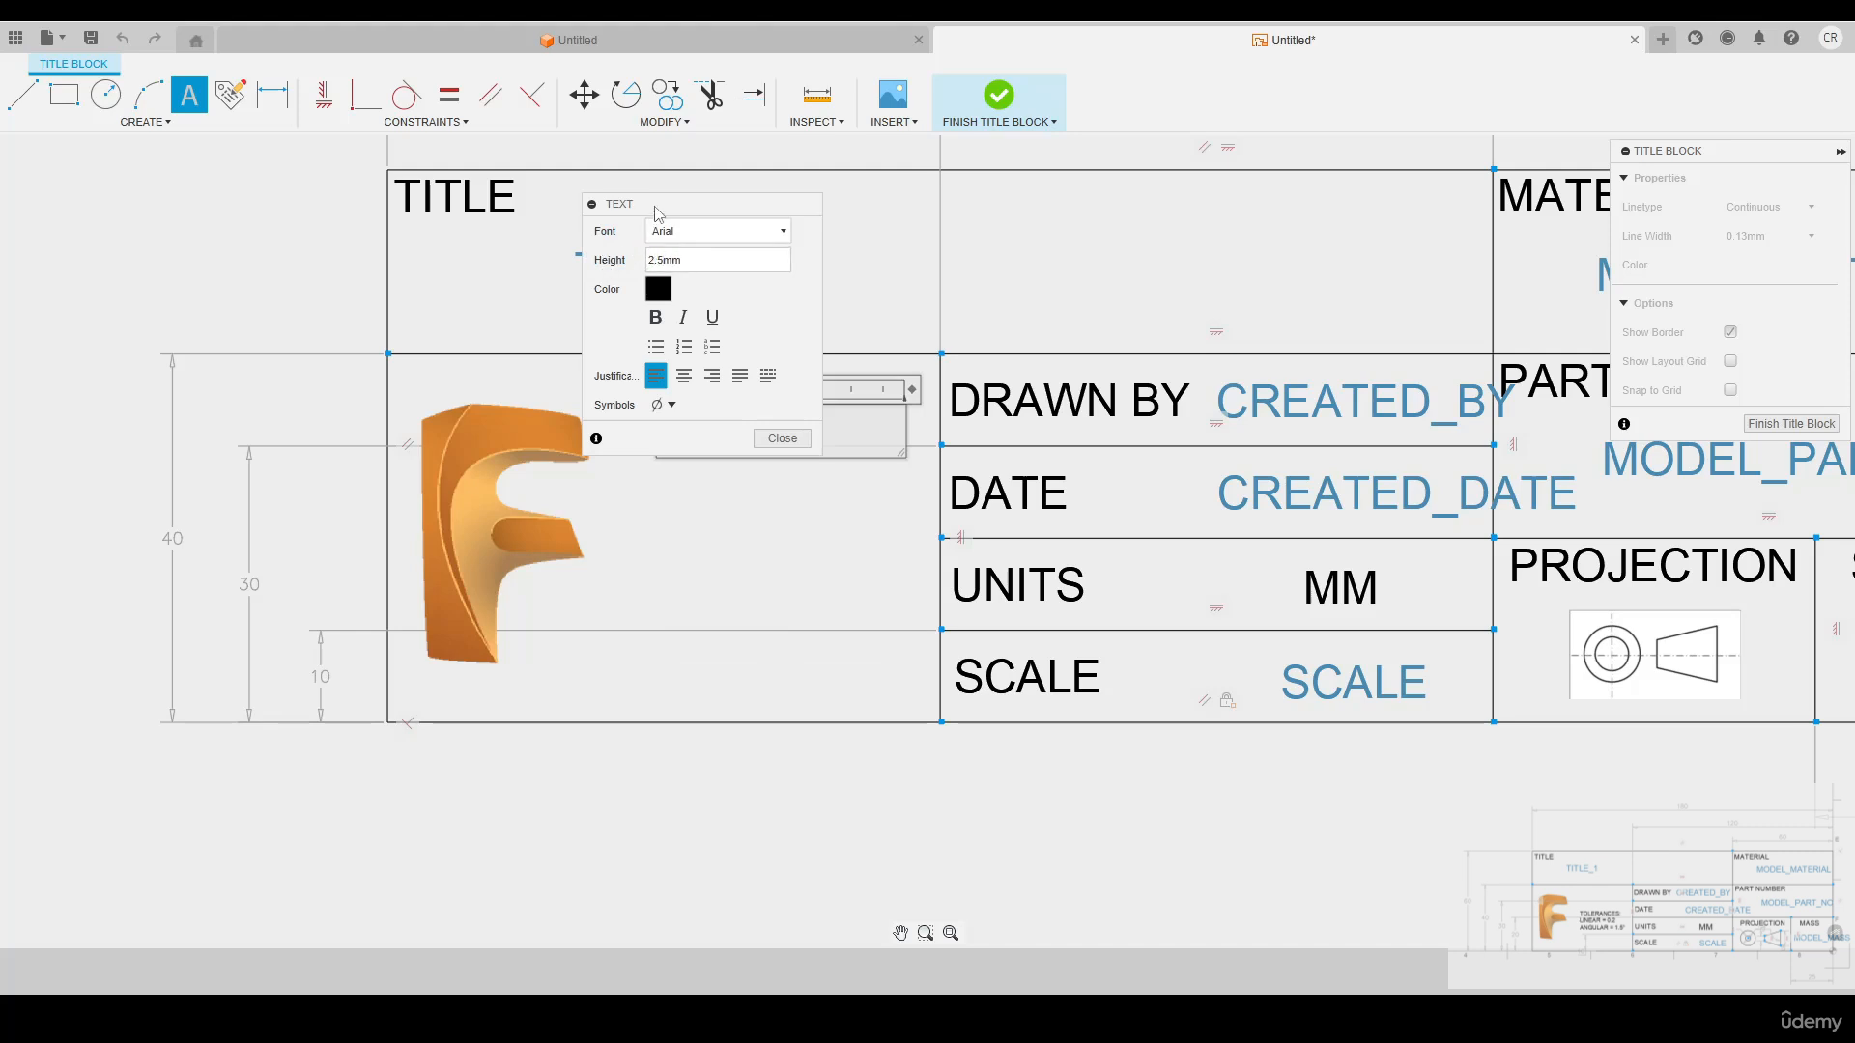
pyautogui.moveTo(659, 207); pyautogui.dragTo(401, 226)
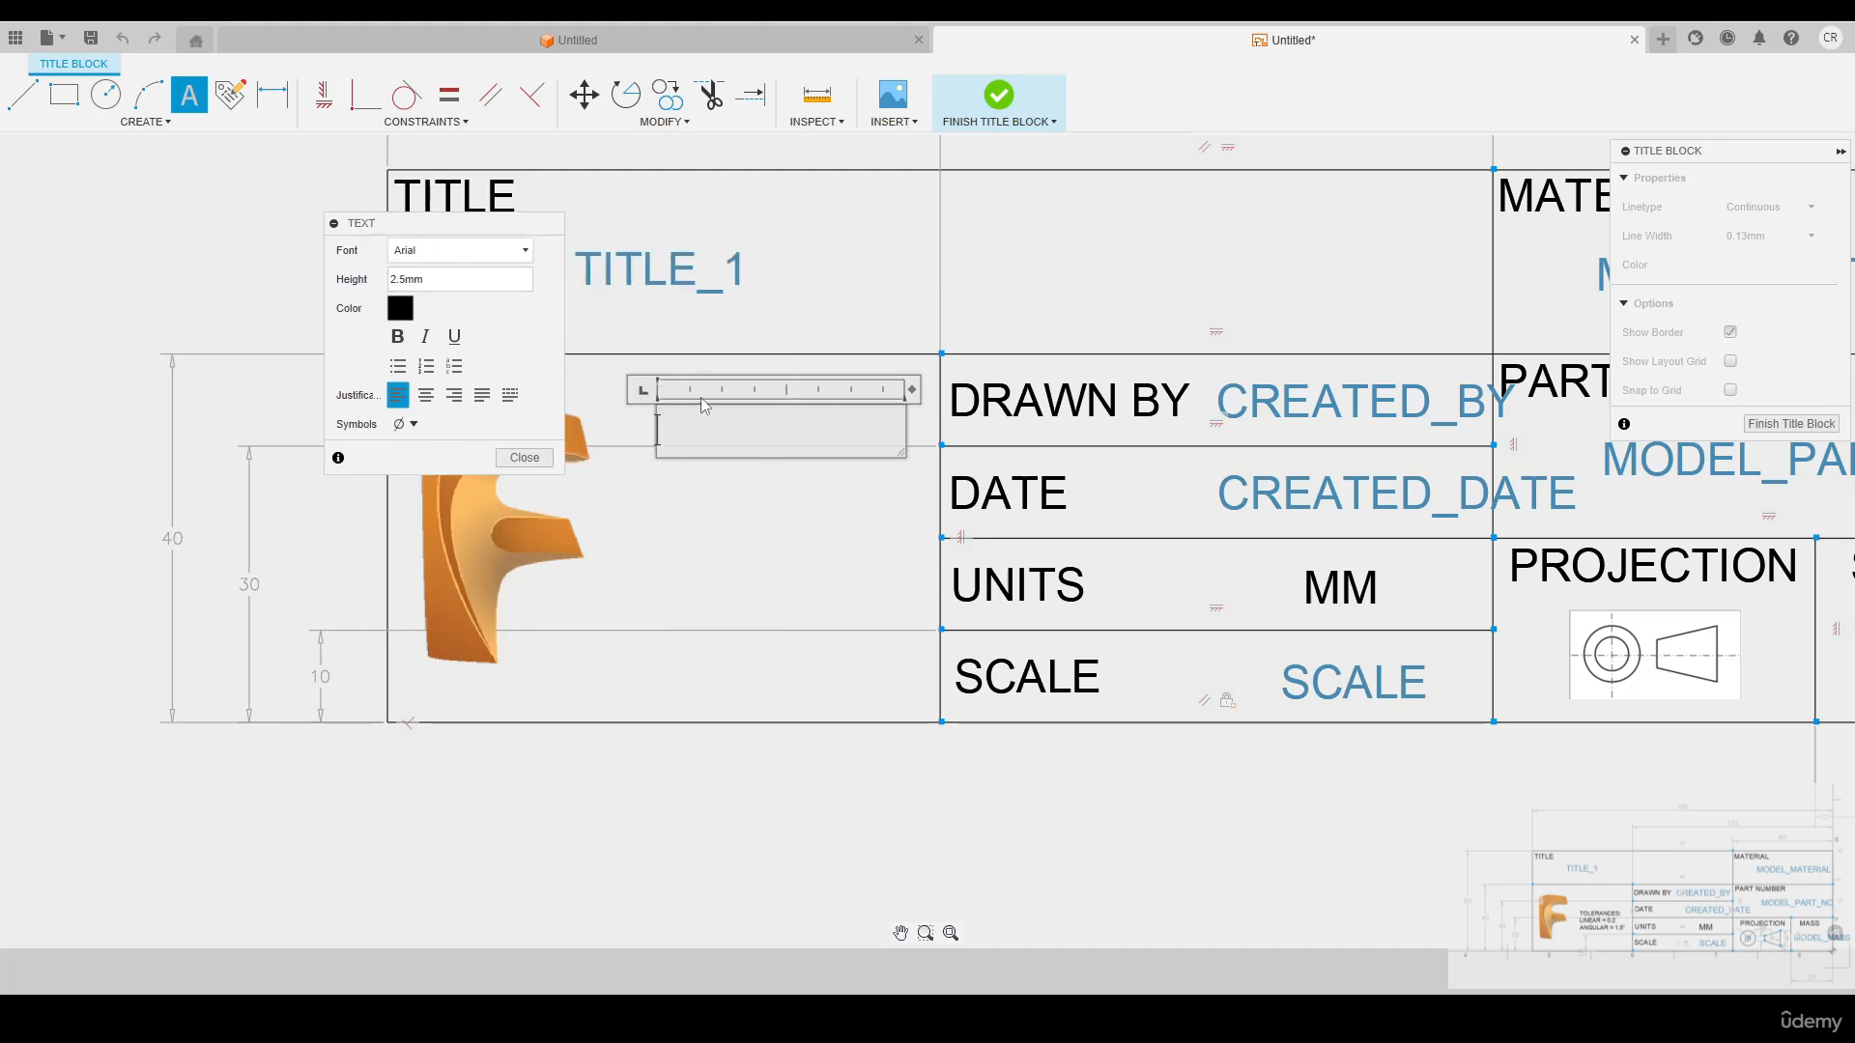
# Enter the heading TOLERANCES and a second line reading LINEAR = 0.2 in the text box
pyautogui.write('TOLERANCES')
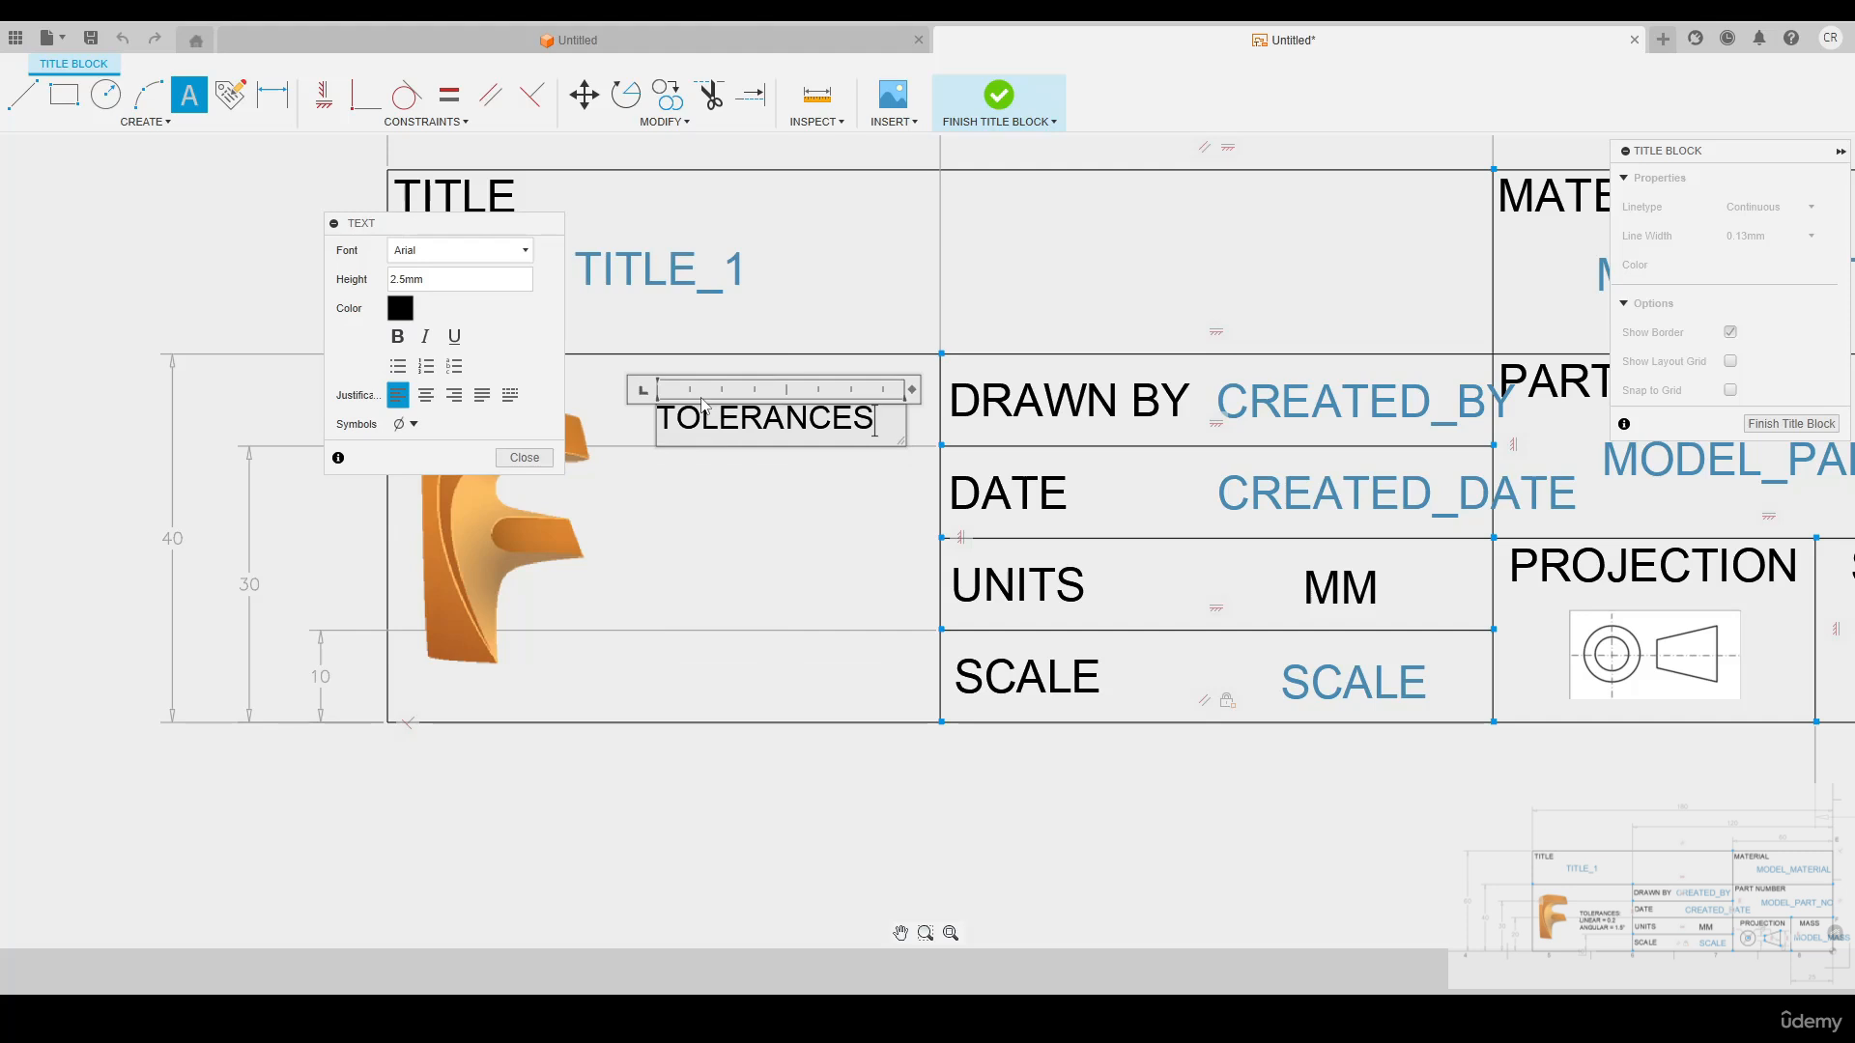
pyautogui.press('Return')
pyautogui.write('LINEAR ')
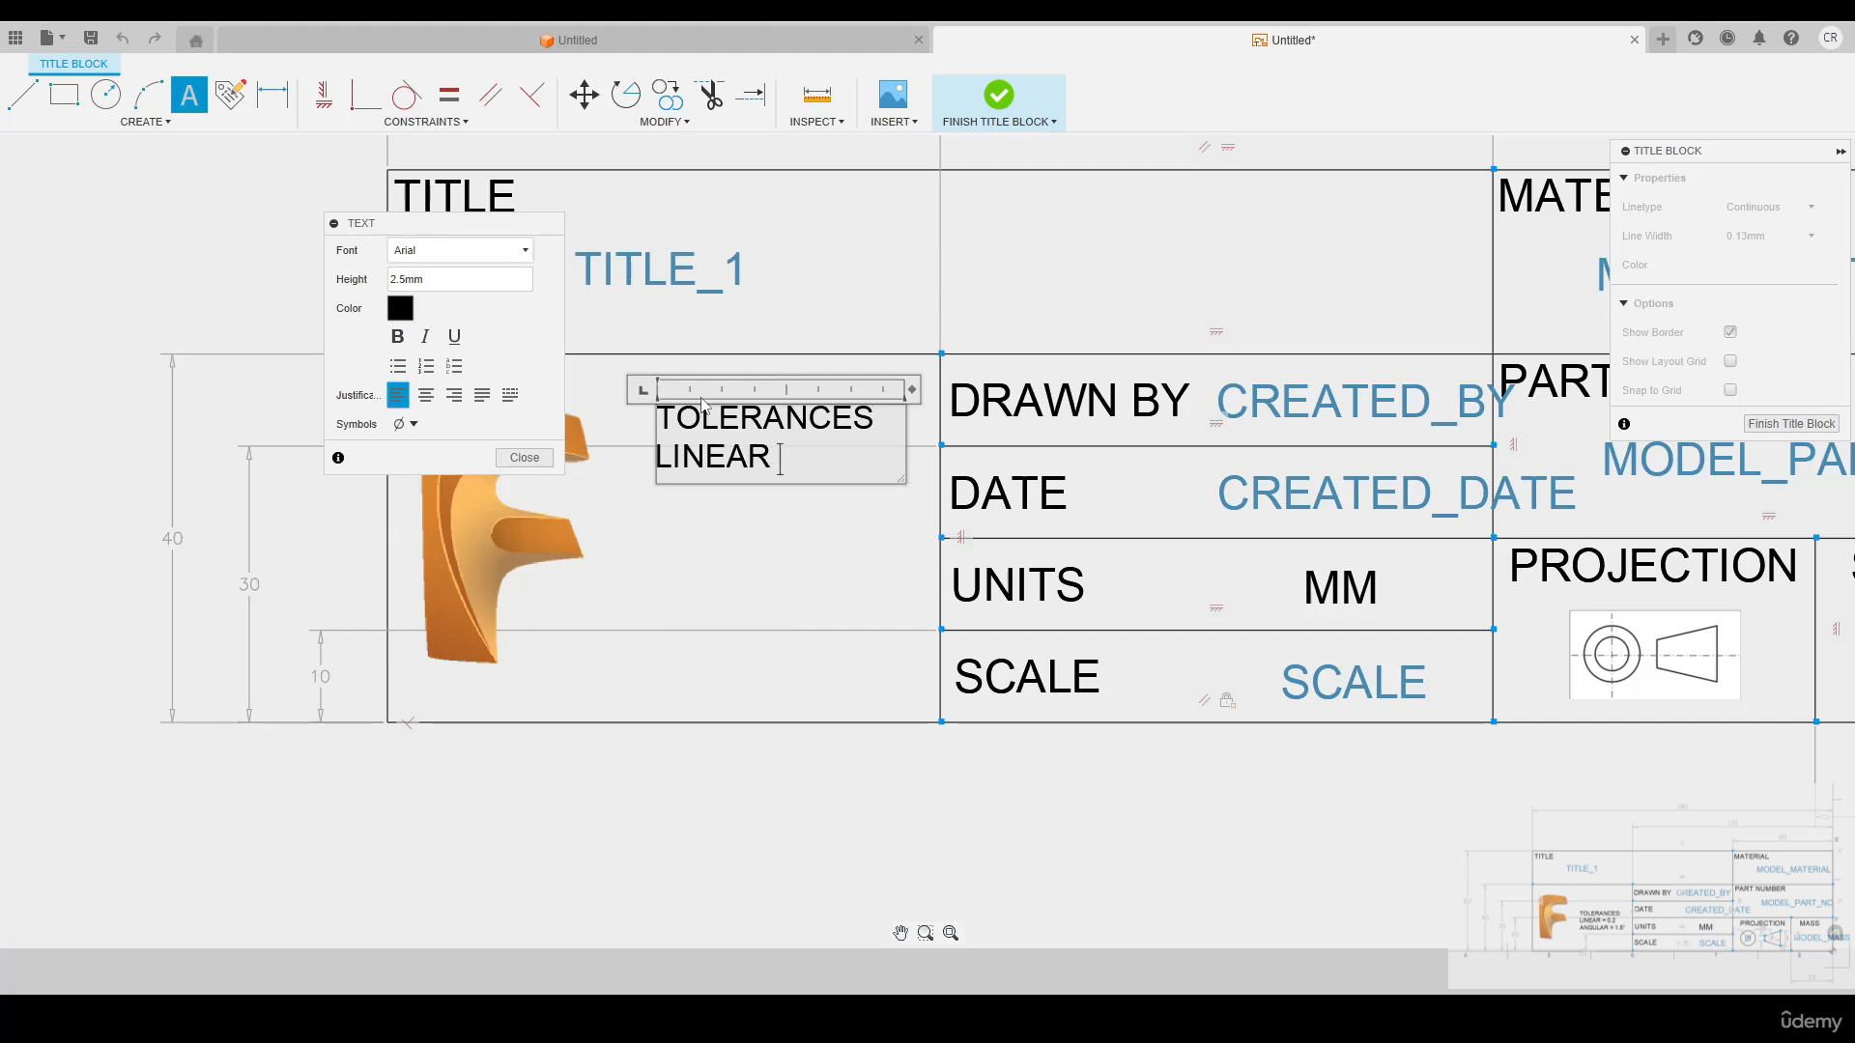
pyautogui.write('= 0.2')
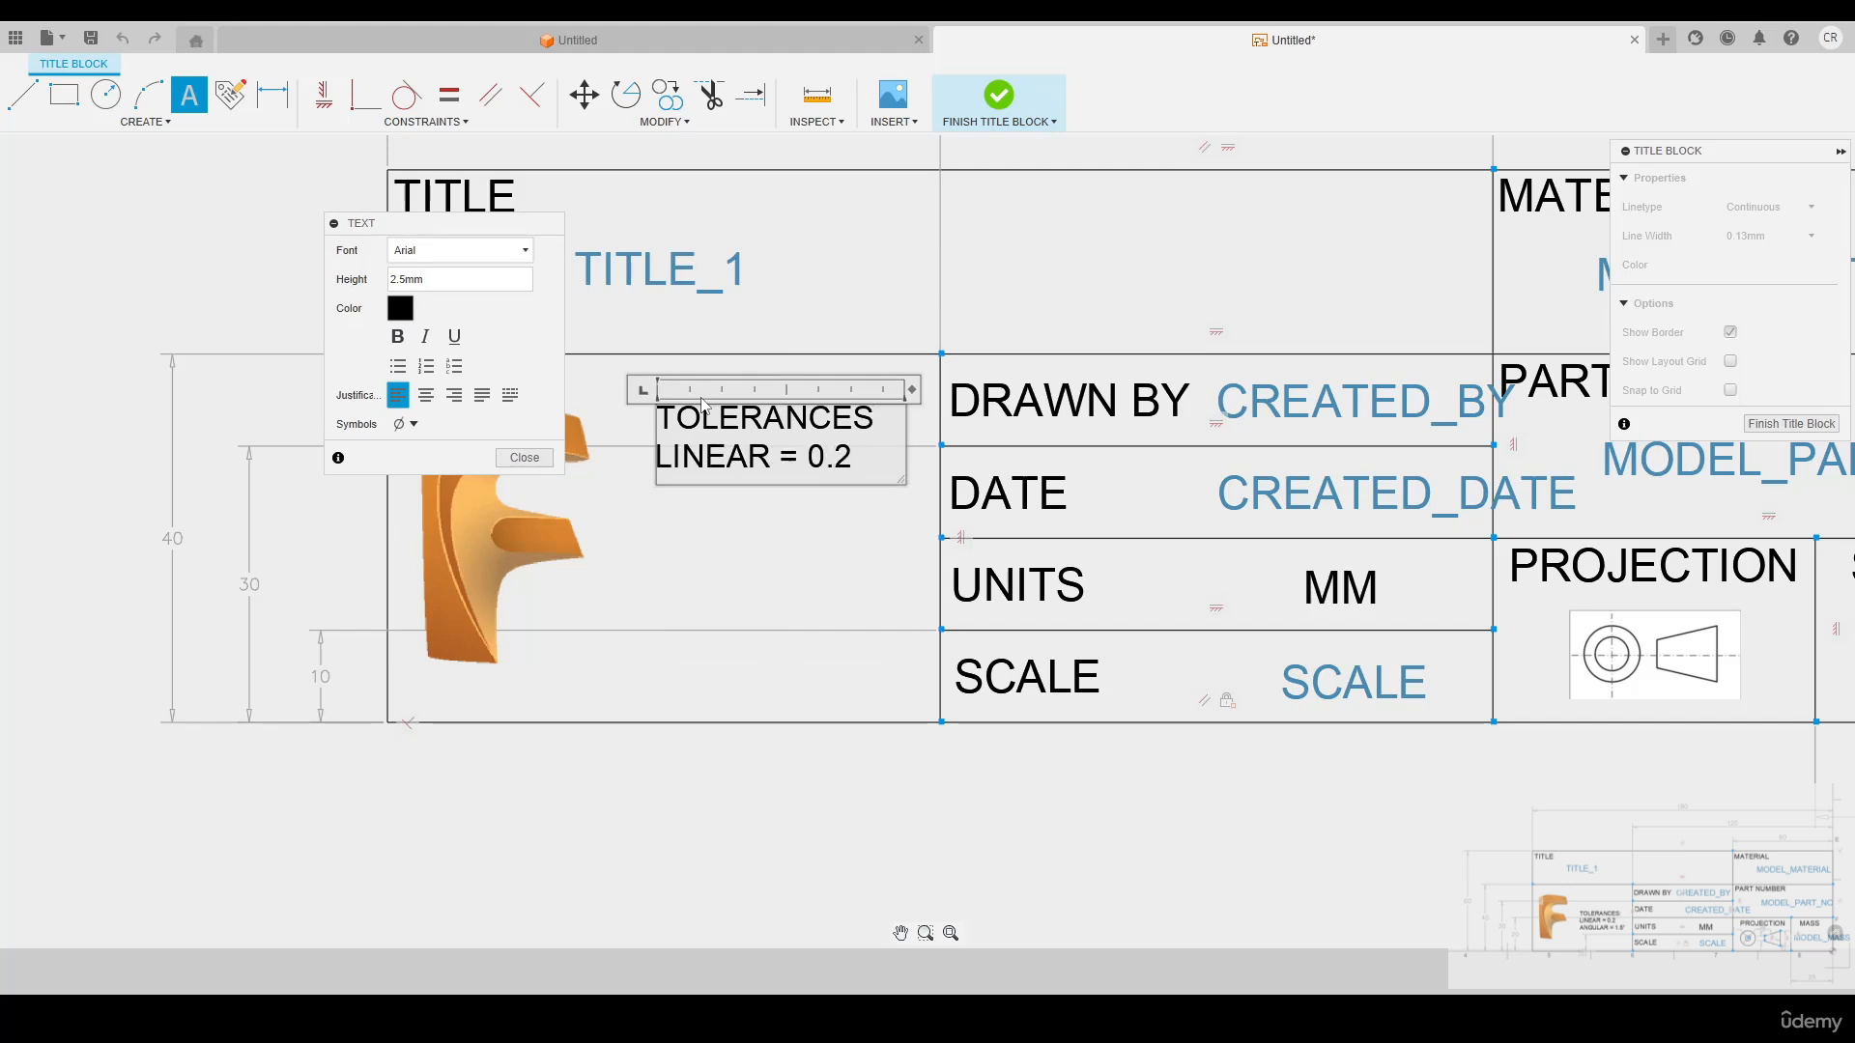
# Add a third line reading ANGULAR = 1.5° with the degree symbol, and move the finished tolerance text slightly lower in the cell
pyautogui.press('Return')
pyautogui.write('ANGUALR')
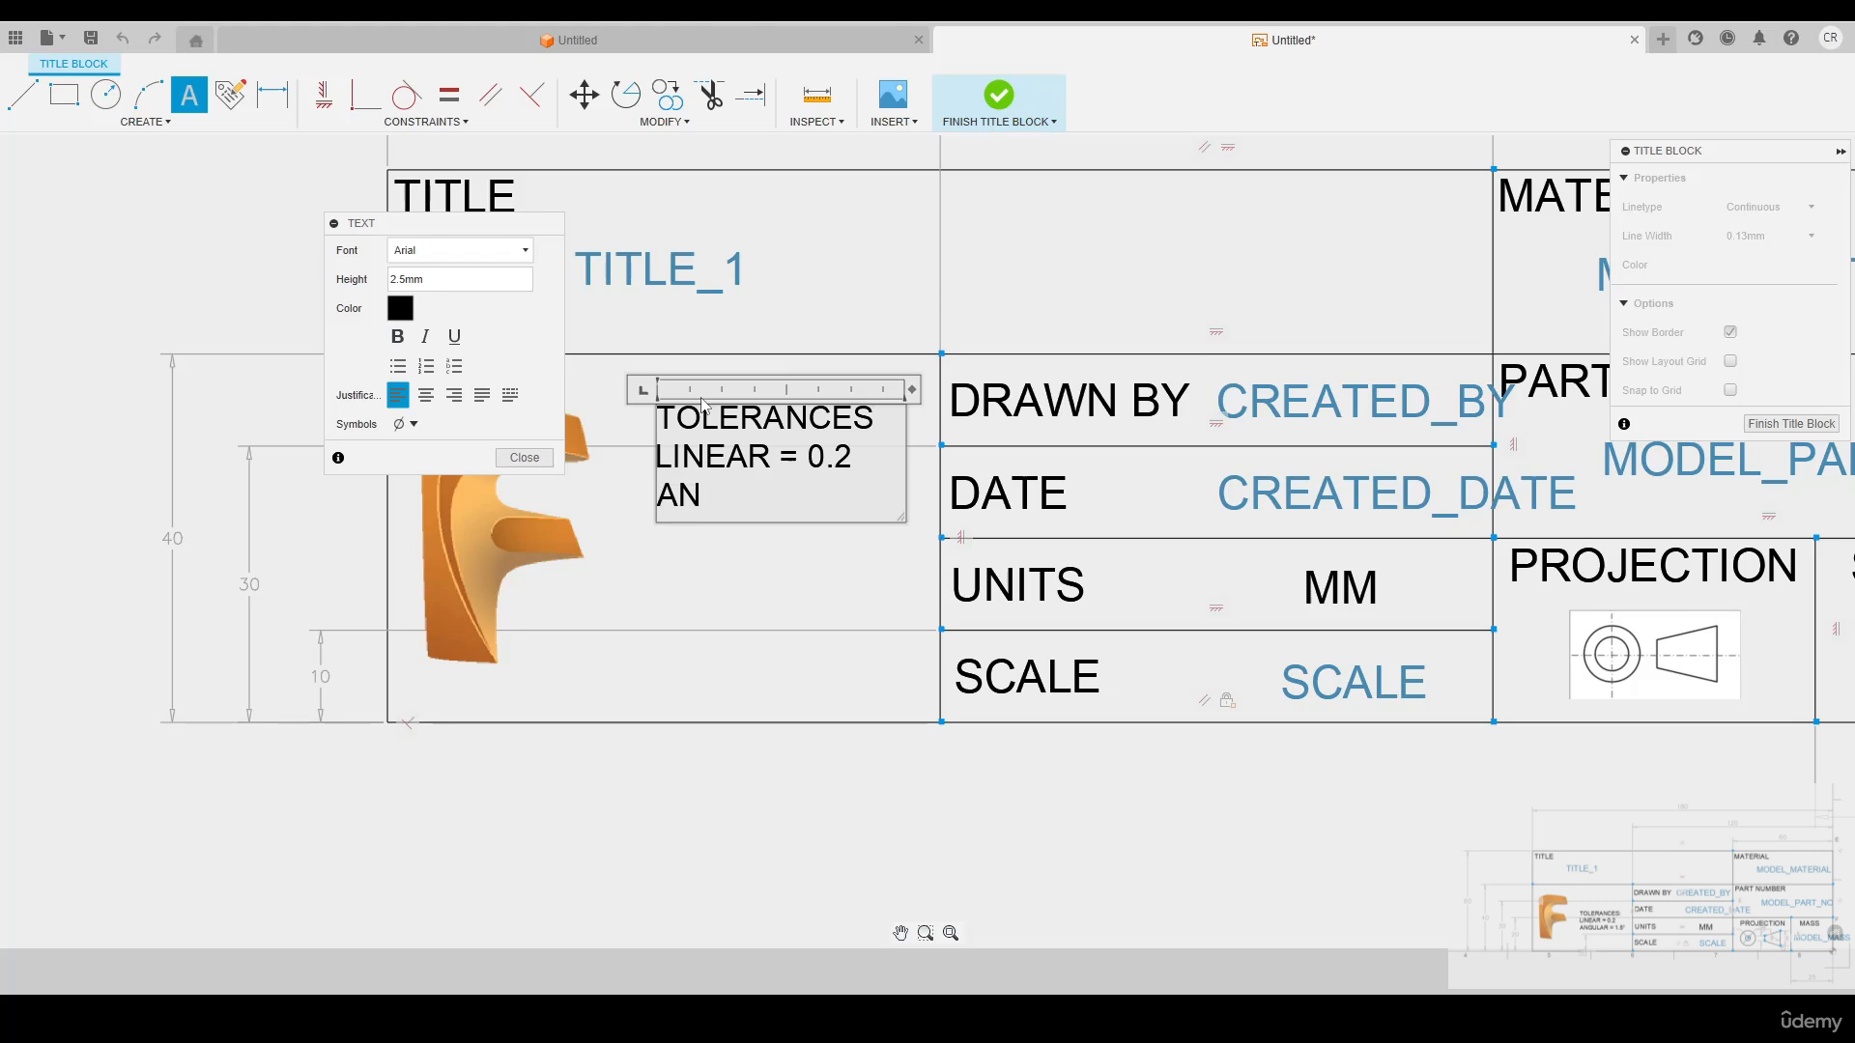
pyautogui.press('BackSpace')
pyautogui.press('BackSpace')
pyautogui.press('BackSpace')
pyautogui.write('LAR = 1.5')
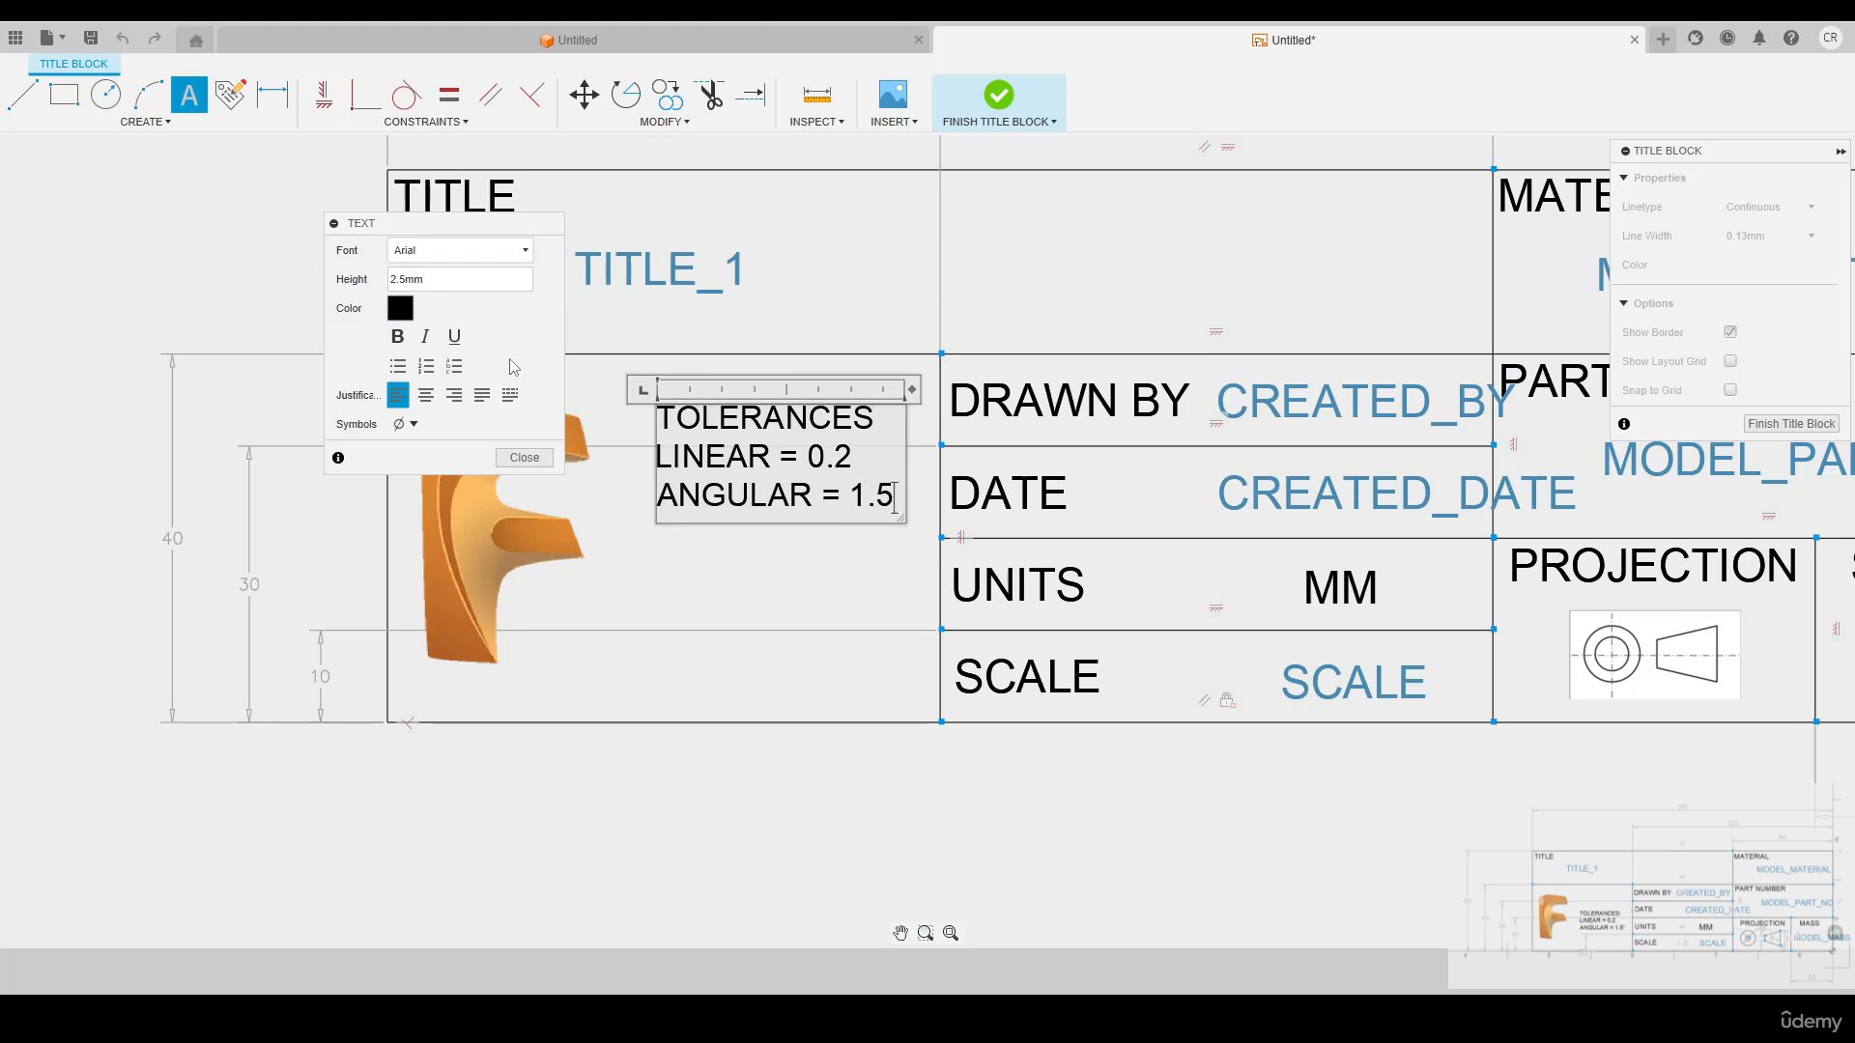
pyautogui.click(406, 424)
pyautogui.click(463, 462)
pyautogui.click(525, 457)
pyautogui.moveTo(708, 426); pyautogui.dragTo(716, 497)
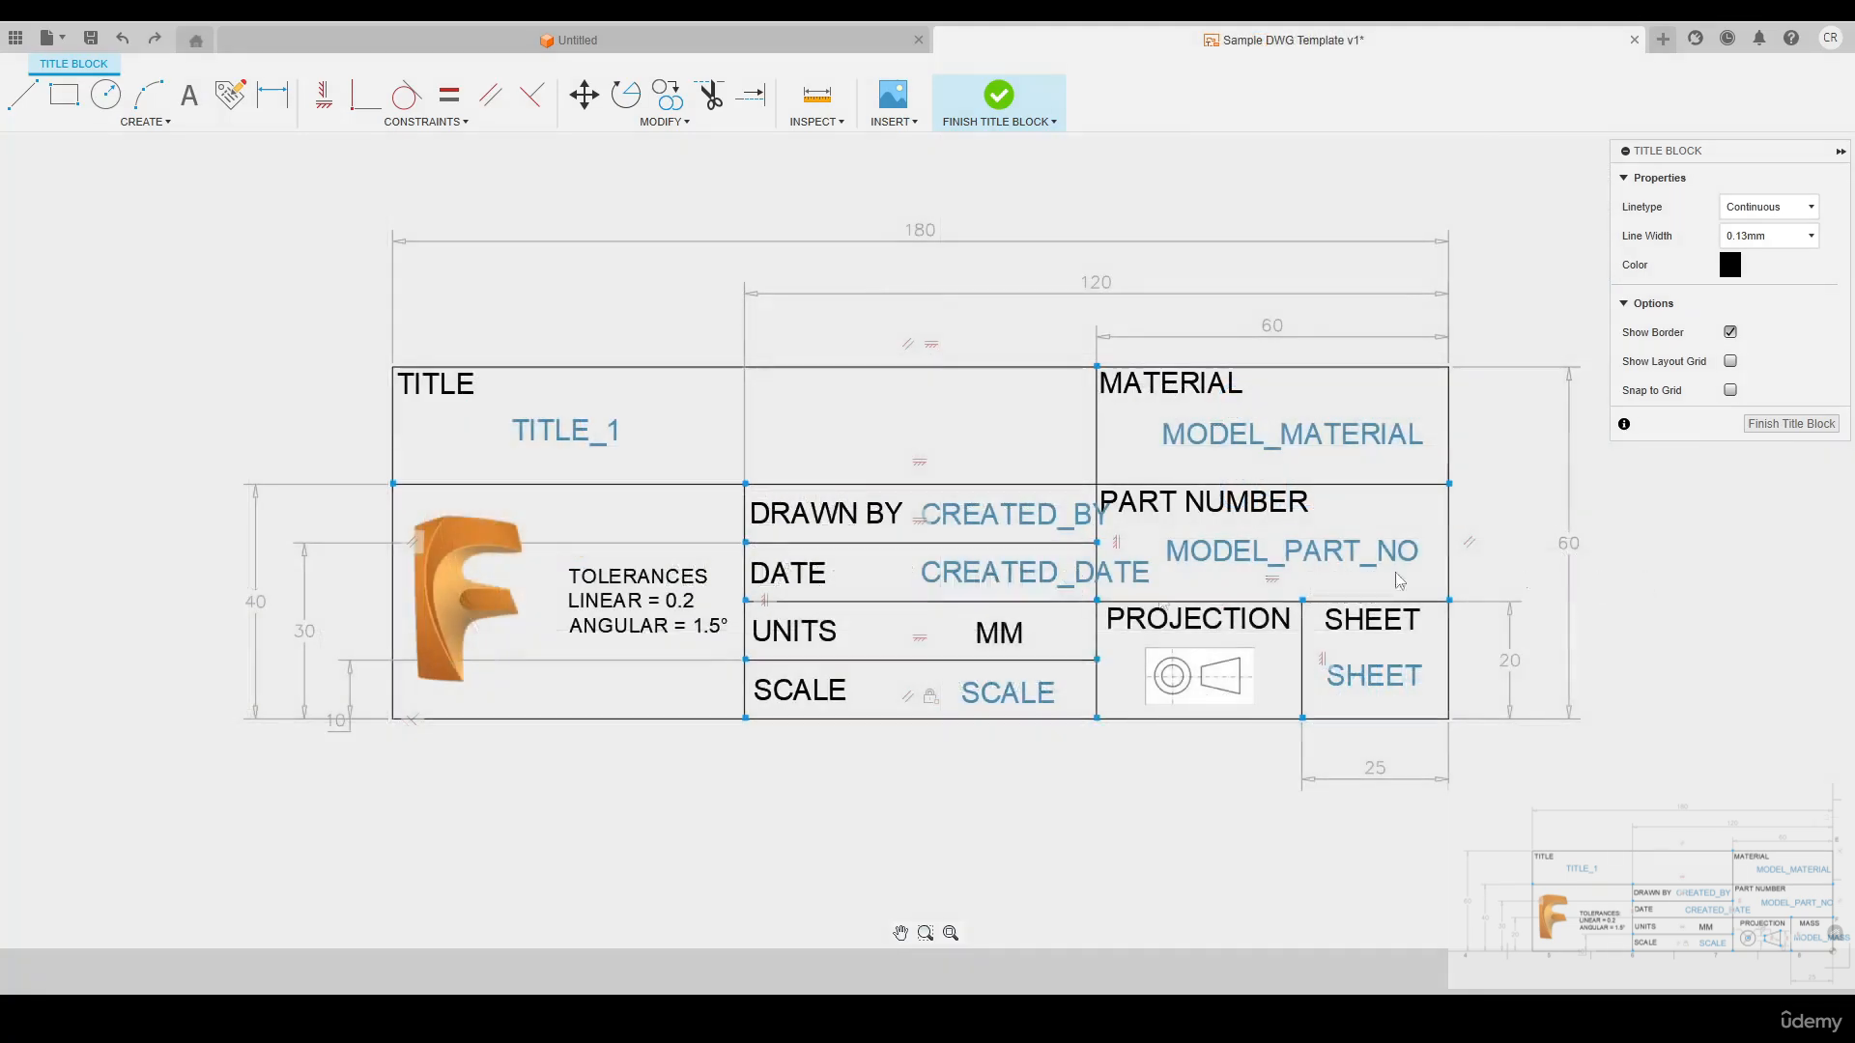
# Delete the fix constraint on the bottom edge of the title block's outer rectangle
pyautogui.scroll(-5, 821, 579)
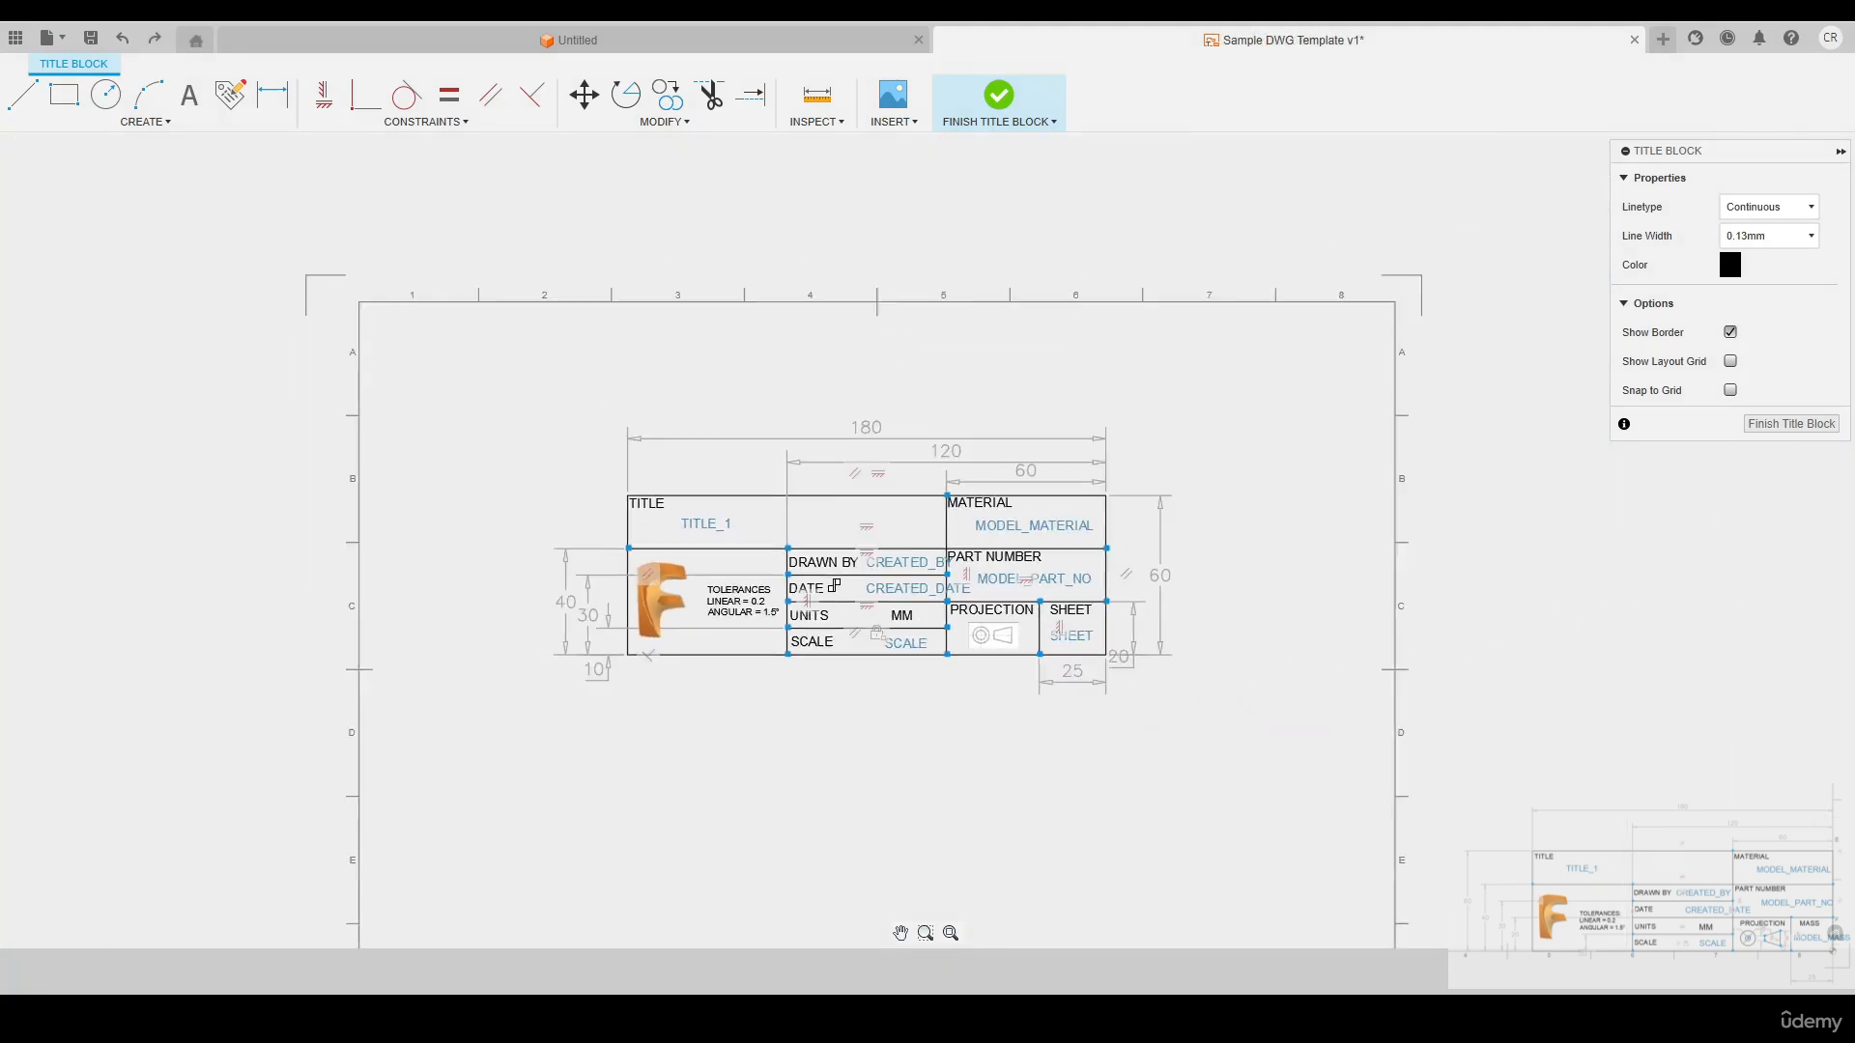
pyautogui.moveTo(847, 665); pyautogui.dragTo(847, 555, button='middle')
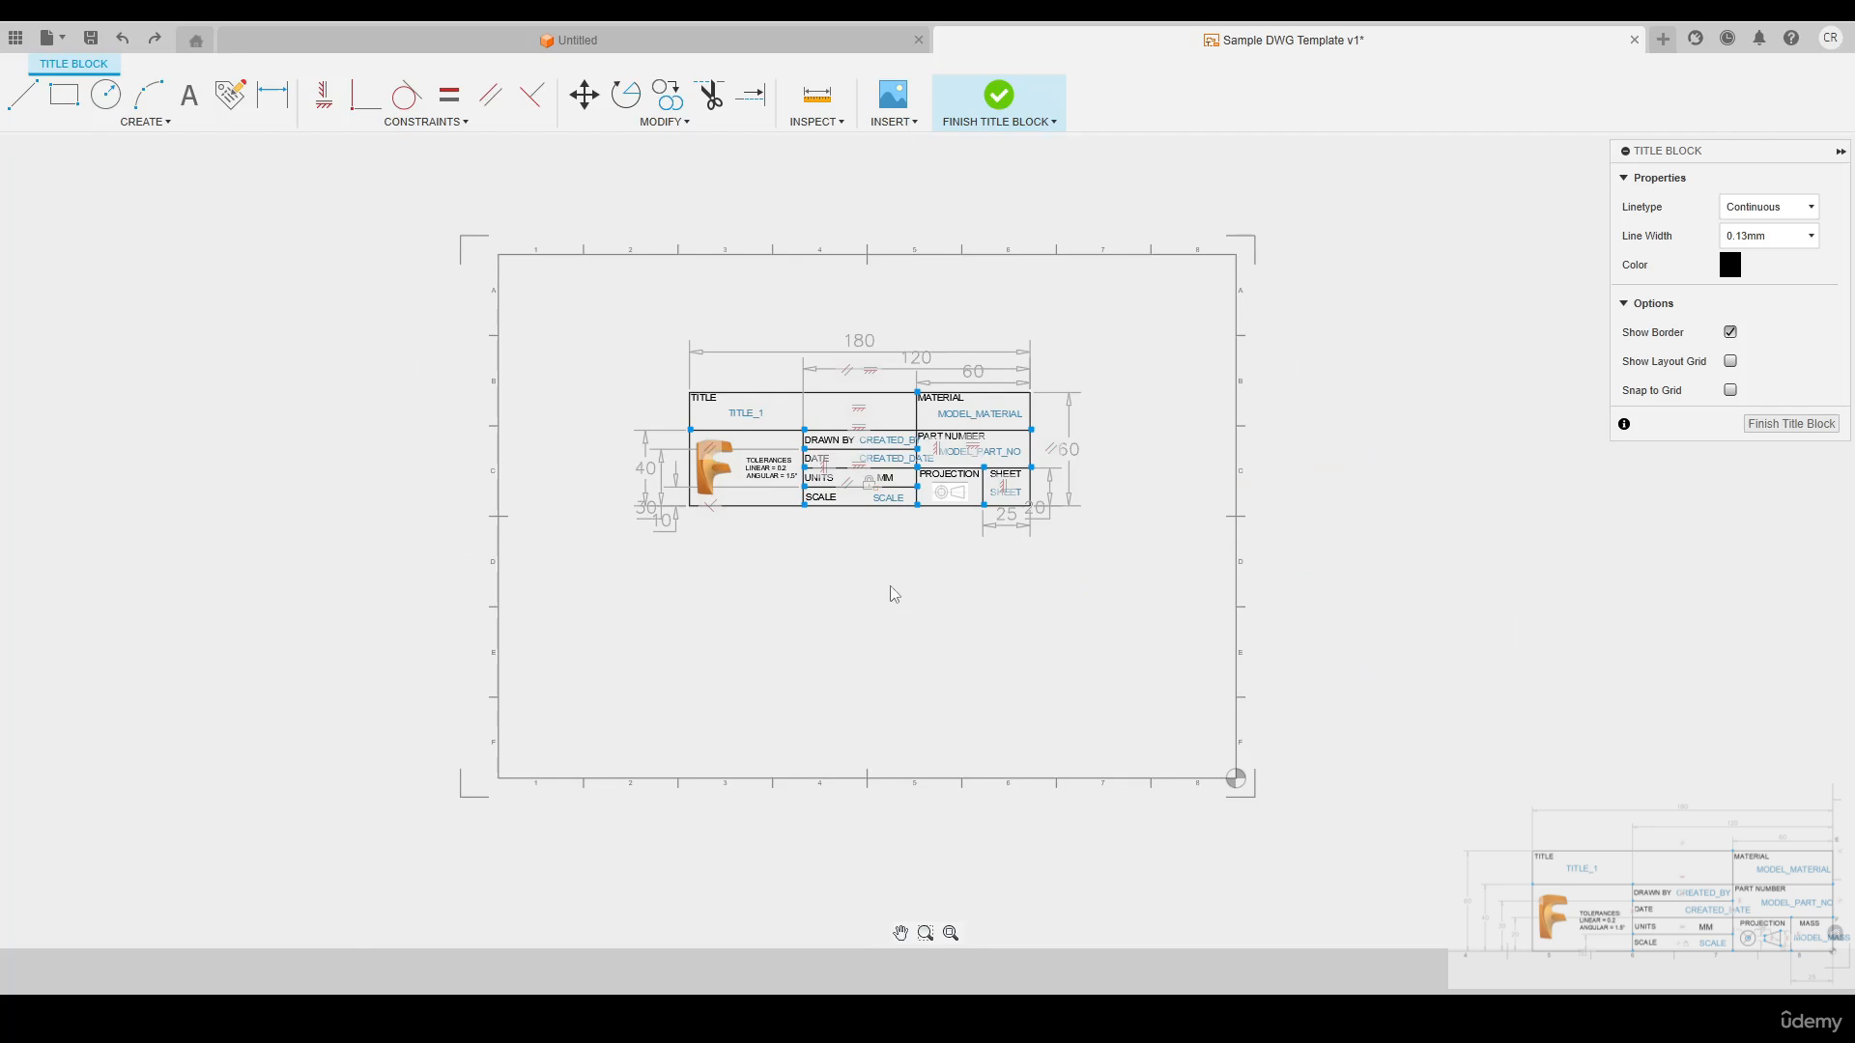
pyautogui.scroll(5, 879, 584)
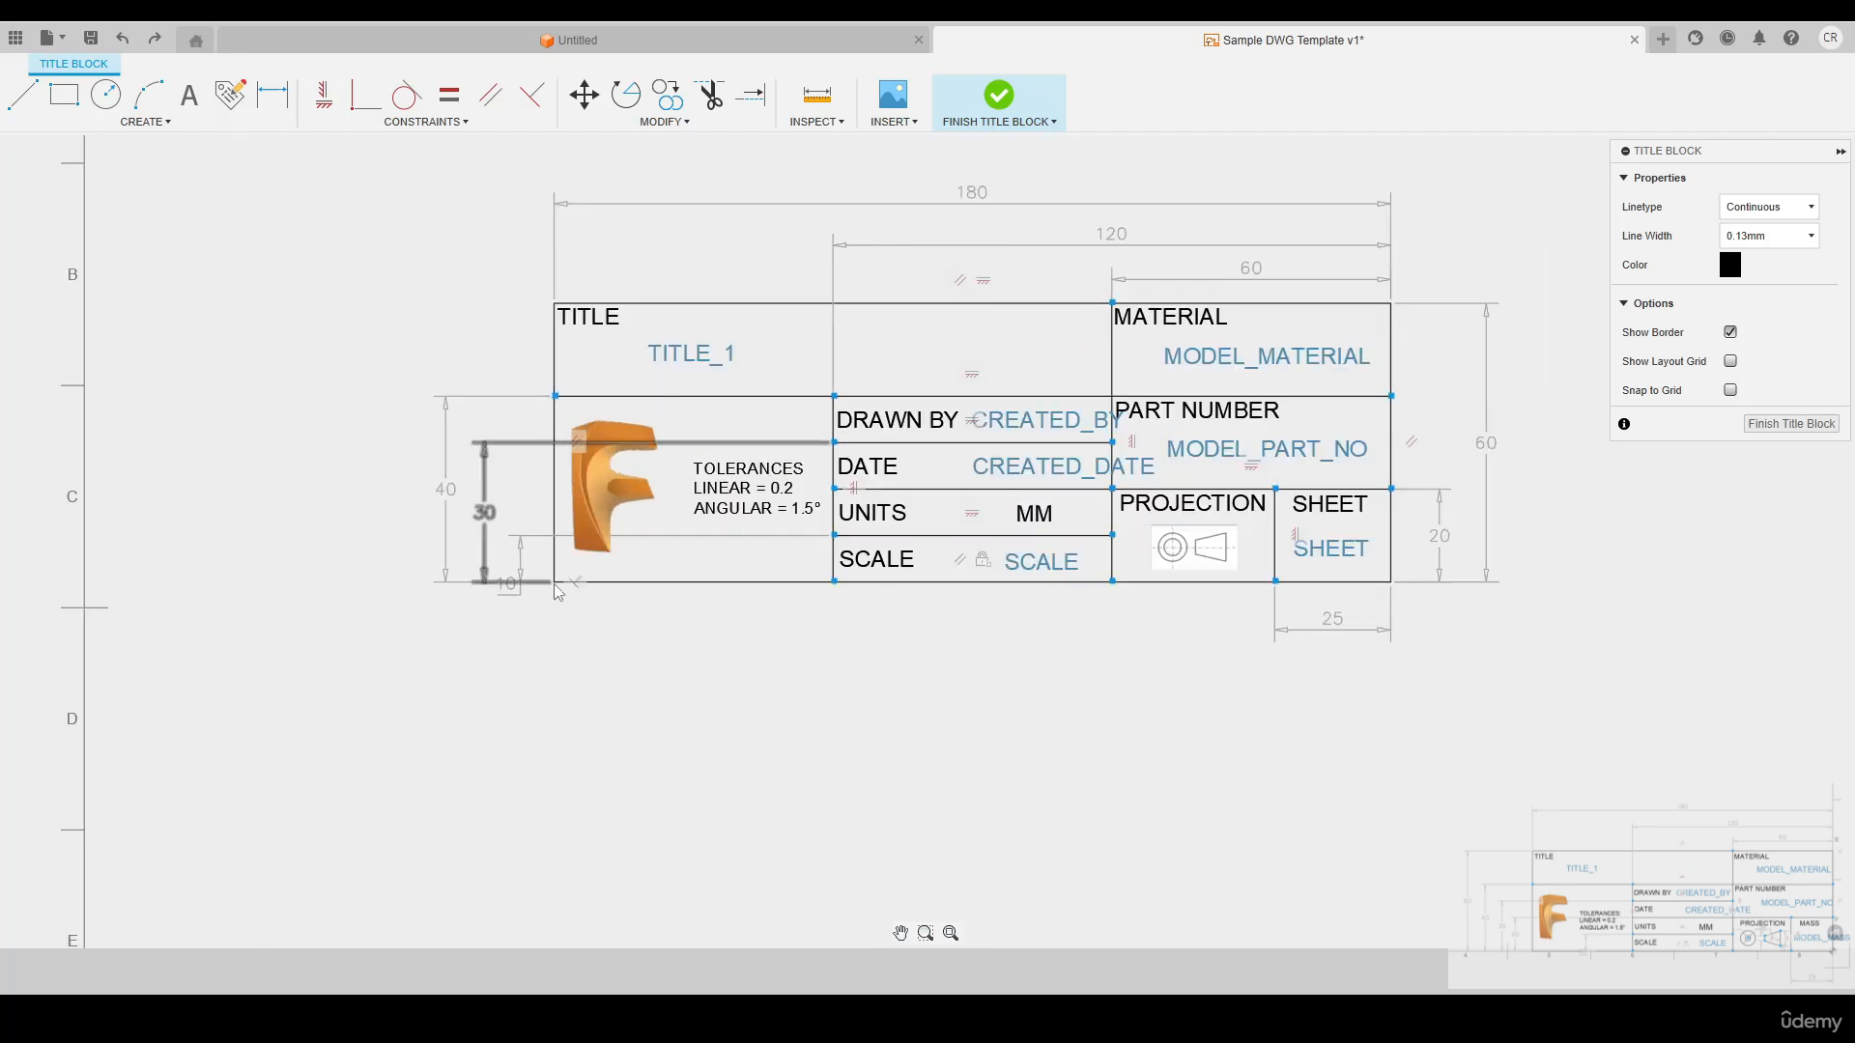
pyautogui.click(555, 585)
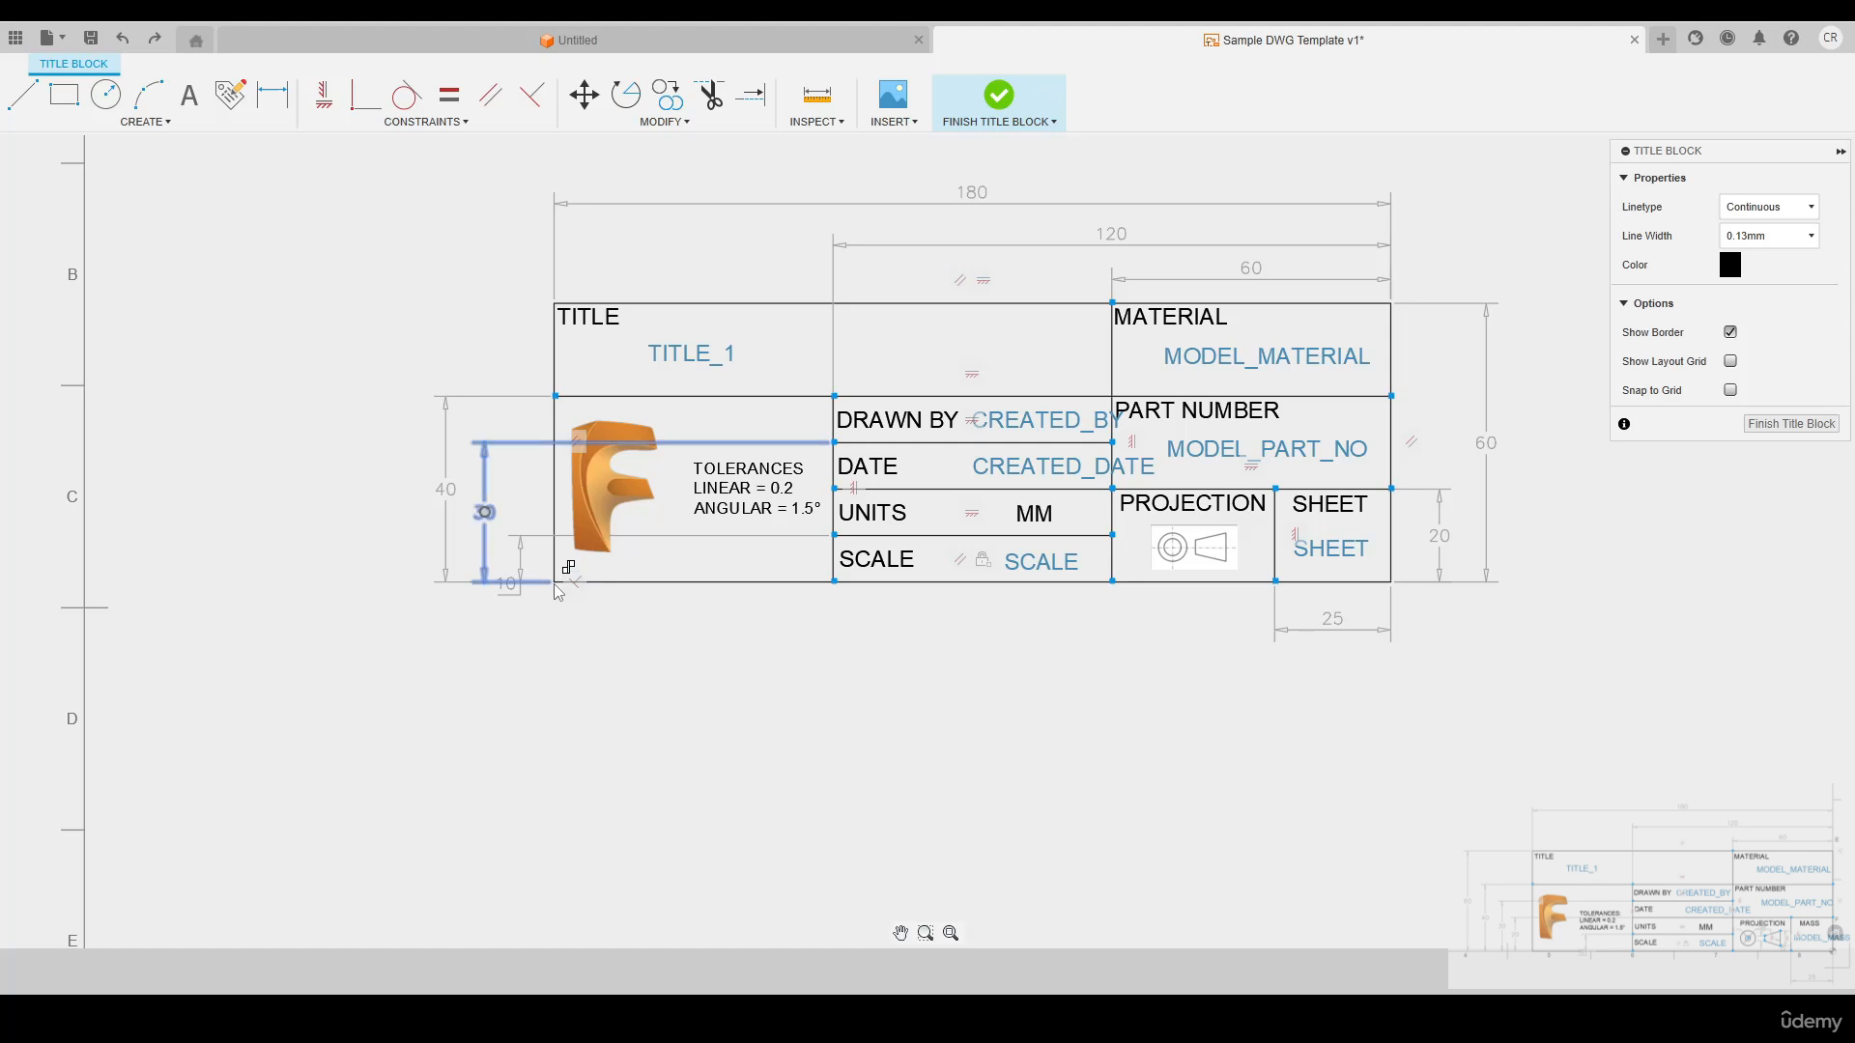
pyautogui.scroll(3, 557, 588)
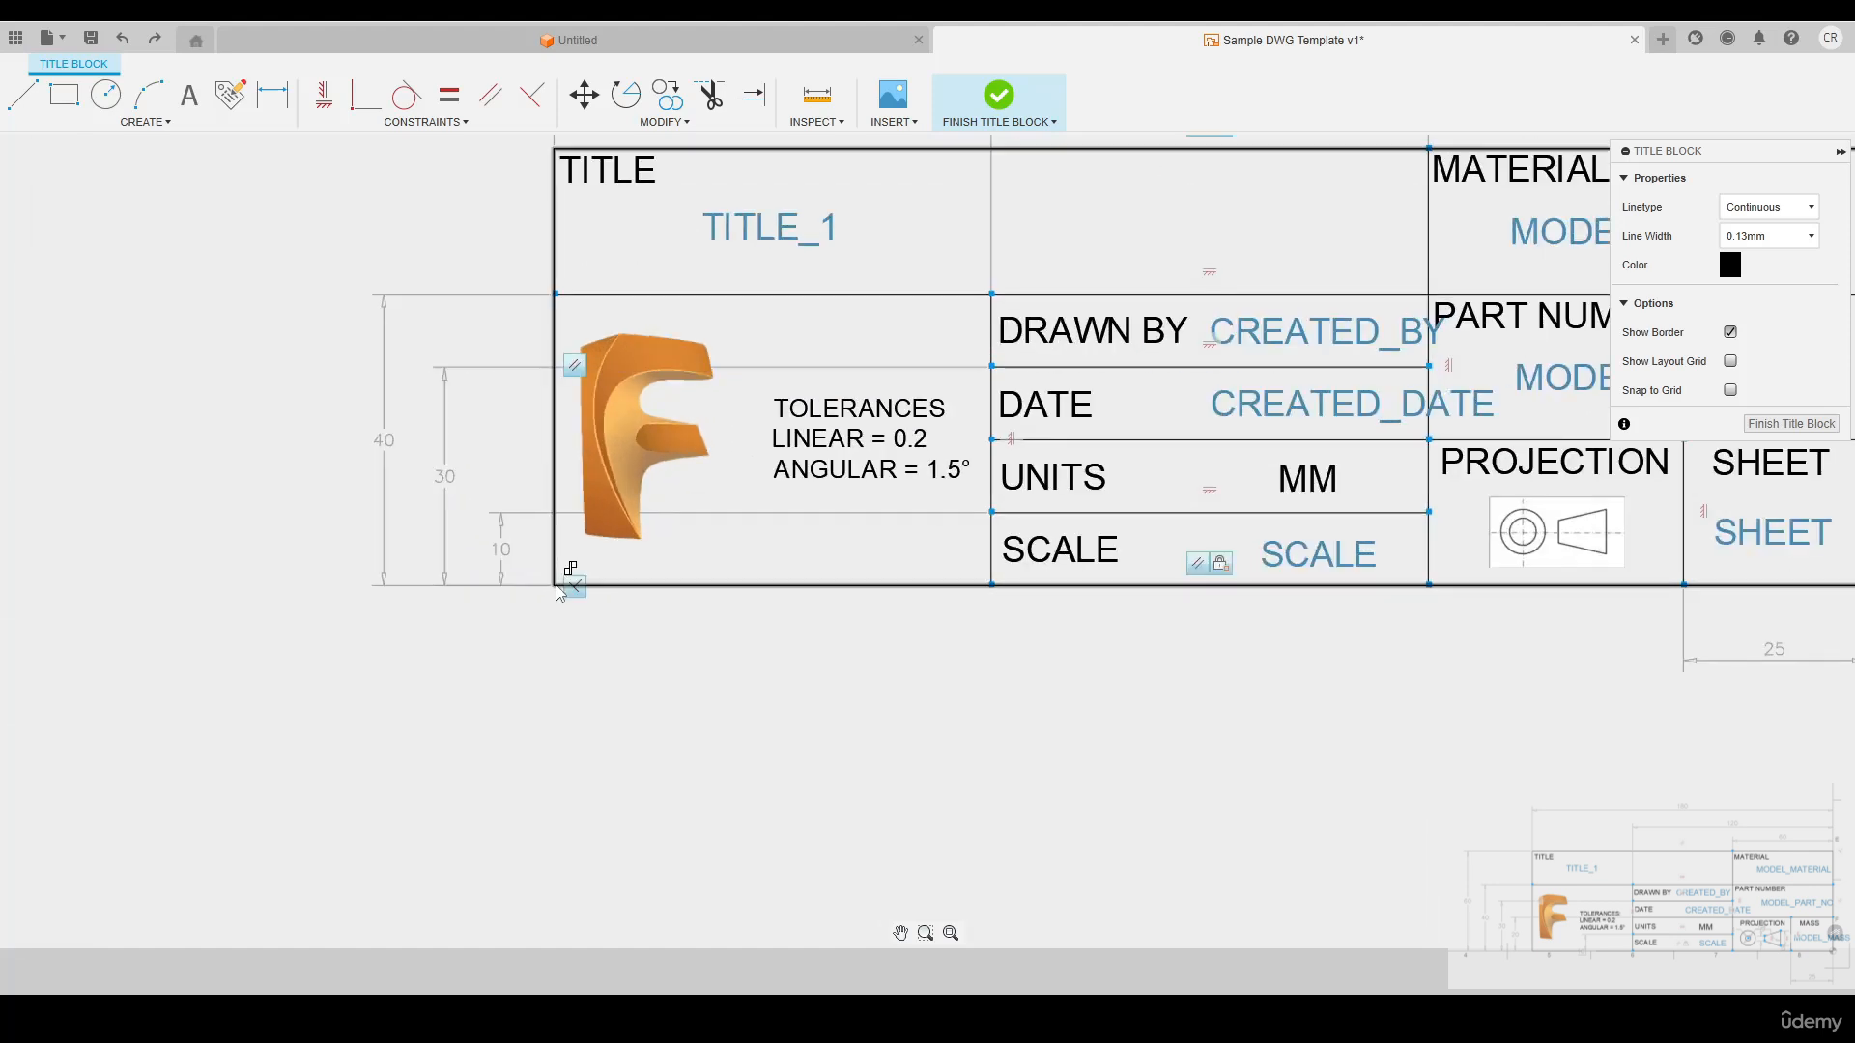
pyautogui.rightClick(1222, 570)
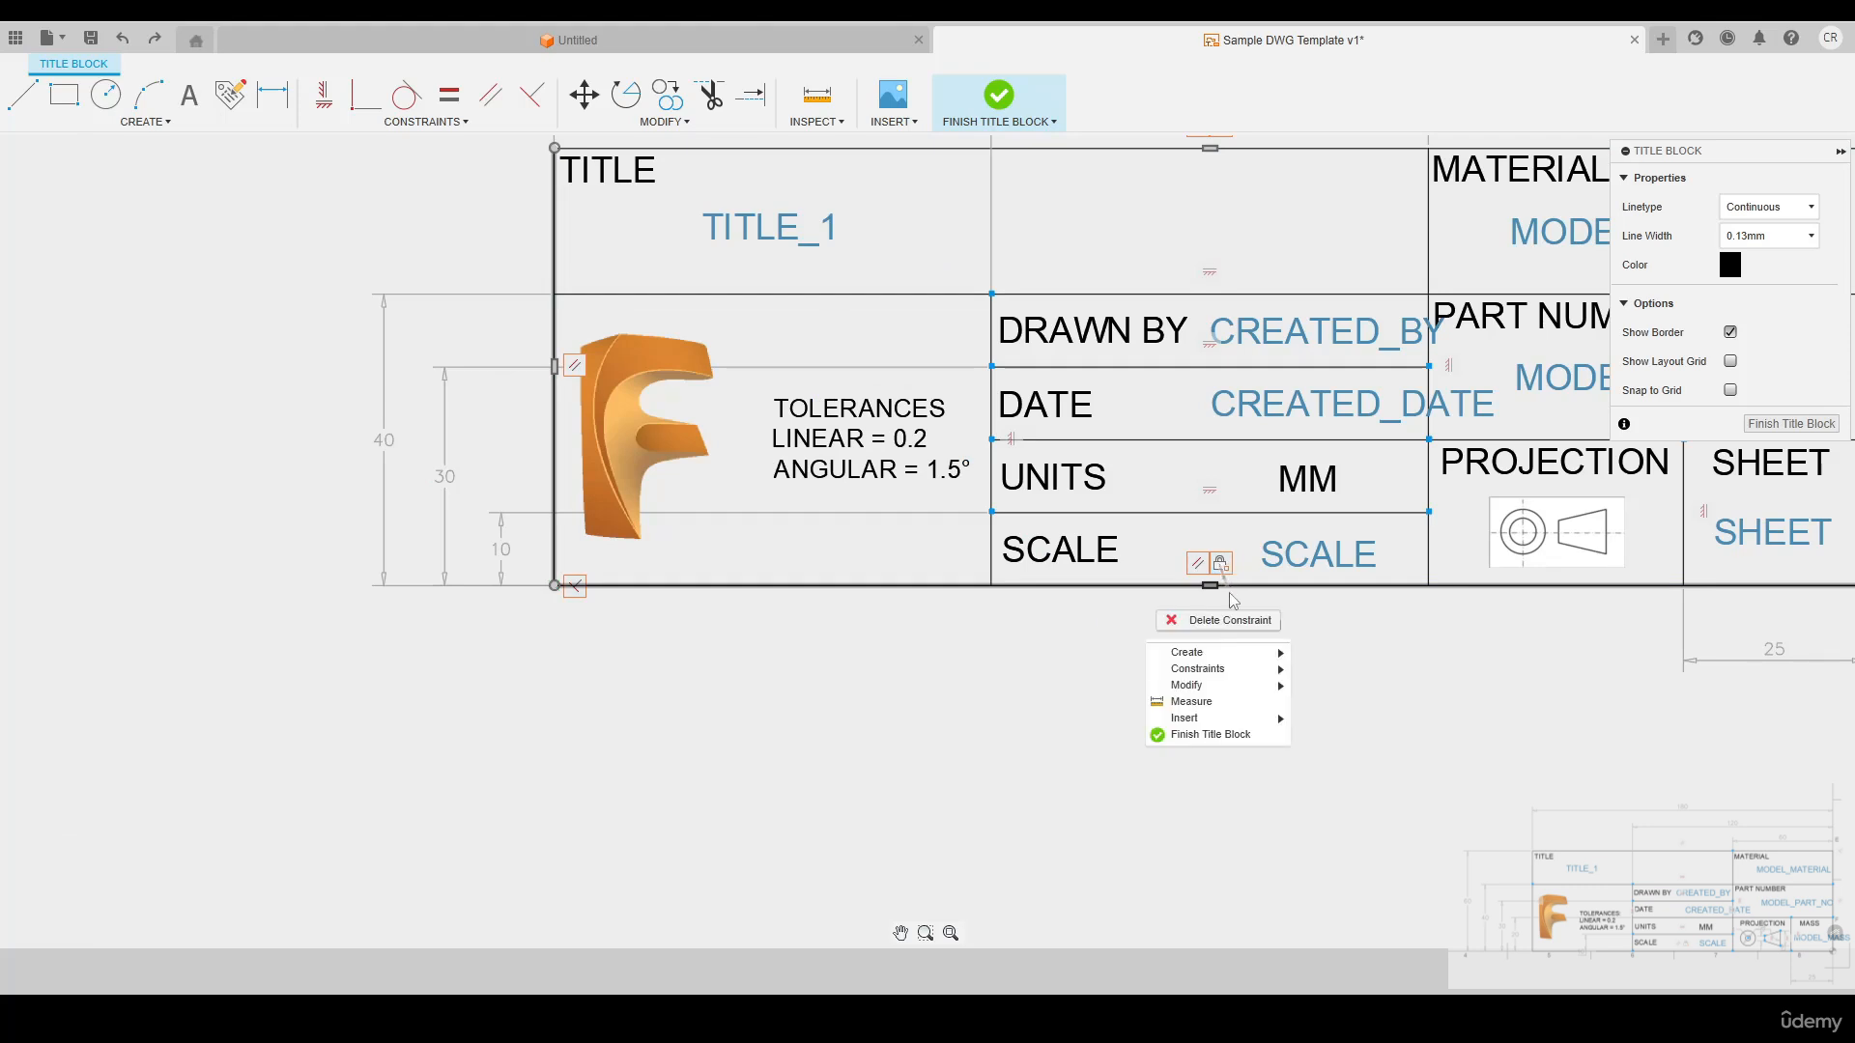
pyautogui.click(1225, 619)
# Move the entire title block by its lower-right corner onto the lower-right corner of the sheet border and finish editing it
pyautogui.scroll(-5, 821, 528)
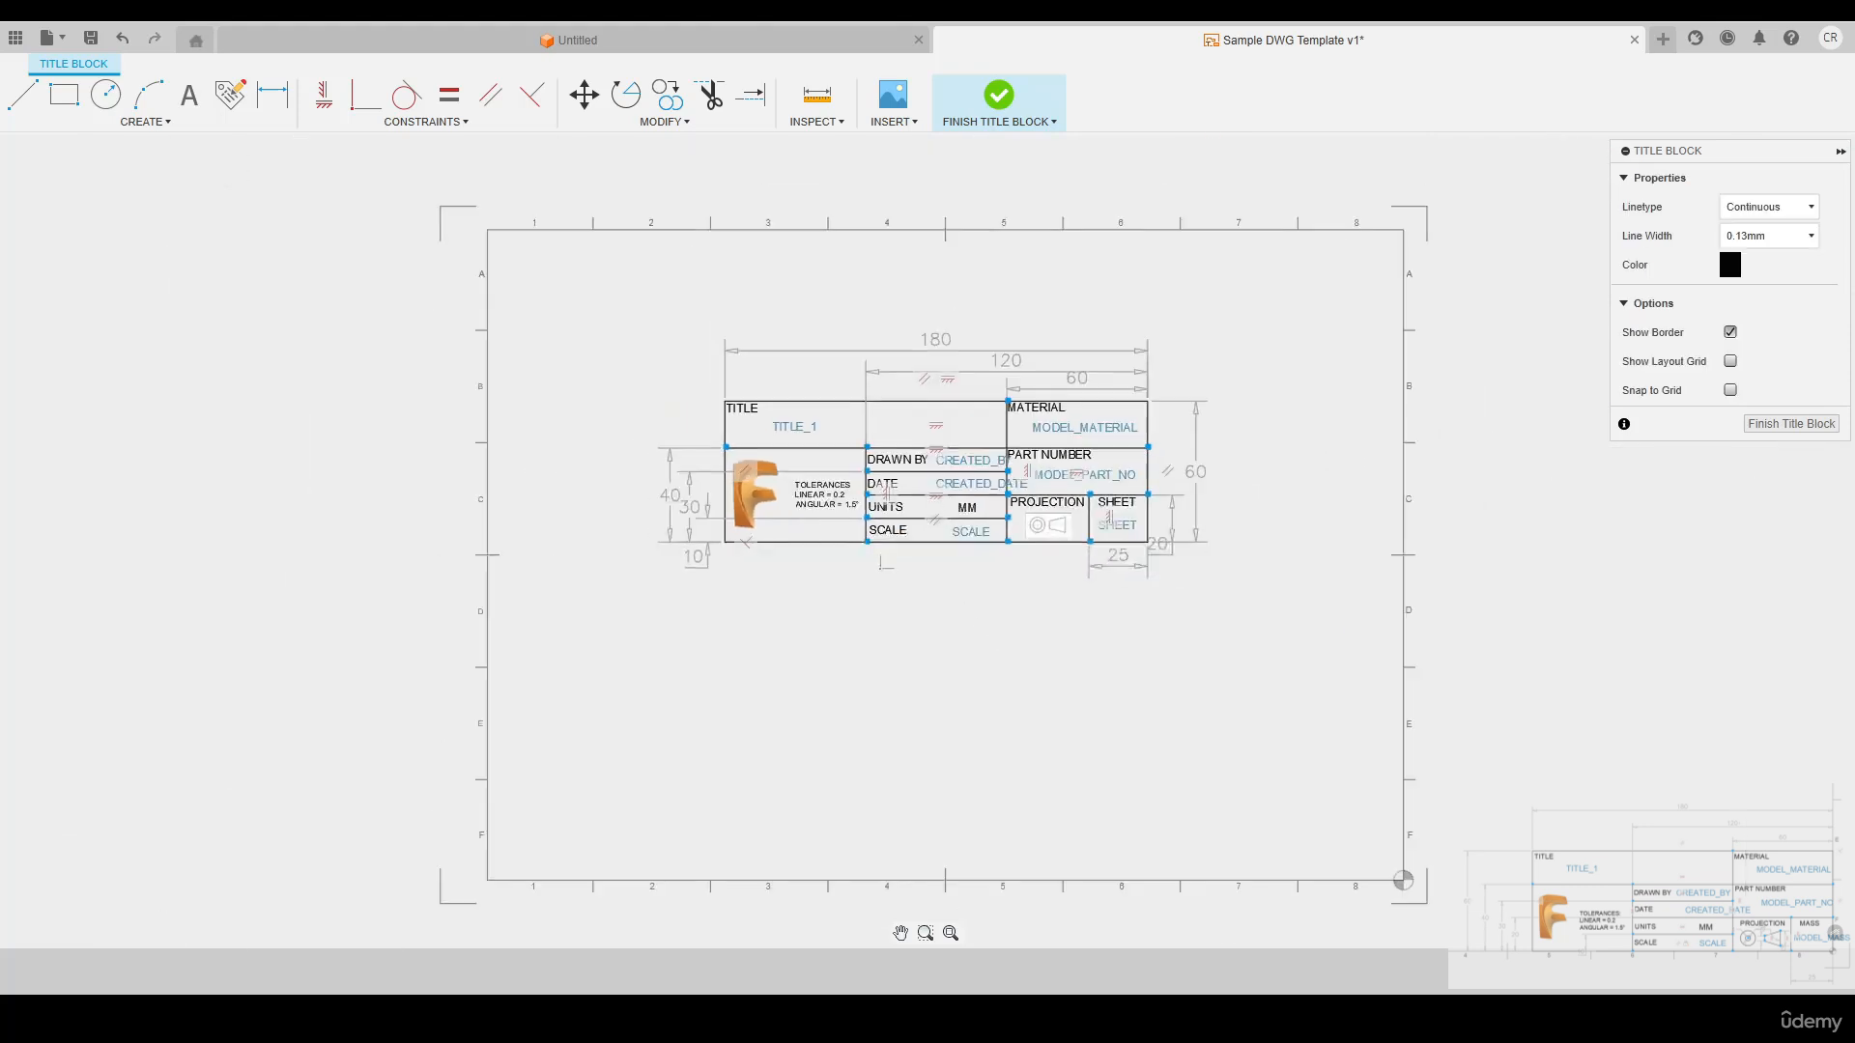
pyautogui.click(585, 102)
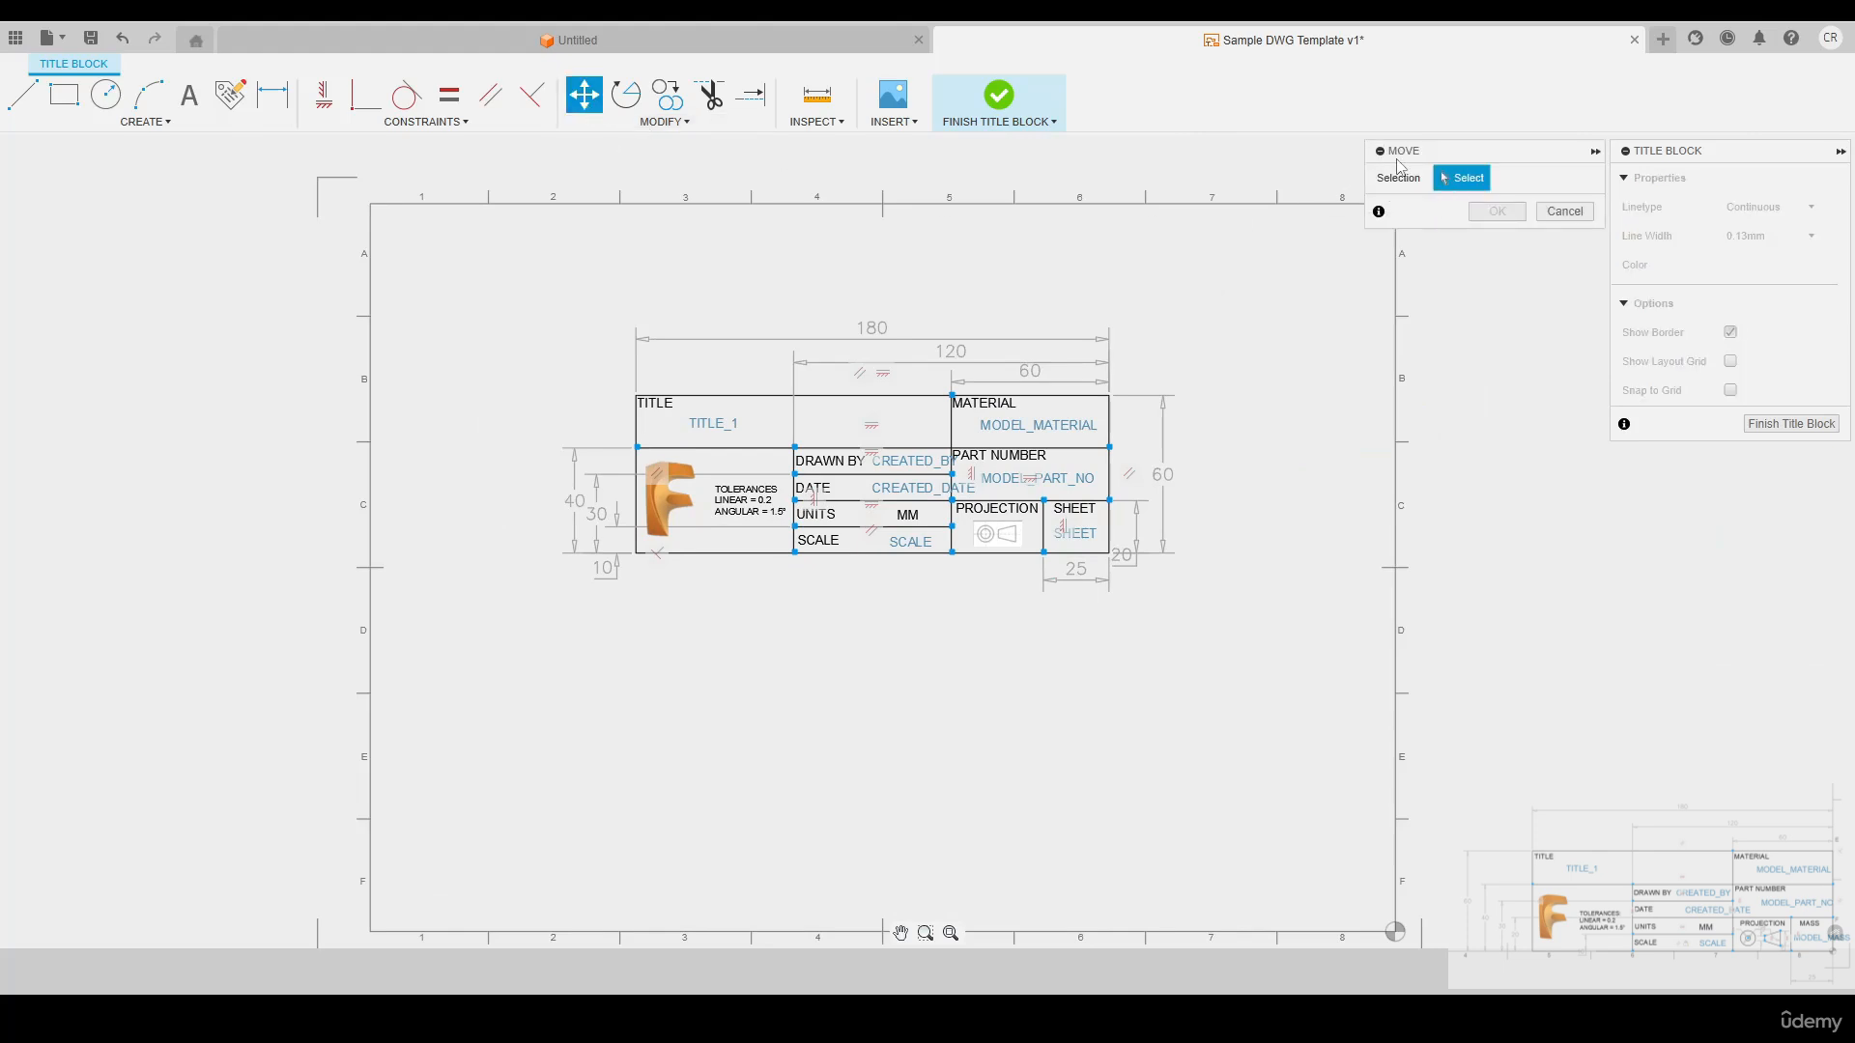
pyautogui.moveTo(1398, 157); pyautogui.dragTo(1275, 259)
pyautogui.moveTo(489, 267); pyautogui.dragTo(1258, 661)
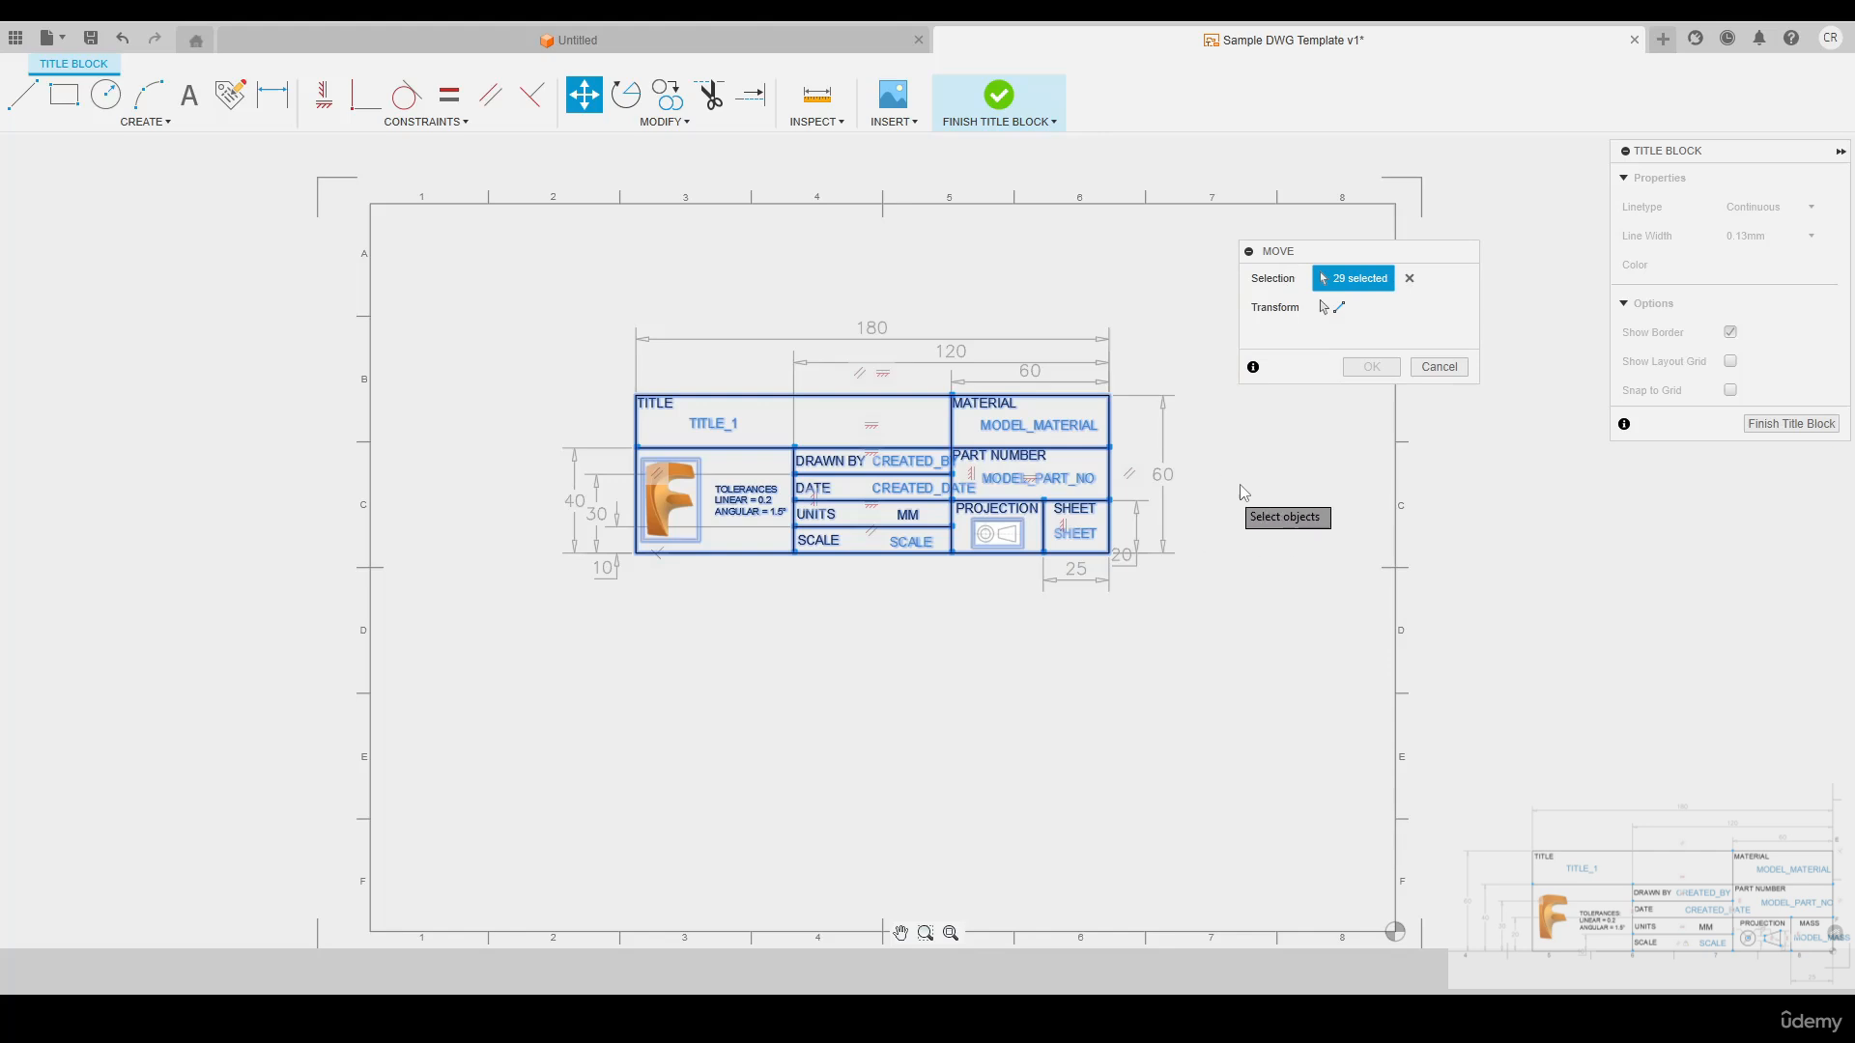
pyautogui.press('Return')
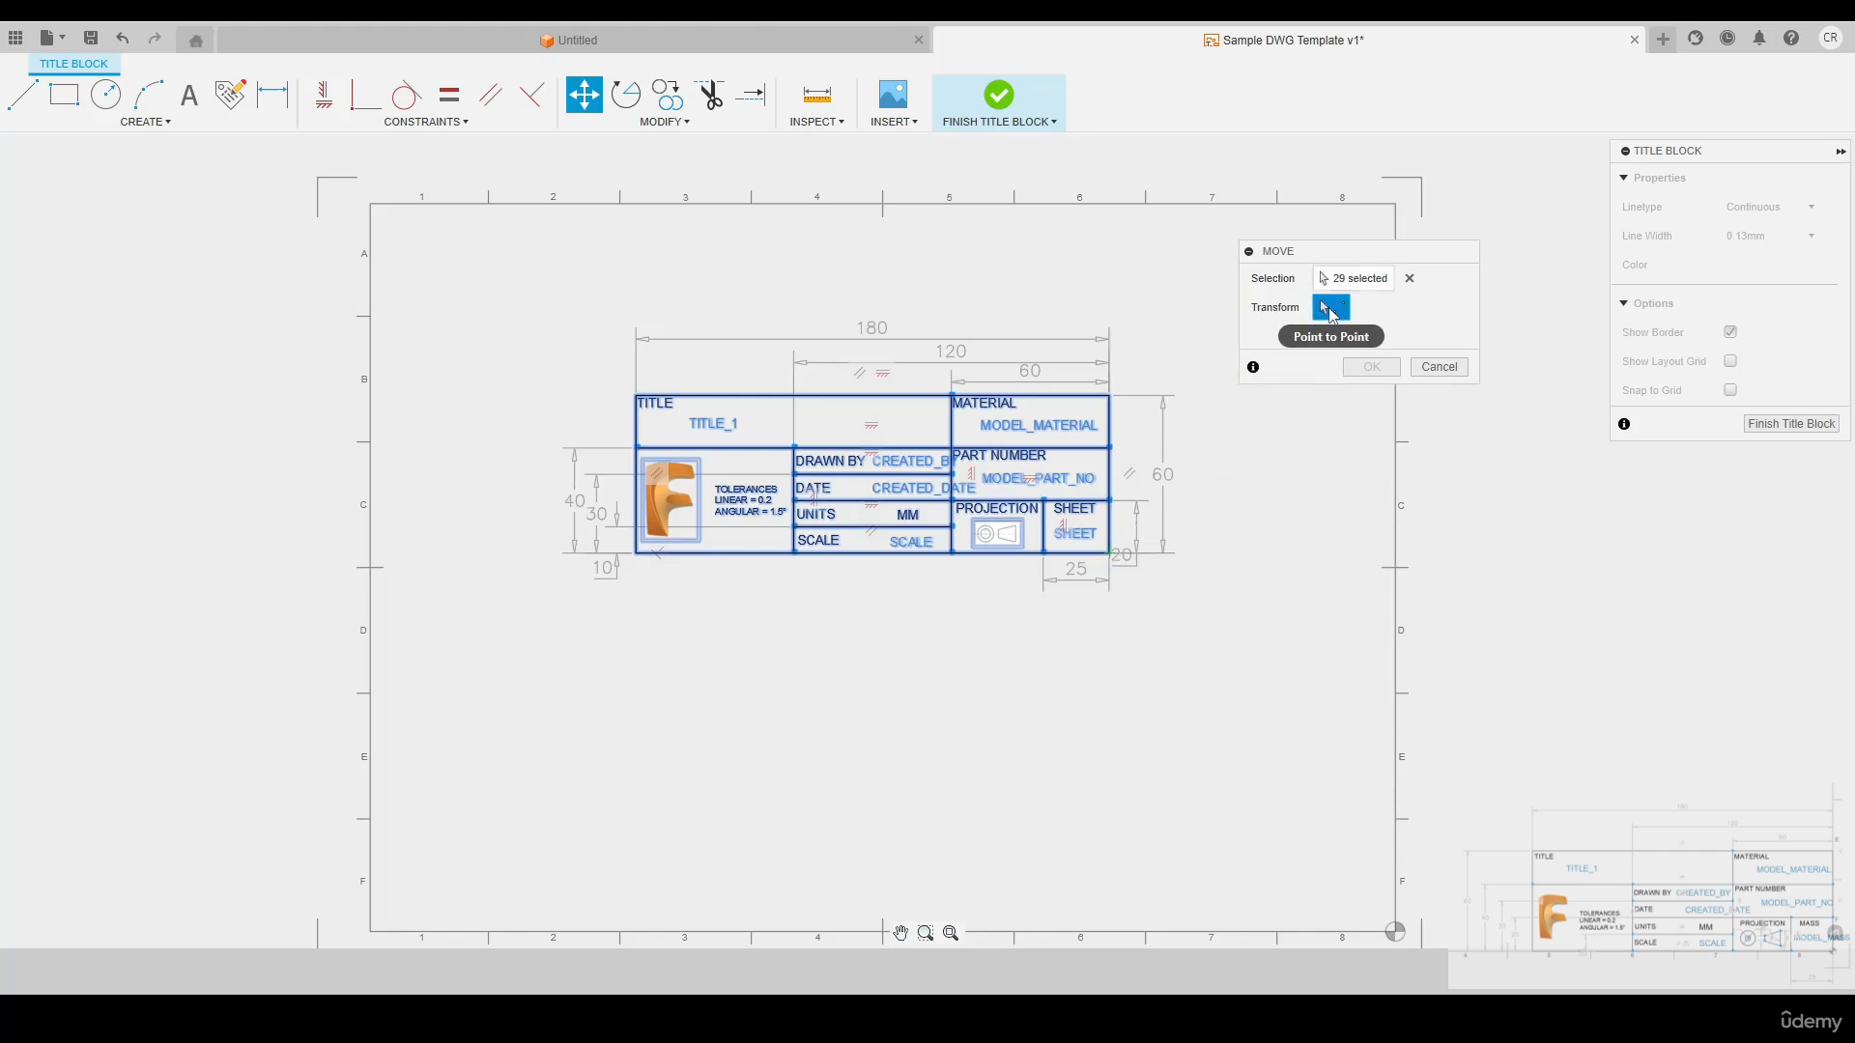
pyautogui.click(1109, 554)
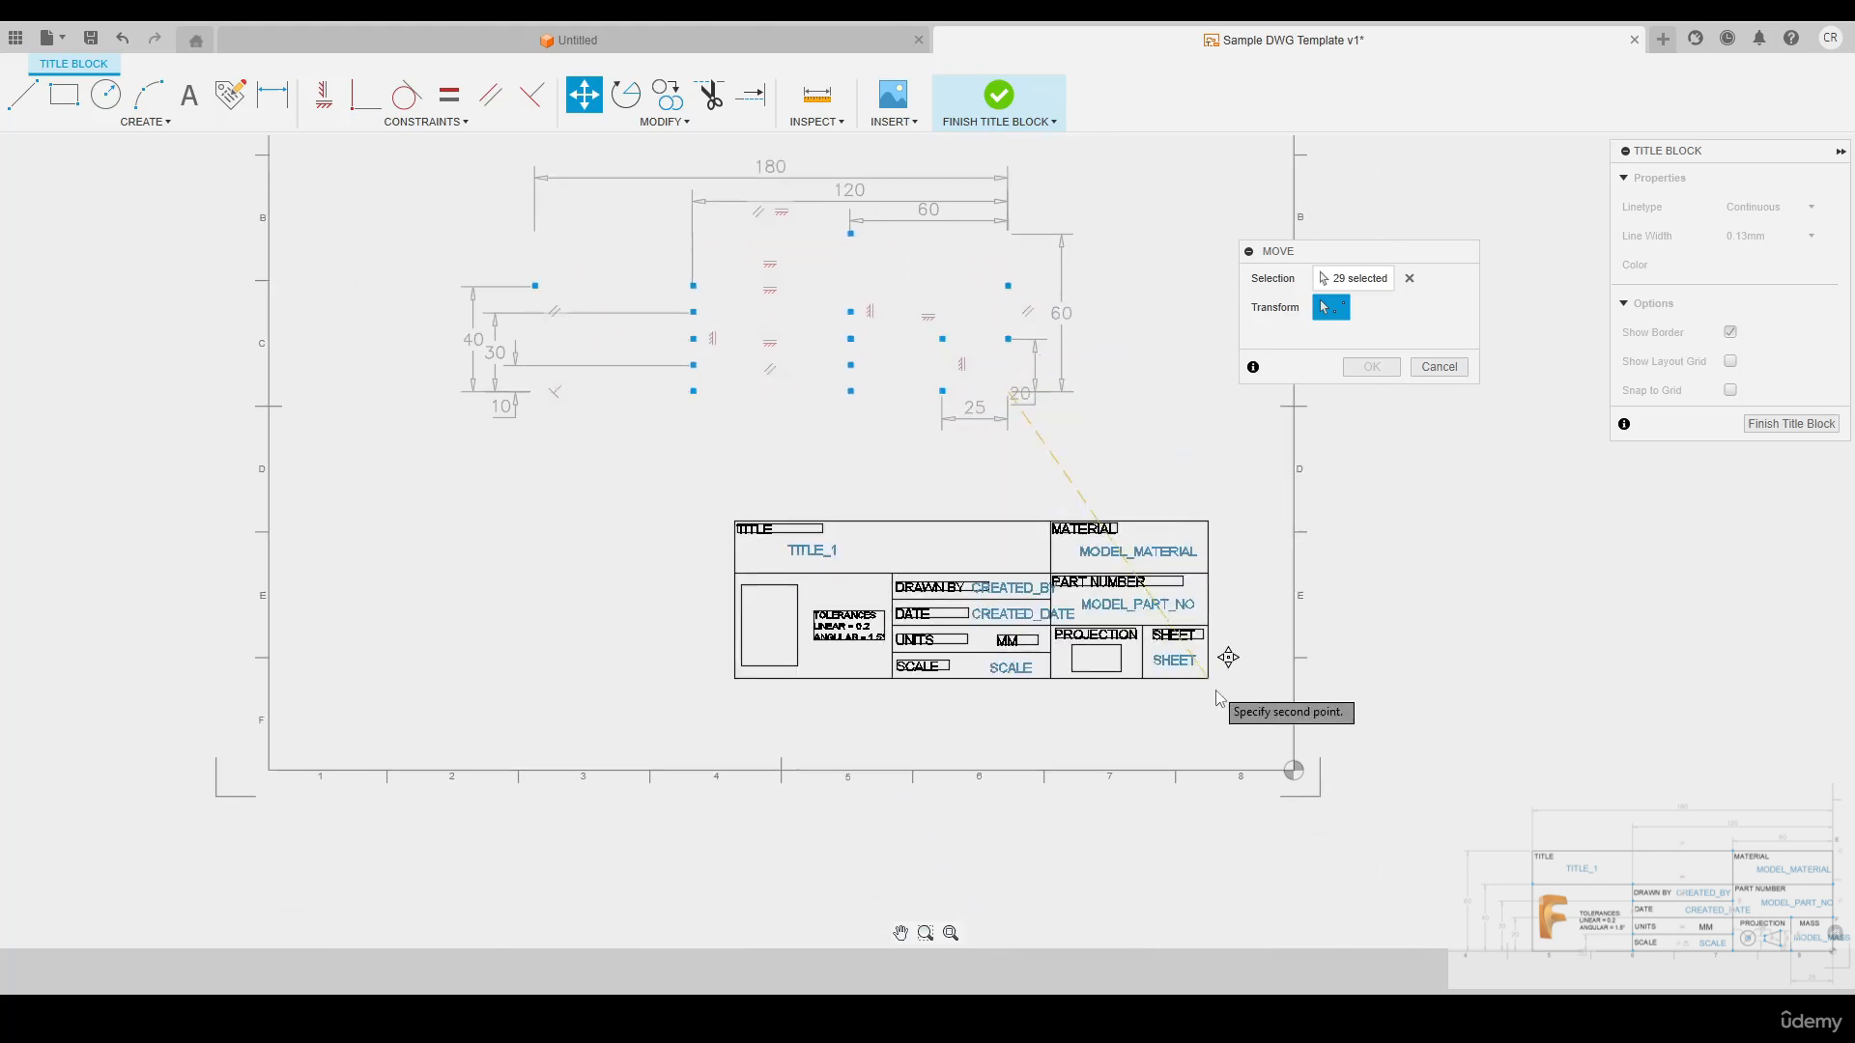
pyautogui.click(1293, 770)
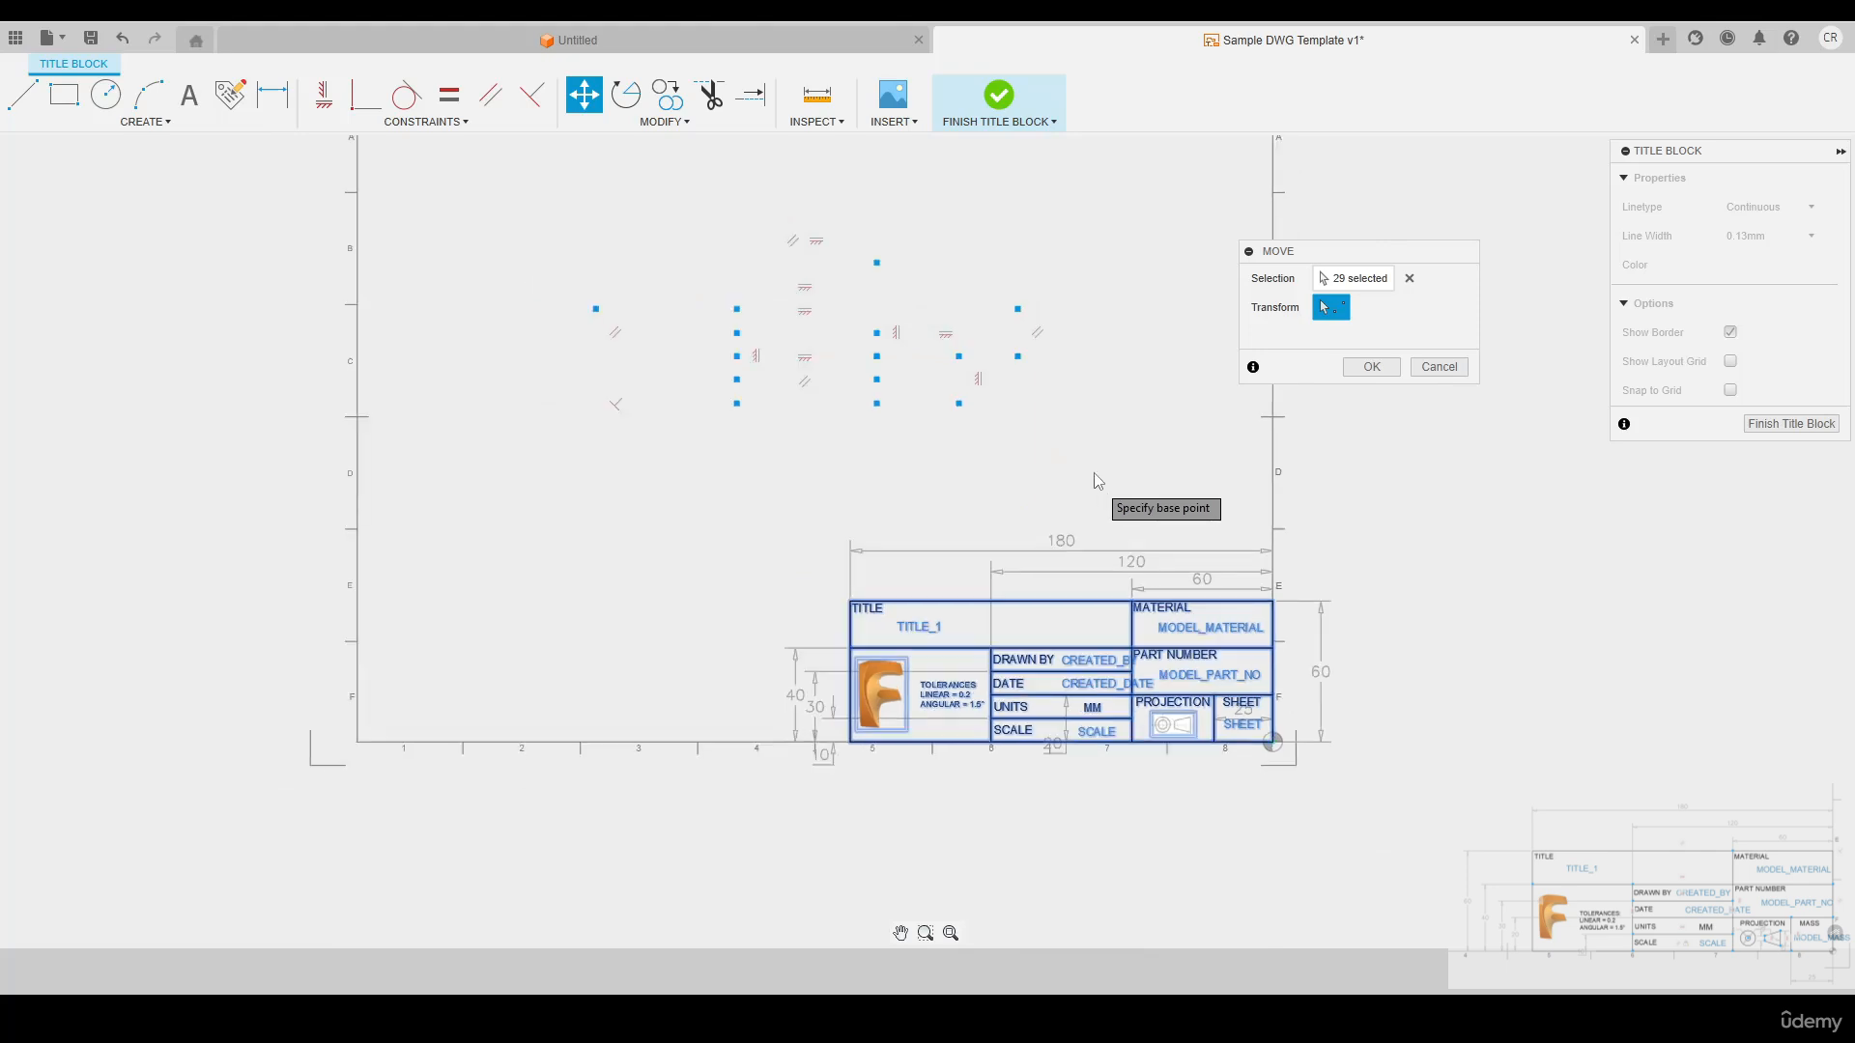
pyautogui.scroll(-1, 1103, 501)
pyautogui.moveTo(1034, 437); pyautogui.dragTo(1063, 504, button='middle')
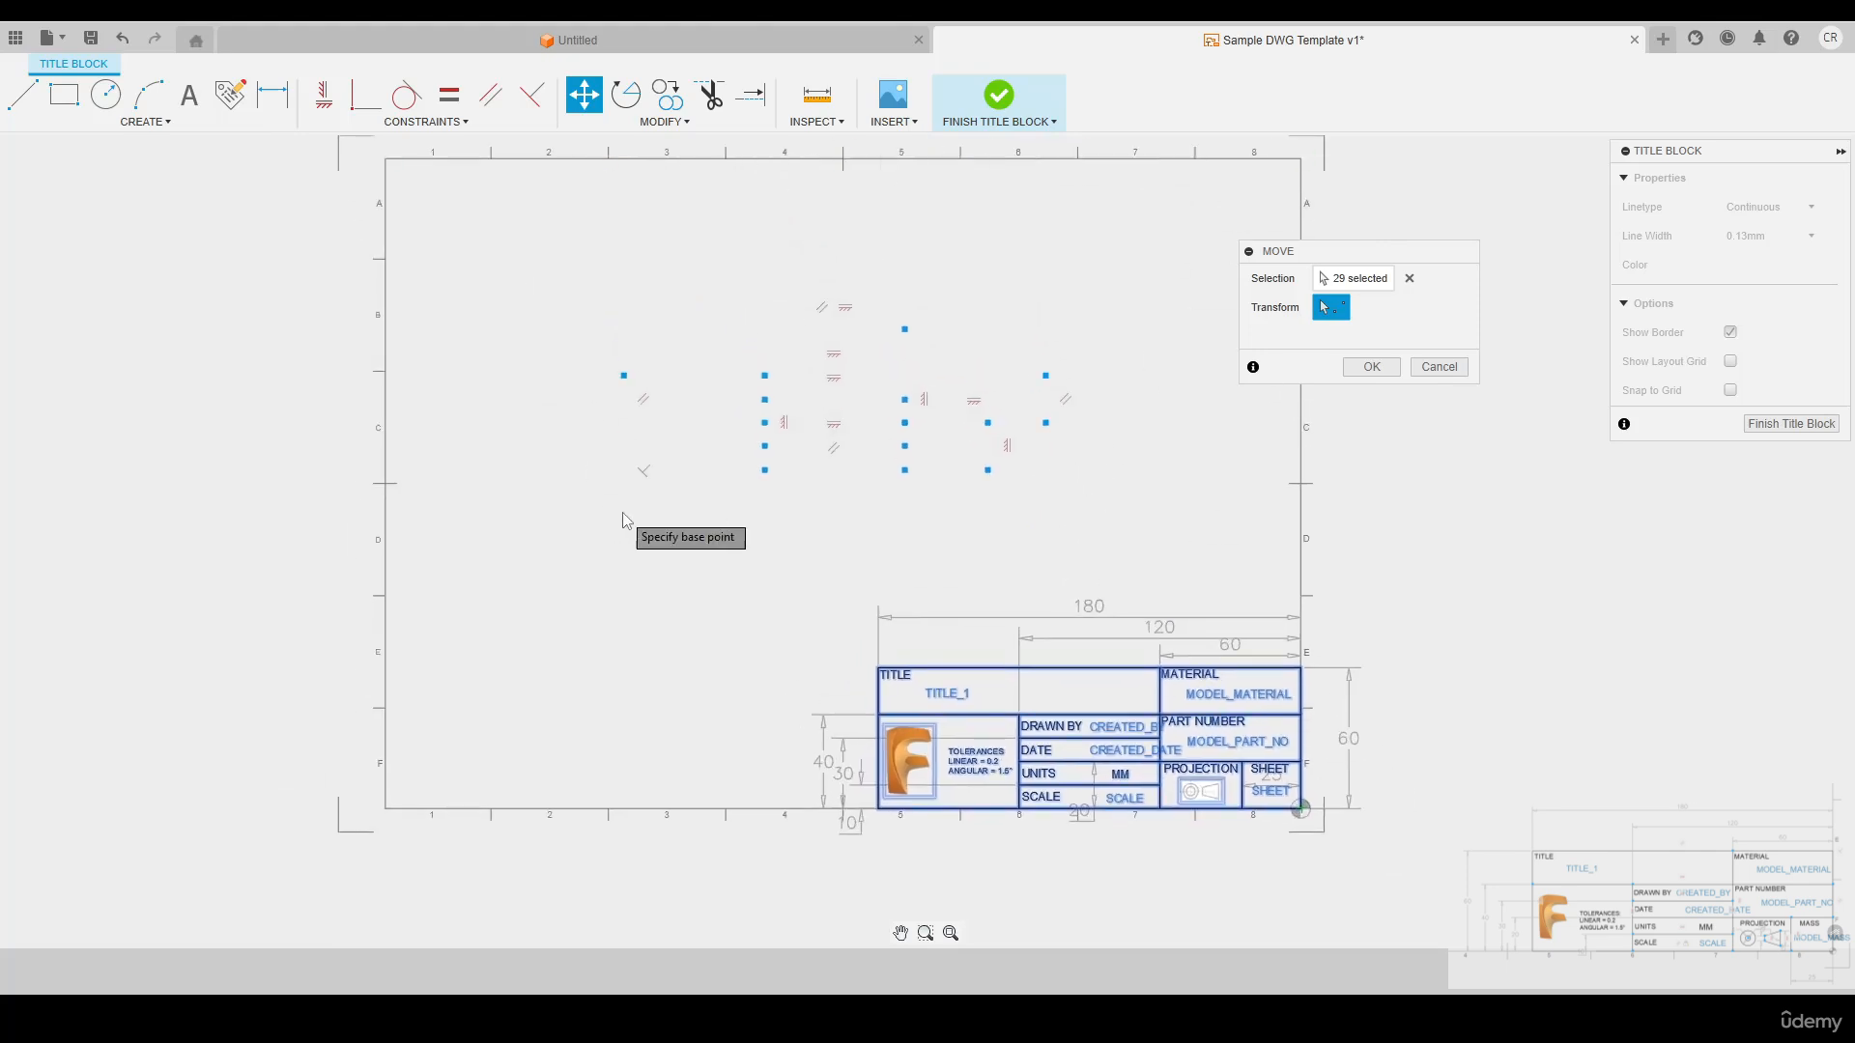
pyautogui.click(1373, 368)
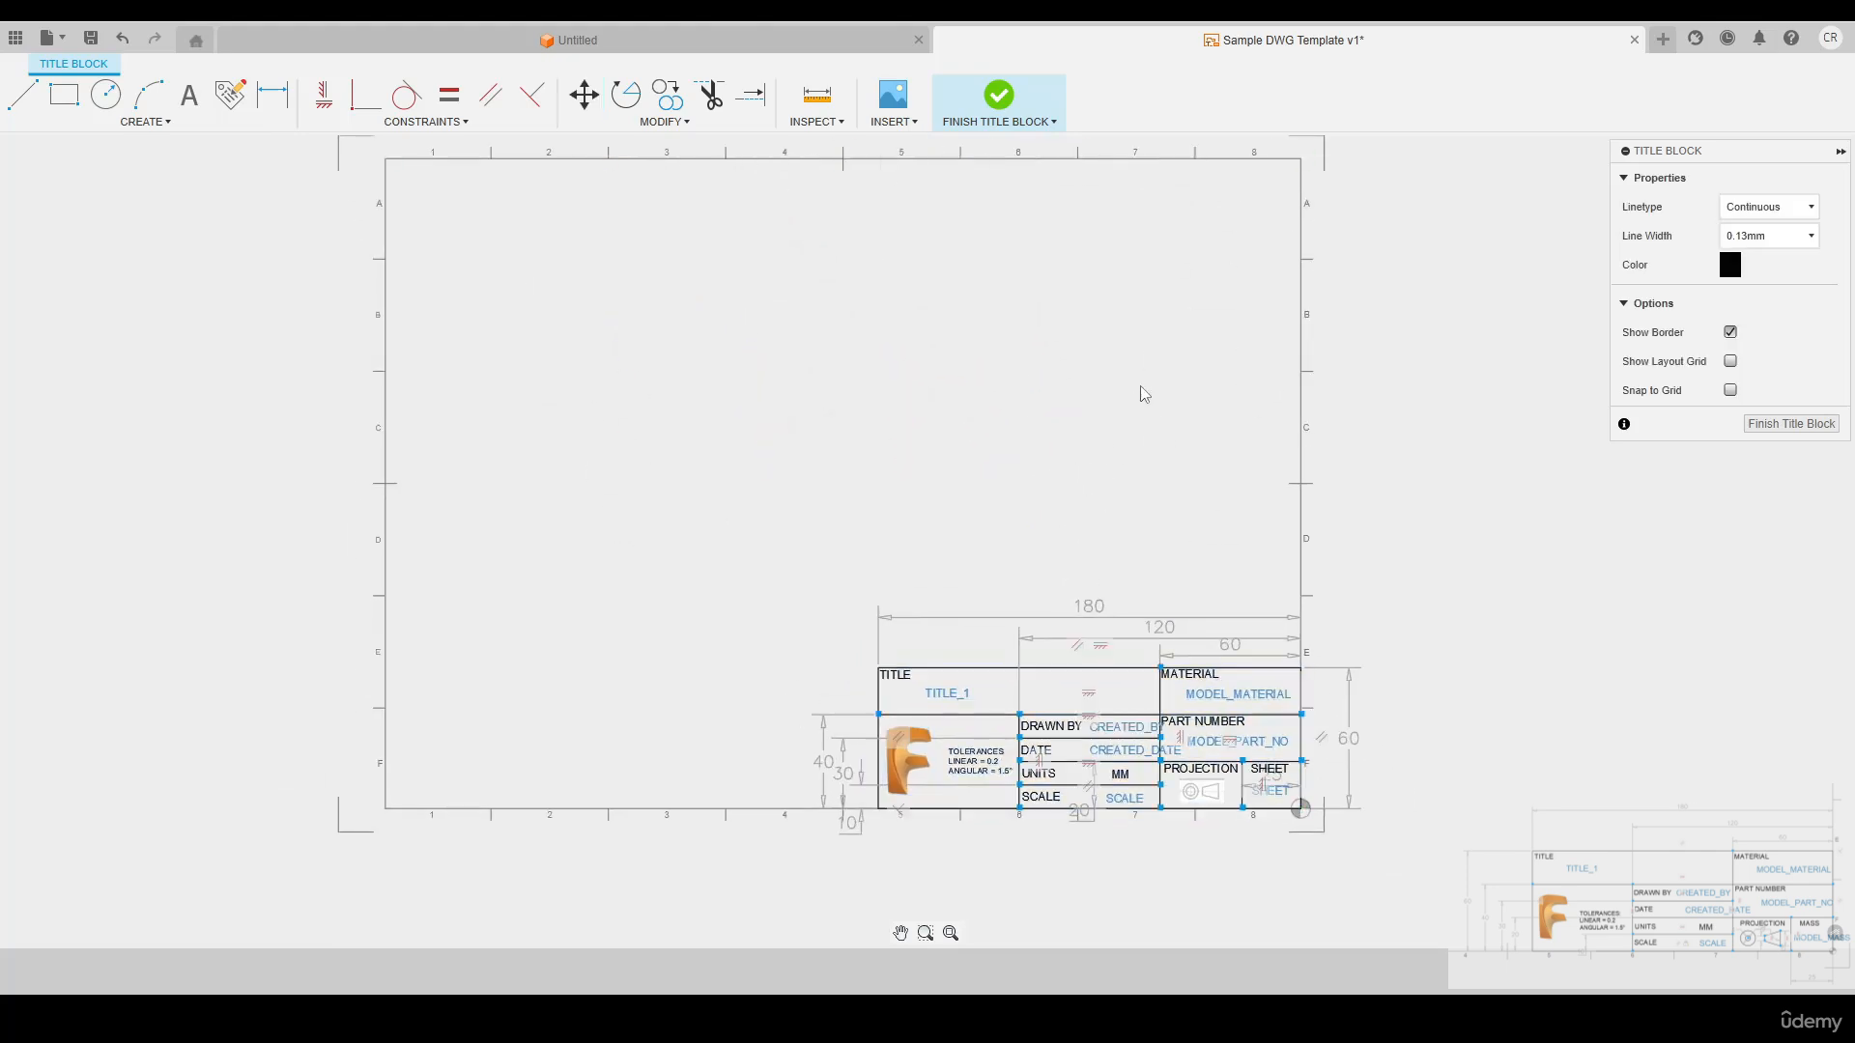
pyautogui.moveTo(978, 543); pyautogui.dragTo(919, 414, button='middle')
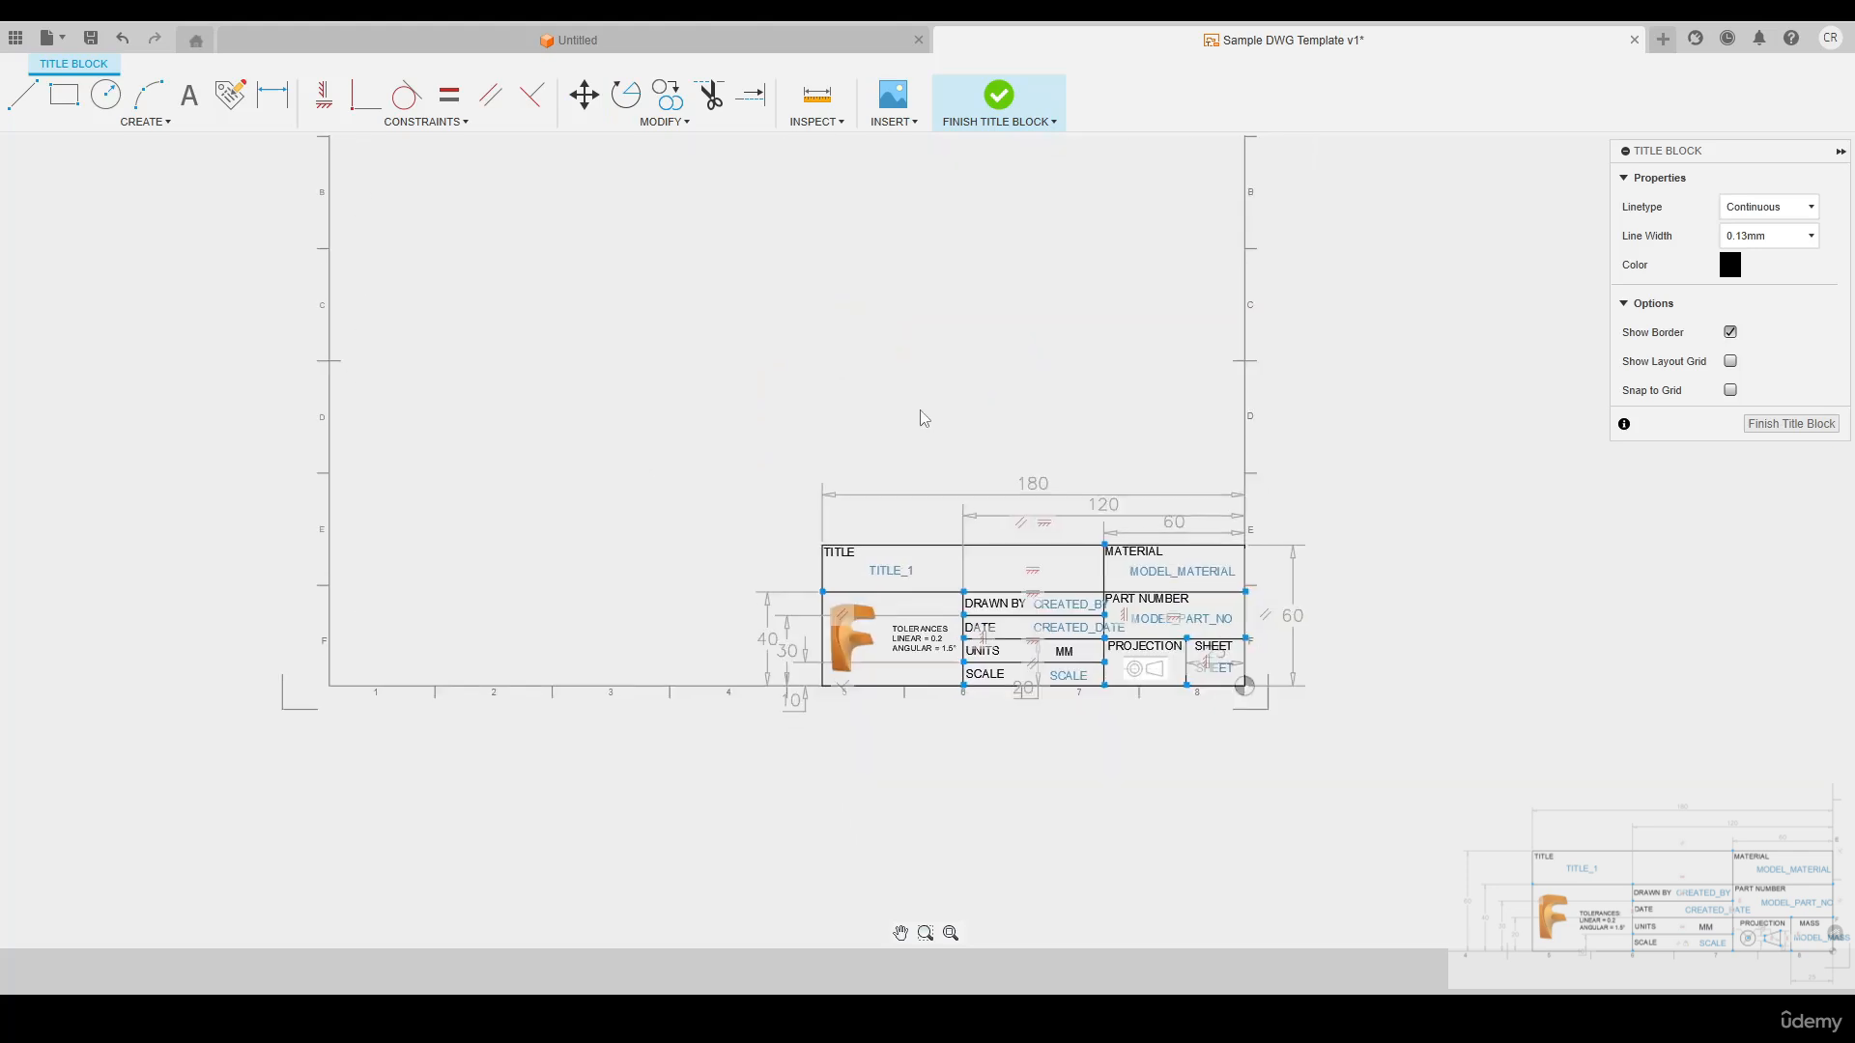
pyautogui.click(1774, 426)
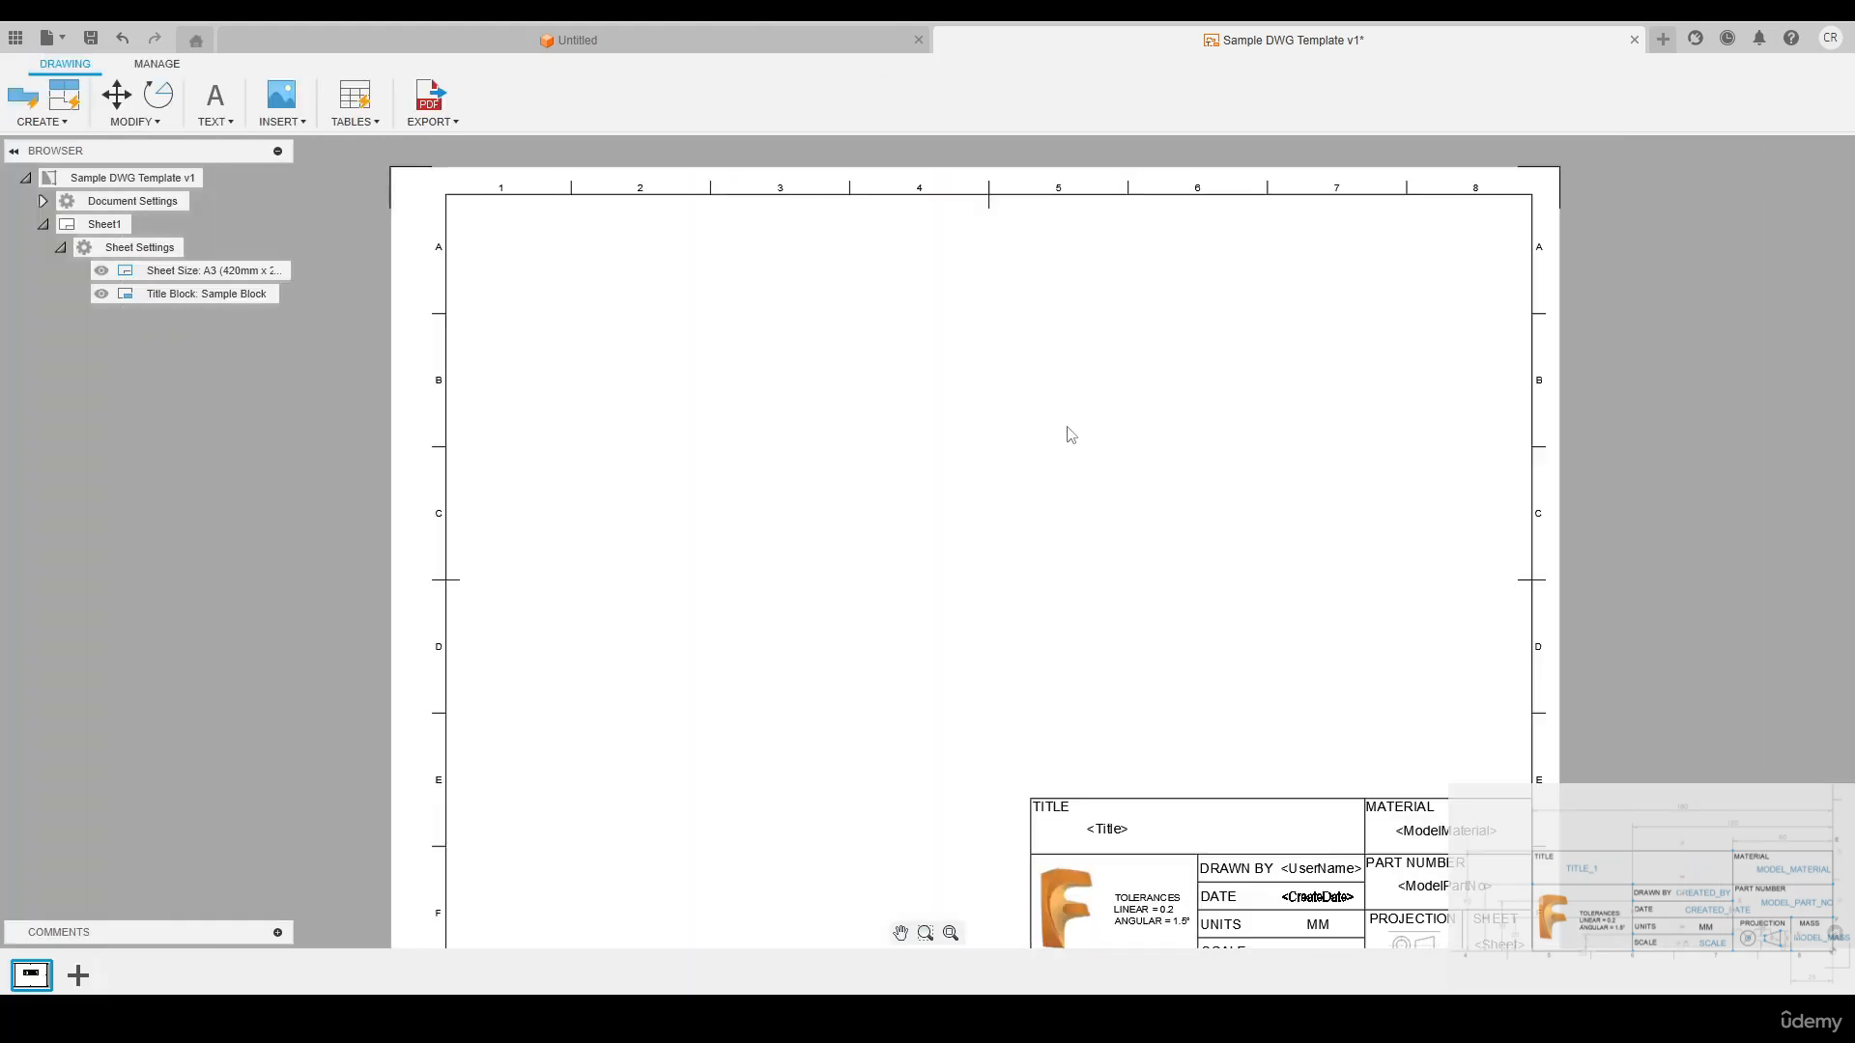
# Start saving the finished drawing template as a separate file and name it Sample Title Block
pyautogui.scroll(5, 1173, 590)
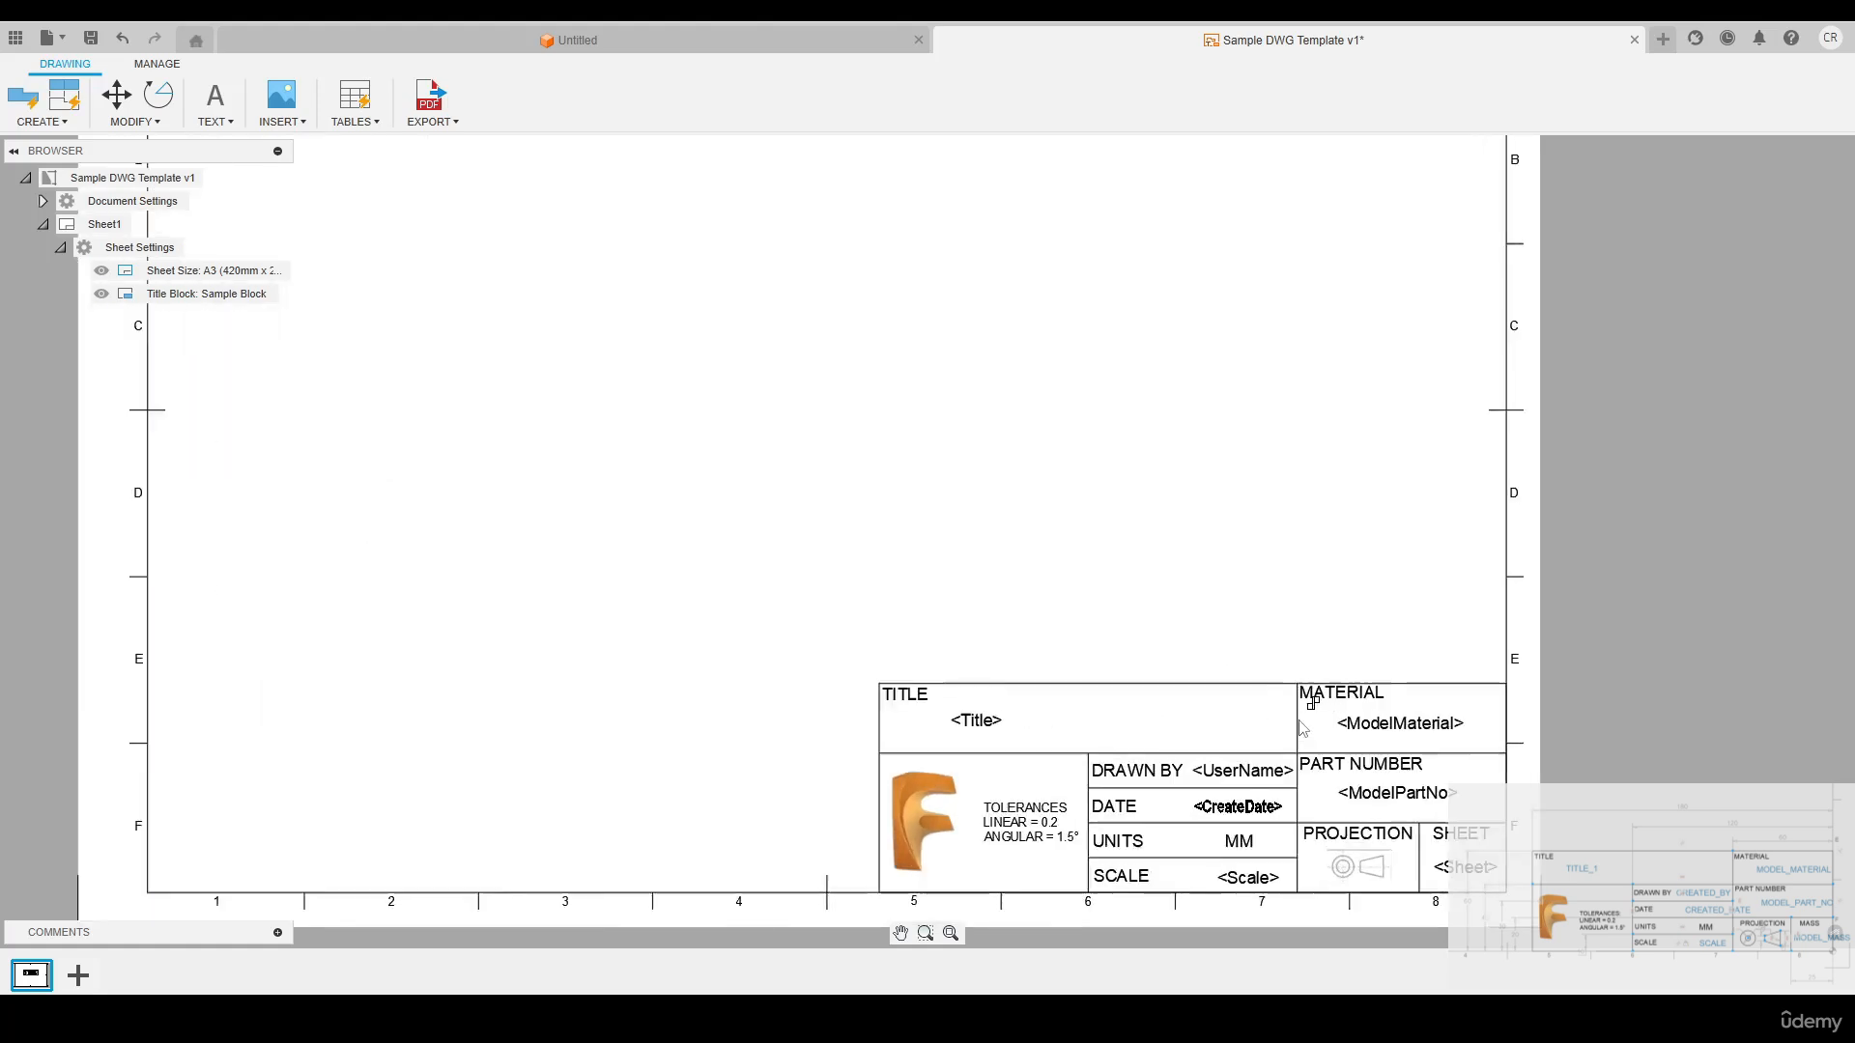
pyautogui.moveTo(1233, 605); pyautogui.dragTo(1178, 543, button='middle')
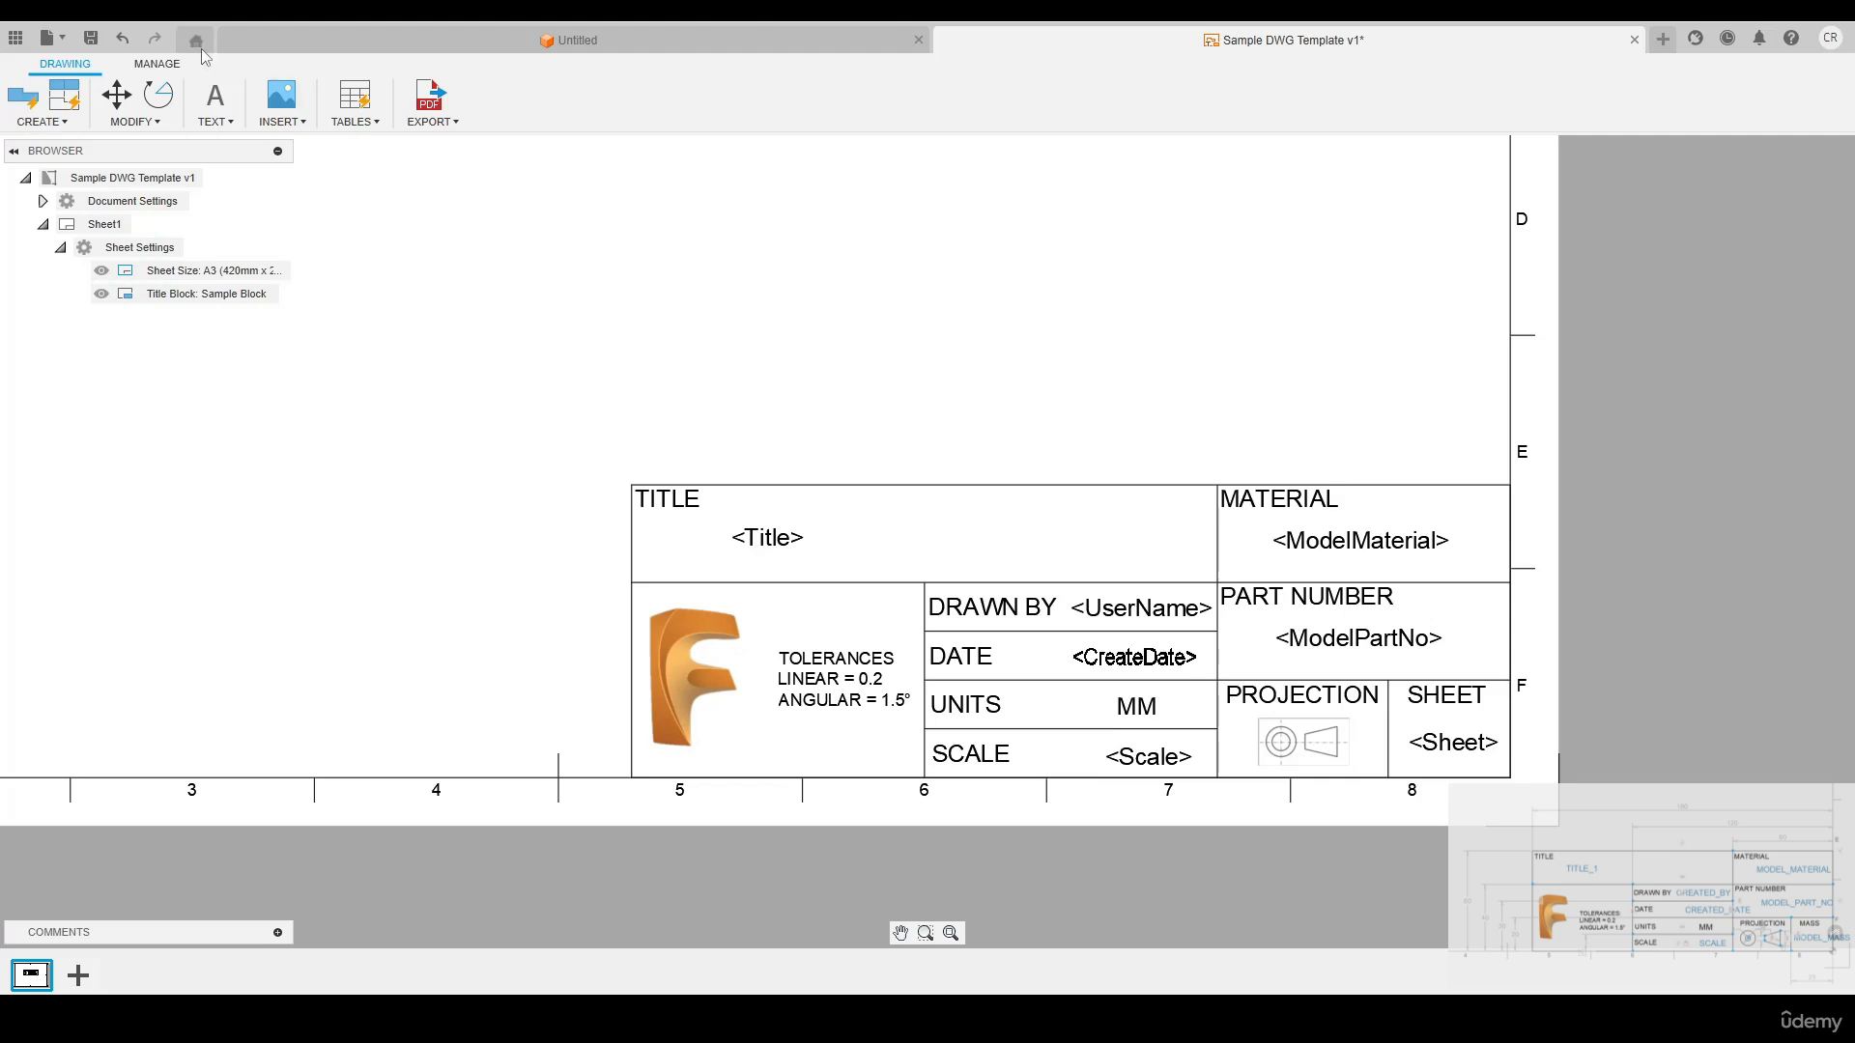
pyautogui.click(88, 43)
pyautogui.click(742, 290)
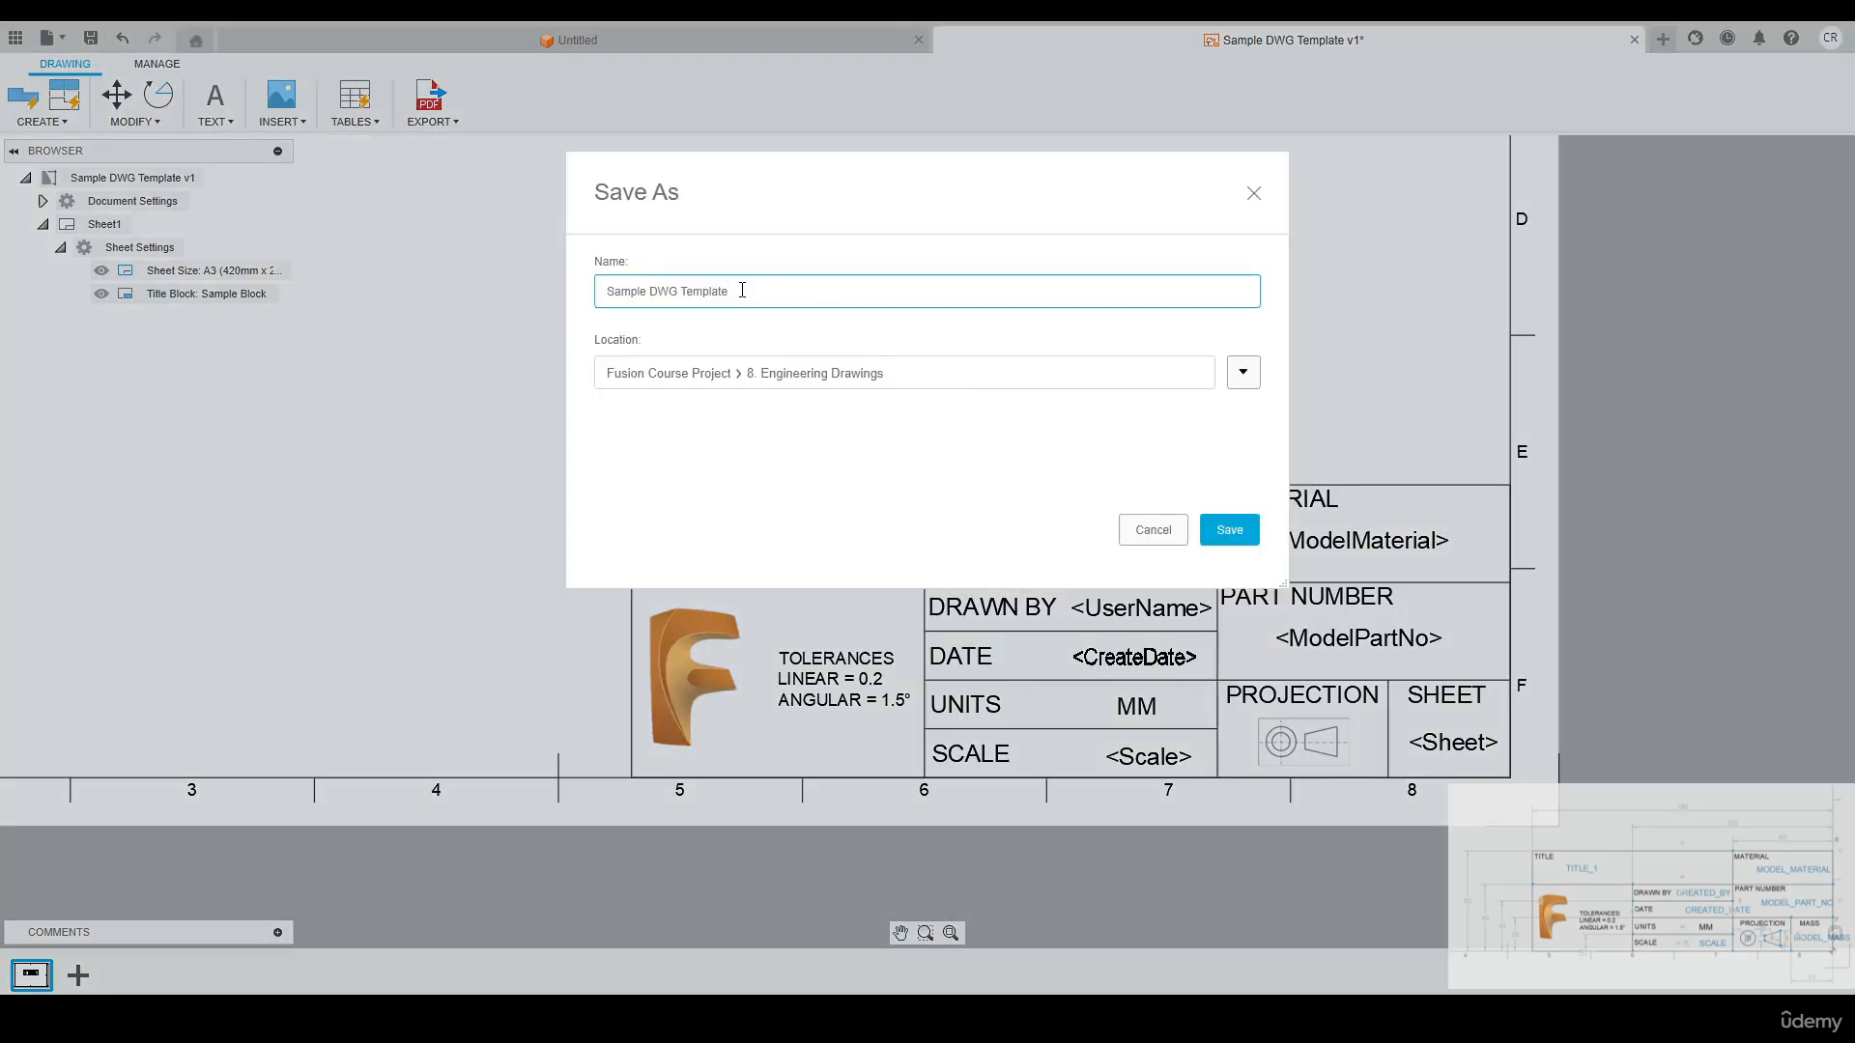
pyautogui.moveTo(737, 298); pyautogui.dragTo(650, 292)
pyautogui.write('Tit')
pyautogui.click(659, 299)
pyautogui.press('BackSpace')
# Choose the 8. Engineering Drawings folder of Fusion Course Project as the location and save the template there
pyautogui.click(1241, 374)
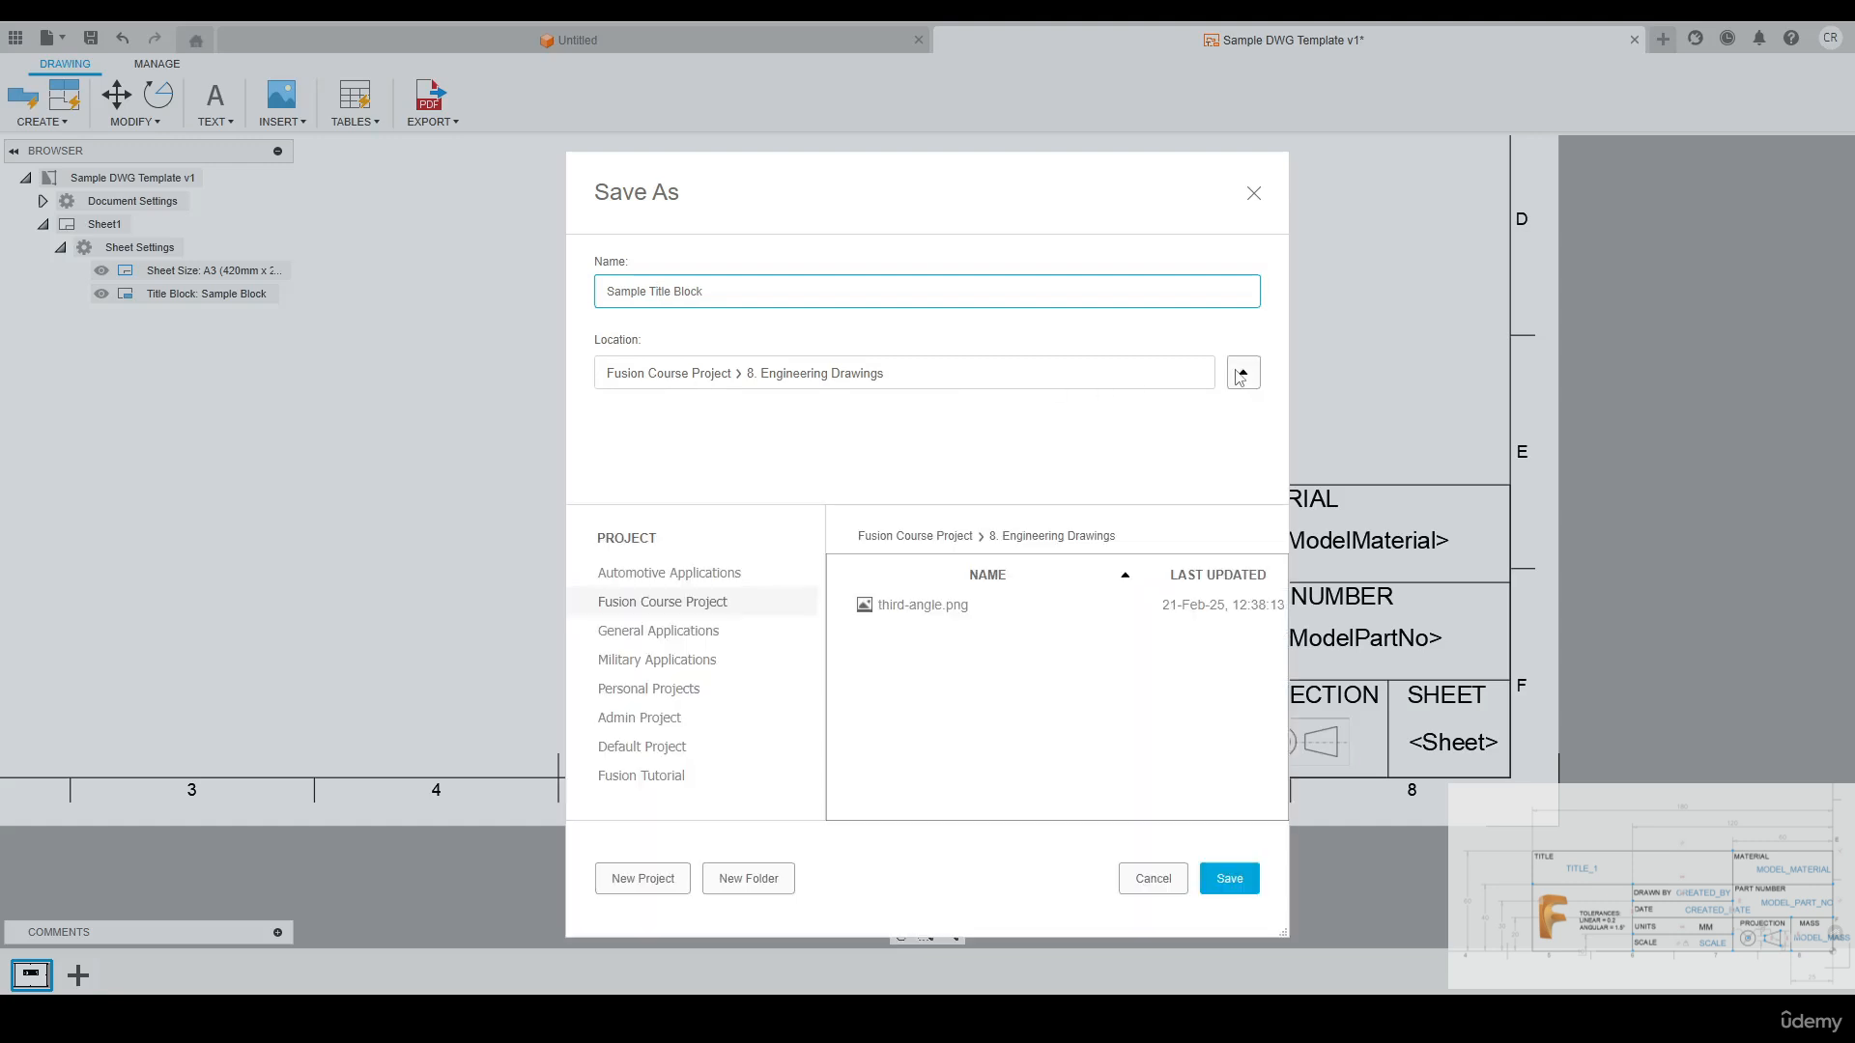
pyautogui.click(944, 539)
pyautogui.scroll(-3, 951, 636)
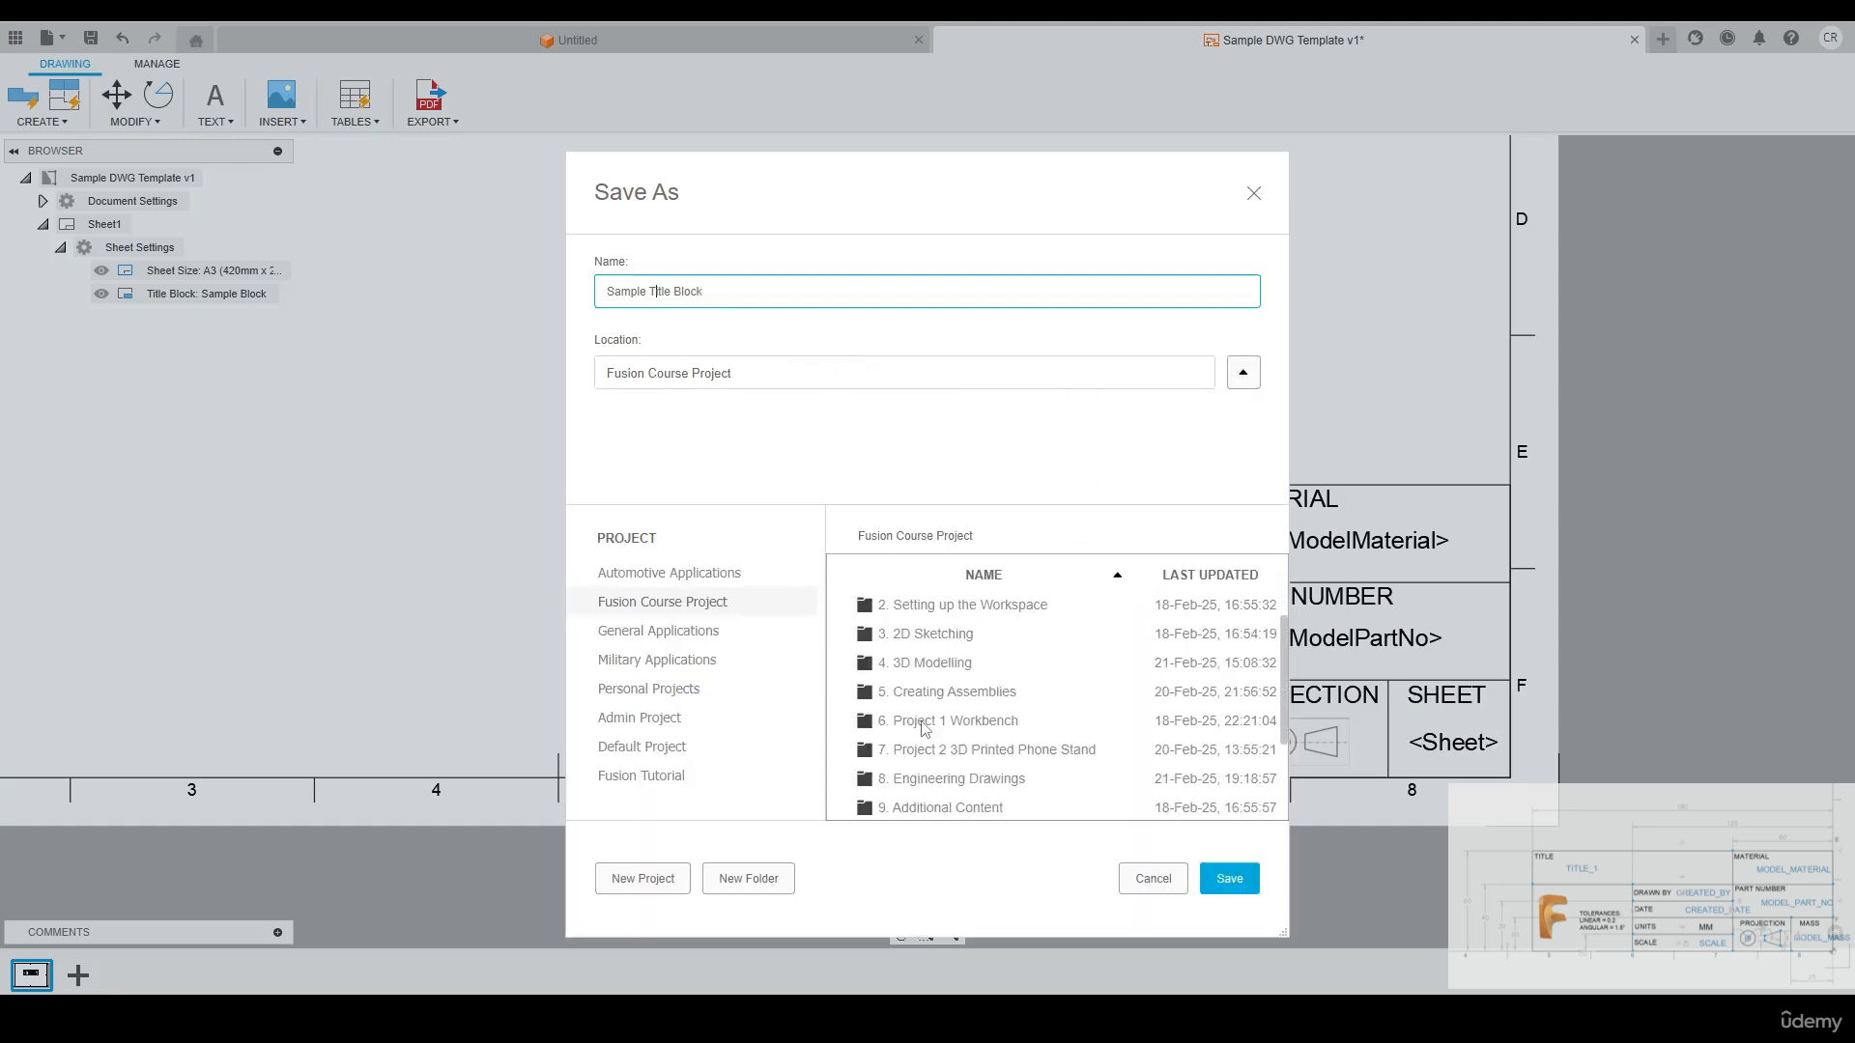
pyautogui.doubleClick(916, 781)
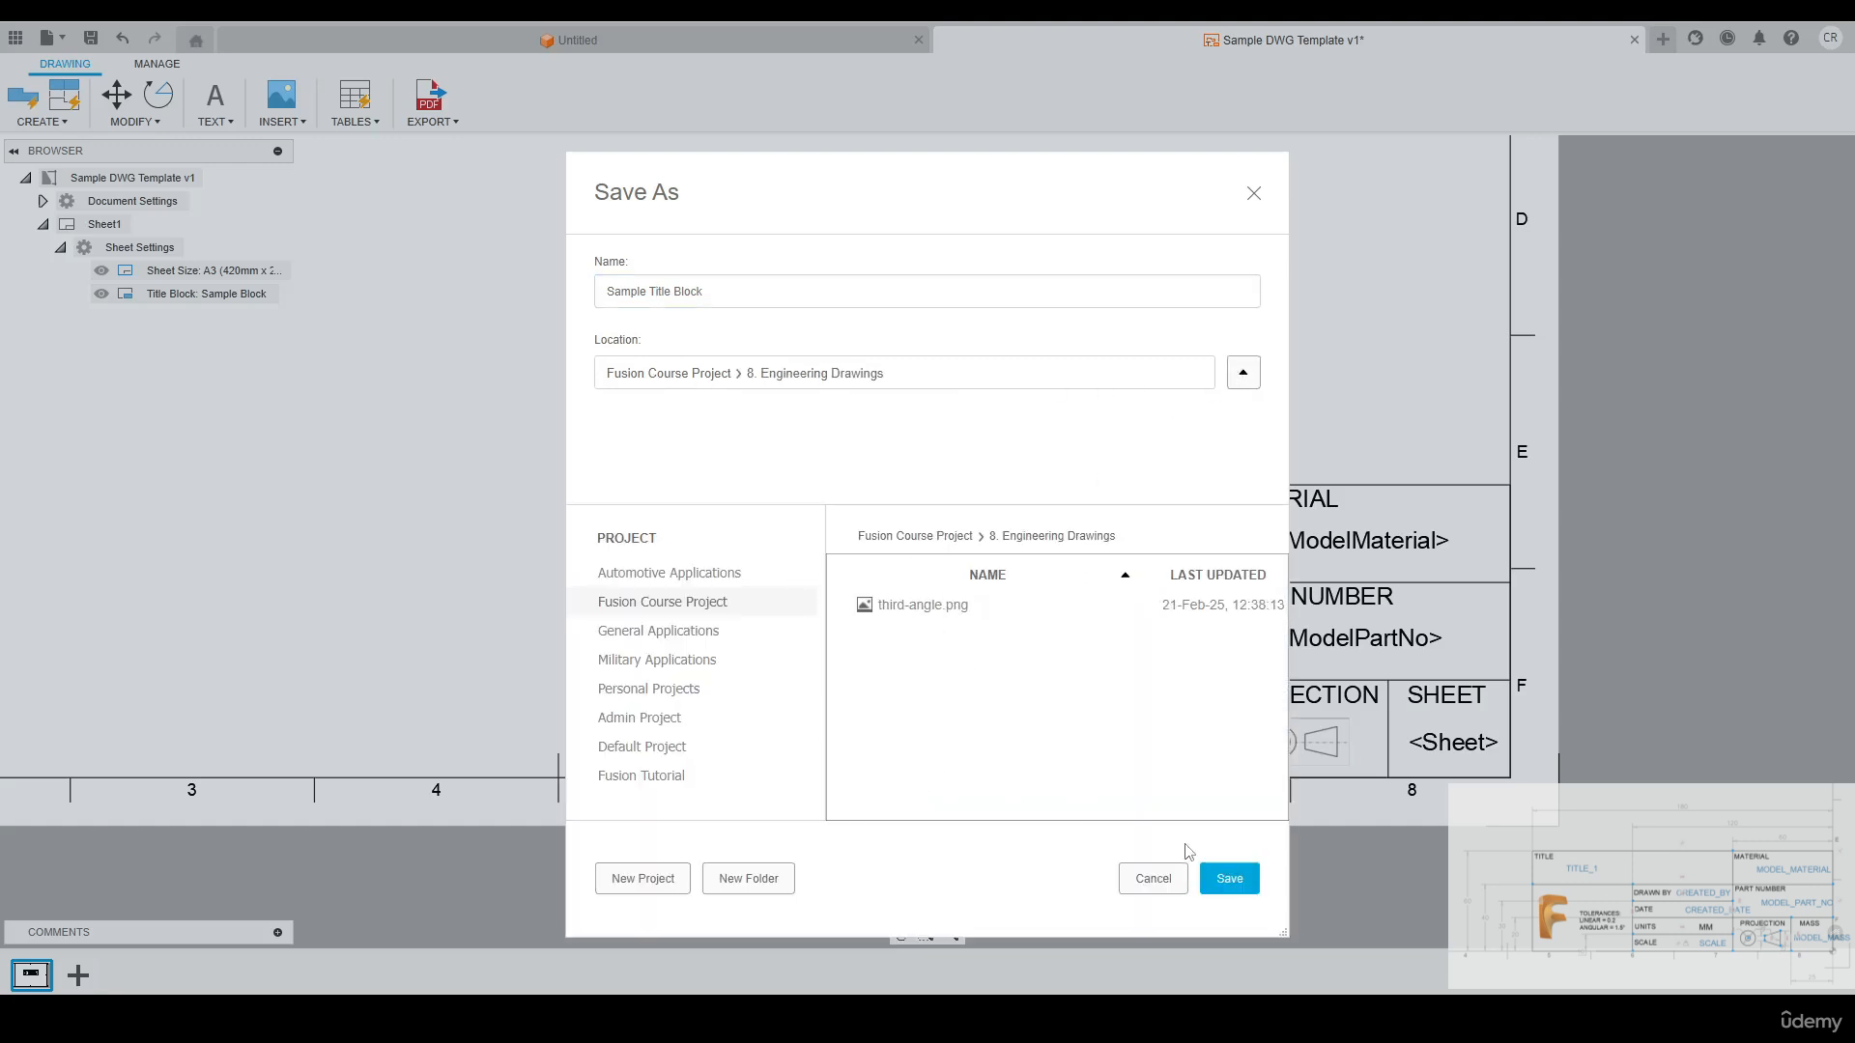
pyautogui.click(1225, 881)
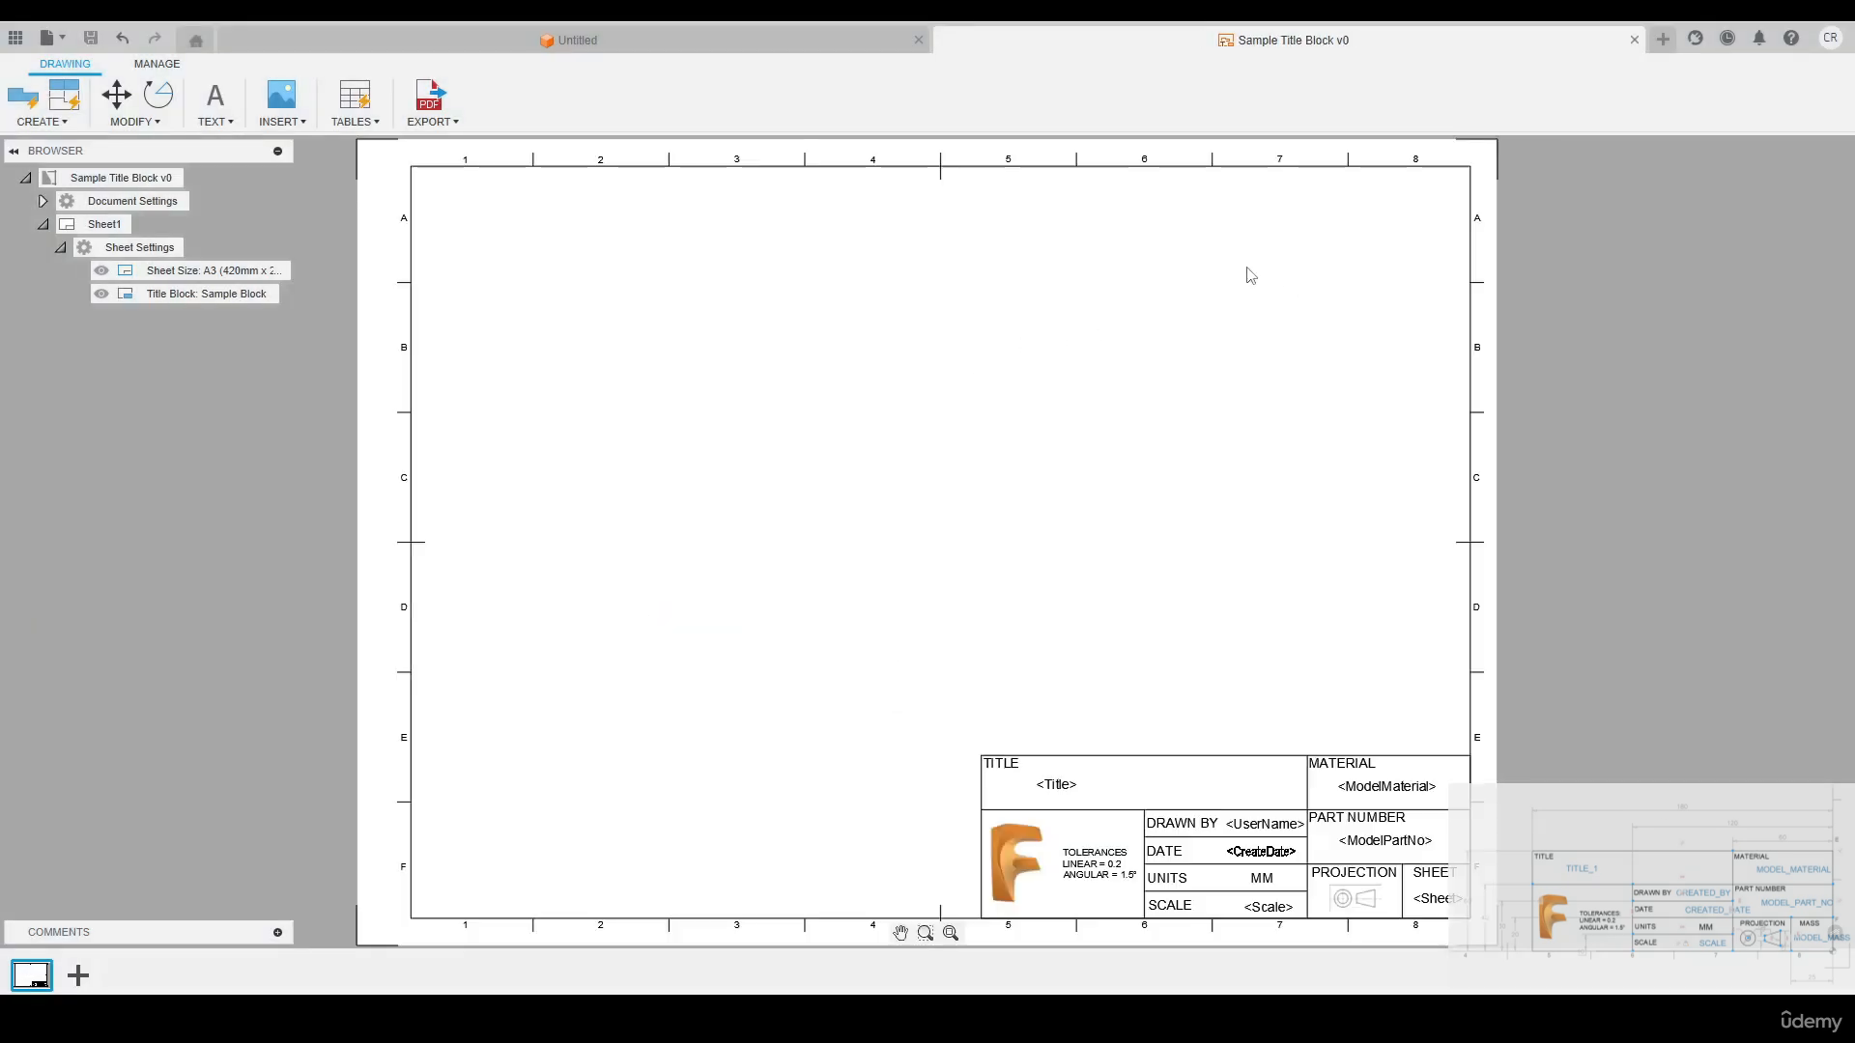
# In the untitled design, sketch a 100 mm diameter circle centred on the origin on the horizontal plane
pyautogui.click(652, 42)
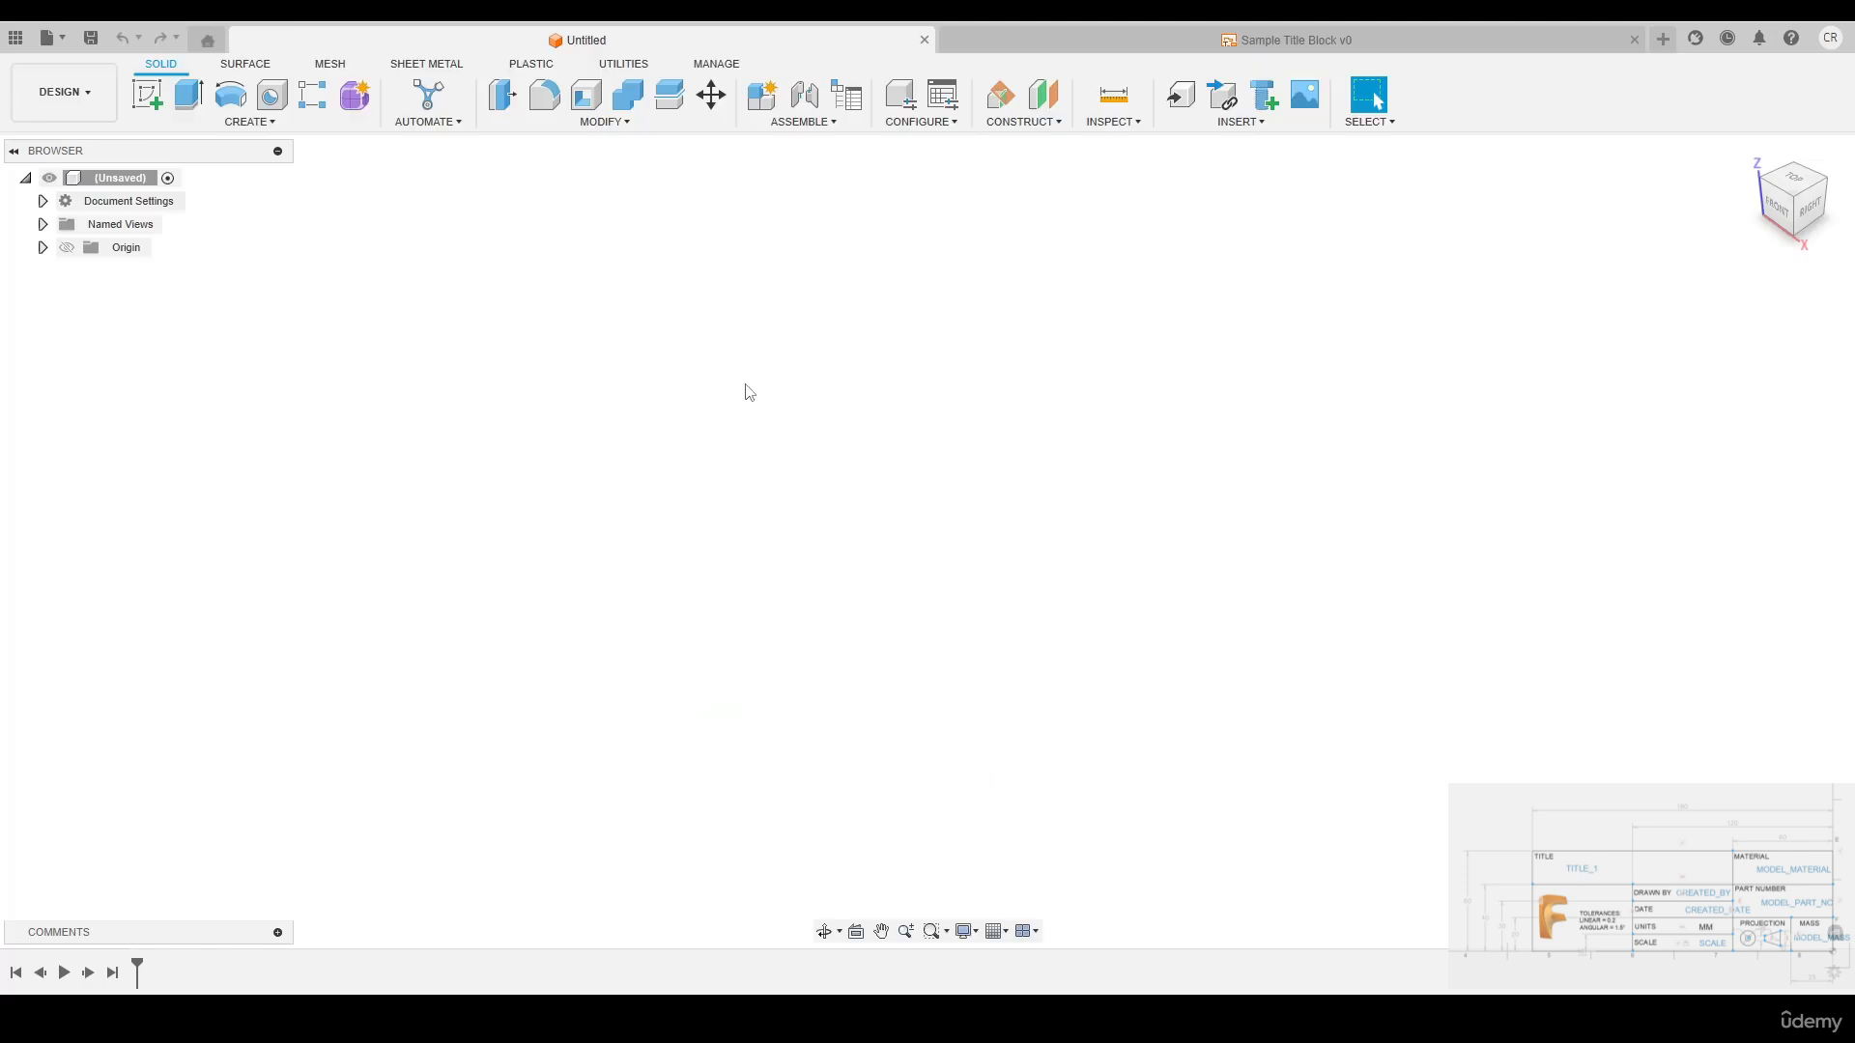
pyautogui.click(147, 101)
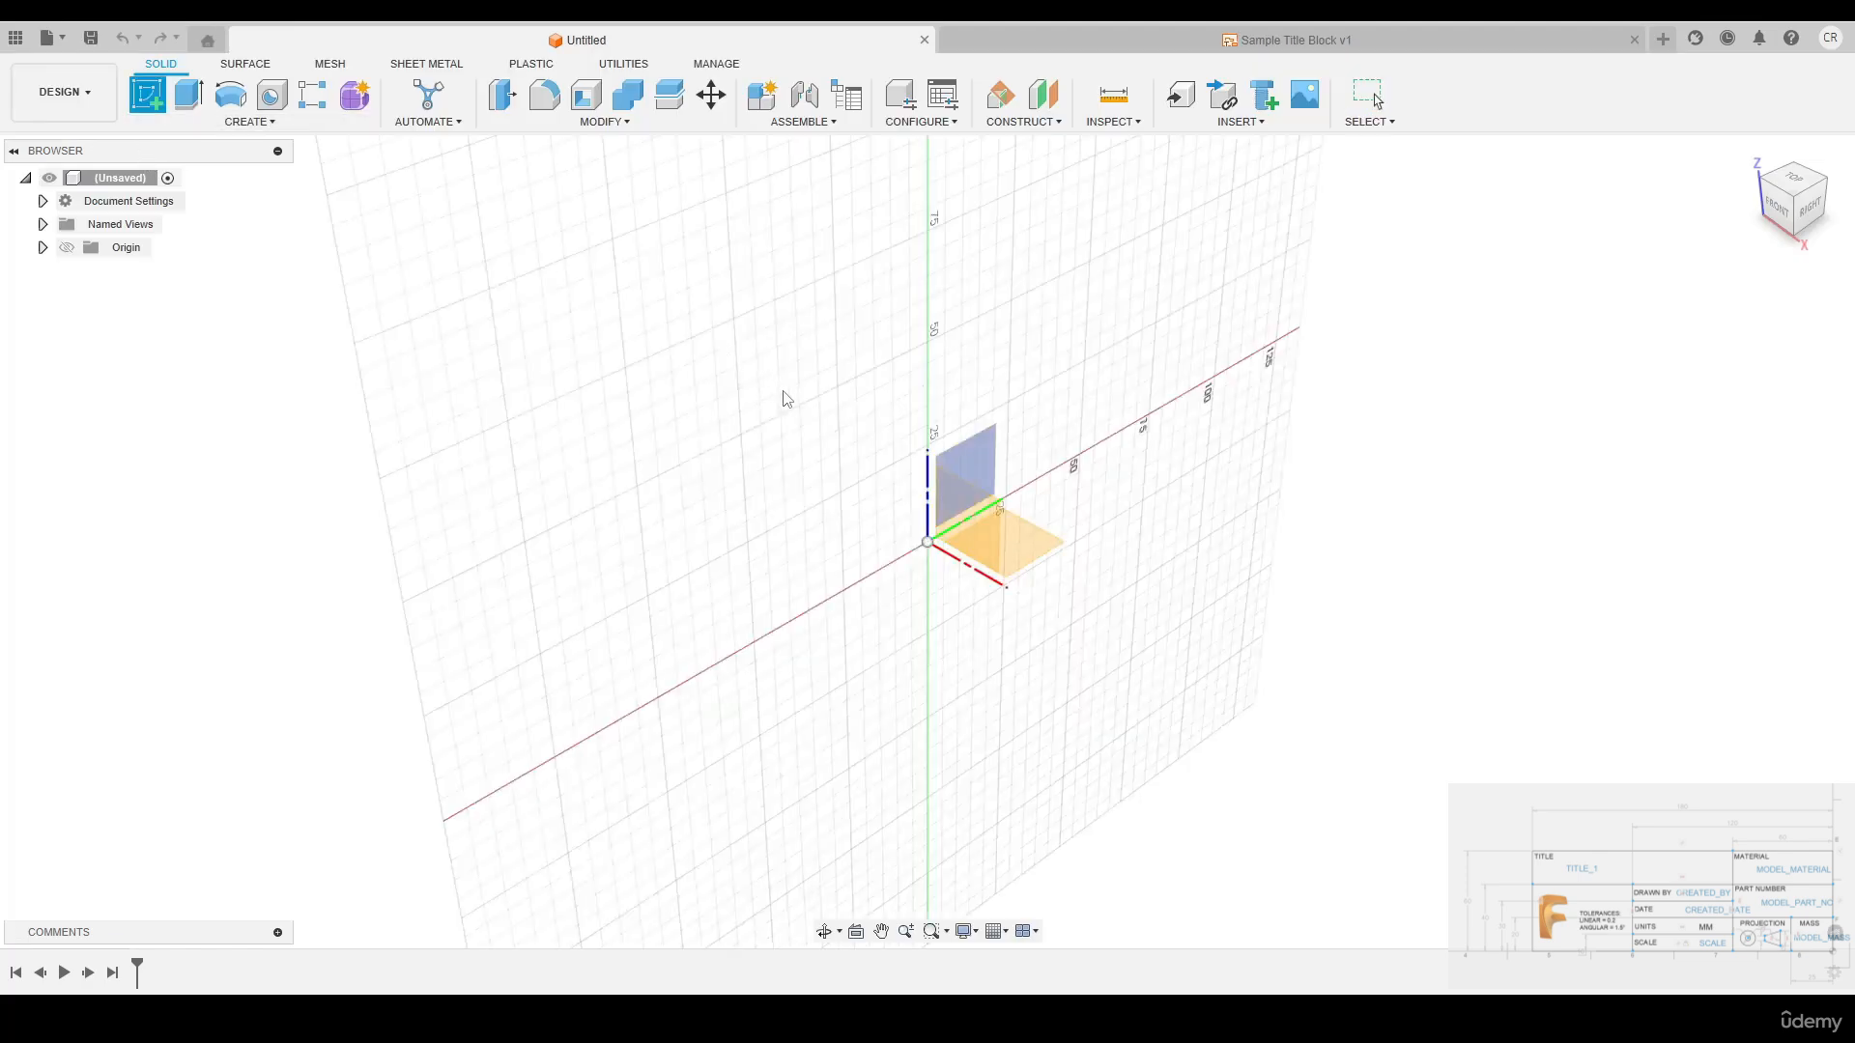
pyautogui.click(1031, 544)
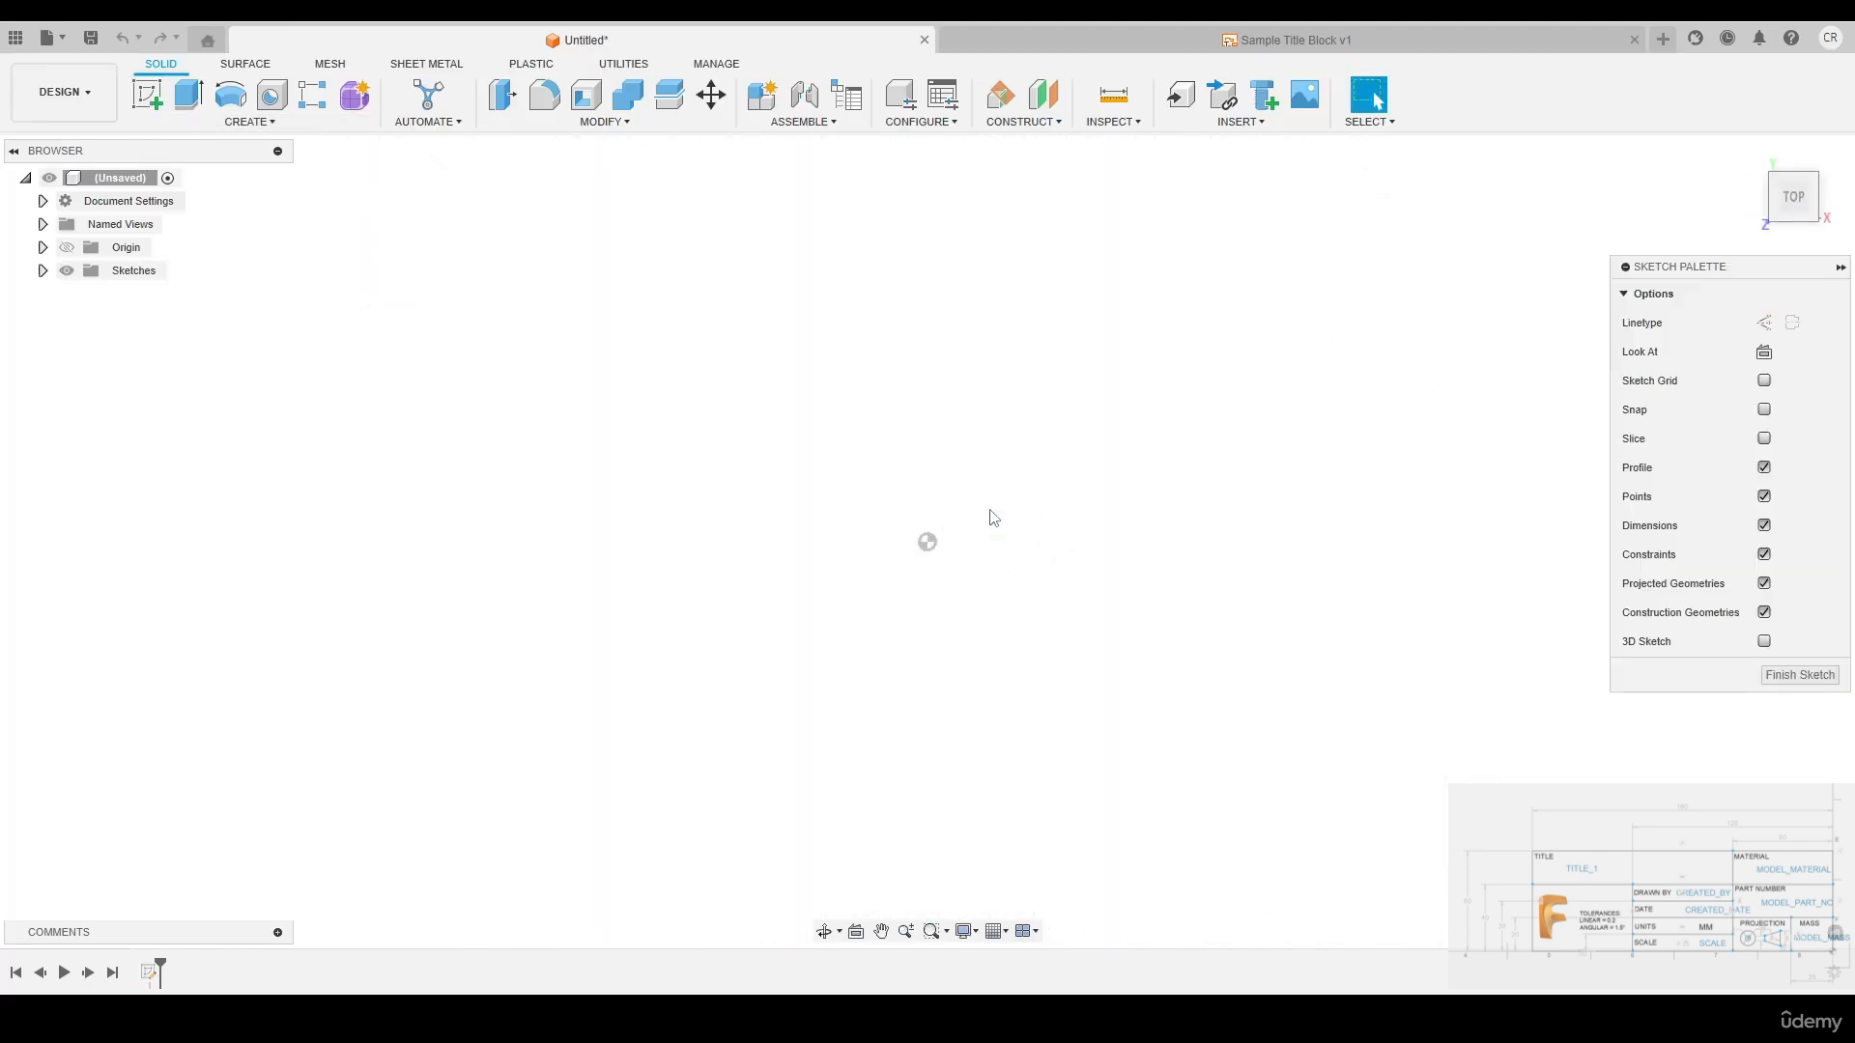
pyautogui.press('c')
pyautogui.click(927, 541)
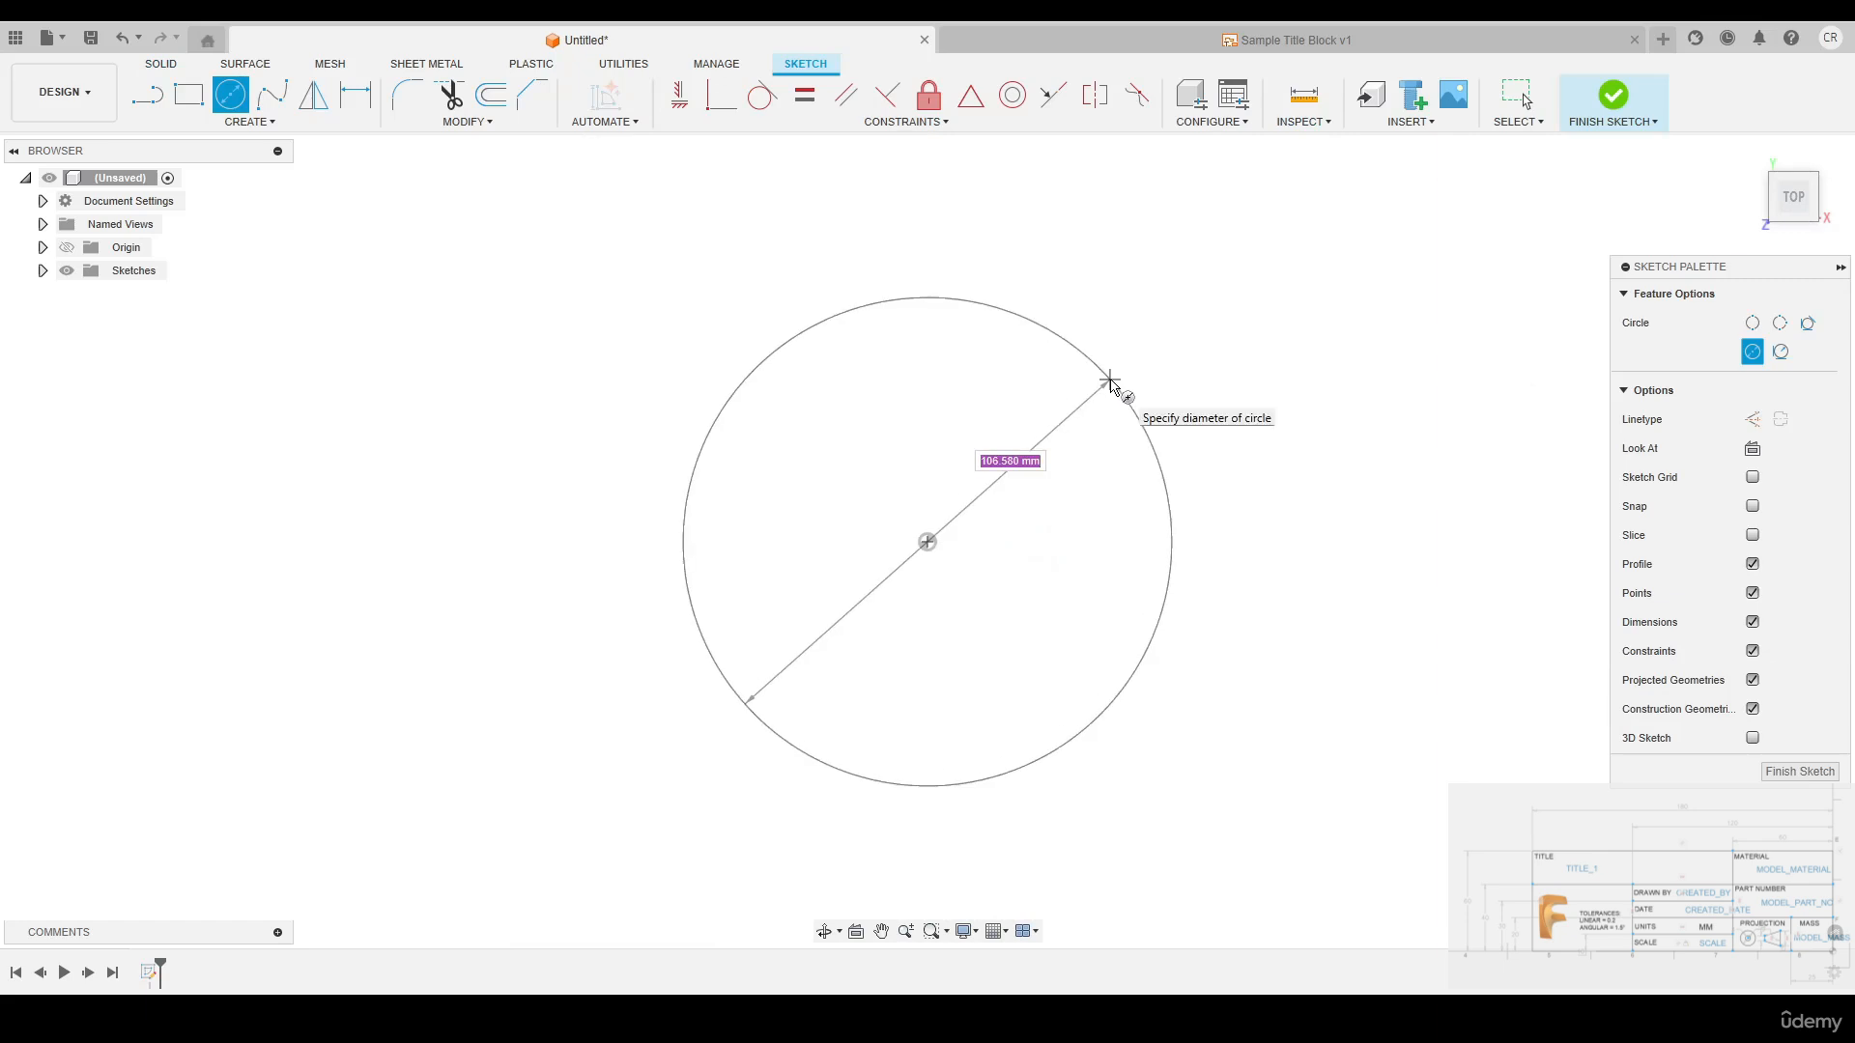
pyautogui.click(1111, 383)
pyautogui.press('Escape')
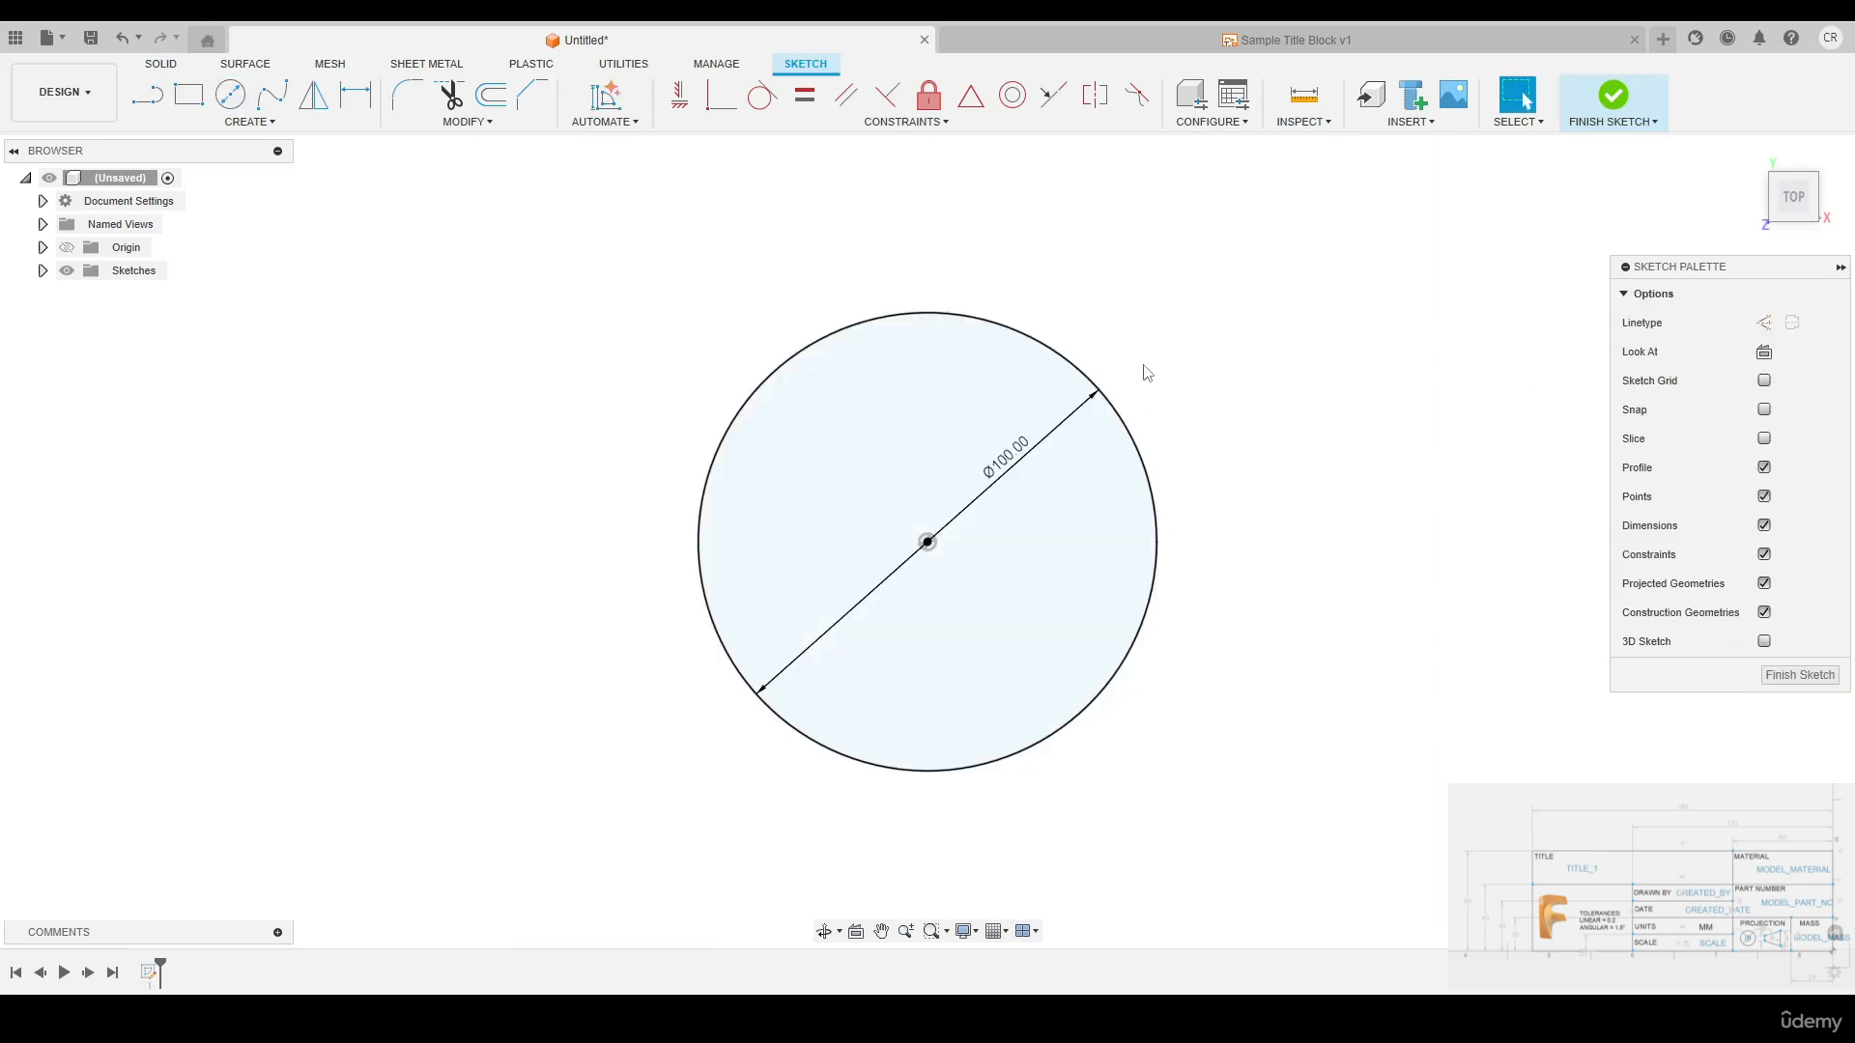
# Extrude the circle profile 25 mm as a new body
pyautogui.click(1074, 376)
pyautogui.press('e')
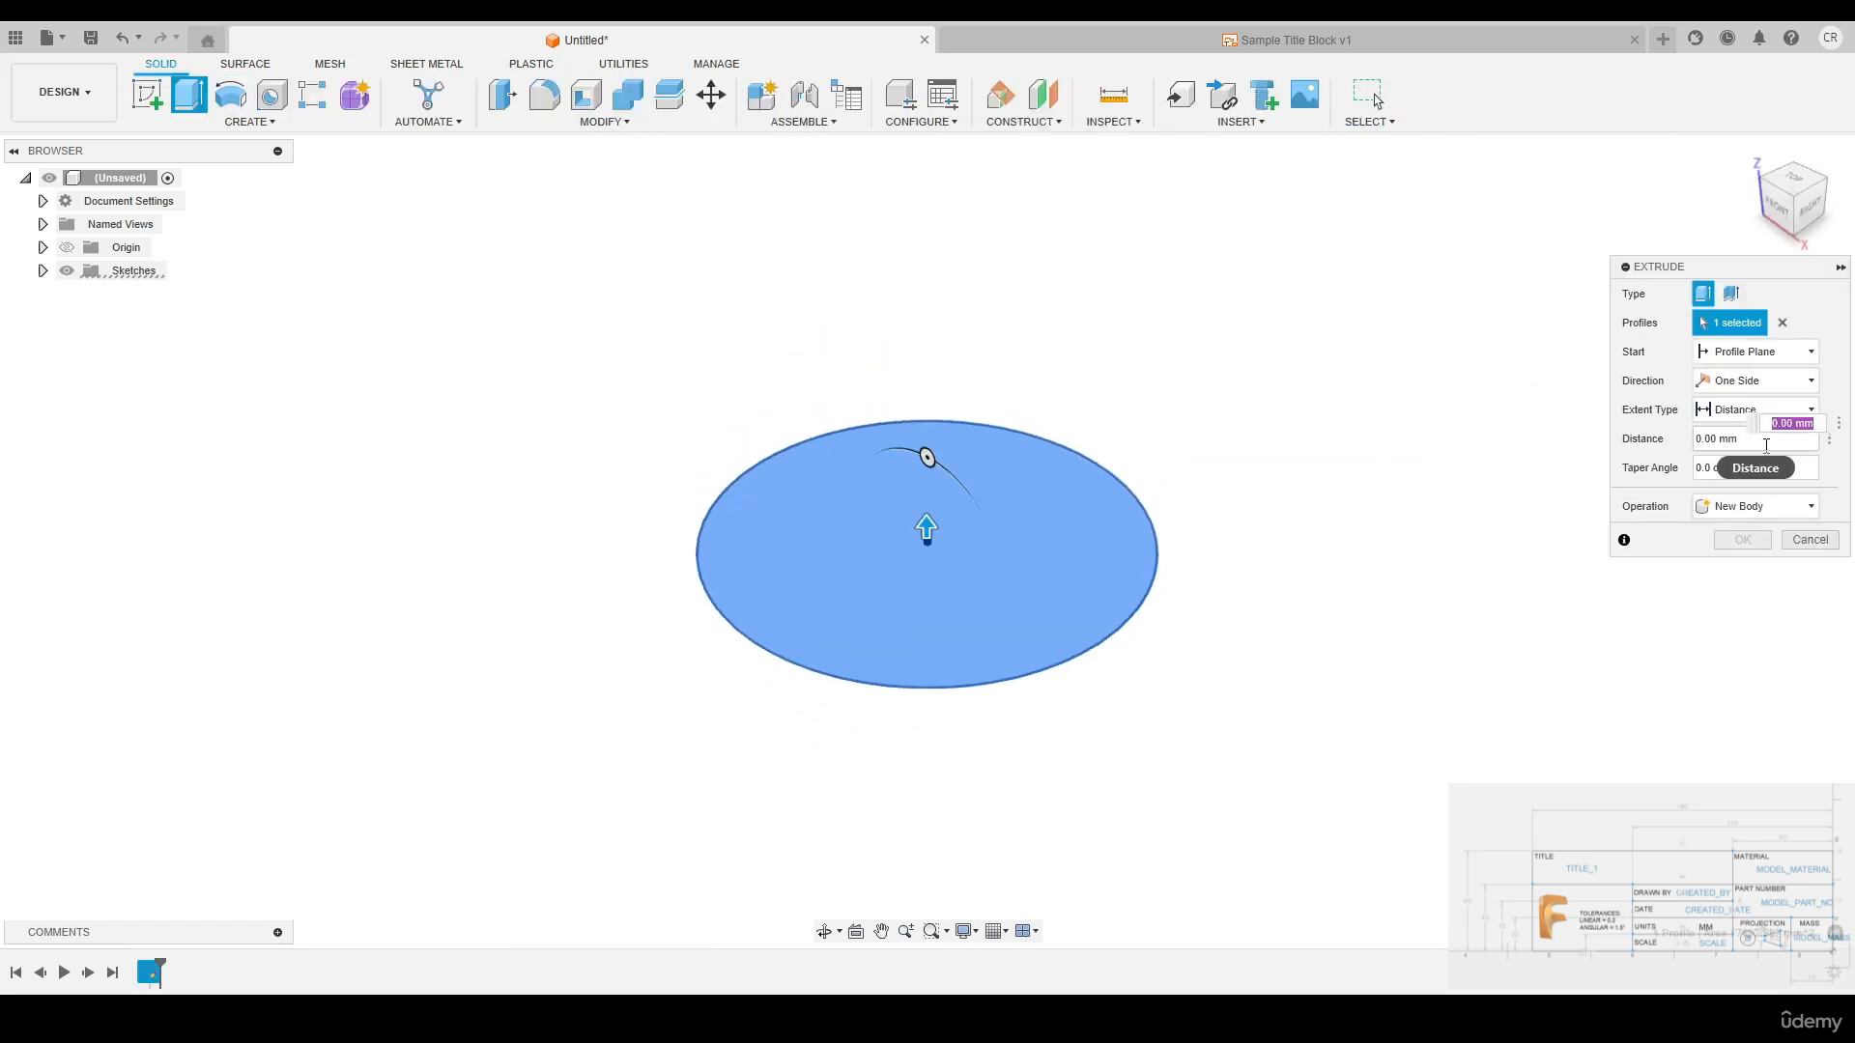
pyautogui.write('25')
pyautogui.press('Return')
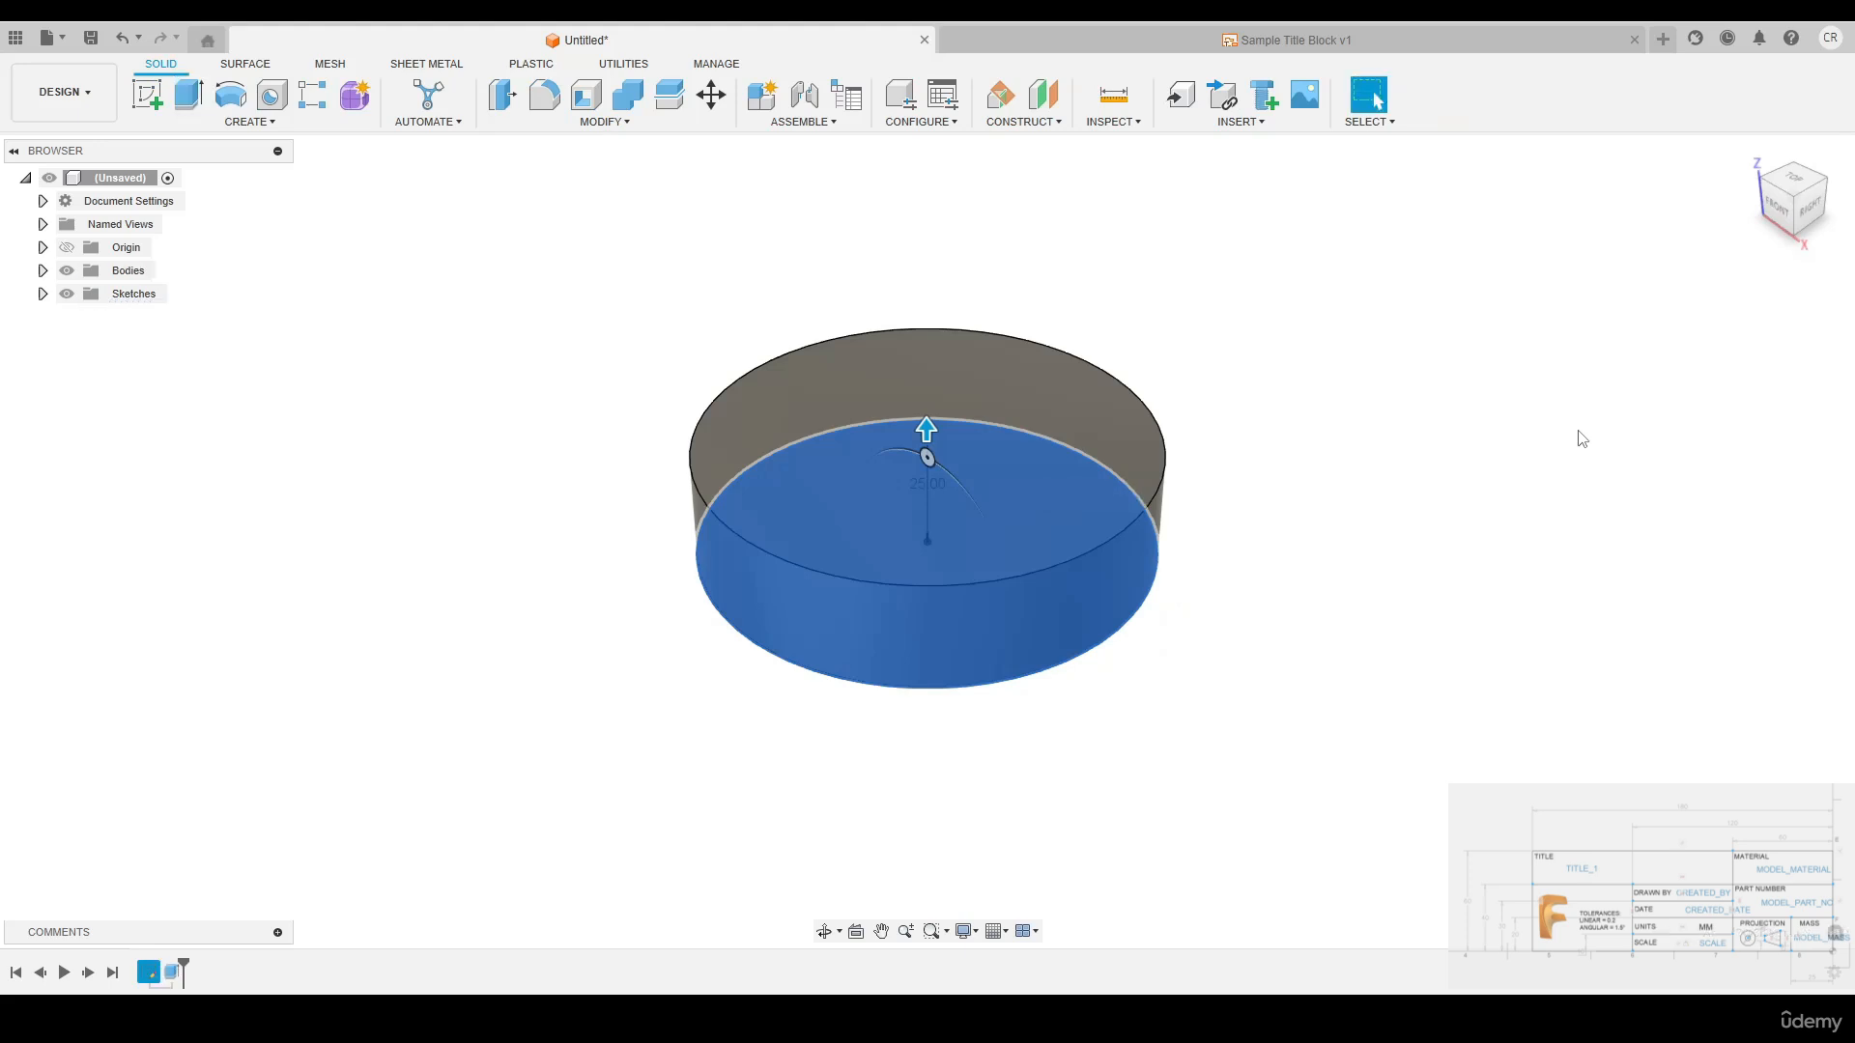
# Save the disc design under the name Test in the 8. Engineering Drawings folder
pyautogui.click(91, 38)
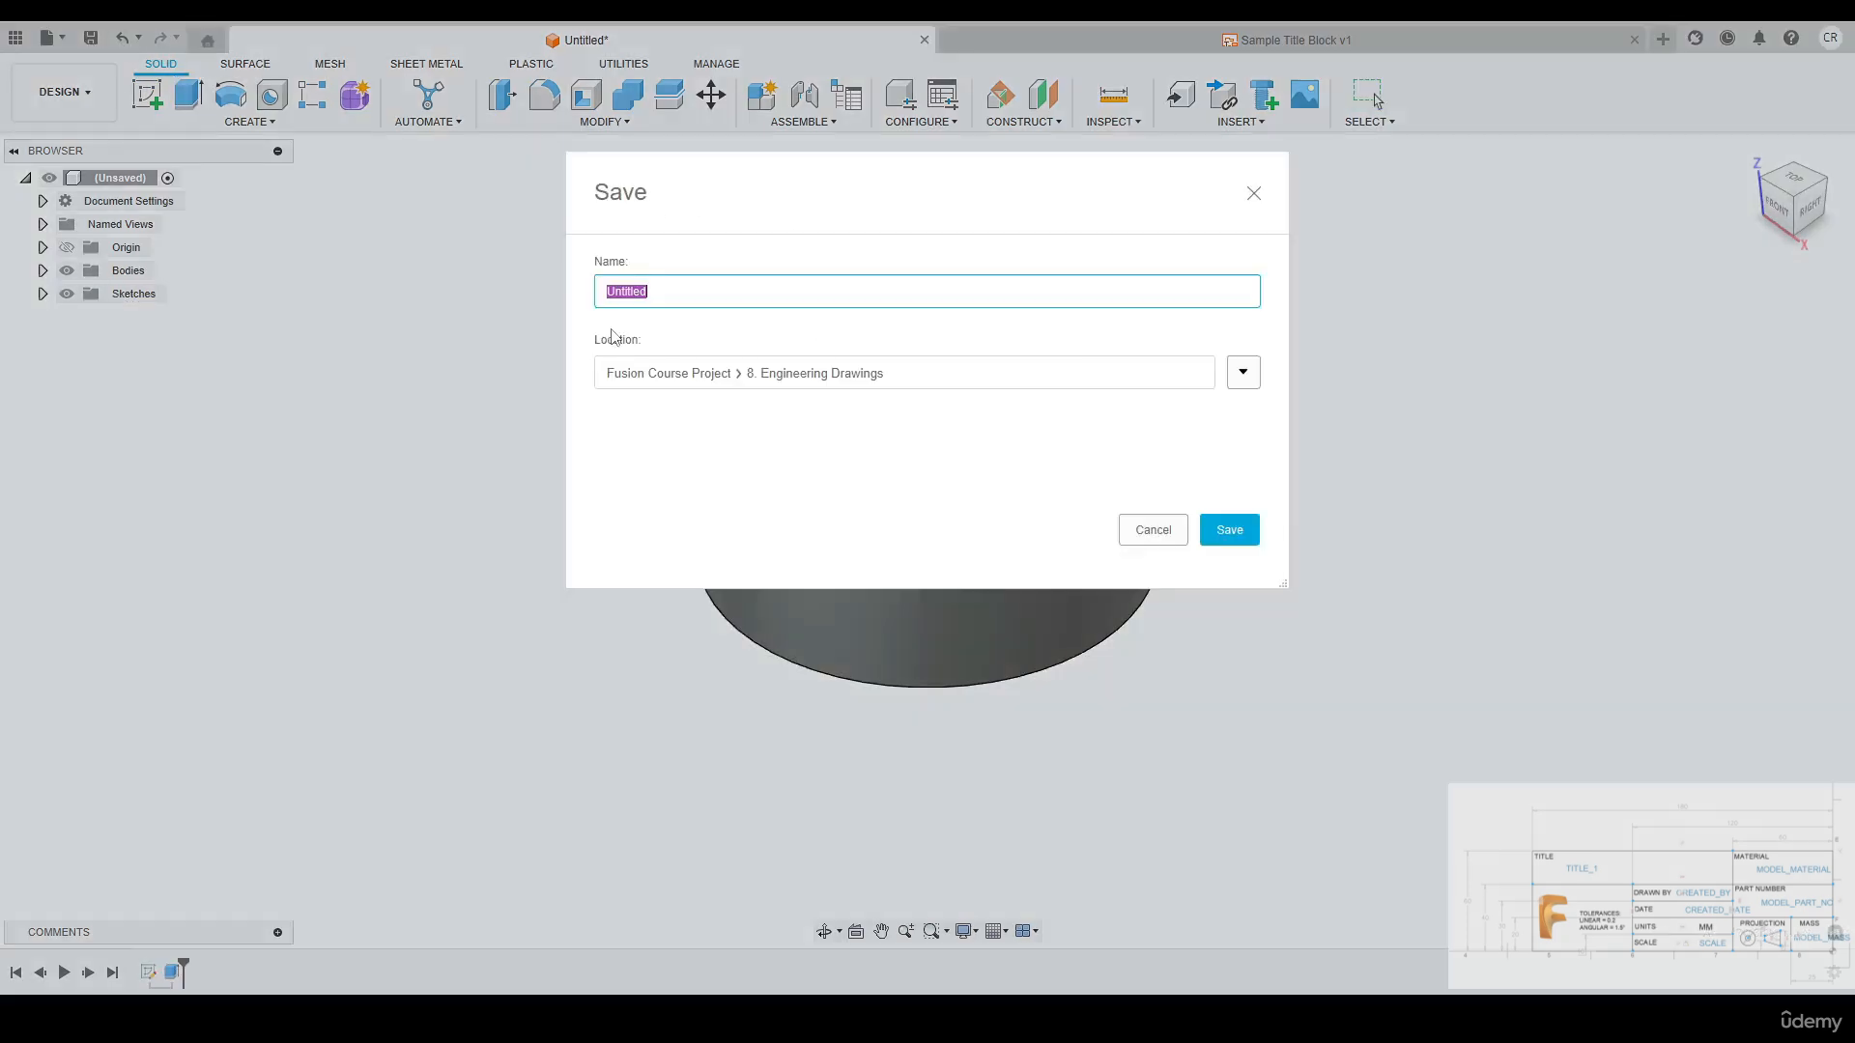
pyautogui.write('Test')
pyautogui.click(1207, 530)
# Create a new drawing from the design with the Sample Title Block template and place its front view at 1:2 scale above the title block
pyautogui.click(96, 104)
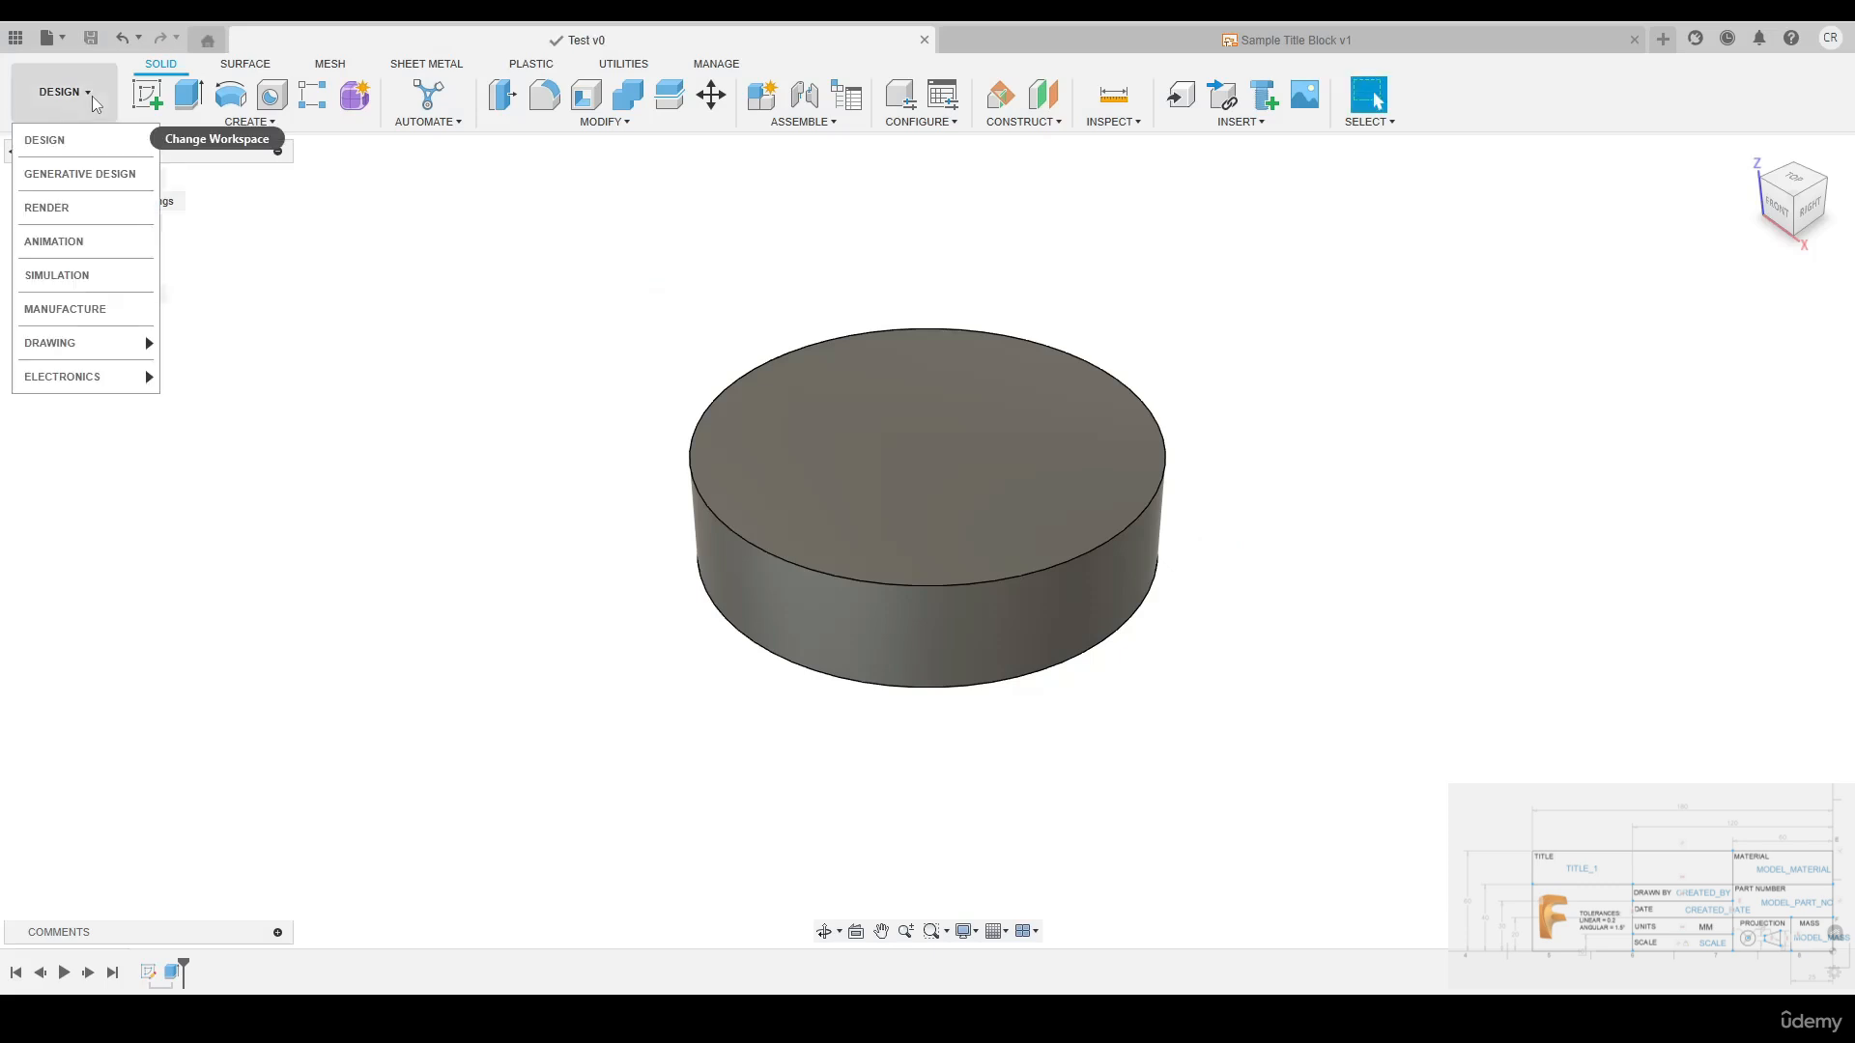
pyautogui.moveTo(96, 353)
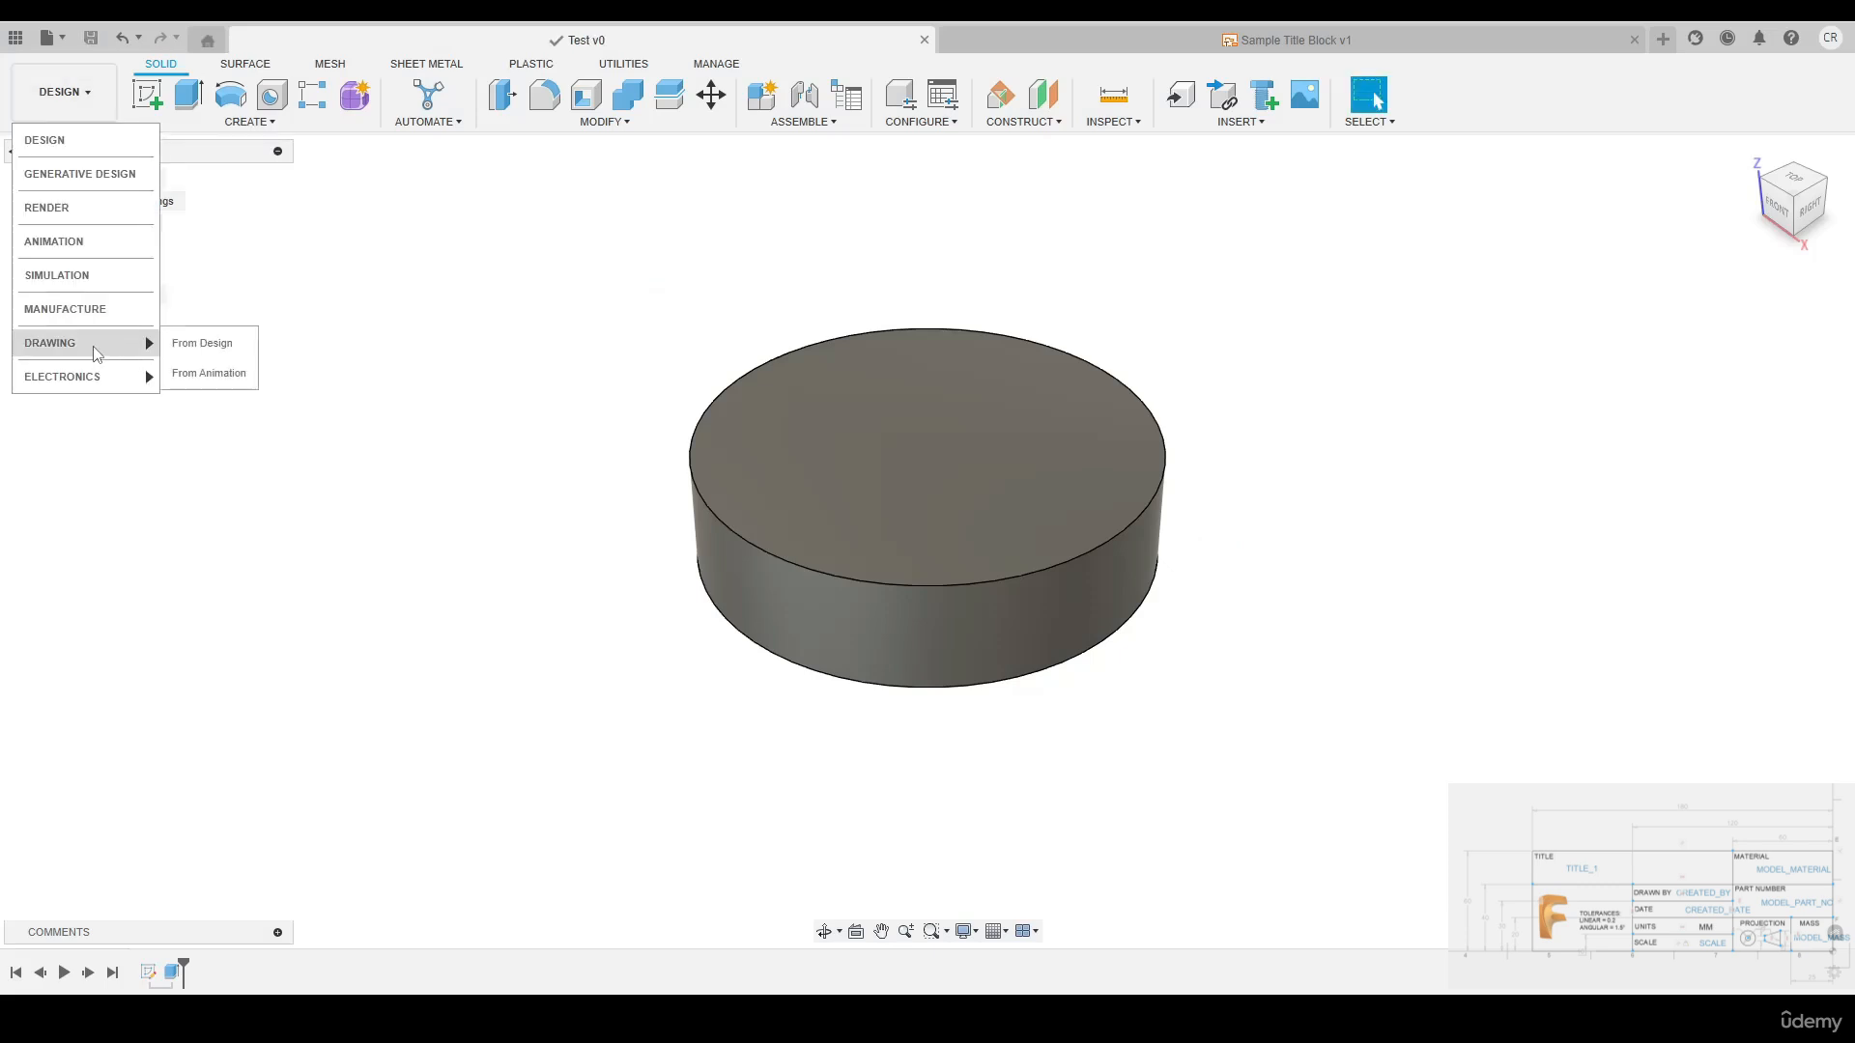
pyautogui.click(213, 345)
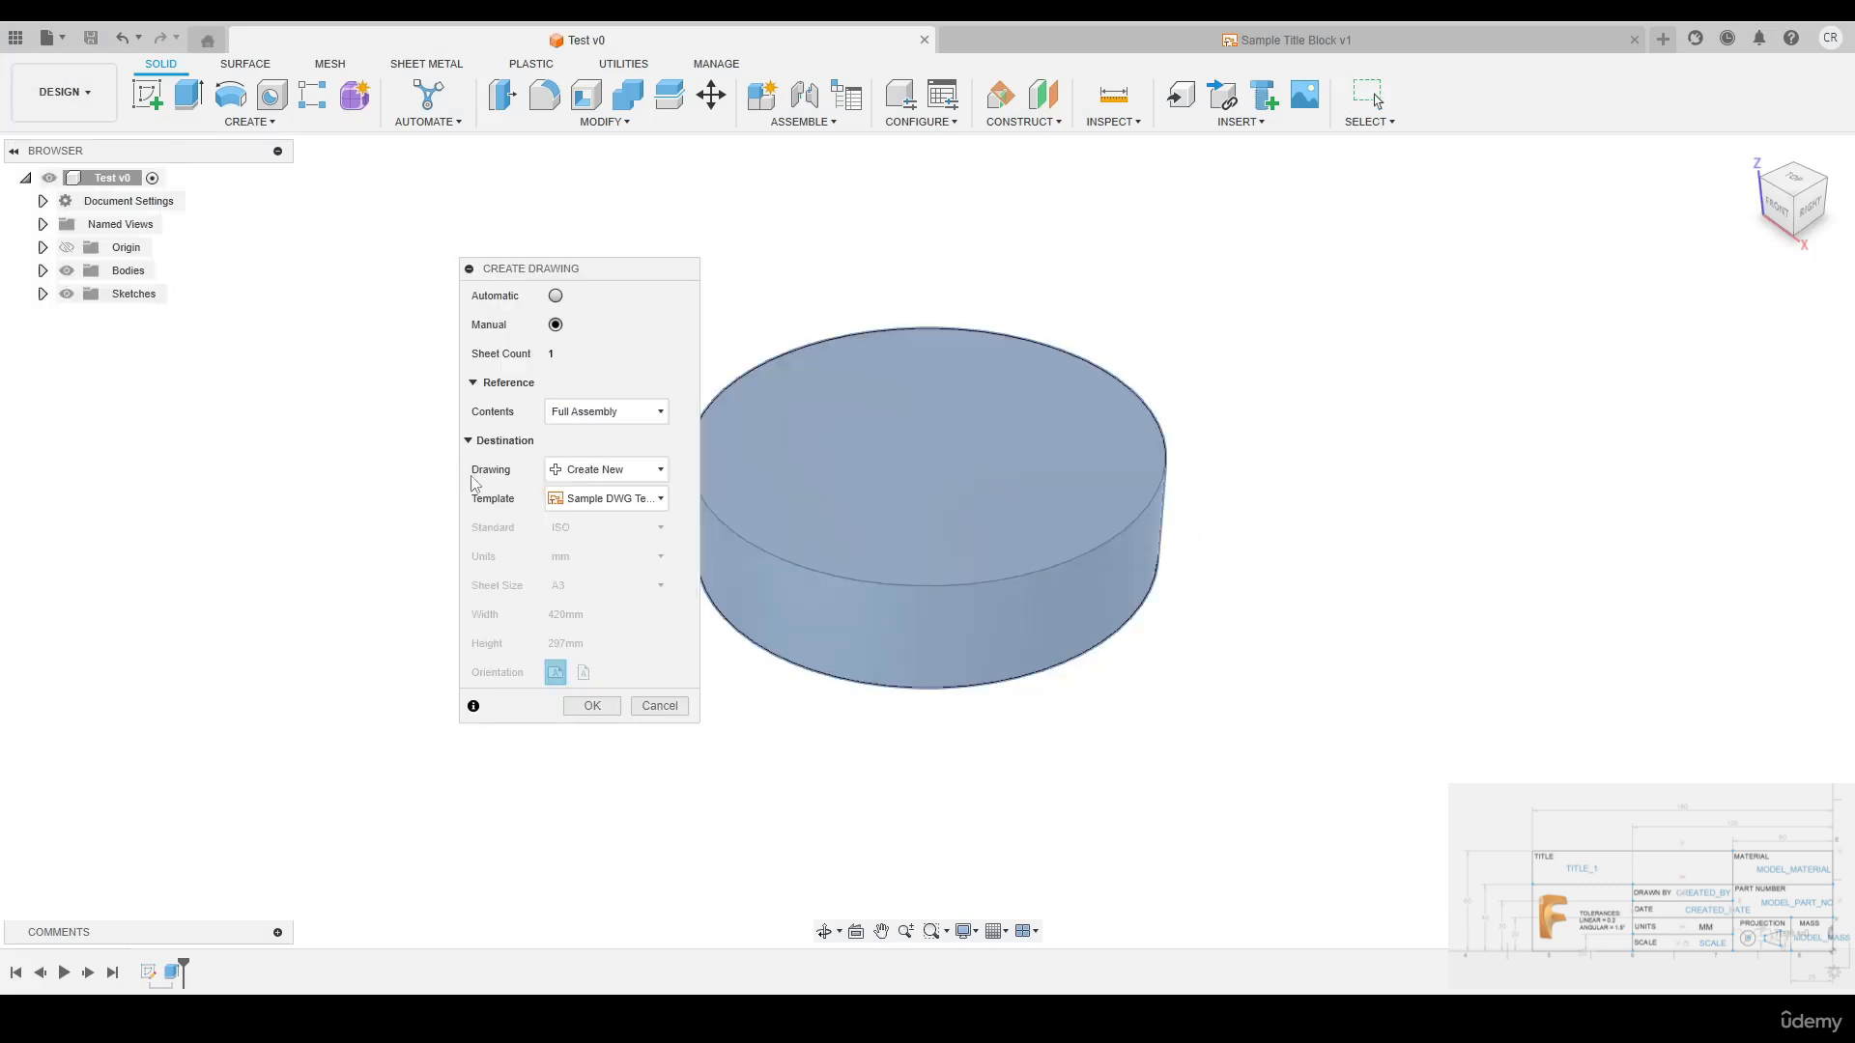
pyautogui.click(593, 499)
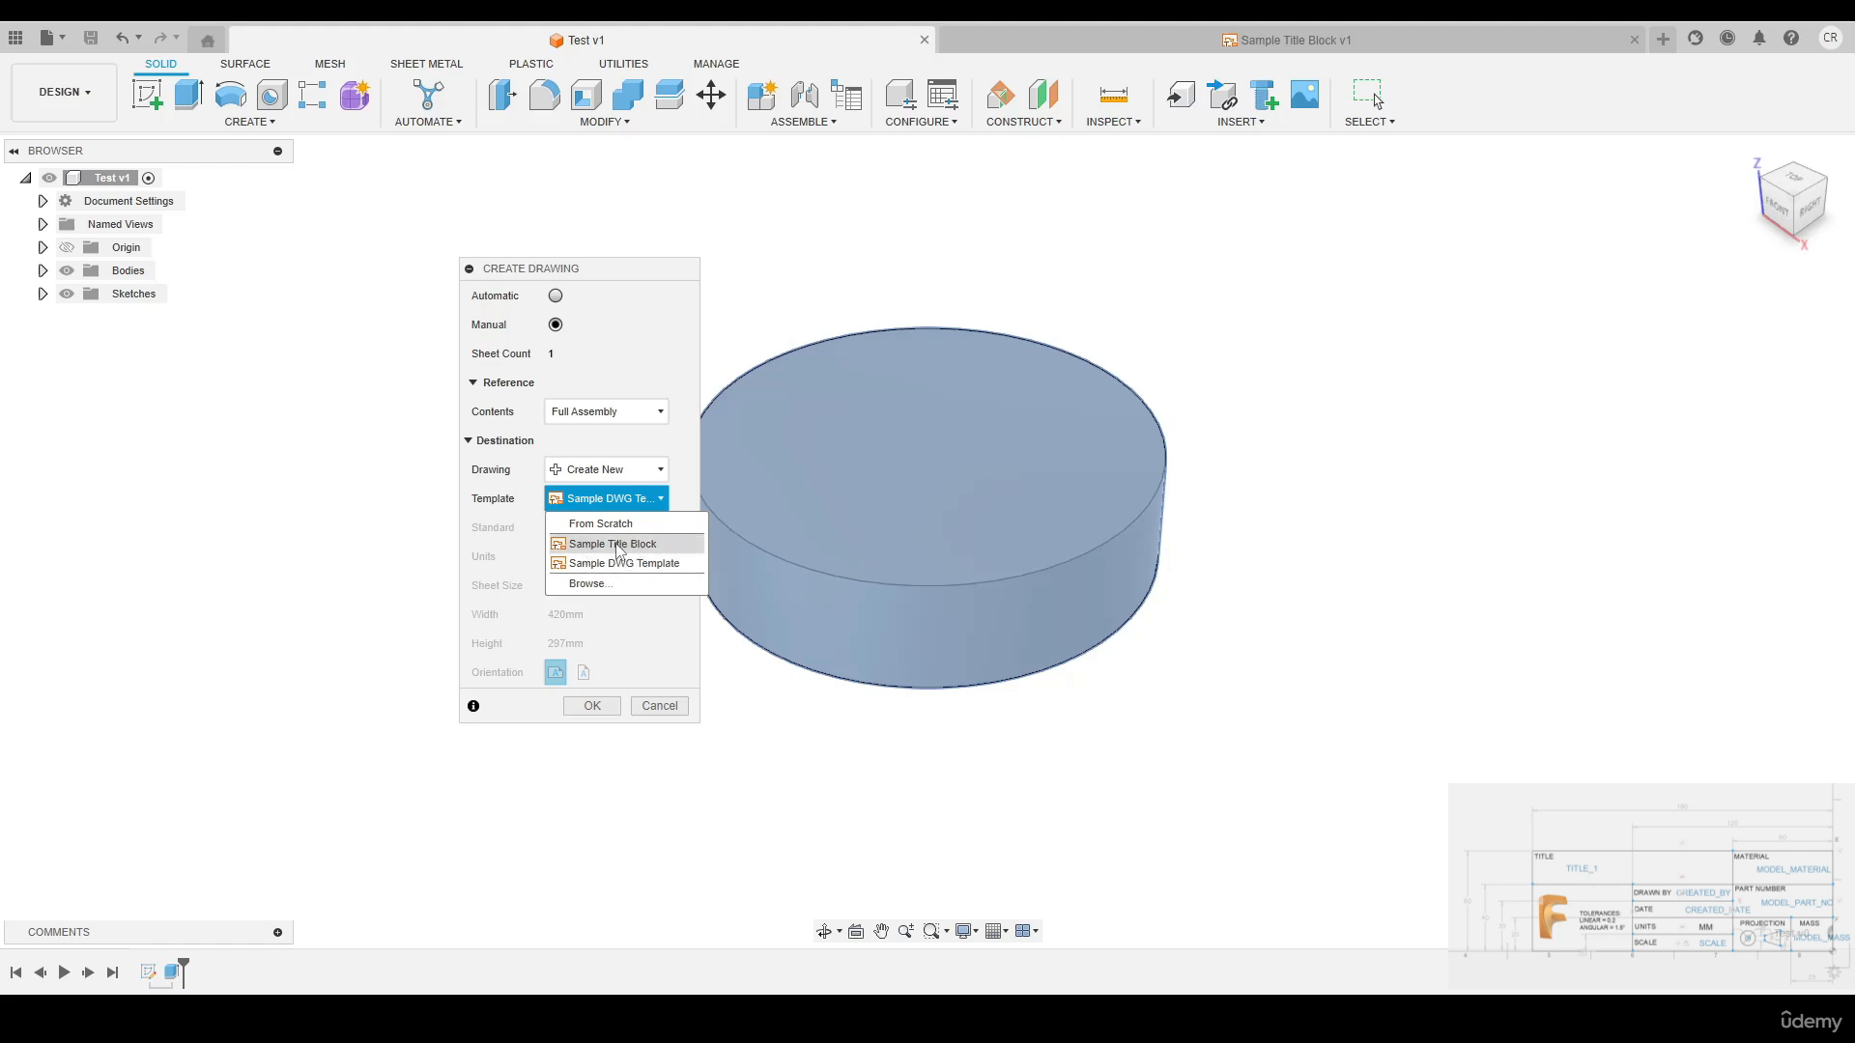
pyautogui.click(616, 544)
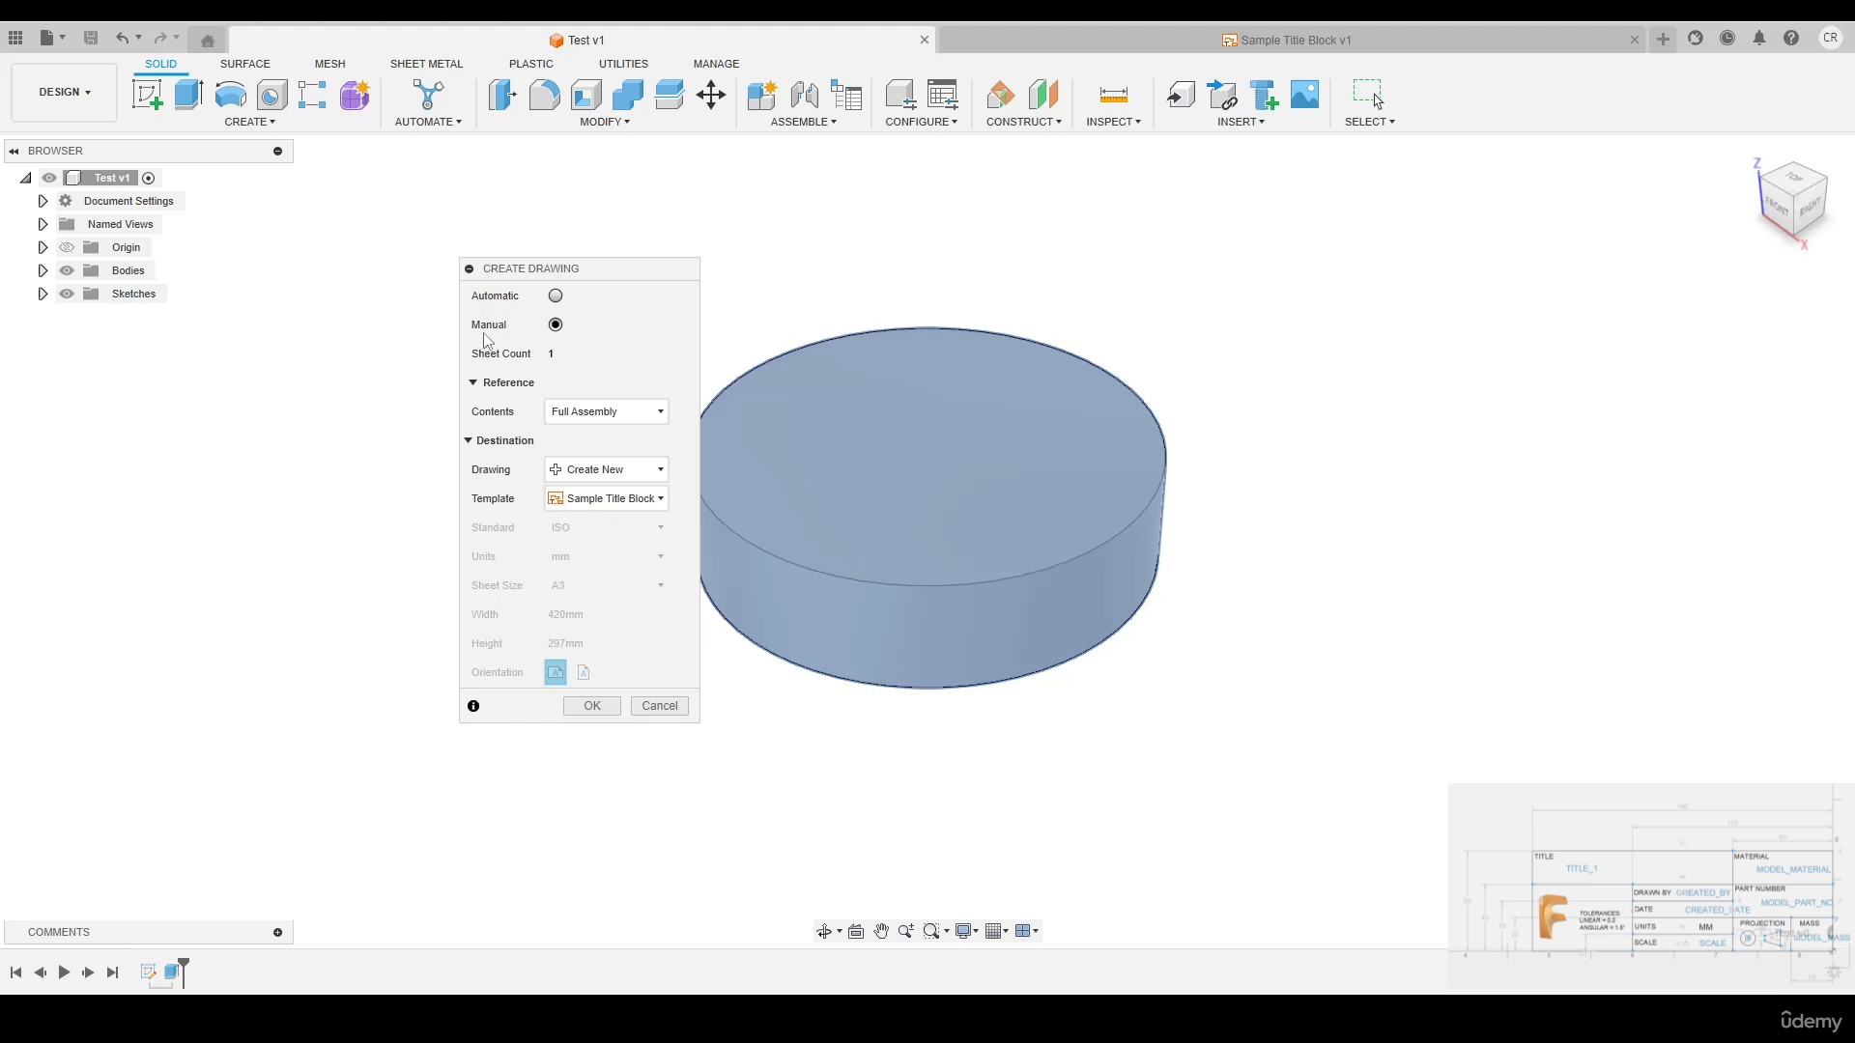
pyautogui.click(592, 706)
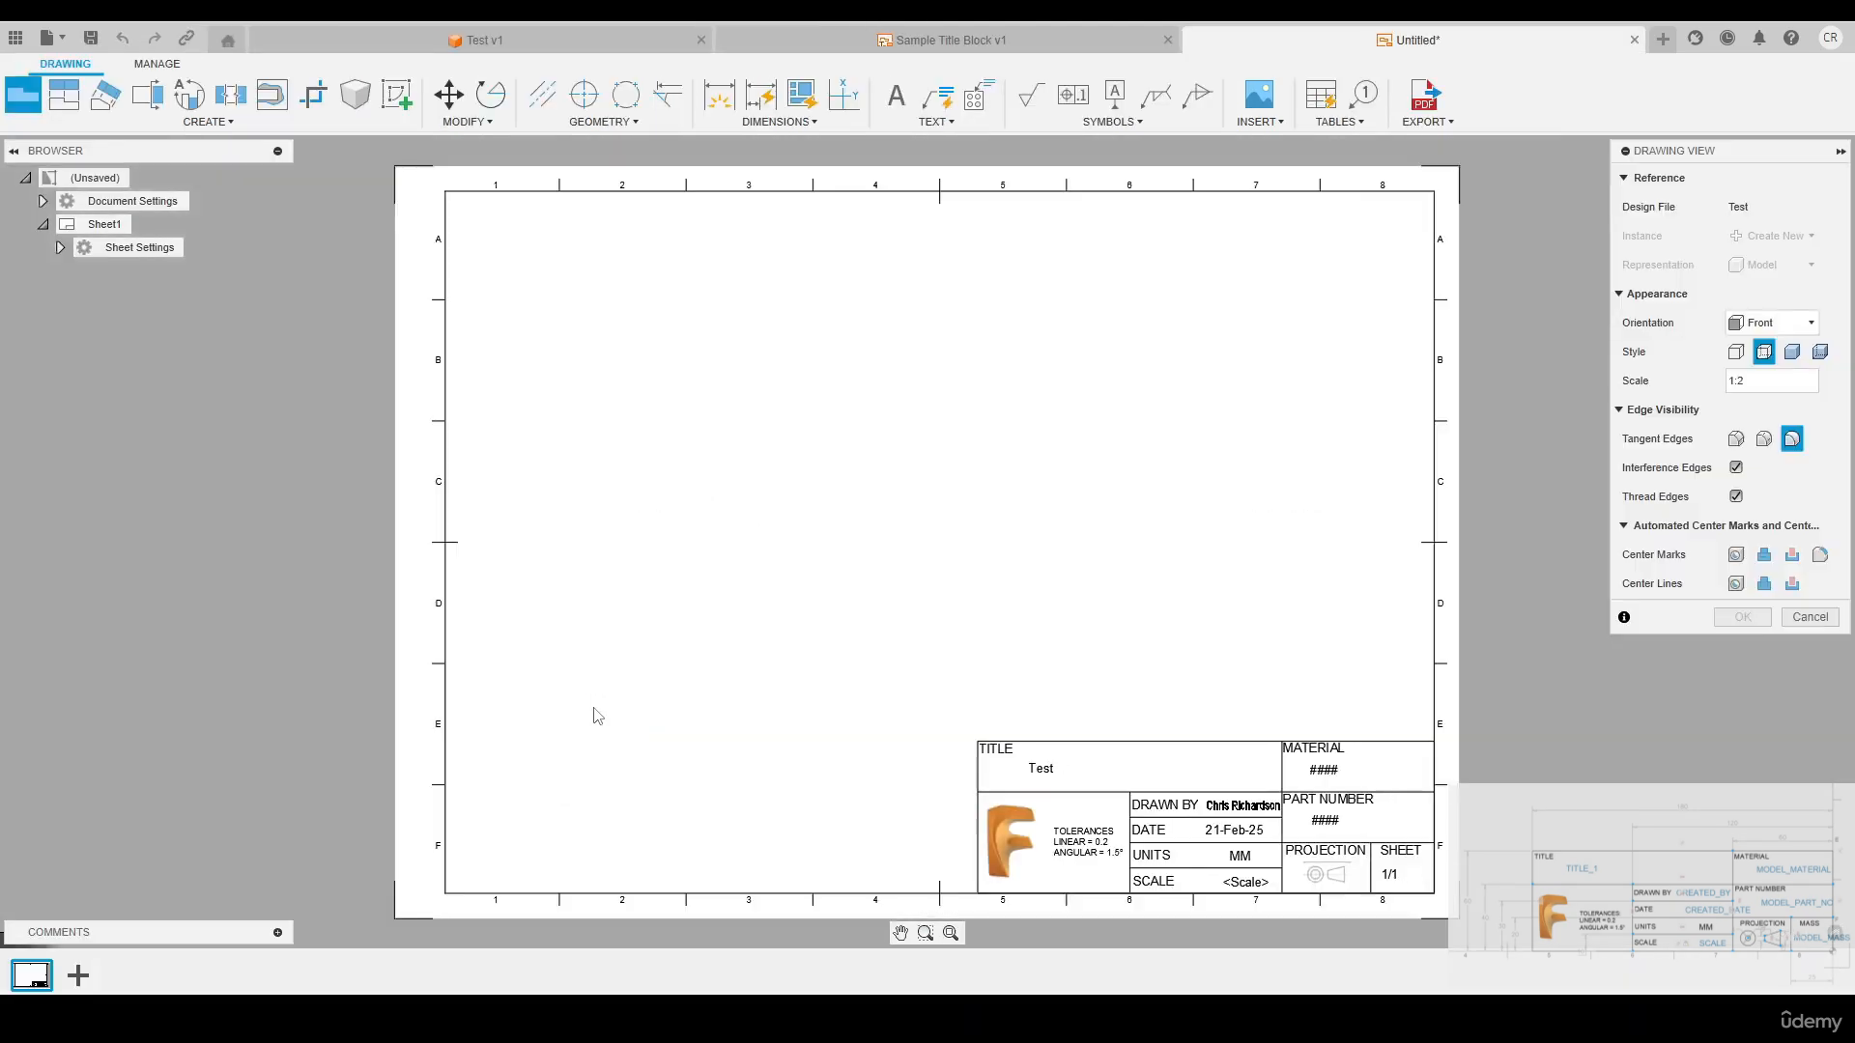
pyautogui.click(825, 469)
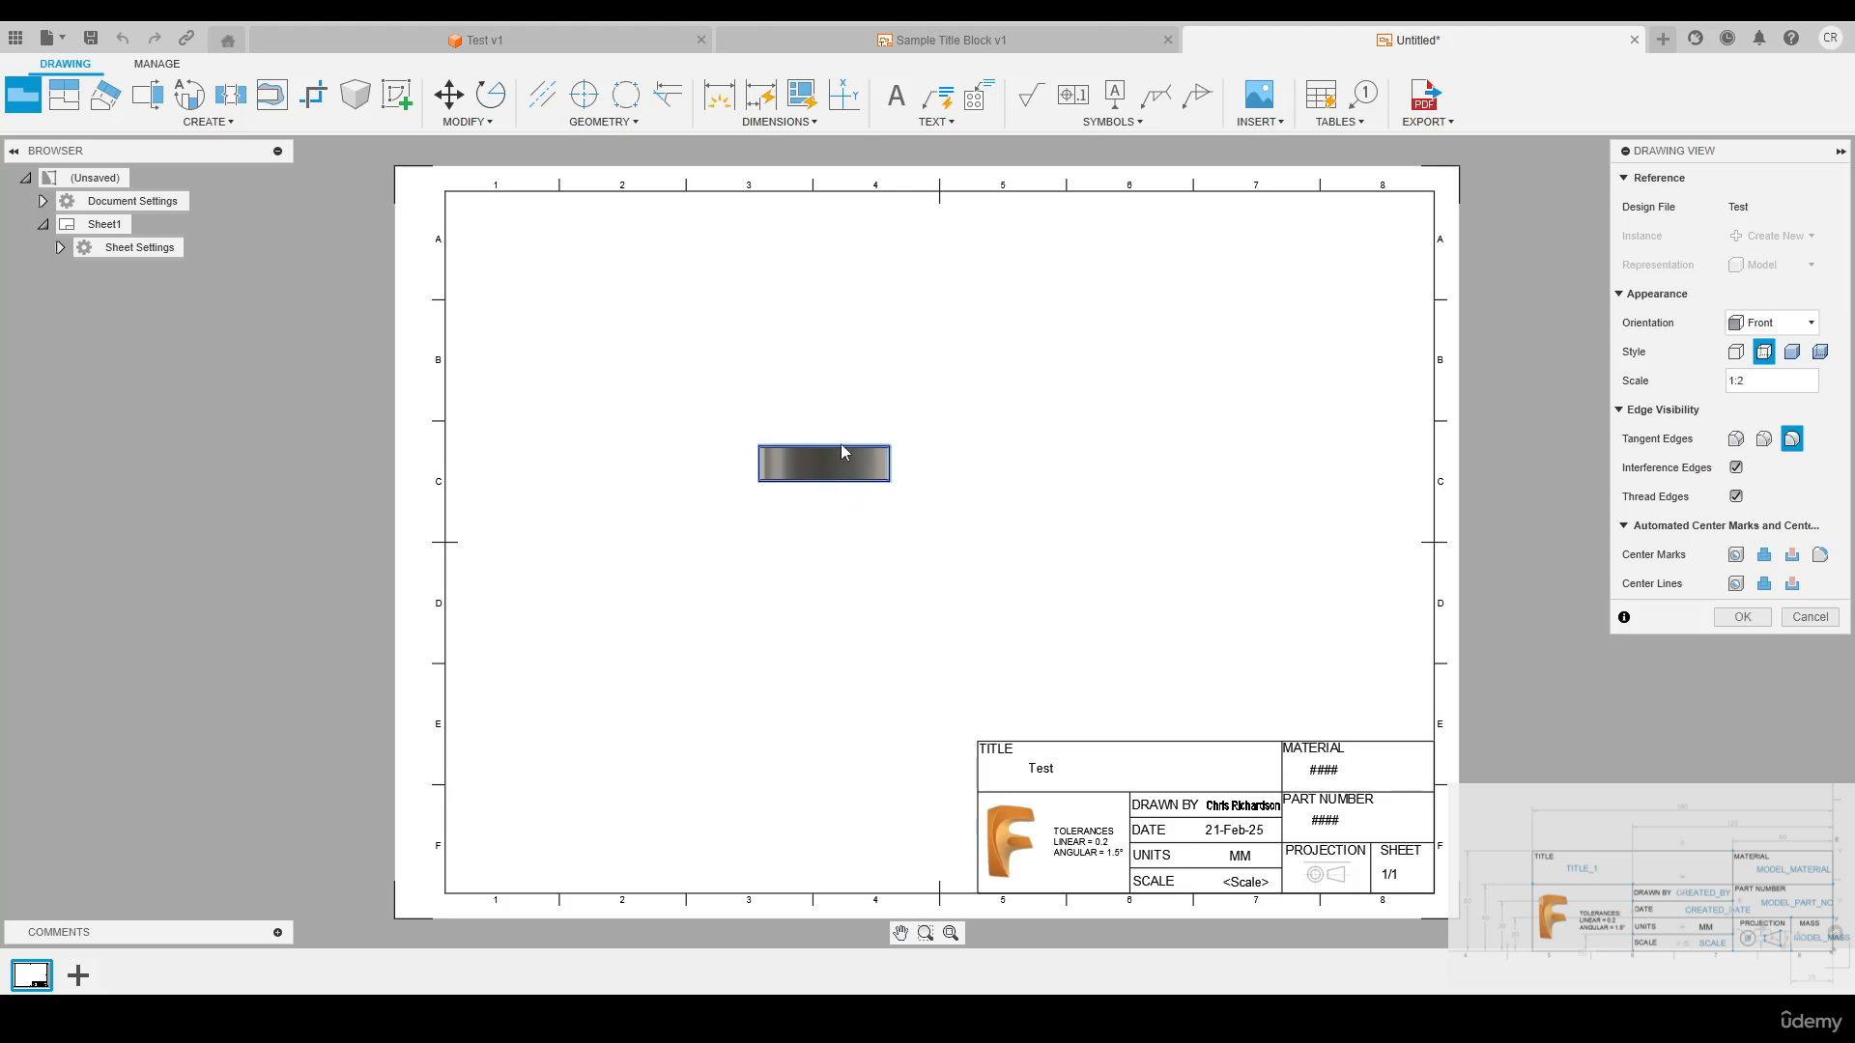
pyautogui.click(1734, 618)
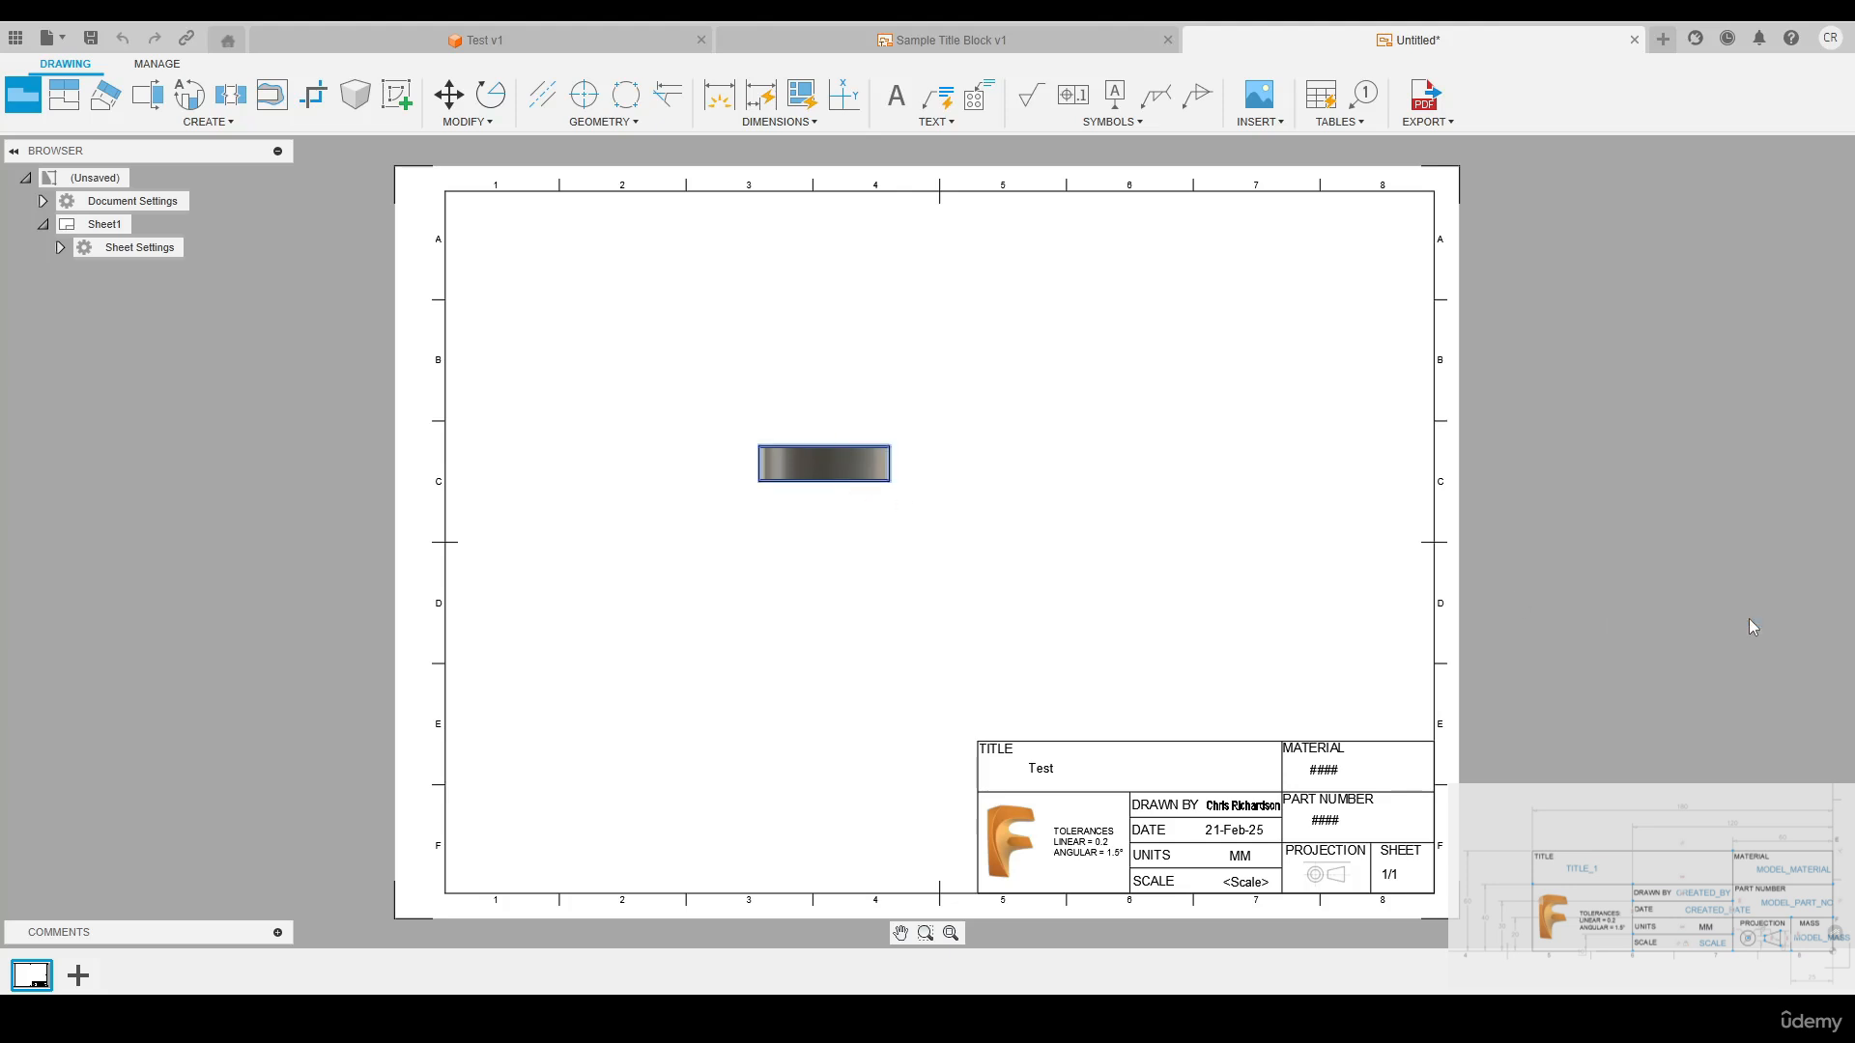
# Examine the title block of the new drawing, checking the title, material, part number, date, scale and sheet fields
pyautogui.moveTo(1328, 809); pyautogui.dragTo(1147, 599, button='middle')
pyautogui.scroll(5, 1147, 599)
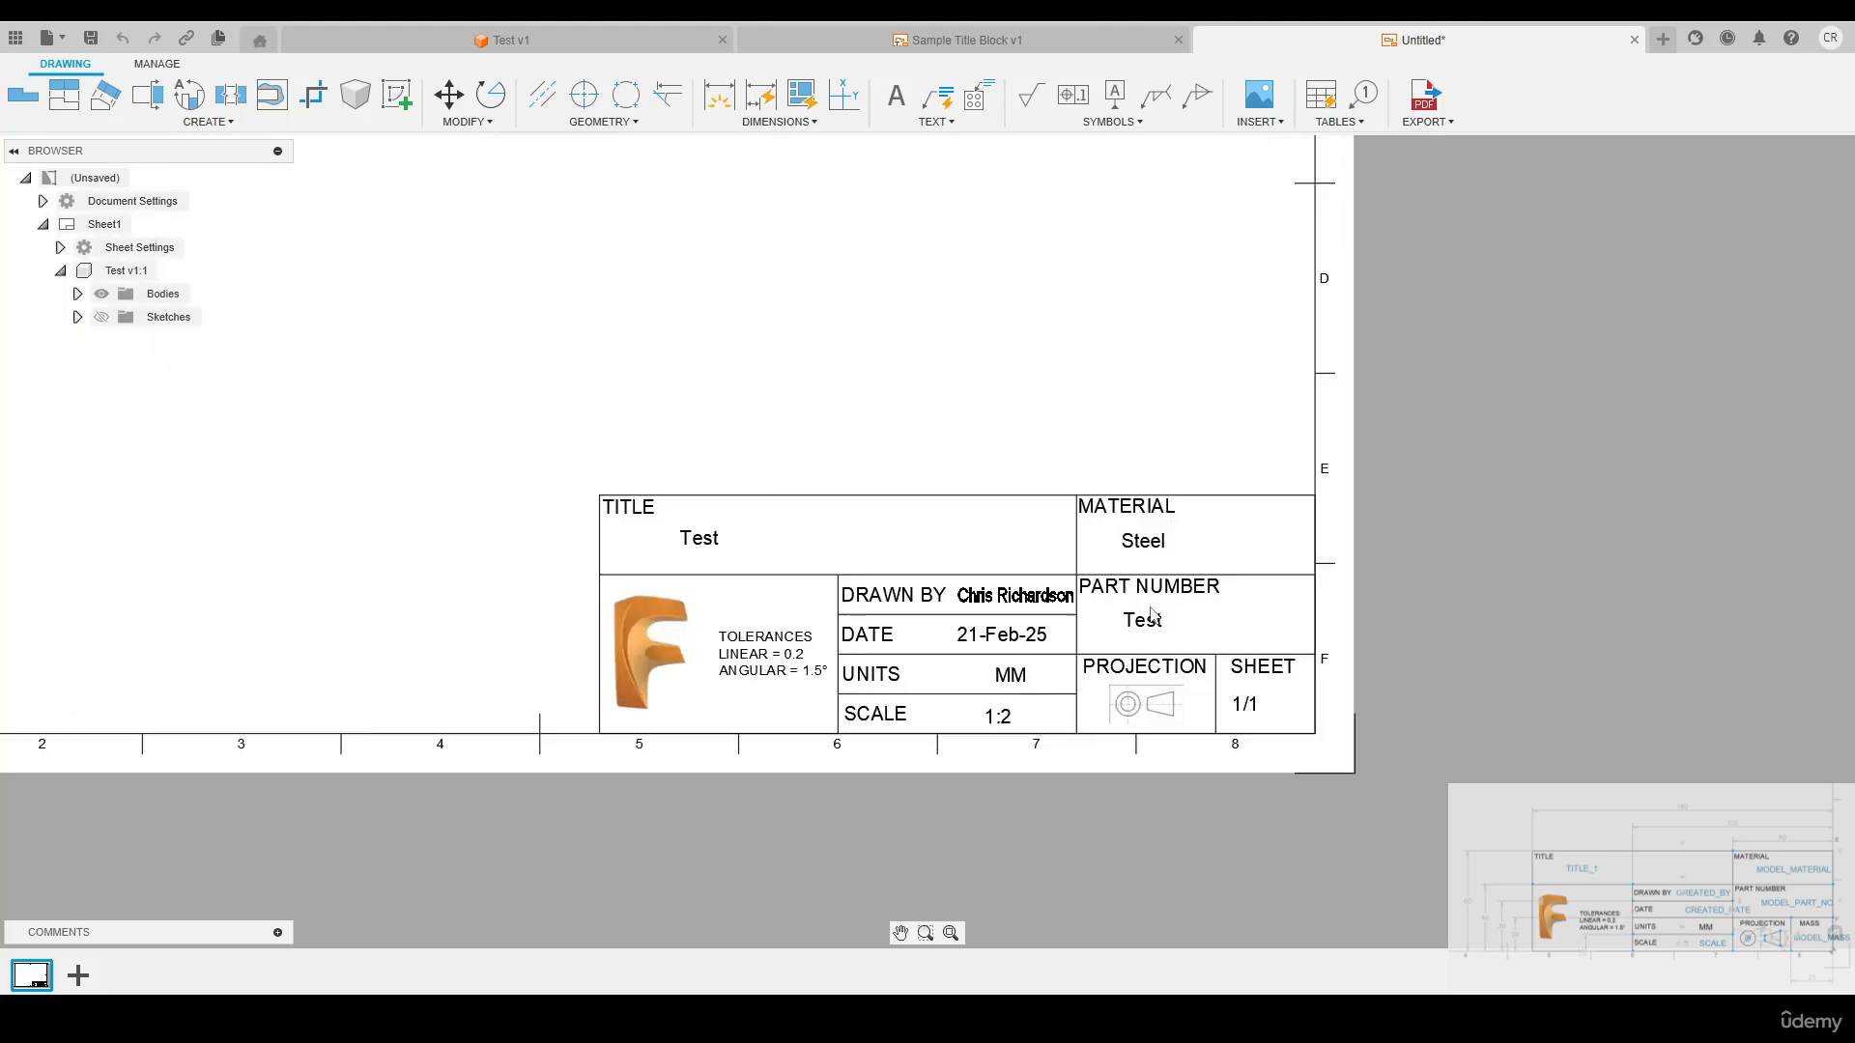
pyautogui.moveTo(875, 377); pyautogui.dragTo(898, 331, button='middle')
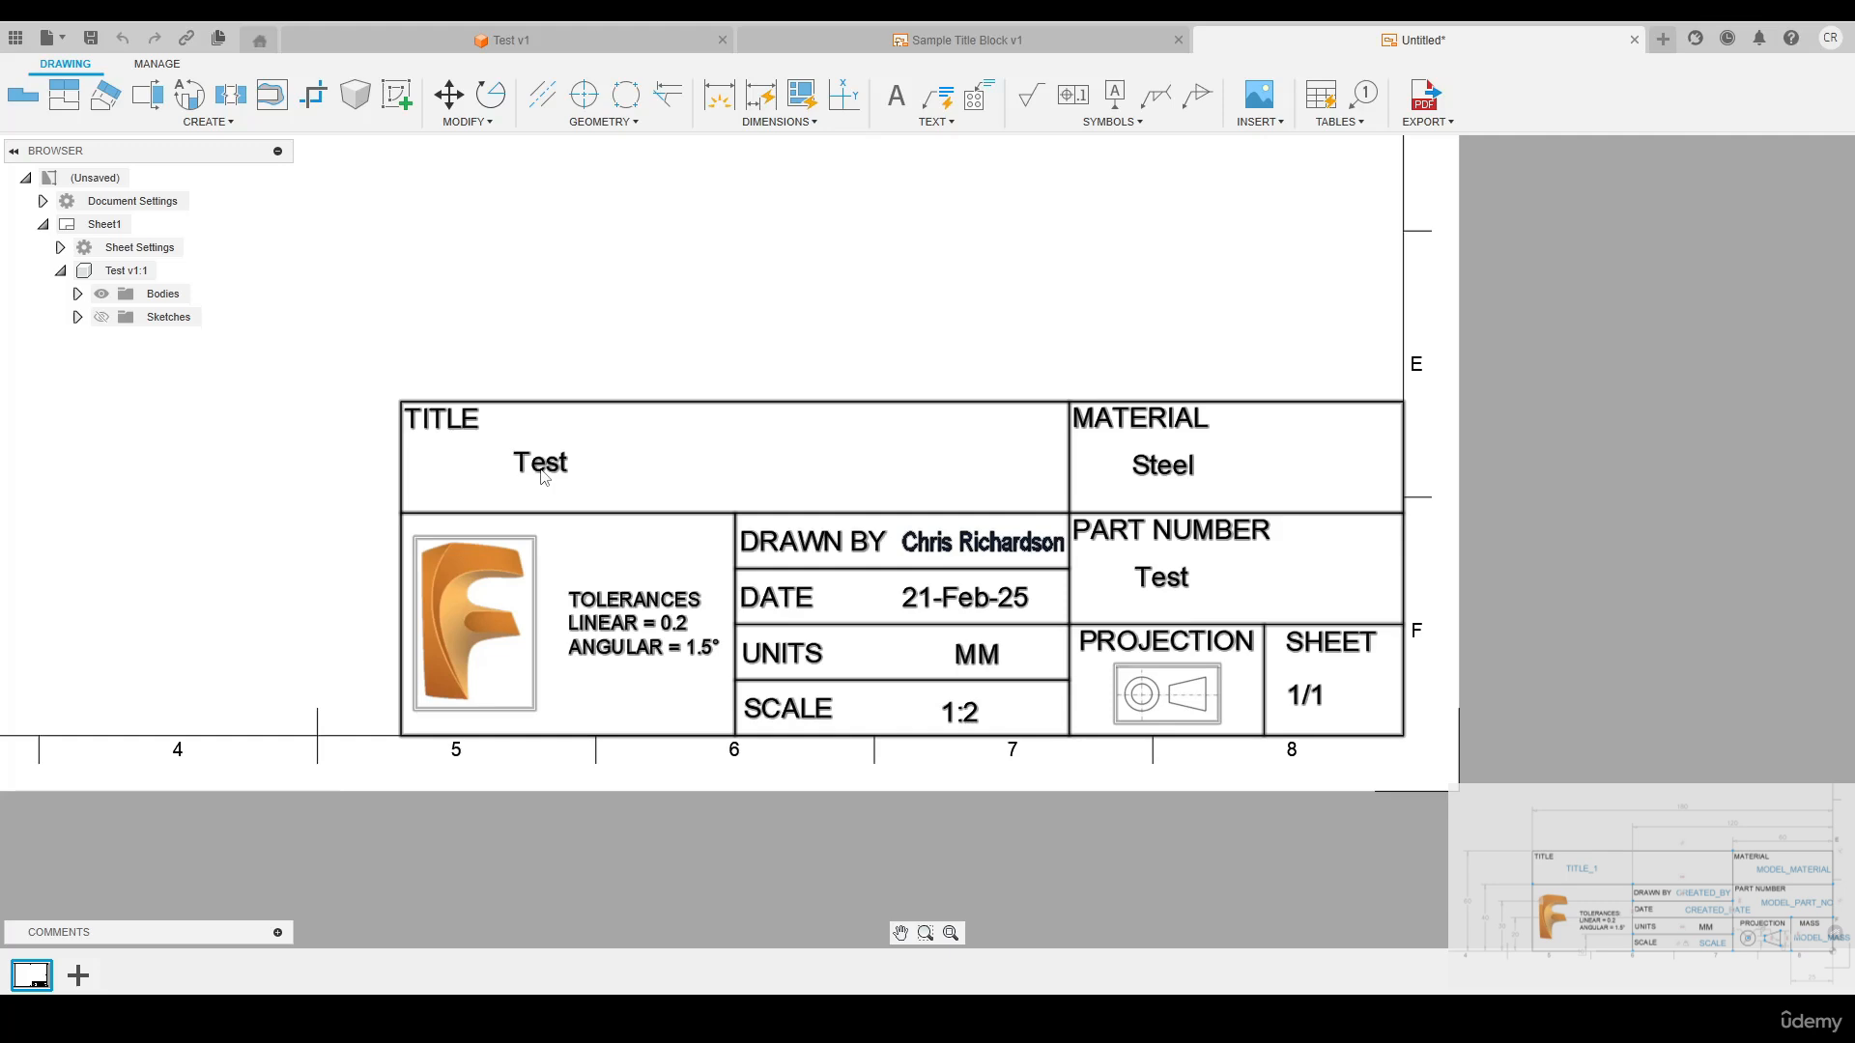
pyautogui.scroll(-4, 576, 473)
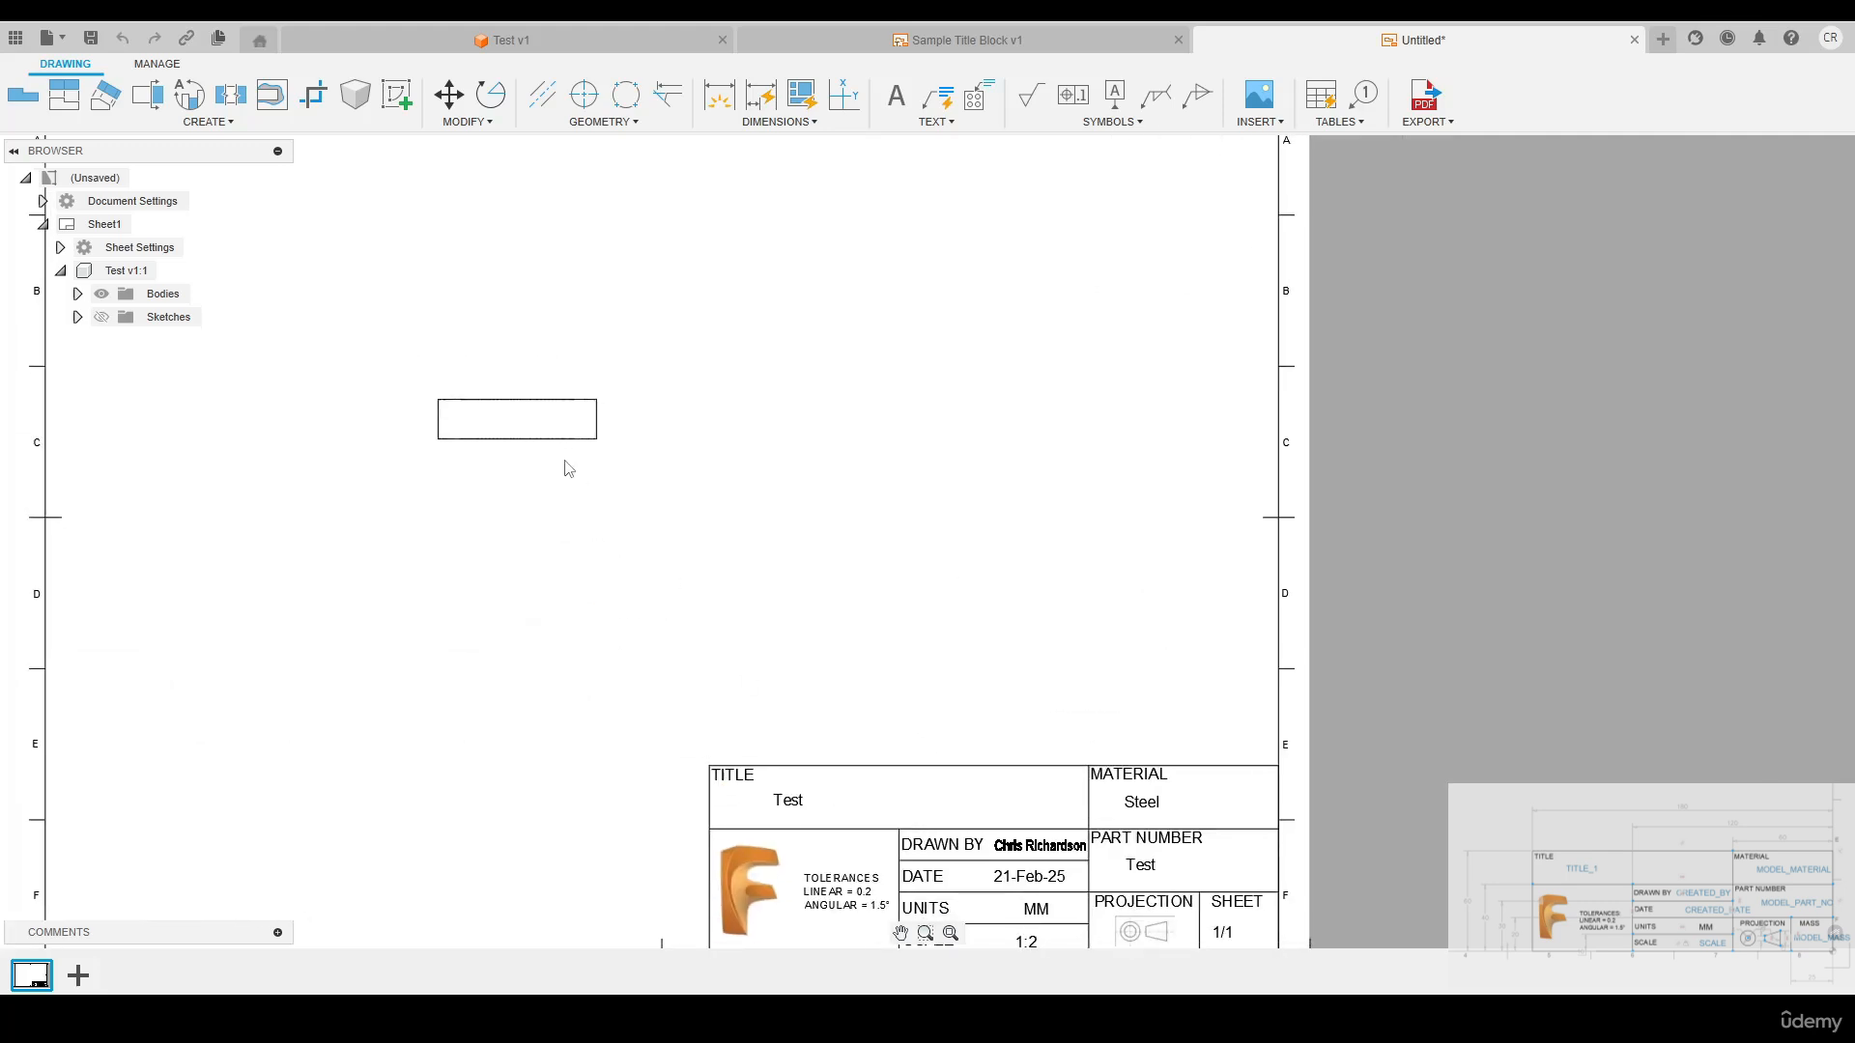
pyautogui.moveTo(808, 629); pyautogui.dragTo(629, 395, button='middle')
pyautogui.scroll(5, 623, 537)
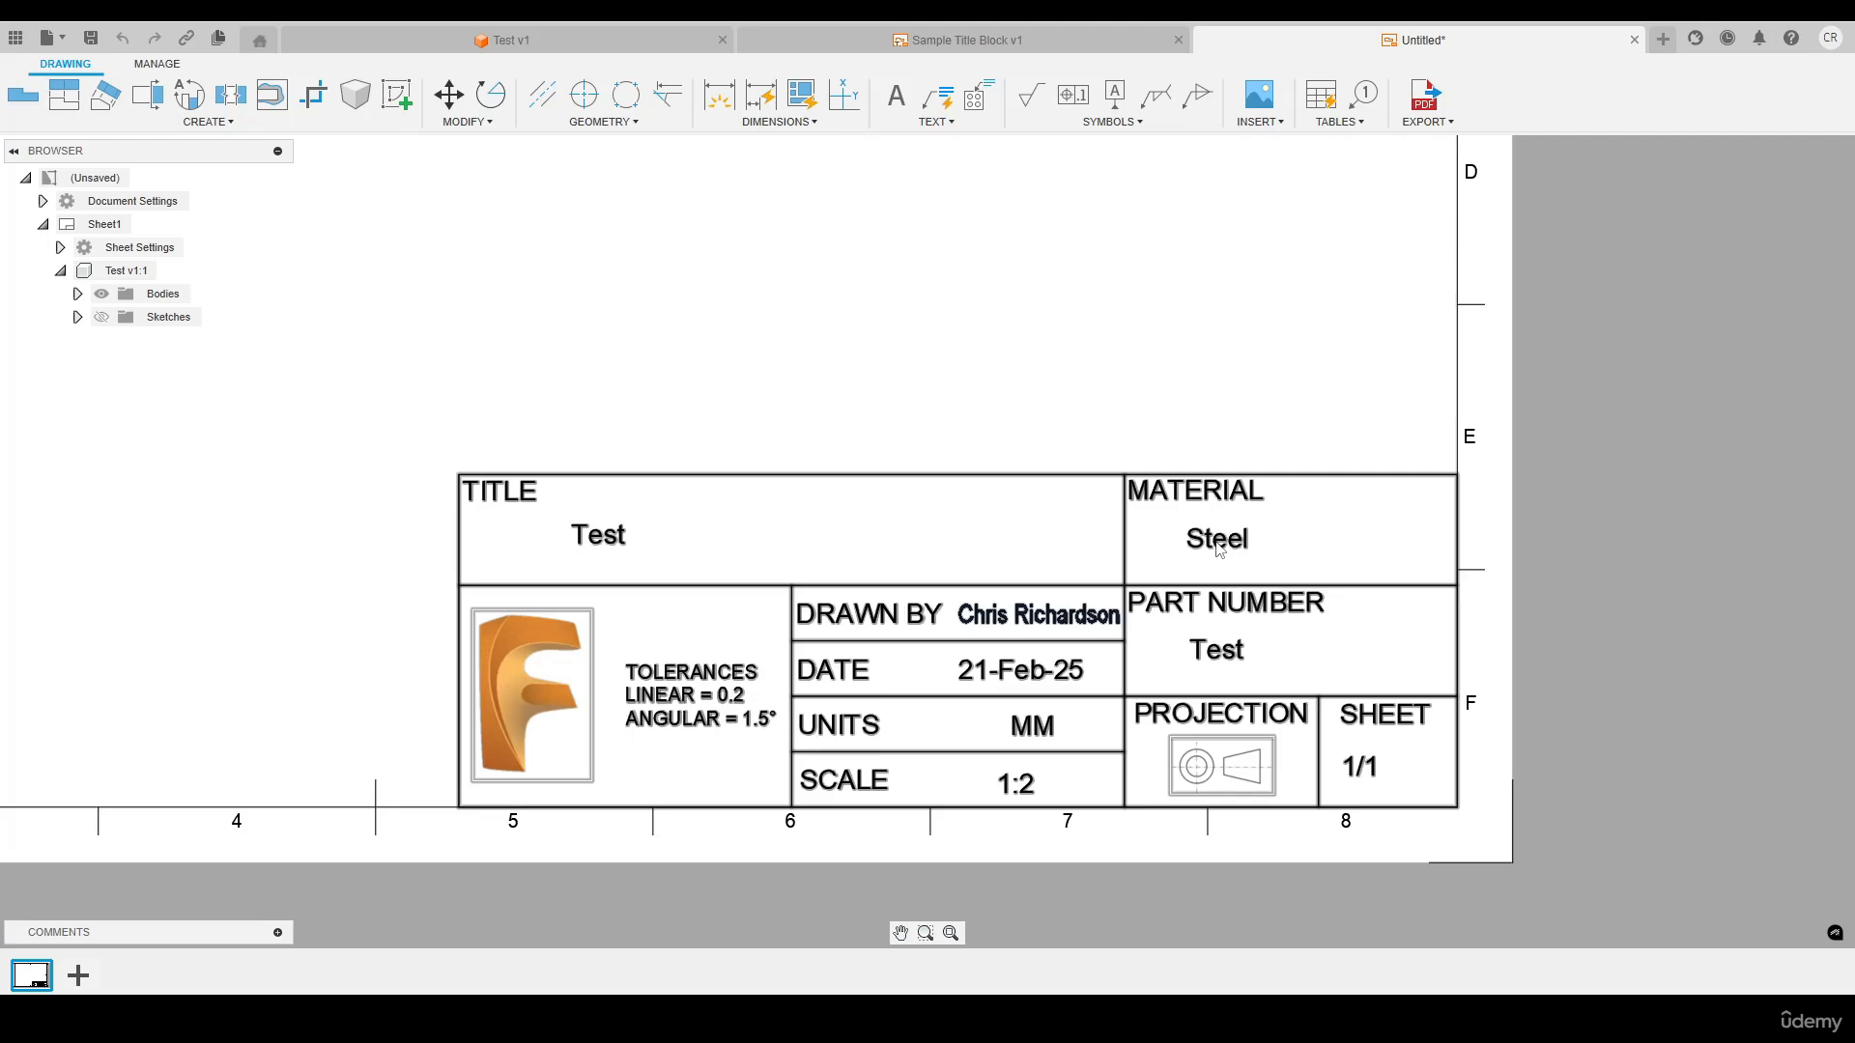
pyautogui.scroll(-1, 1219, 548)
pyautogui.scroll(2, 1221, 551)
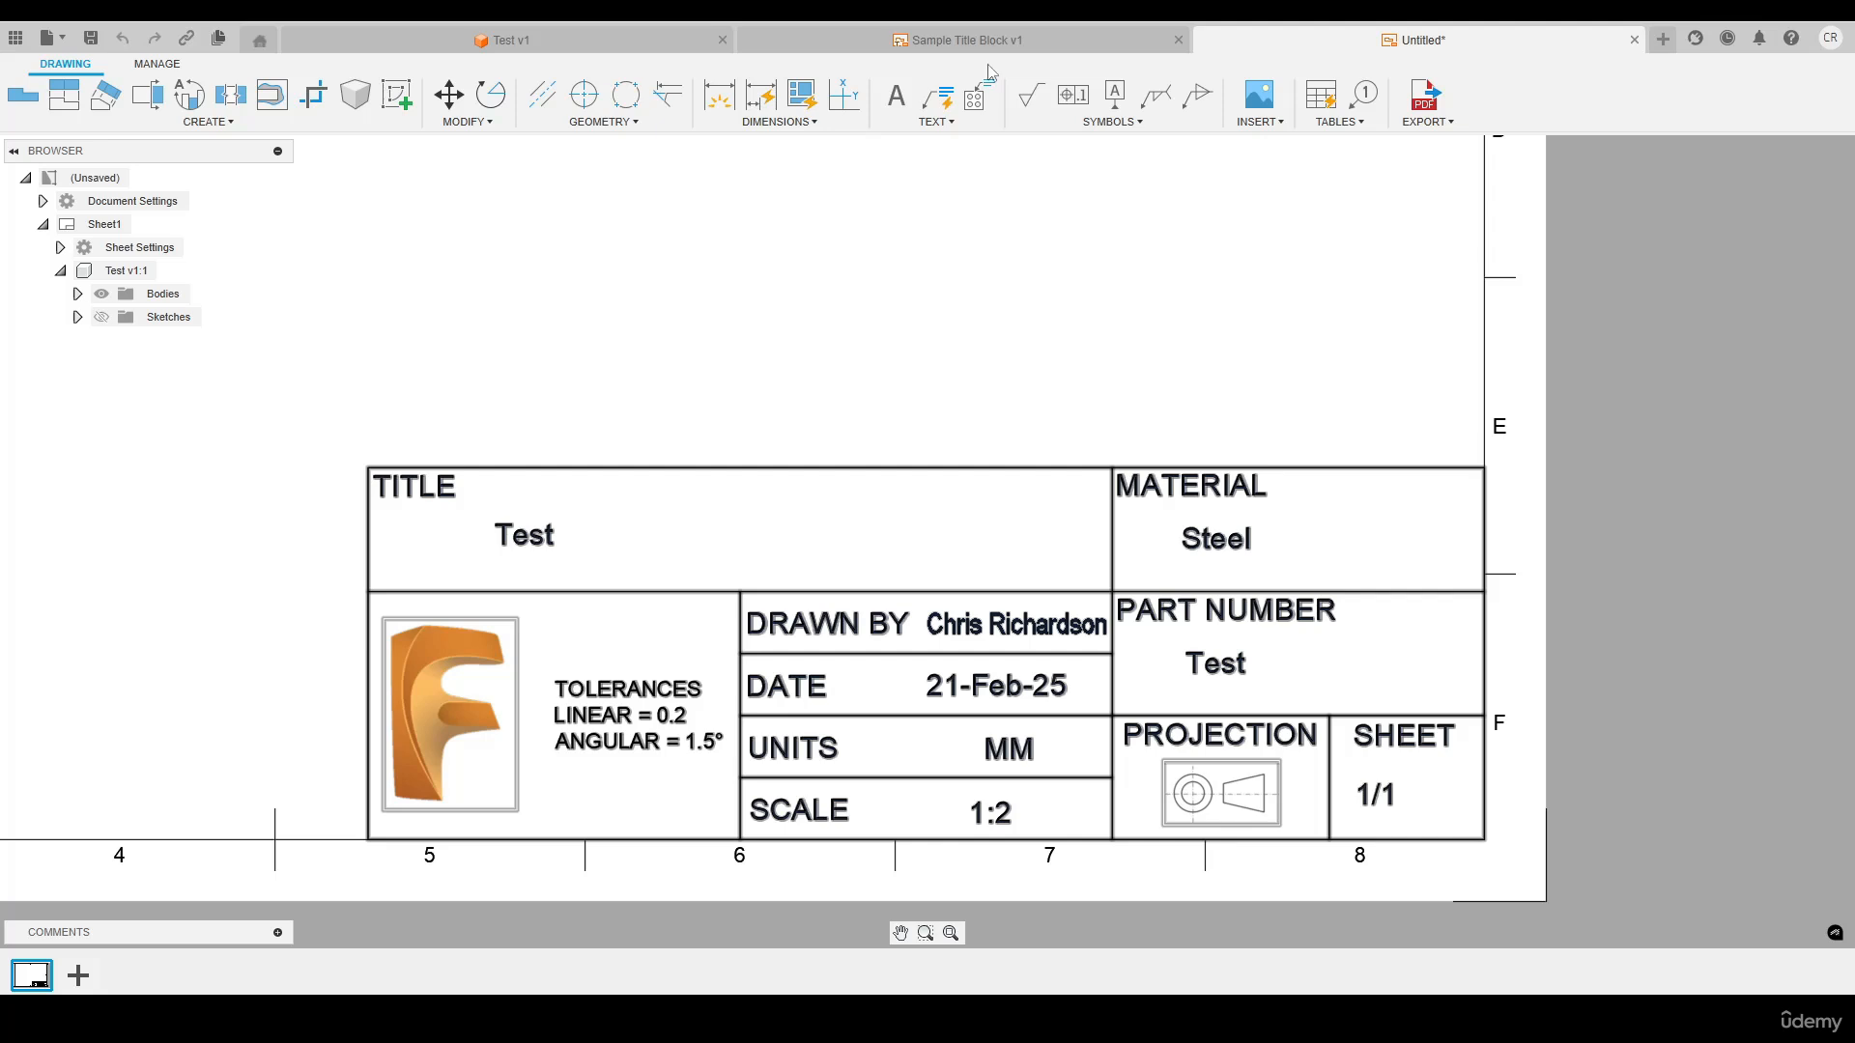
# In the Test design, assign the Cherry wood physical material from the Fusion Material Library to the disc
pyautogui.click(637, 32)
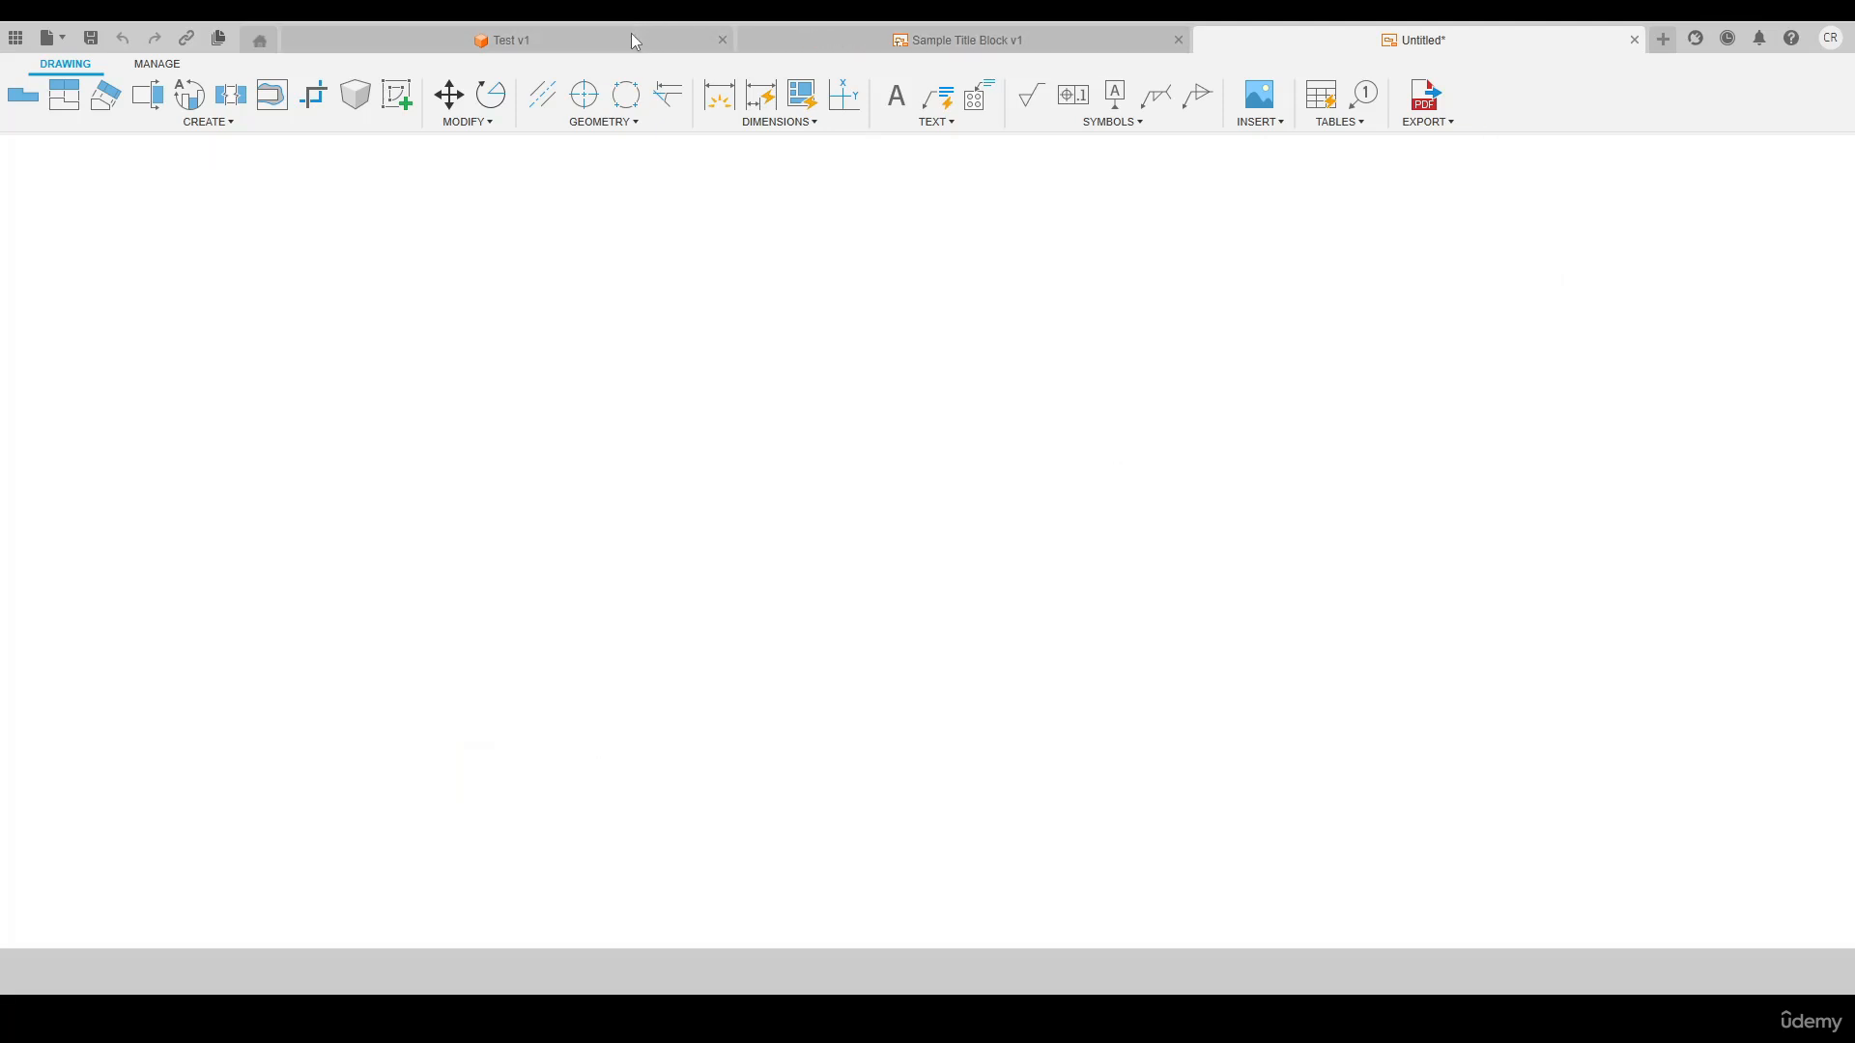
pyautogui.click(604, 121)
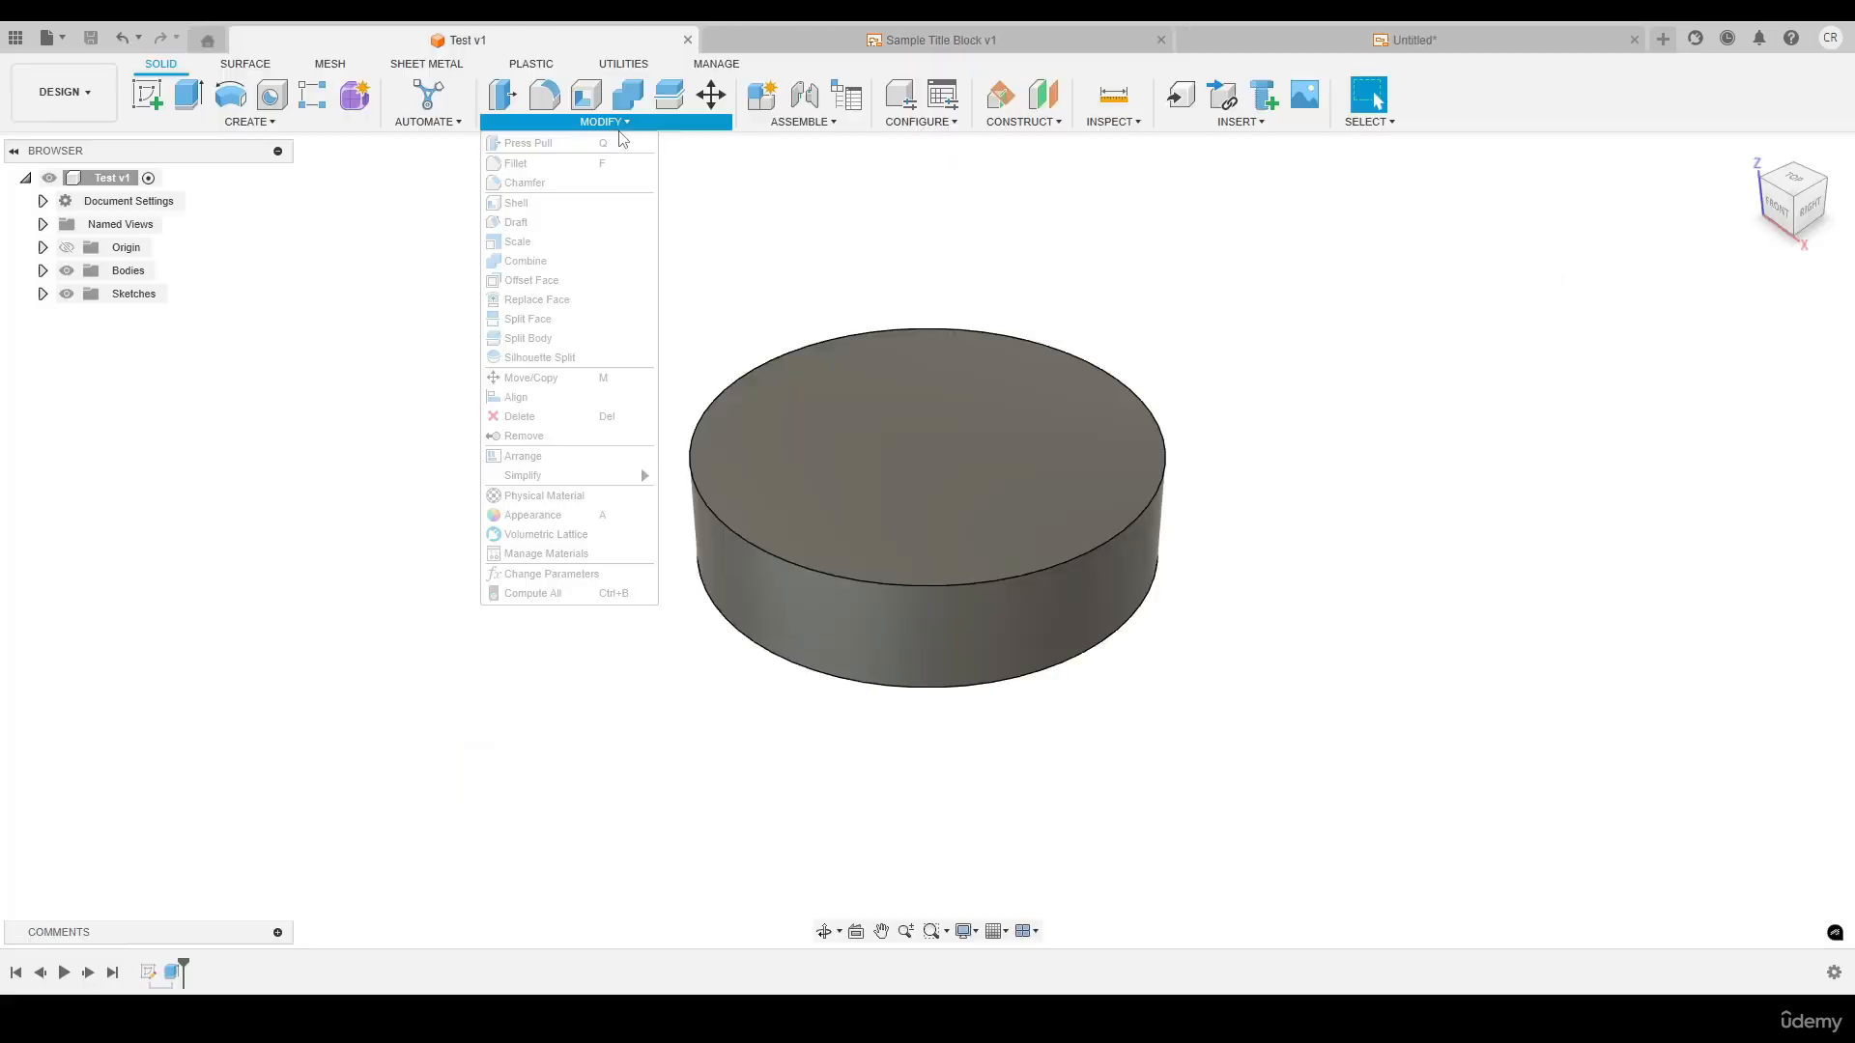
pyautogui.click(547, 497)
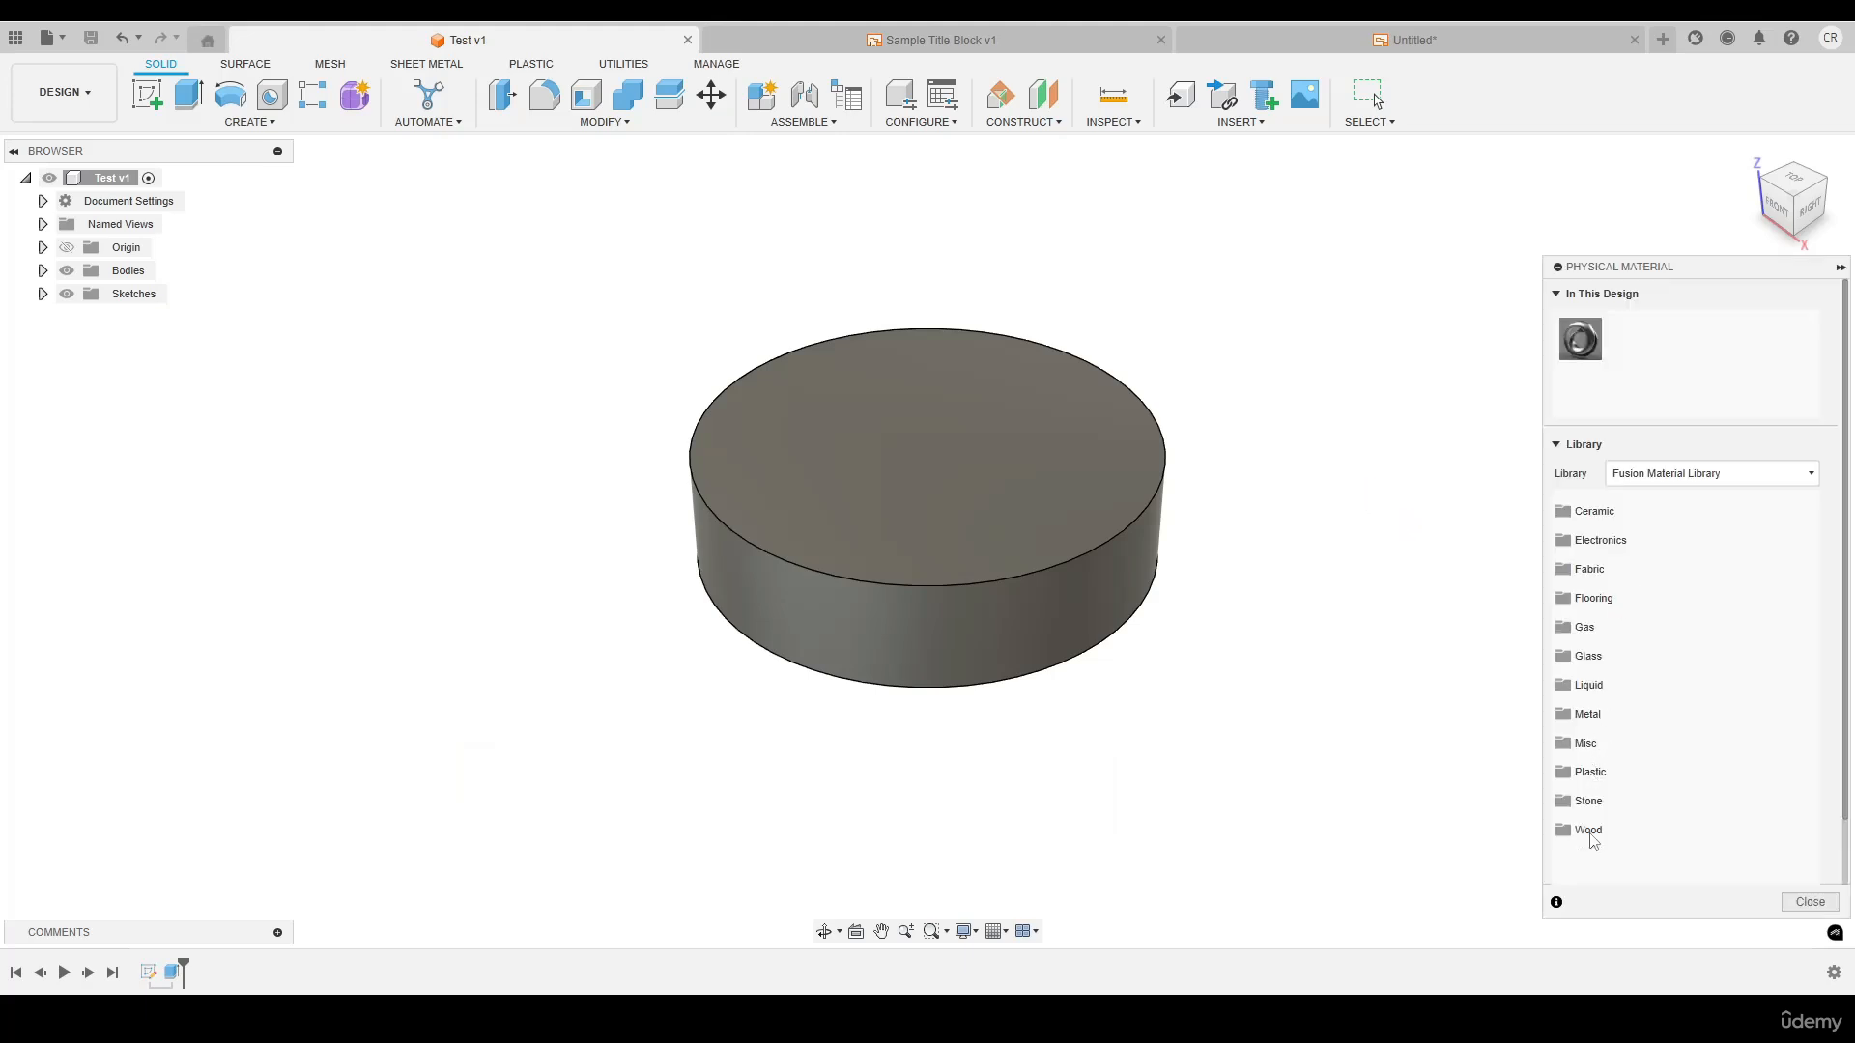
pyautogui.click(1587, 830)
pyautogui.scroll(-3, 1592, 735)
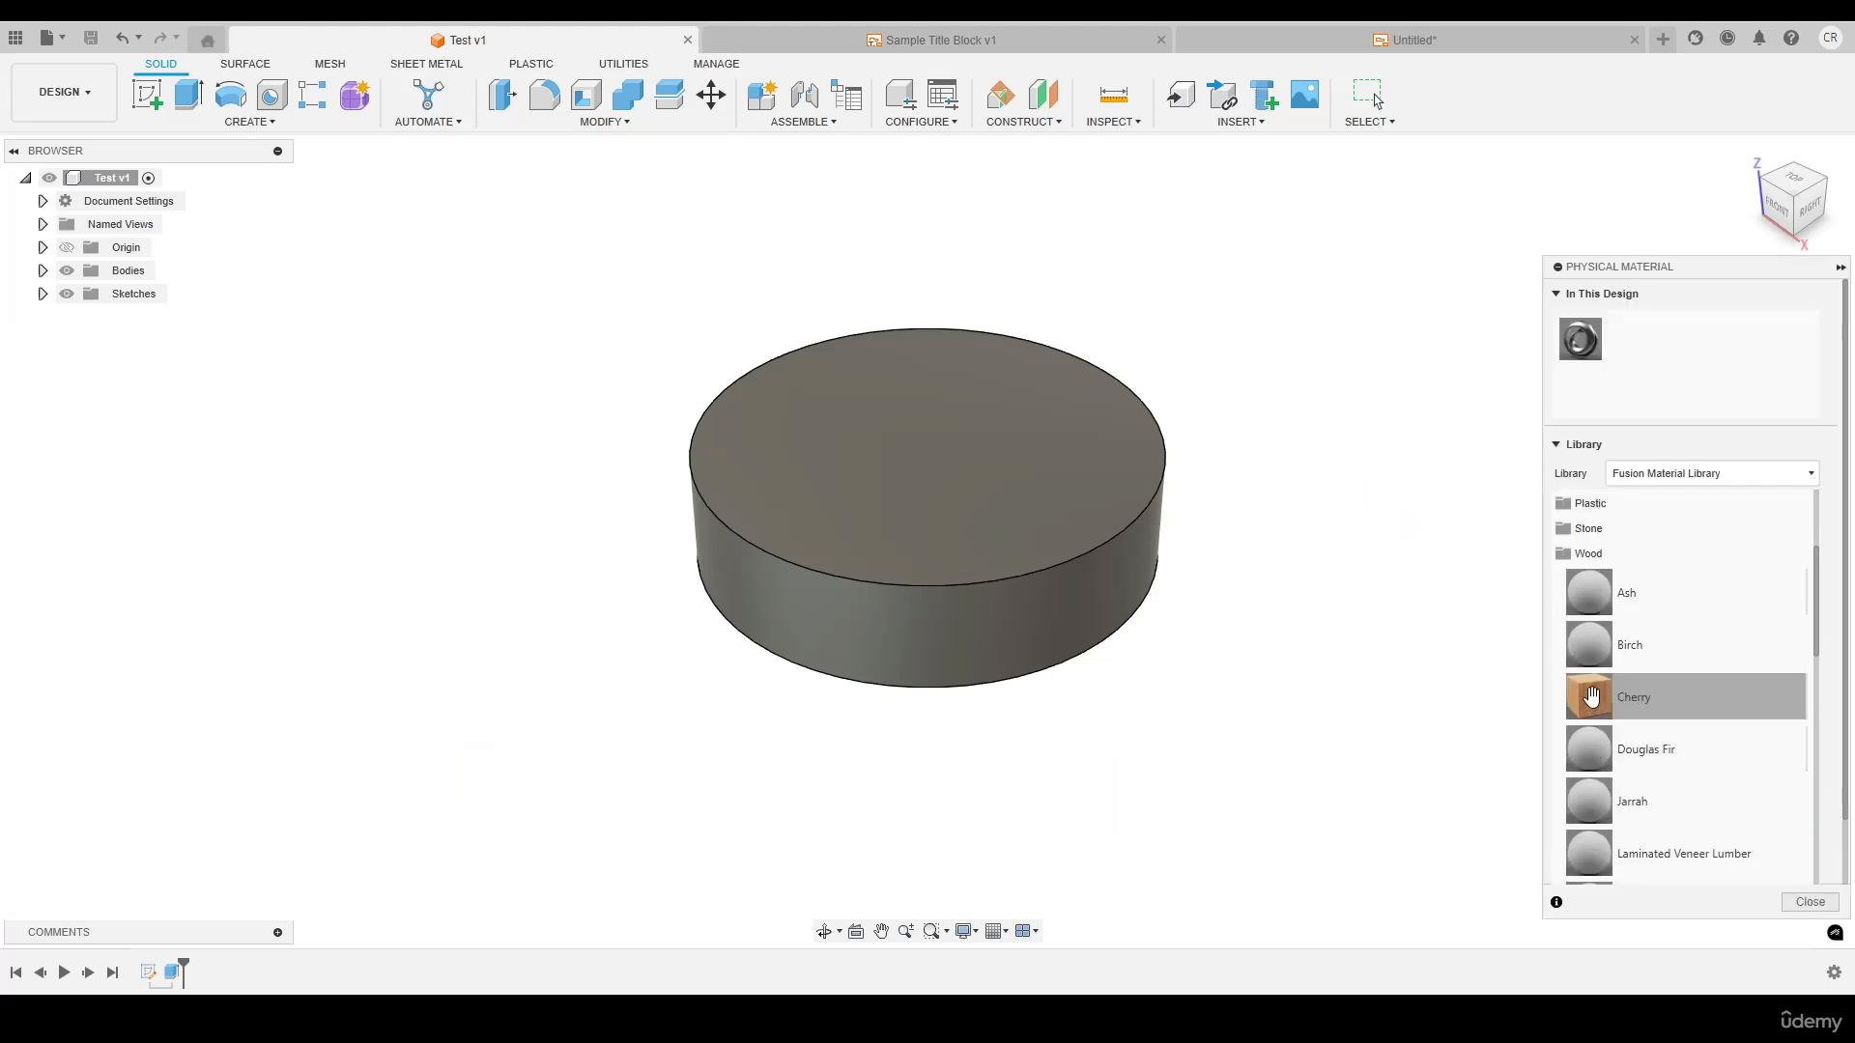
pyautogui.moveTo(1591, 696); pyautogui.dragTo(927, 464)
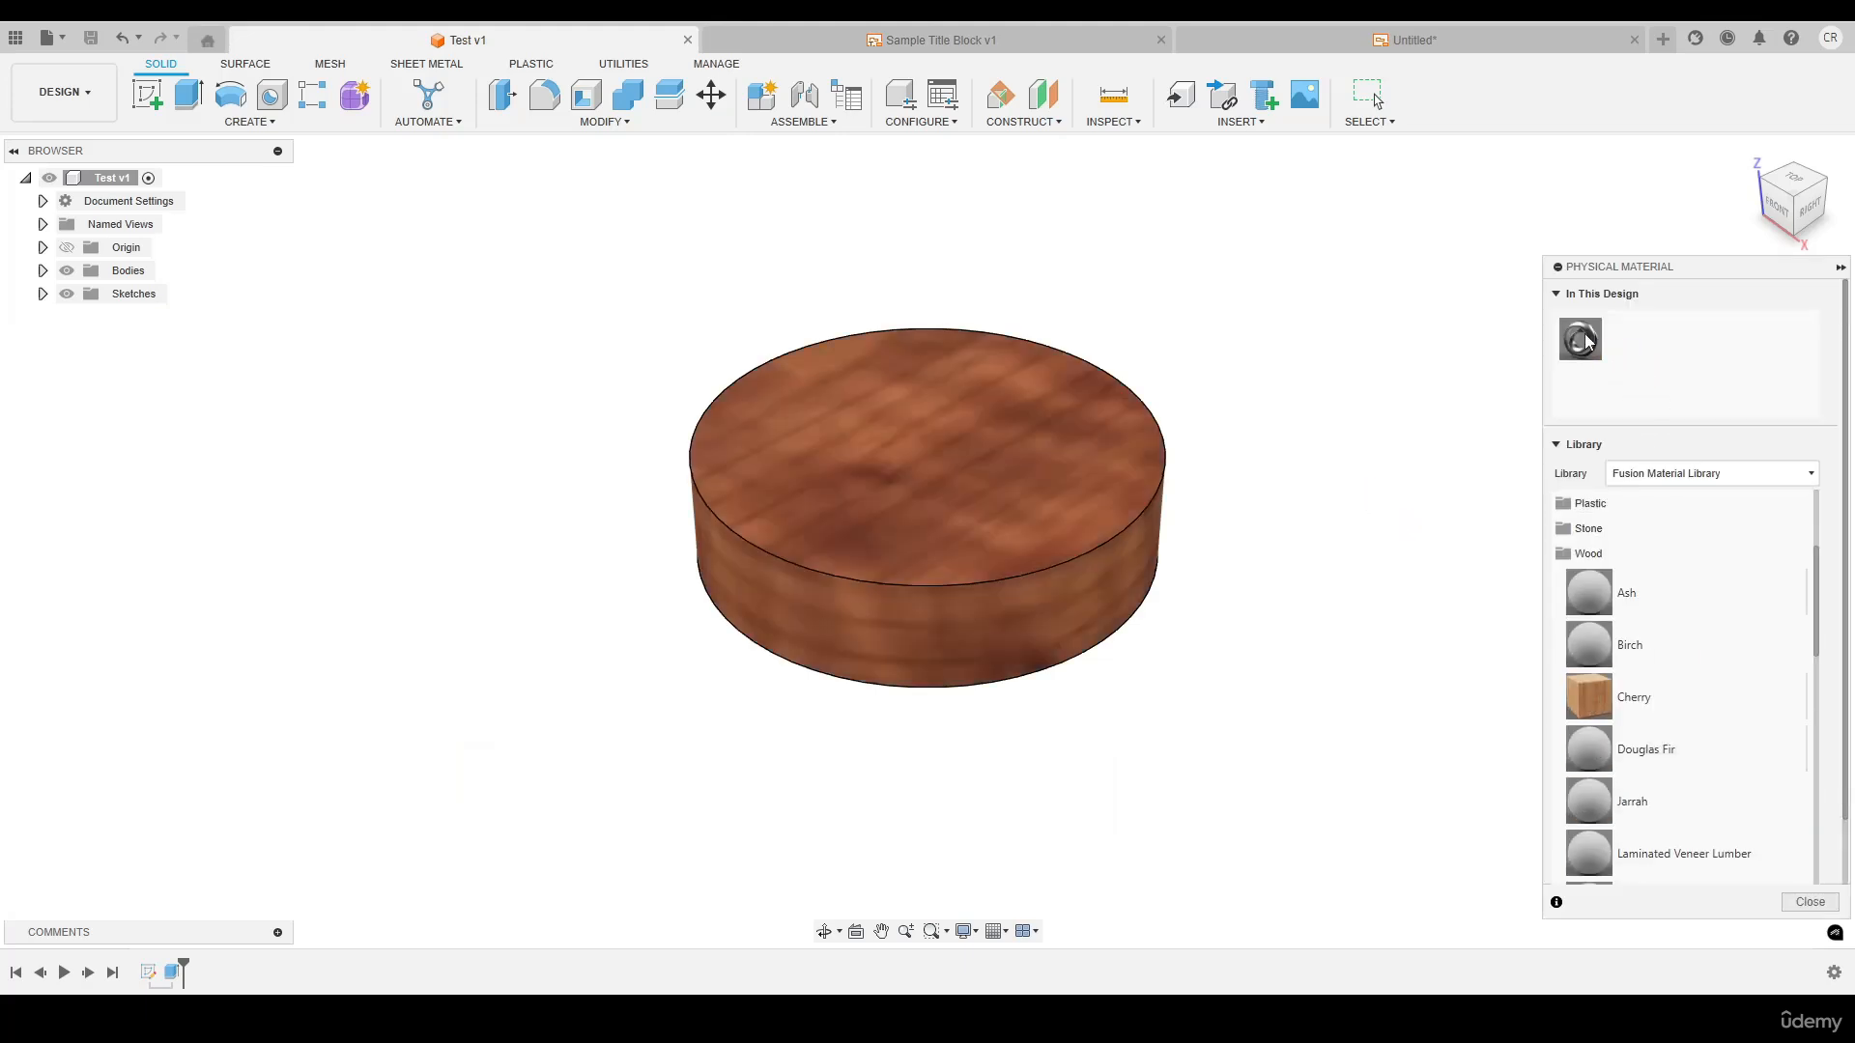
pyautogui.click(1810, 904)
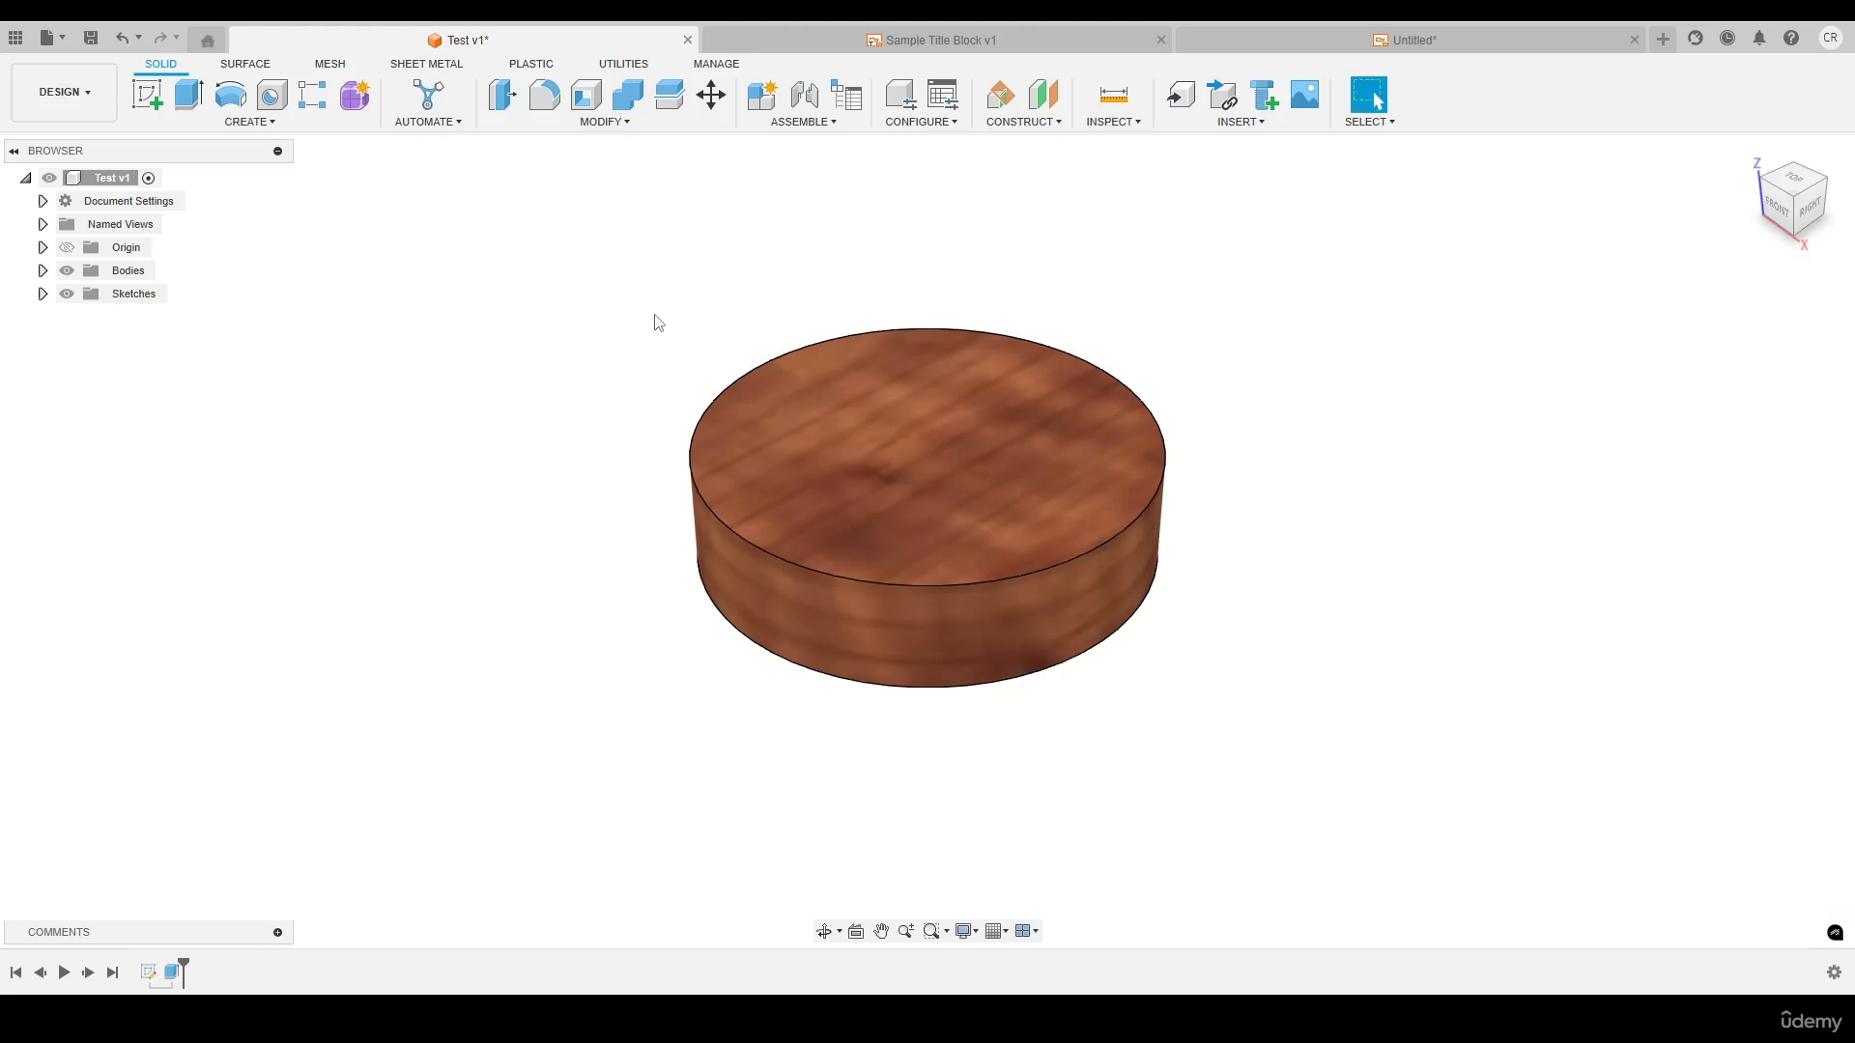
# Set the Test component's part number to WD 1234 in its properties and save the design as a new version
pyautogui.rightClick(109, 183)
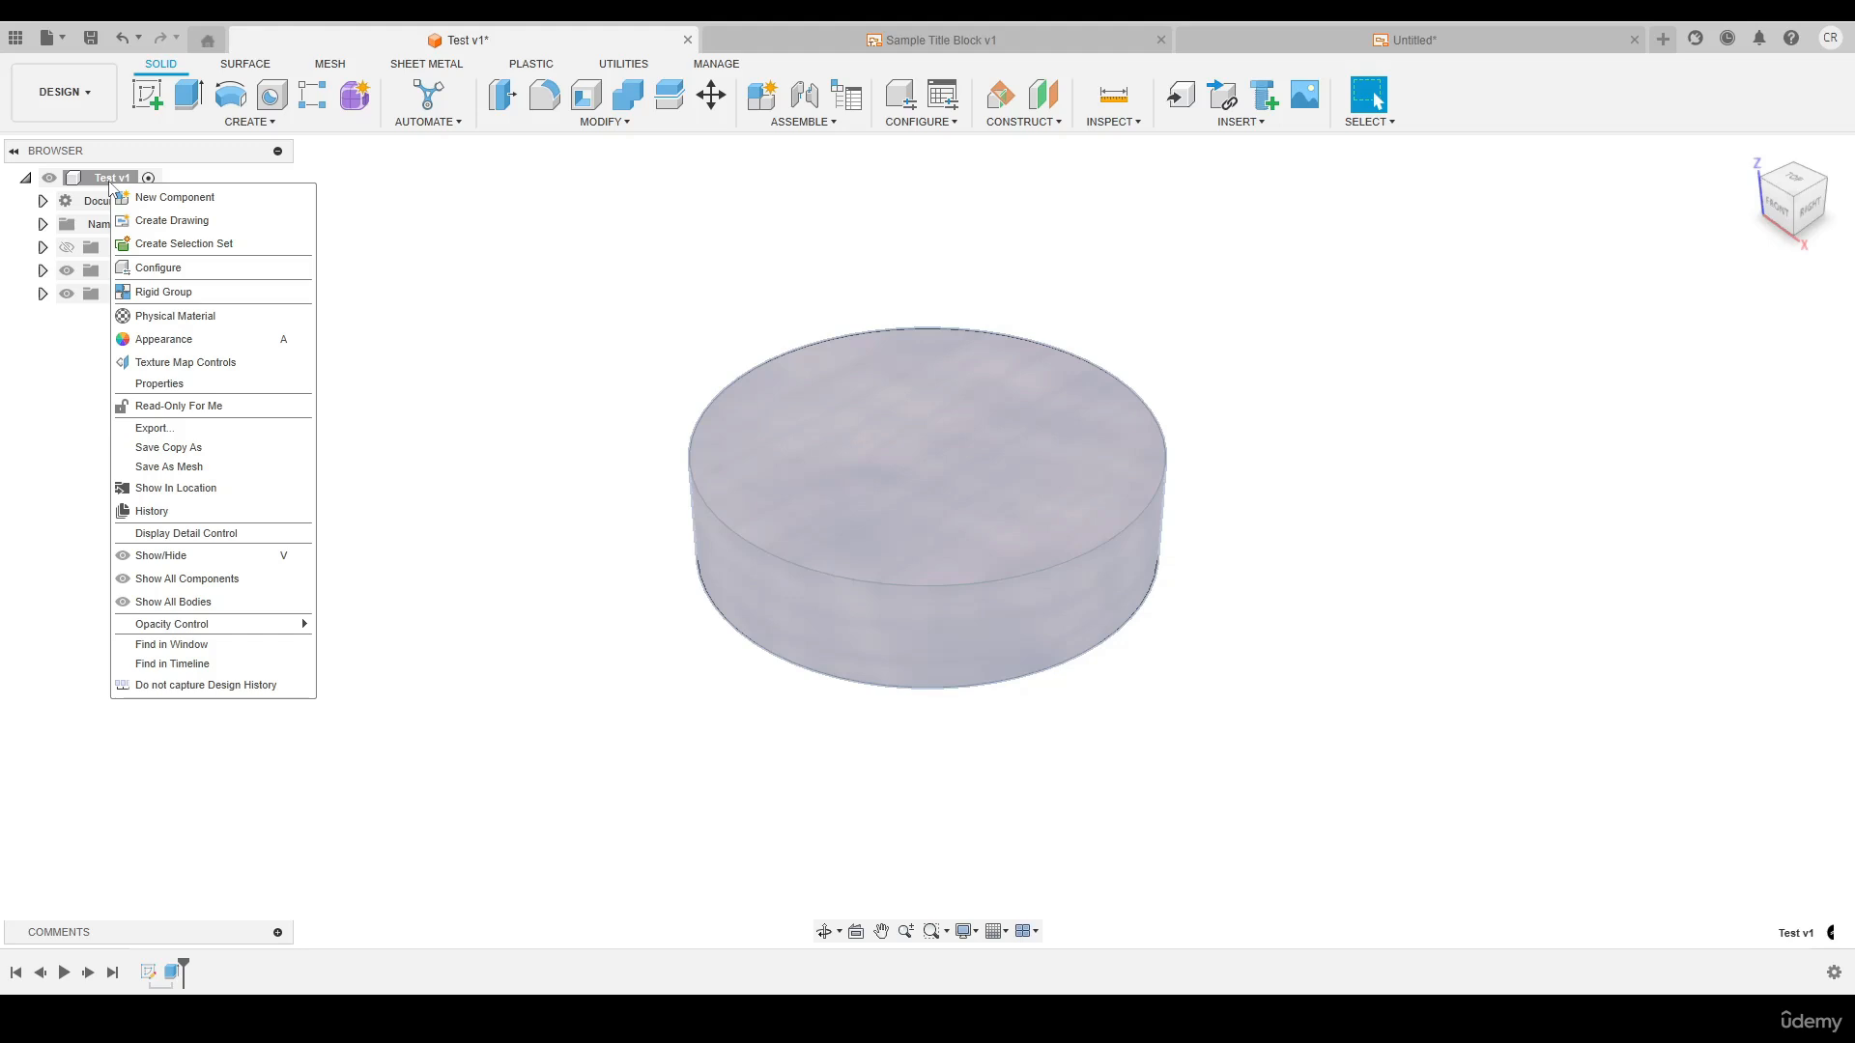
pyautogui.click(160, 385)
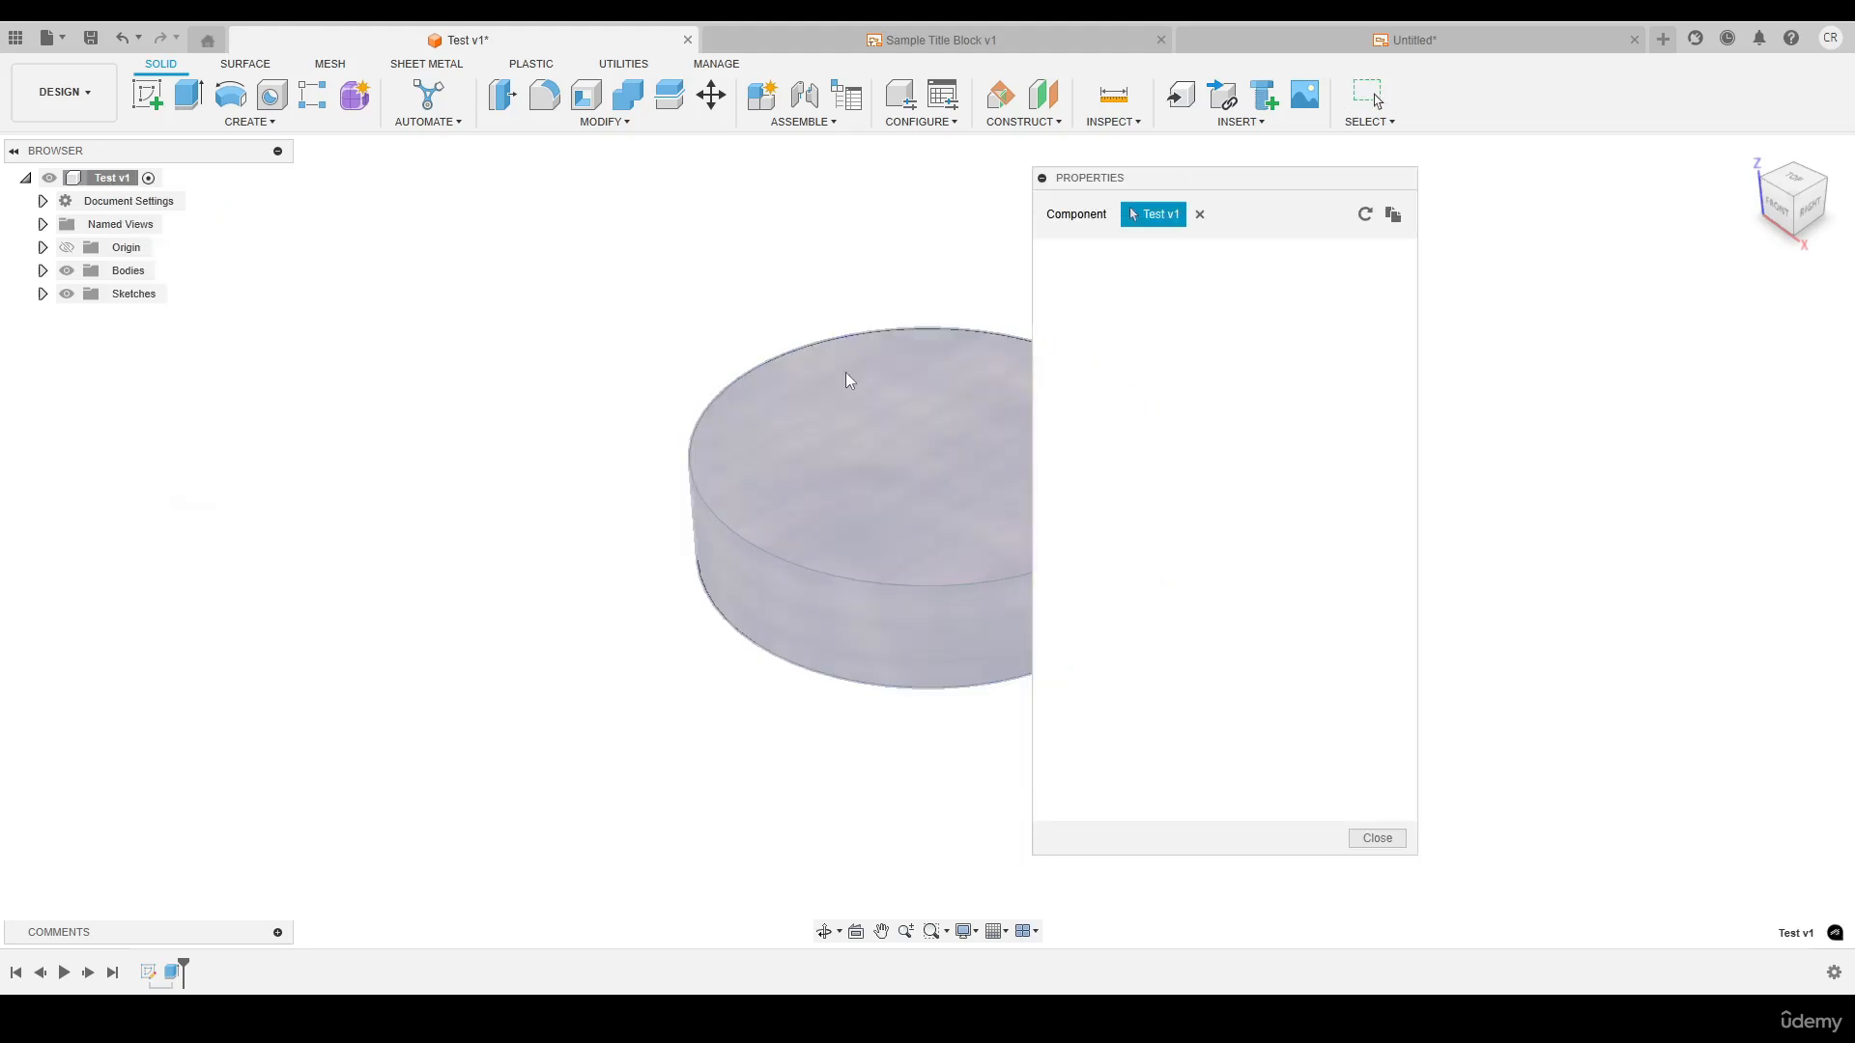
pyautogui.moveTo(1244, 291); pyautogui.dragTo(1138, 285)
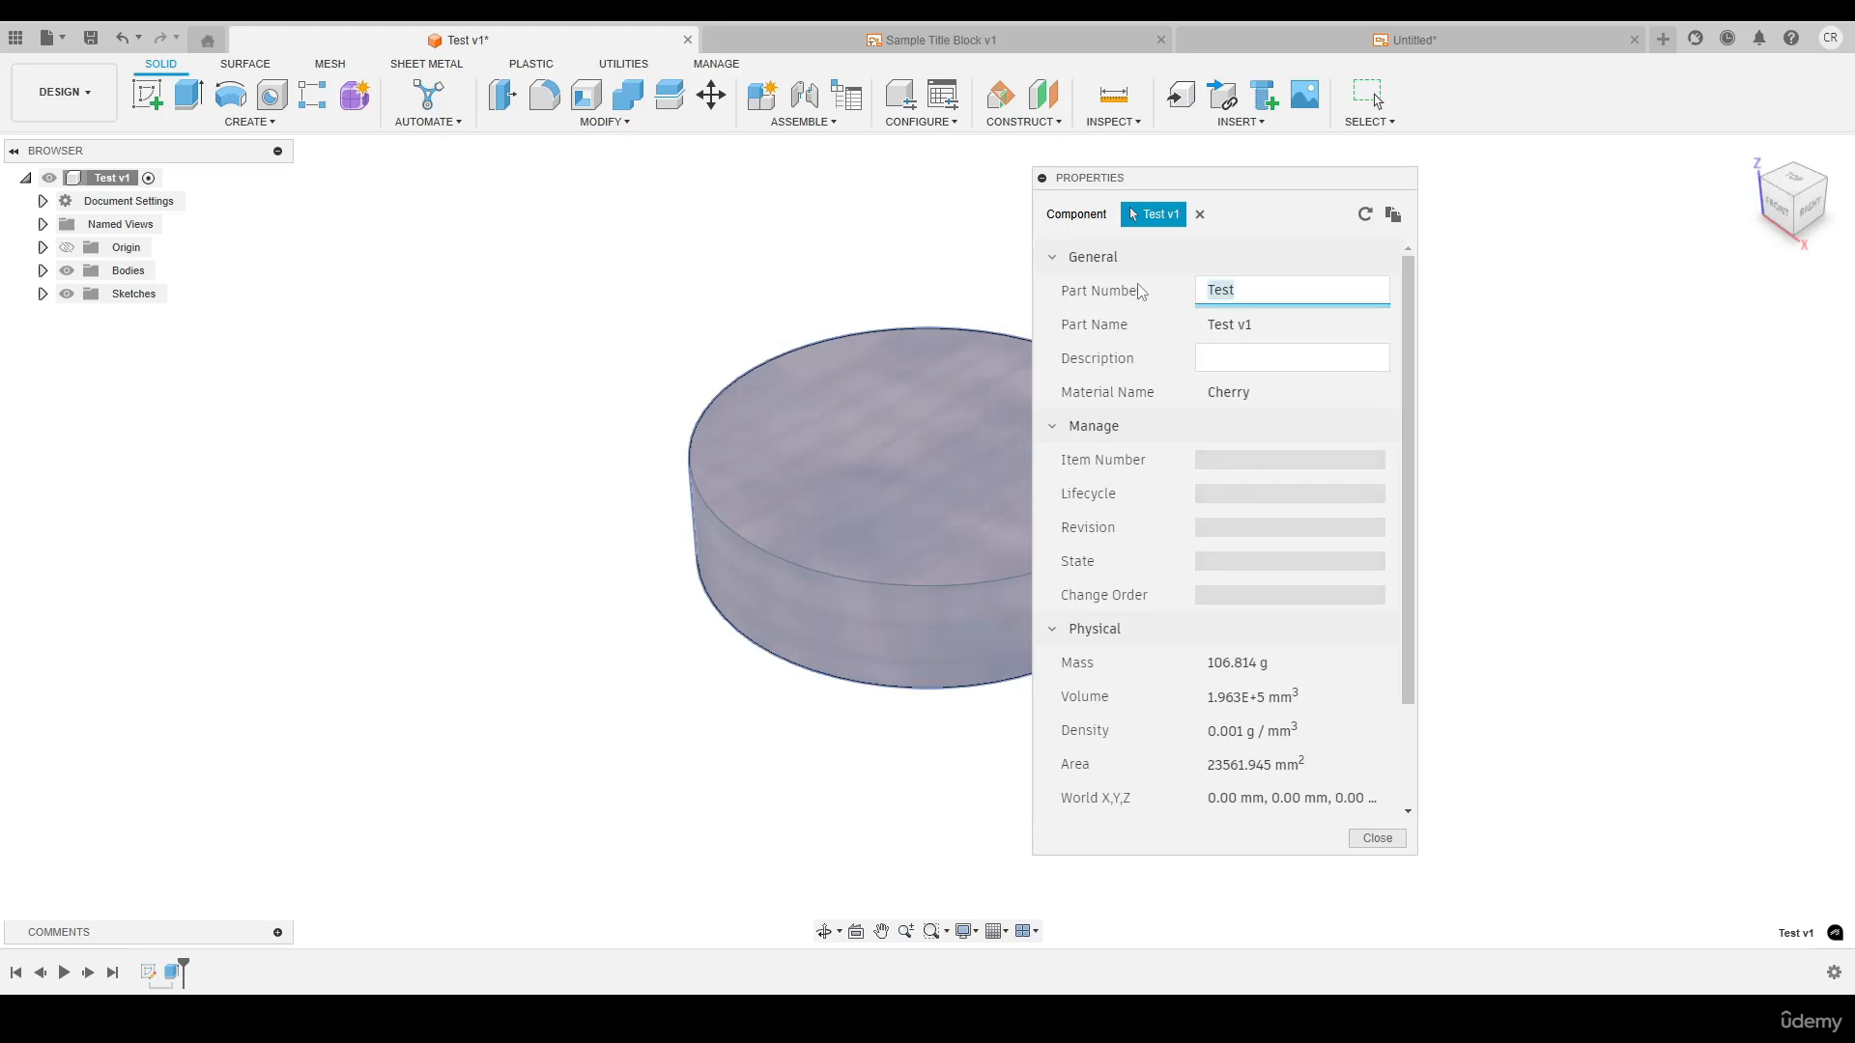
pyautogui.press('BackSpace')
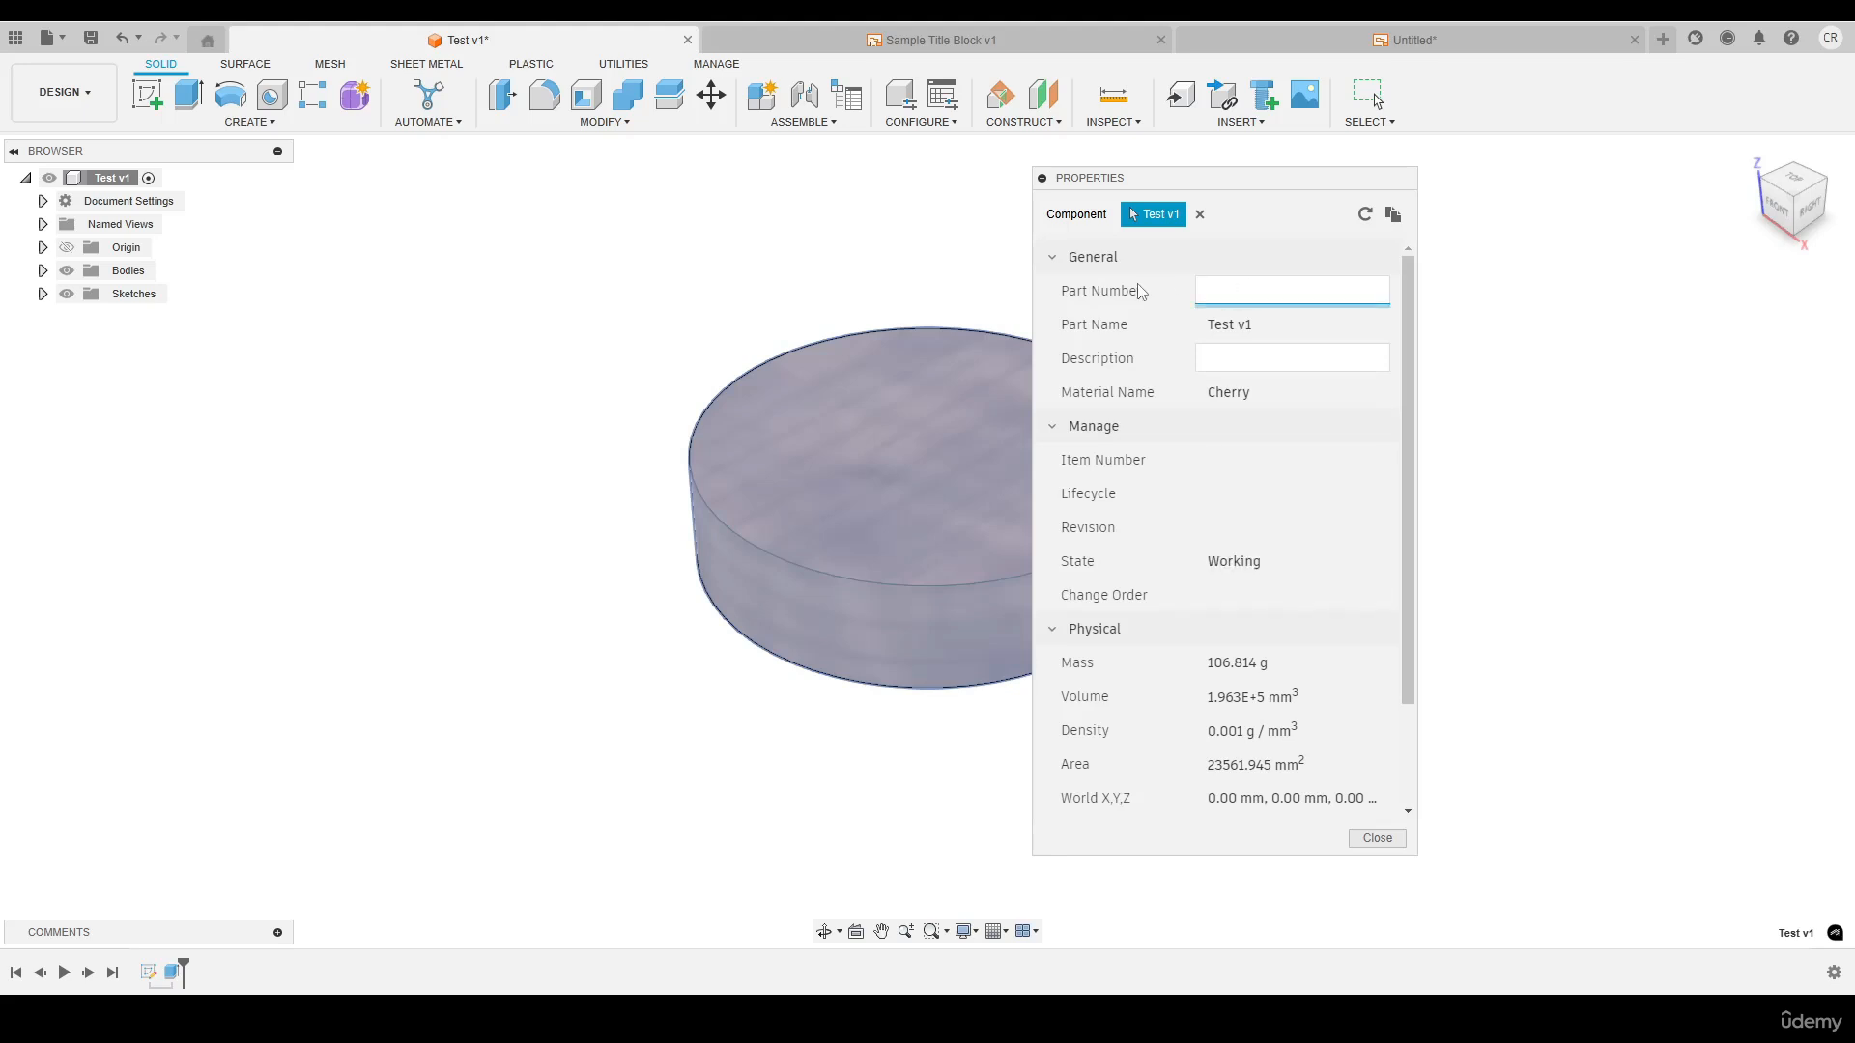
pyautogui.write('WD 1234')
pyautogui.click(1376, 838)
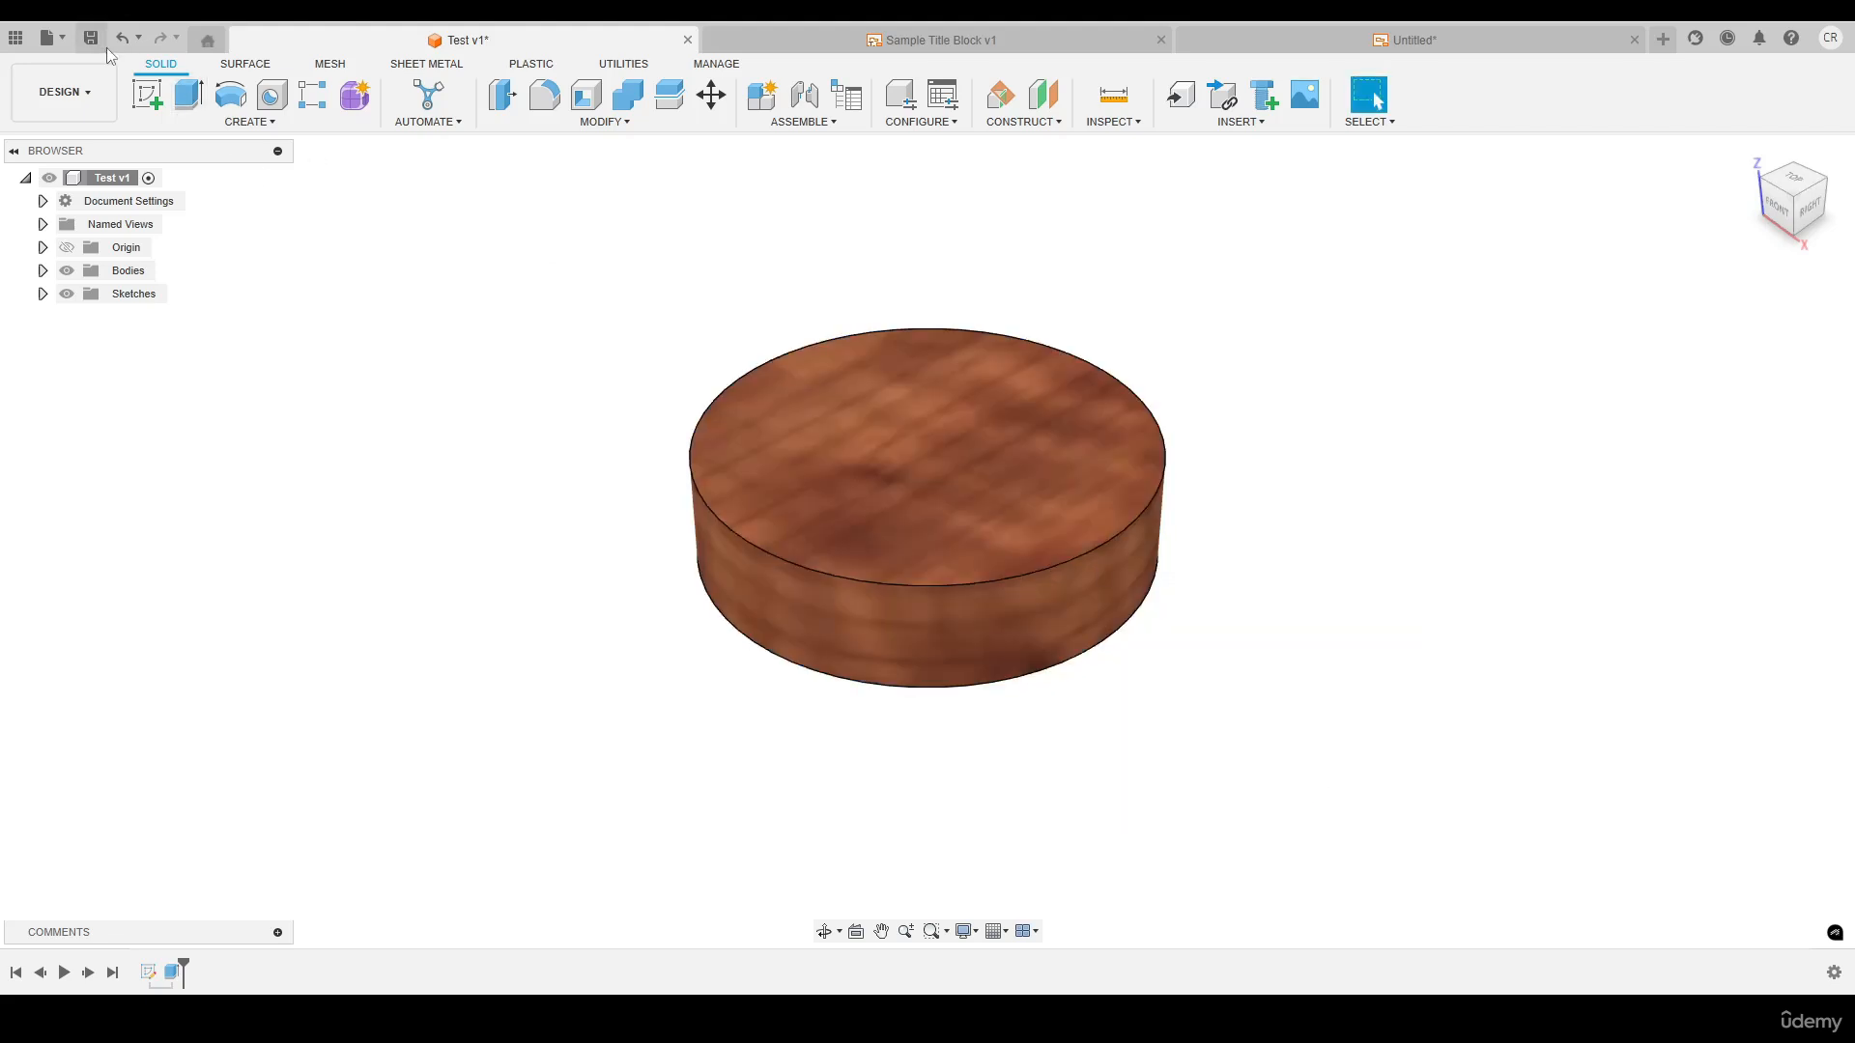
pyautogui.click(908, 548)
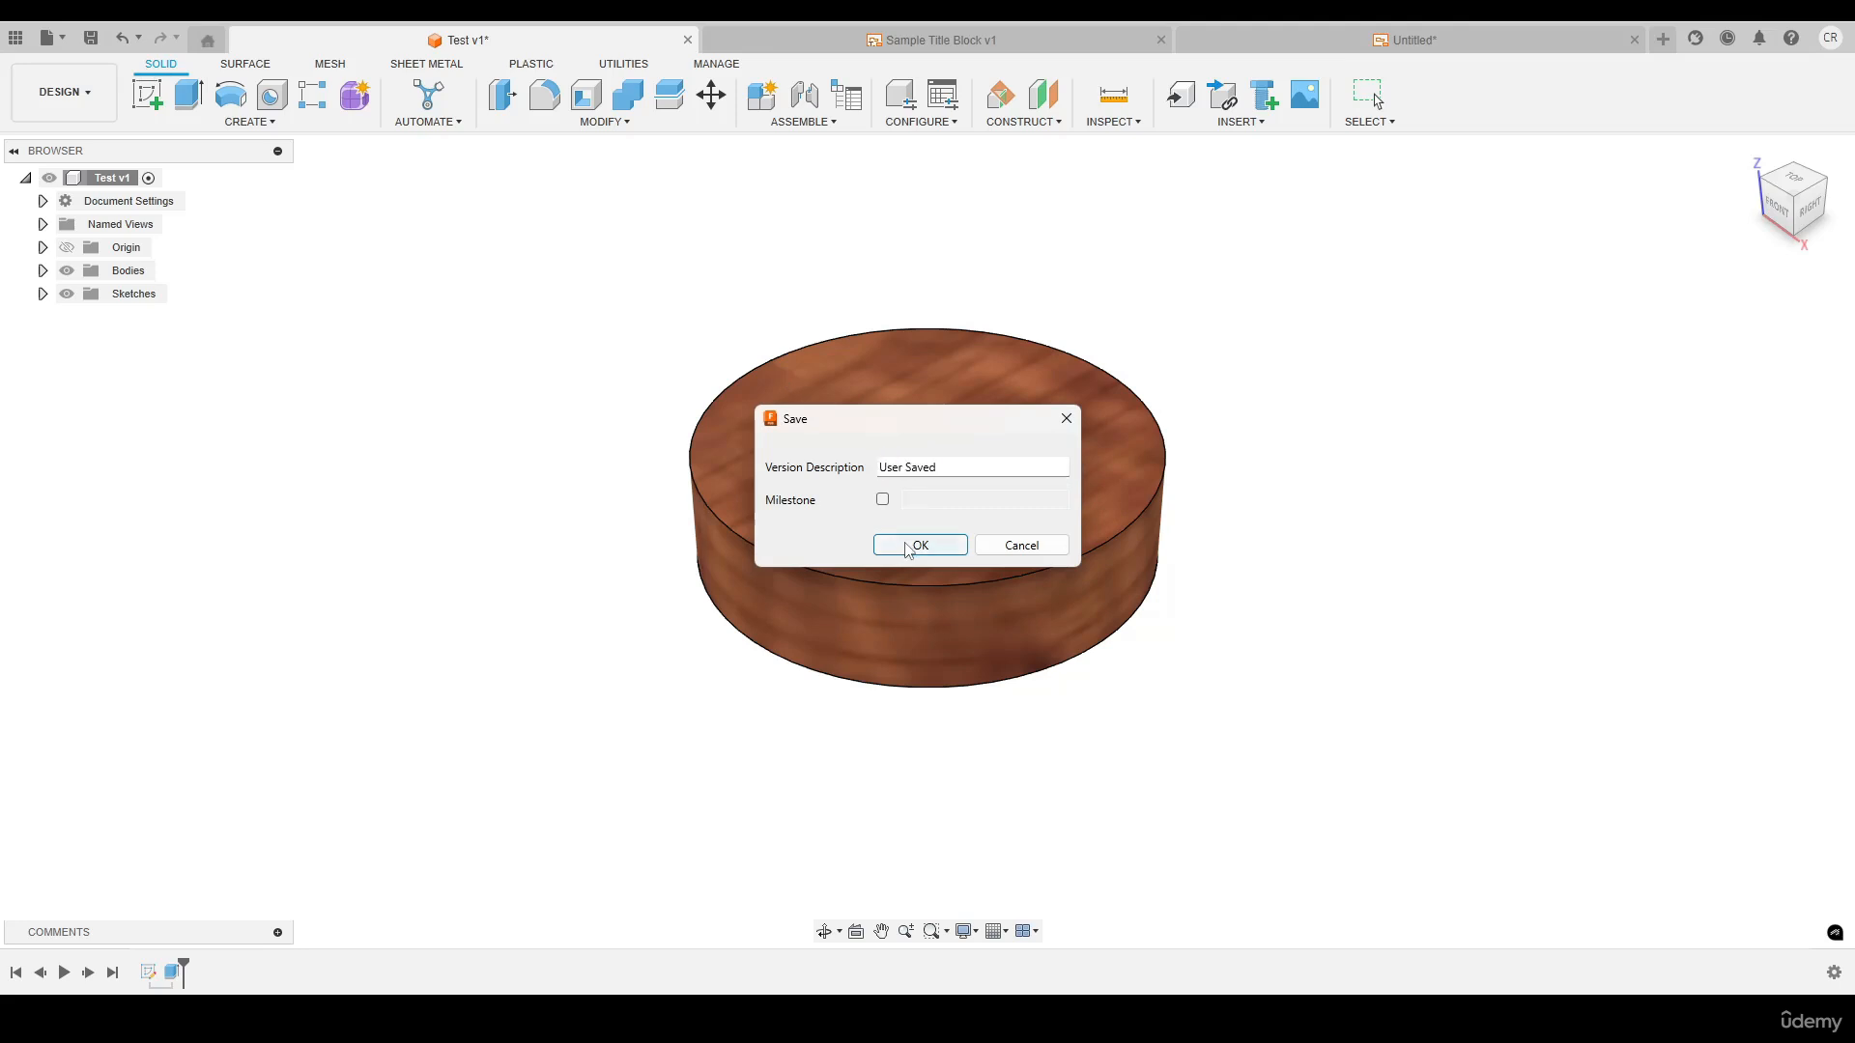
# In the untitled drawing, update the reference to the changed Test design and check the title block's material and part number
pyautogui.click(1406, 39)
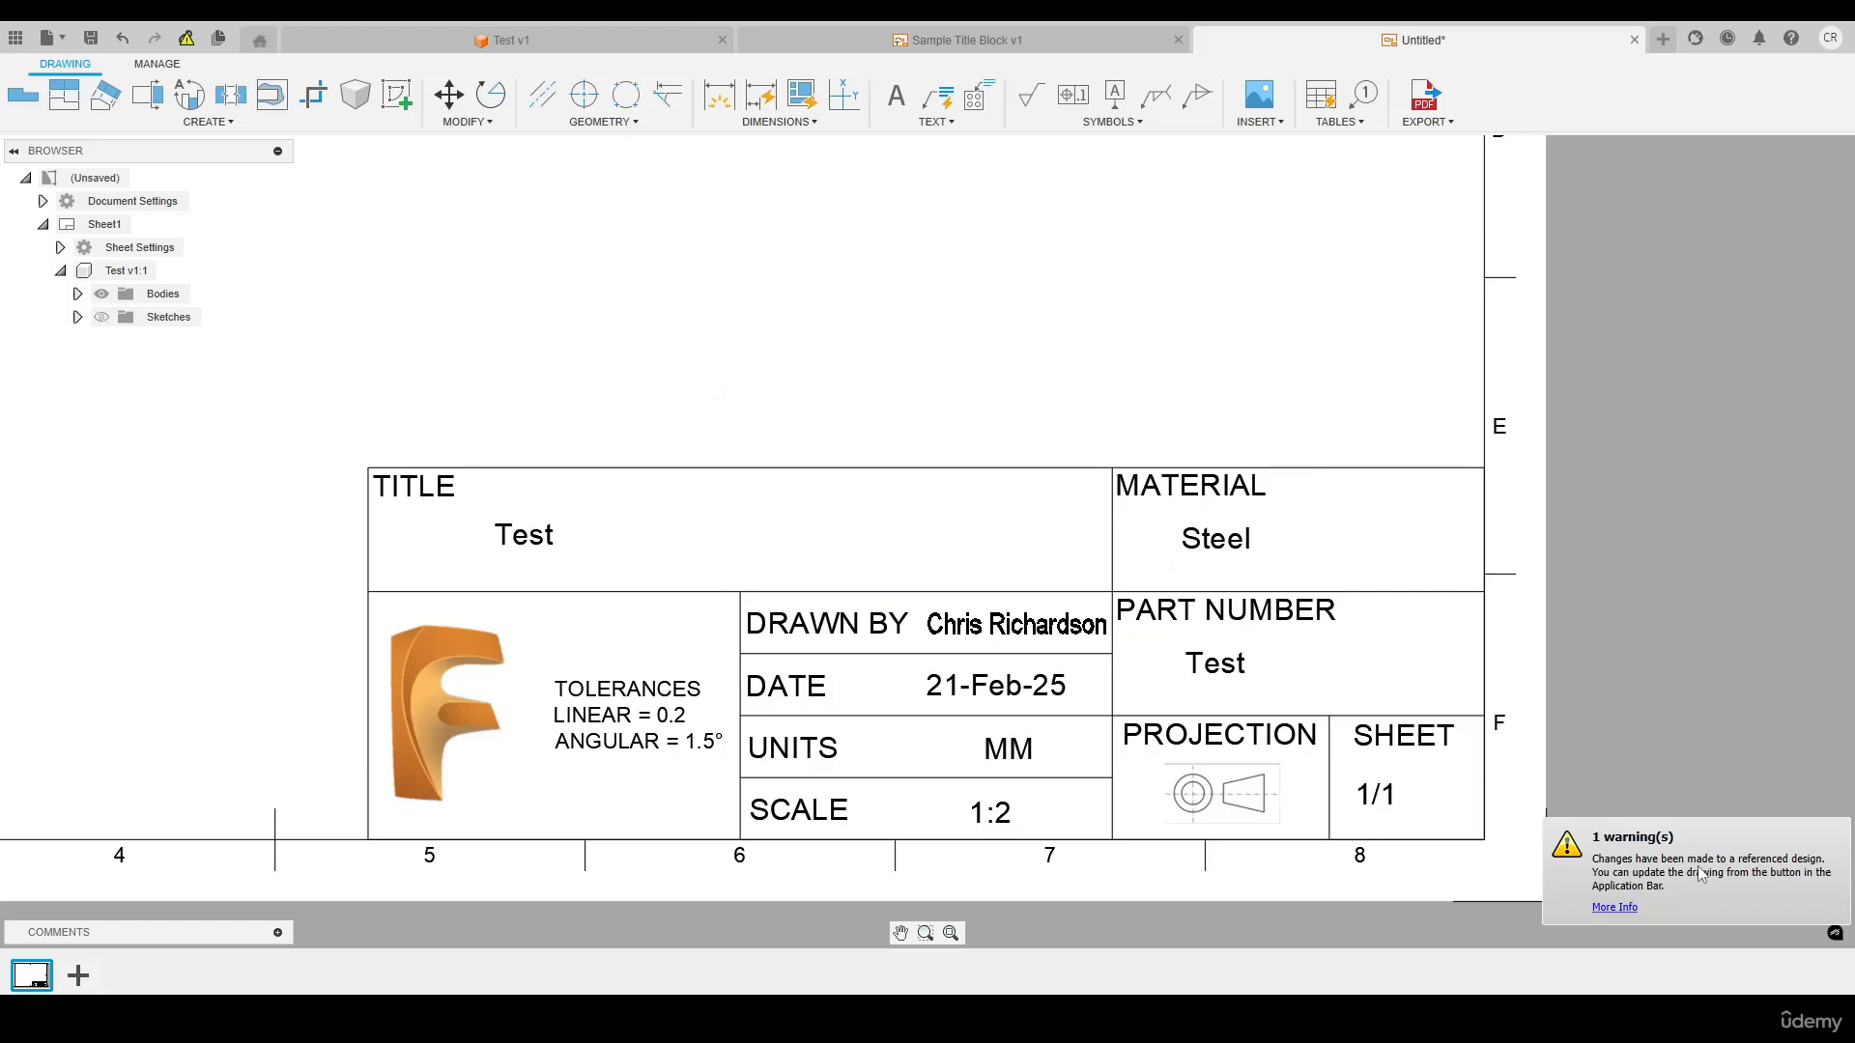
pyautogui.scroll(-2, 1165, 623)
pyautogui.scroll(-2, 600, 393)
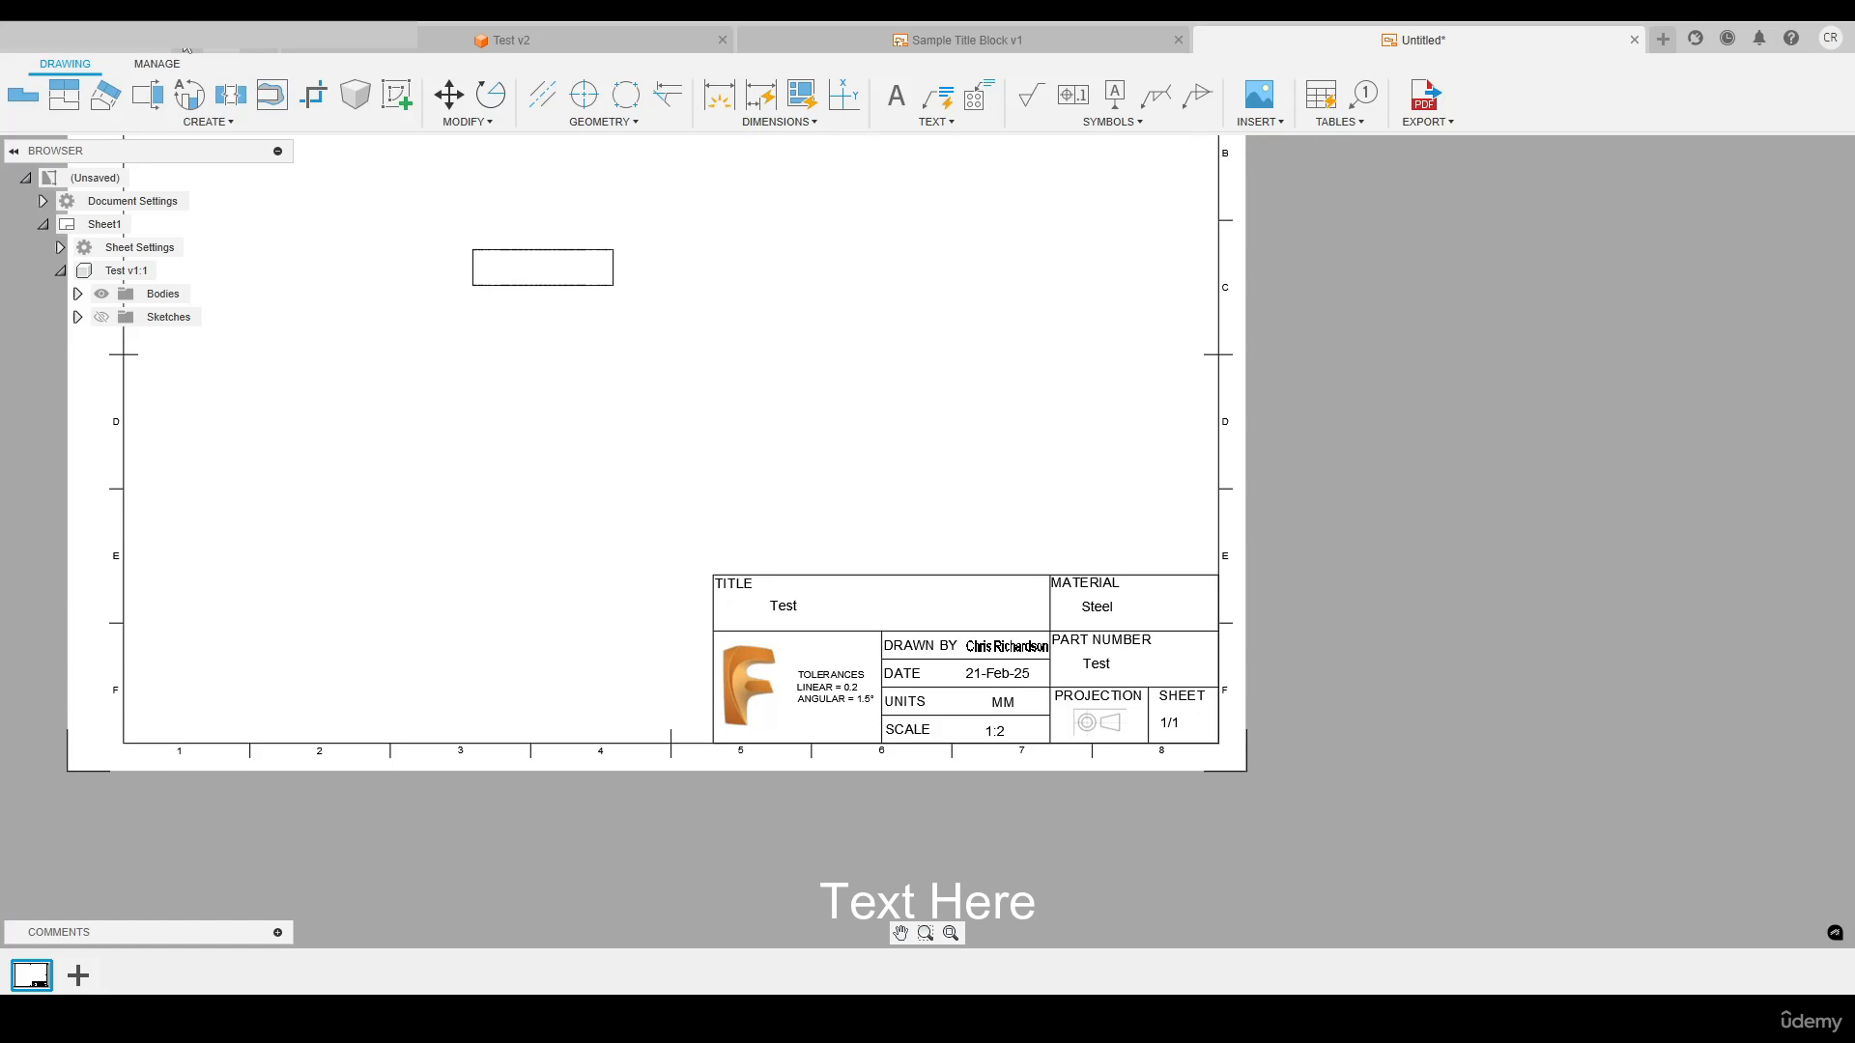
pyautogui.scroll(5, 1017, 690)
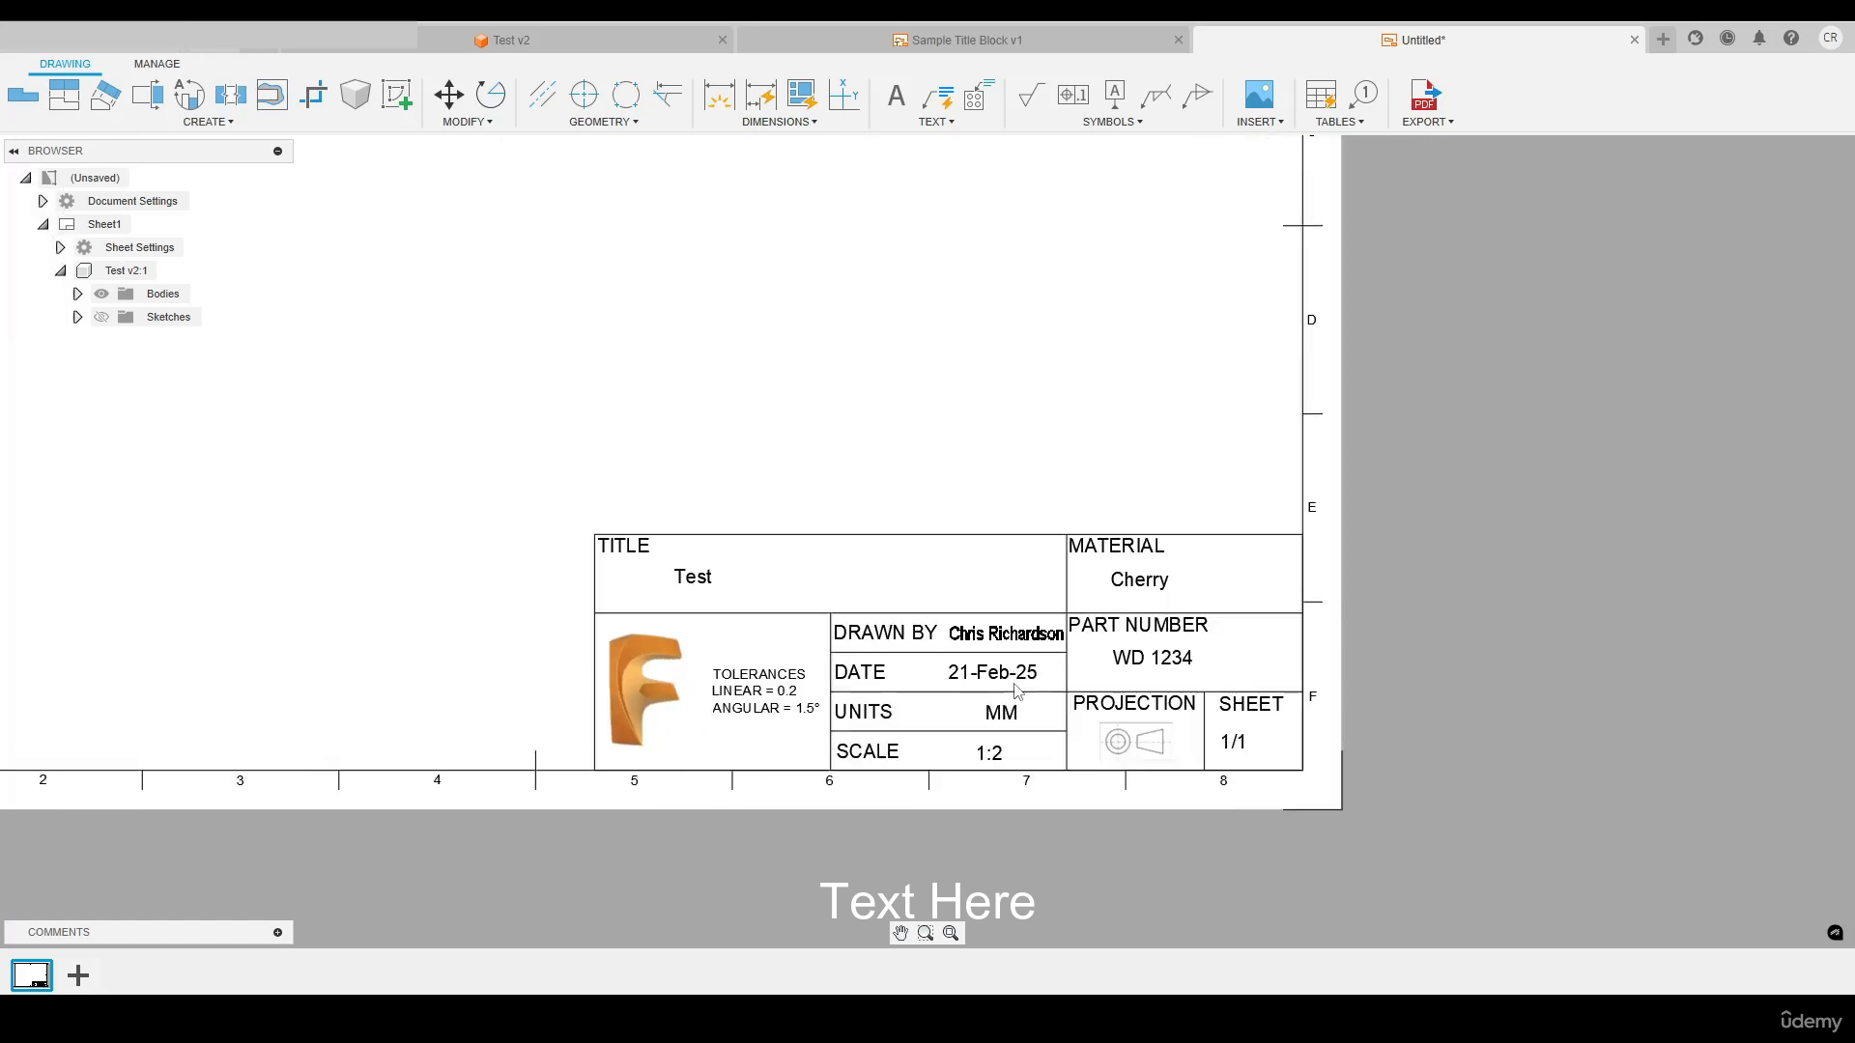
pyautogui.moveTo(1017, 690); pyautogui.dragTo(1009, 636, button='middle')
pyautogui.scroll(1, 1004, 628)
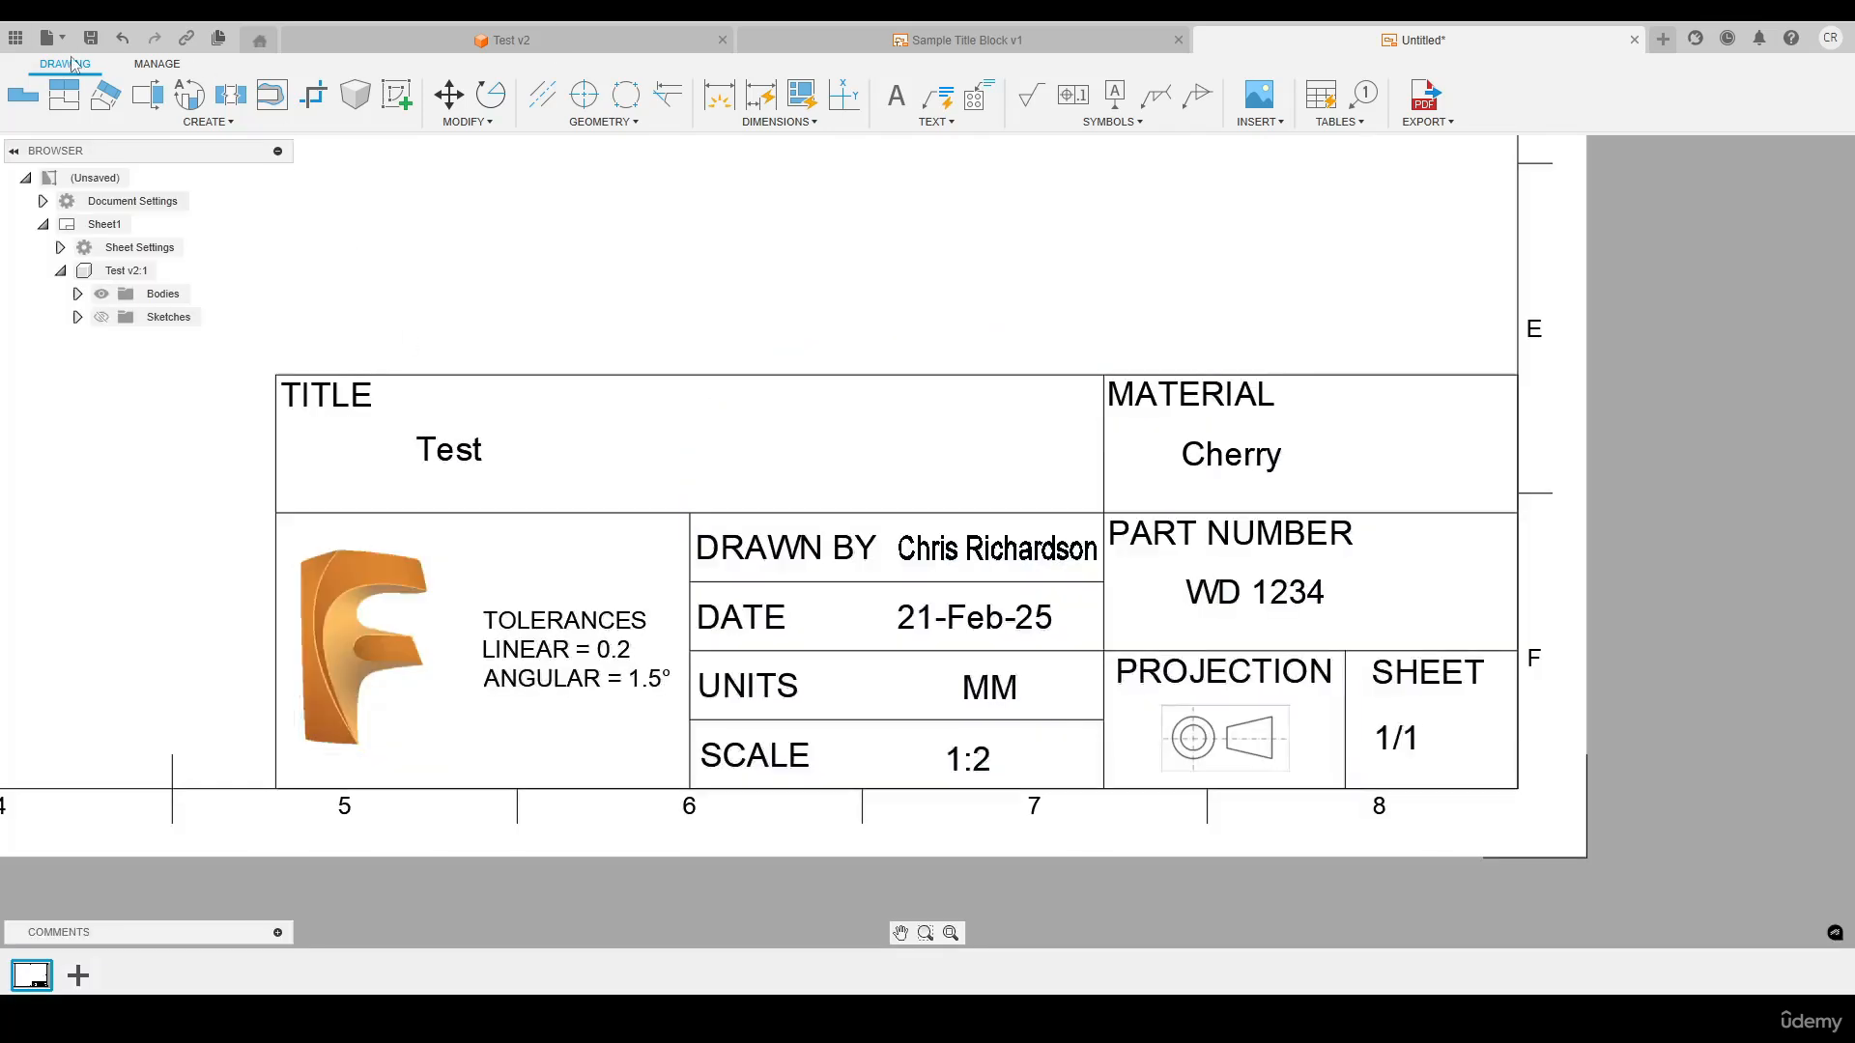
# Rename the Test design in the 8. Engineering Drawings folder as Wooden Disk
pyautogui.click(16, 37)
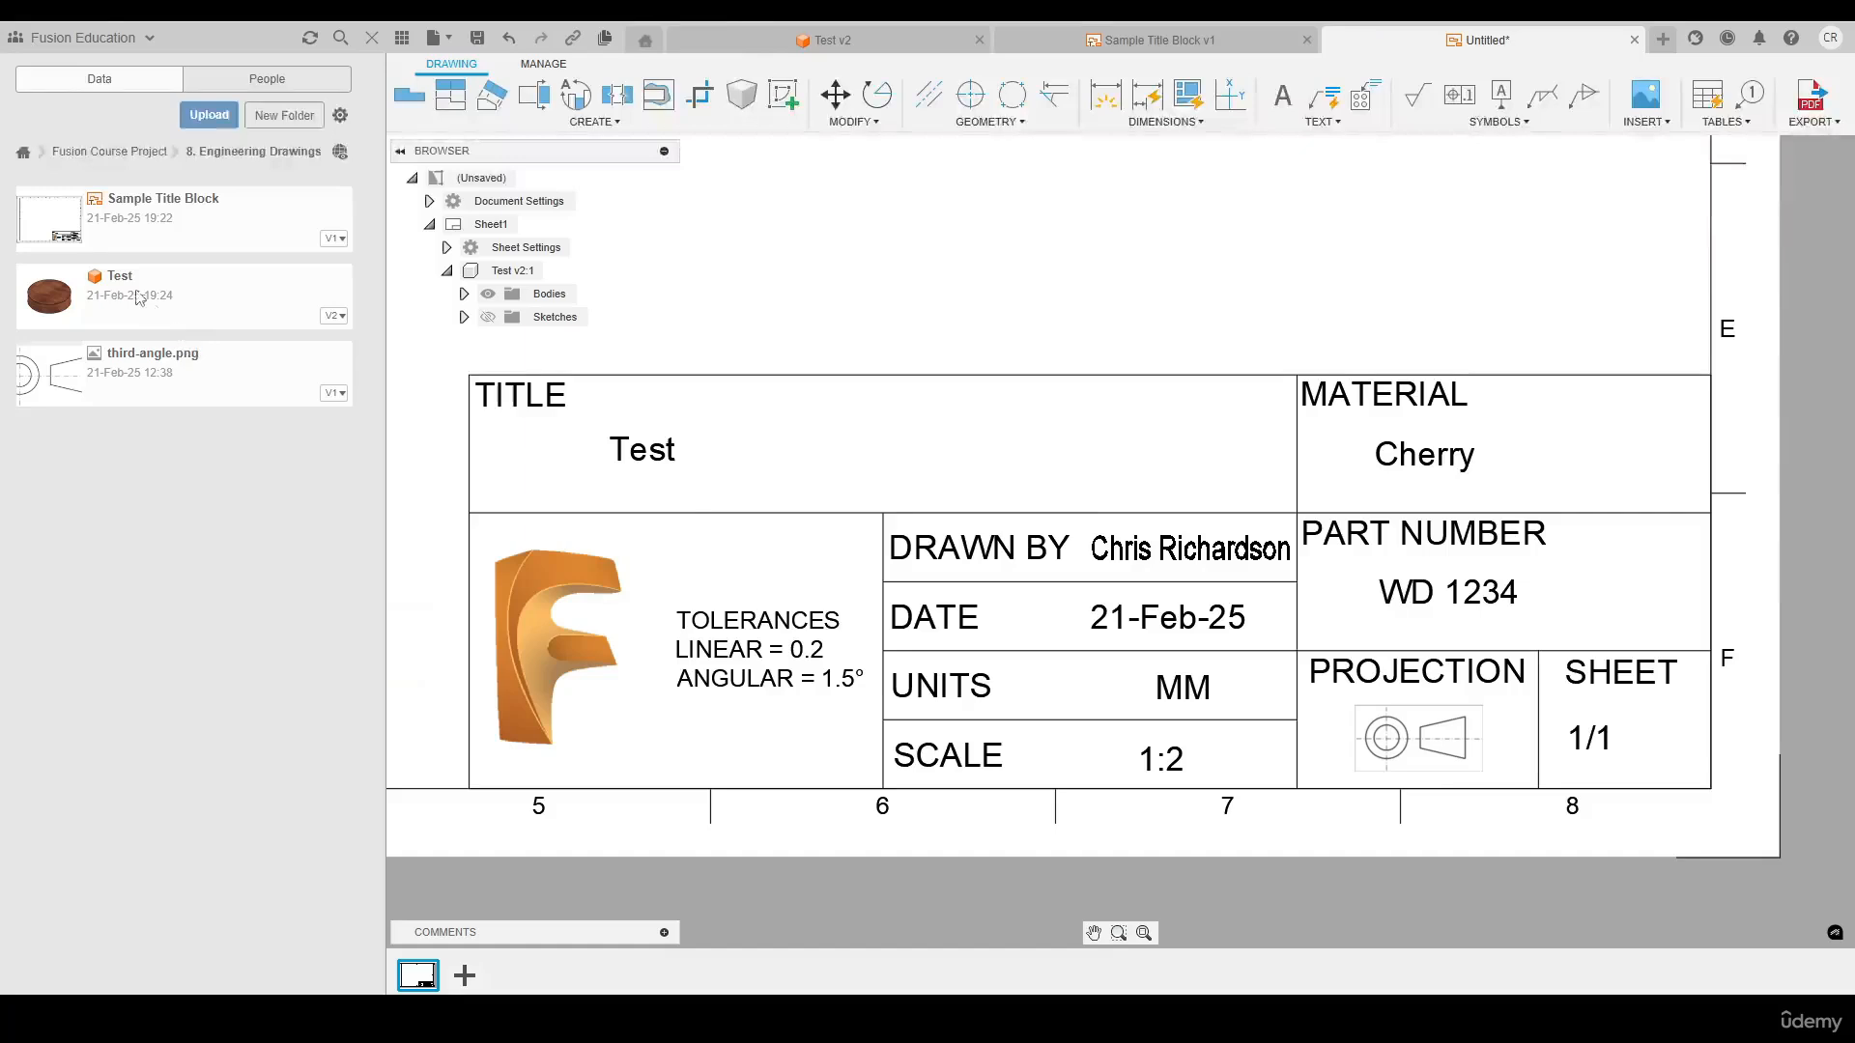
pyautogui.rightClick(134, 290)
pyautogui.click(166, 382)
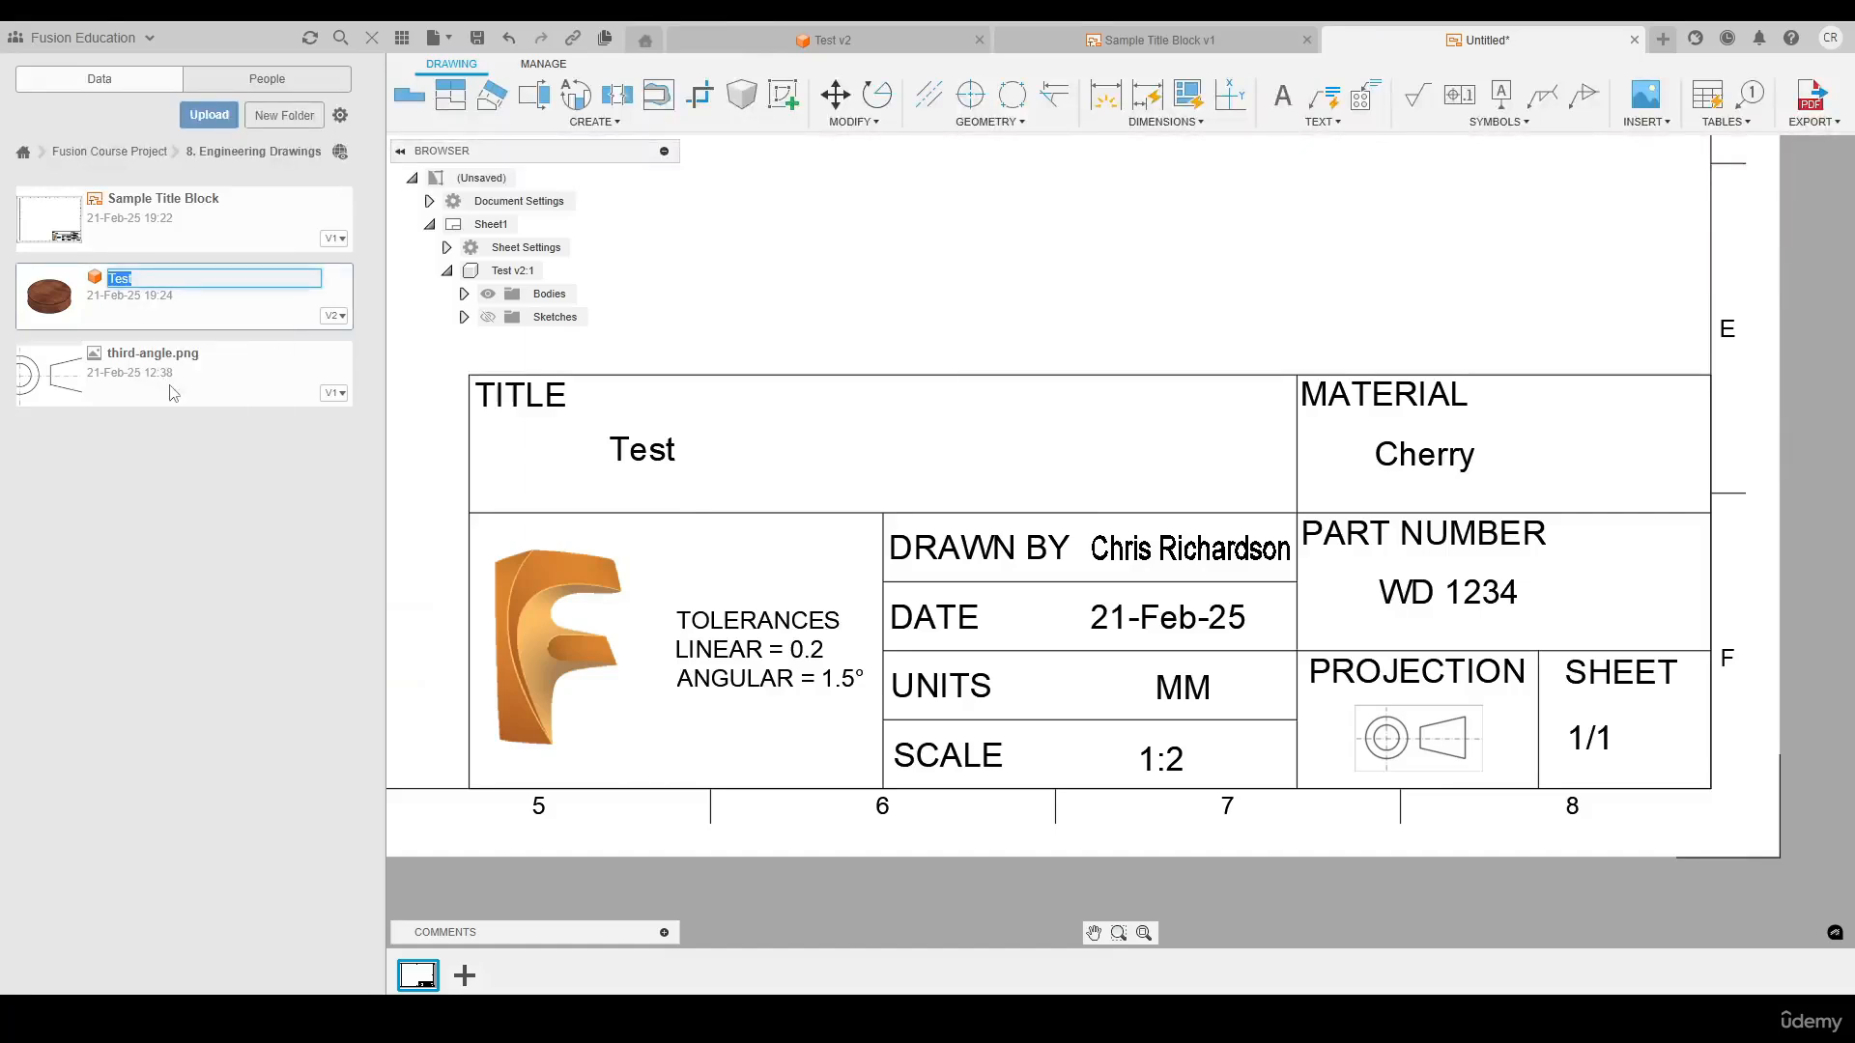
pyautogui.write('Wooden Disk')
pyautogui.press('Return')
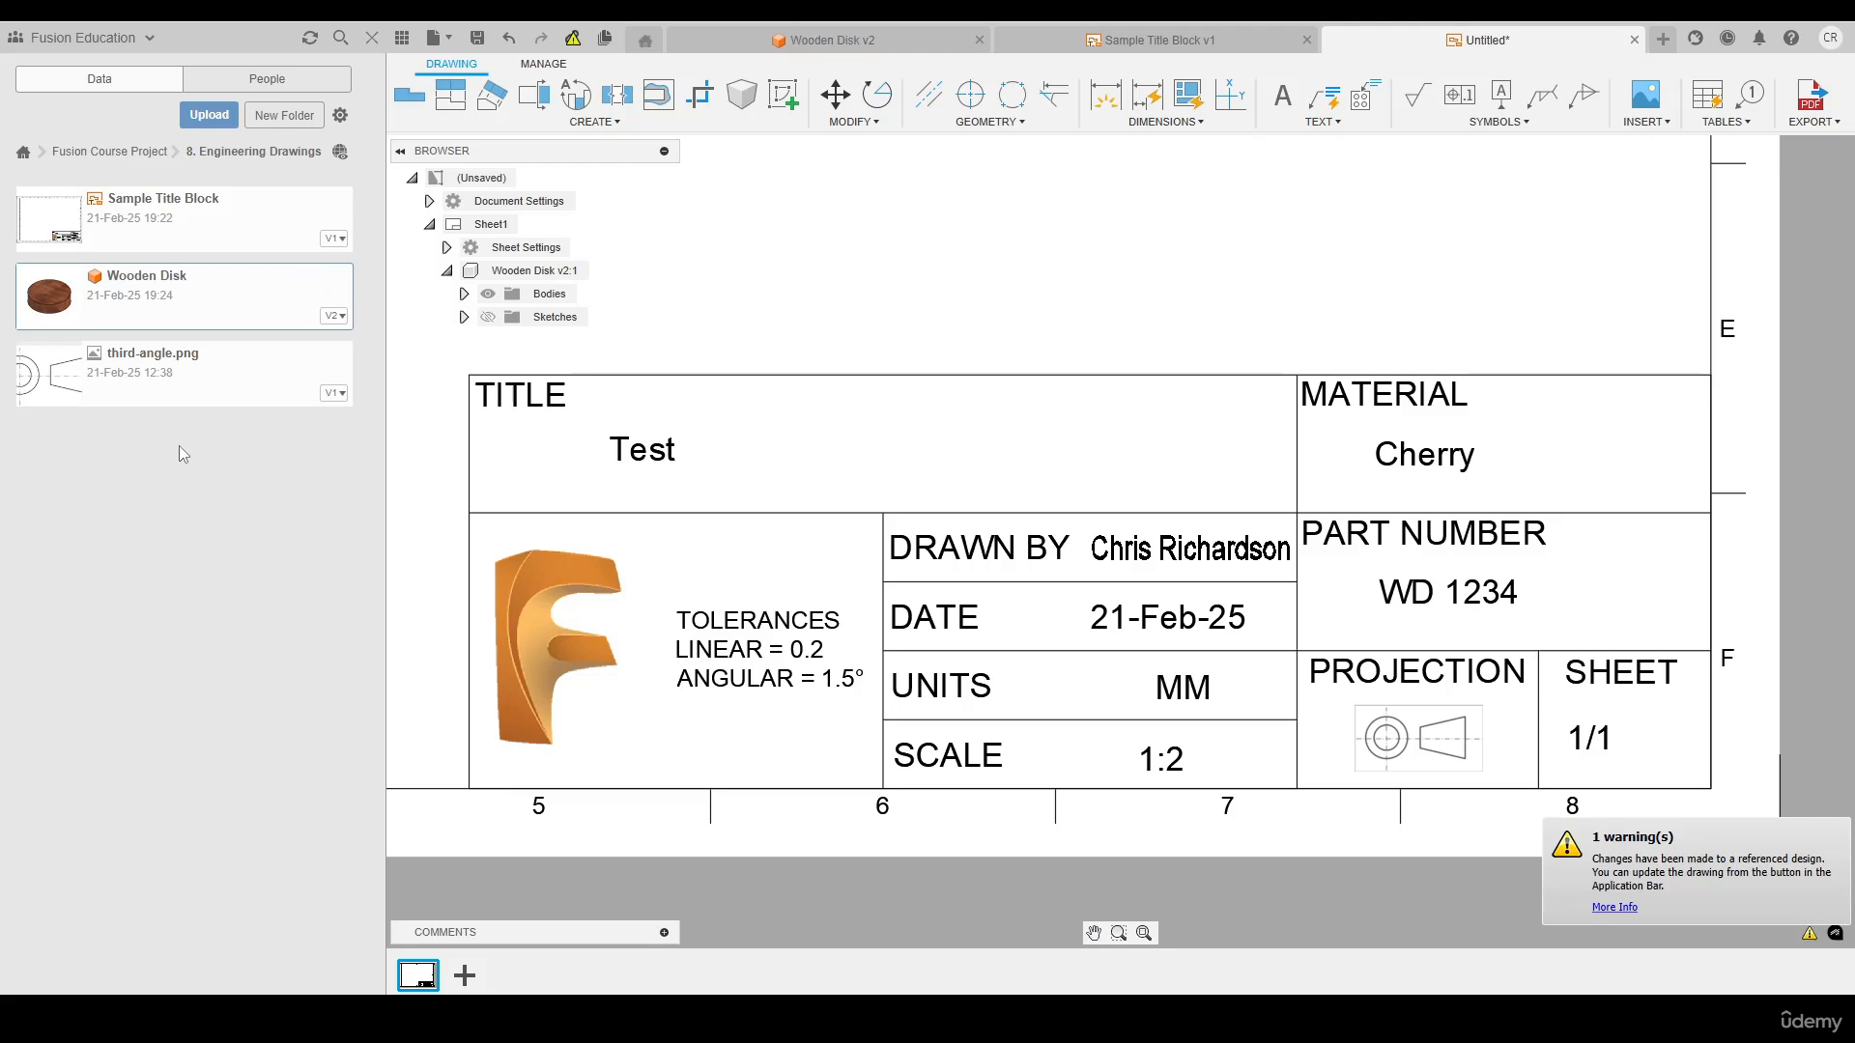
pyautogui.click(371, 37)
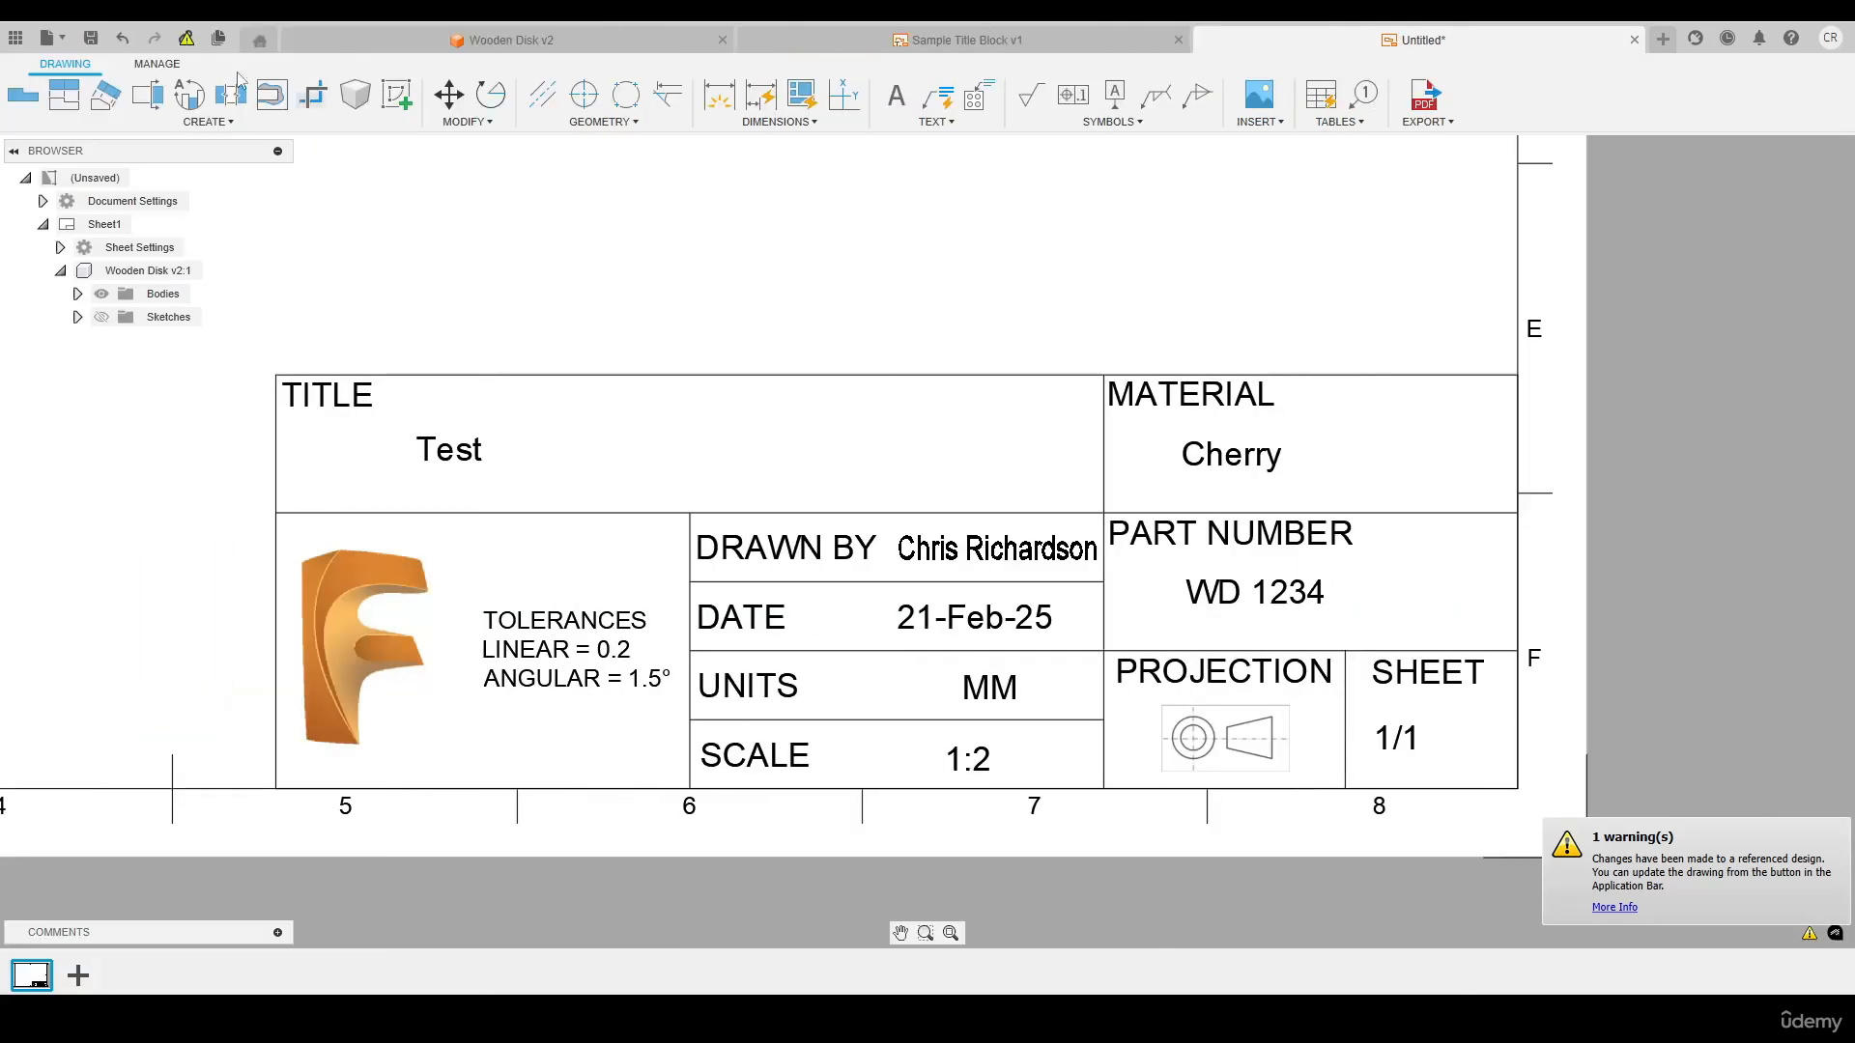
# Update the drawing from the renamed design and check the title block and the whole sheet
pyautogui.click(188, 39)
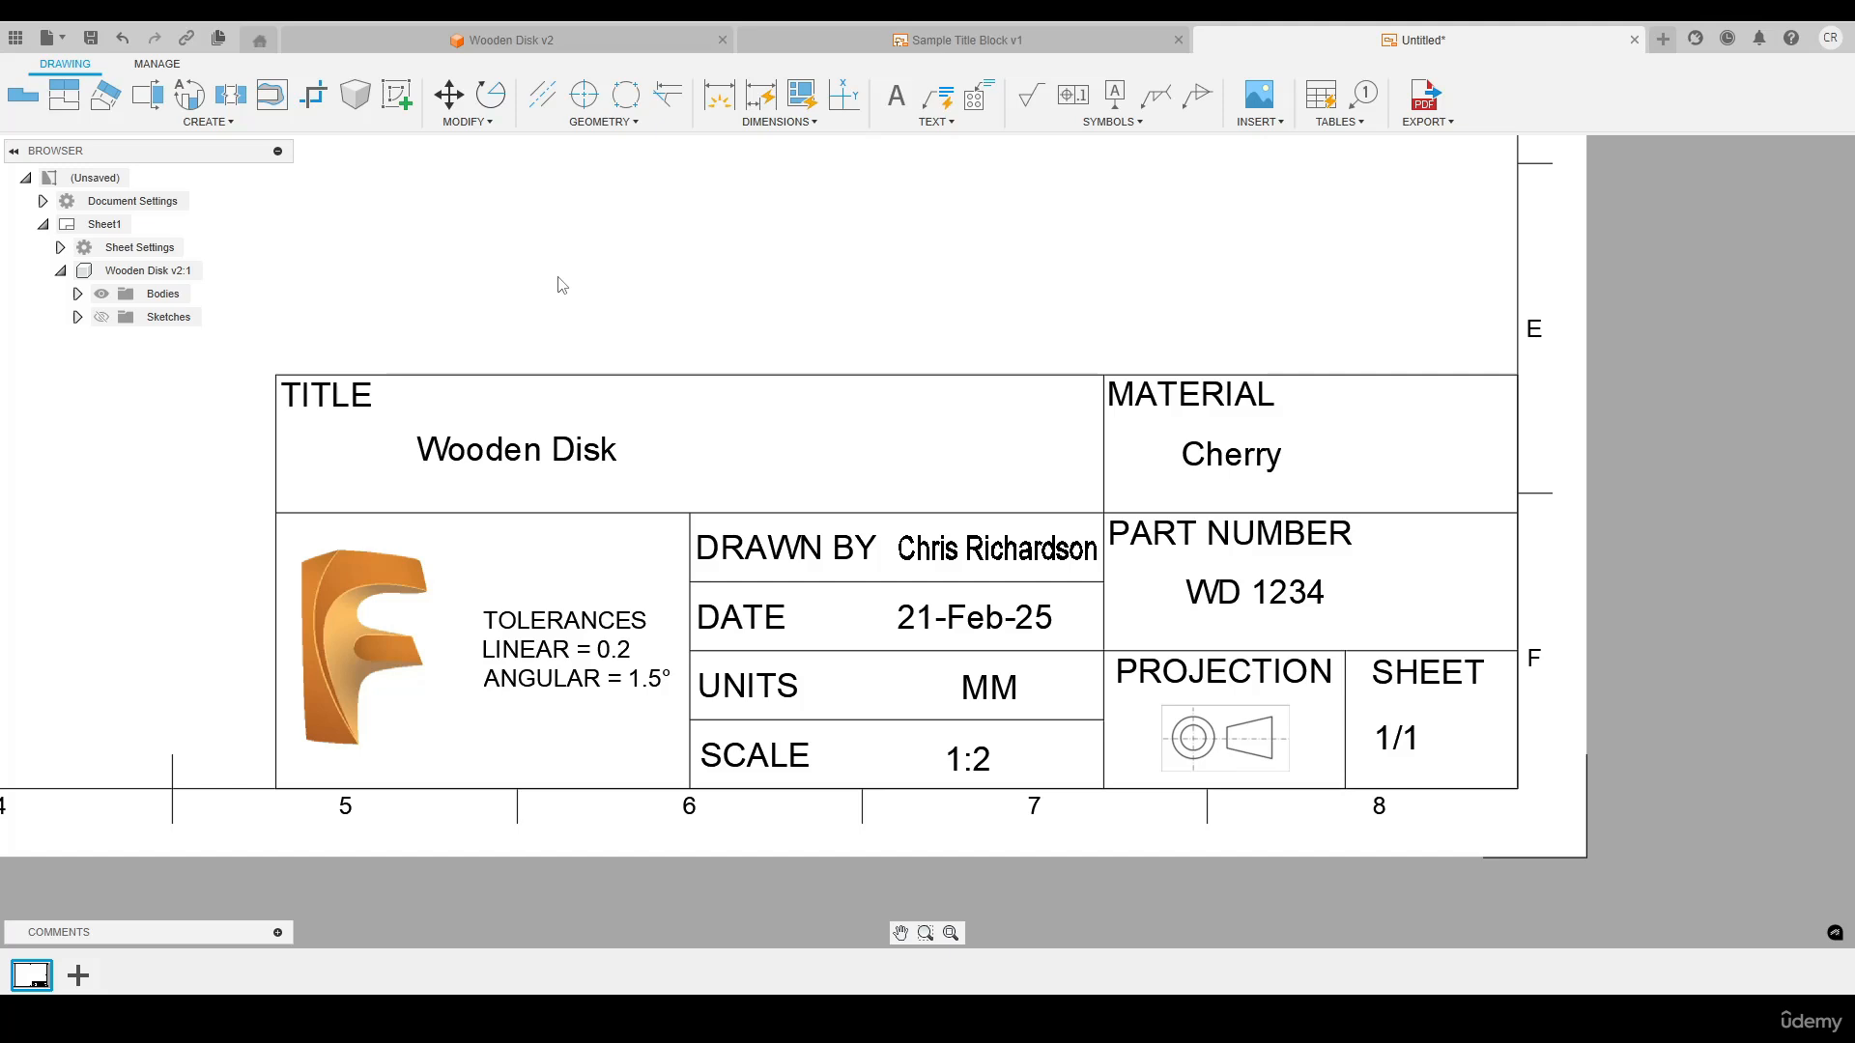
pyautogui.scroll(-4, 953, 408)
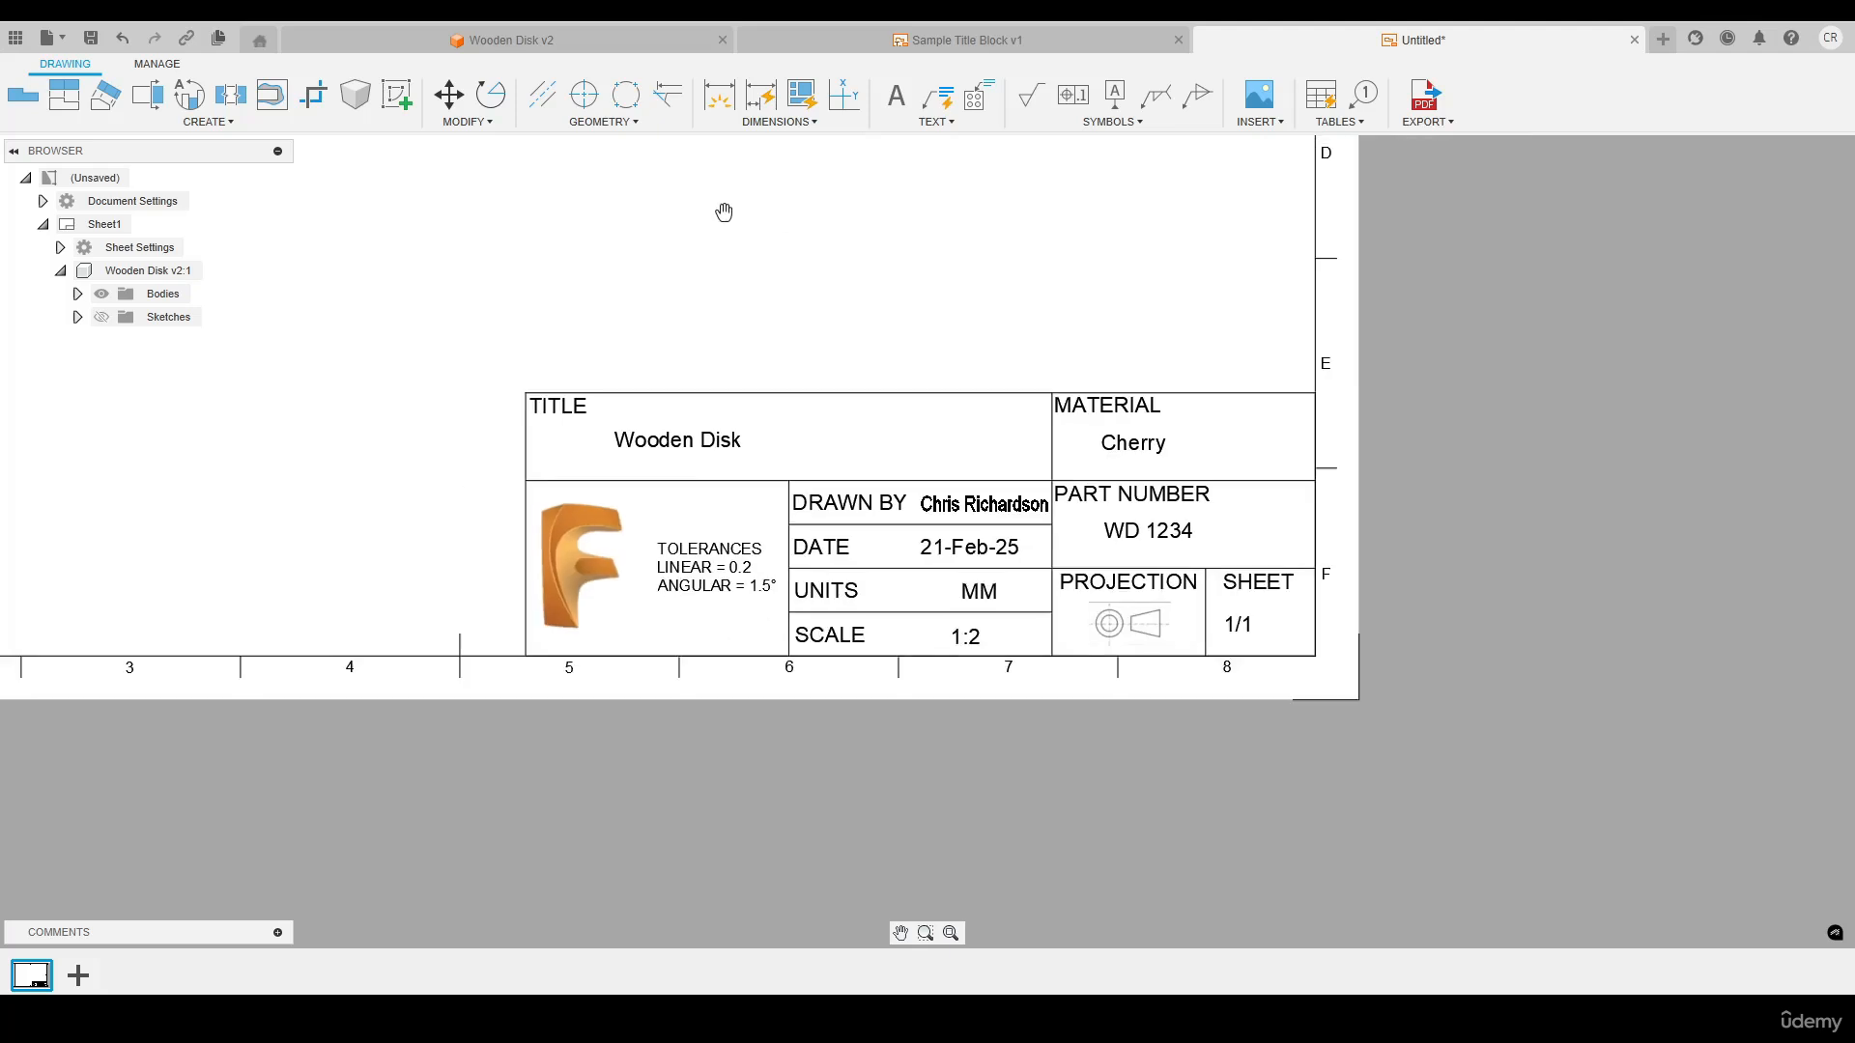
pyautogui.moveTo(724, 212); pyautogui.dragTo(807, 320, button='middle')
pyautogui.middleClick(808, 320)
pyautogui.middleClick(808, 320)
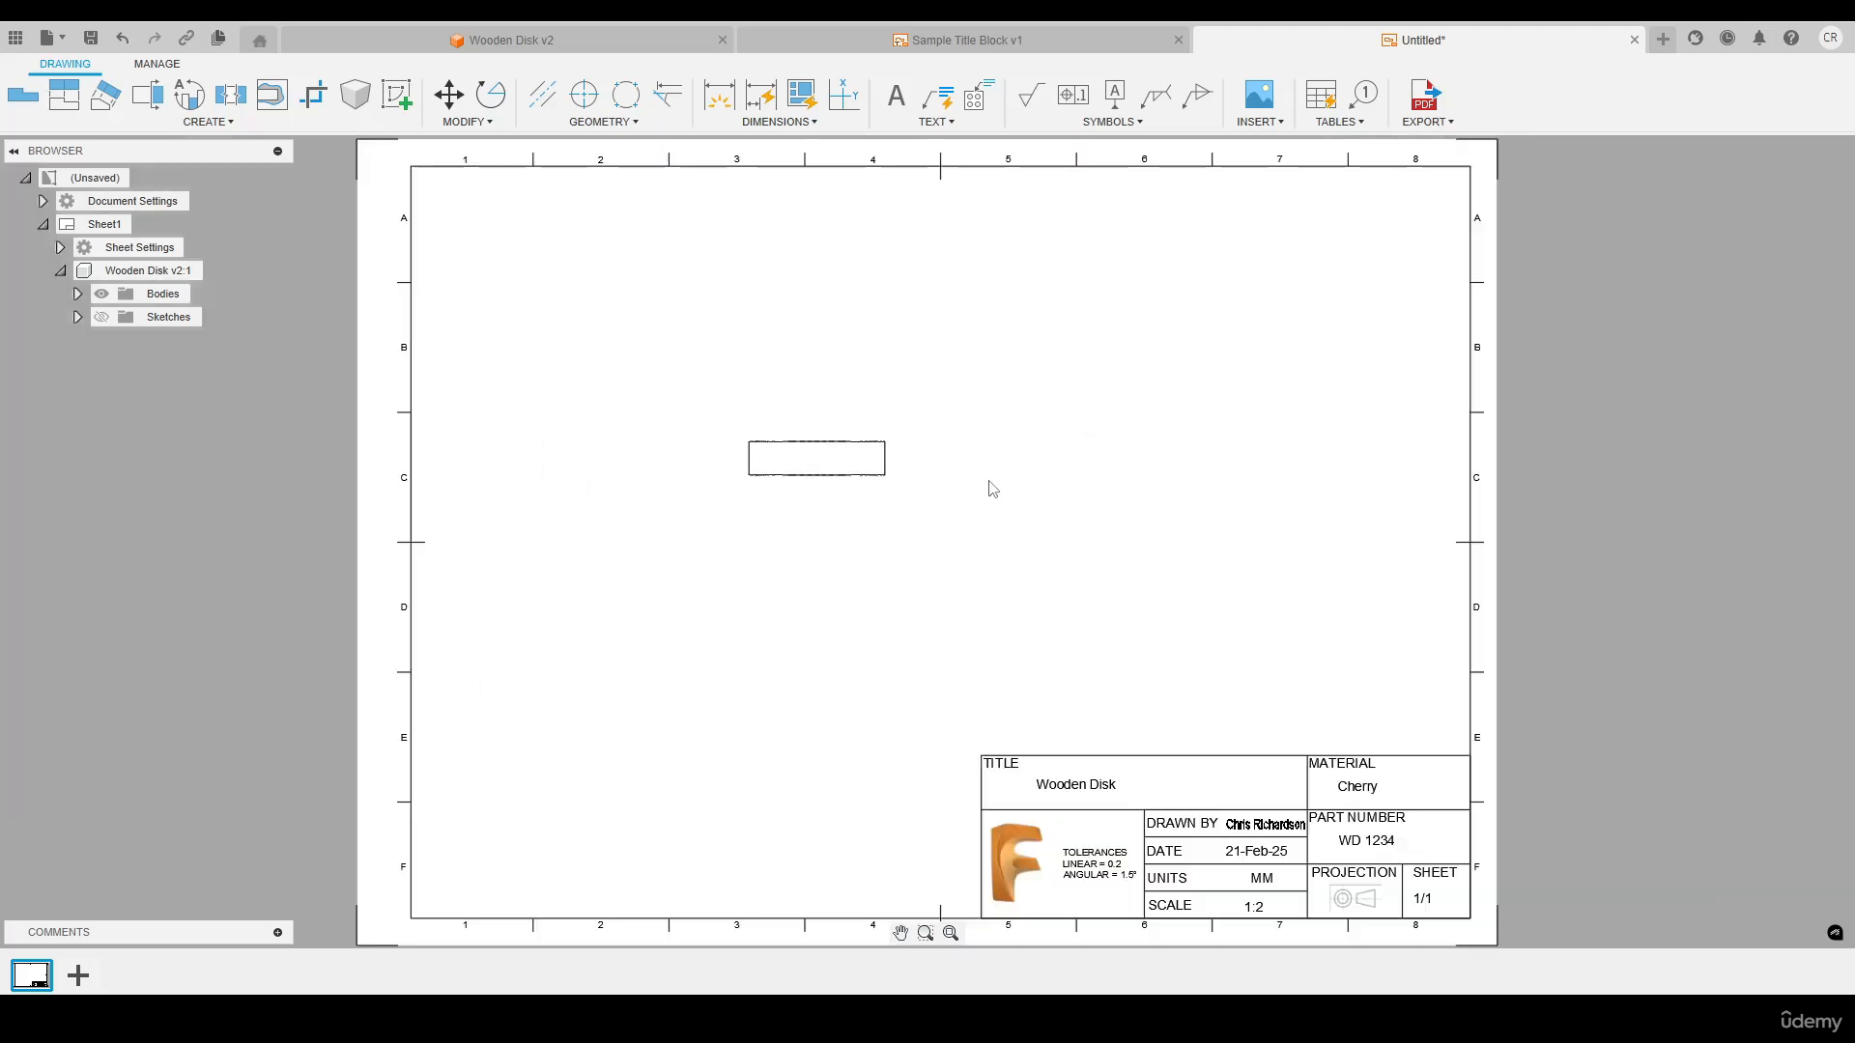